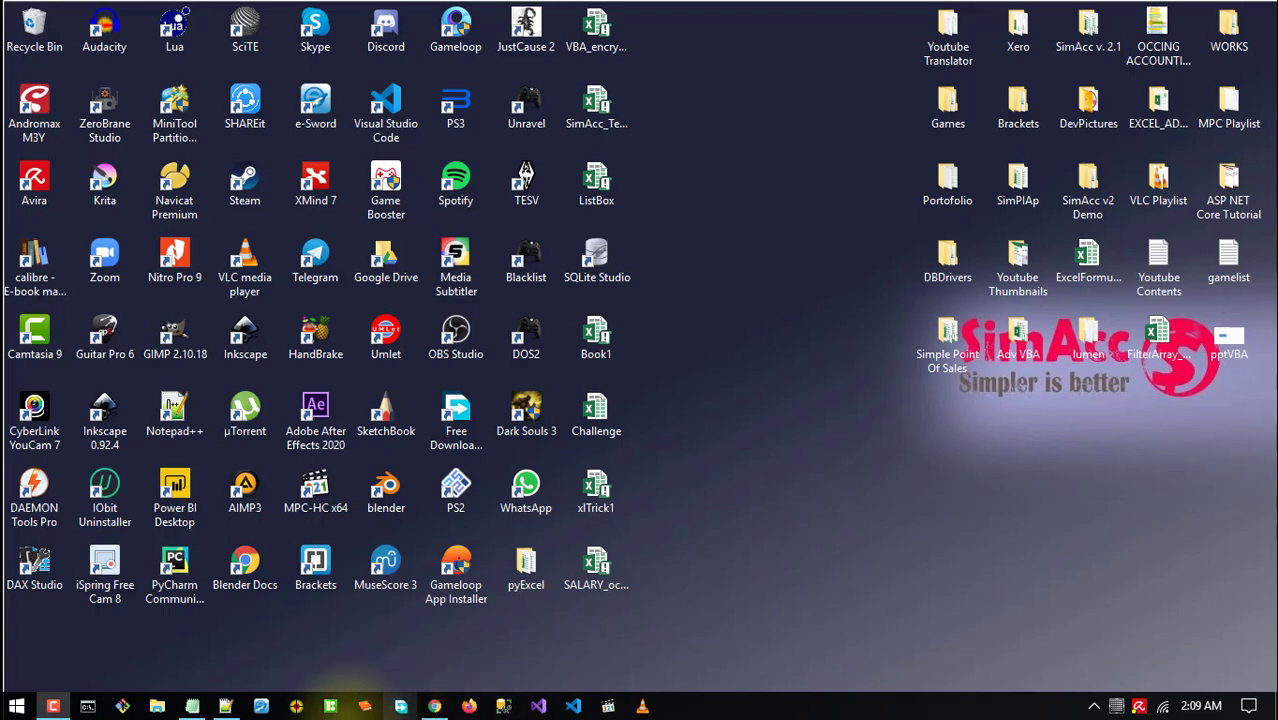
Copy the Excel-Salary GitHub repository link from the AkelPad note, then minimize the note.
click(192, 706)
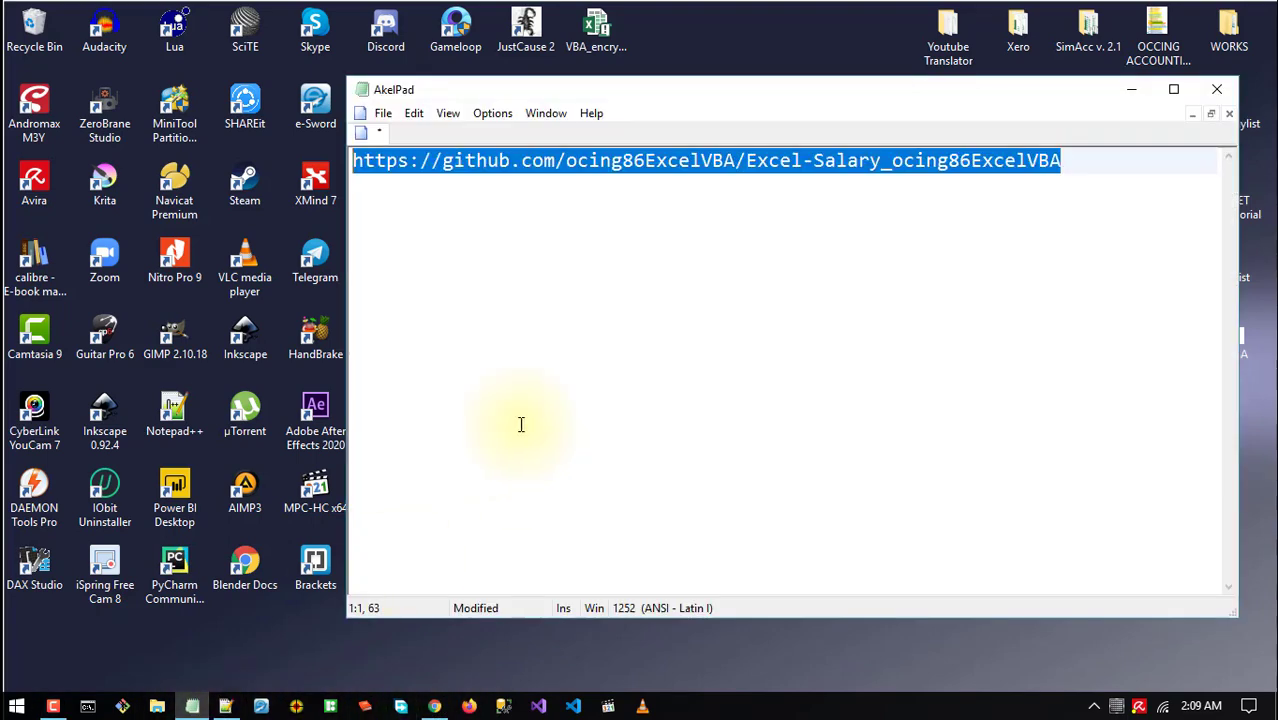
right_click(828, 178)
click(866, 235)
click(1077, 168)
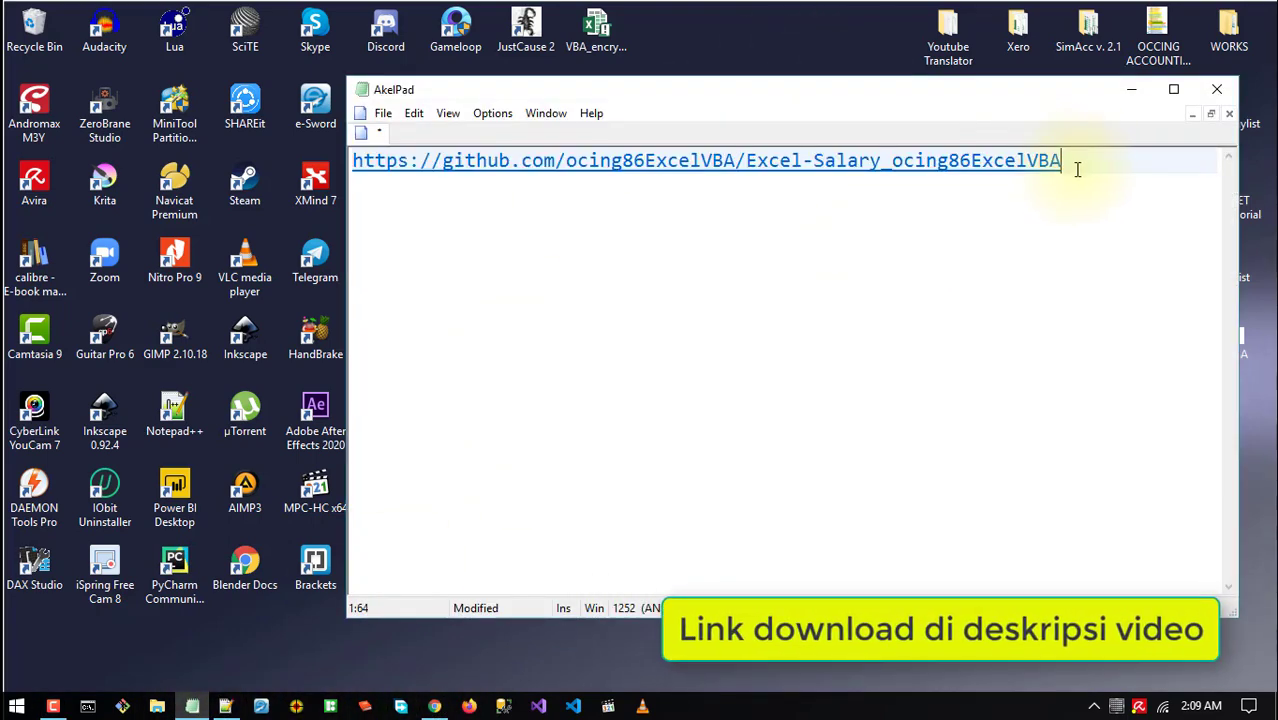
click(1131, 89)
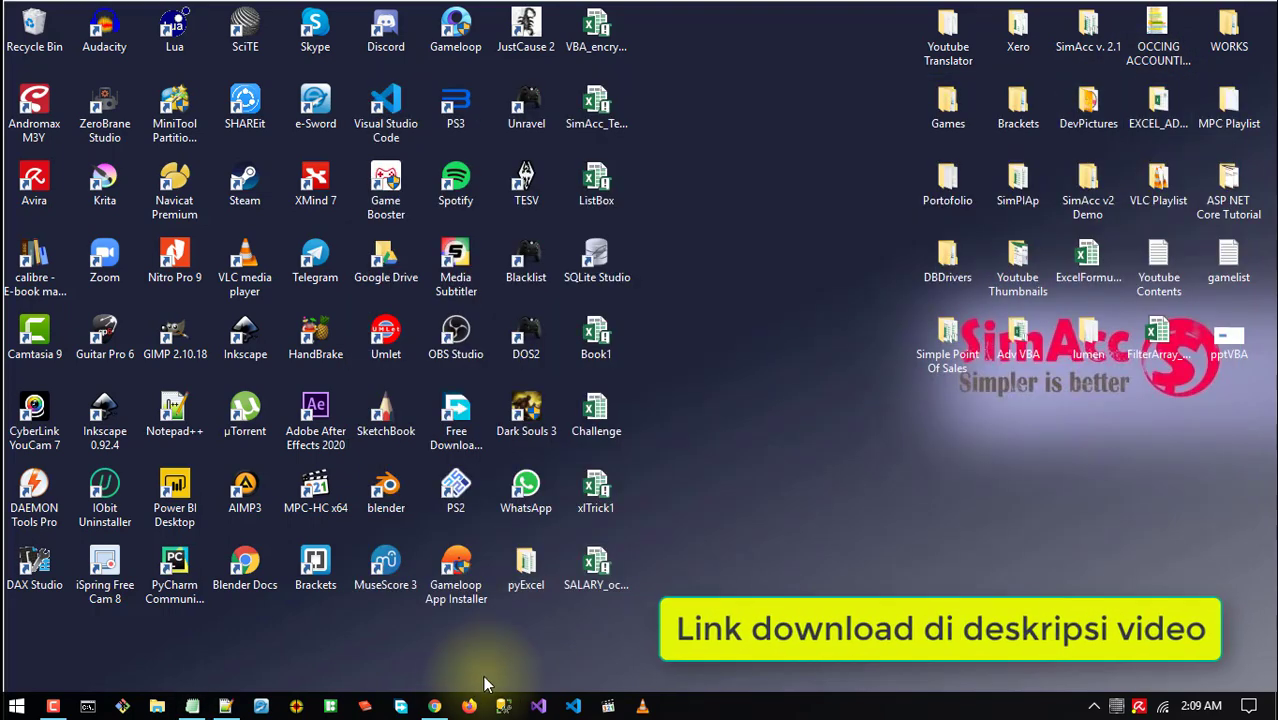
Paste the copied link into Chrome to load the Excel-Salary repository page.
click(436, 706)
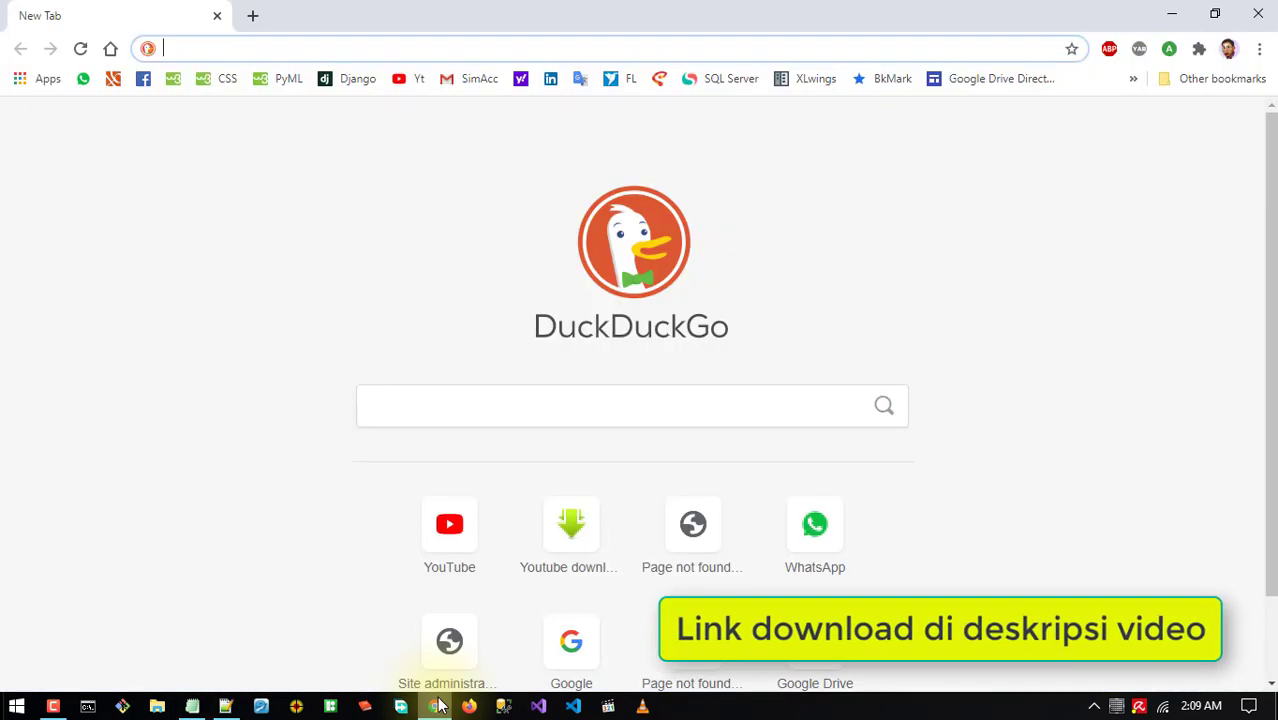
right_click(279, 50)
click(324, 167)
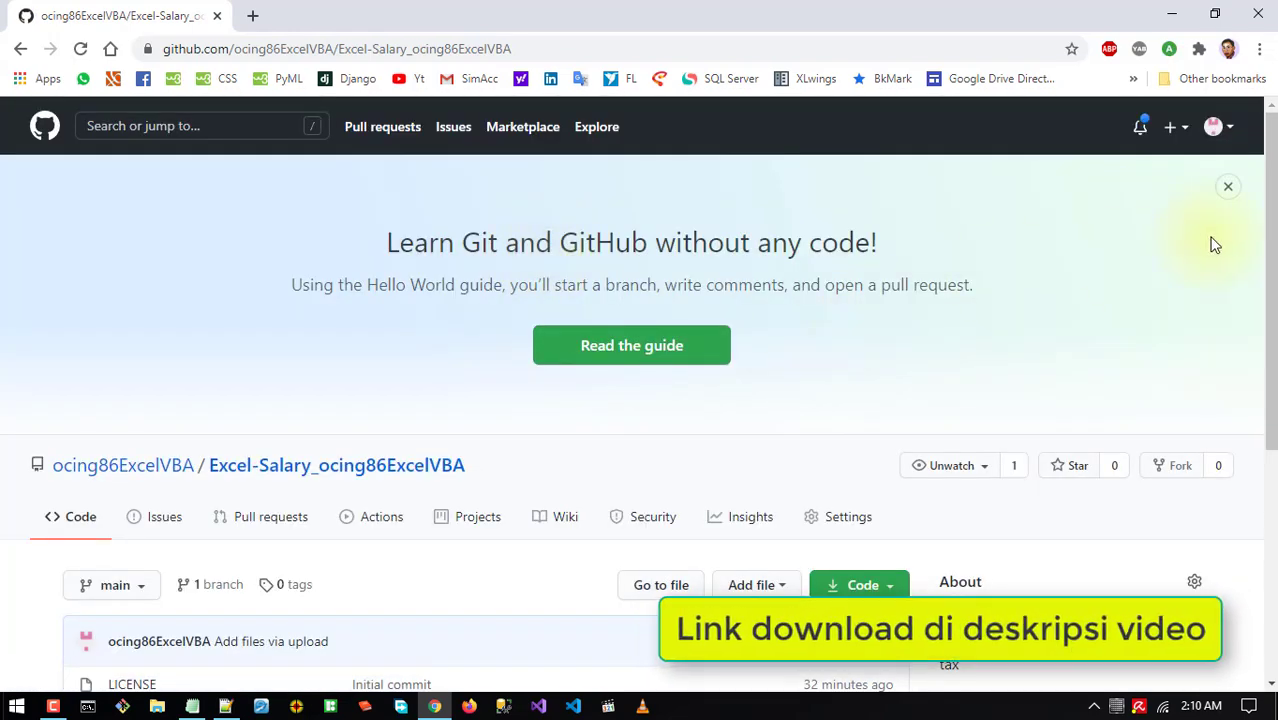
mouse_move(1270, 242)
mouse_down()
mouse_move(1273, 358)
mouse_move(1270, 309)
mouse_up()
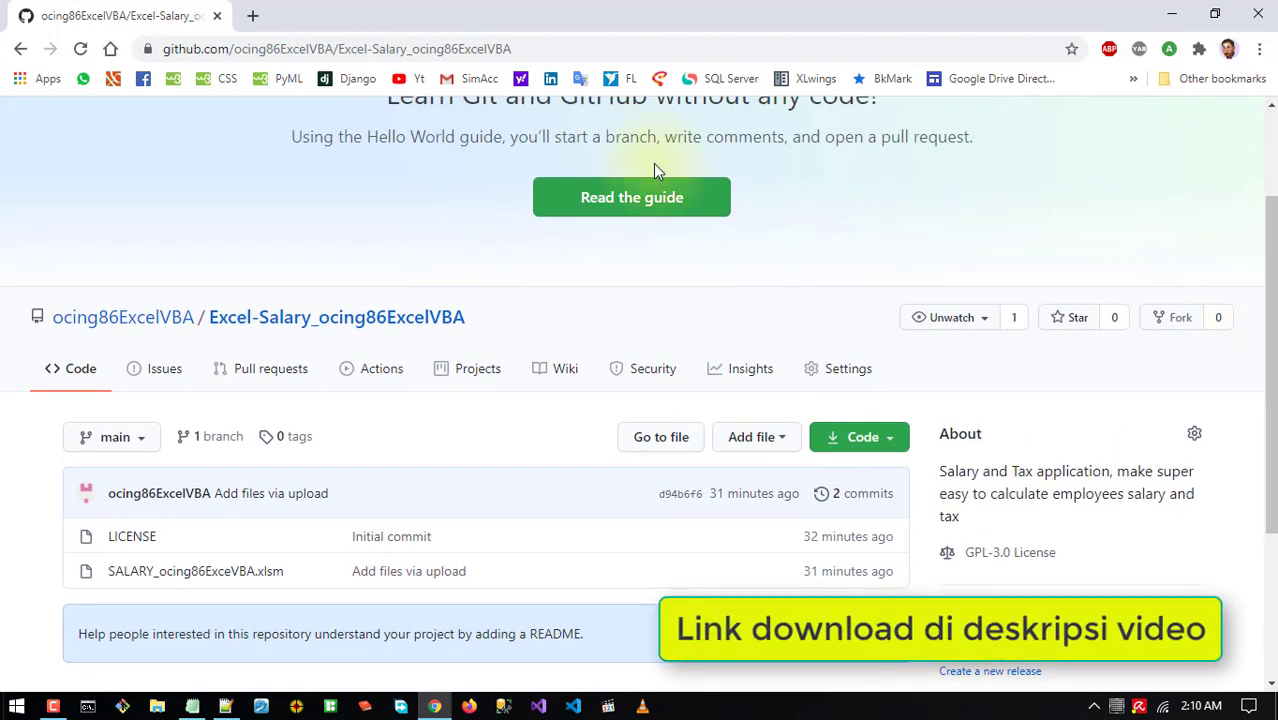
Check the repository's full page address and glance at its Code clone options.
click(567, 58)
click(560, 47)
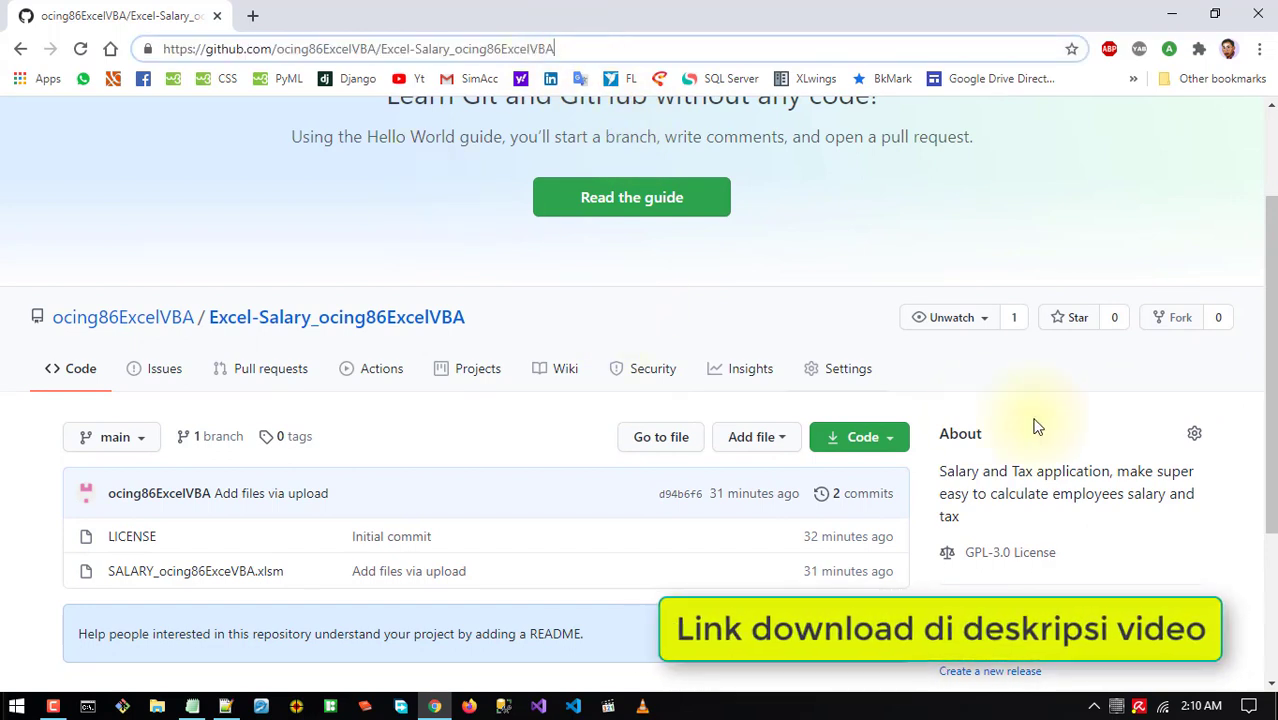
drag(1273, 380, 1273, 408)
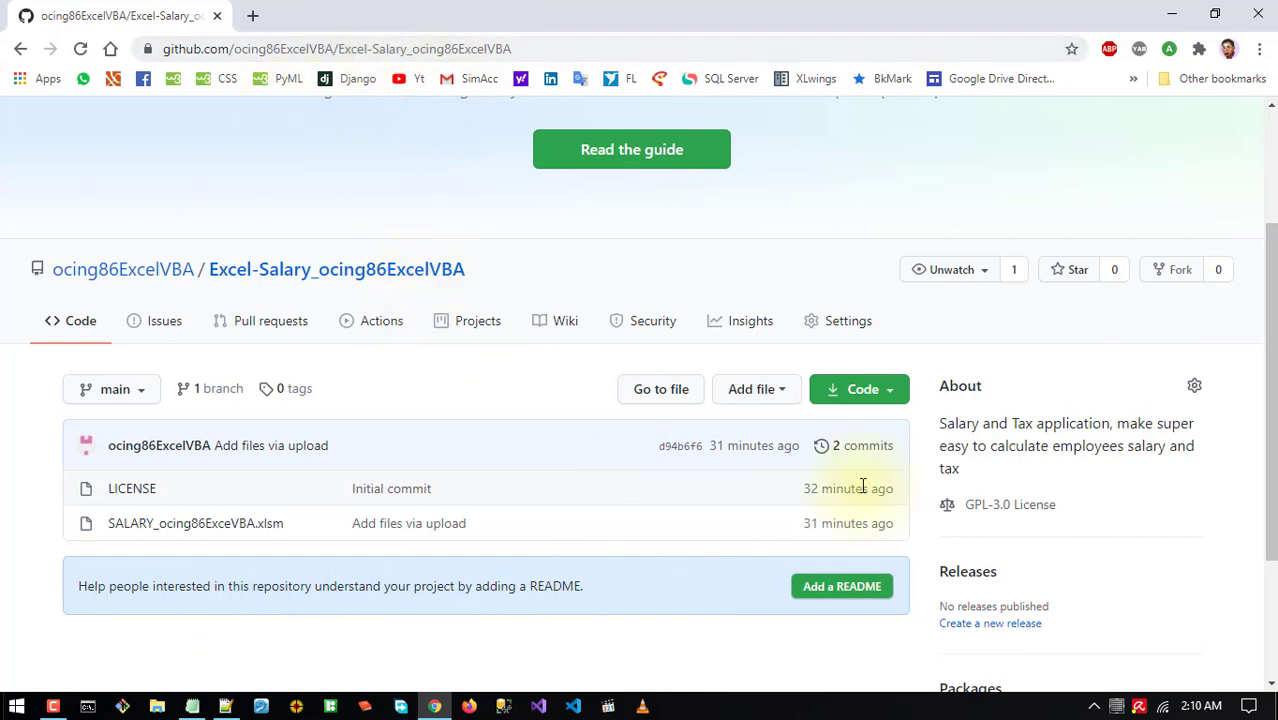
click(865, 393)
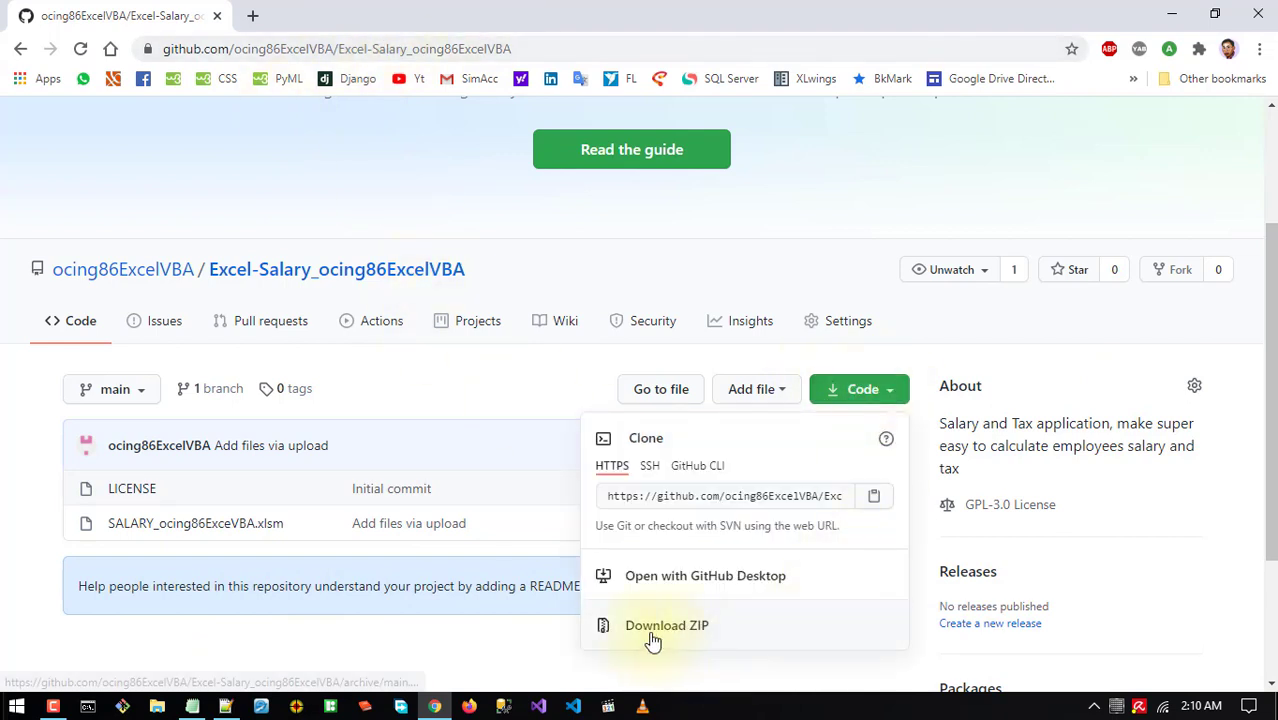
click(272, 582)
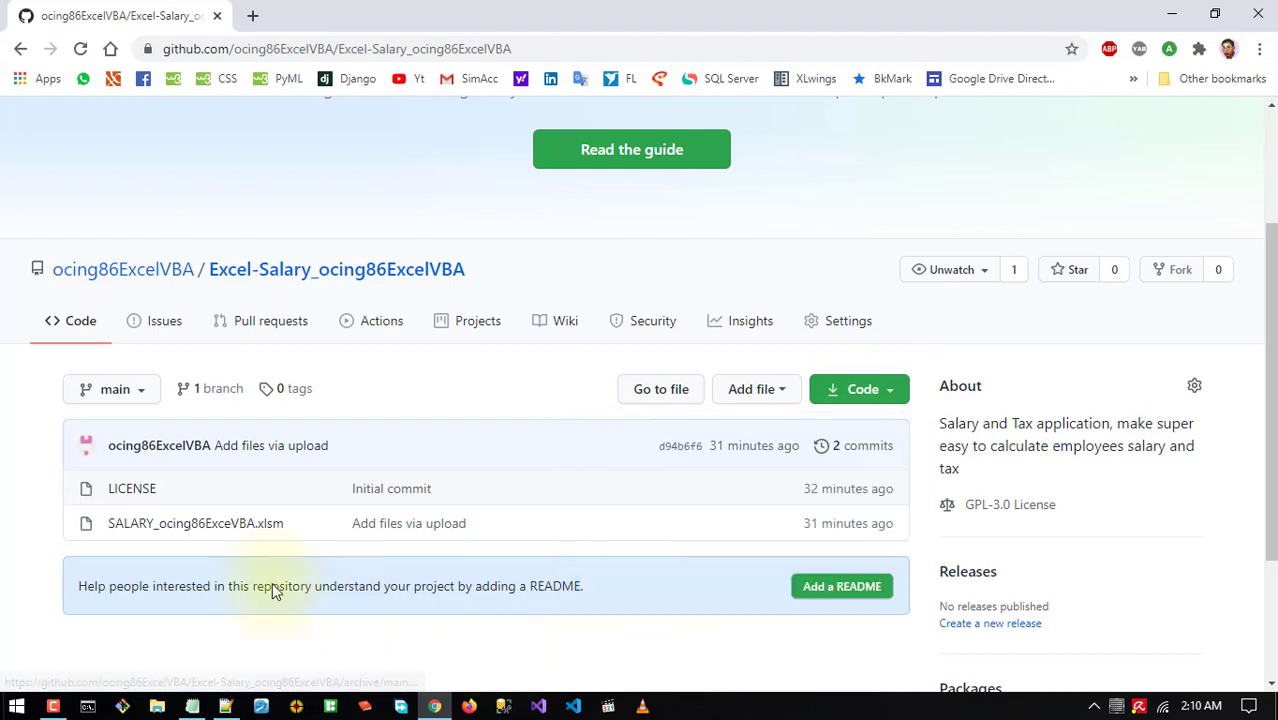
Download SALARY_ocing86ExceVBA.xlsm from its GitHub file page.
click(213, 528)
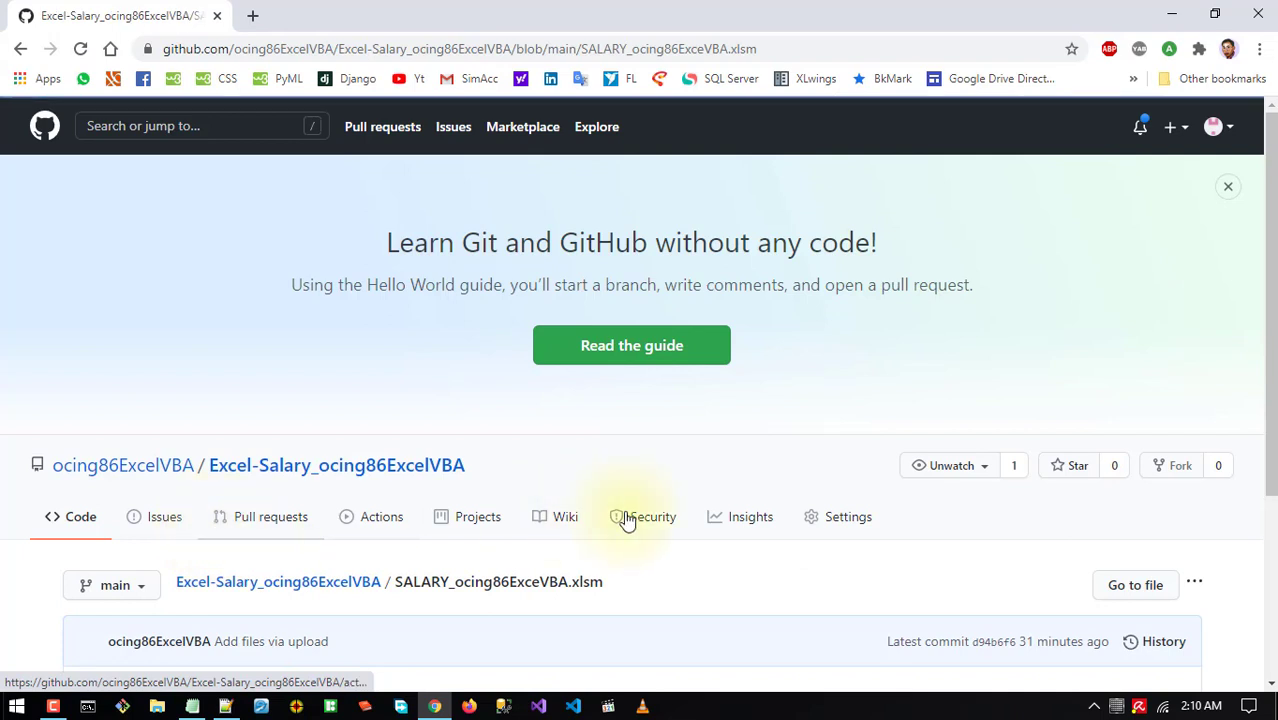
scroll(1269, 458, down, 1)
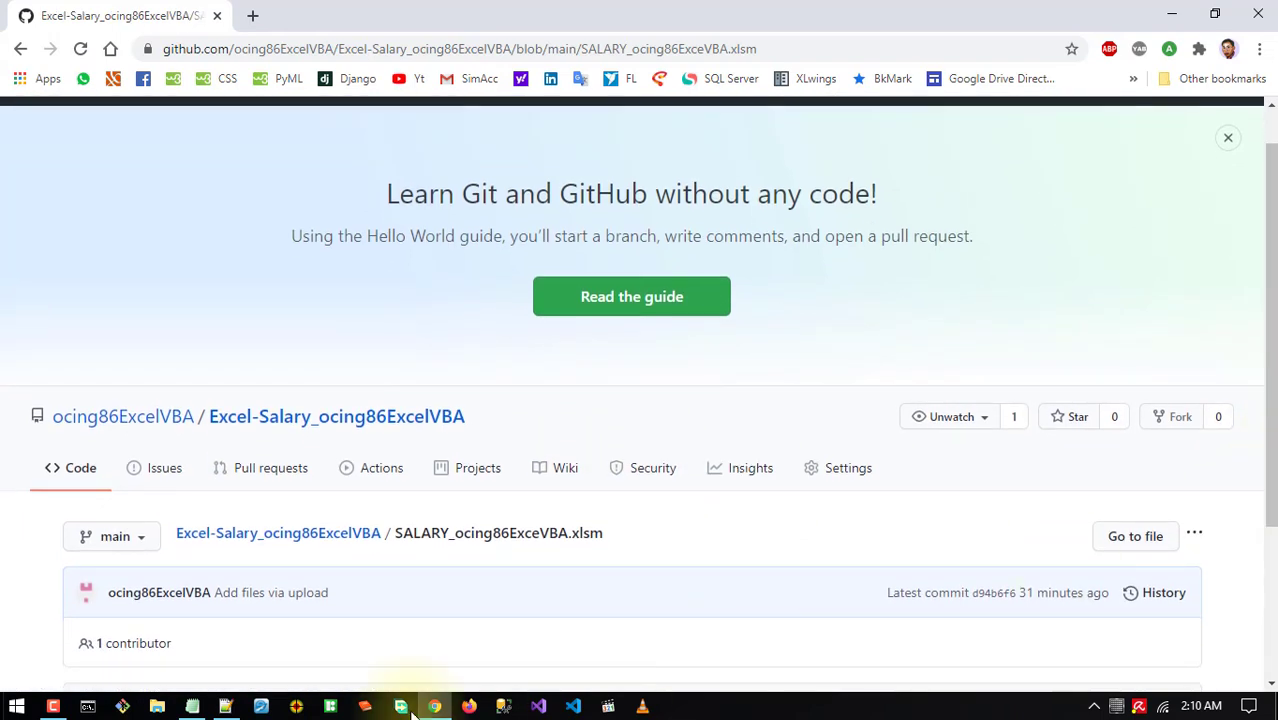
click(54, 707)
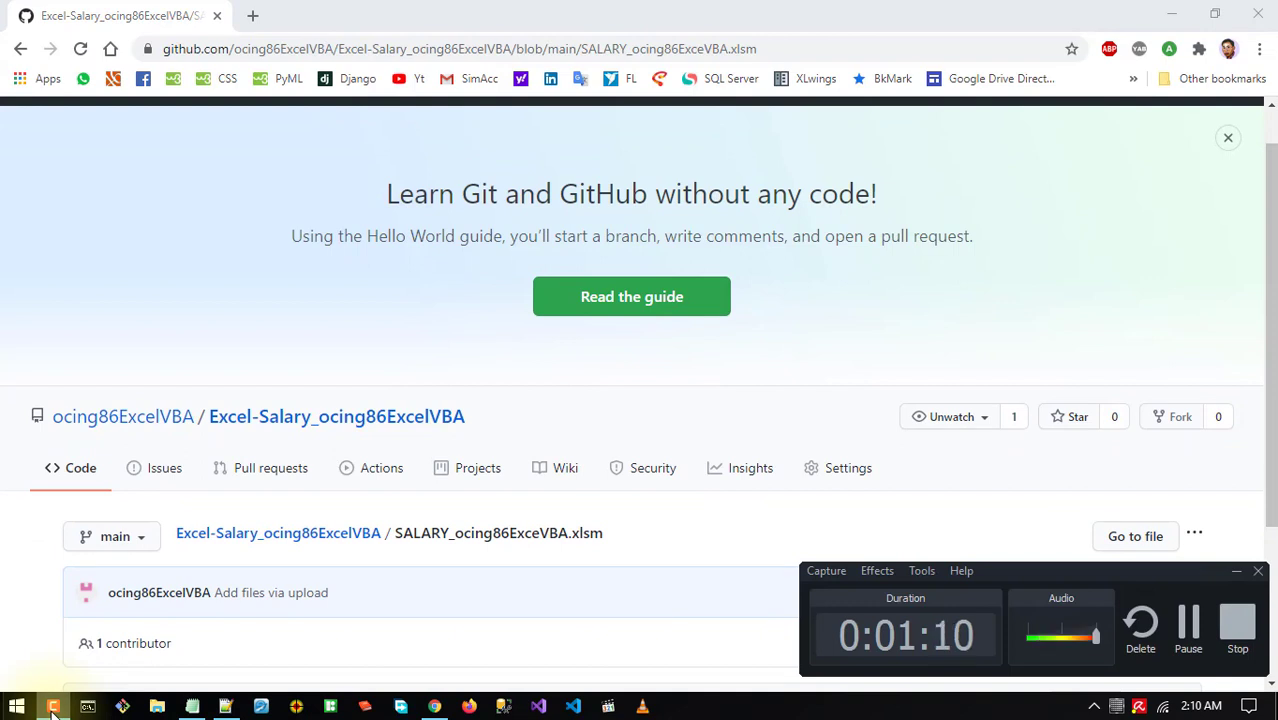
click(54, 707)
drag(1269, 457, 1269, 528)
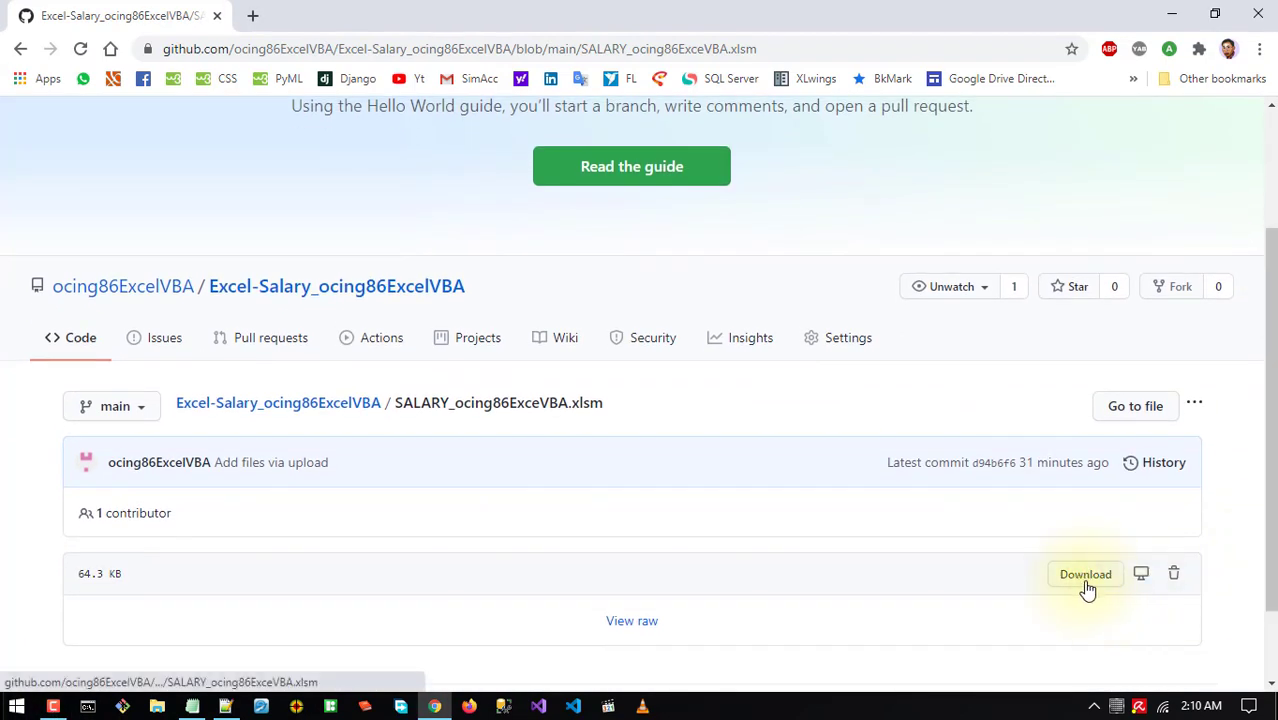
click(1087, 588)
Open the downloaded SALARY workbook from the desktop in Excel.
click(1171, 14)
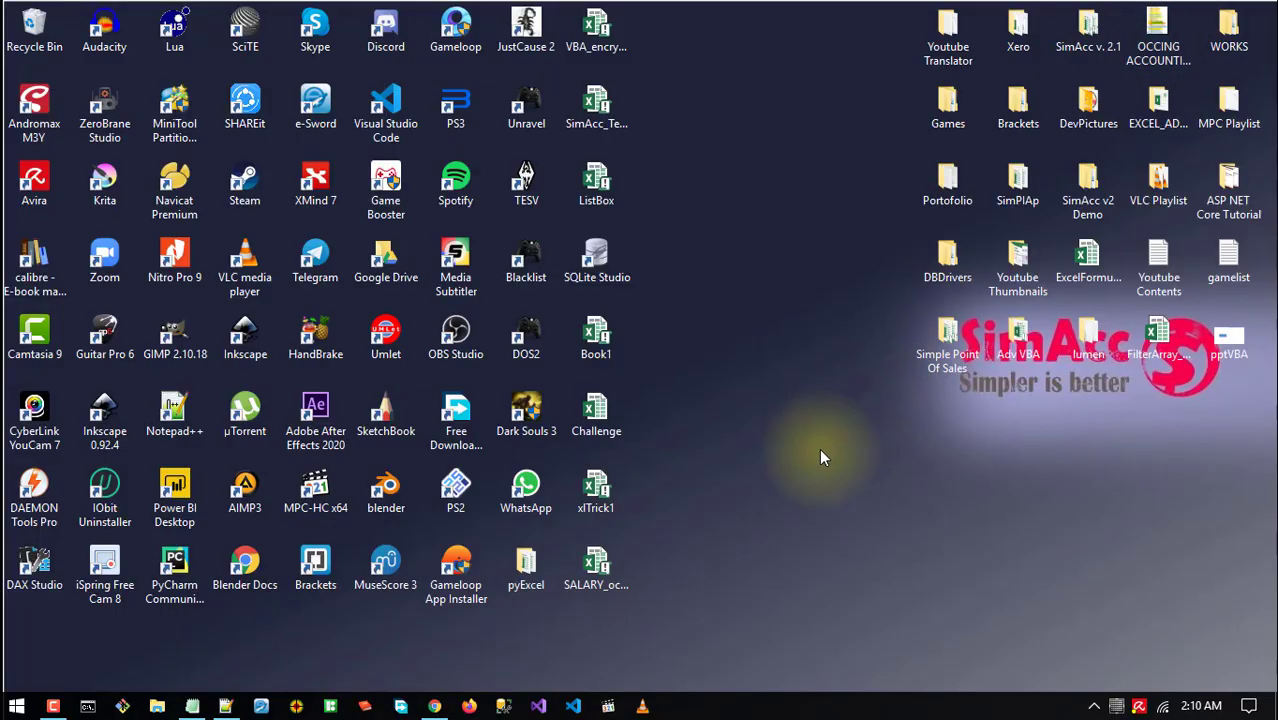
click(596, 565)
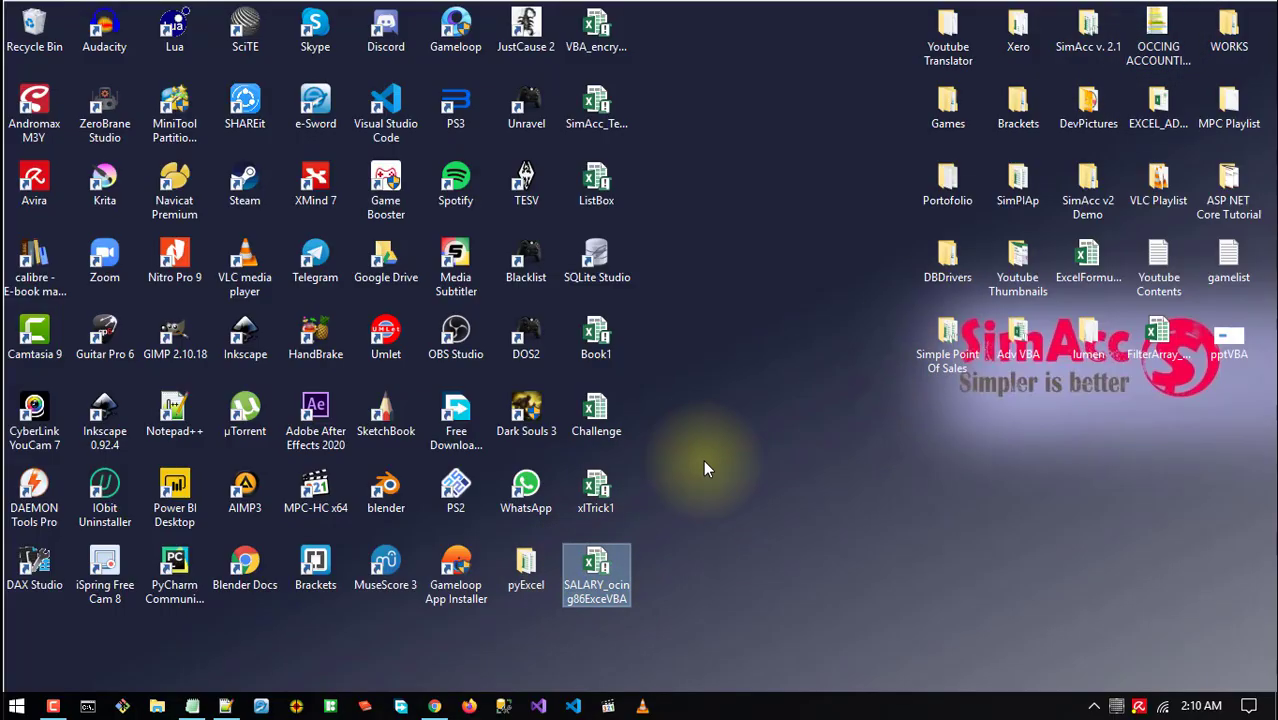
double_click(594, 568)
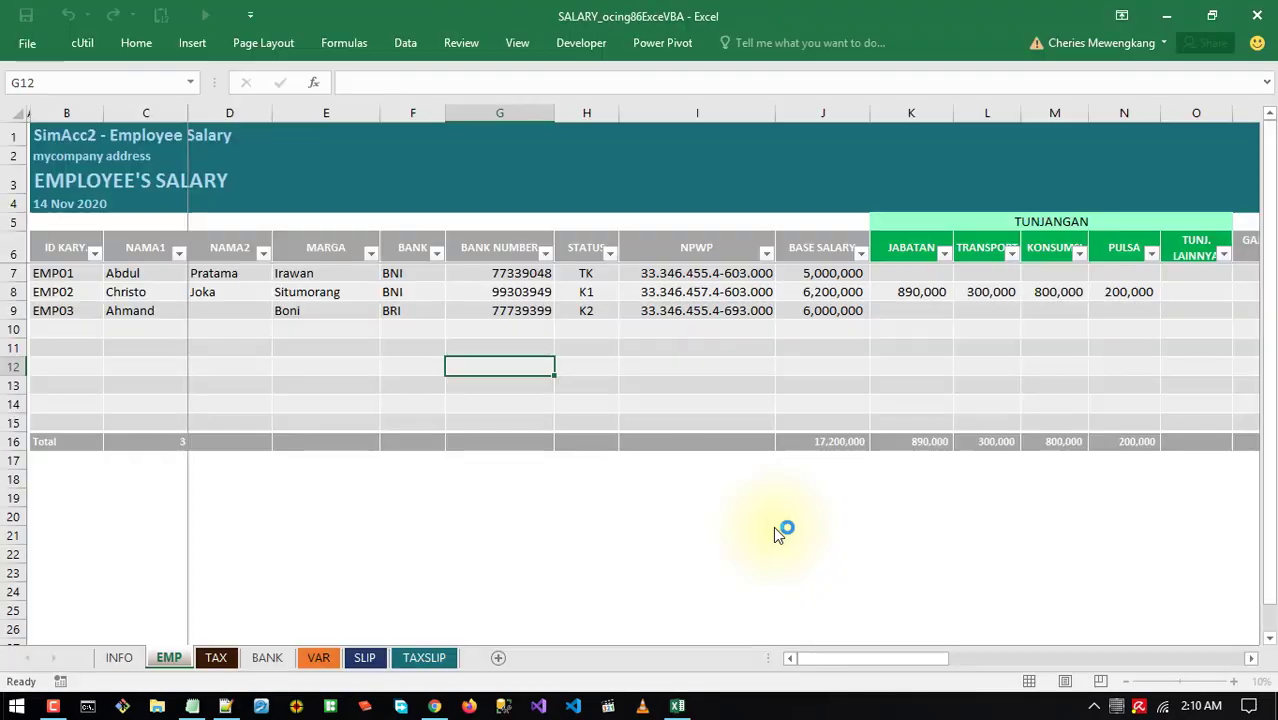
Flip through the sheets from INFO to TAXSLIP and back, ending on INFO.
click(355, 388)
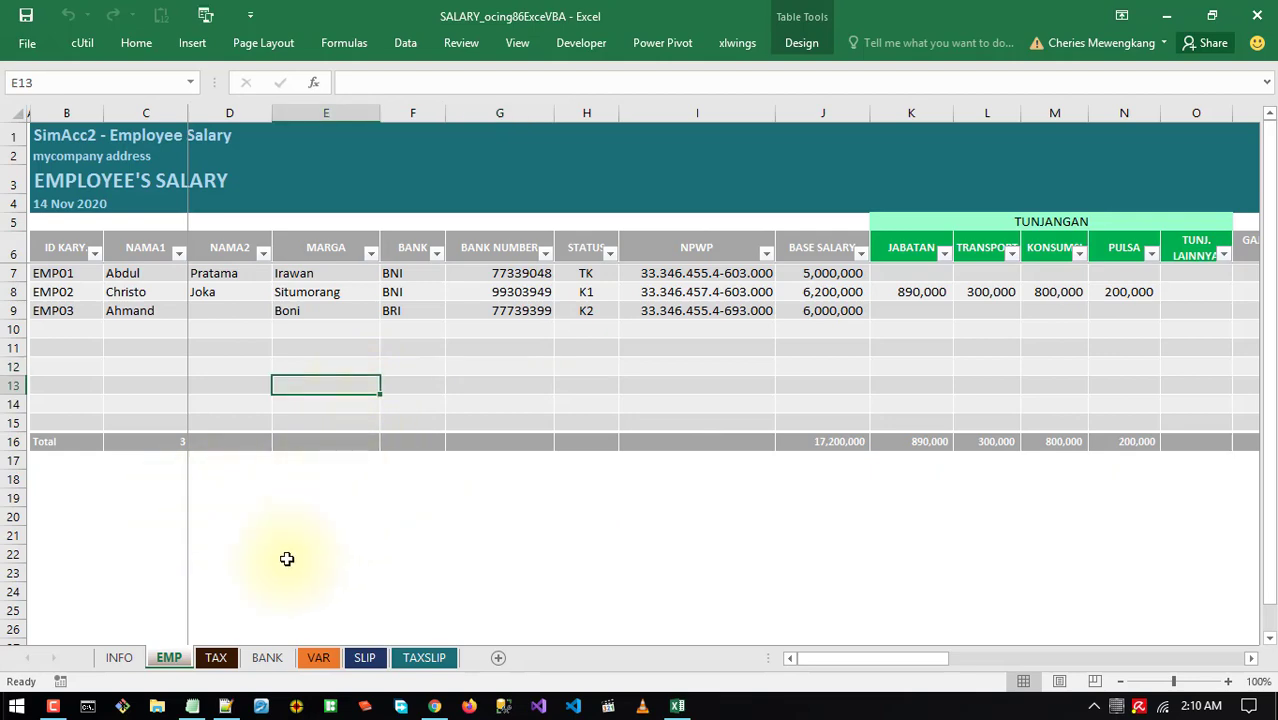
click(119, 657)
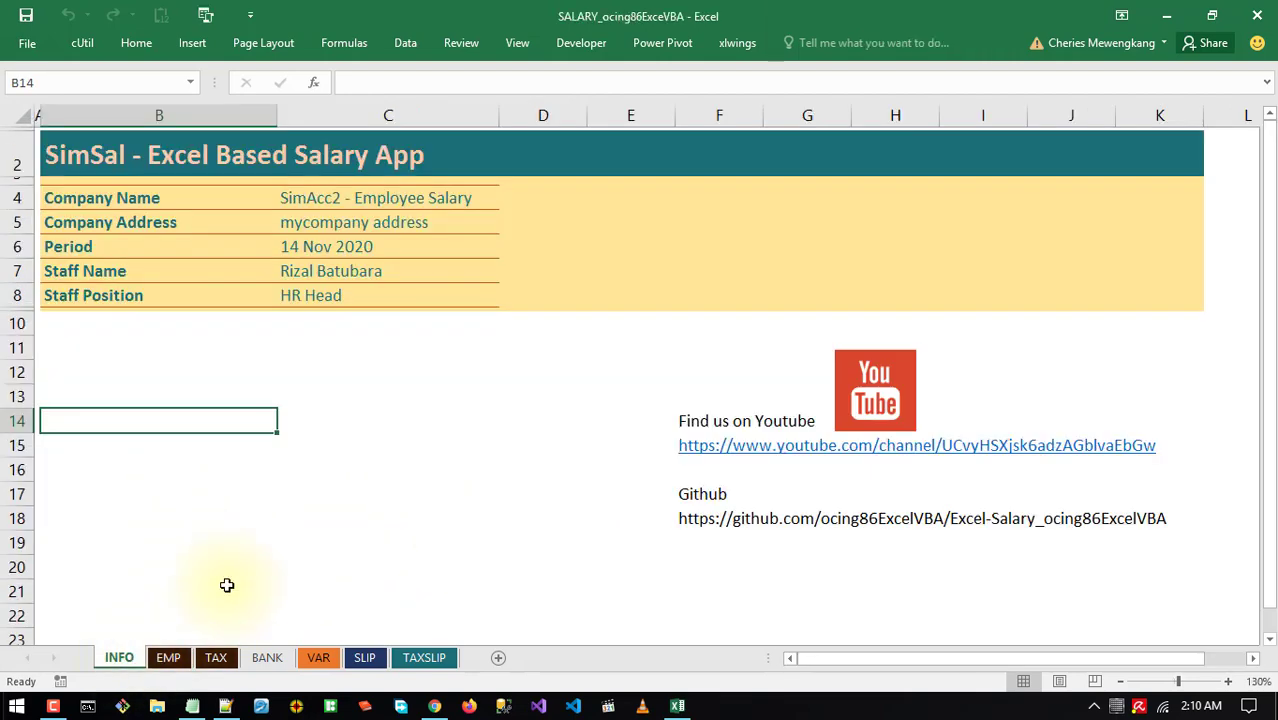
click(168, 657)
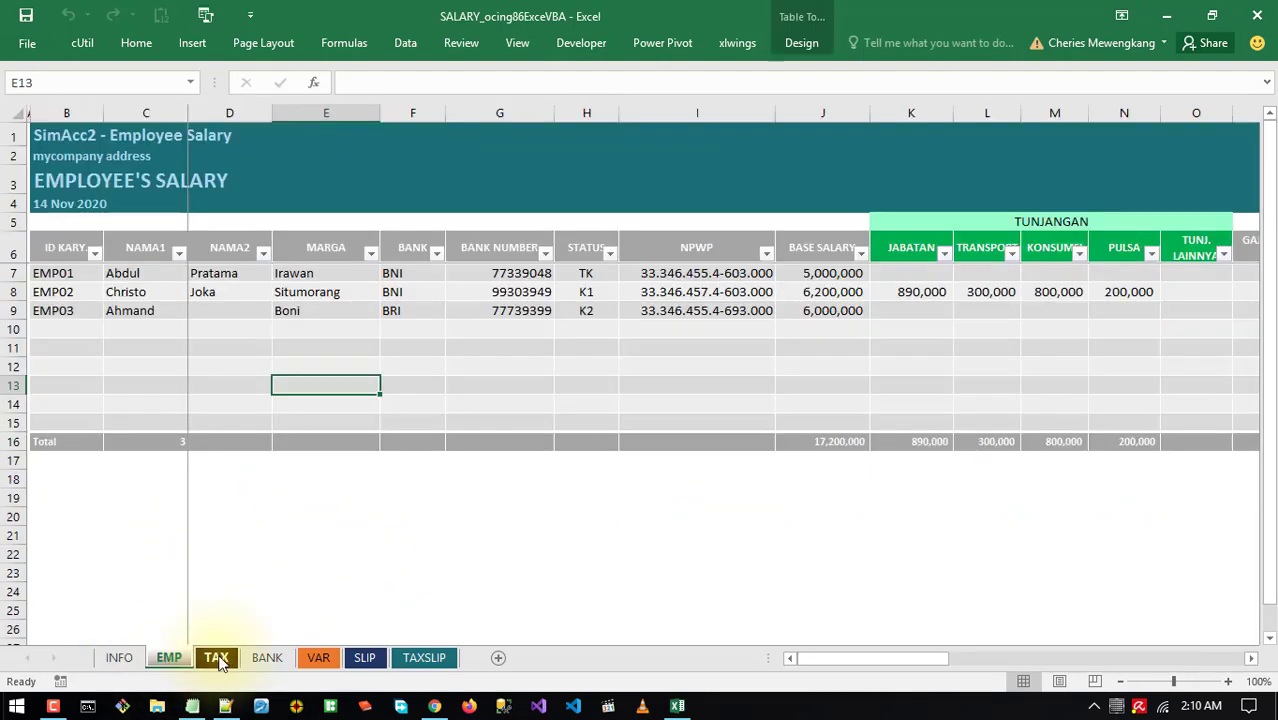
click(216, 657)
click(267, 657)
click(364, 657)
click(420, 657)
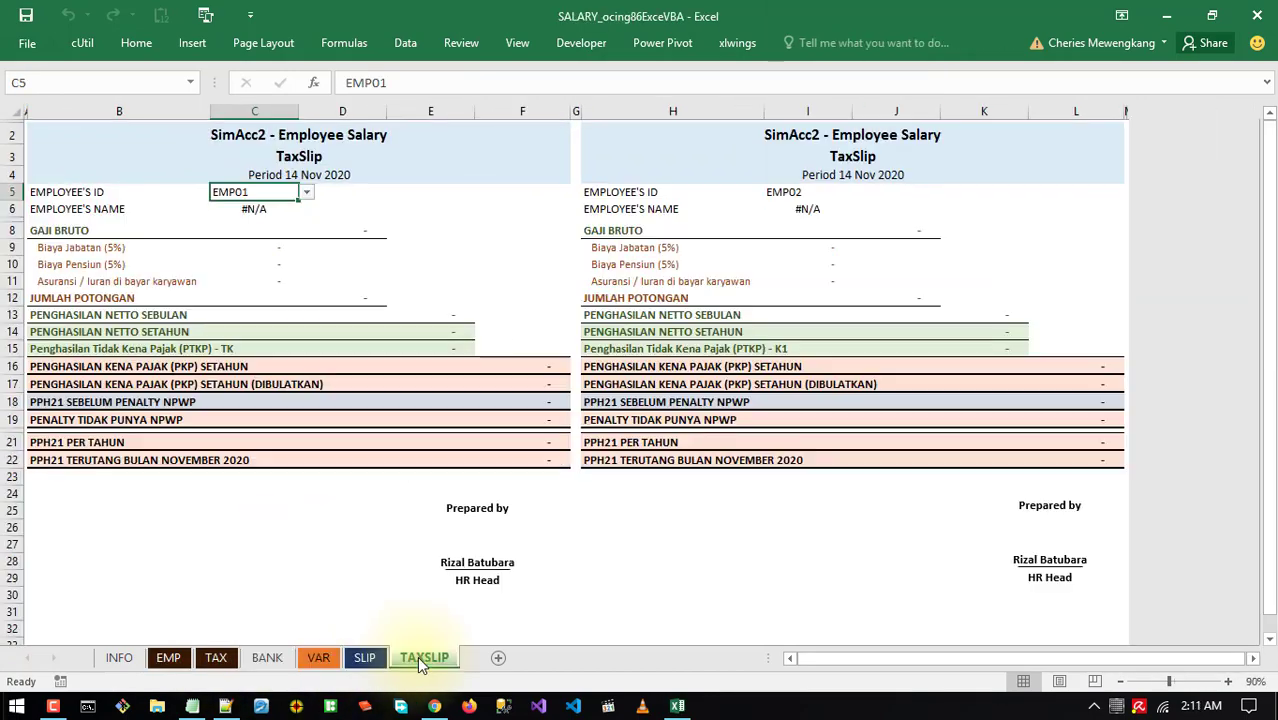
click(364, 657)
click(318, 657)
click(267, 657)
click(216, 657)
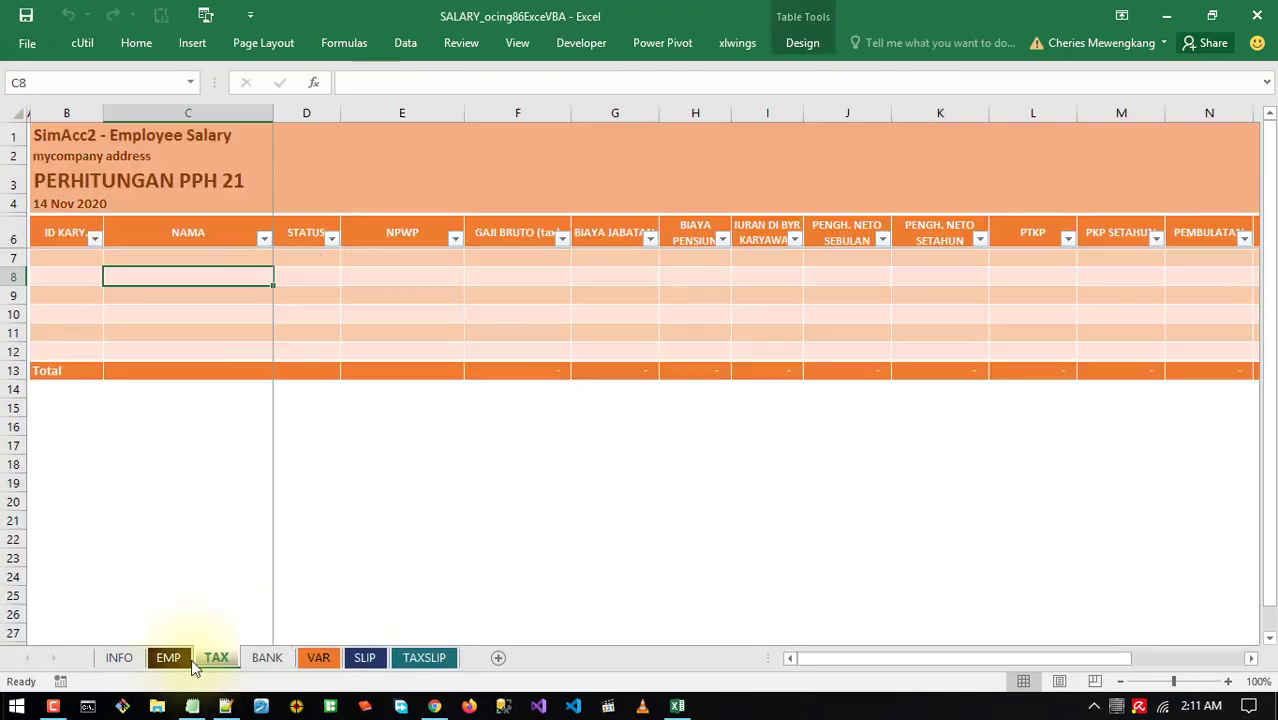
click(168, 657)
click(131, 658)
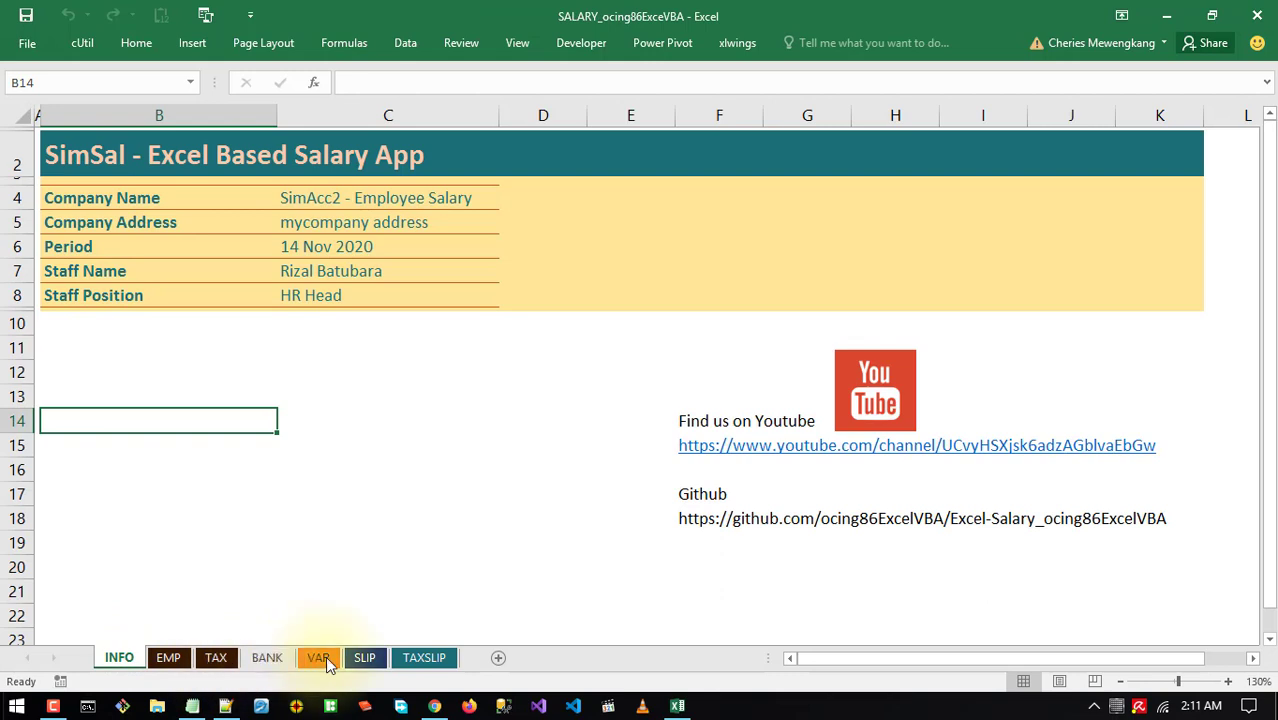
Review EMP, TAX, BANK, VAR, SLIP and TAXSLIP once more, returning to INFO.
click(170, 658)
click(218, 658)
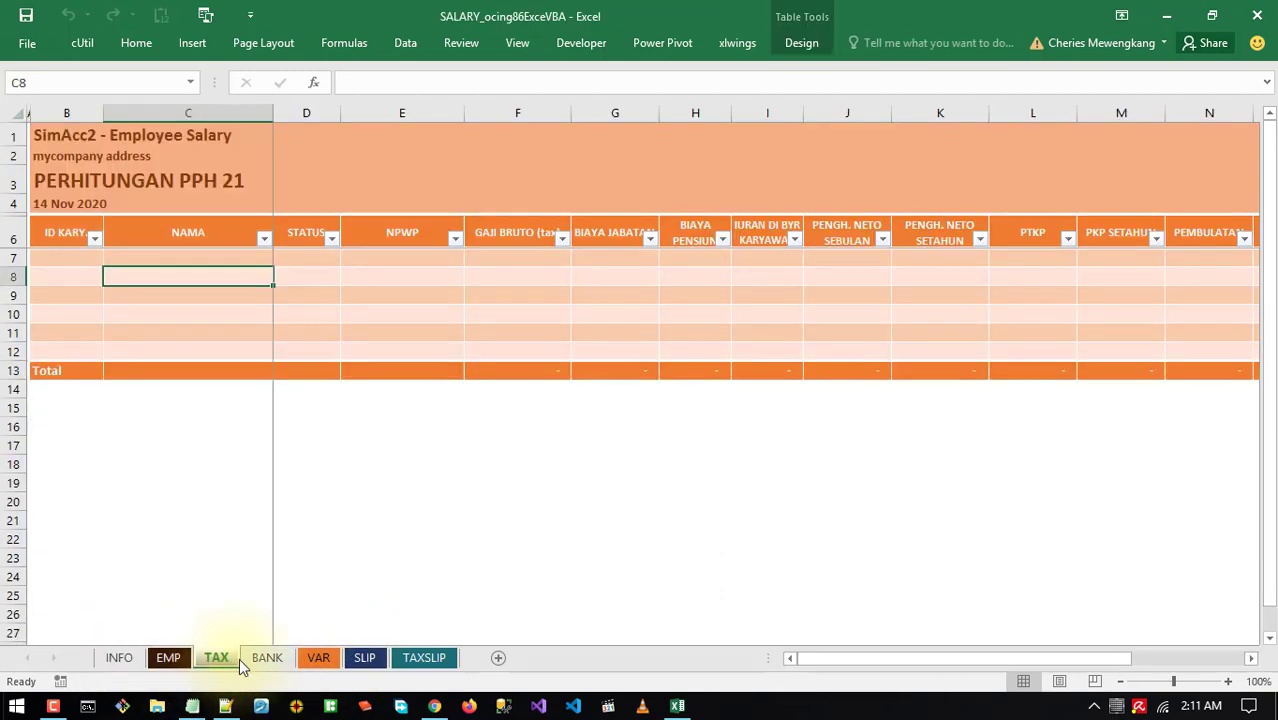
click(266, 658)
click(318, 658)
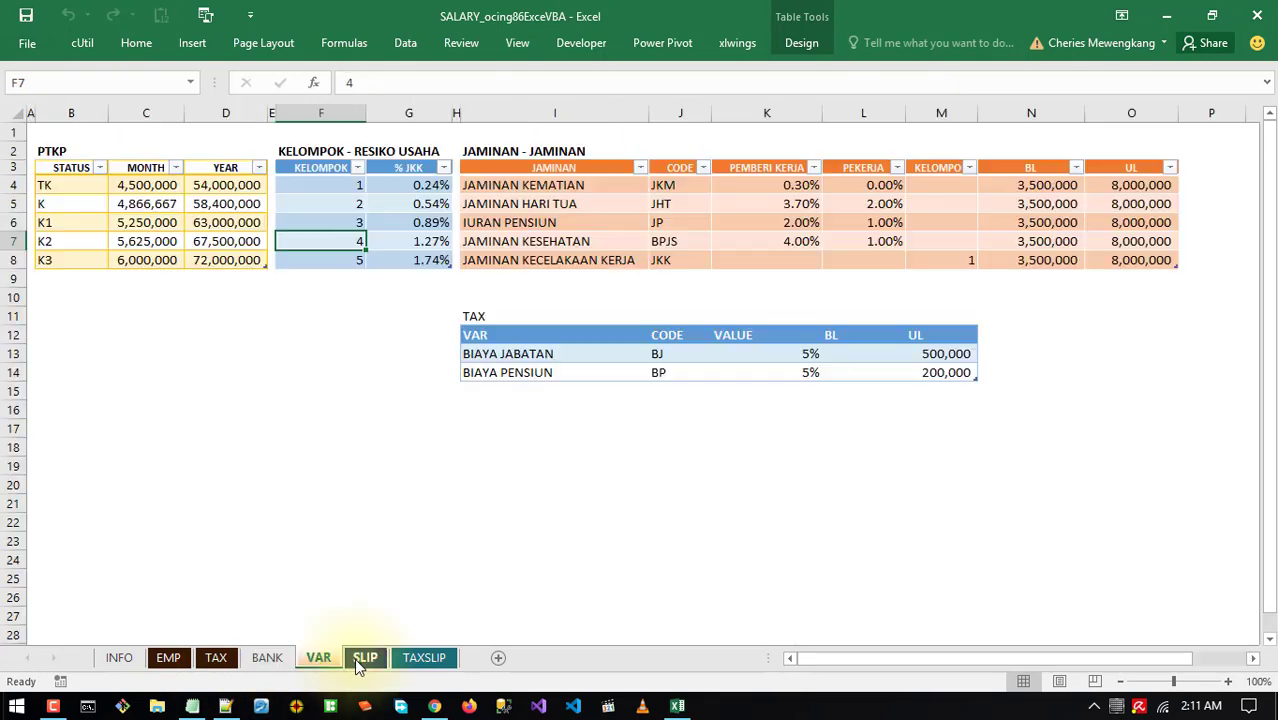
click(360, 658)
click(419, 658)
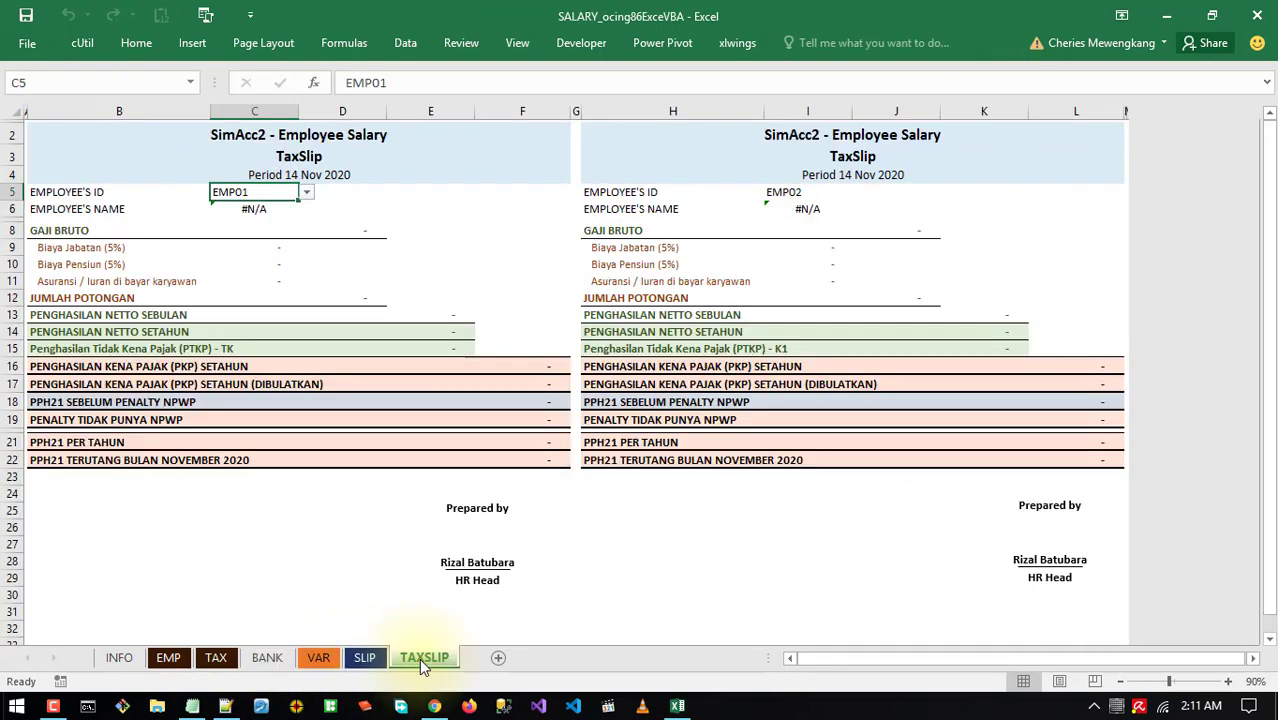
click(117, 659)
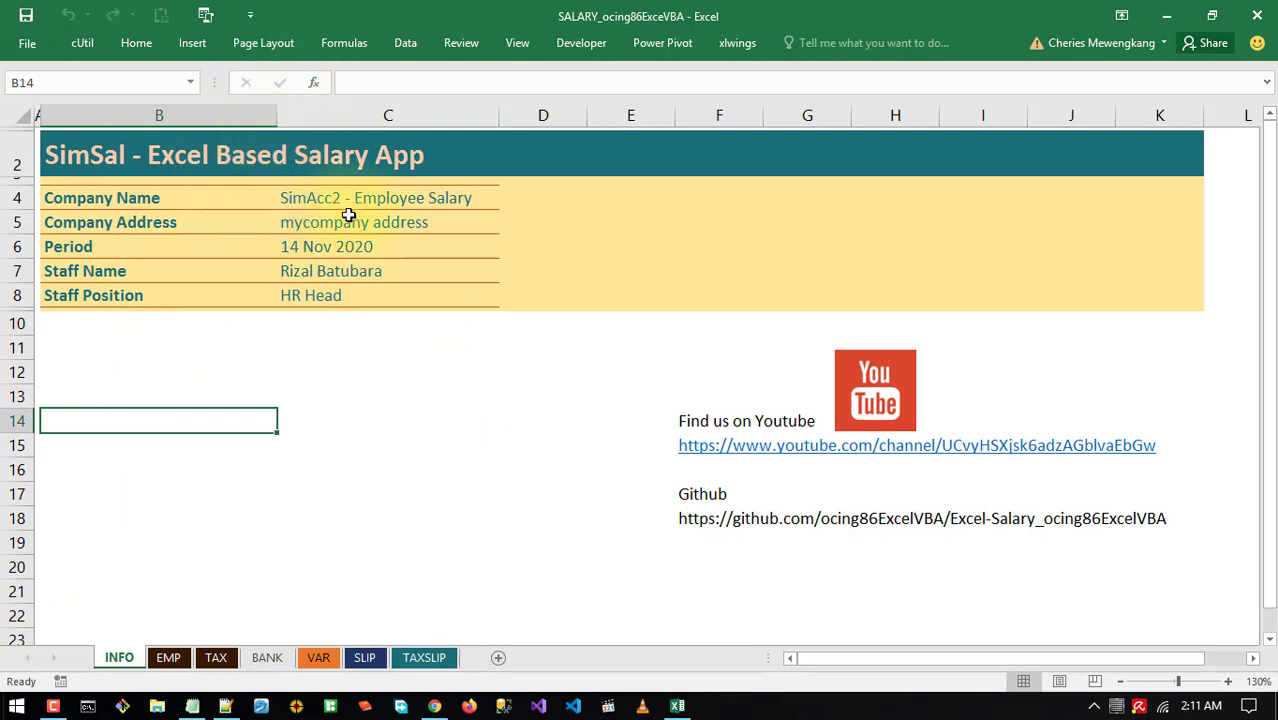
Check the company name, address, period, staff name and position in C4:C8, then go to EMP.
click(323, 197)
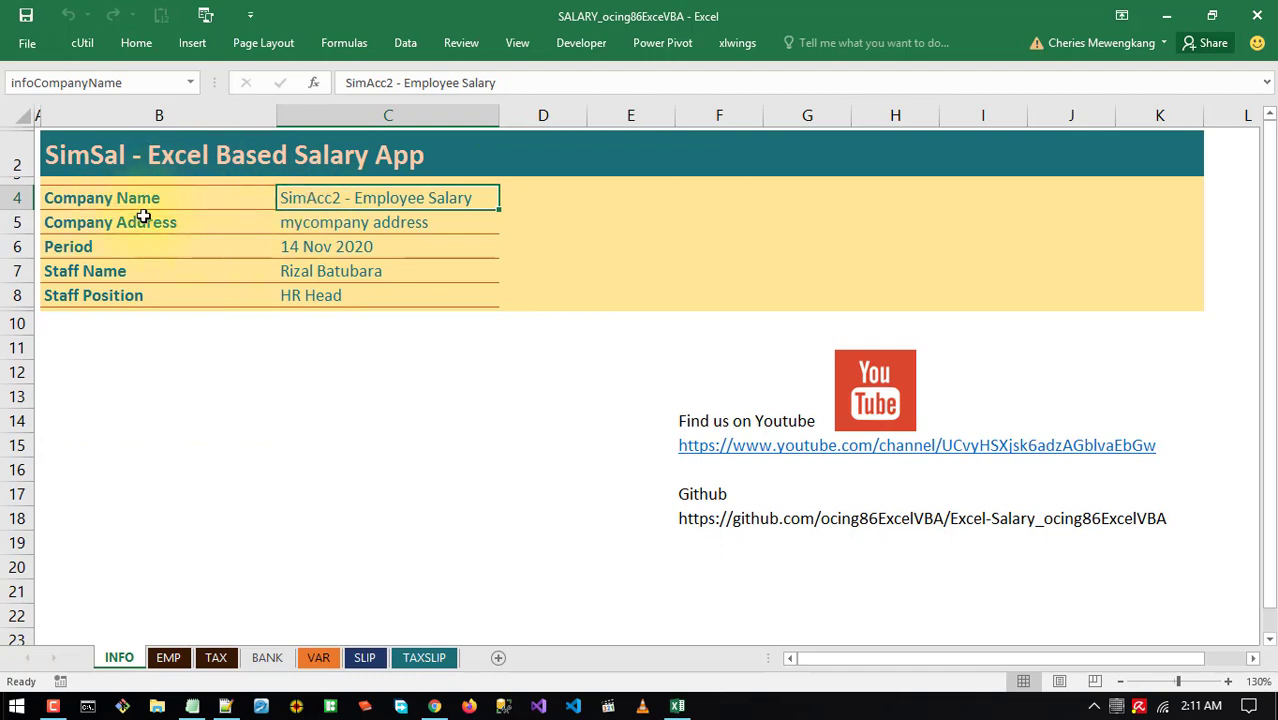
click(297, 226)
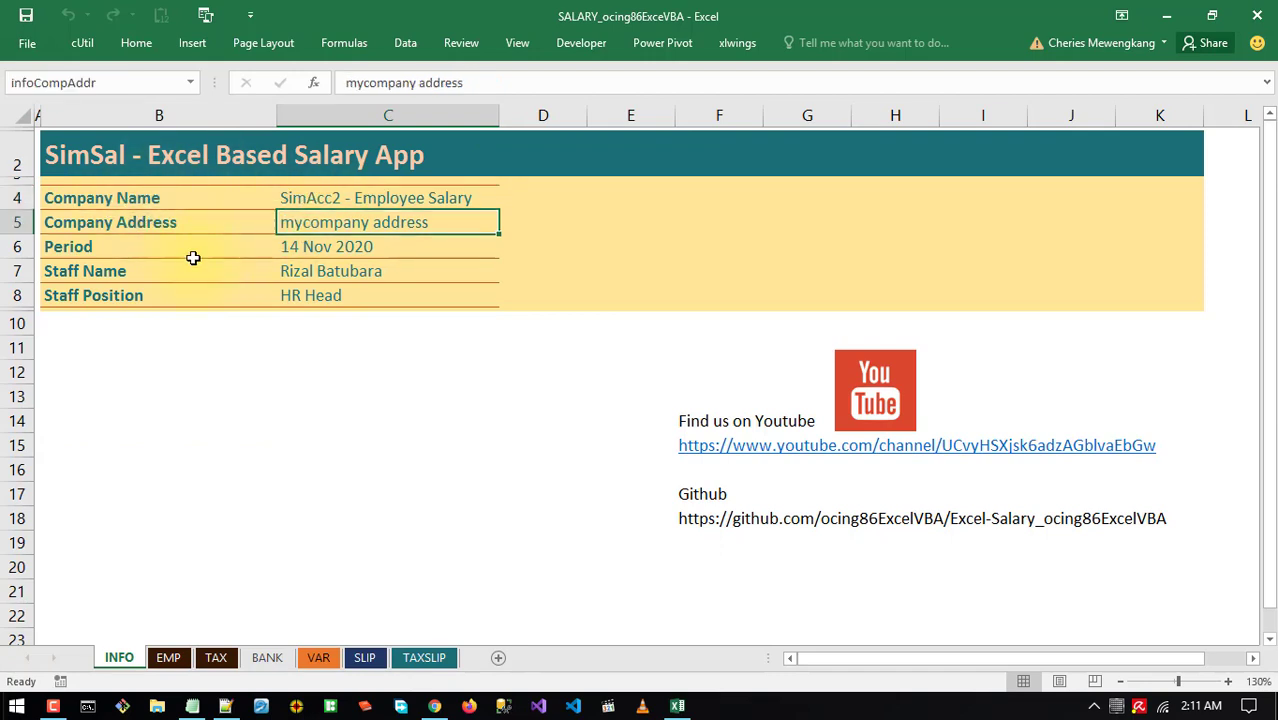
click(296, 248)
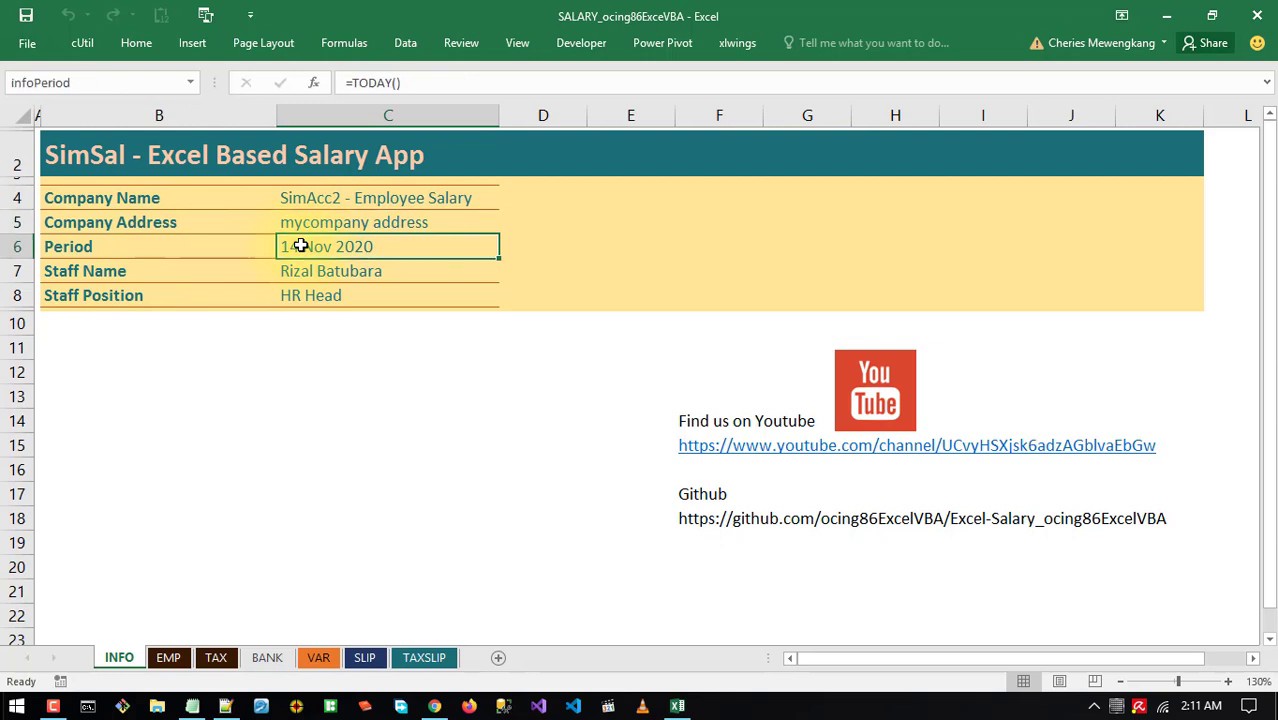
click(300, 275)
click(296, 298)
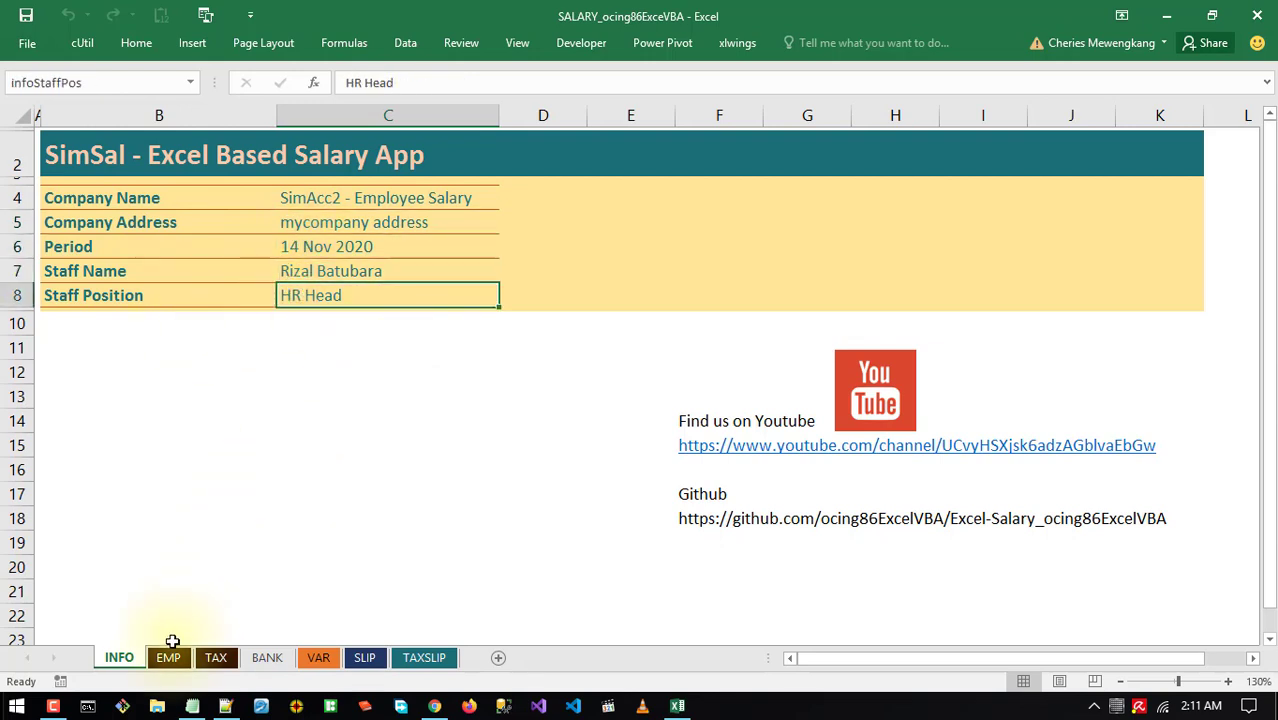
click(168, 657)
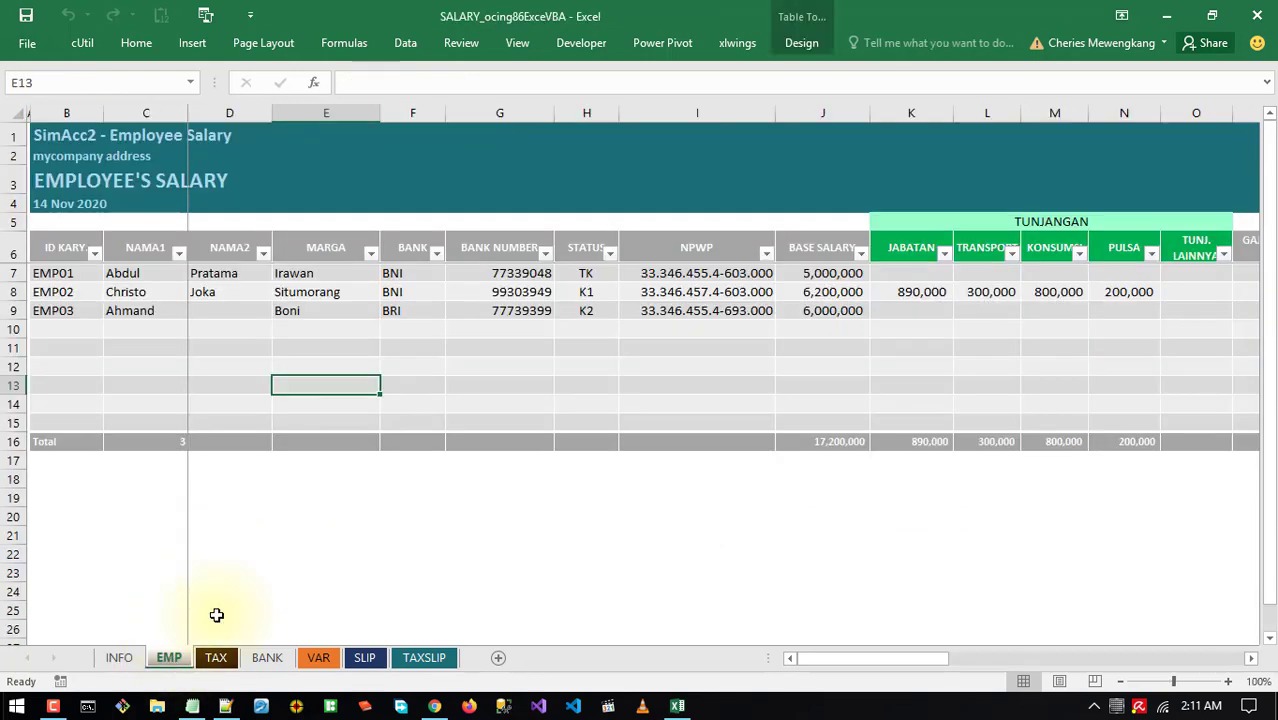
Scroll EMP to the IURAN columns and inspect EMP01's company-paid JKM and employee-paid BPJS cells.
click(205, 359)
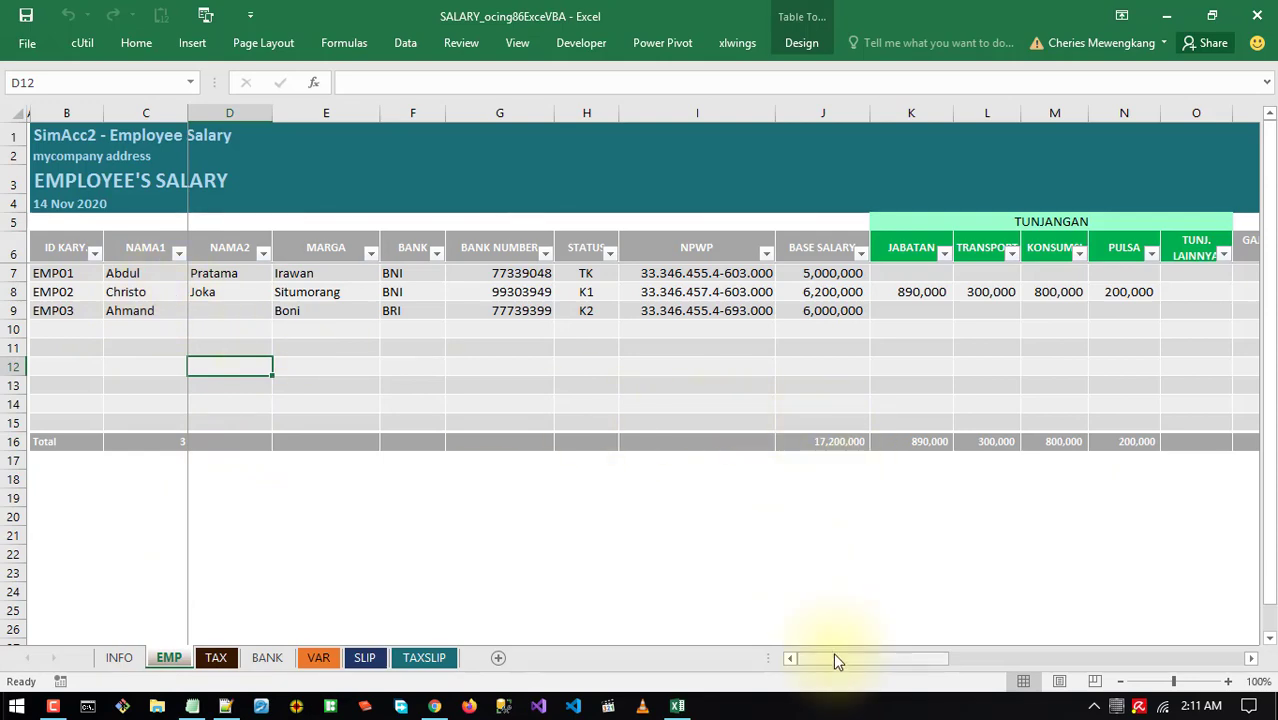
mouse_move(833, 657)
mouse_down()
mouse_move(910, 660)
mouse_move(841, 662)
mouse_up()
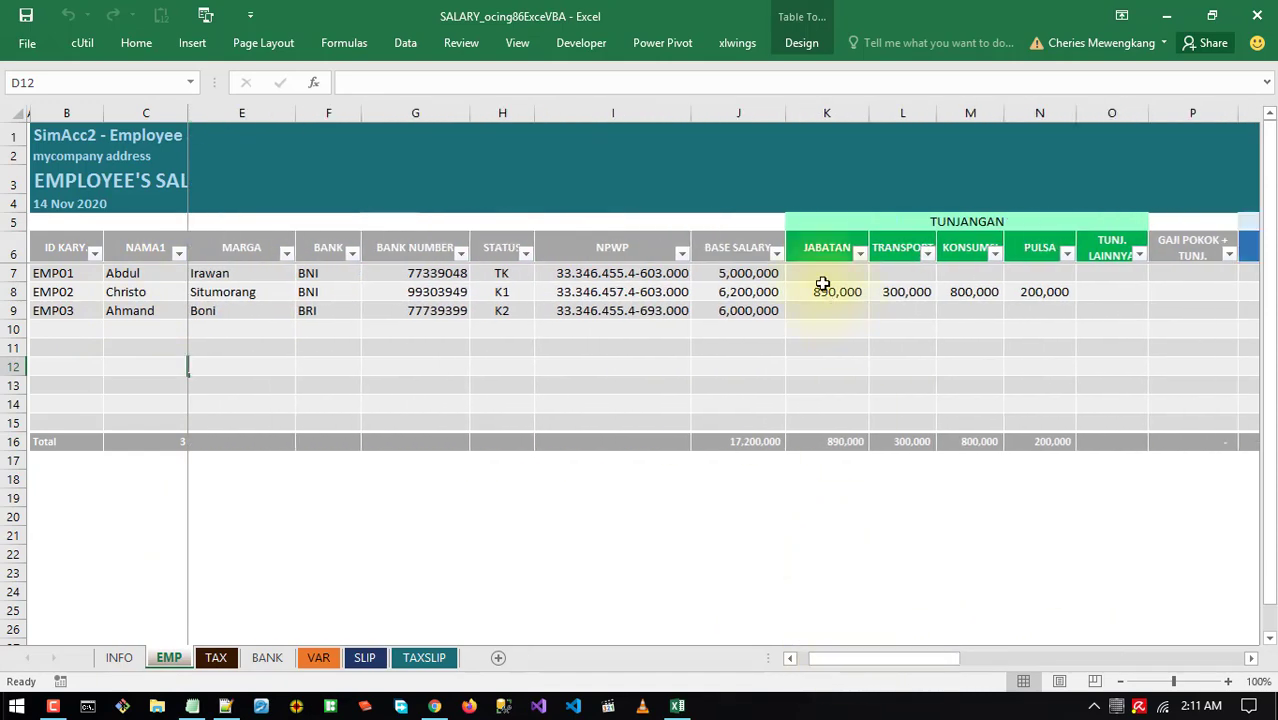
drag(921, 660, 1008, 660)
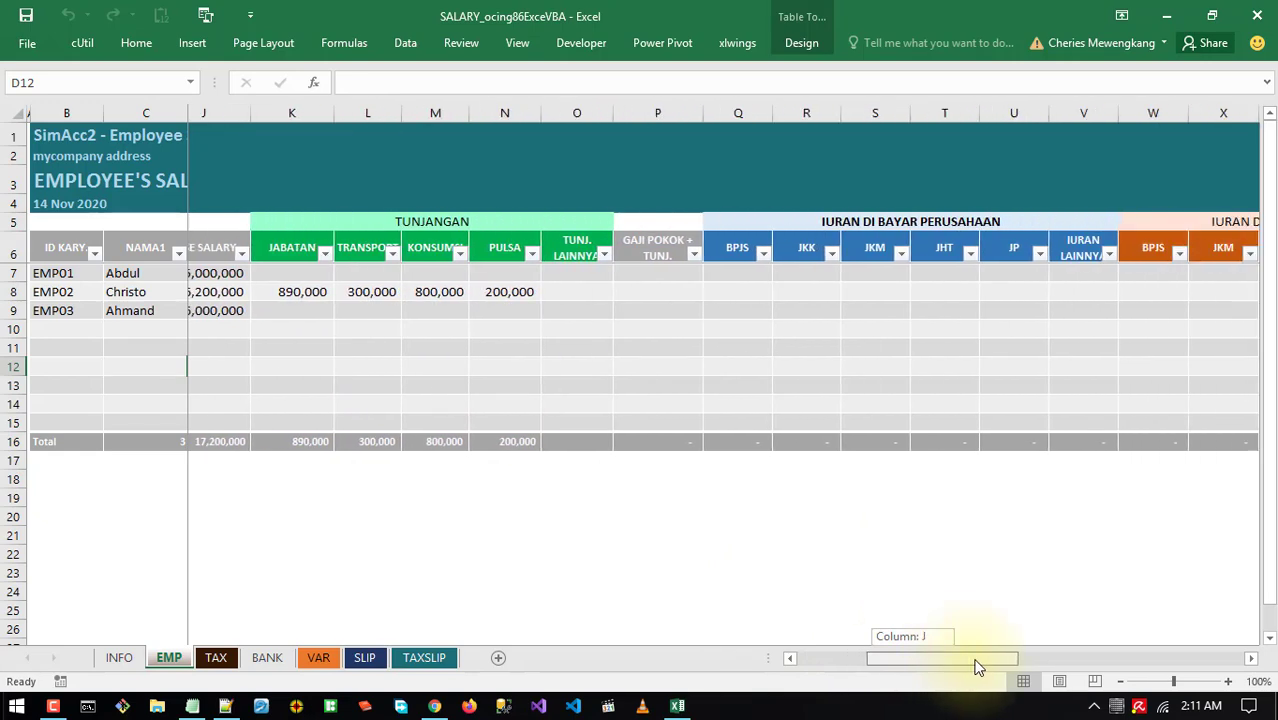
click(683, 277)
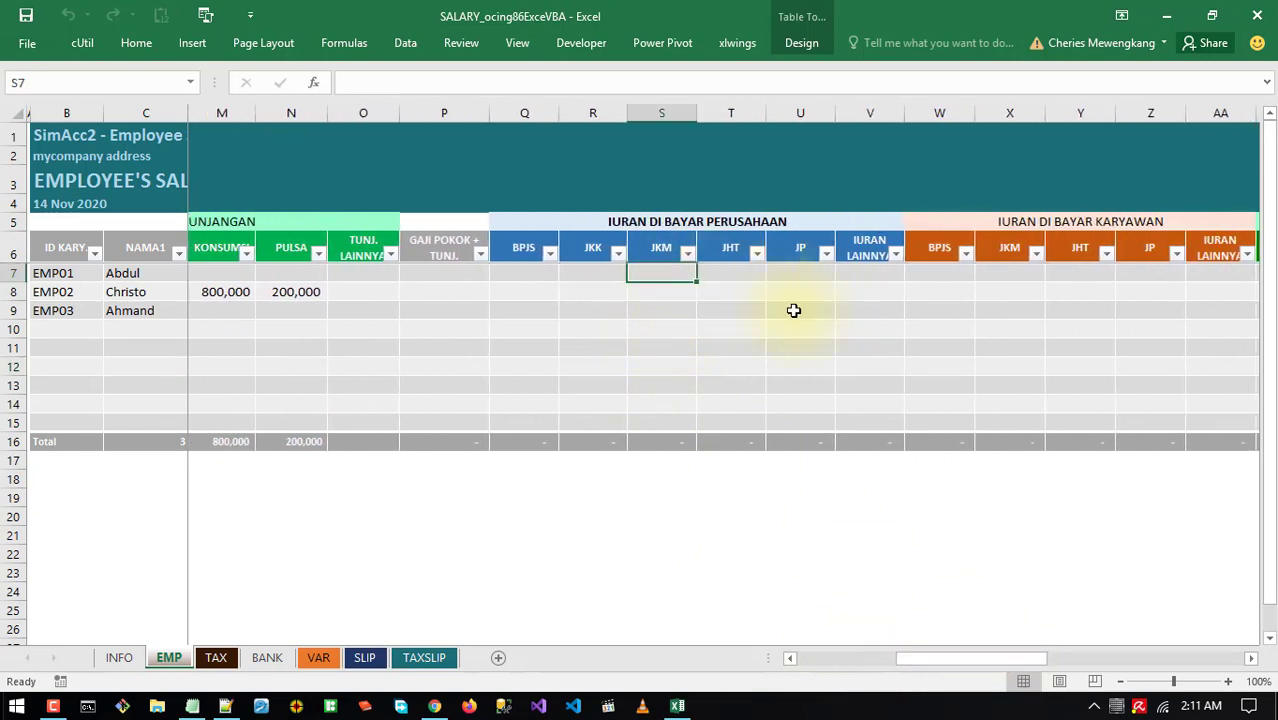
click(943, 272)
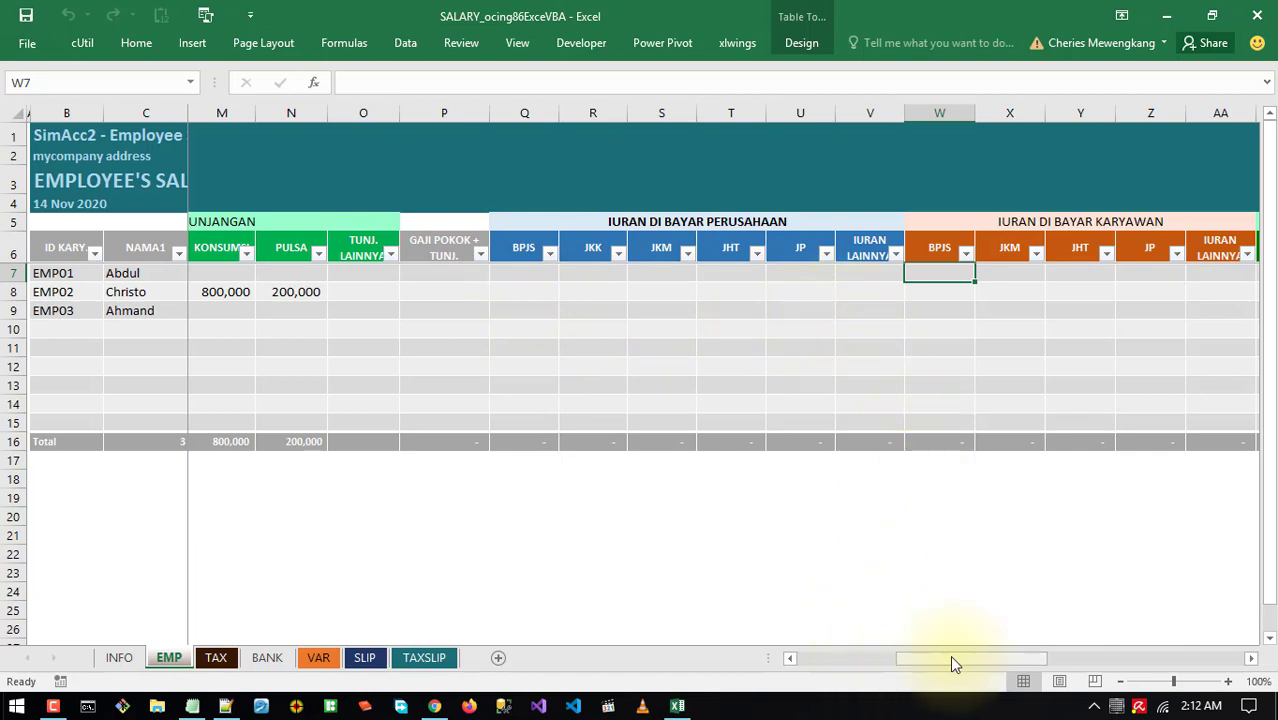
mouse_move(952, 662)
mouse_down()
mouse_move(1152, 660)
mouse_move(935, 660)
mouse_move(1213, 660)
mouse_move(812, 658)
mouse_up()
click(216, 657)
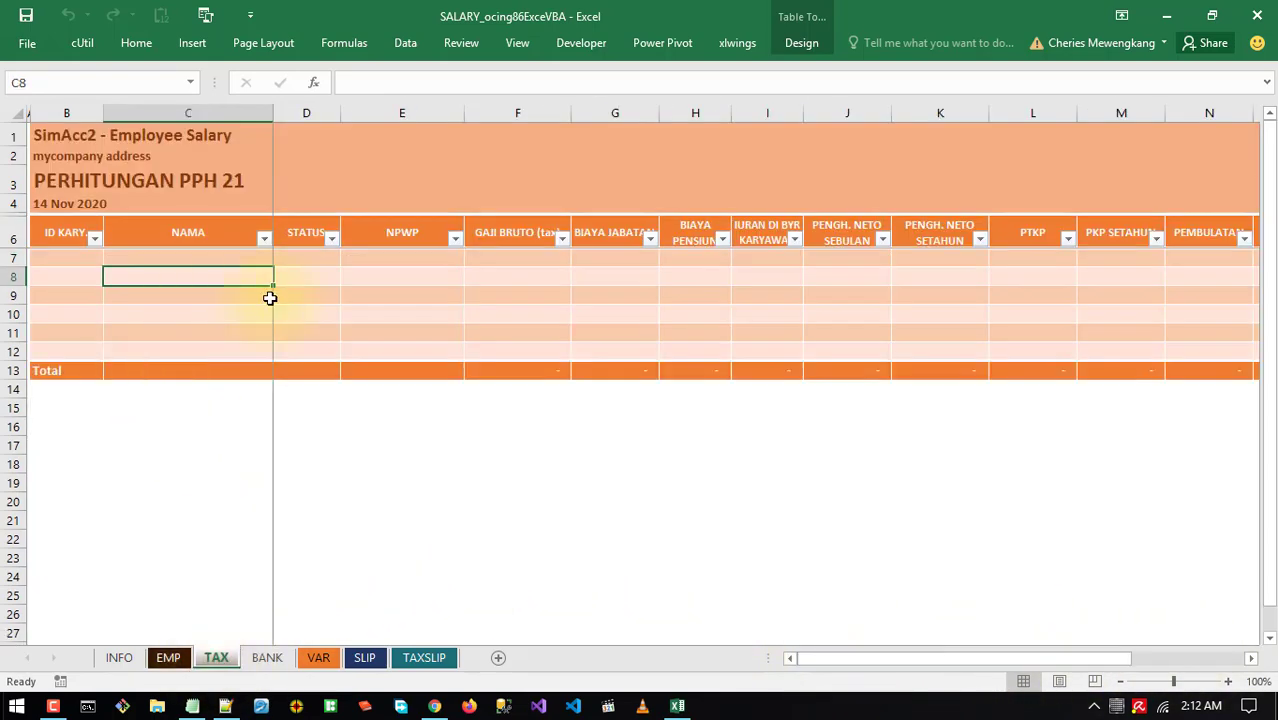
click(62, 312)
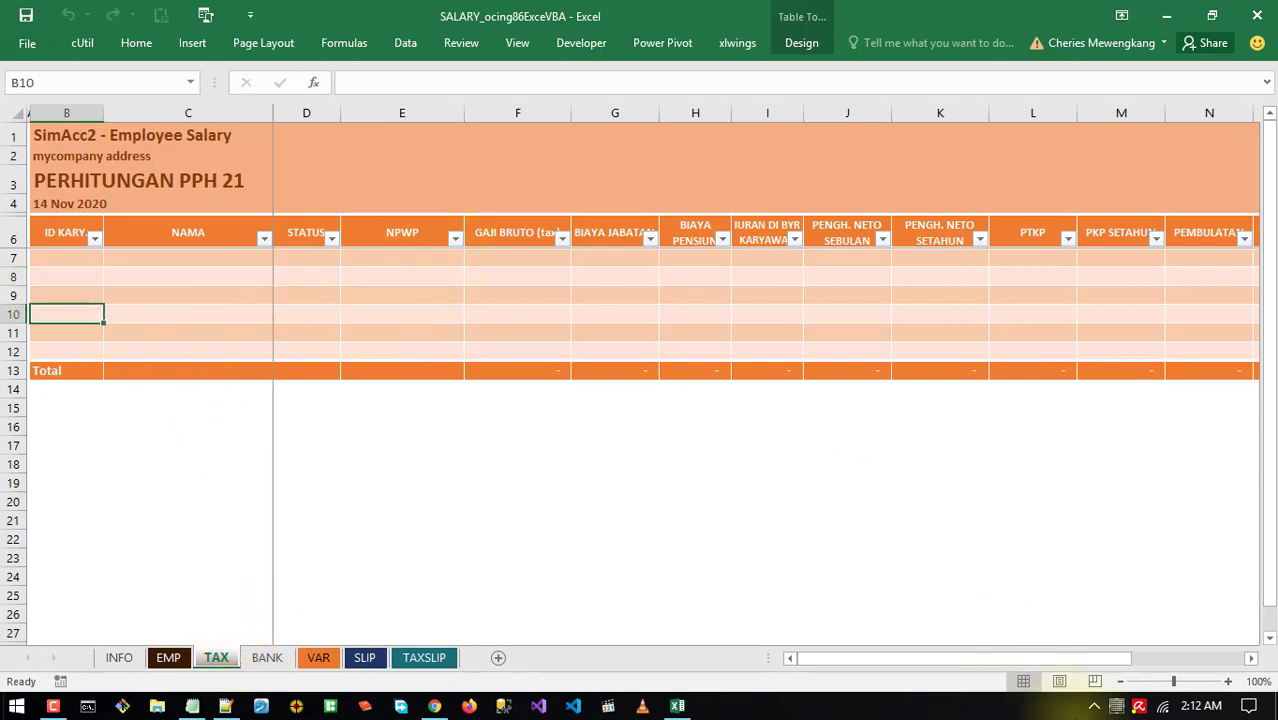
mouse_move(998, 657)
mouse_down()
mouse_move(1157, 670)
mouse_move(856, 676)
mouse_up()
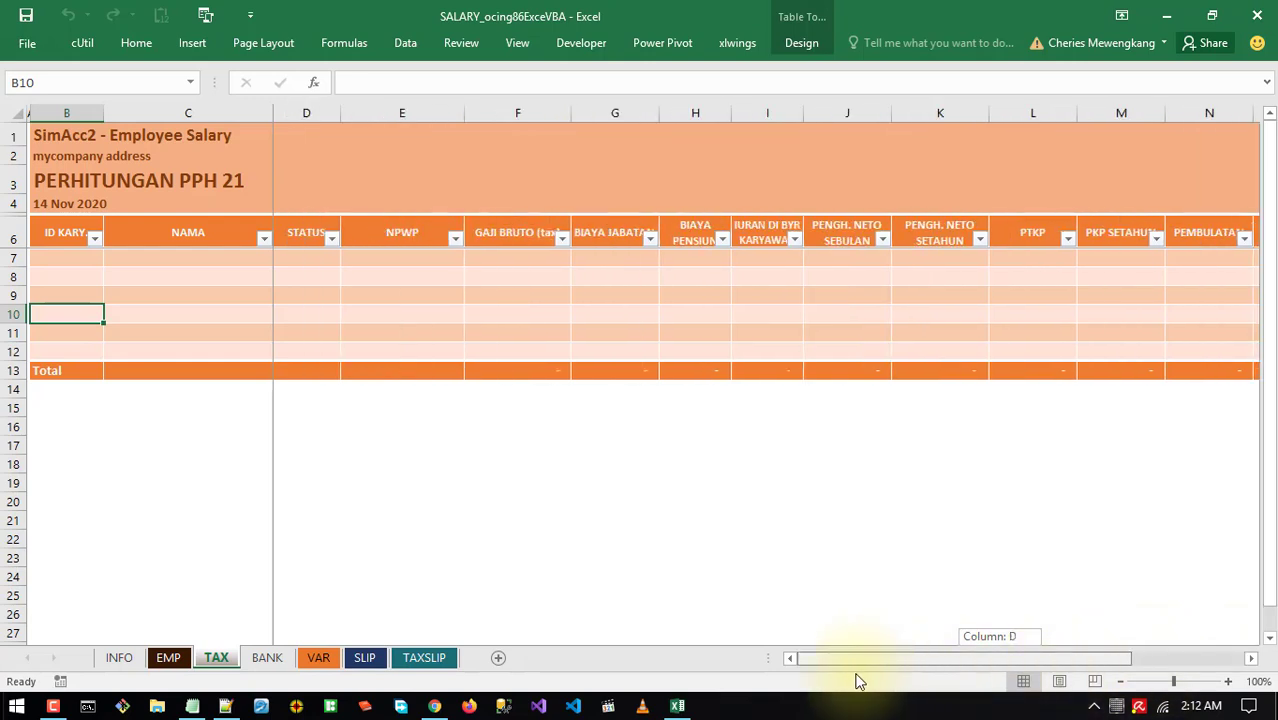
click(411, 310)
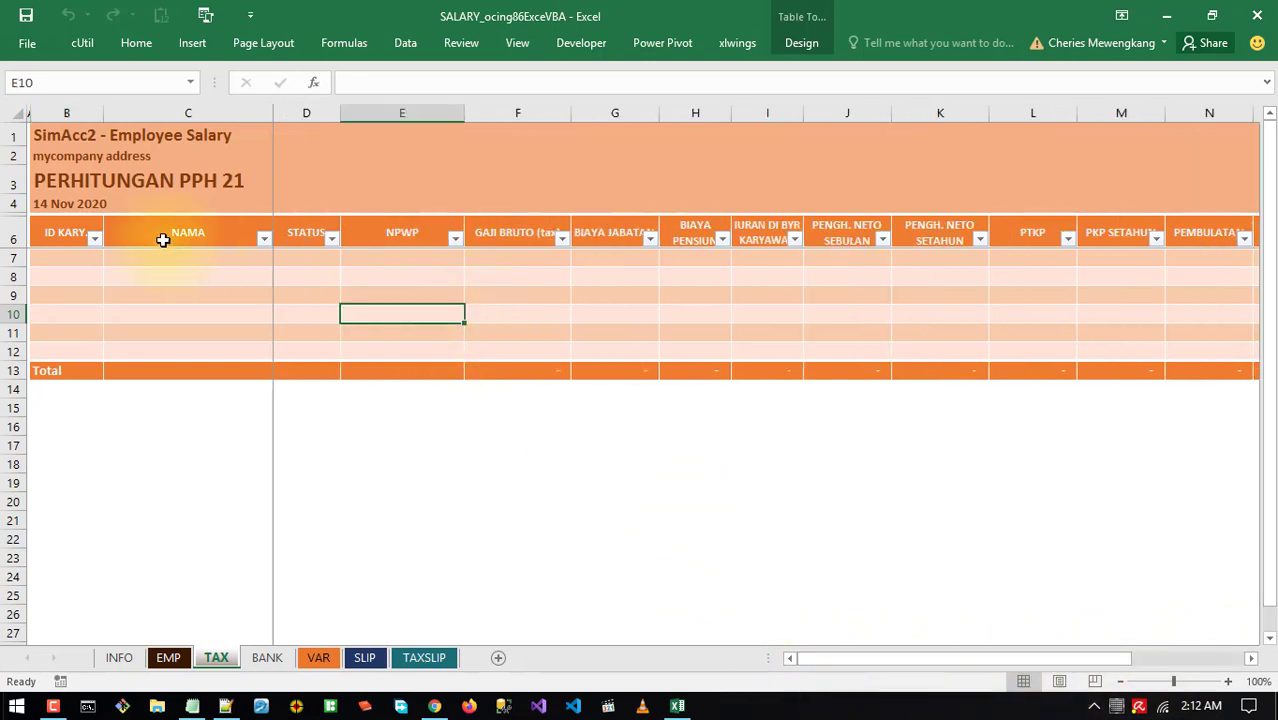
click(316, 220)
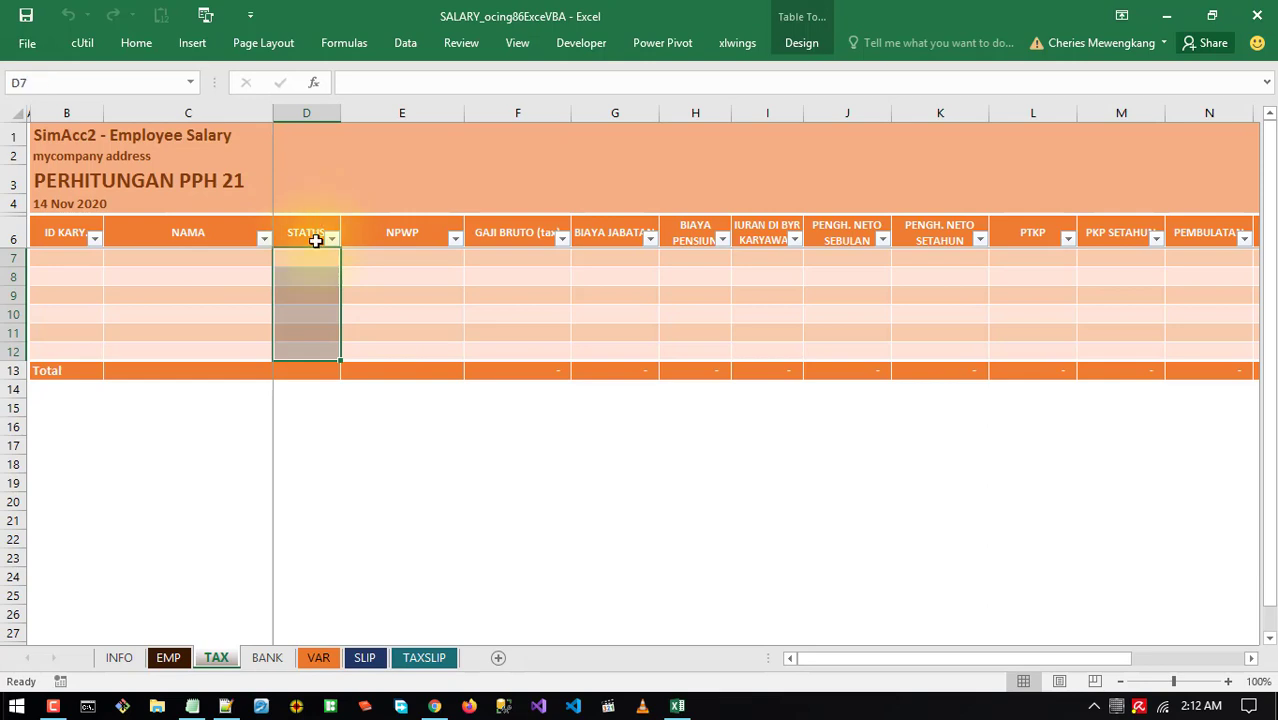
click(316, 257)
click(399, 237)
click(513, 240)
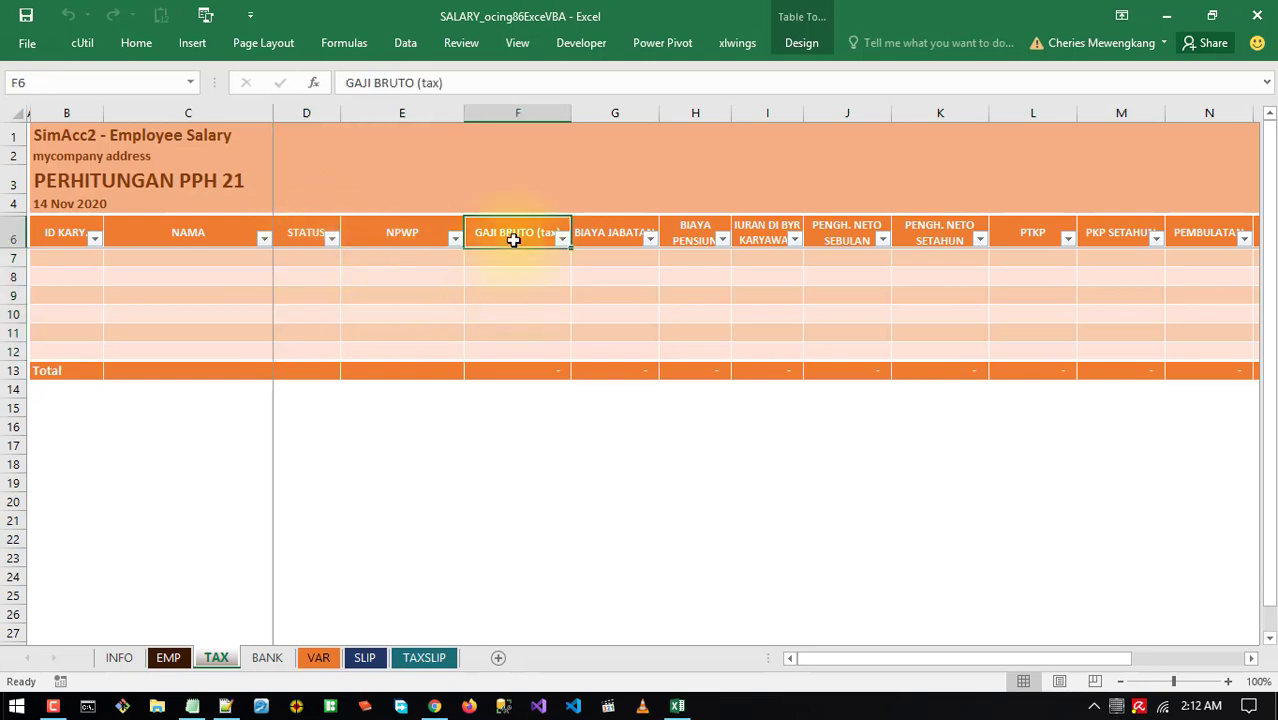
click(613, 236)
click(695, 236)
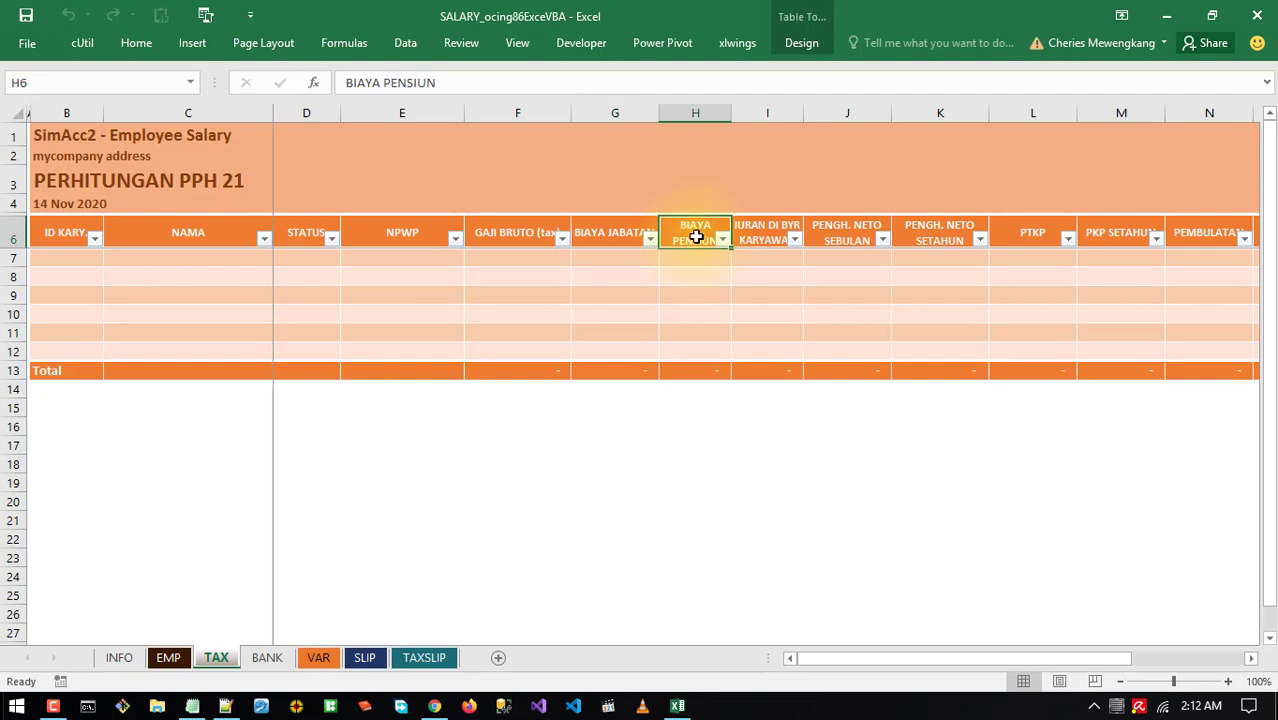
click(767, 234)
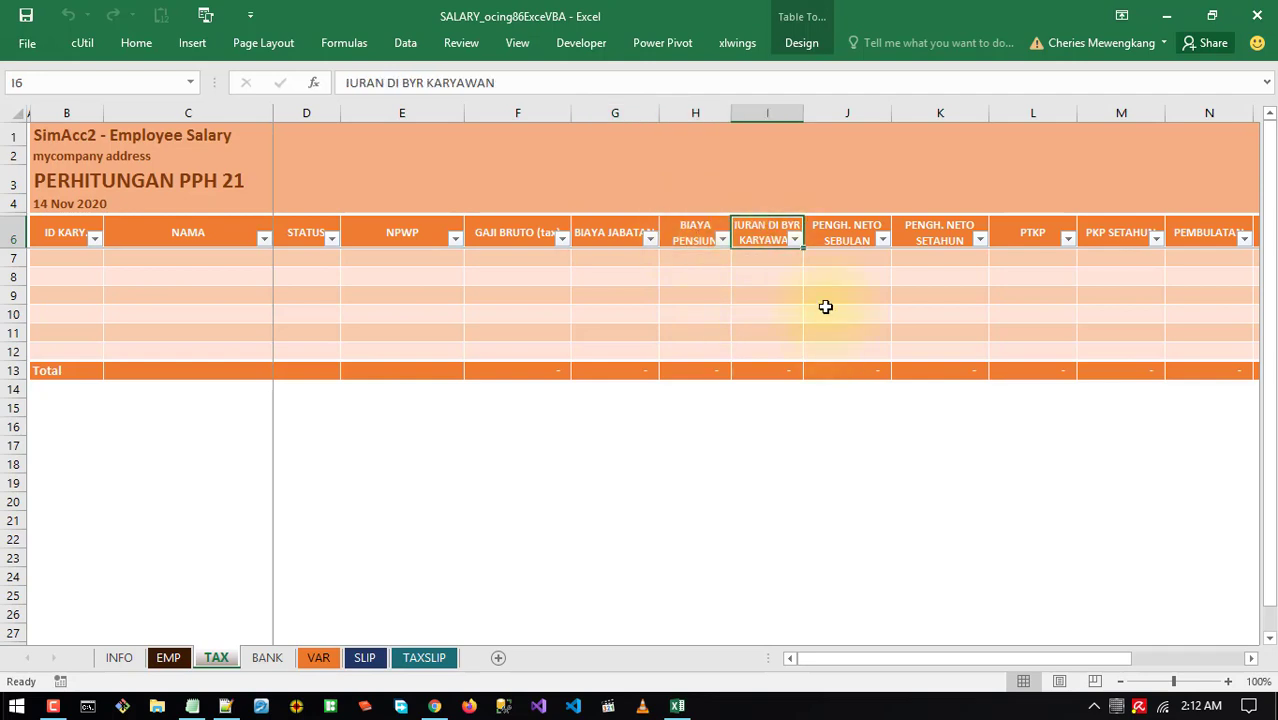
click(833, 238)
click(928, 240)
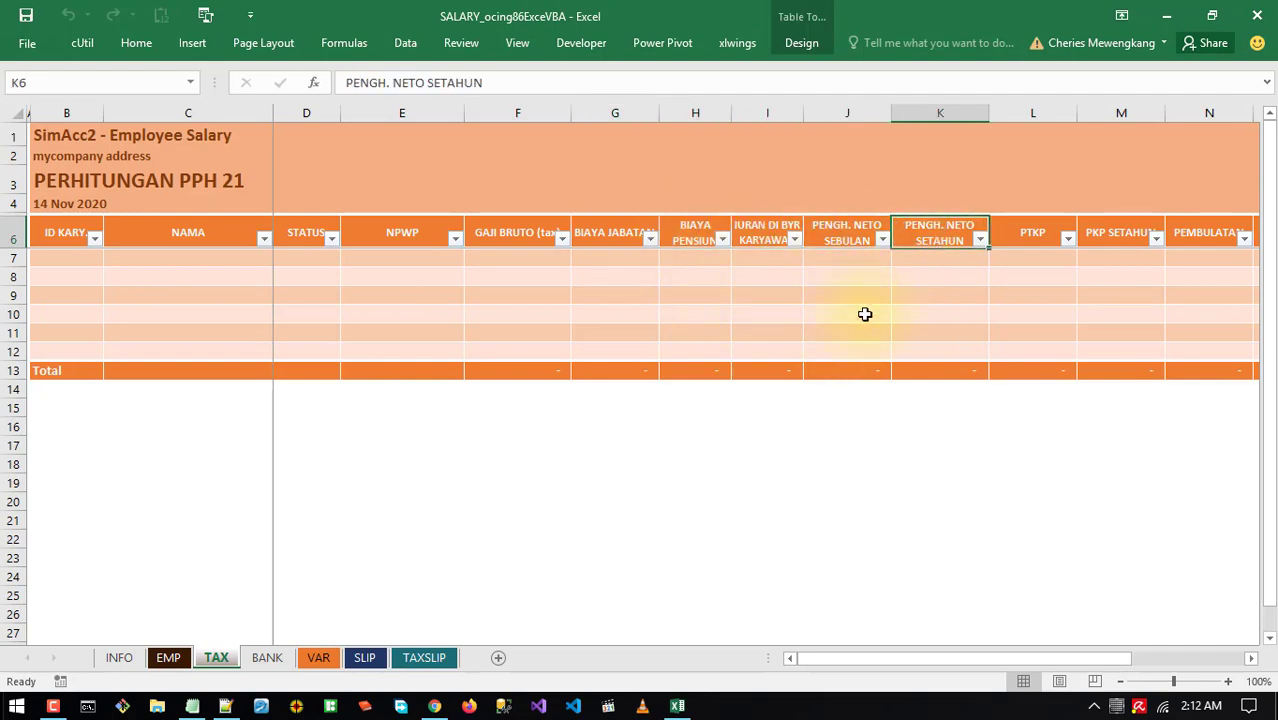
click(1030, 234)
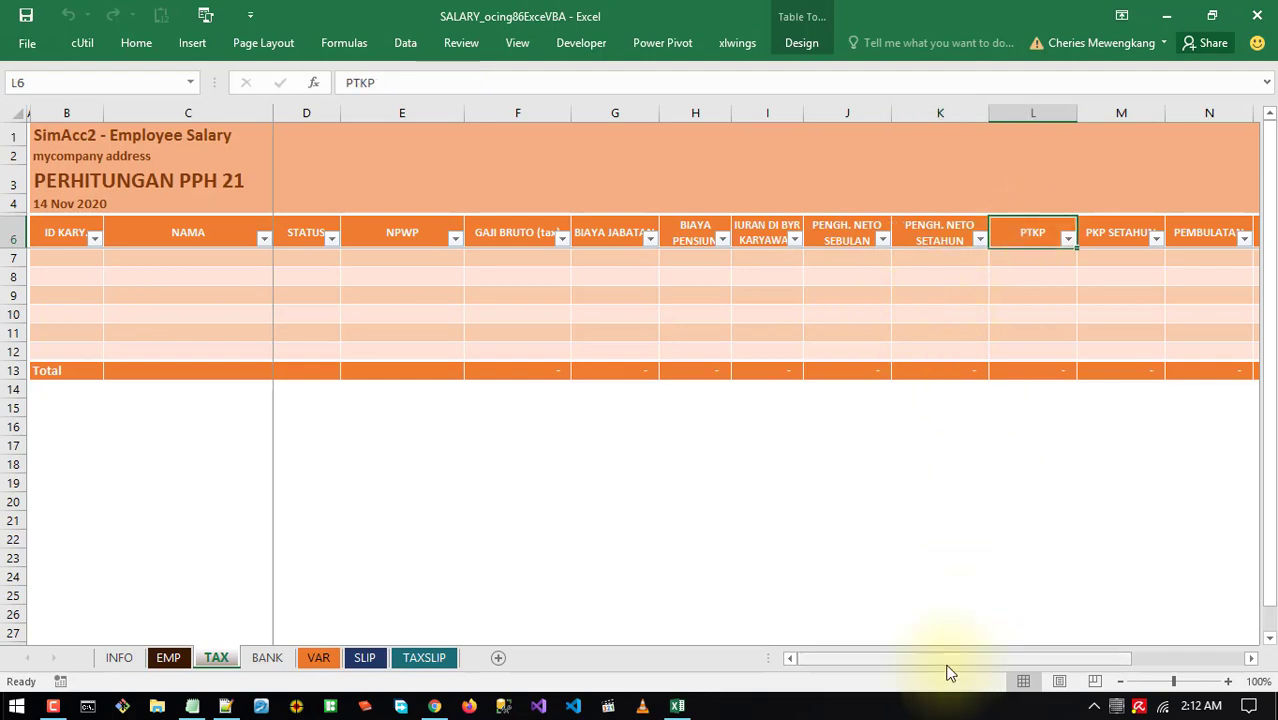
drag(975, 659, 1064, 670)
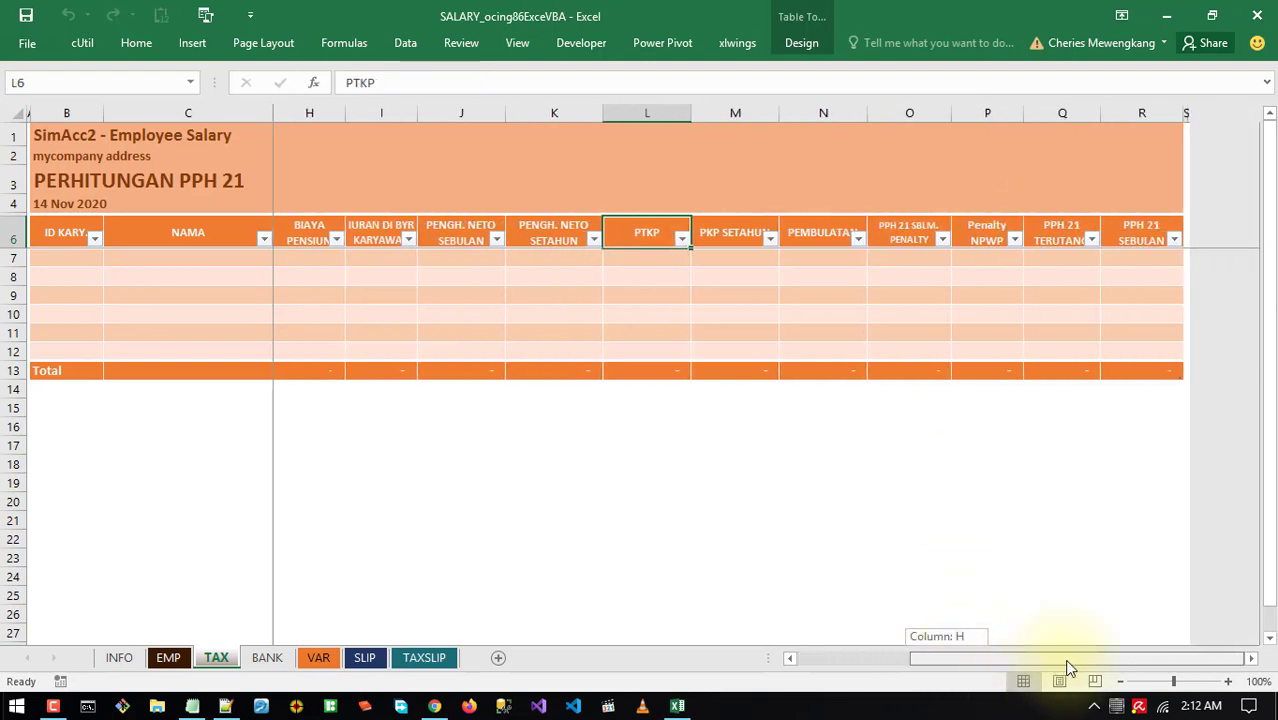
click(849, 283)
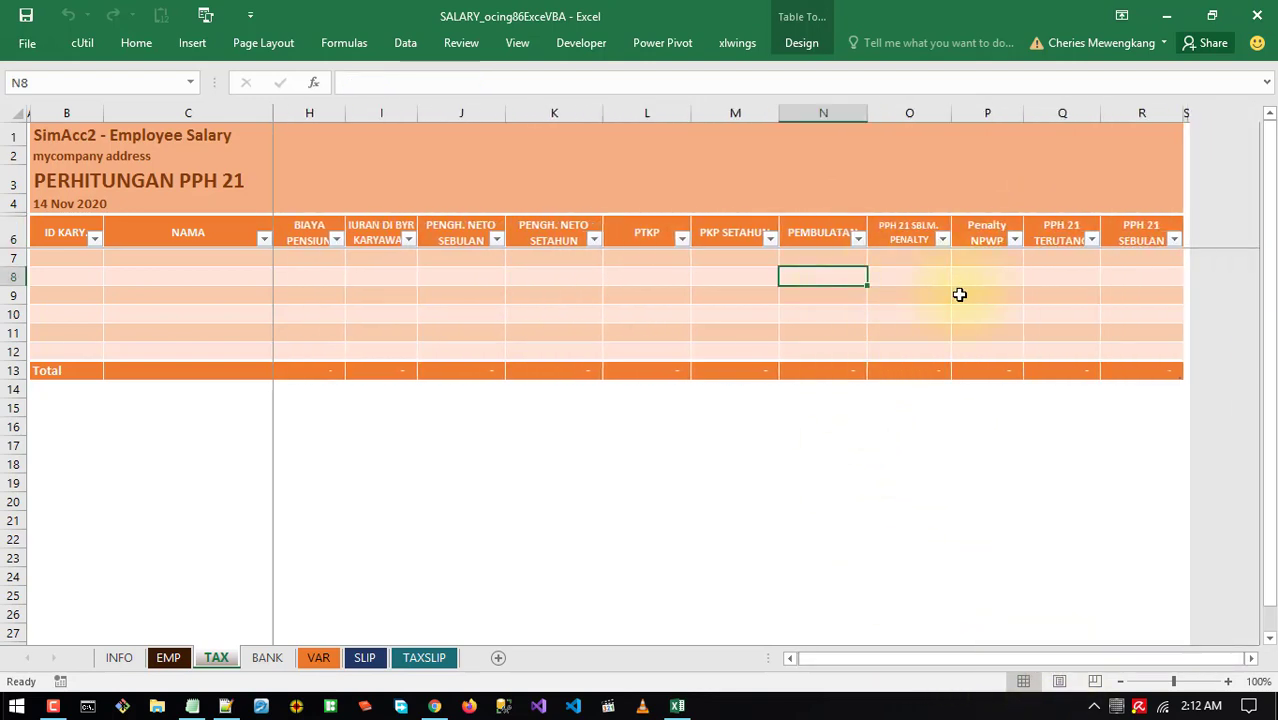
Inspect the BANK sheet's E7 formula, then move to the VAR rates sheet.
click(267, 657)
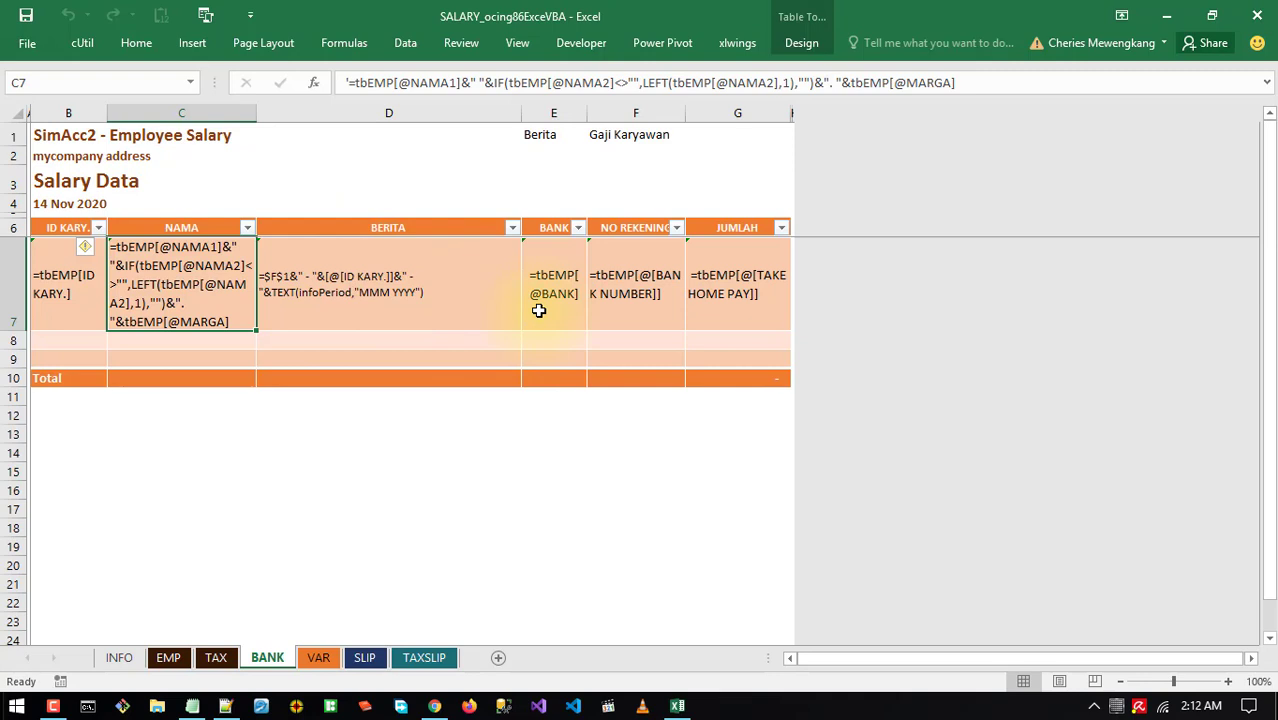
click(541, 302)
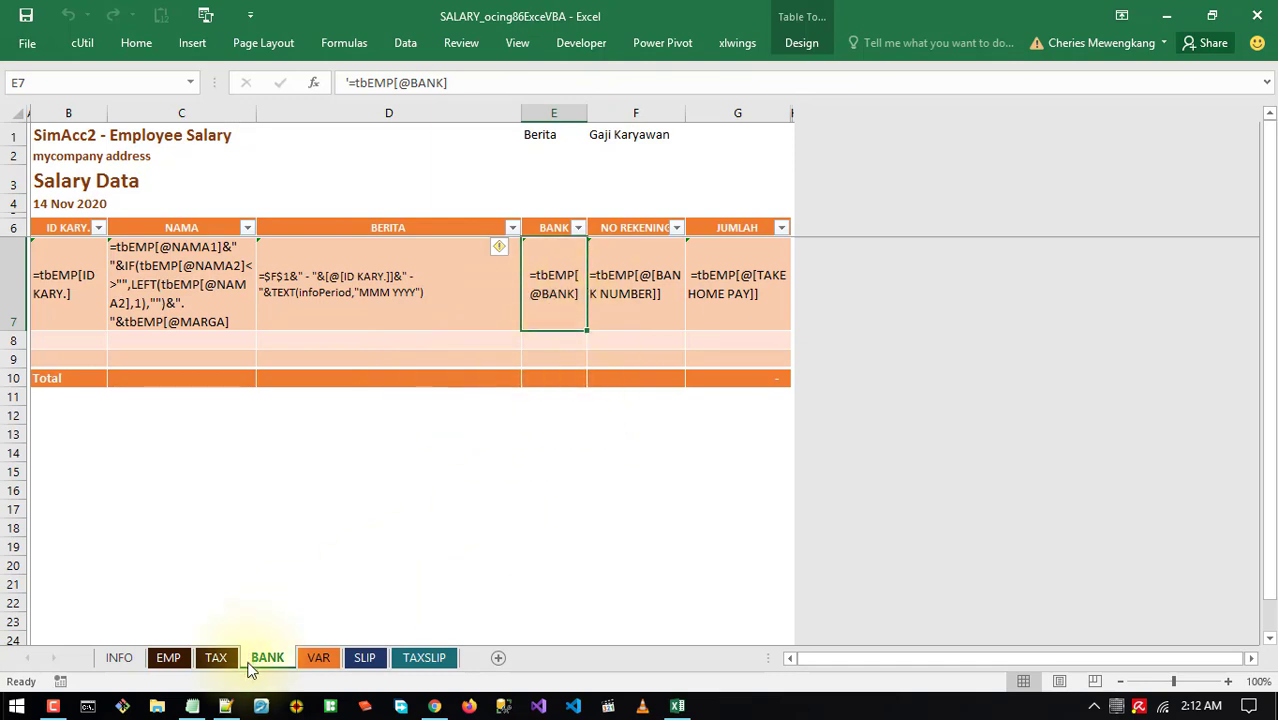
click(316, 659)
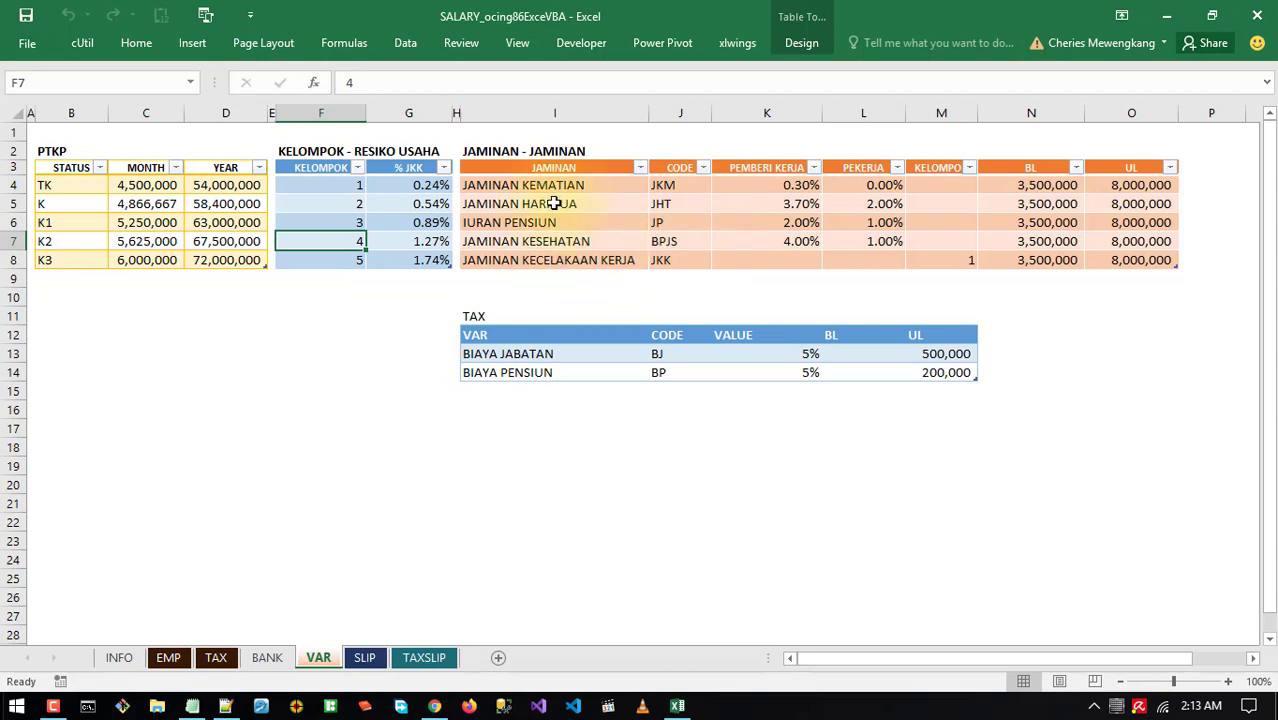
On VAR, check the BPJS rates of 4% and 1% and limits of 3,500,000 and 8,000,000.
click(531, 241)
click(692, 241)
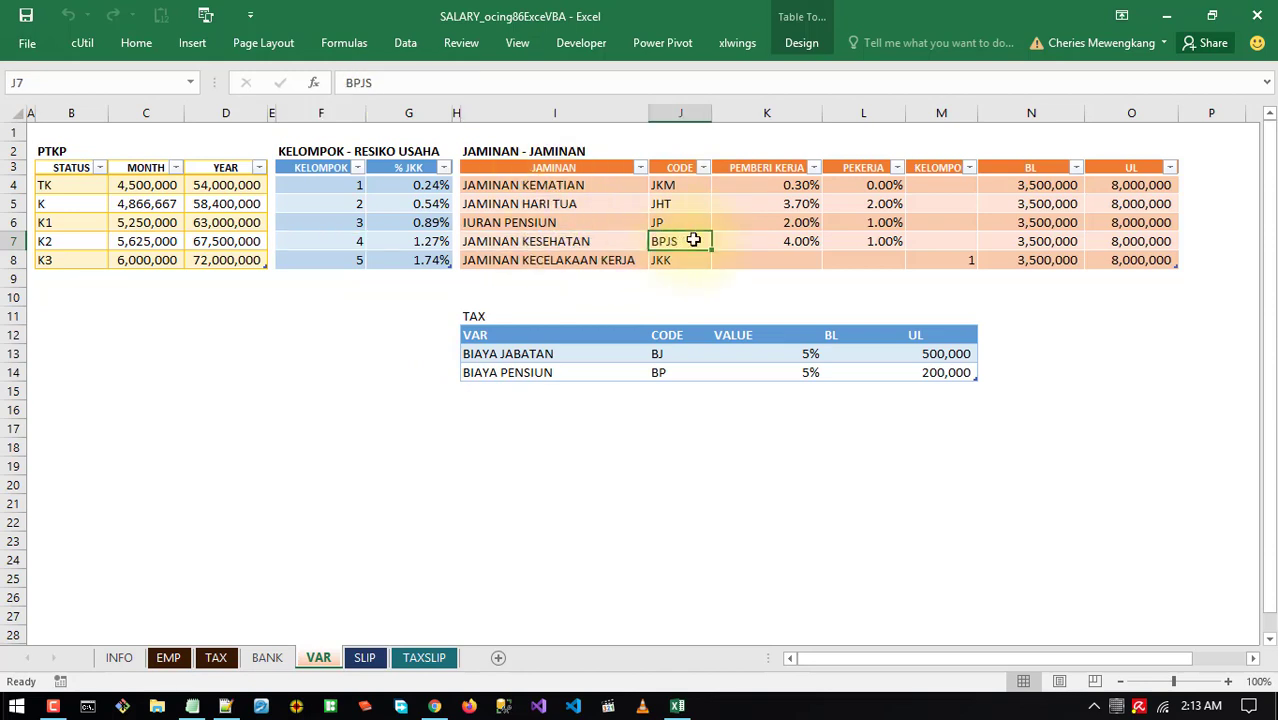
drag(784, 224, 784, 244)
click(770, 241)
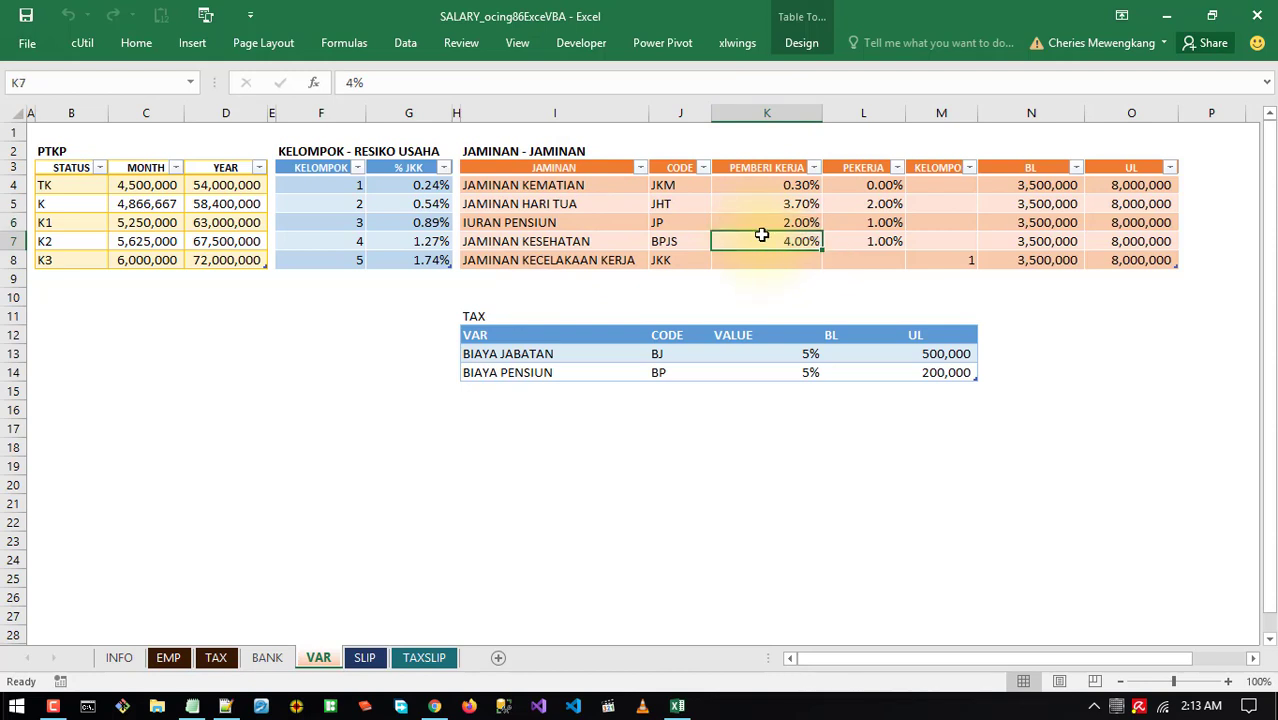
click(857, 243)
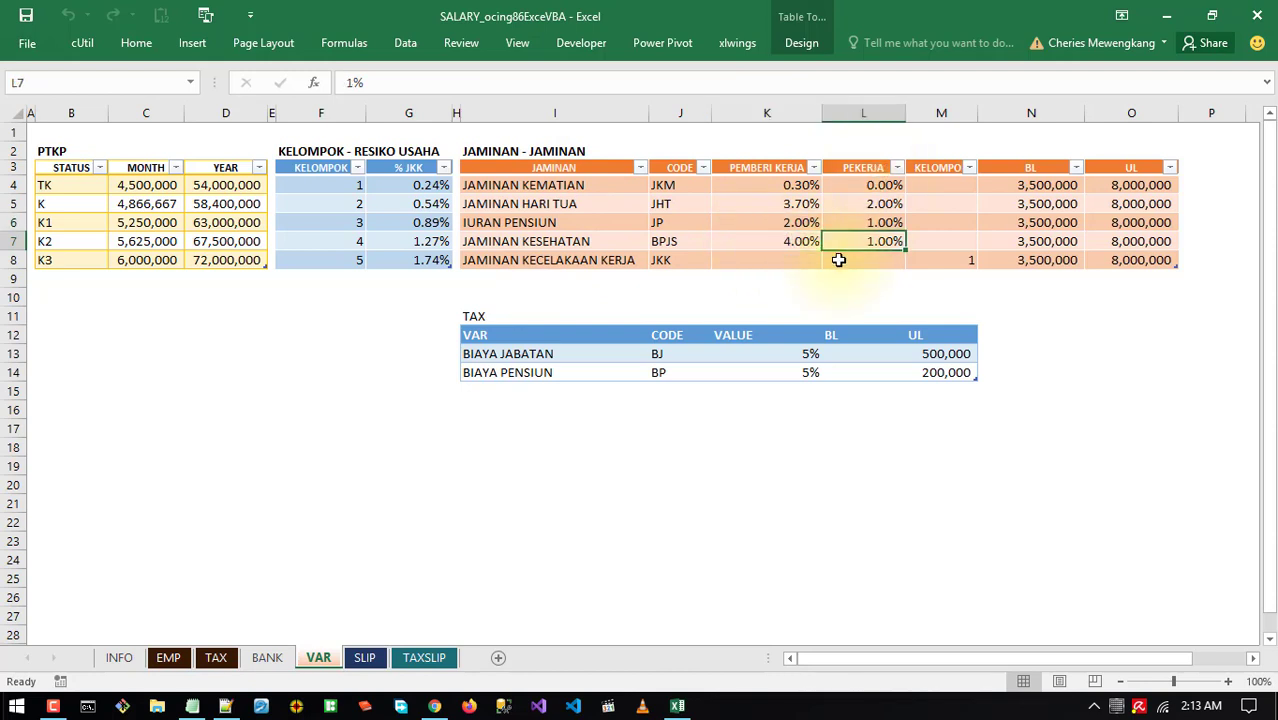
drag(770, 241, 853, 241)
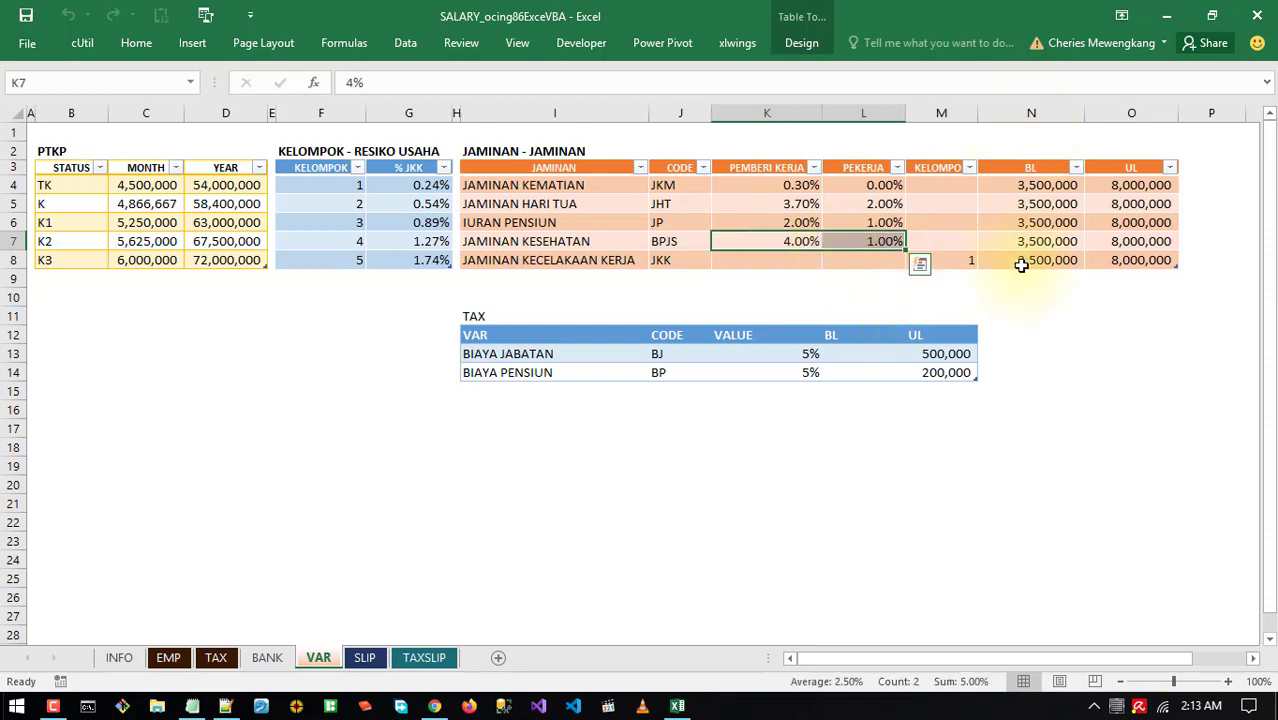
click(1113, 245)
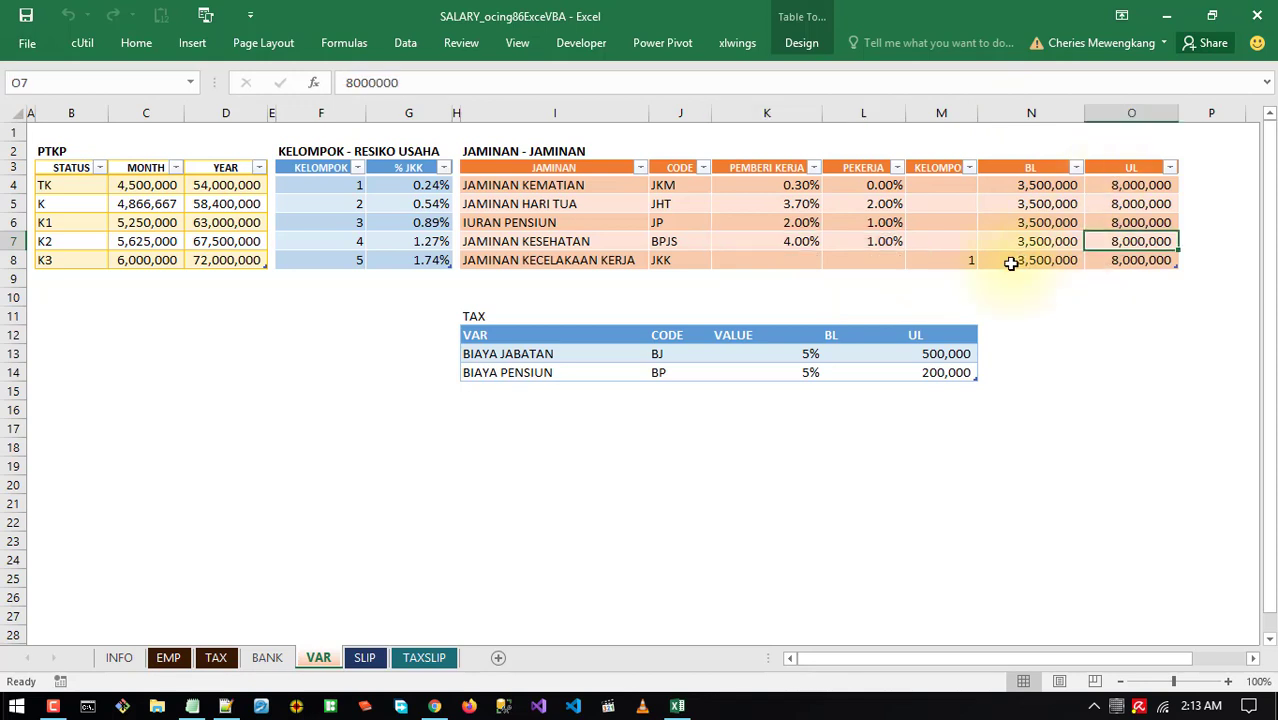
click(985, 238)
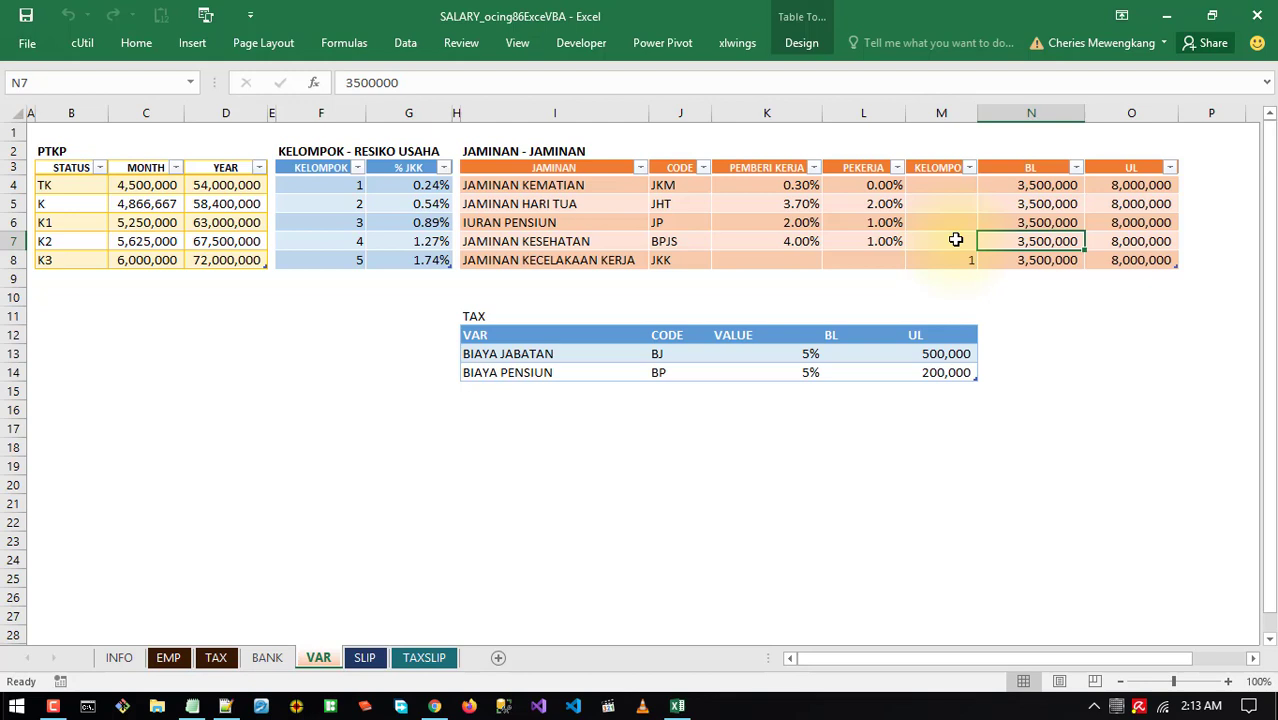
click(766, 236)
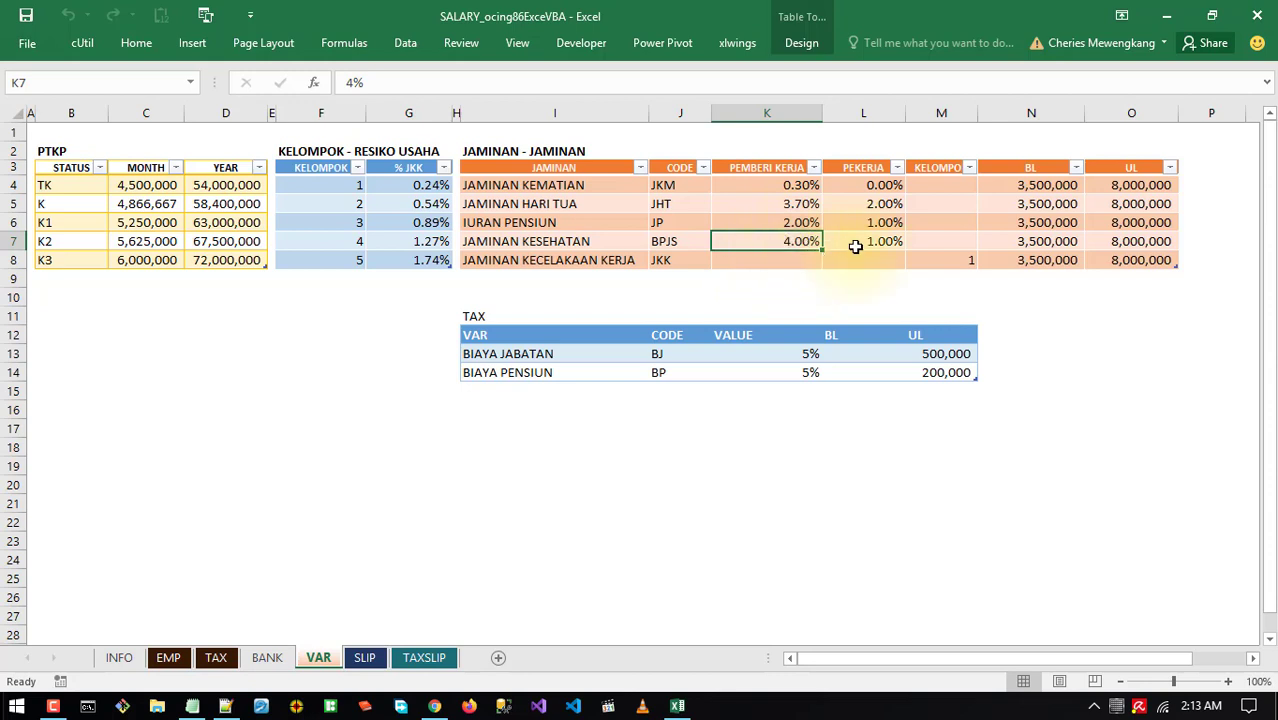
click(855, 243)
click(767, 245)
View the SLIP paycheck layout, check the TAXSLIP sheet, then return to SLIP.
click(361, 661)
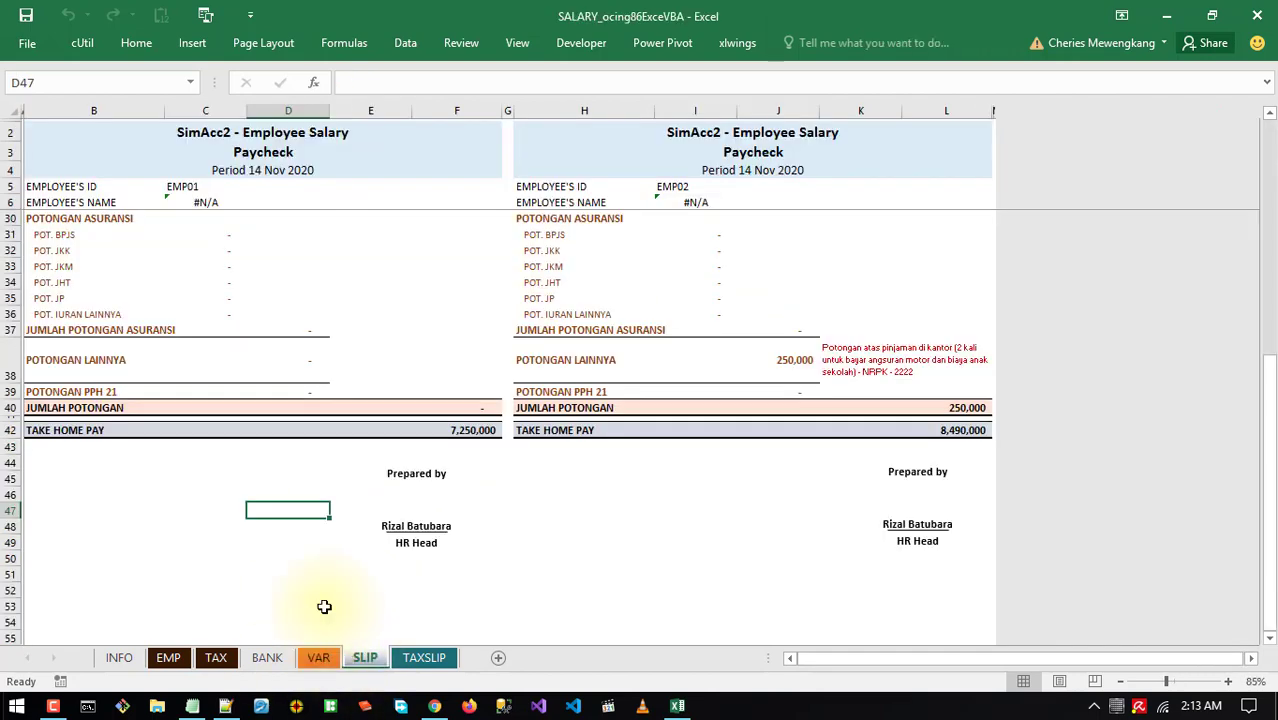
drag(1268, 440, 1273, 178)
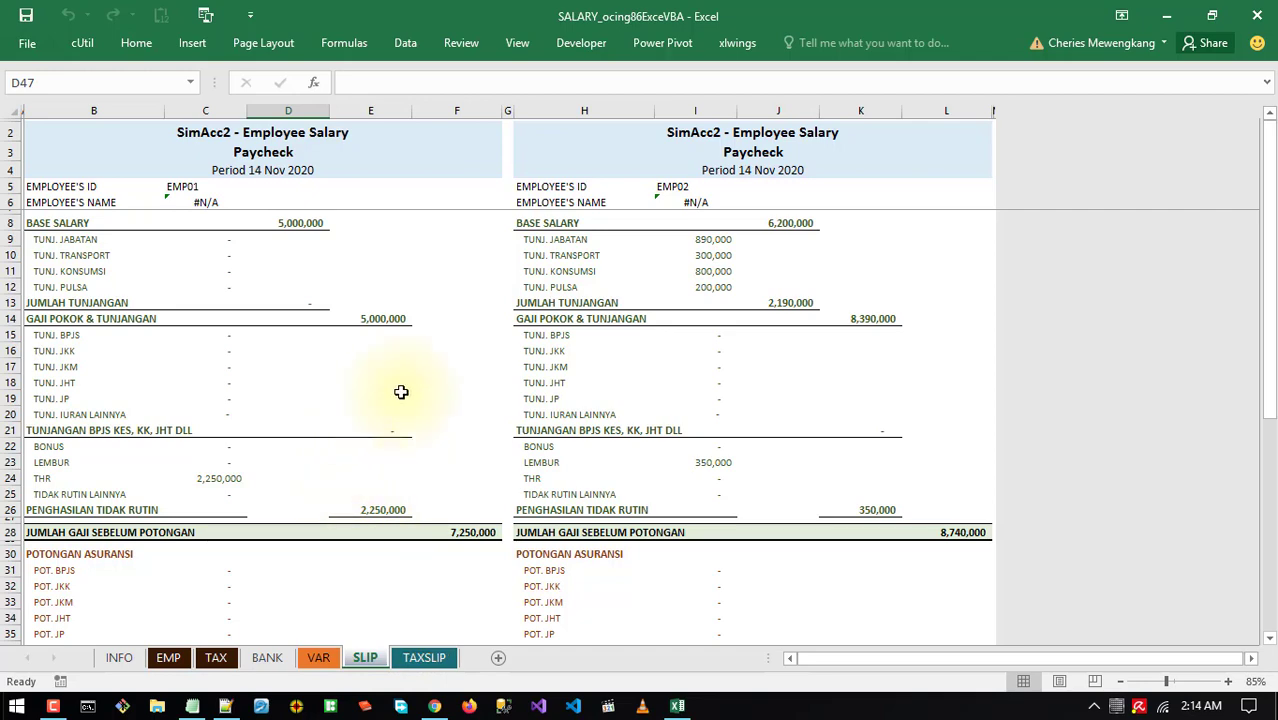
click(420, 660)
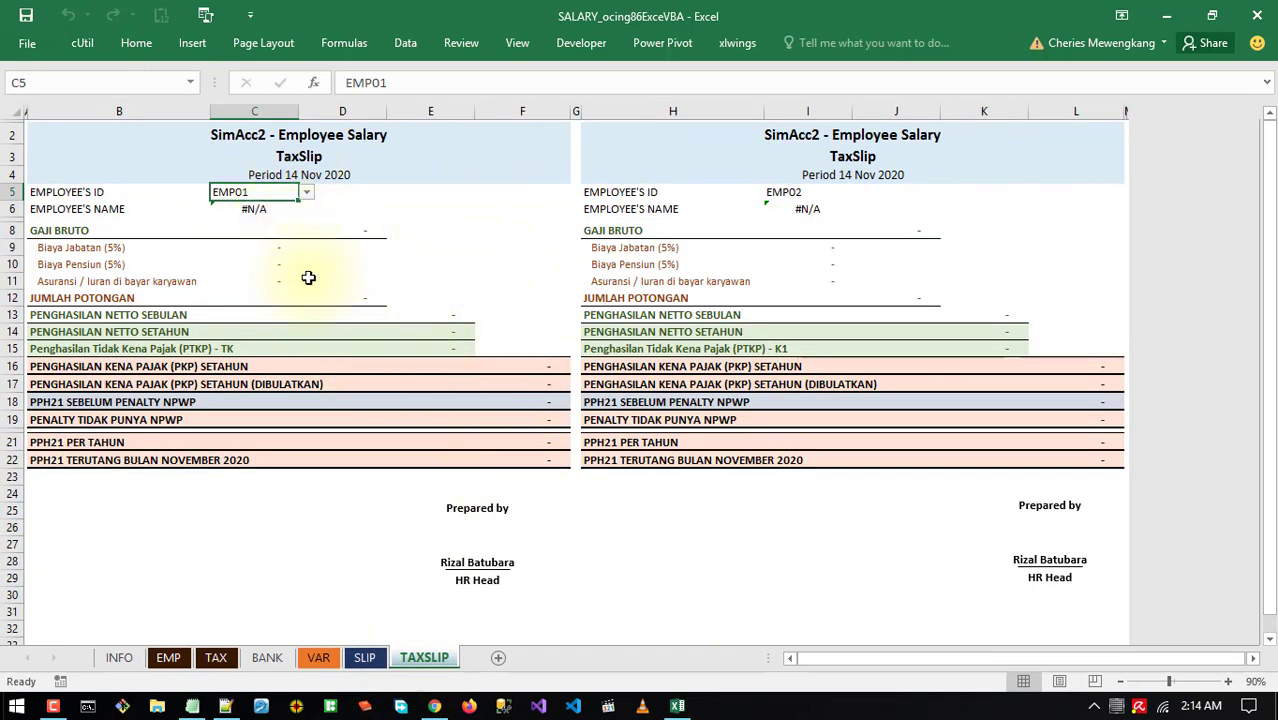
click(362, 657)
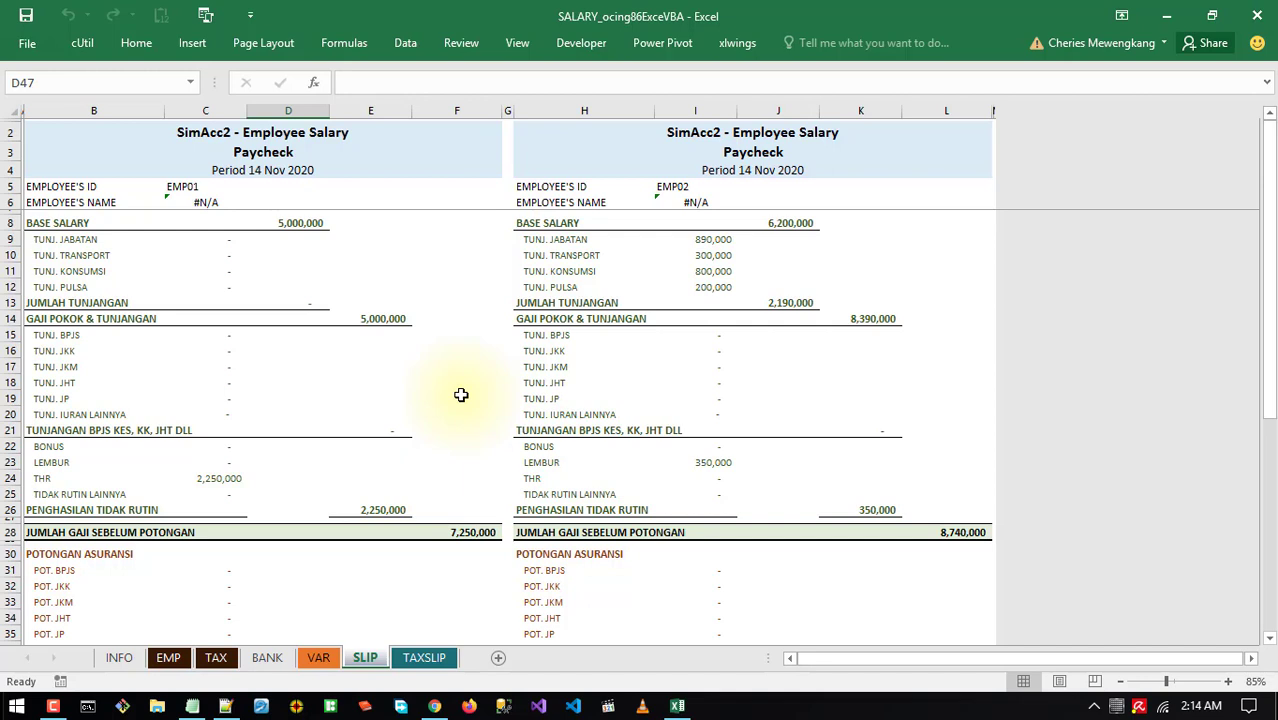
click(118, 657)
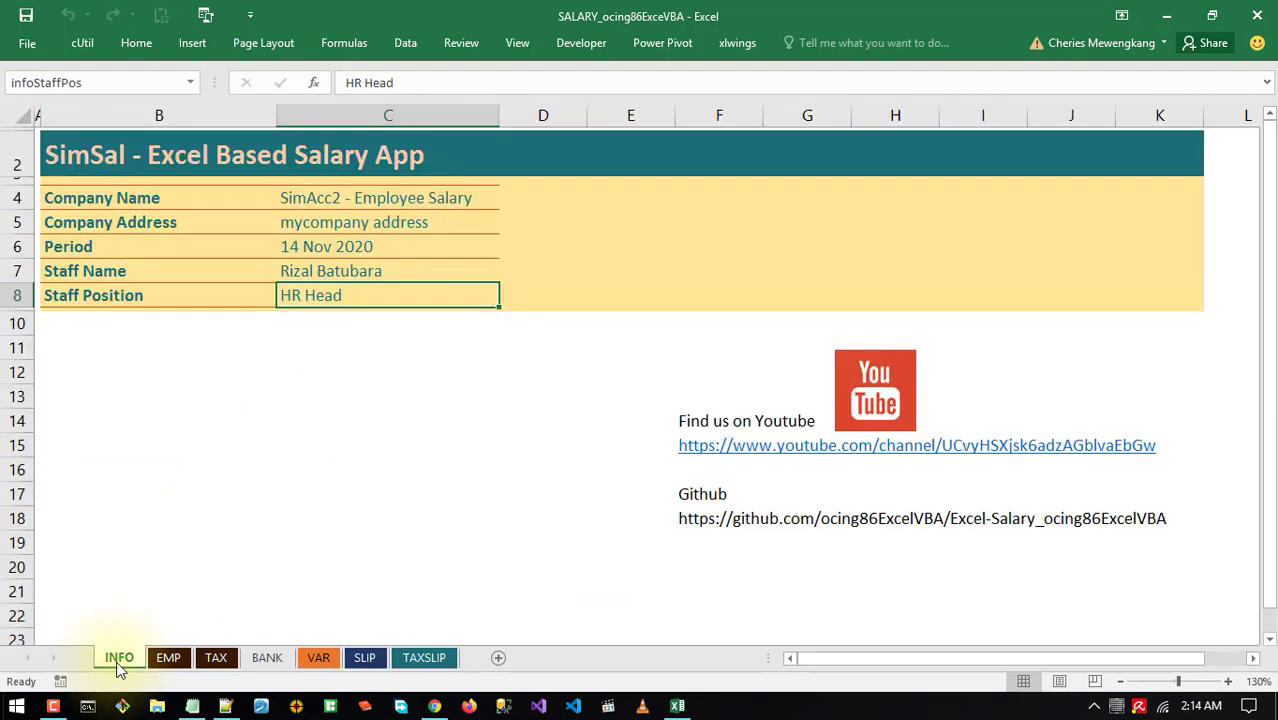
click(231, 396)
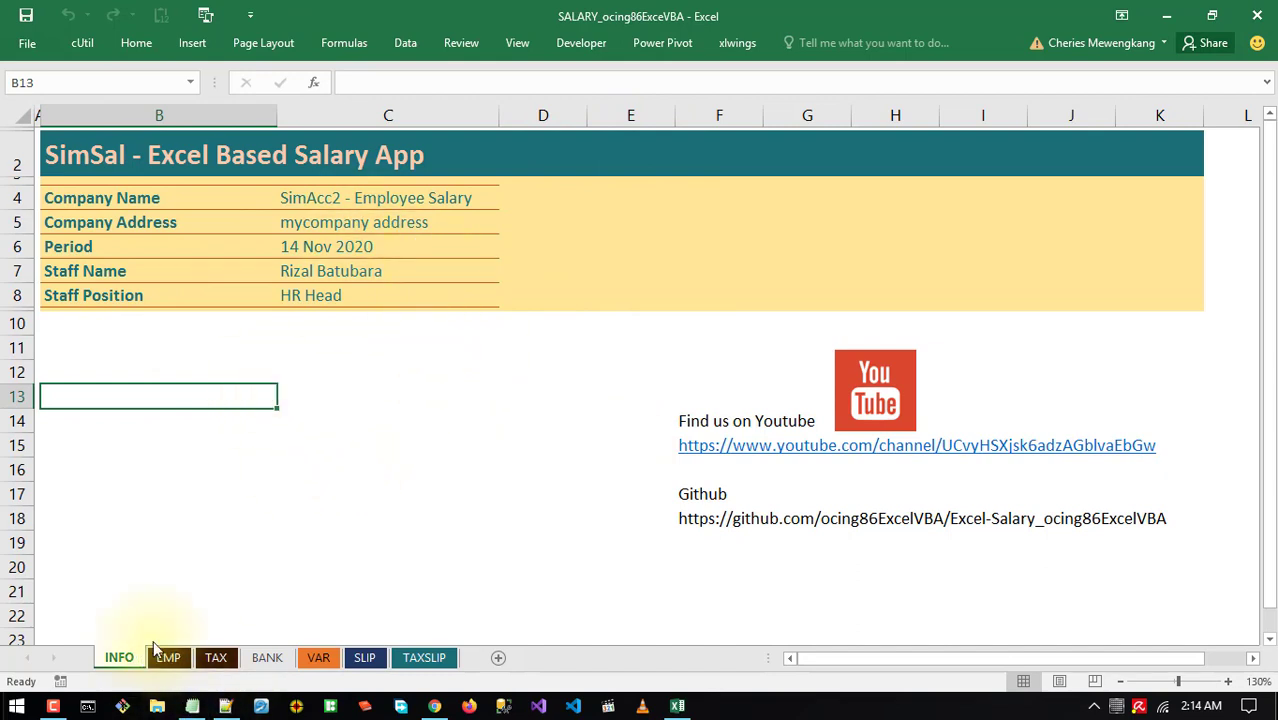
drag(62, 158, 1186, 153)
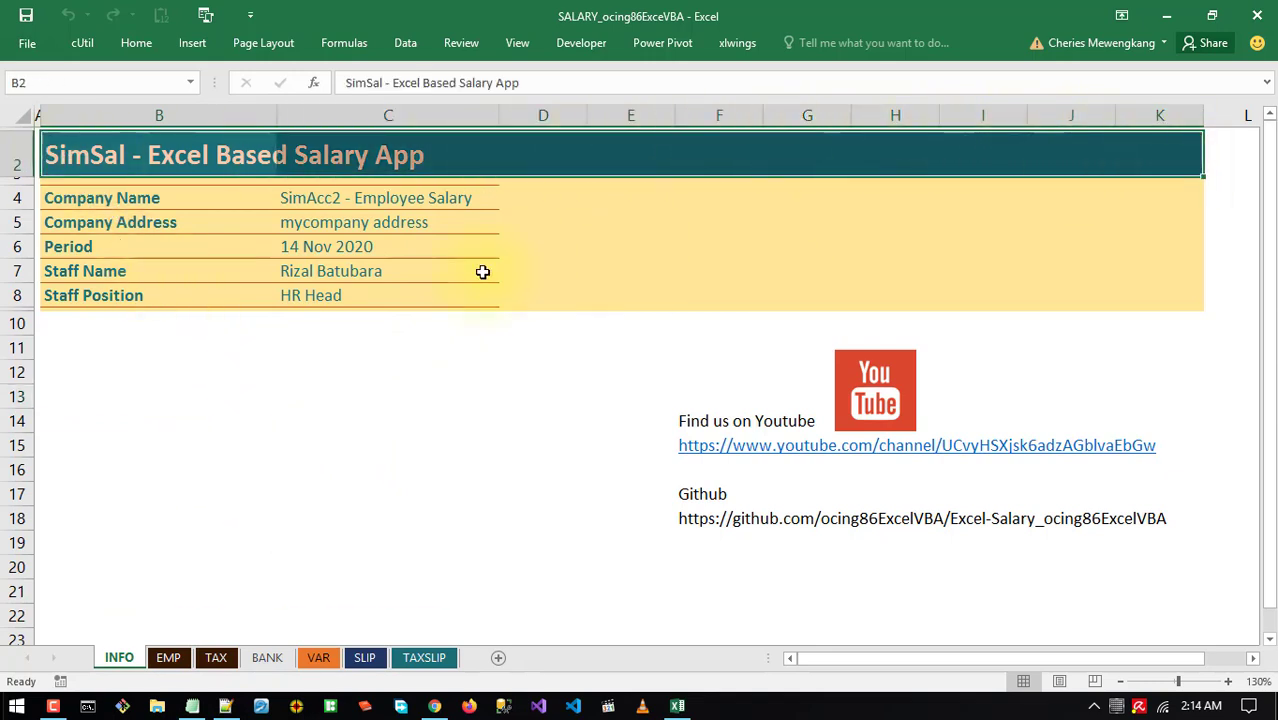
click(352, 438)
drag(62, 155, 1127, 143)
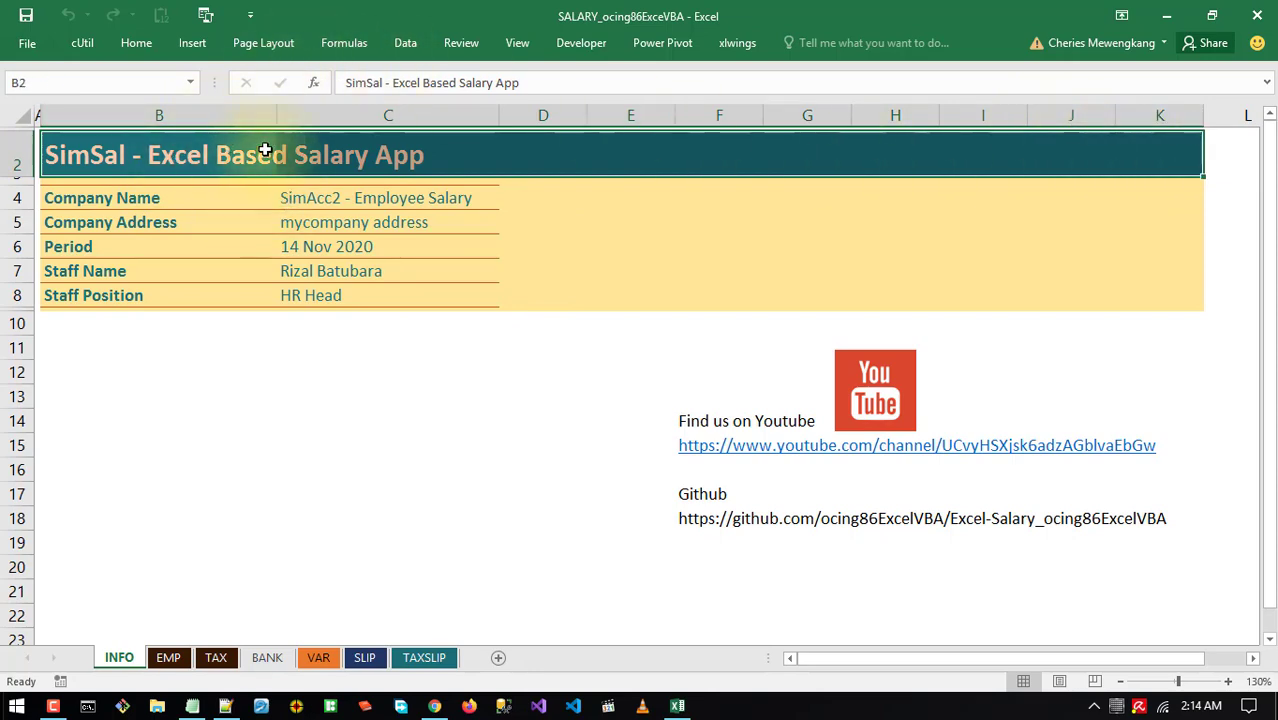
Fill the SimSal title banner in B2 with dark gray instead of teal.
click(137, 43)
click(298, 104)
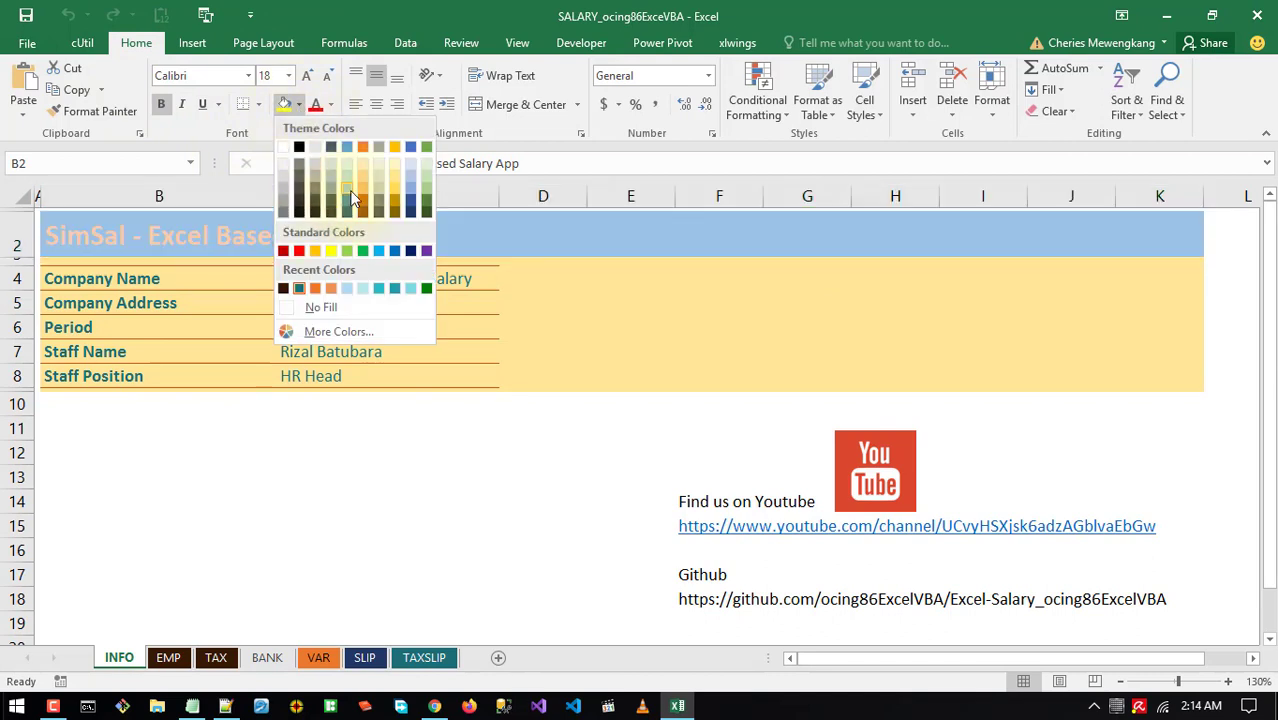
click(319, 208)
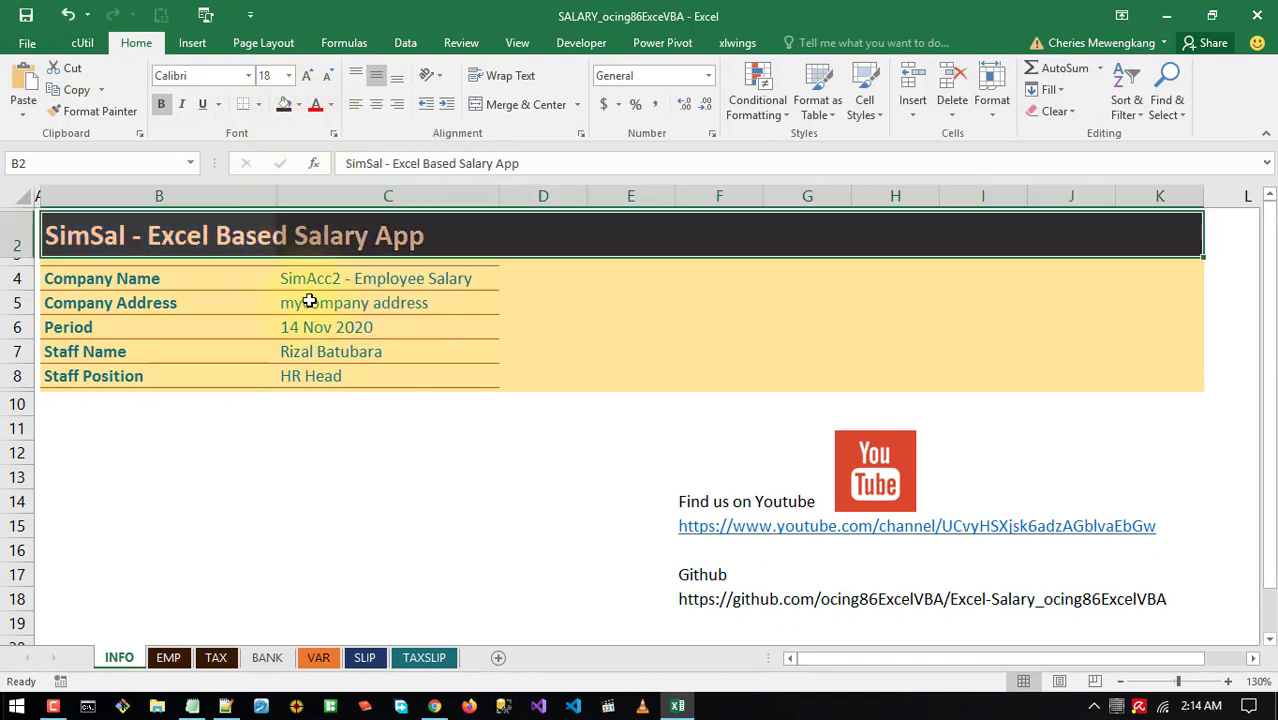
click(350, 488)
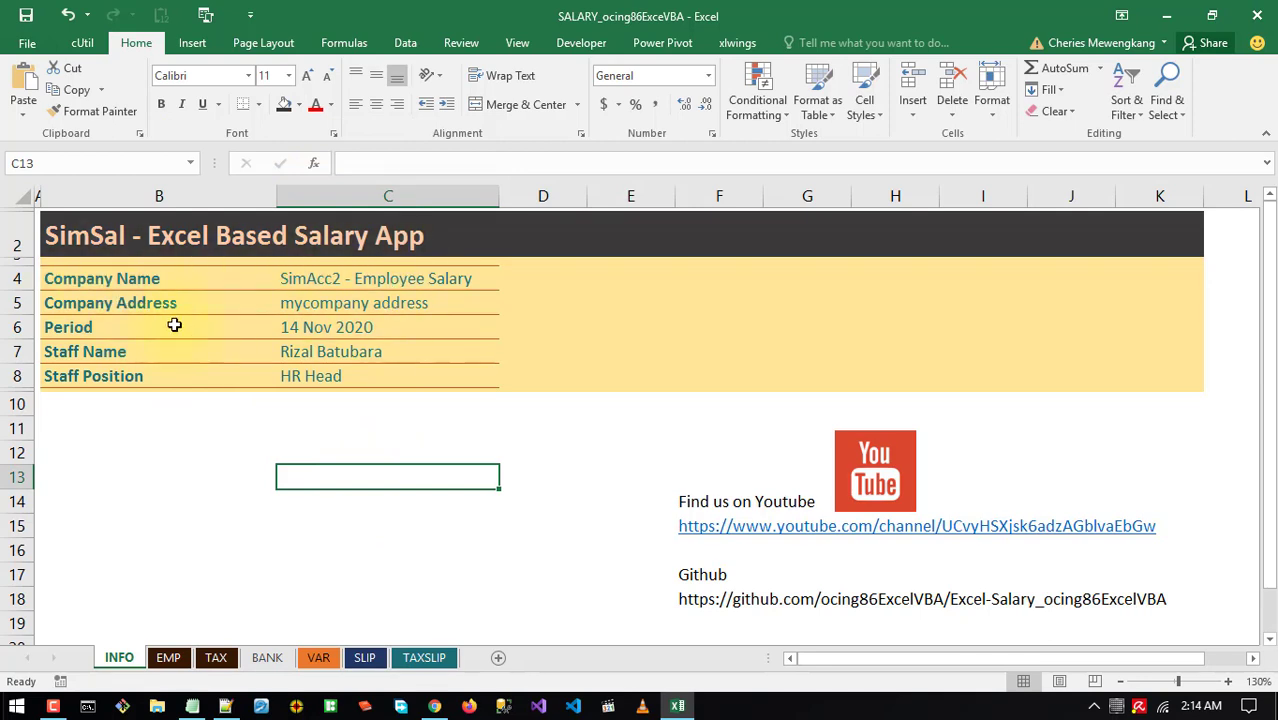
Select the company details block B4:C8.
mouse_move(134, 277)
mouse_down()
mouse_move(391, 335)
mouse_move(386, 370)
mouse_up()
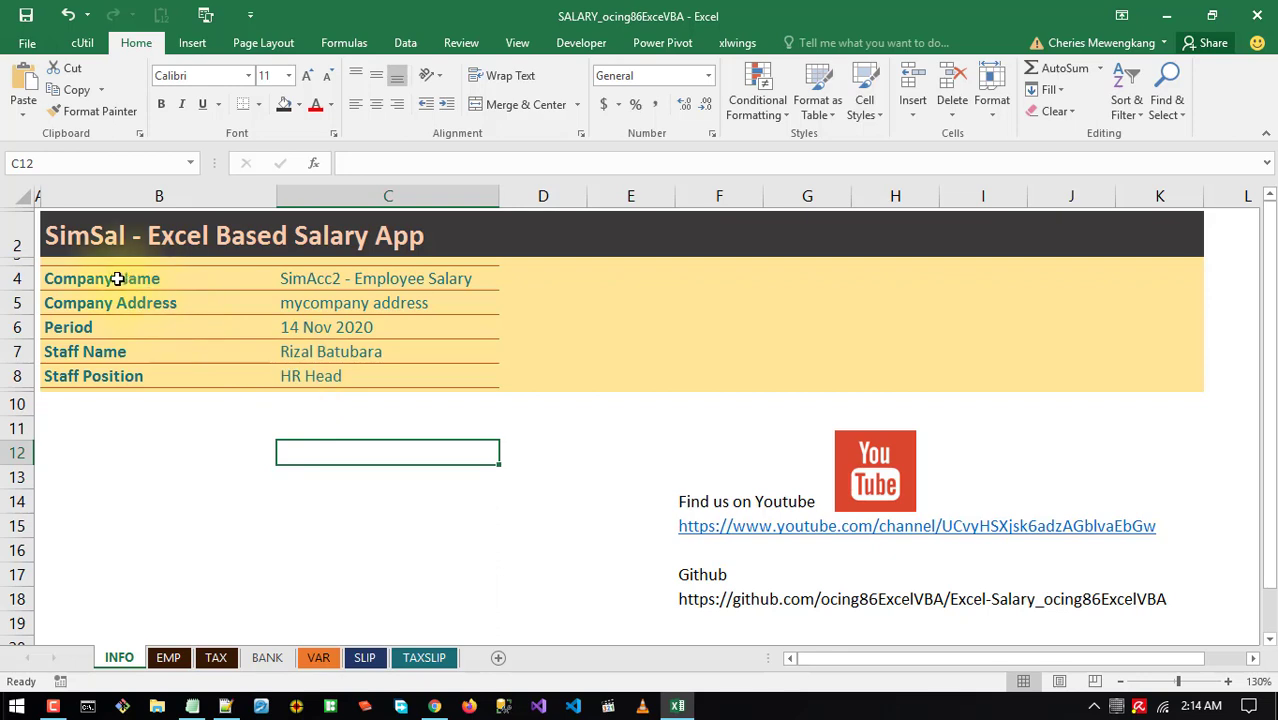
click(164, 279)
mouse_move(164, 279)
mouse_down()
mouse_move(414, 345)
mouse_move(418, 376)
mouse_up()
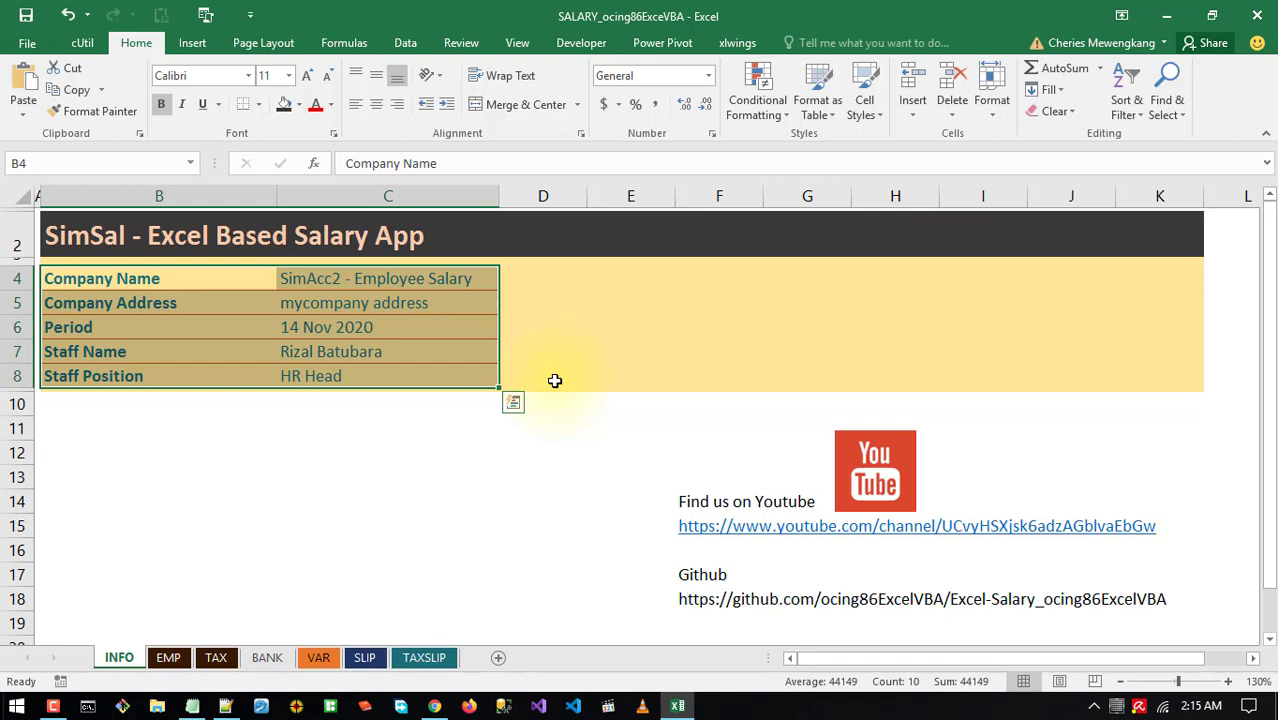
In the company details block's border settings, toggle off and restore the top, inside and bottom borders.
key(ctrl+1)
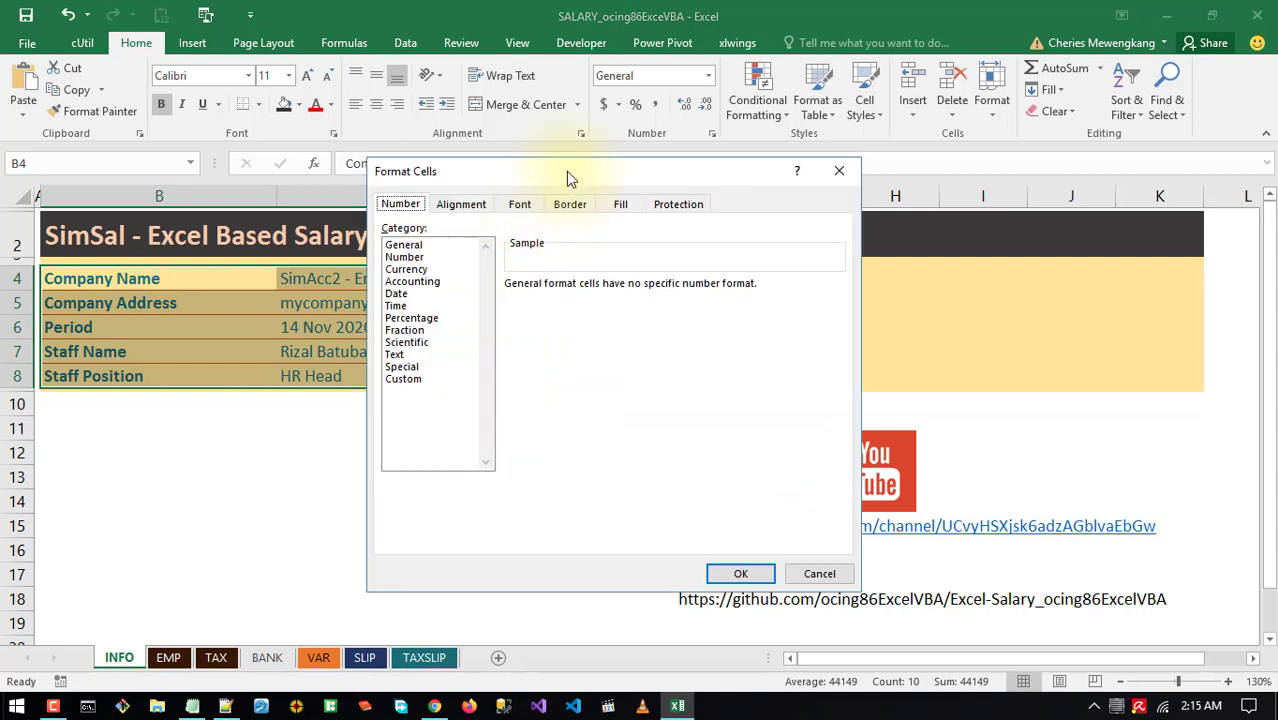
drag(566, 171, 673, 169)
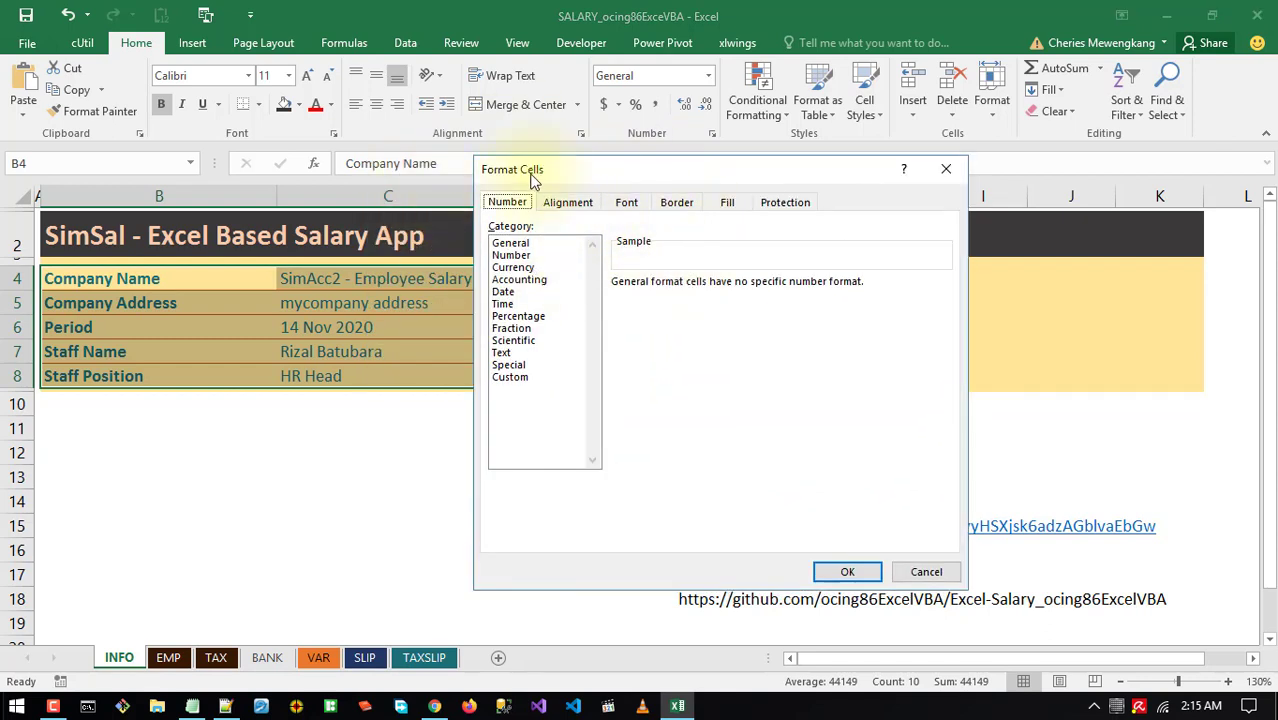
click(677, 205)
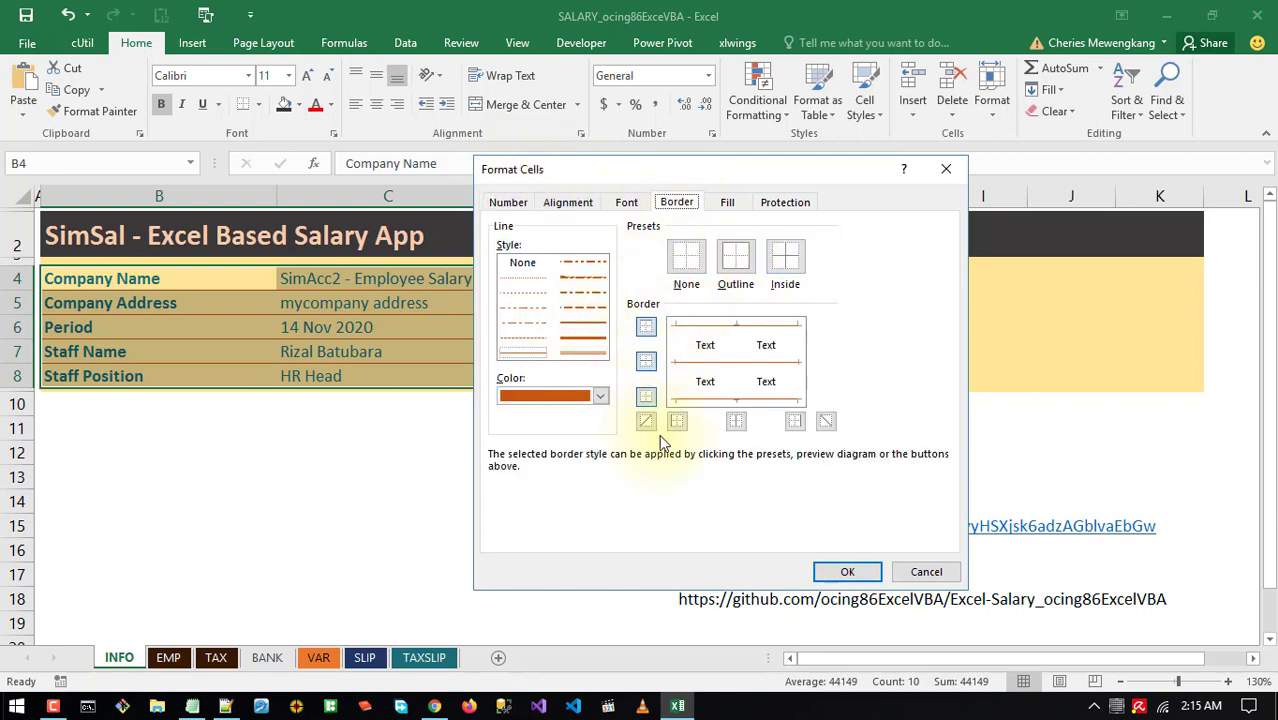
click(646, 327)
click(646, 360)
click(646, 397)
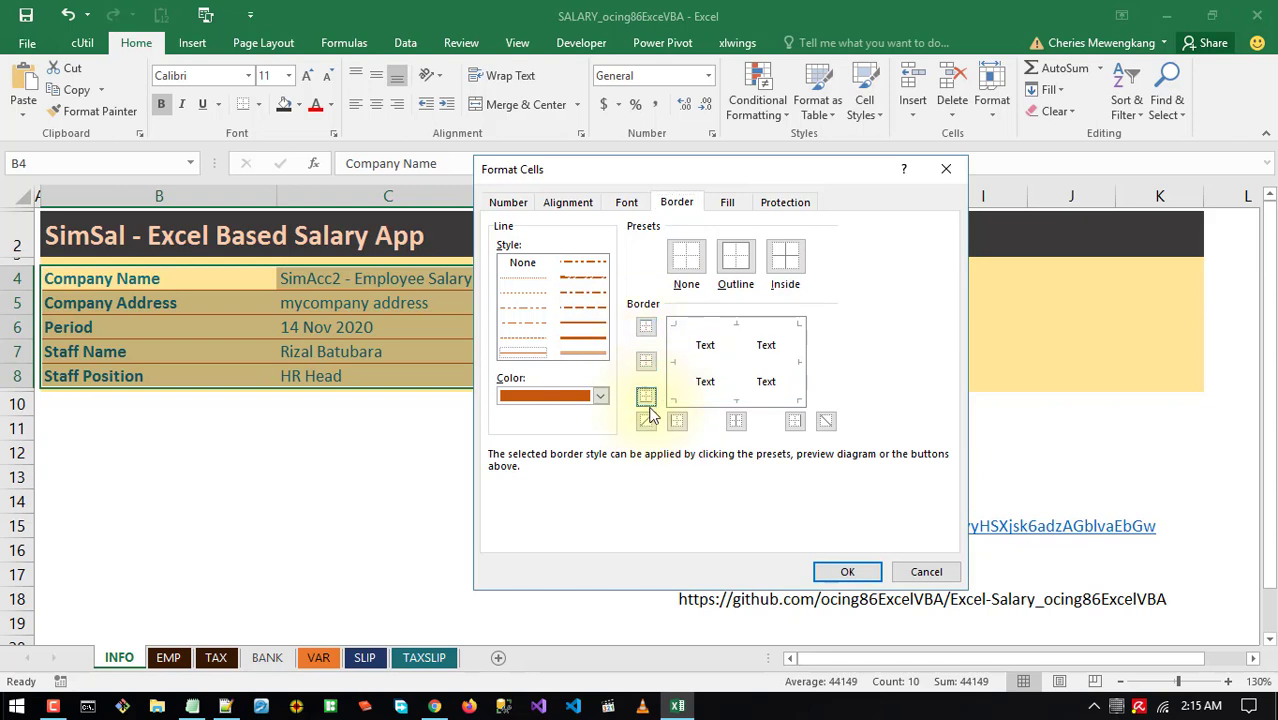
click(646, 397)
click(650, 360)
click(646, 327)
Recolour the row borders dark navy, confirm, and move to the EMP salary sheet.
click(600, 396)
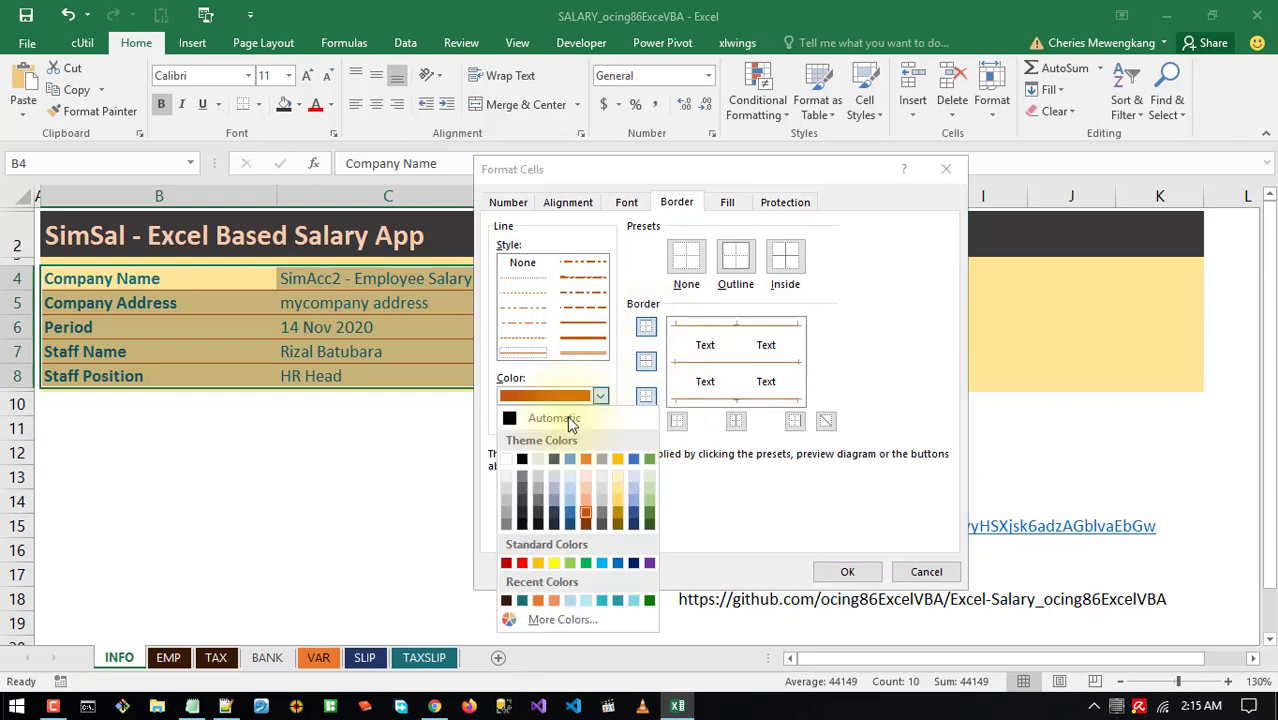
click(554, 521)
click(646, 400)
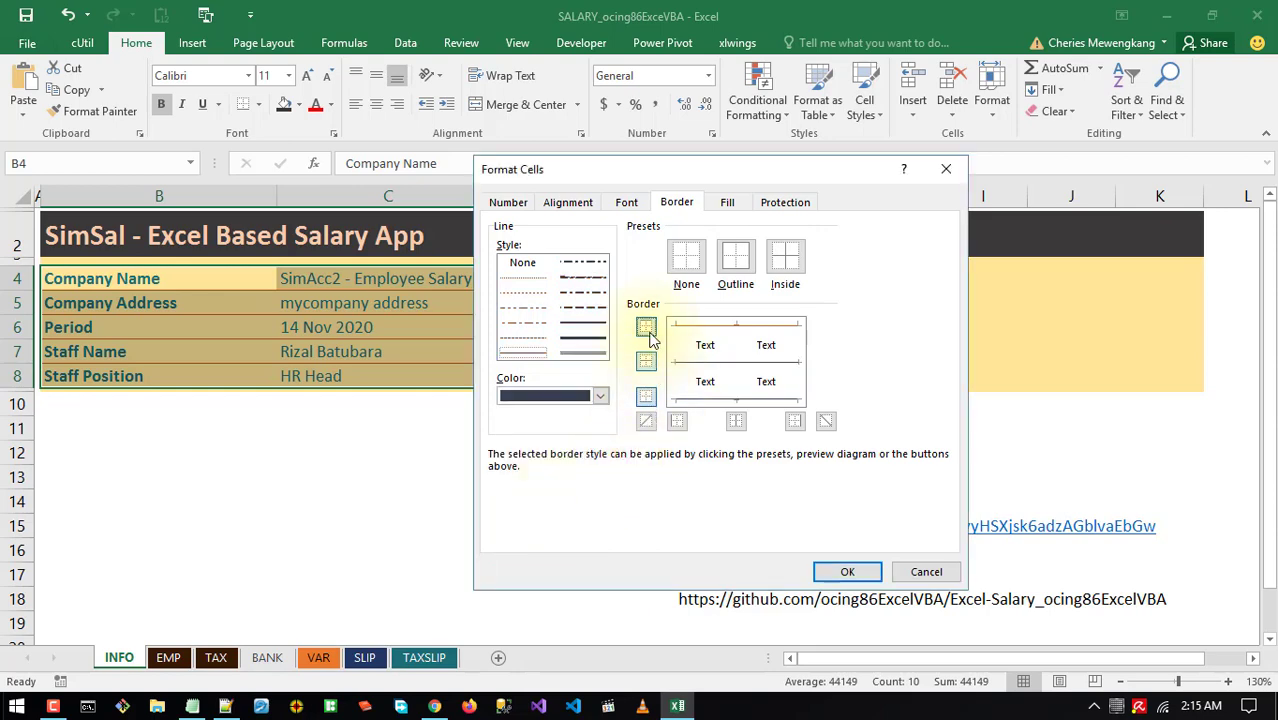
click(830, 570)
drag(425, 426, 403, 343)
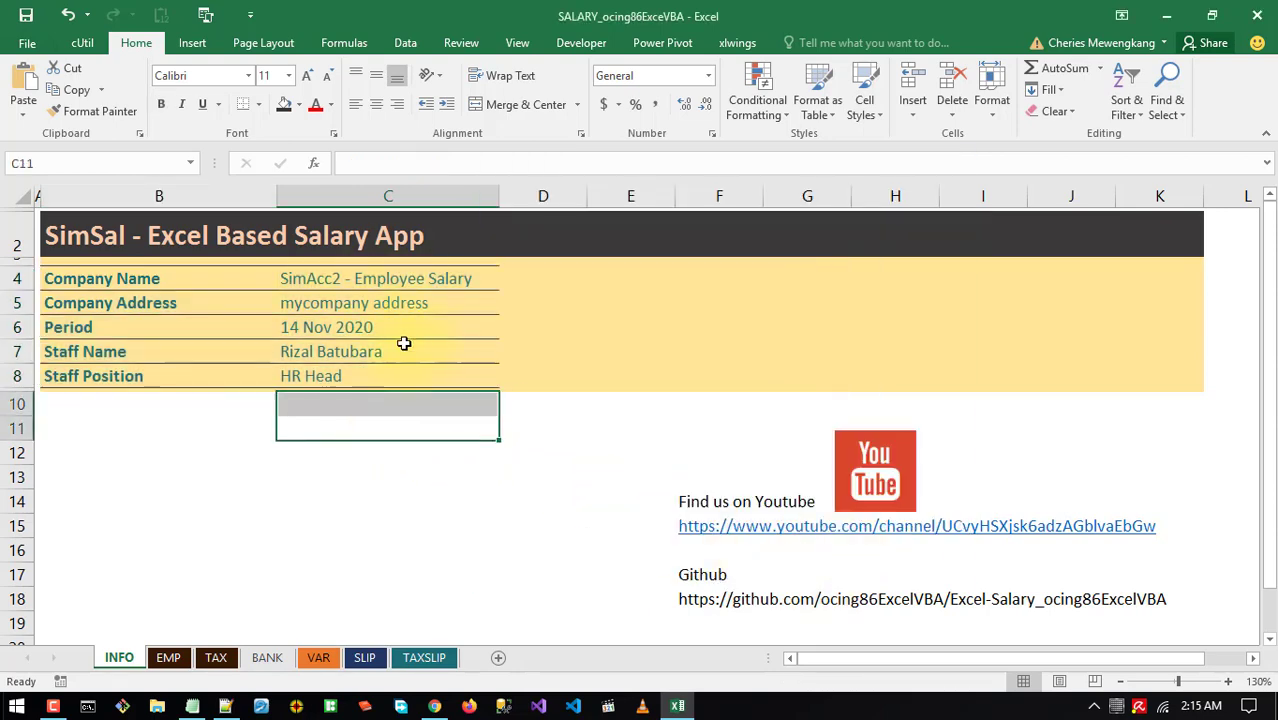
click(388, 476)
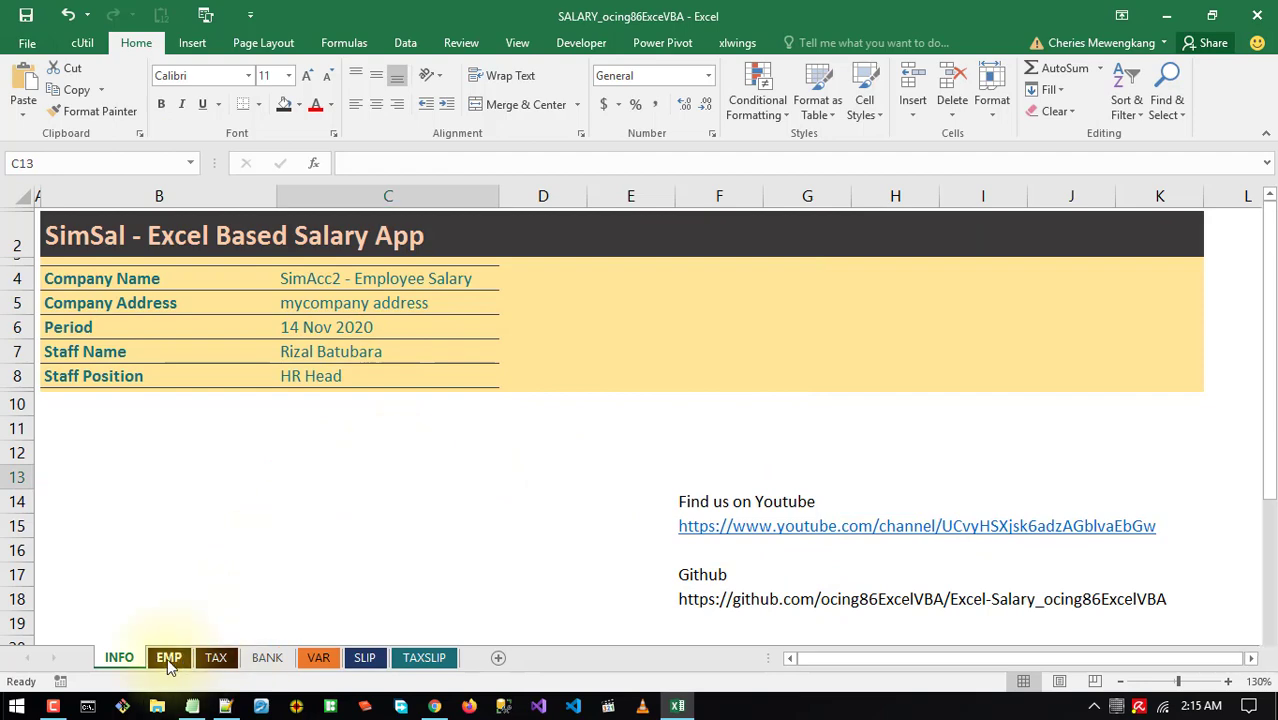
click(167, 658)
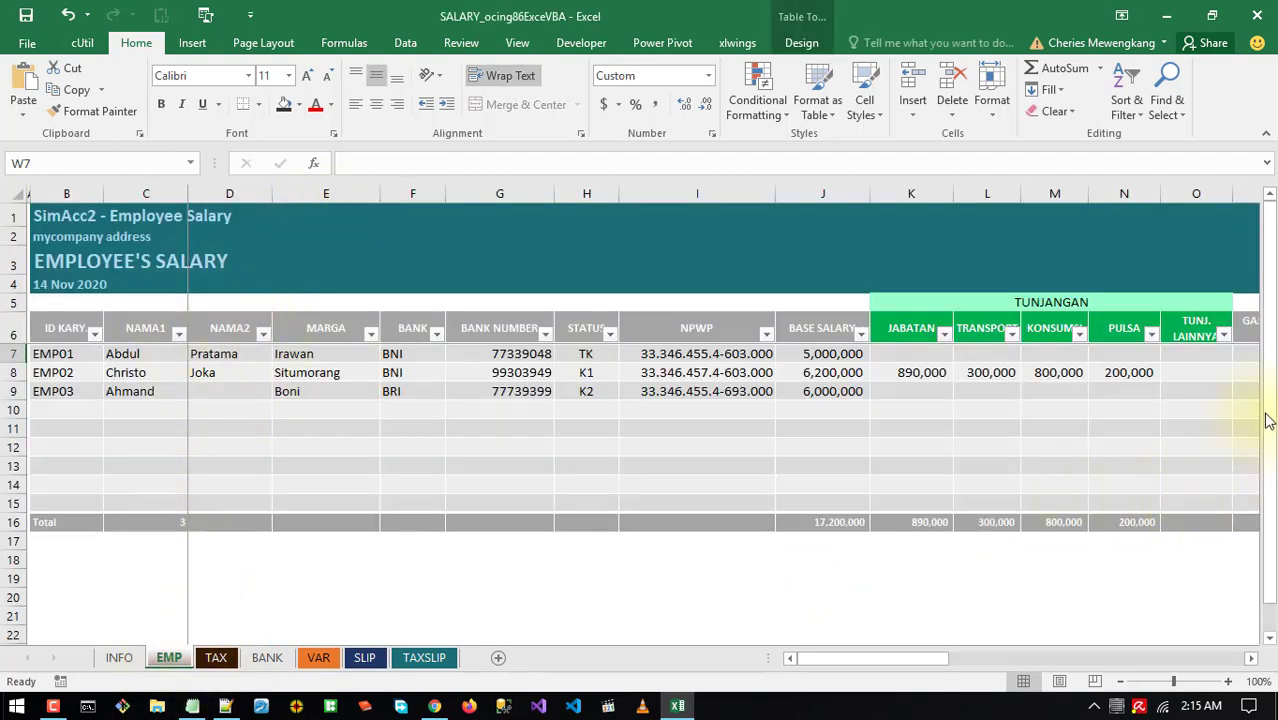
drag(1268, 420, 1268, 436)
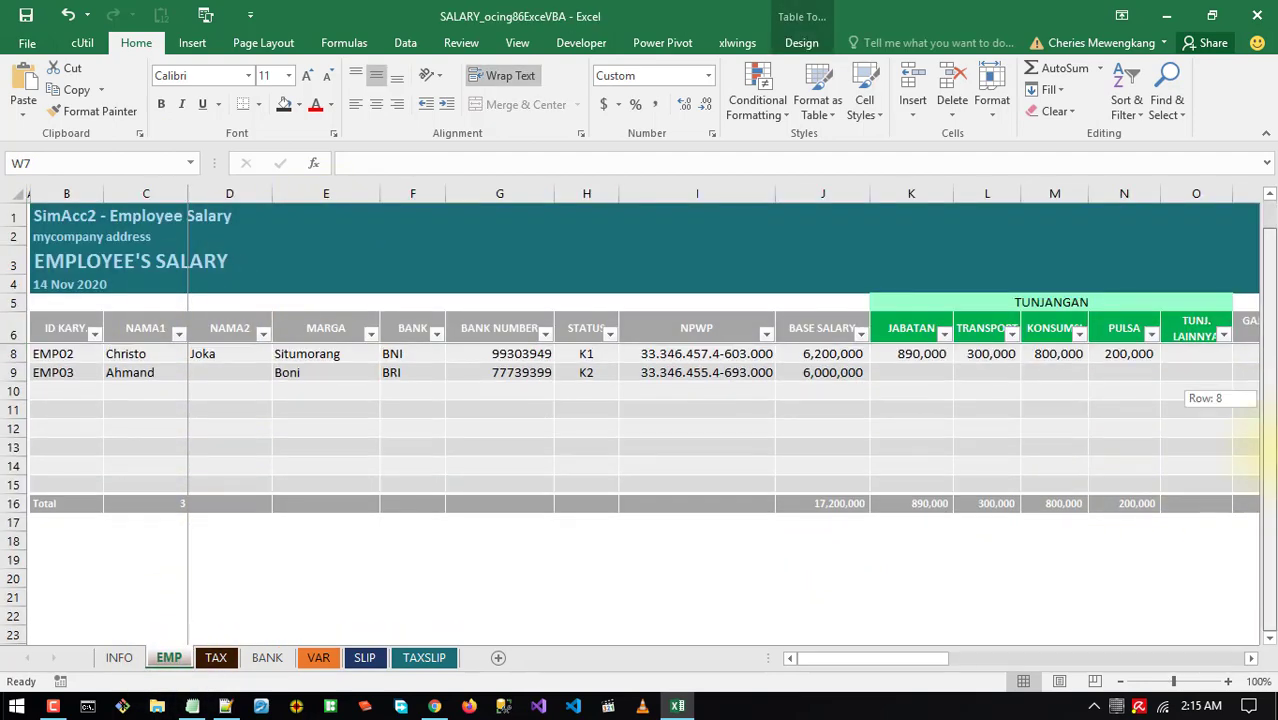
Collapse the ribbon and look over the tbEMP table and the empty rows below it.
double_click(137, 45)
click(140, 516)
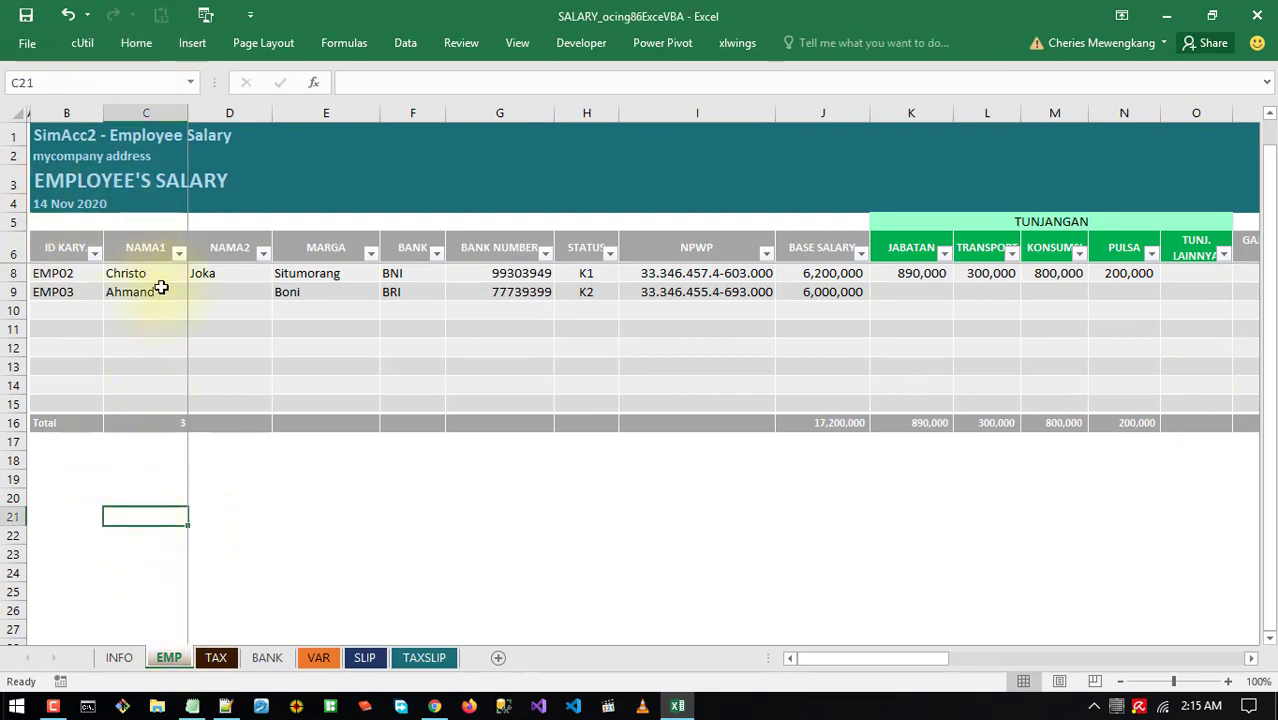
mouse_move(848, 655)
mouse_down()
mouse_move(1078, 660)
mouse_move(736, 655)
mouse_up()
click(89, 495)
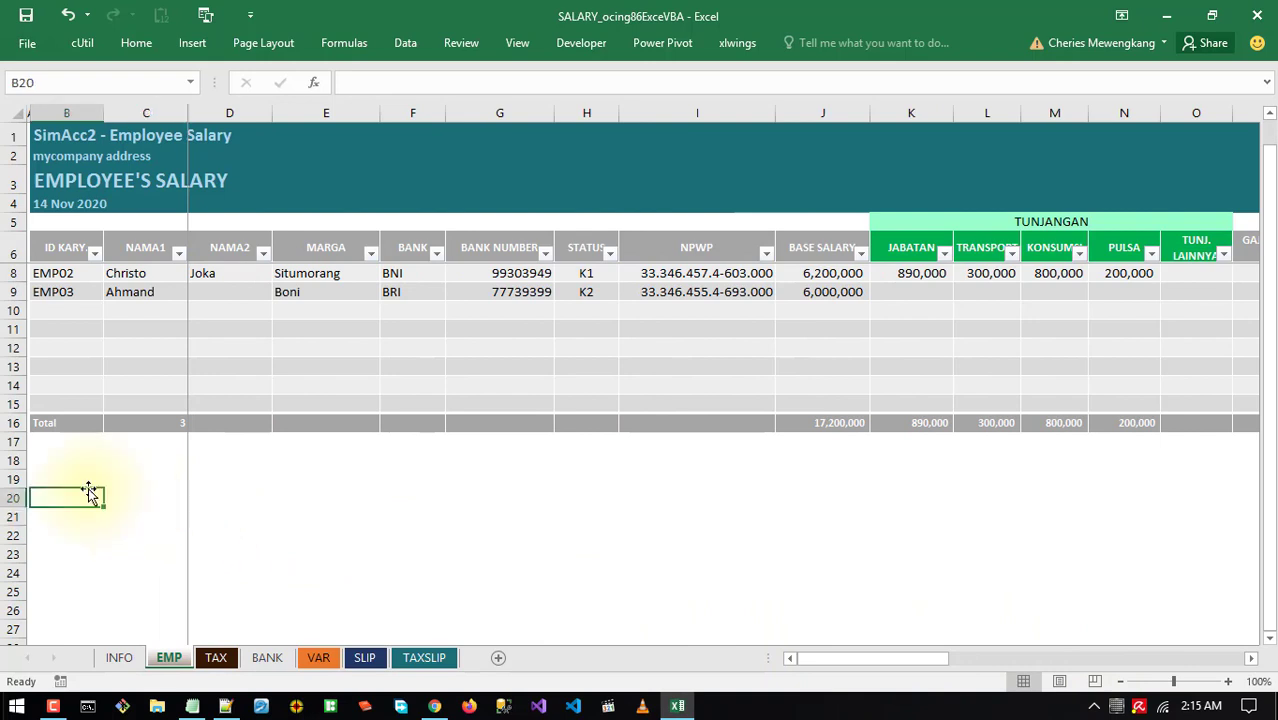
click(33, 236)
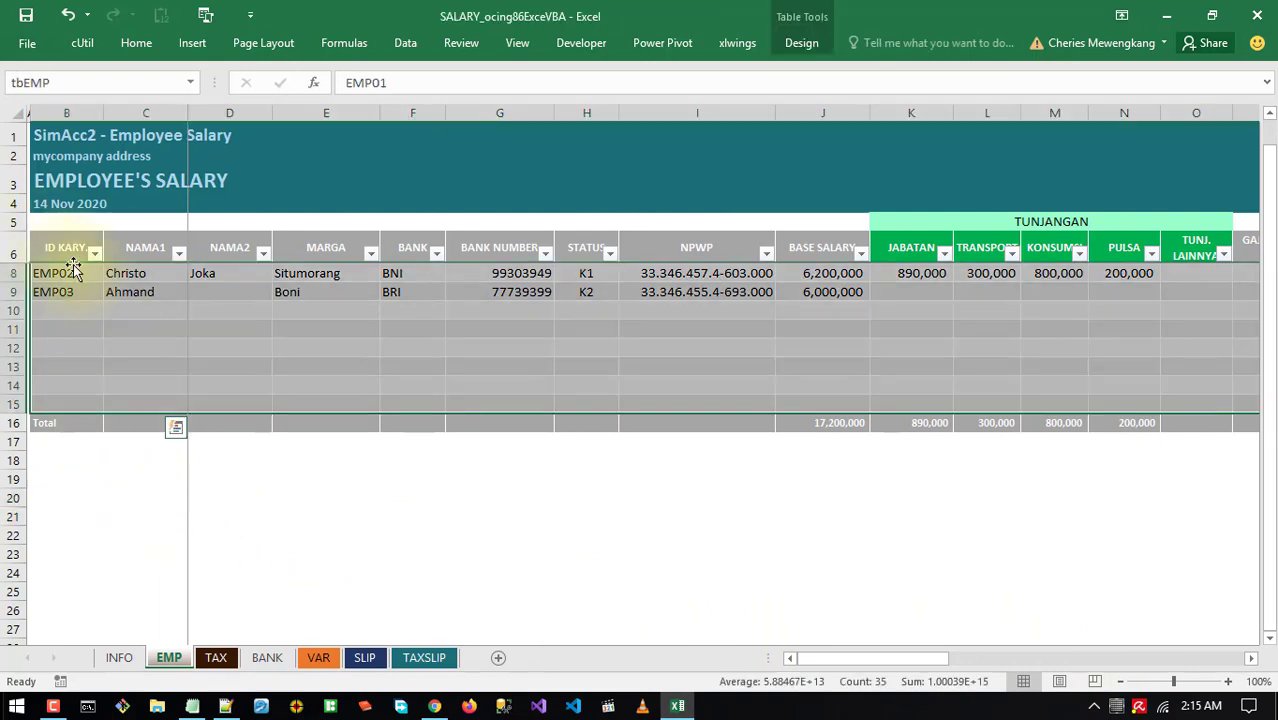
click(102, 318)
Copy headers ID KARY. through NPWP and paste them as values into B21:I21.
drag(59, 245, 660, 235)
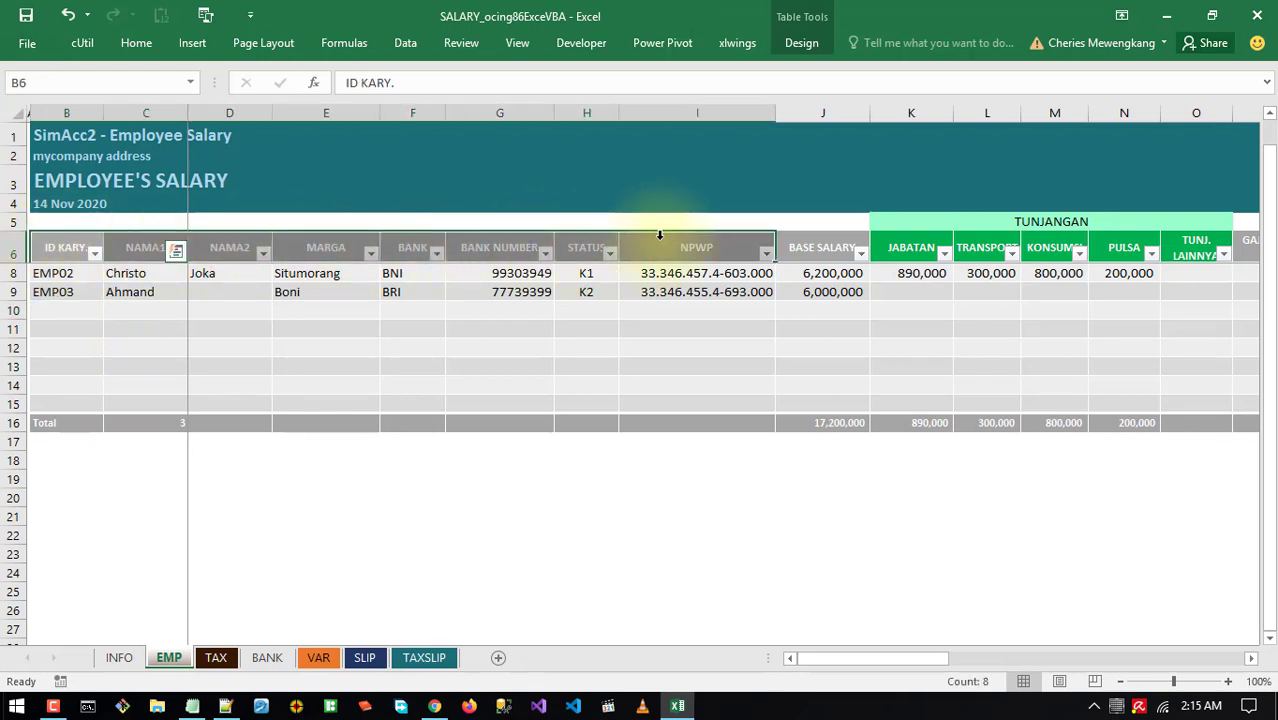
key(ctrl+c)
right_click(55, 515)
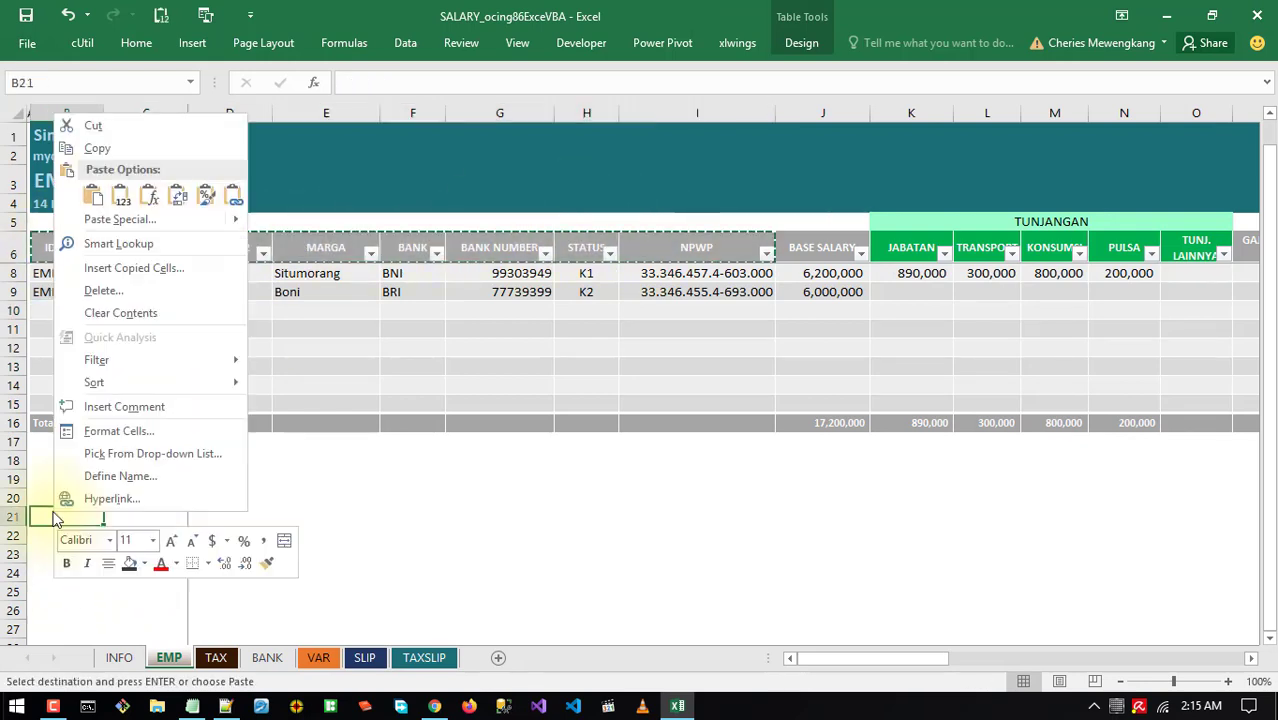
click(115, 200)
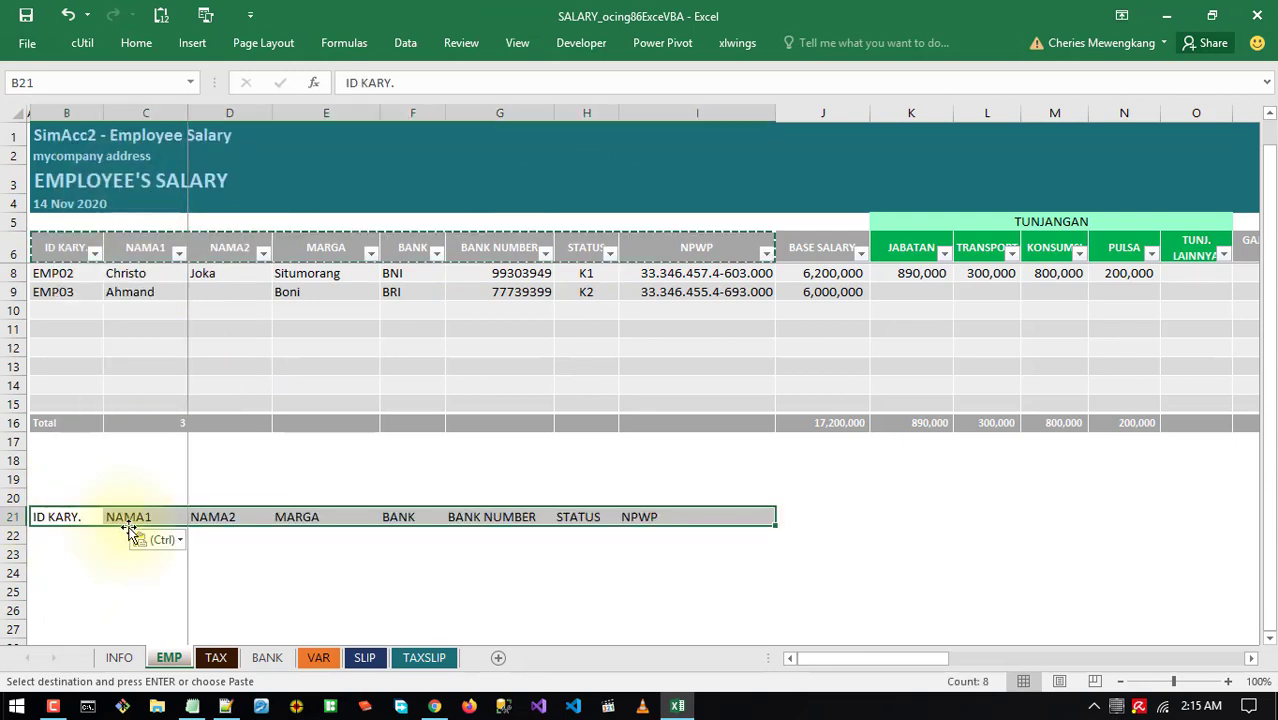
click(89, 539)
drag(52, 517, 638, 514)
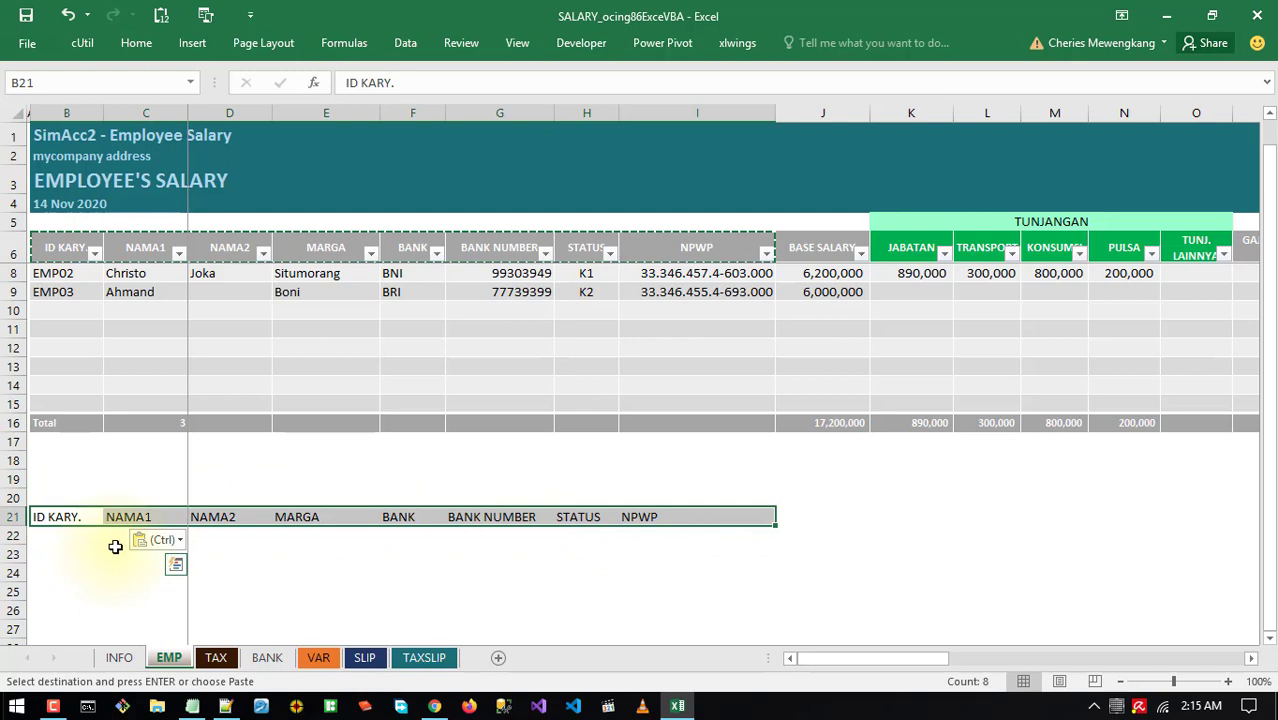
drag(63, 518, 645, 517)
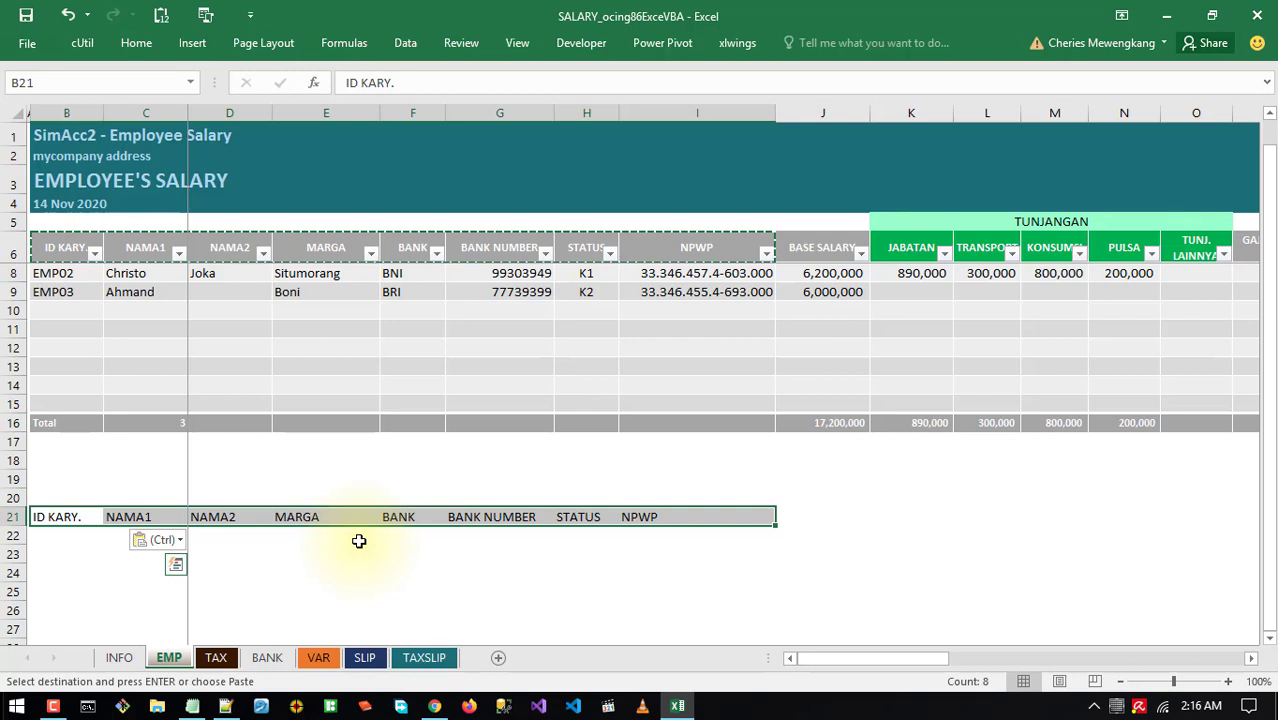
Convert the row 21 headers into a table, with My table has headers ticked.
key(ctrl+t)
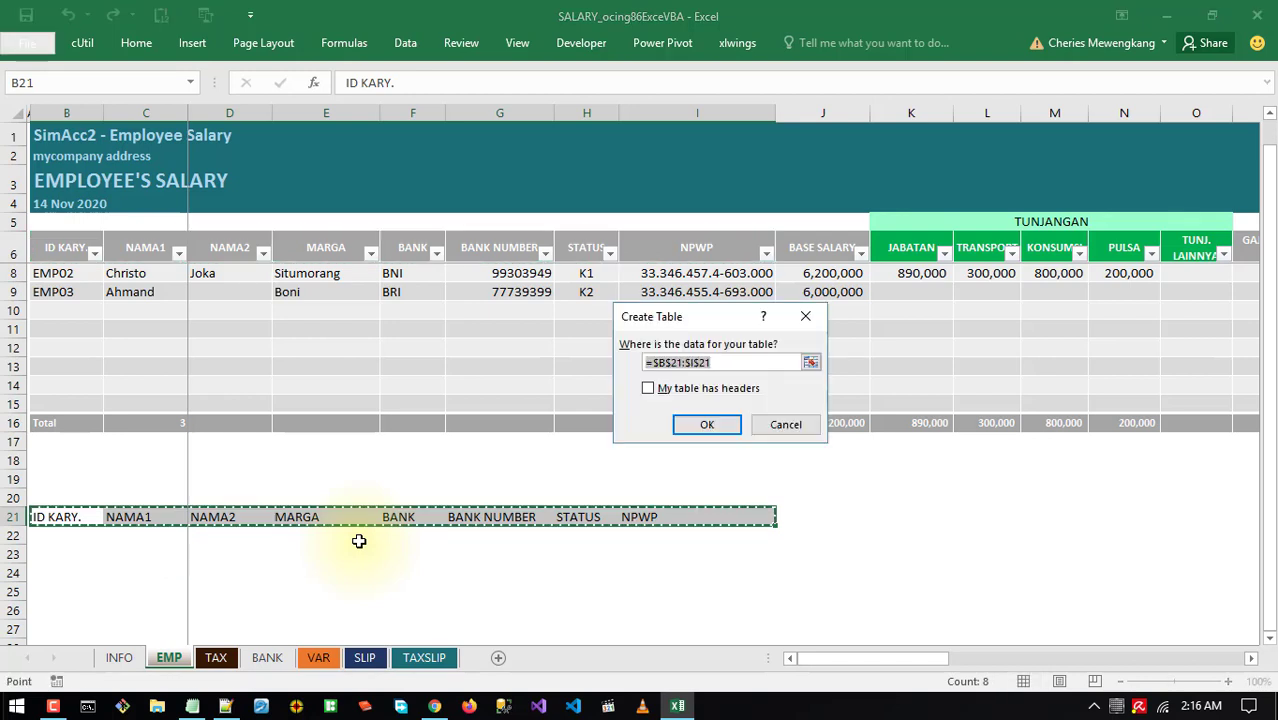
drag(562, 360, 537, 352)
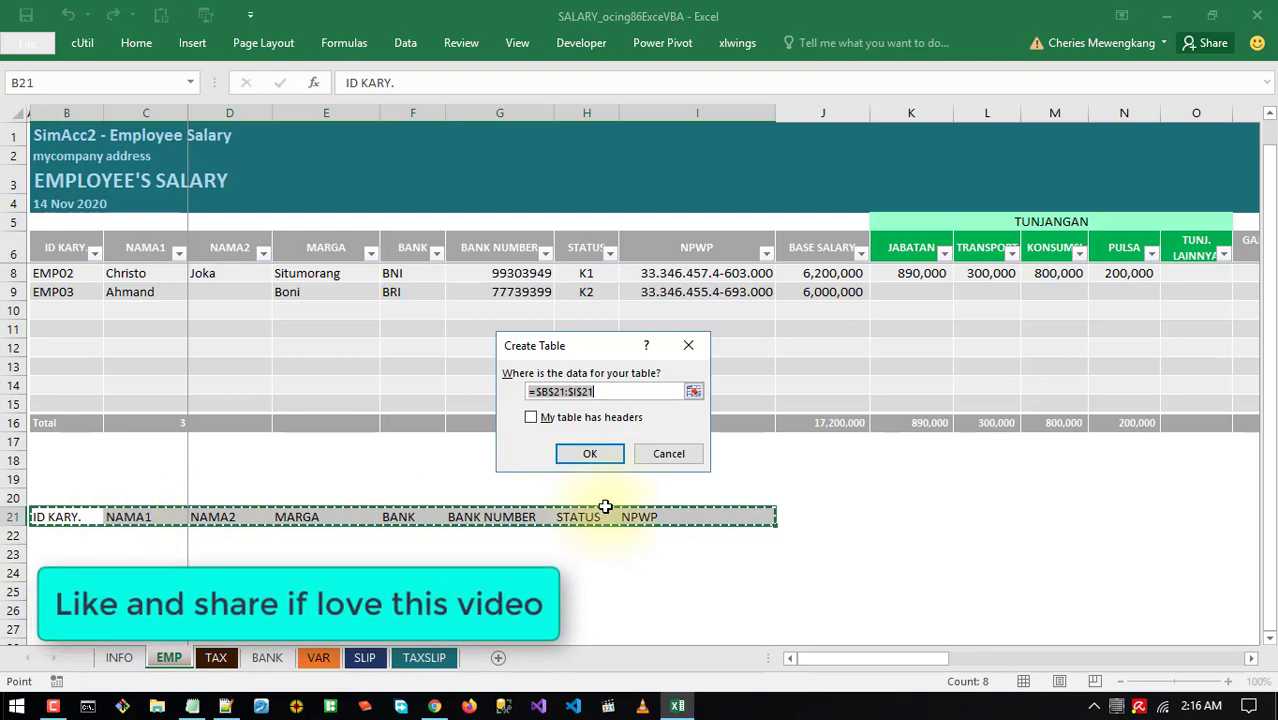
click(531, 418)
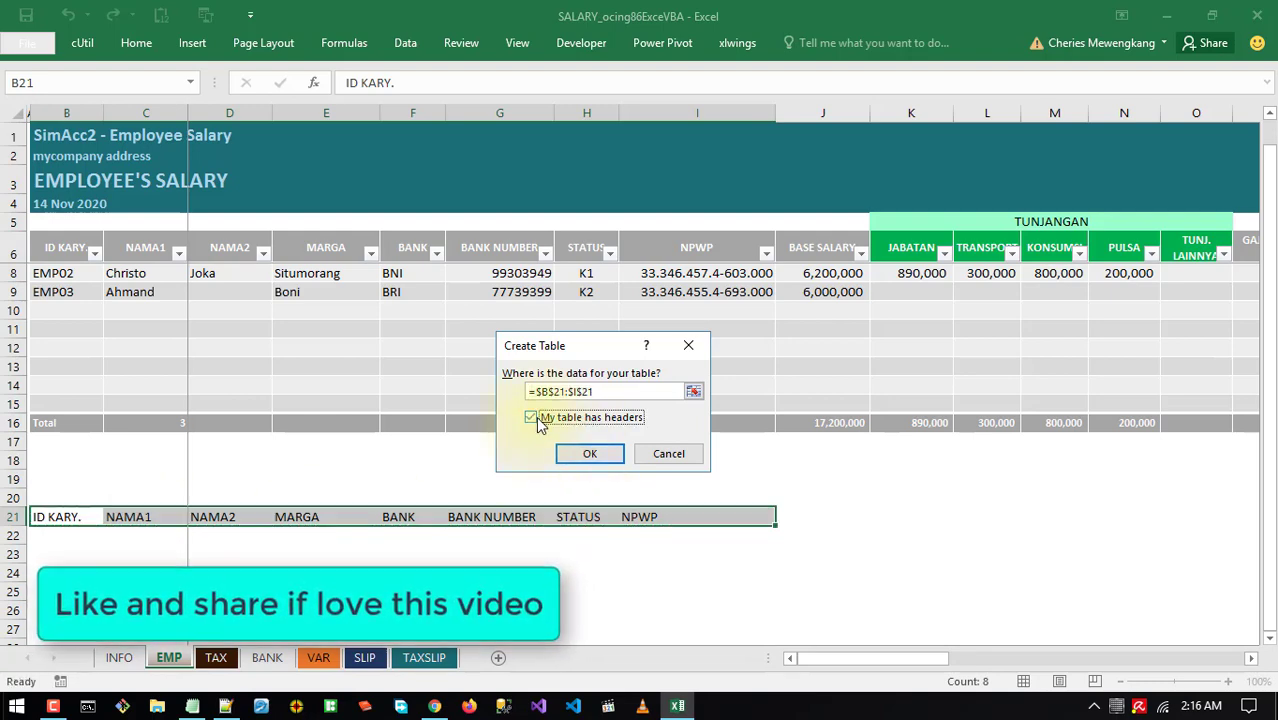
click(578, 455)
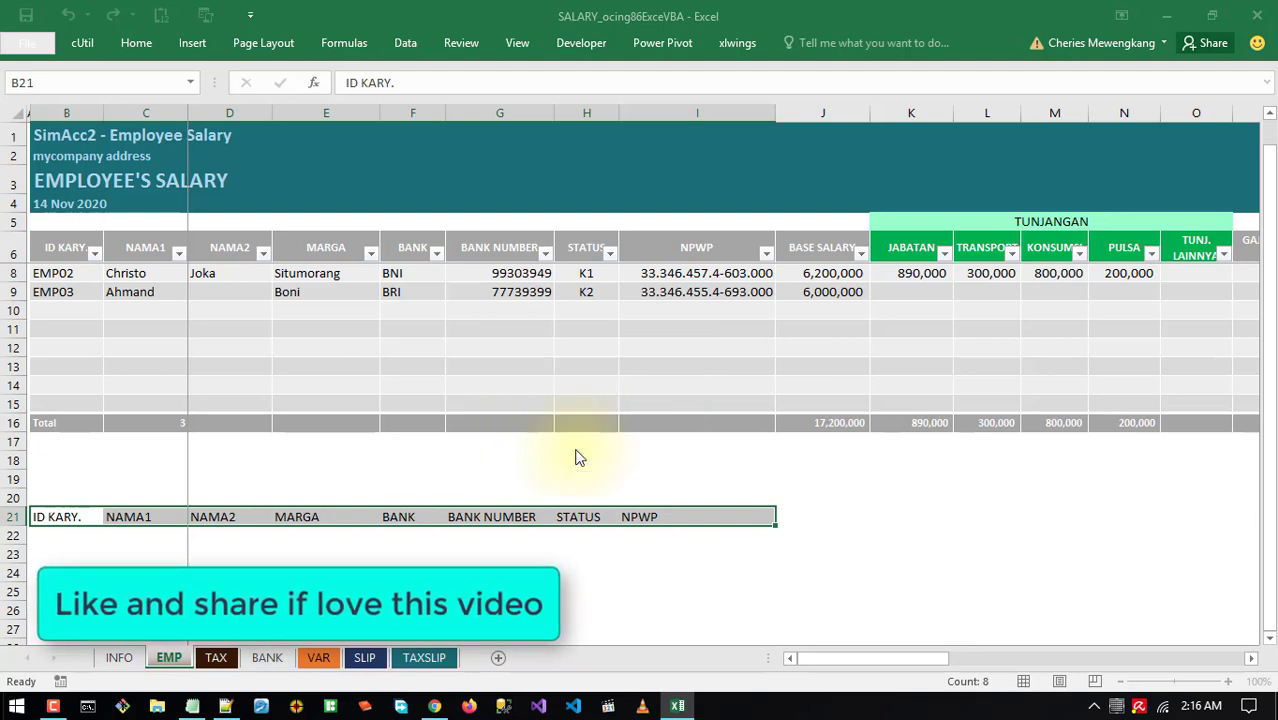
Extend the new table down to row 24, giving empty body rows 22–24.
click(468, 533)
click(770, 542)
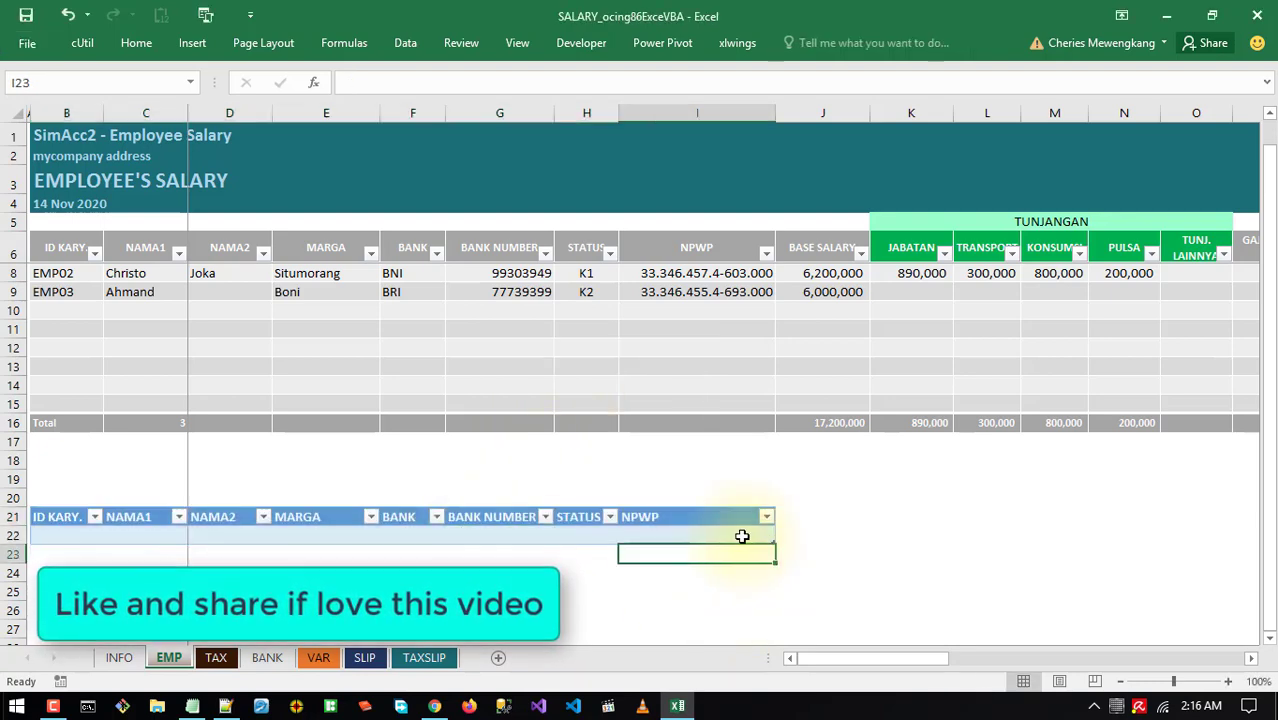
click(550, 533)
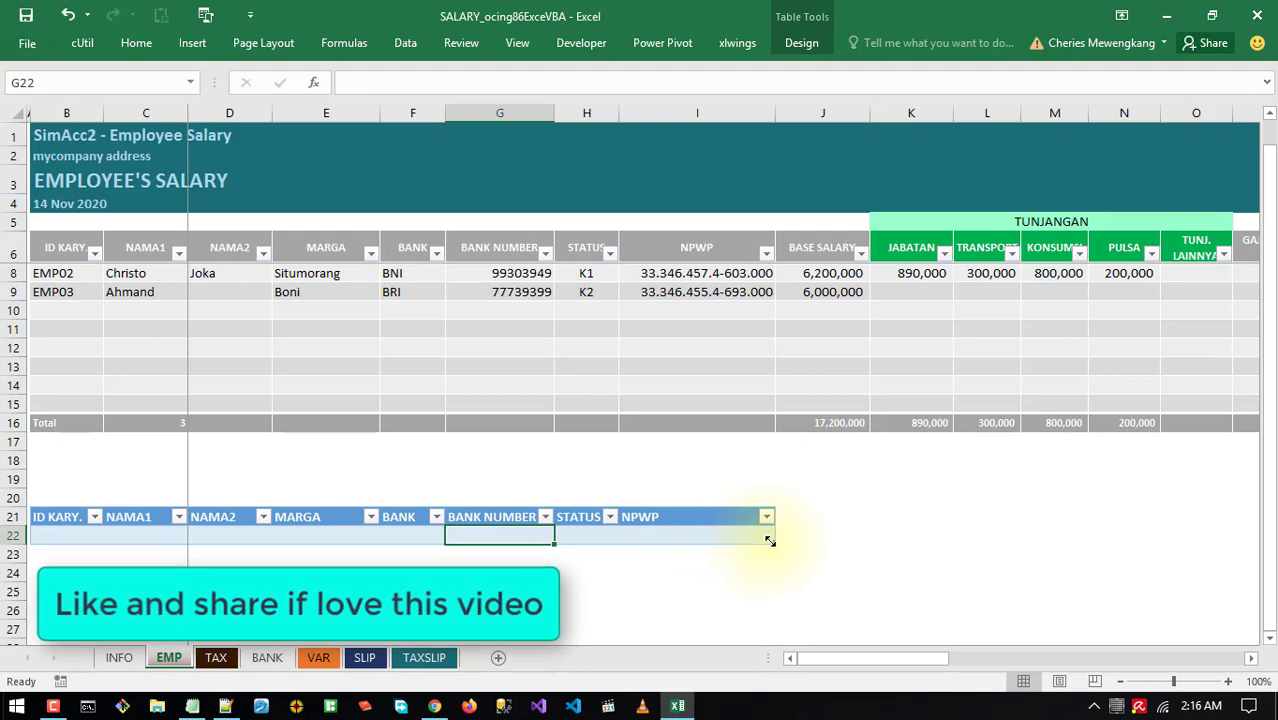
drag(771, 541, 772, 578)
drag(405, 553, 358, 545)
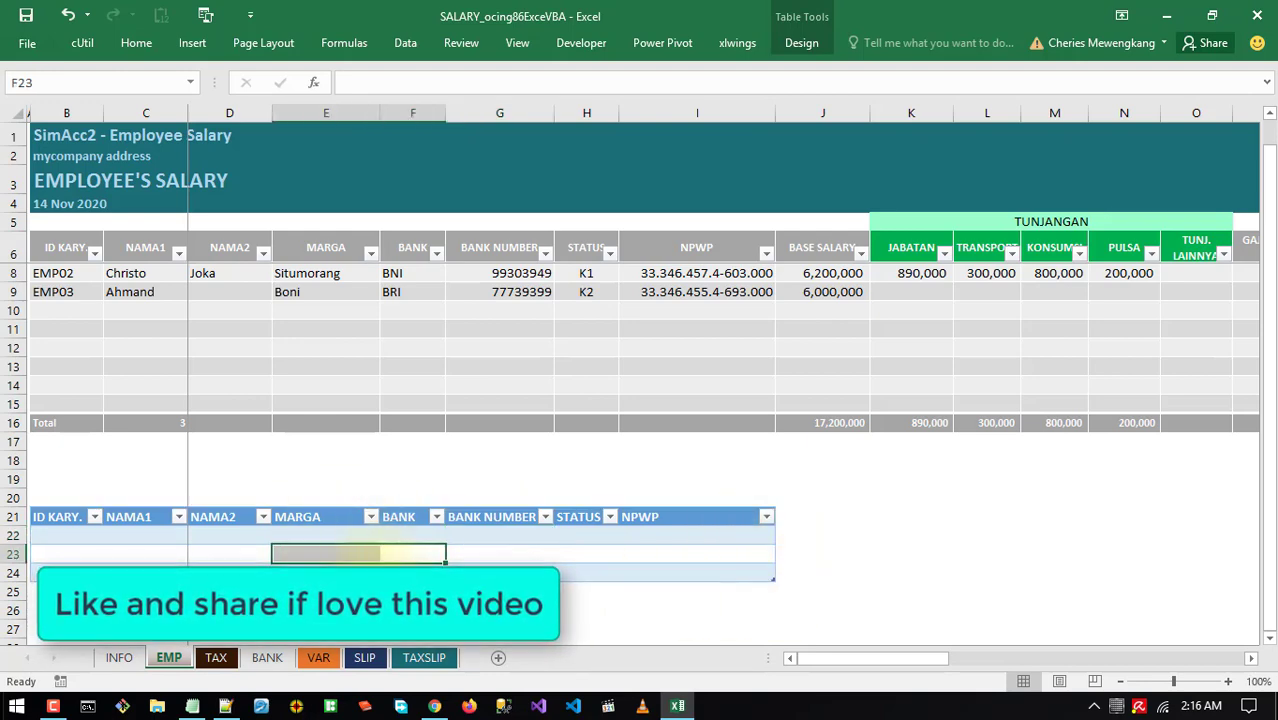
click(355, 535)
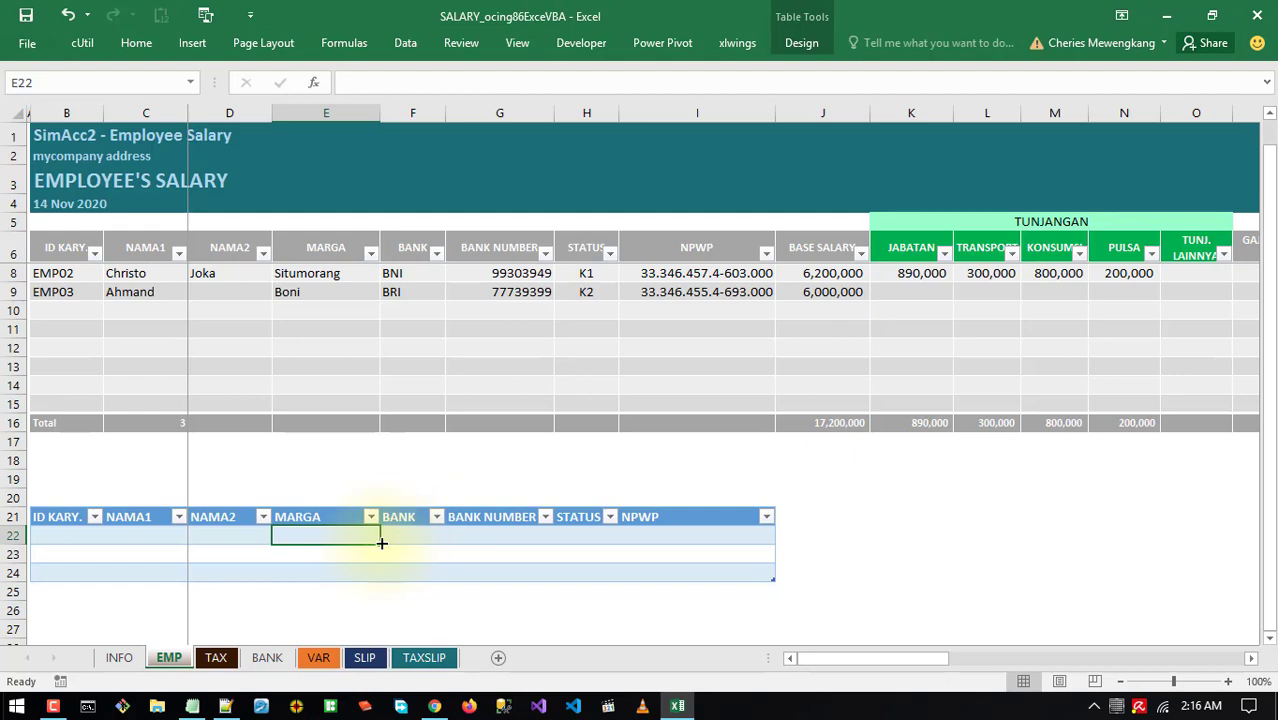
click(352, 557)
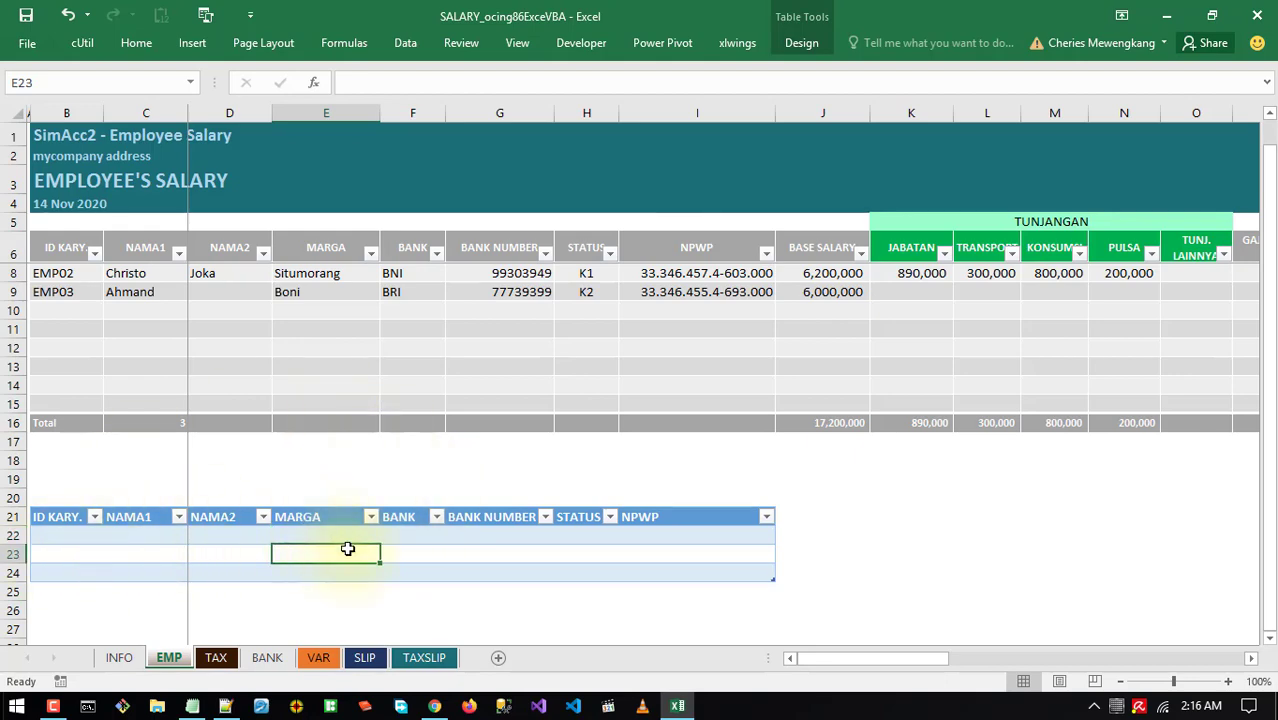
Apply a grey Medium table style from the Table Styles gallery to the row 21 table.
click(802, 42)
click(1202, 107)
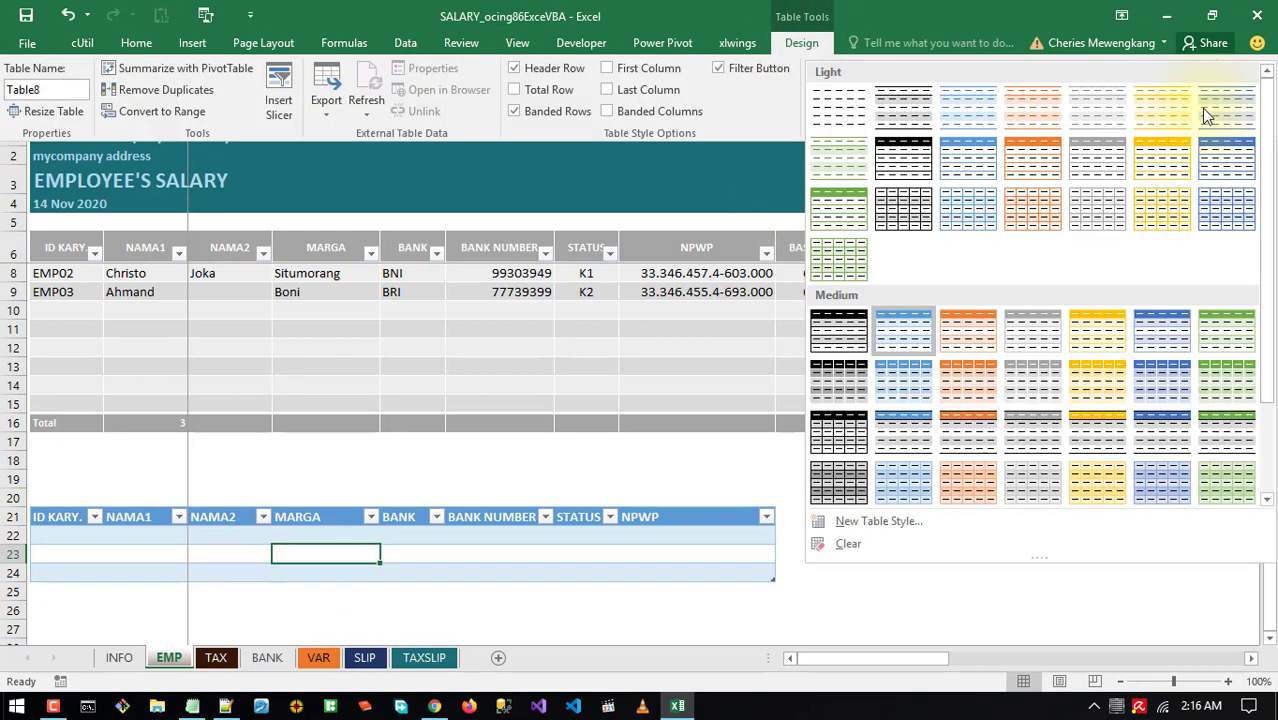
drag(1270, 348, 1268, 448)
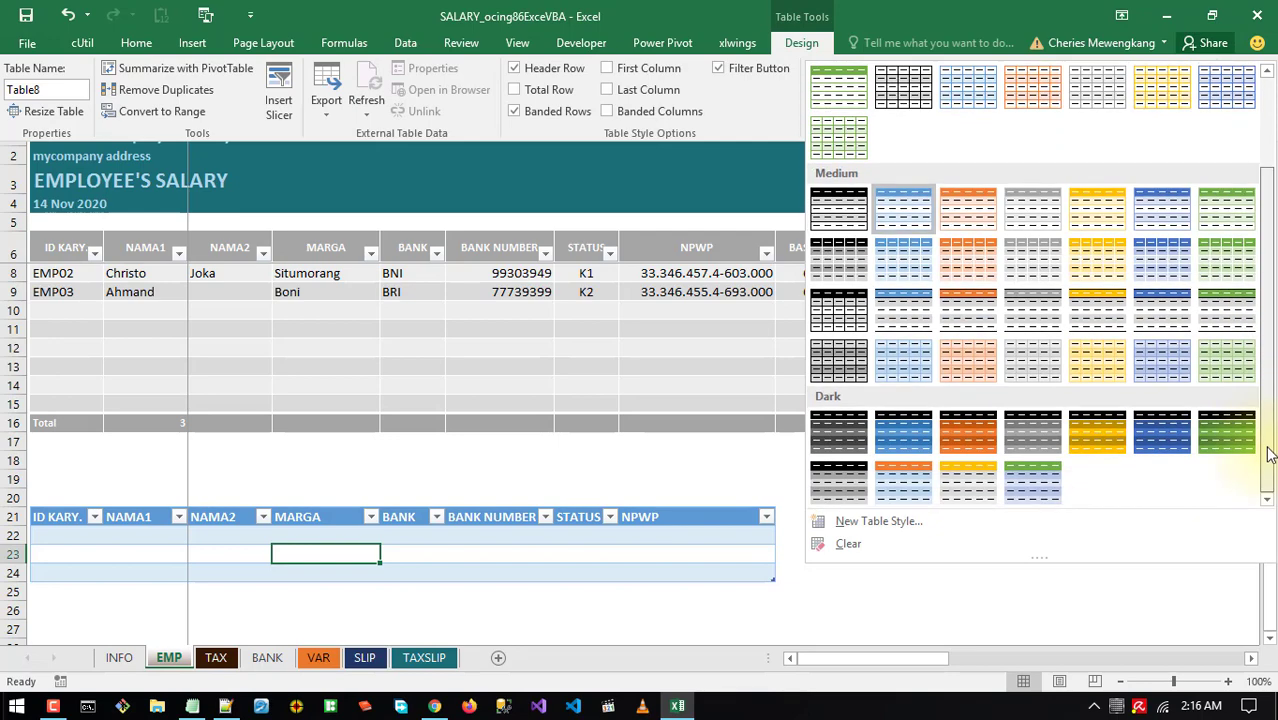
click(1043, 322)
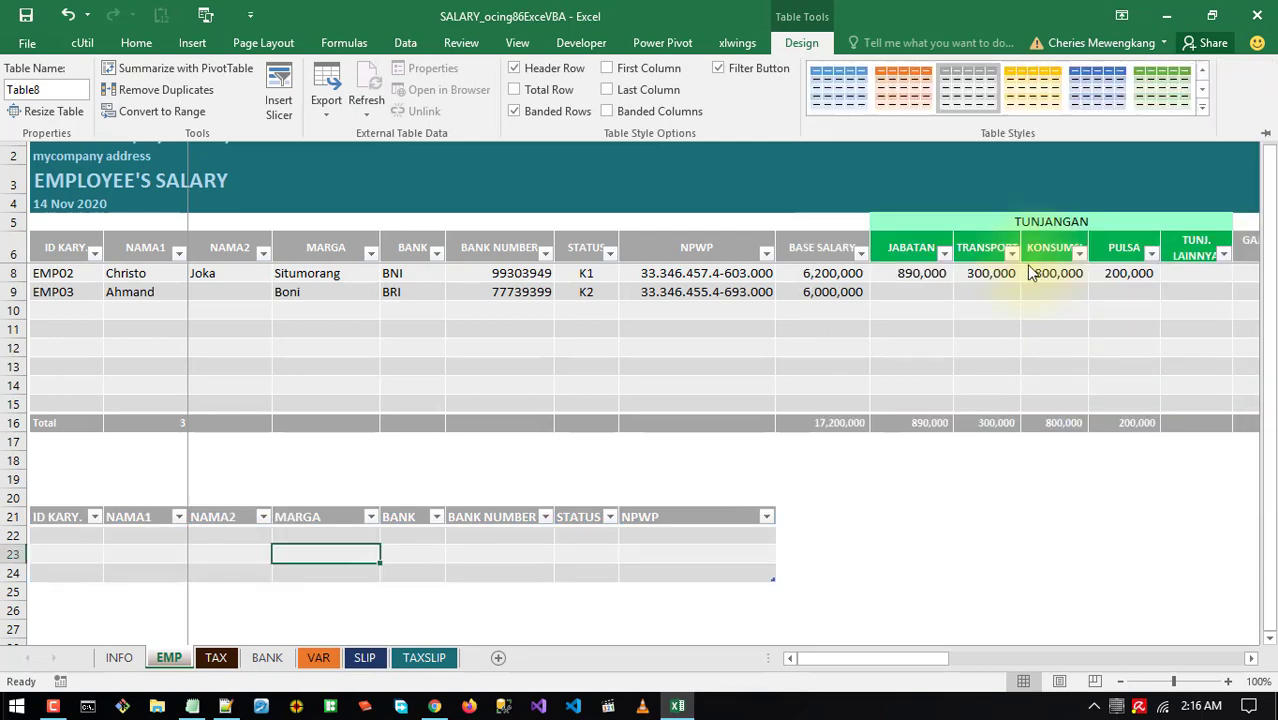
click(310, 556)
Look over the main table's BPJS, JKK and JKM headers and the lower table's cells.
click(240, 542)
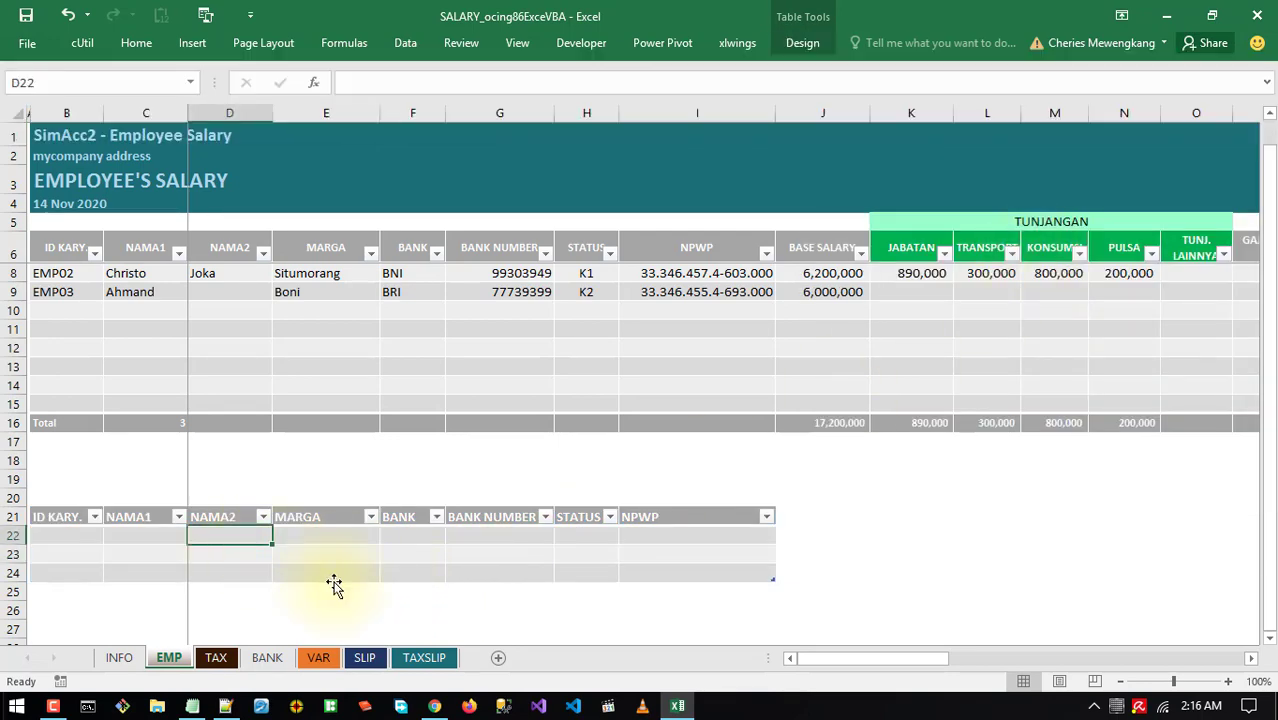
drag(870, 660, 926, 660)
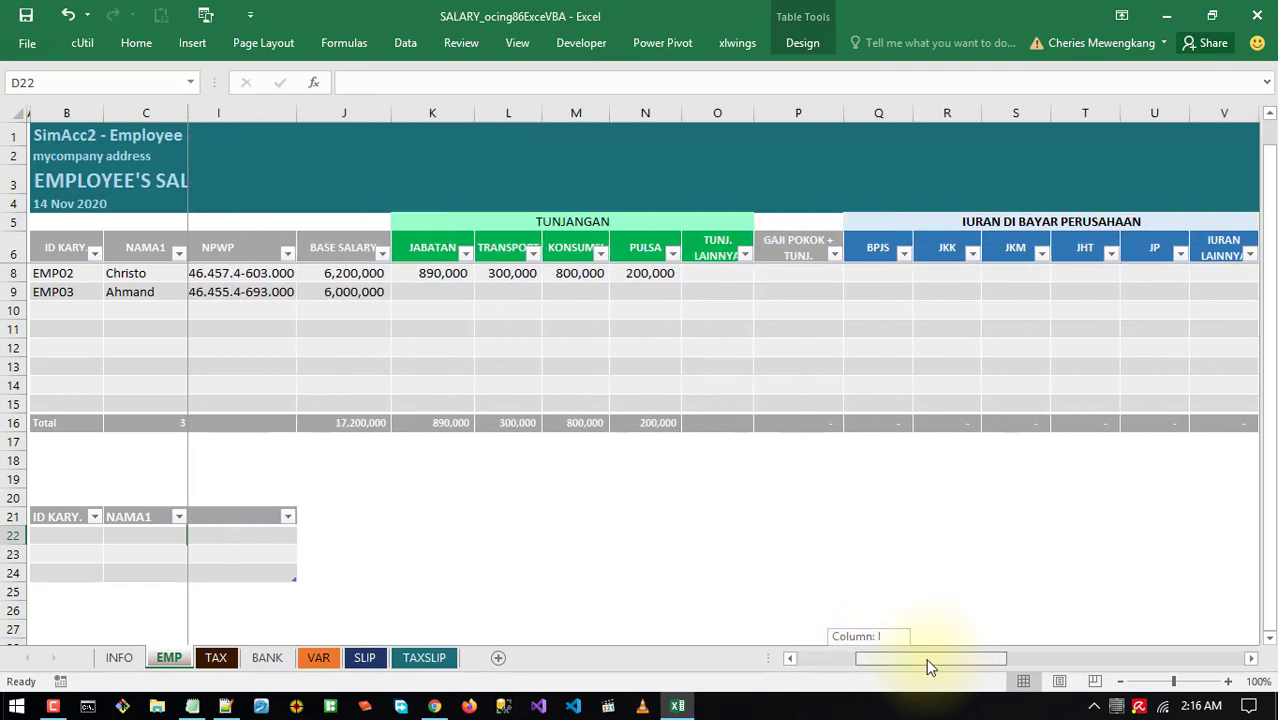
drag(480, 250, 703, 246)
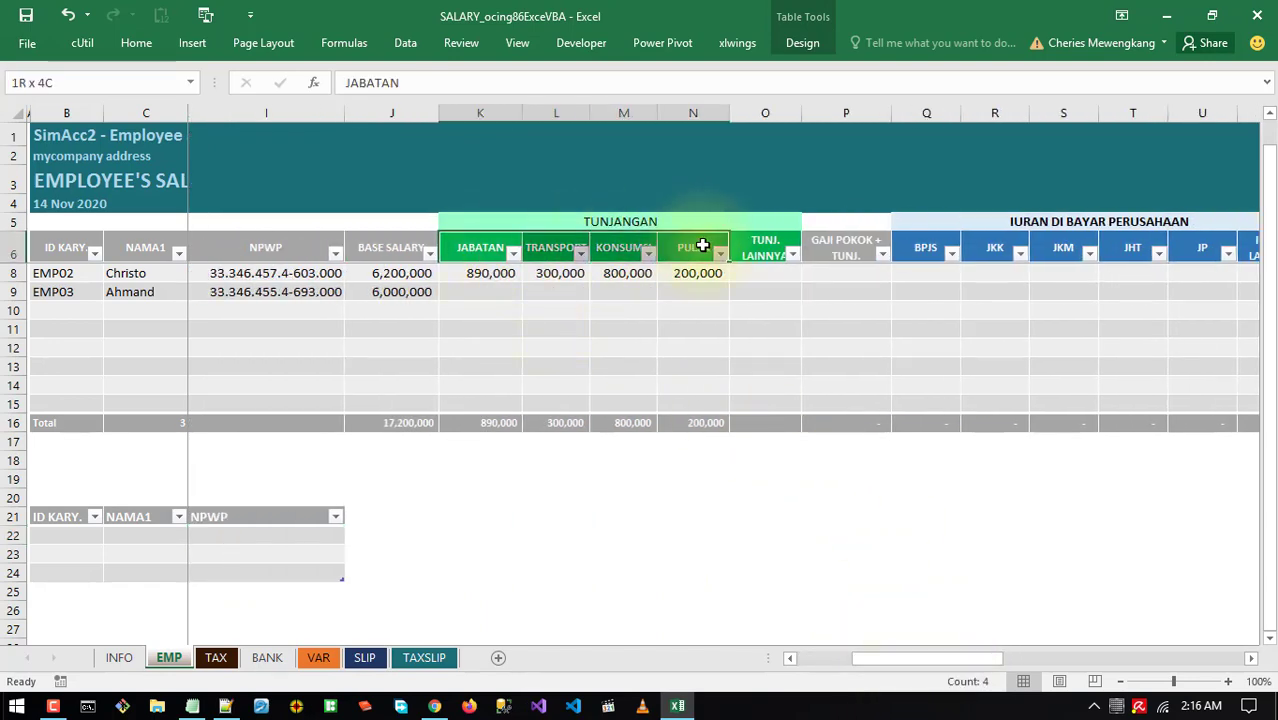
drag(926, 247, 1081, 243)
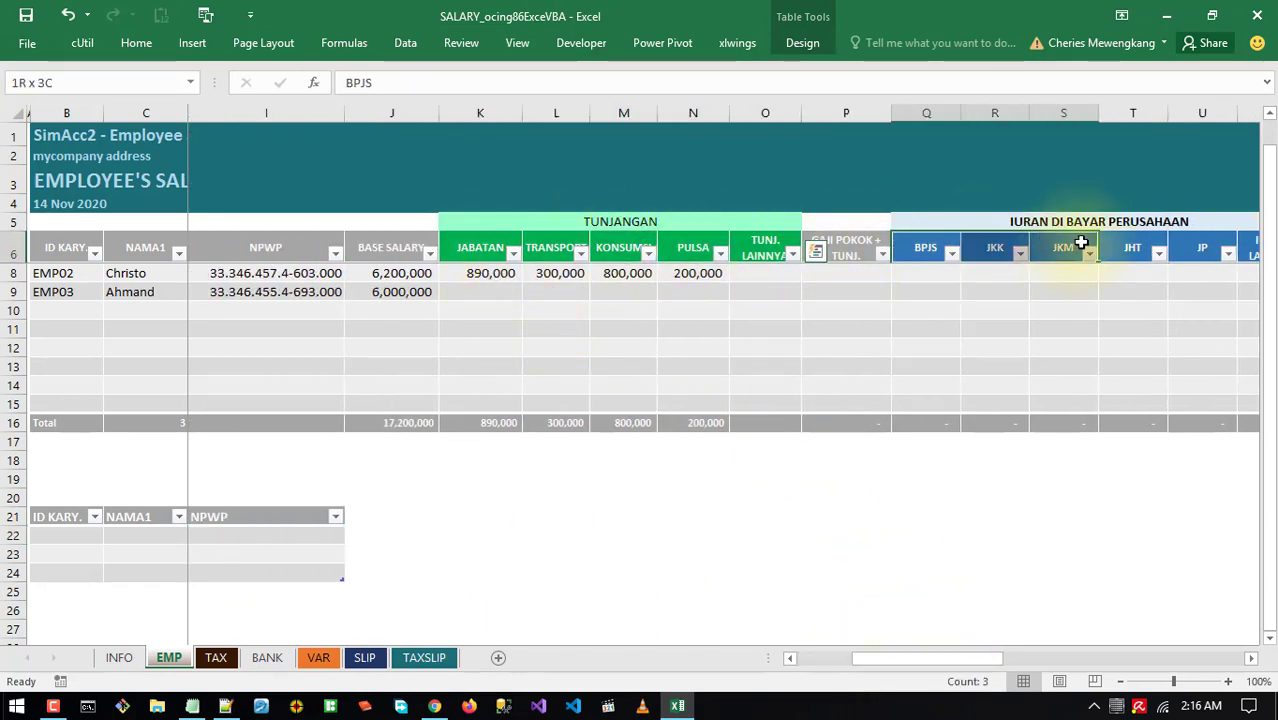
drag(865, 660, 788, 661)
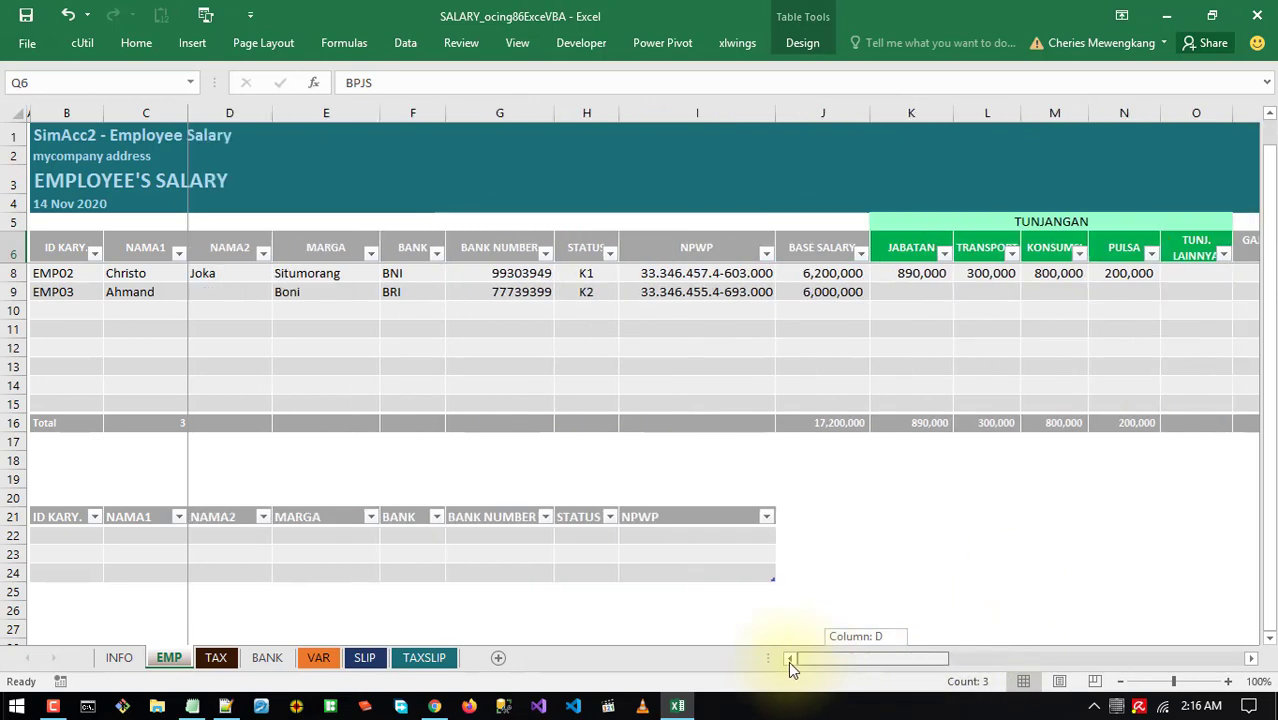
click(352, 552)
Fill the NAMA2 and MARGA headers dark and the BANK and BANK NUMBER headers green.
click(337, 514)
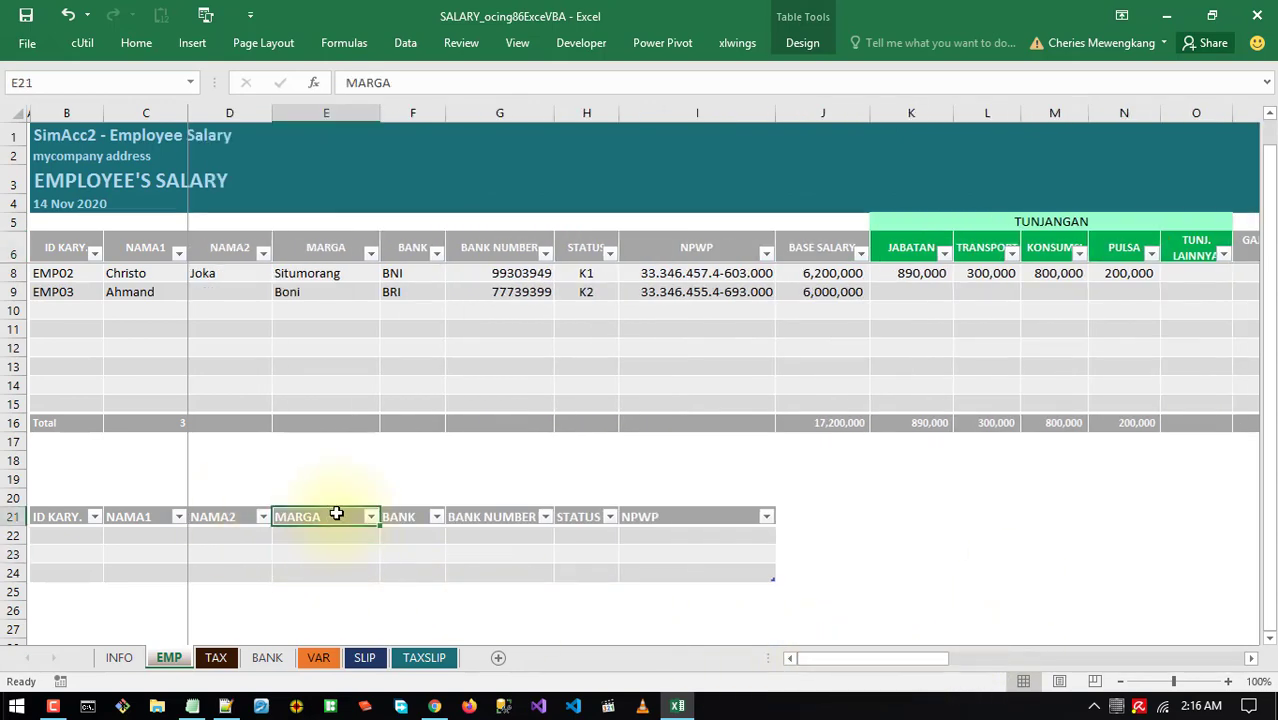
drag(248, 517, 328, 516)
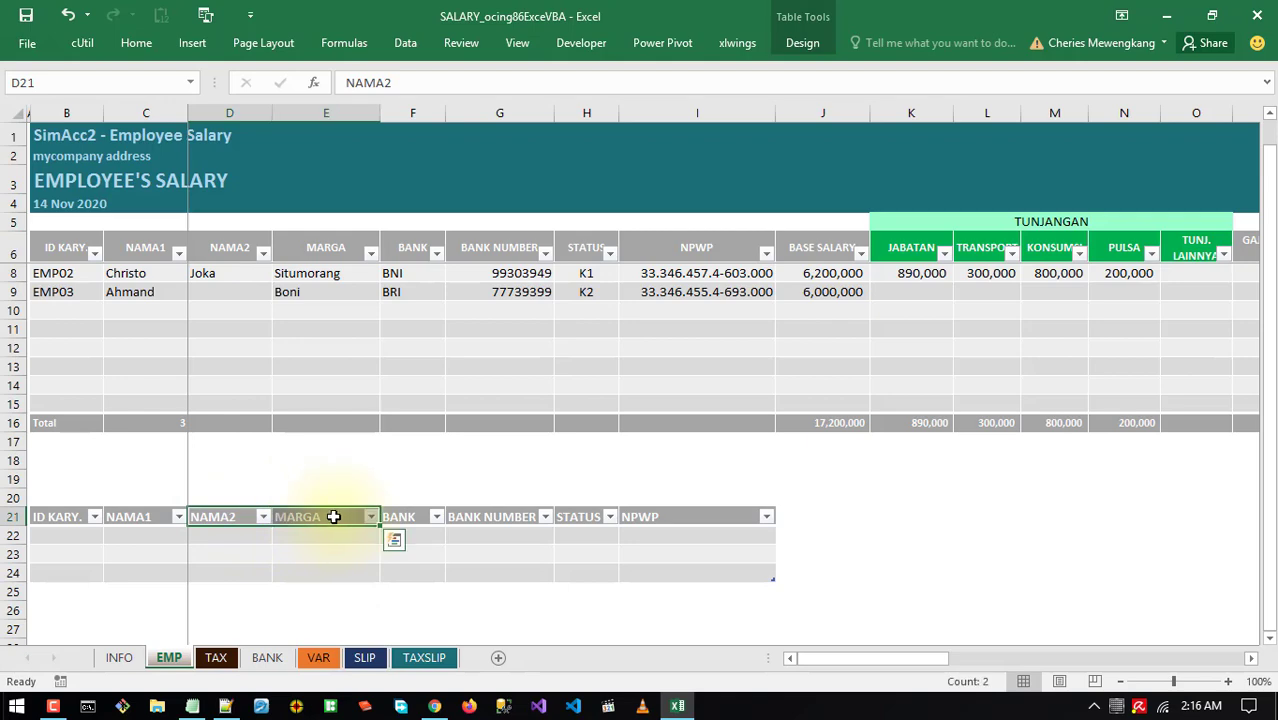
click(136, 43)
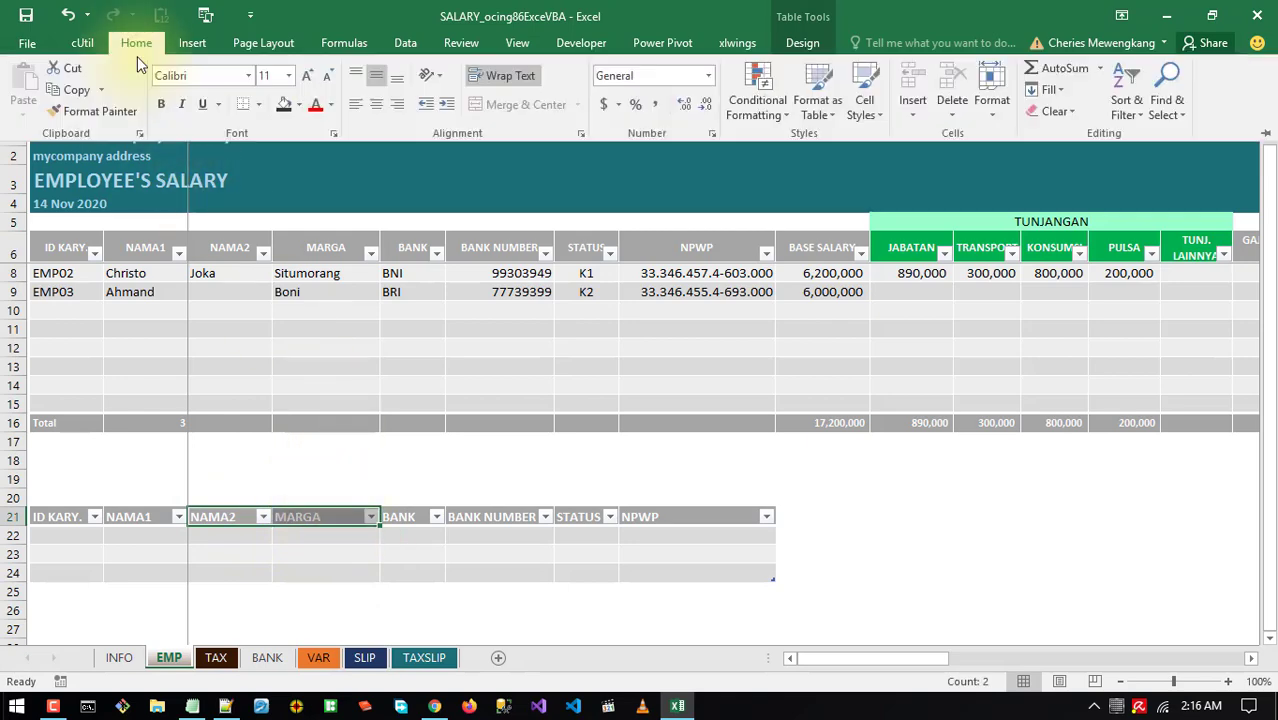
click(284, 104)
click(365, 562)
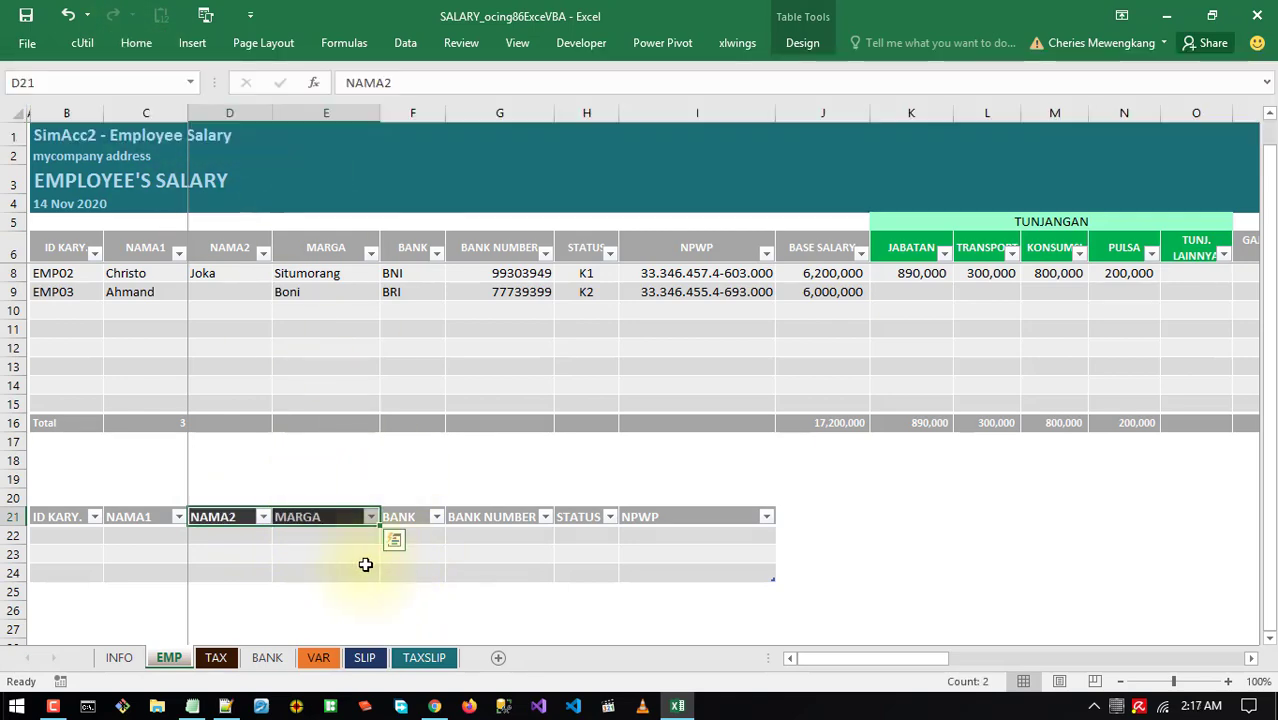
click(338, 577)
drag(415, 517, 500, 516)
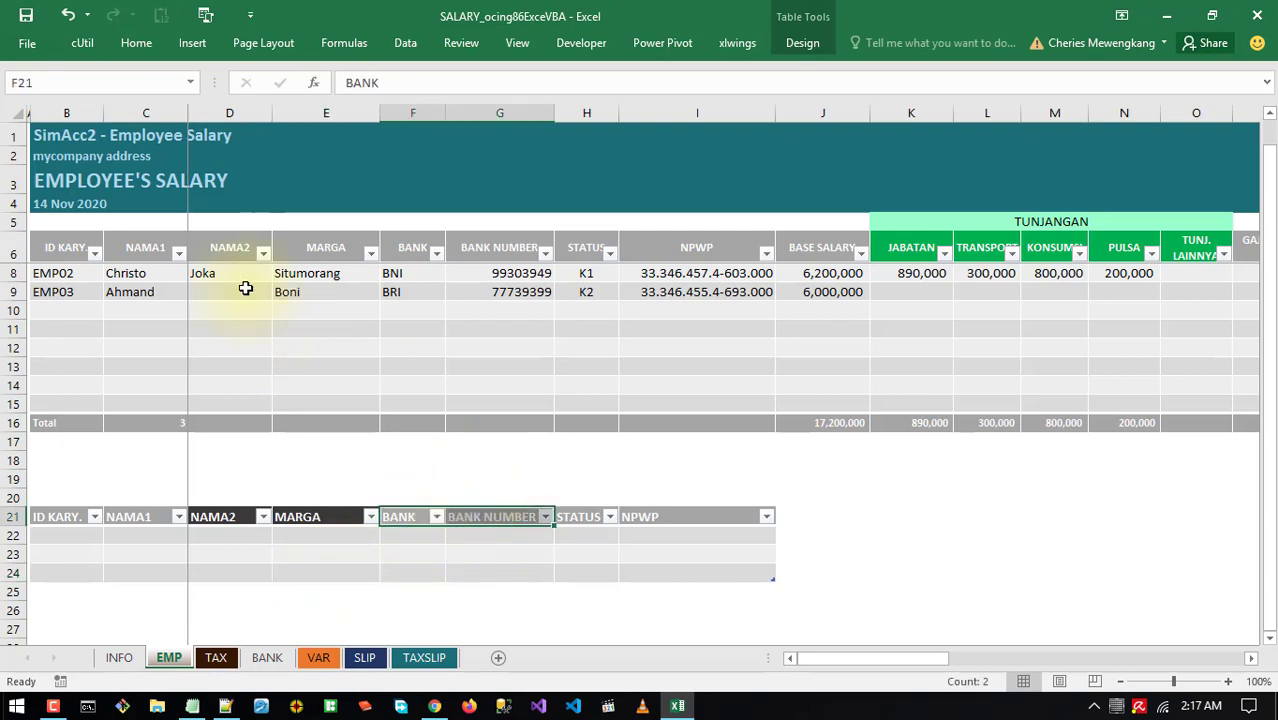
click(138, 44)
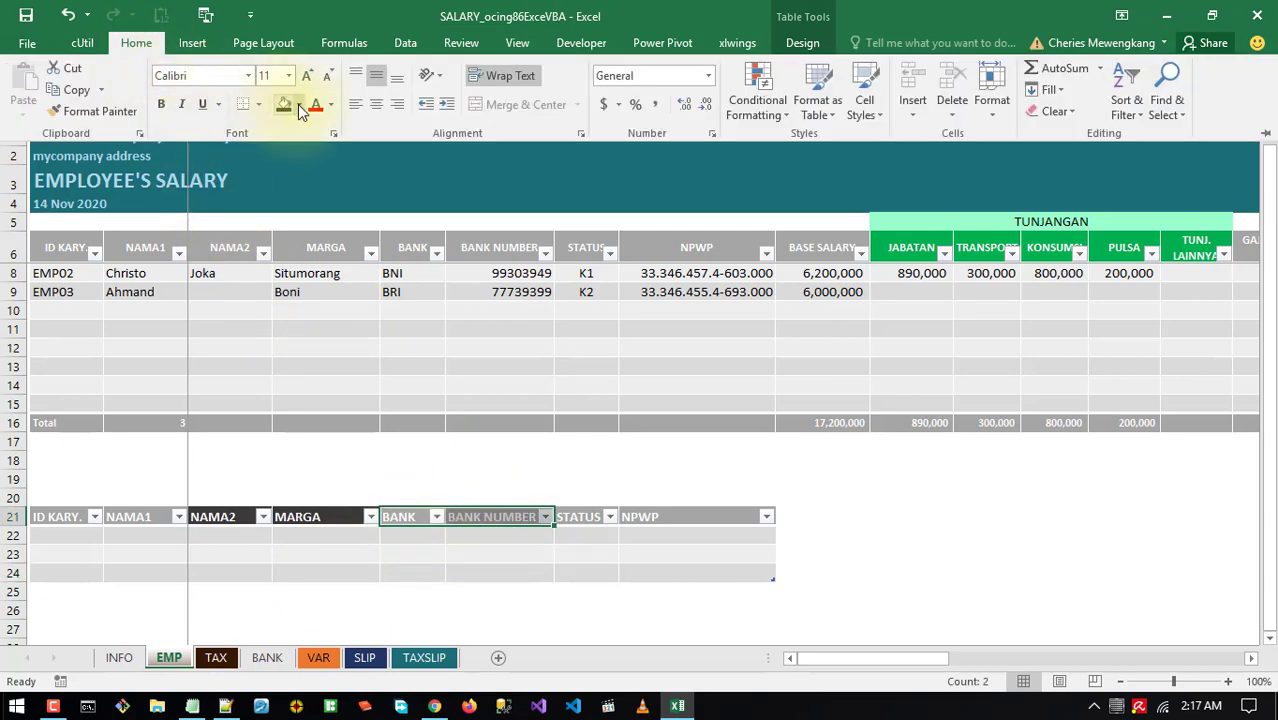
click(299, 106)
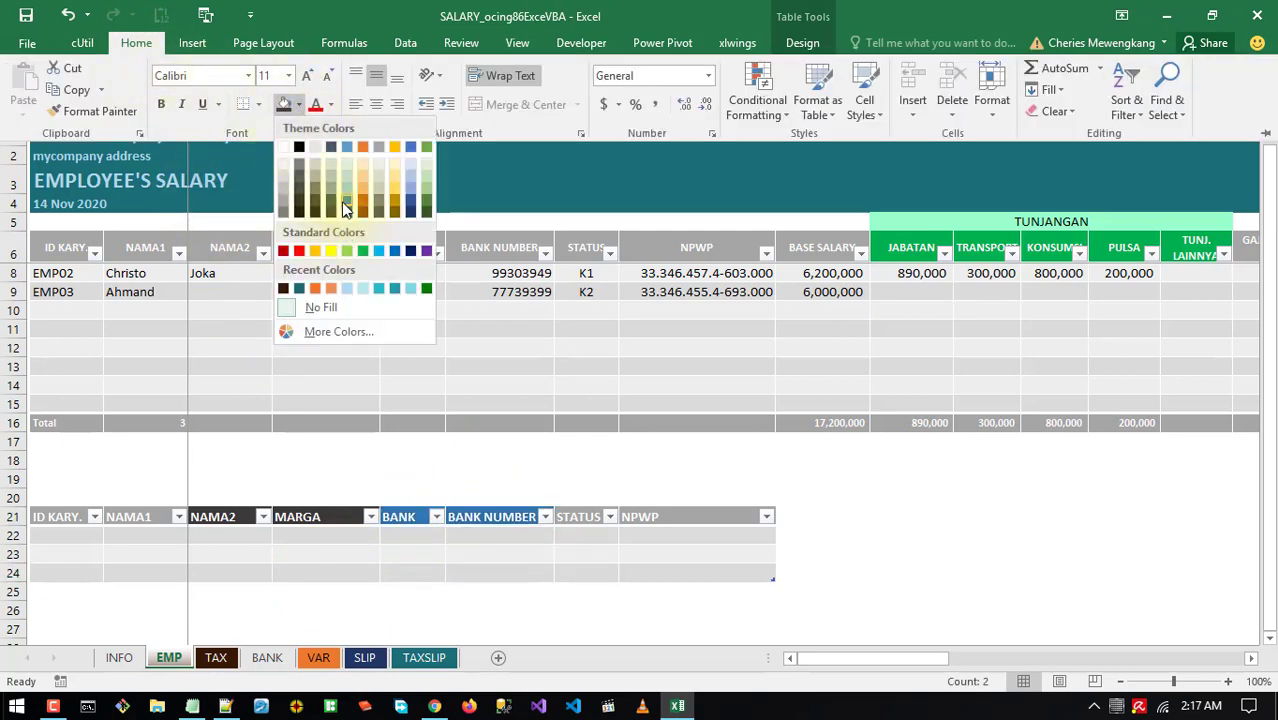
click(363, 250)
click(333, 549)
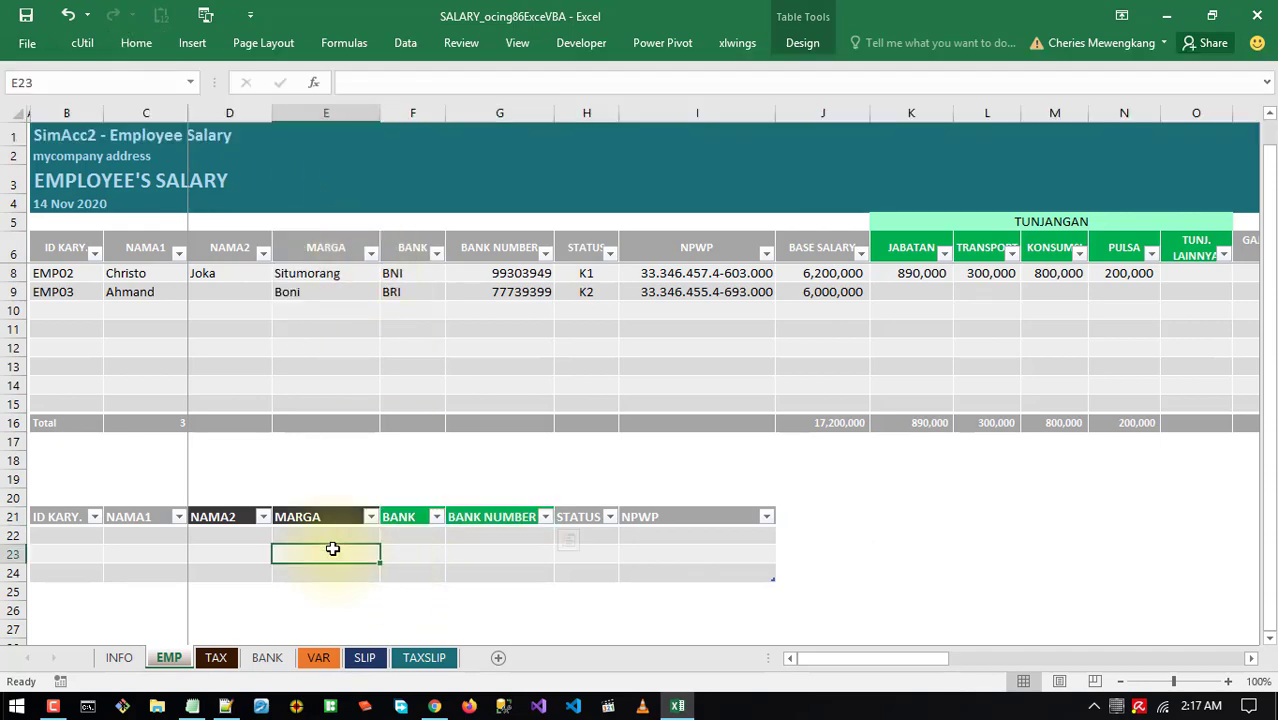
Delete rows 20 through 26.
drag(10, 497, 10, 610)
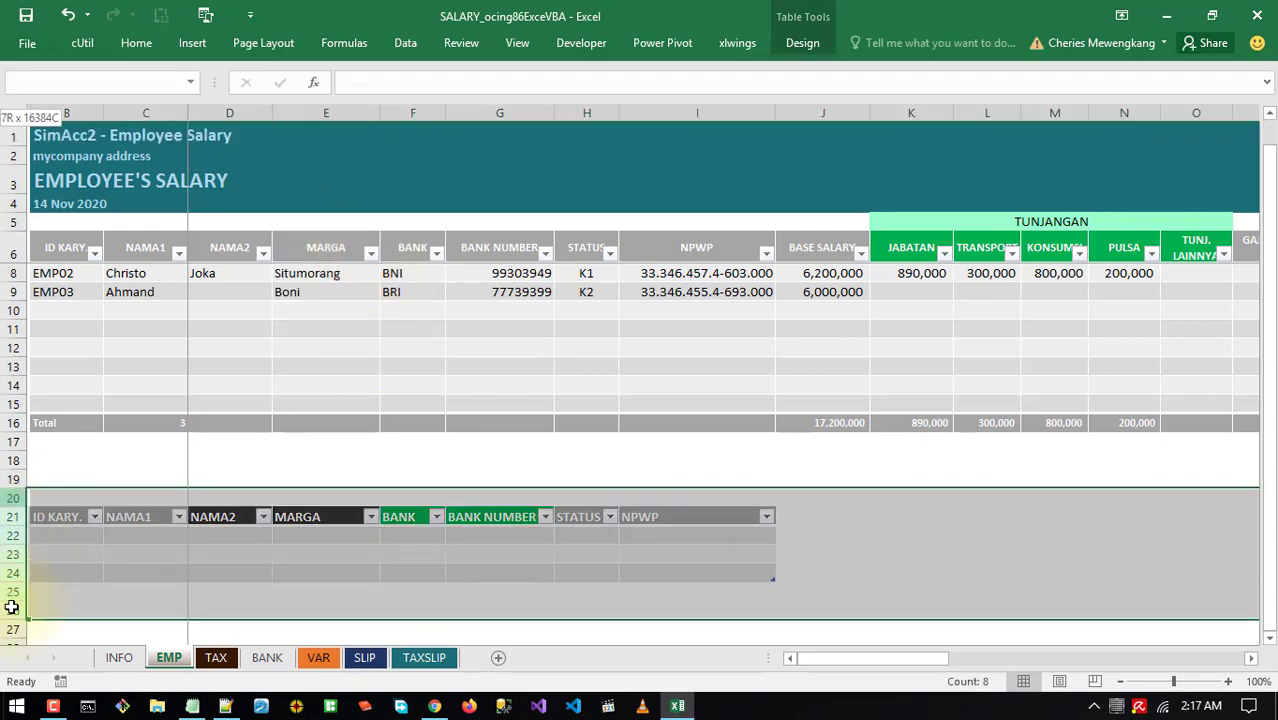
right_click(10, 565)
click(54, 430)
Inspect the TAX table and the BANK sheet's BERITA formula in D7, ending on VAR.
click(176, 461)
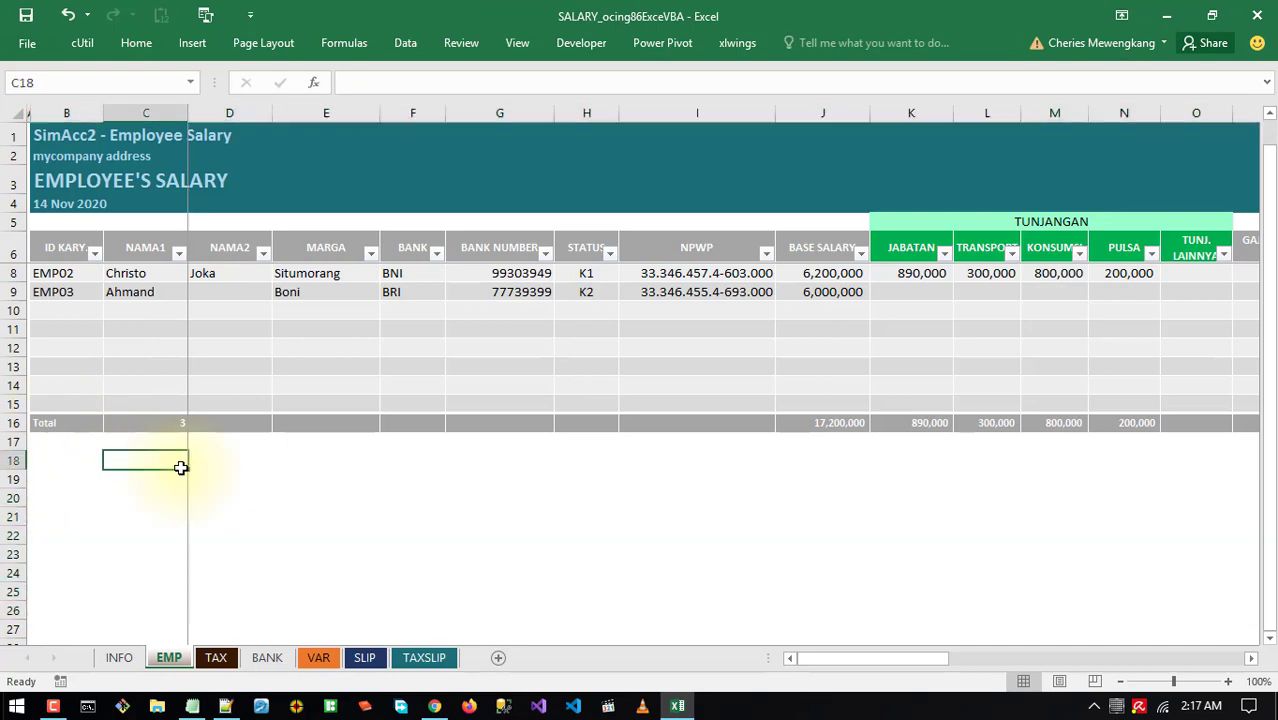
click(218, 660)
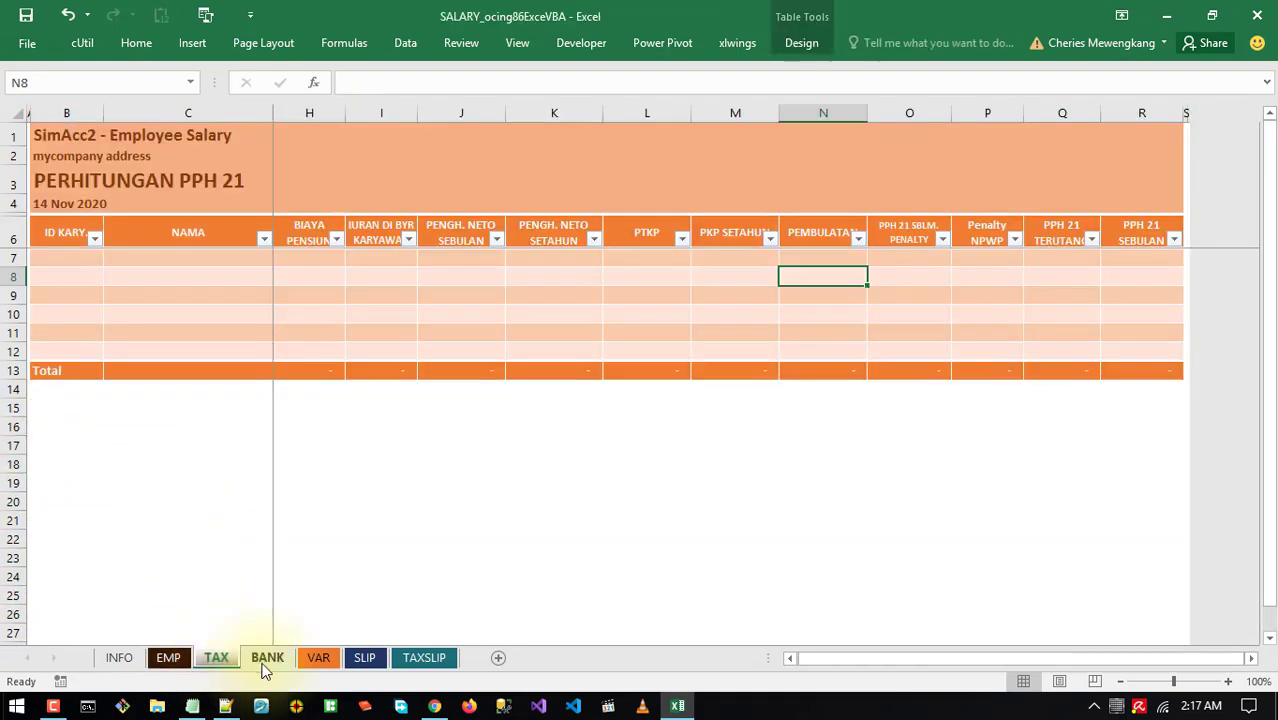
click(225, 334)
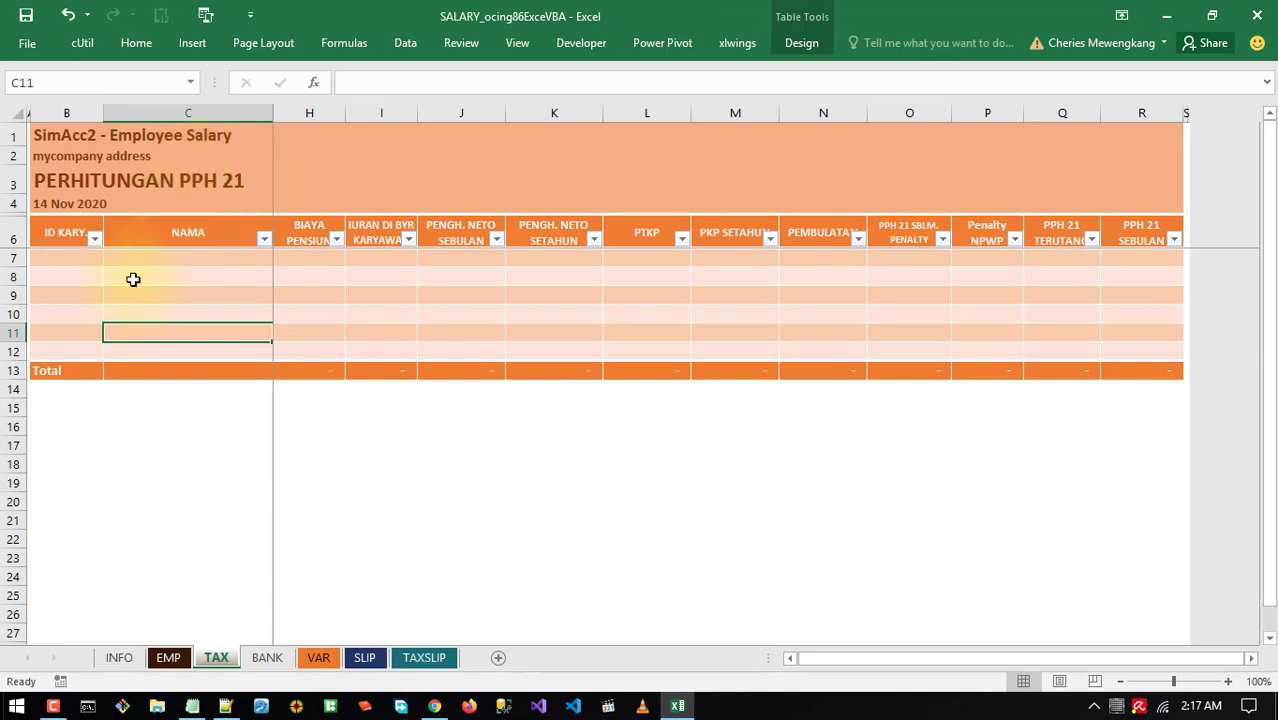
click(31, 214)
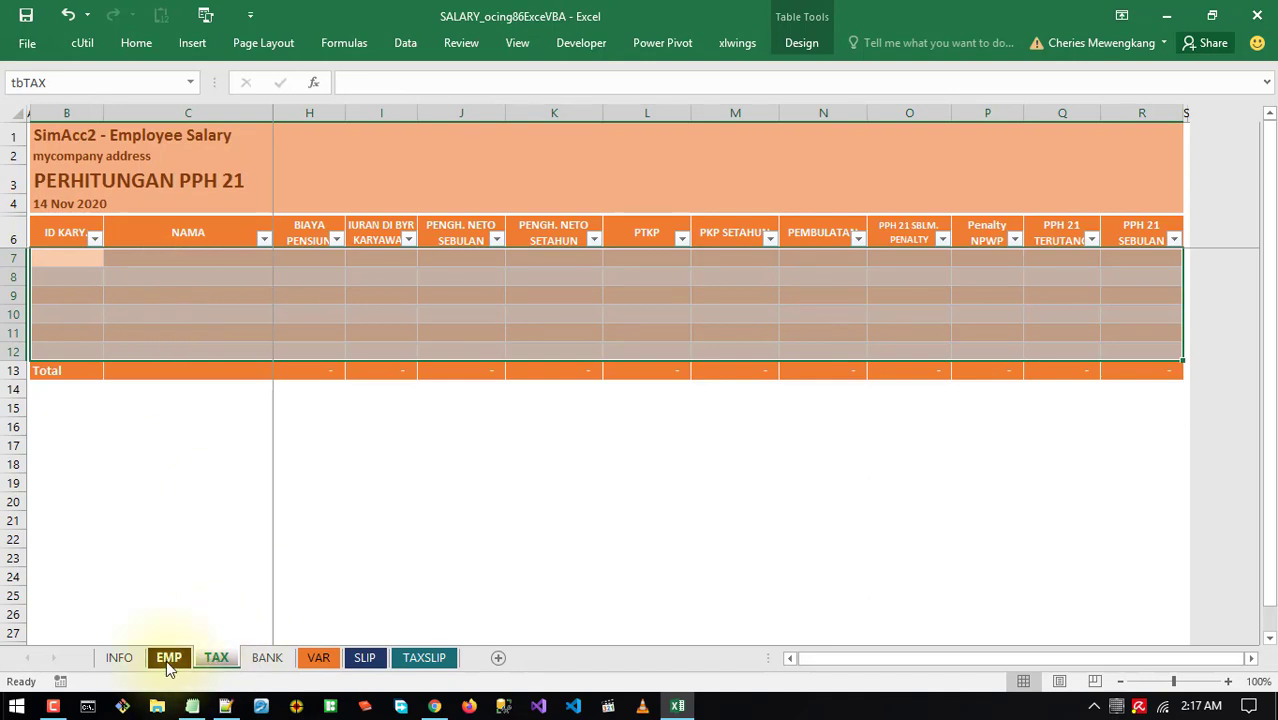
click(230, 295)
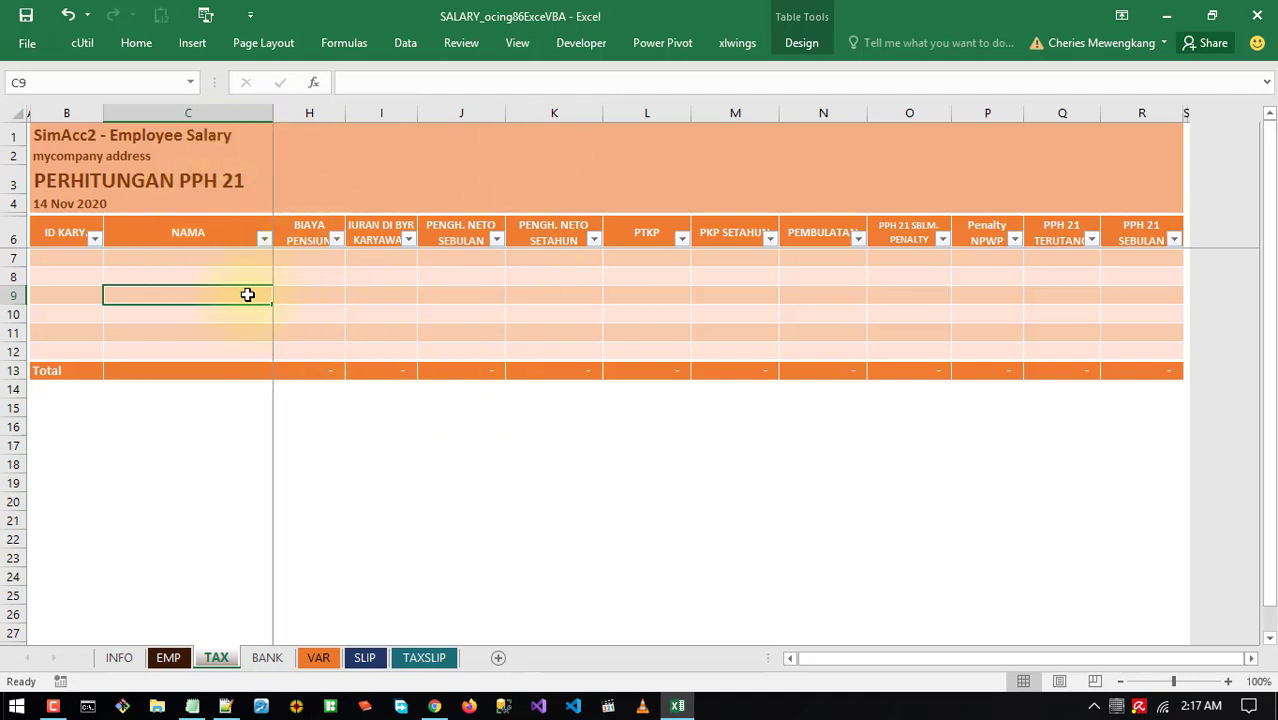
click(266, 657)
click(324, 311)
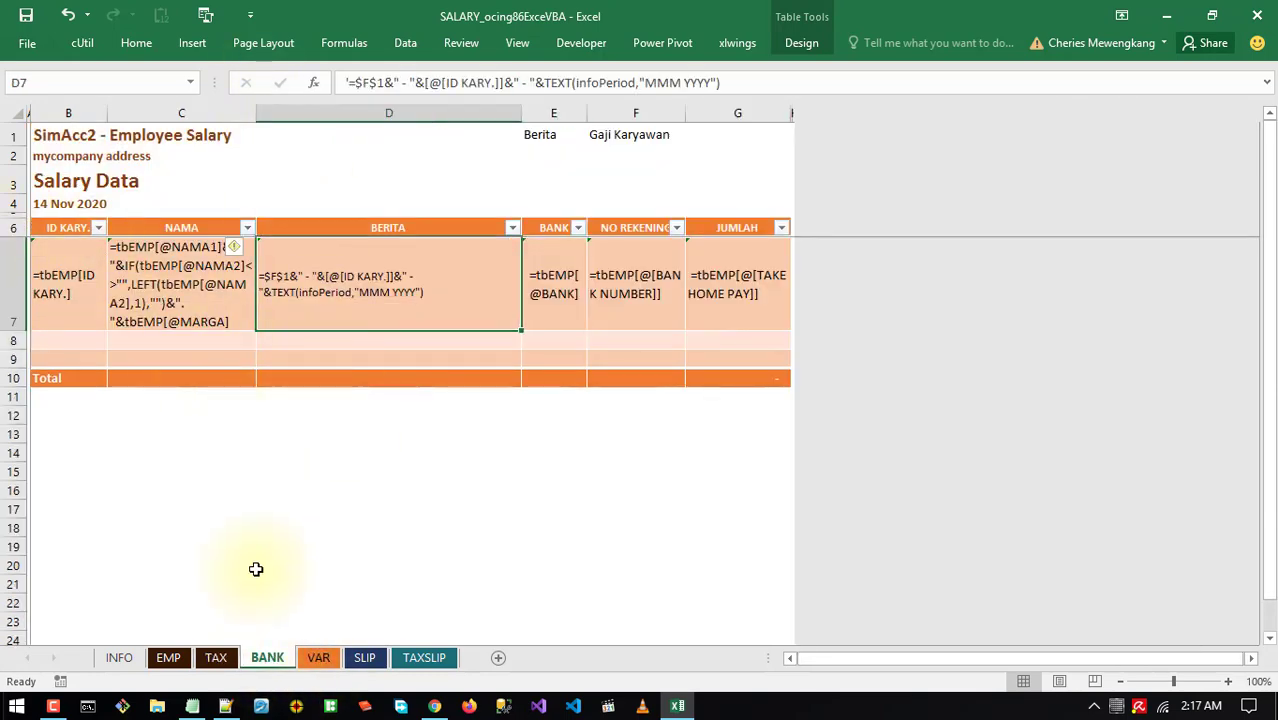
click(318, 657)
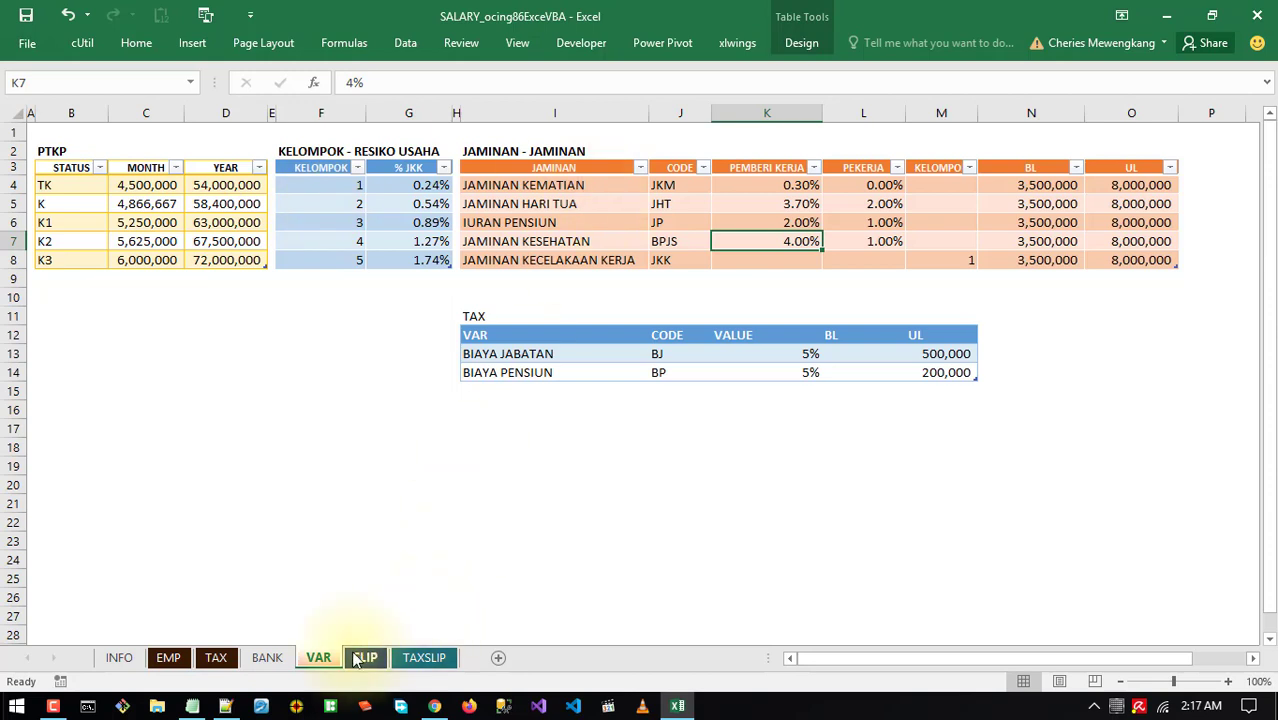
Switch between the SLIP and INFO sheets and check the formulas behind the slip's allowances.
click(363, 657)
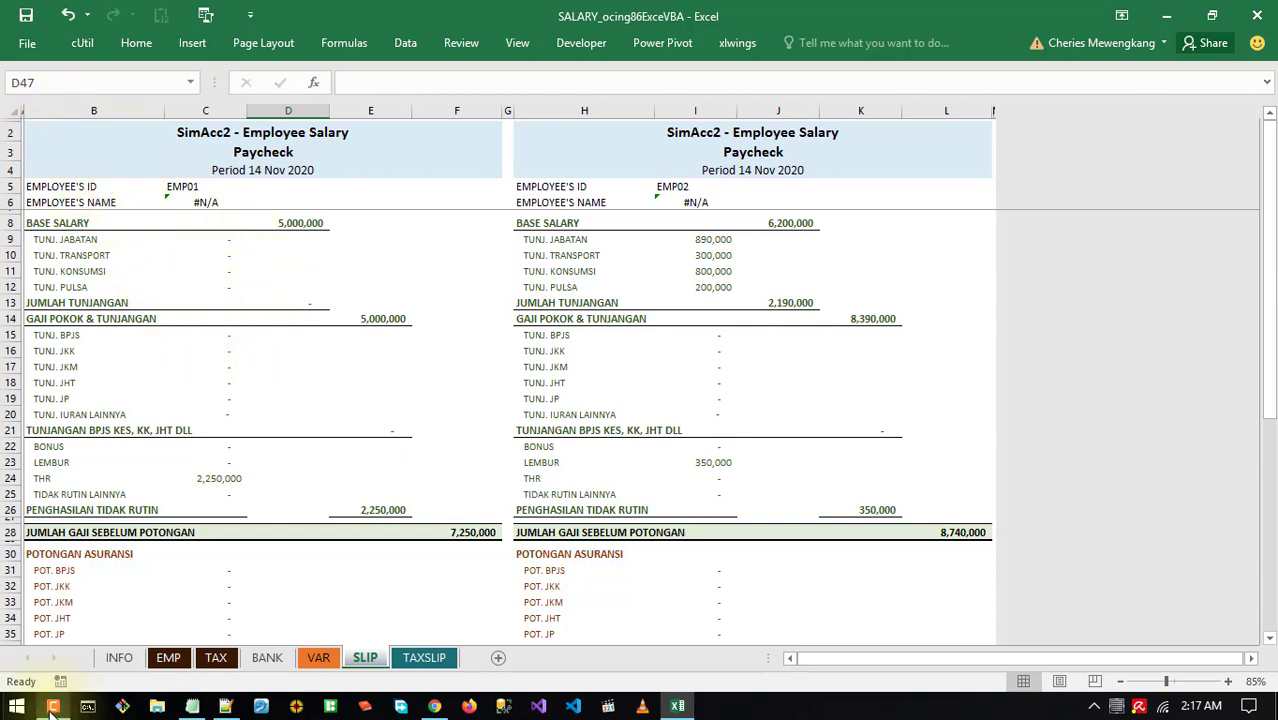
click(119, 657)
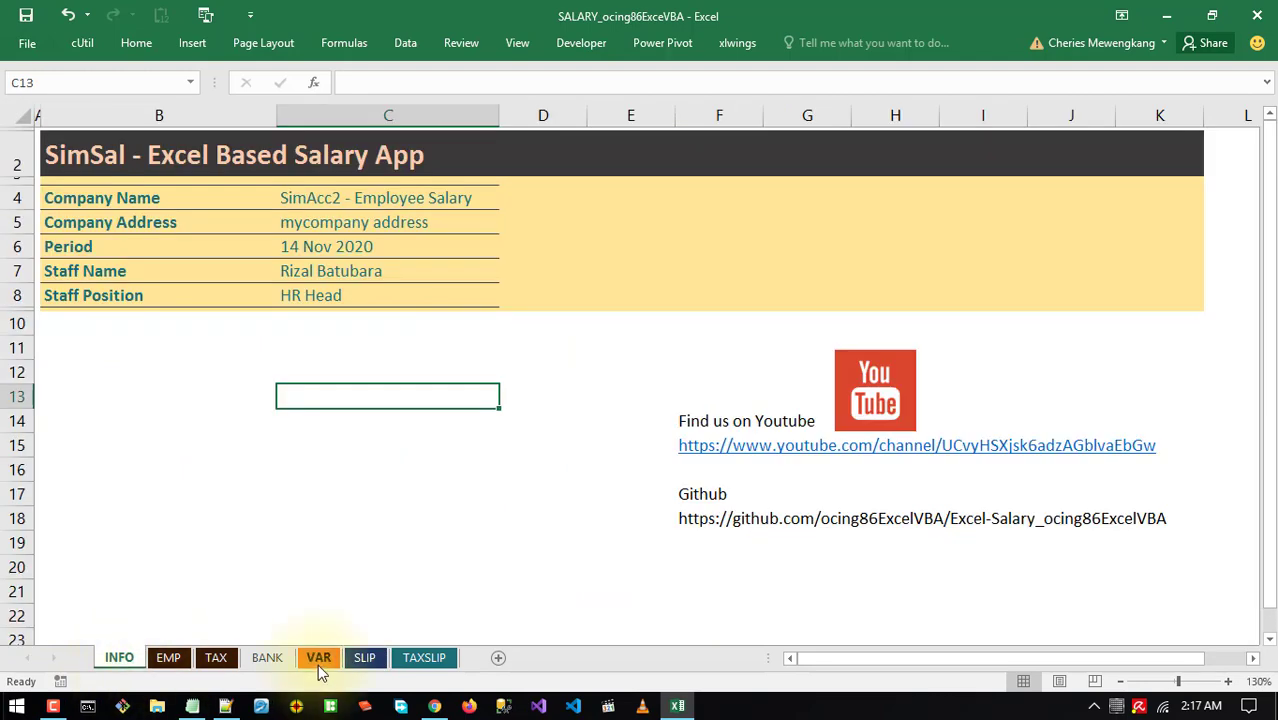
click(318, 658)
click(366, 658)
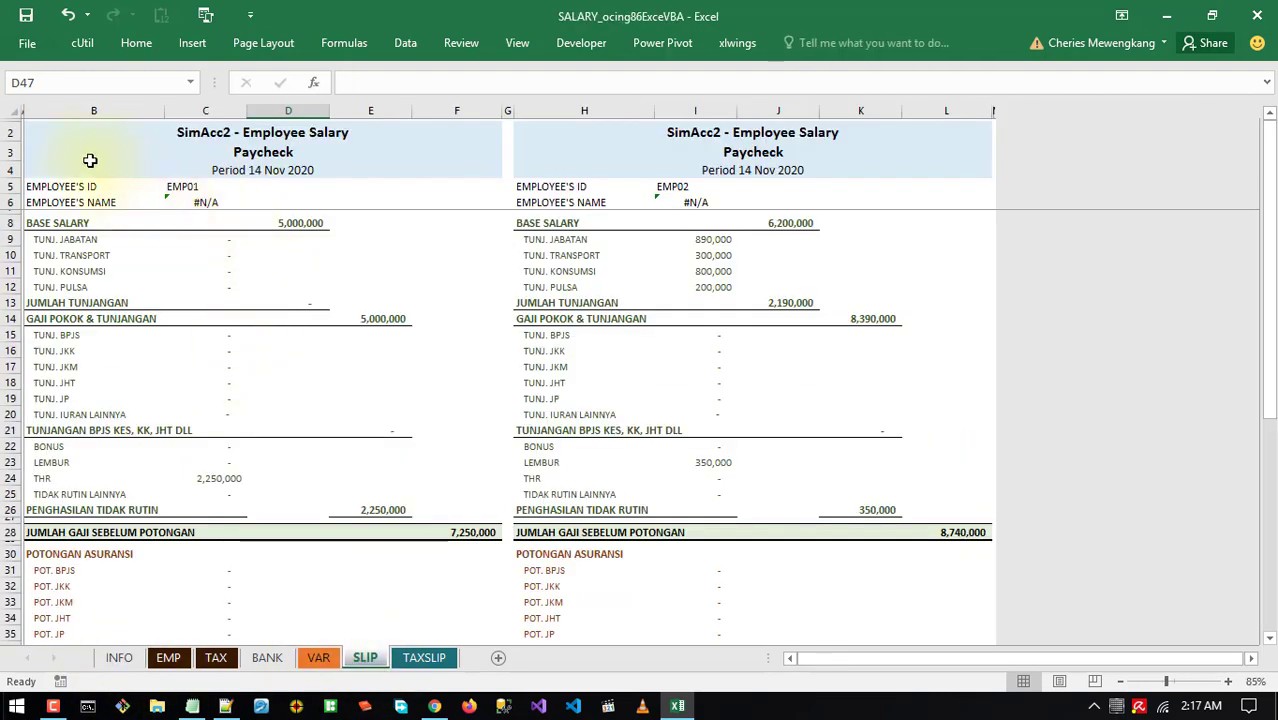
mouse_move(164, 110)
mouse_down()
mouse_move(111, 158)
mouse_move(74, 157)
mouse_move(77, 168)
mouse_up()
click(95, 239)
click(186, 268)
Select the BASE SALARY, JUMLAH TUNJANGAN, GAJI POKOK & TUNJANGAN and TUNJANGAN BPJS rows, then go to INFO.
drag(30, 222, 300, 221)
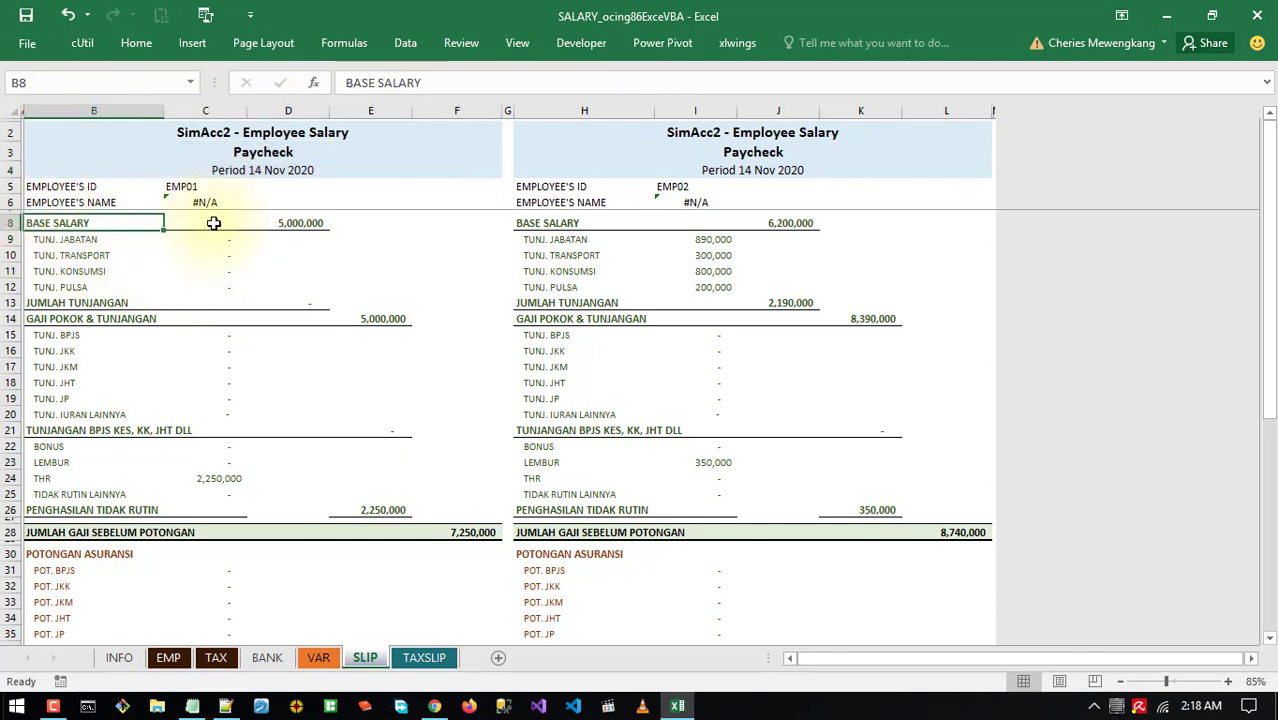
drag(33, 305, 300, 305)
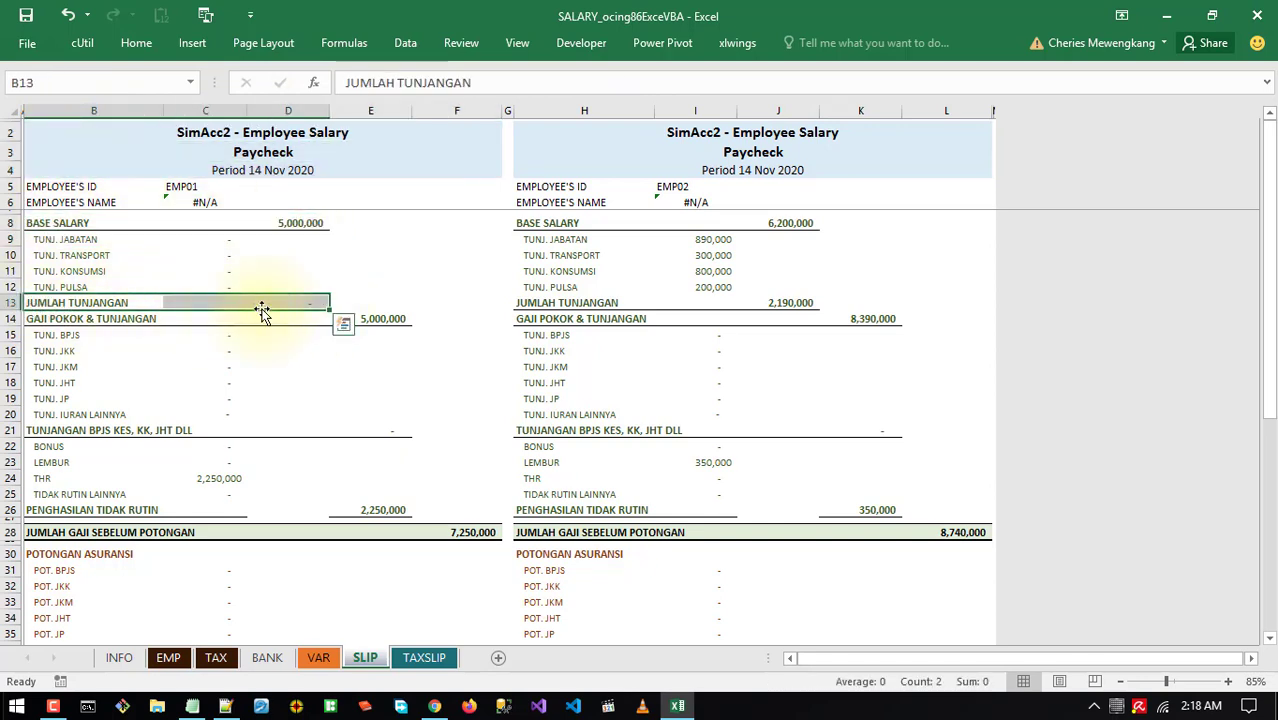
drag(40, 319, 370, 320)
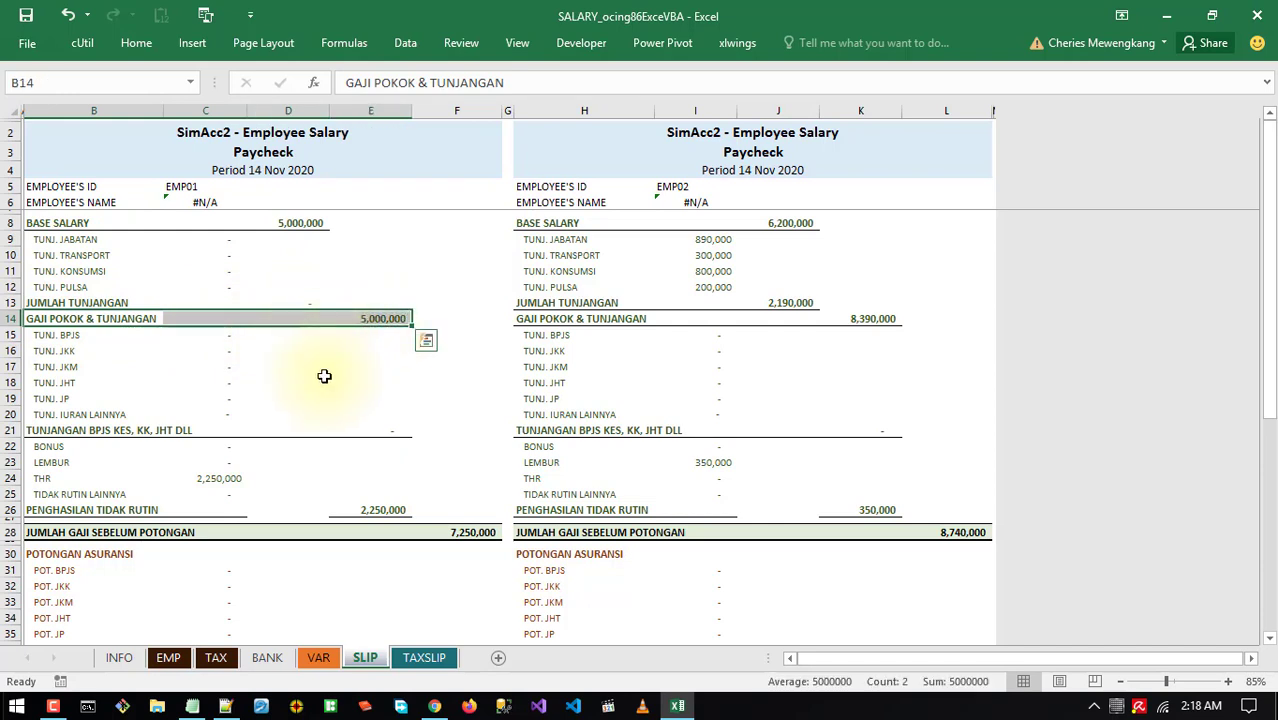
click(100, 430)
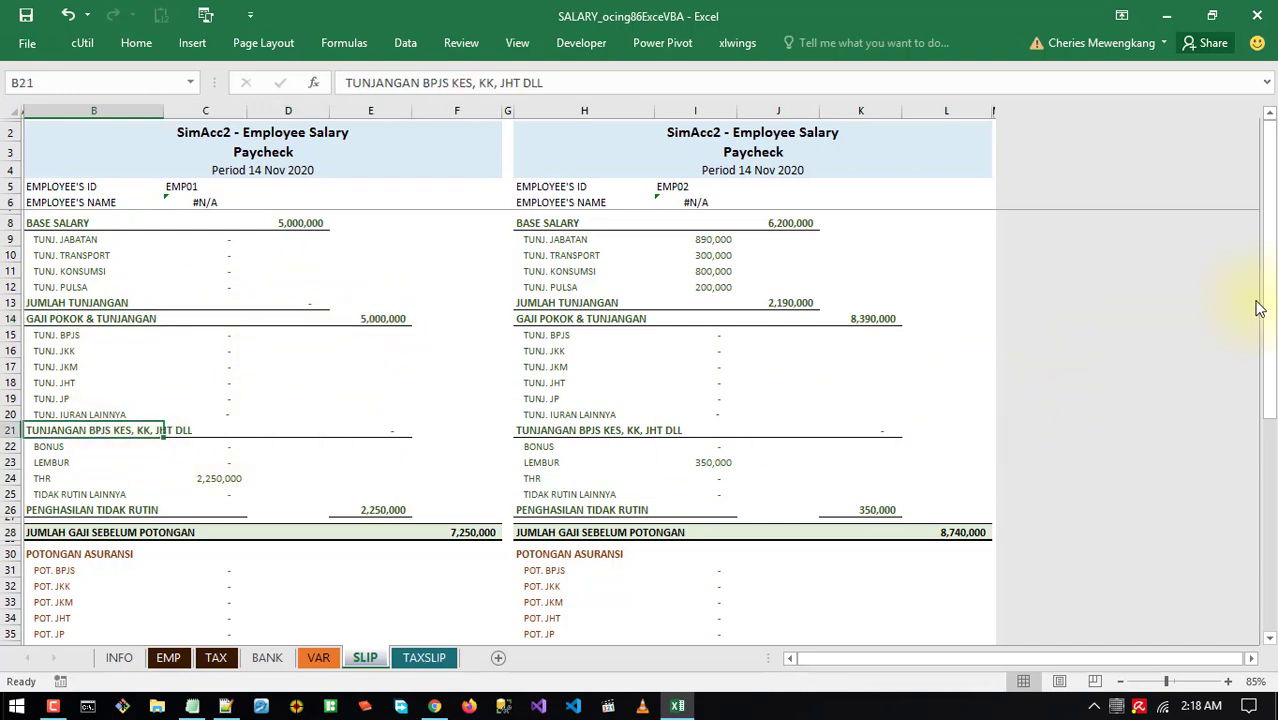
mouse_move(1259, 308)
mouse_down()
mouse_move(1266, 440)
mouse_move(1263, 300)
mouse_up()
click(138, 660)
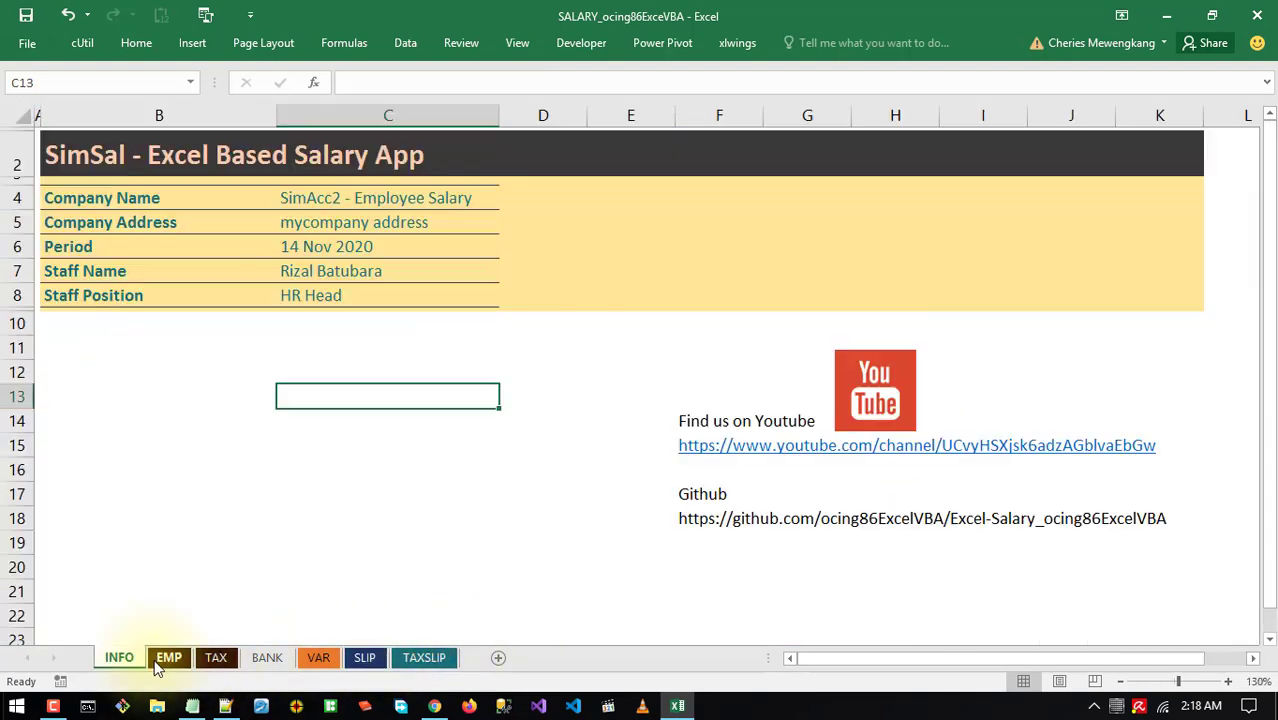
On the EMP sheet, move through the table's first empty row to the NPWP column.
click(165, 660)
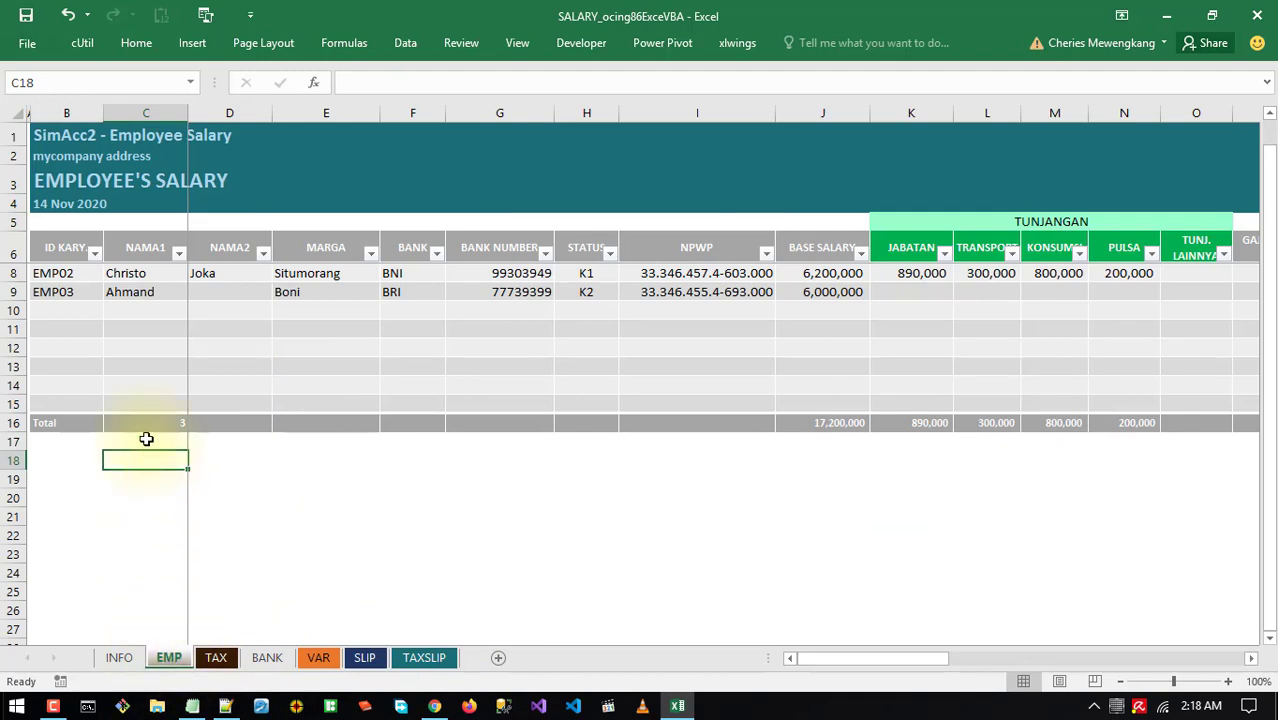
click(165, 311)
key(Right)
key(Right)
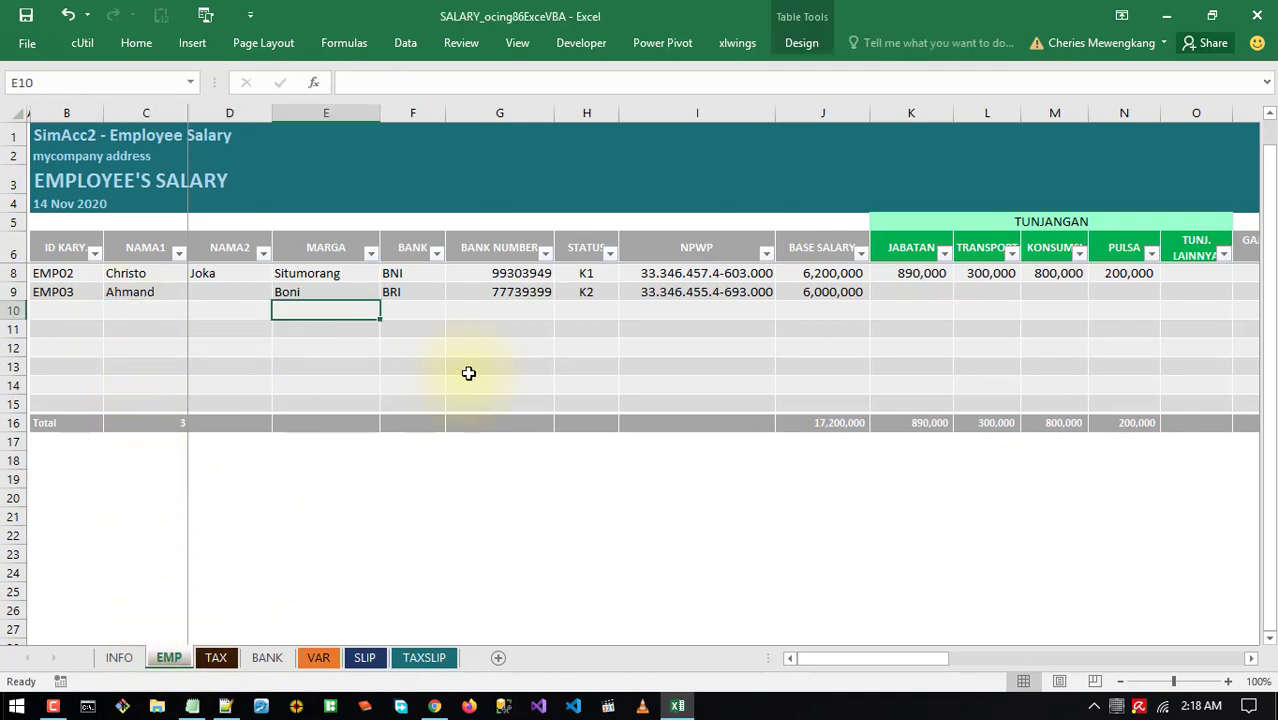
key(Right)
key(Right)
key(Right)
key(Right)
key(Right)
key(Right)
key(Right)
key(Right)
key(Right)
key(Right)
key(Right)
key(Right)
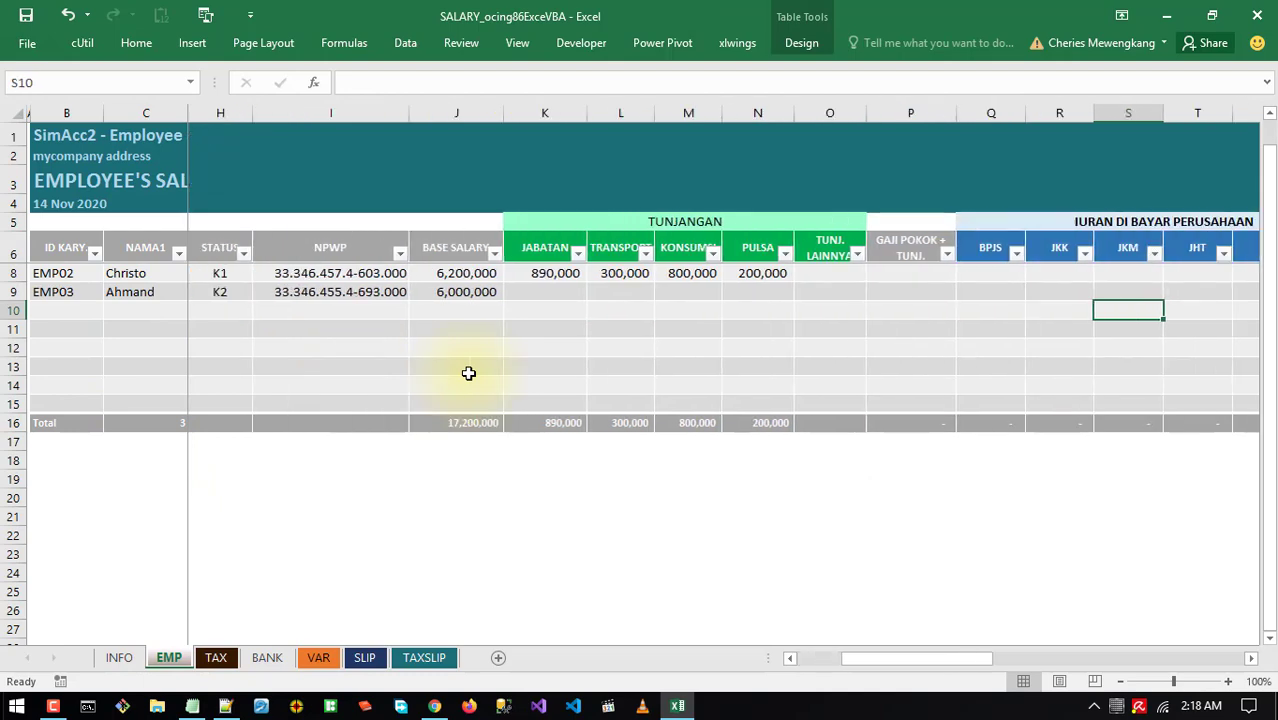
key(Right)
key(Right)
key(Right)
key(Left)
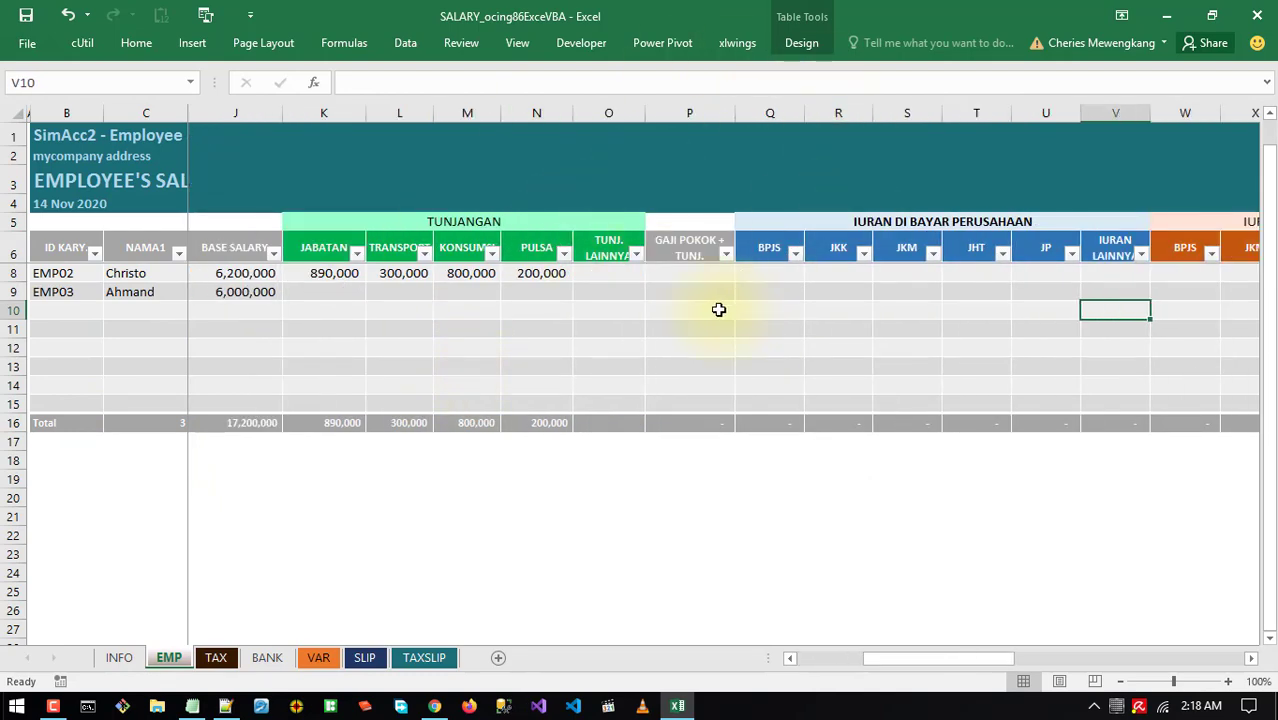
key(Left)
key(Left)
key(Left)
key(Left)
key(Left)
key(Left)
key(Right)
key(Right)
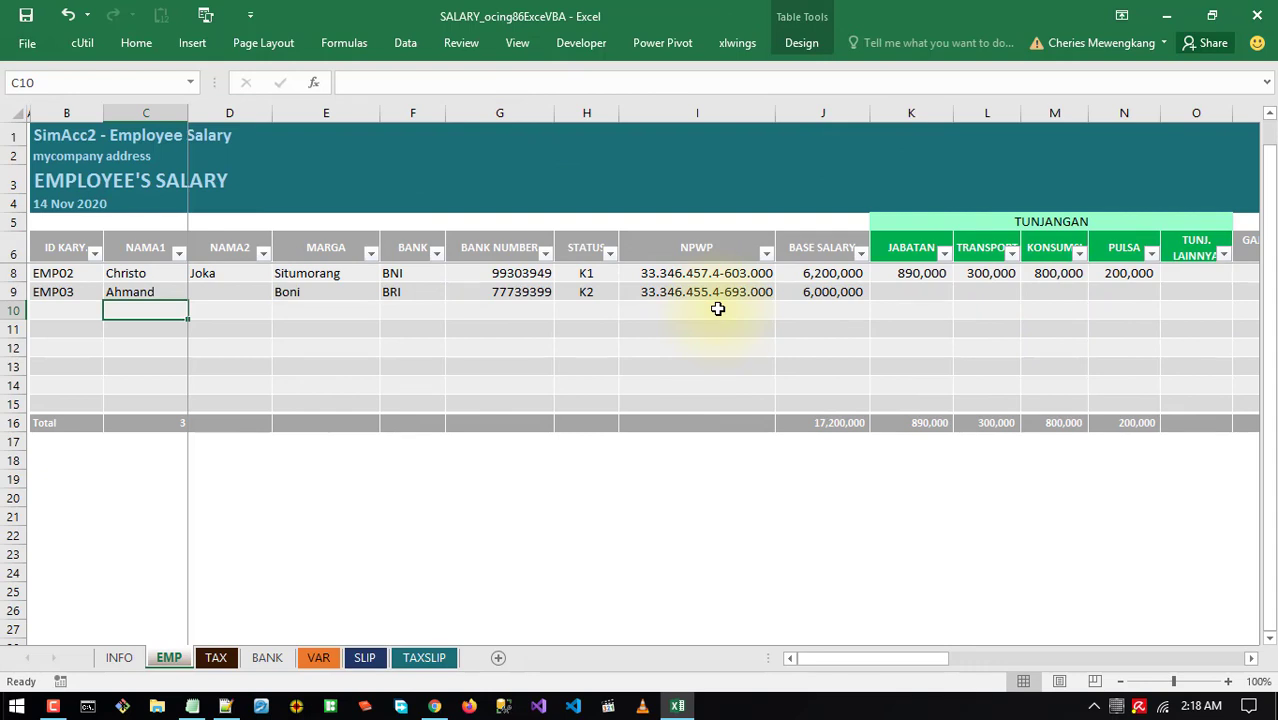
click(733, 308)
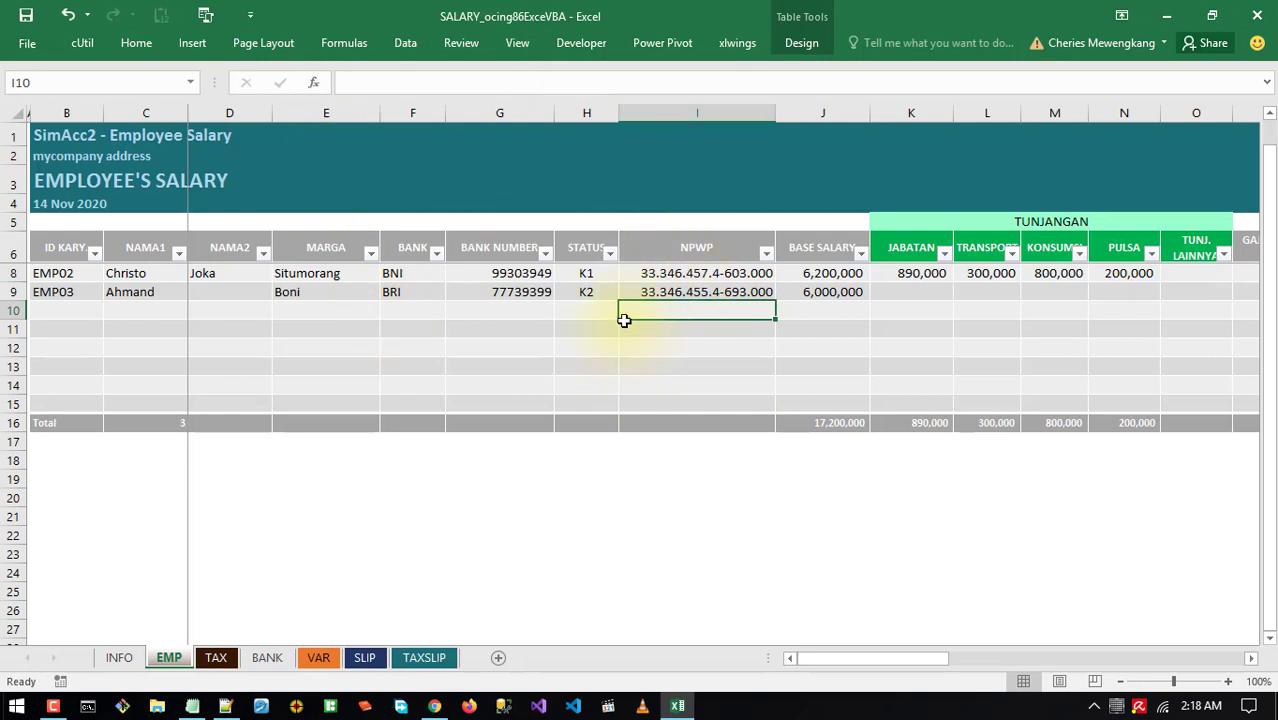
Save the workbook and select the empty GAJI POKOK + TUNJ. column, landing on its first cell.
click(12, 14)
click(24, 14)
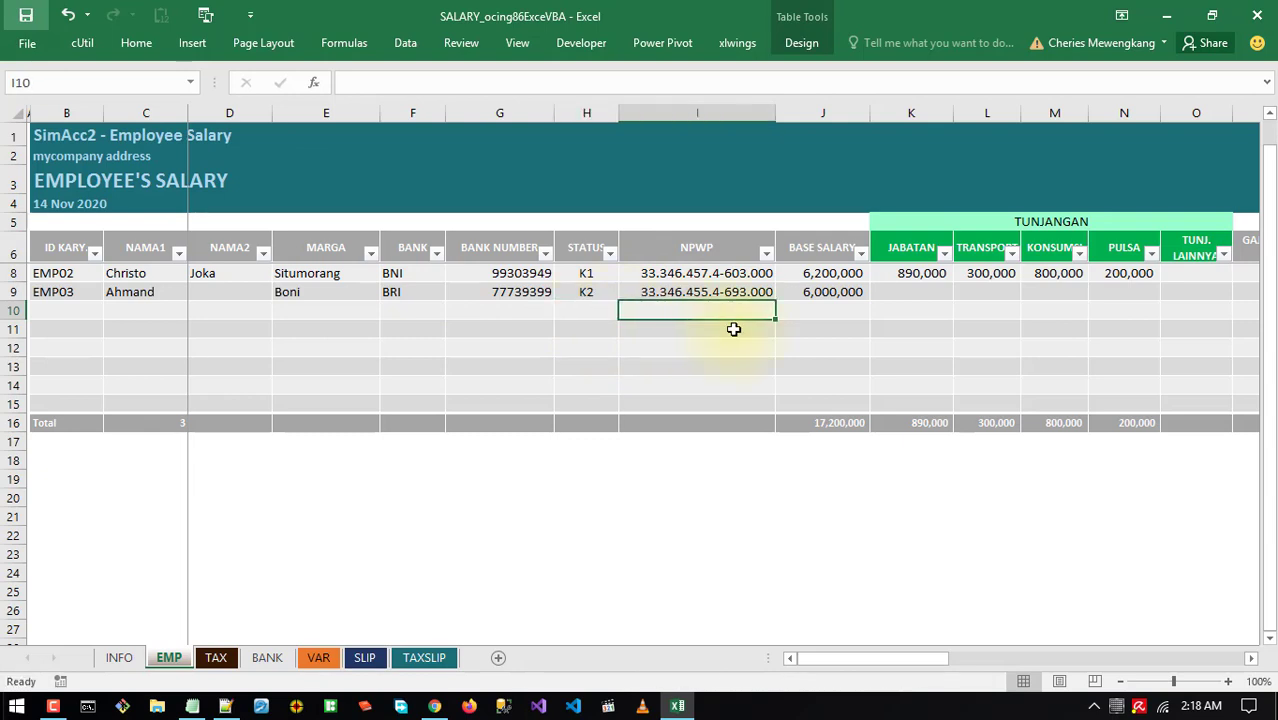
key(Right)
key(Right)
key(Right)
key(Right)
key(Right)
key(Right)
key(Right)
key(Right)
key(Right)
key(Right)
key(Right)
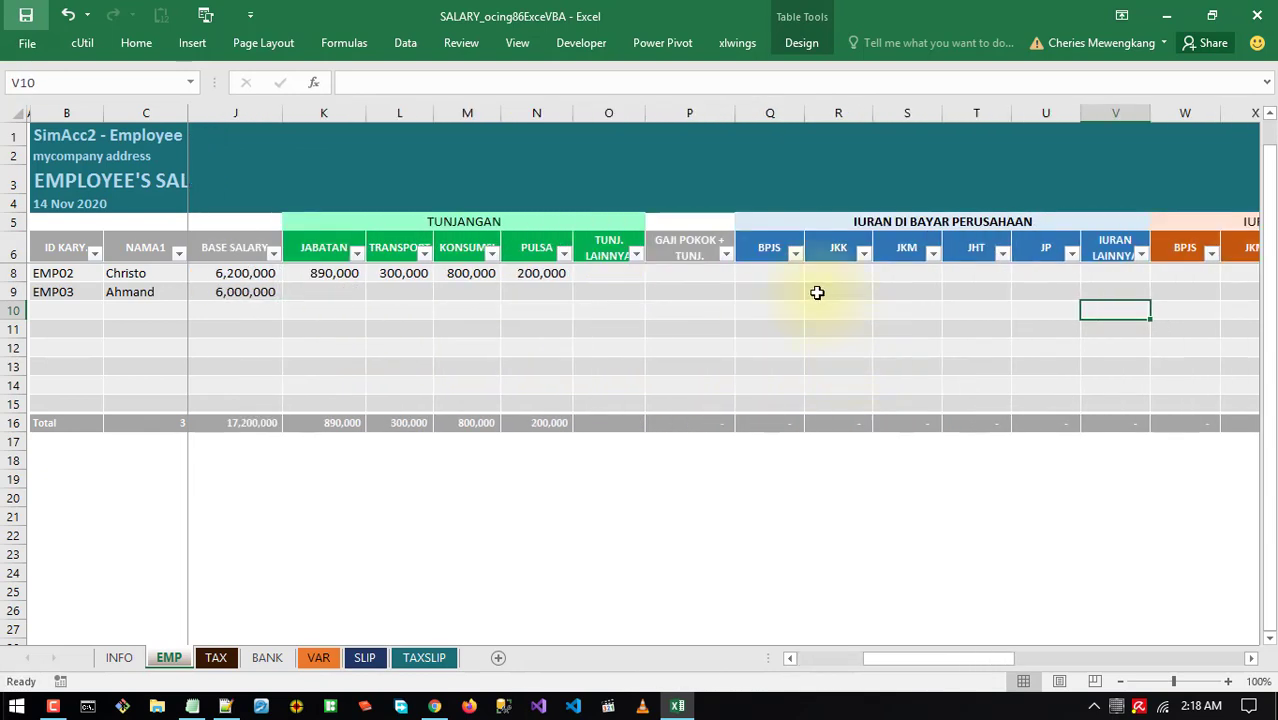
click(688, 285)
key(Up)
click(608, 276)
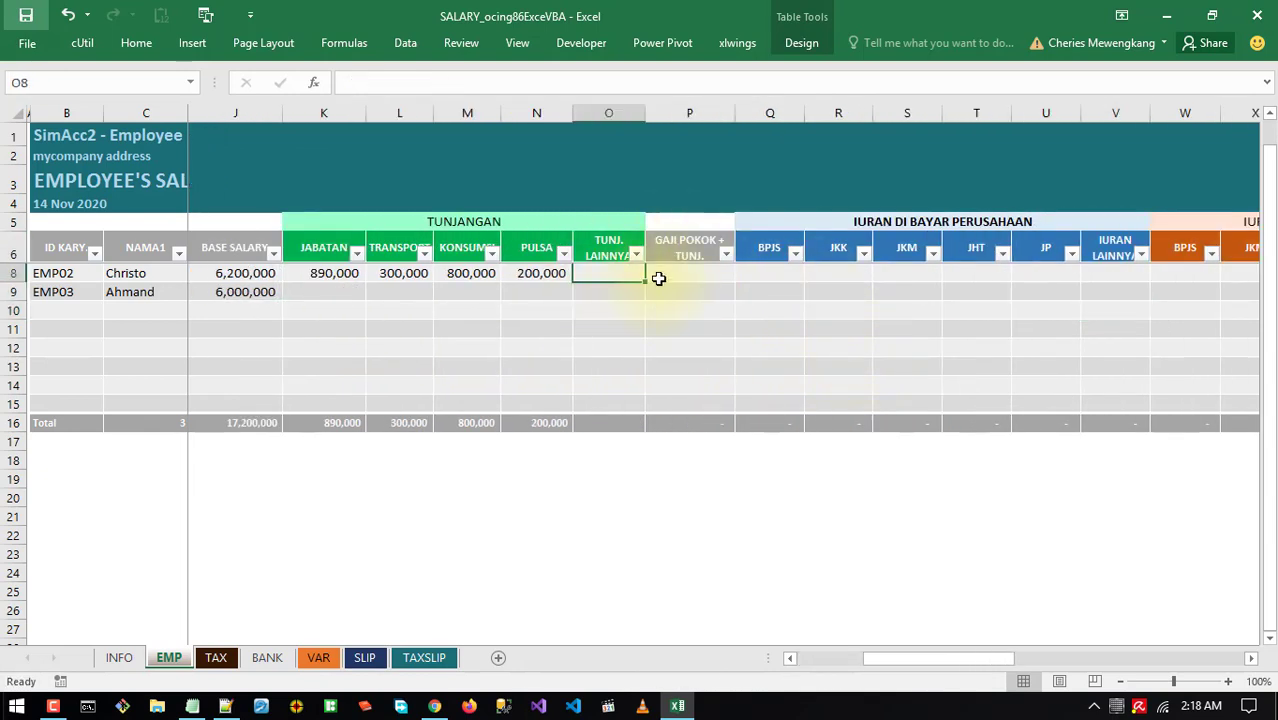
click(662, 250)
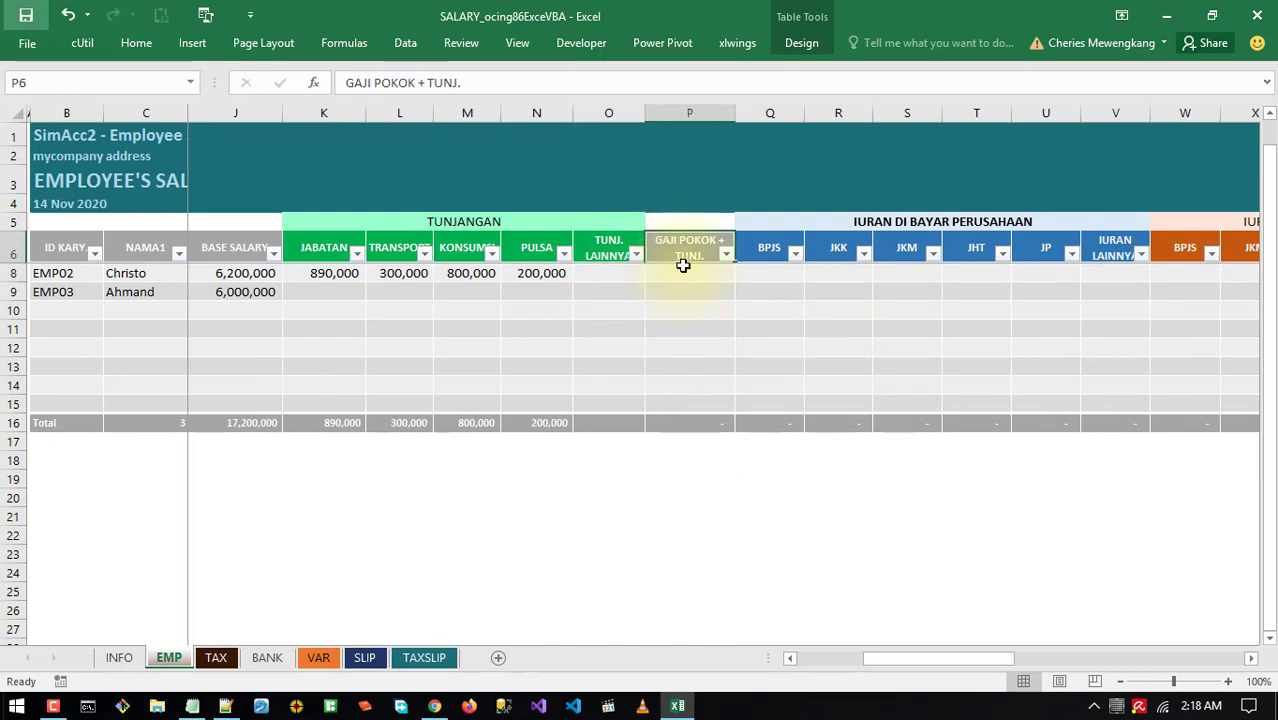
key(Down)
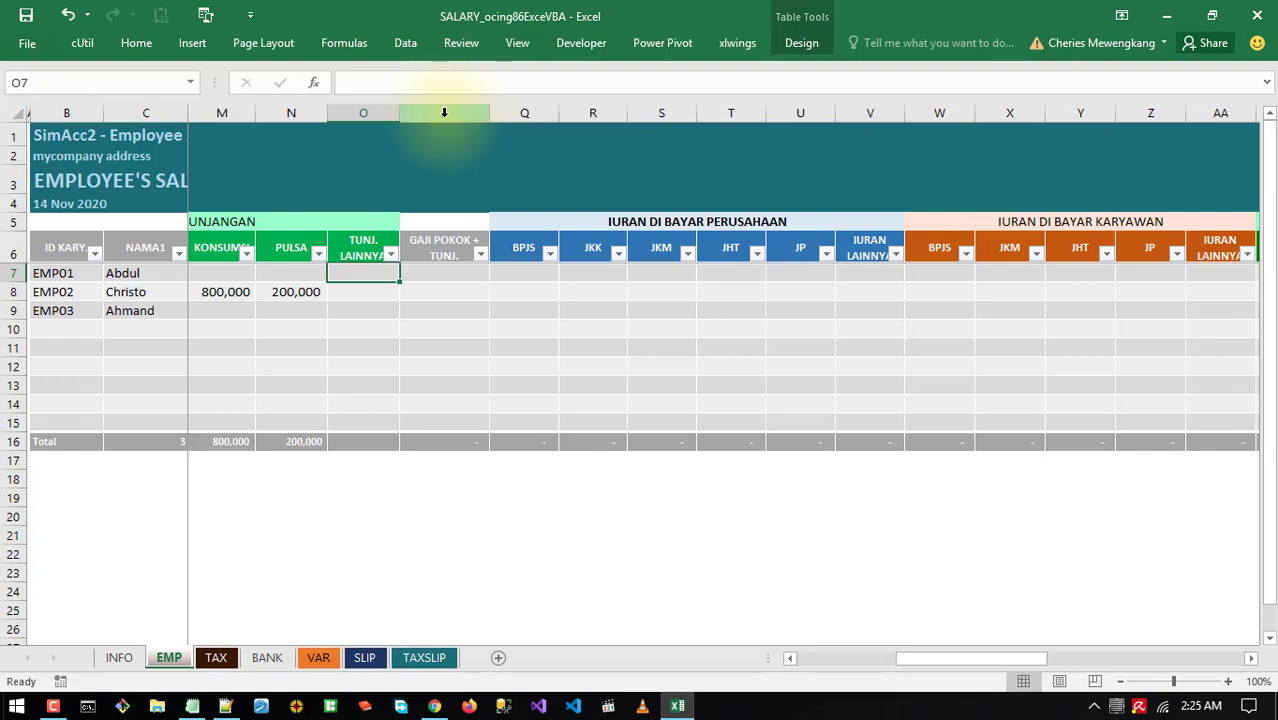
click(426, 277)
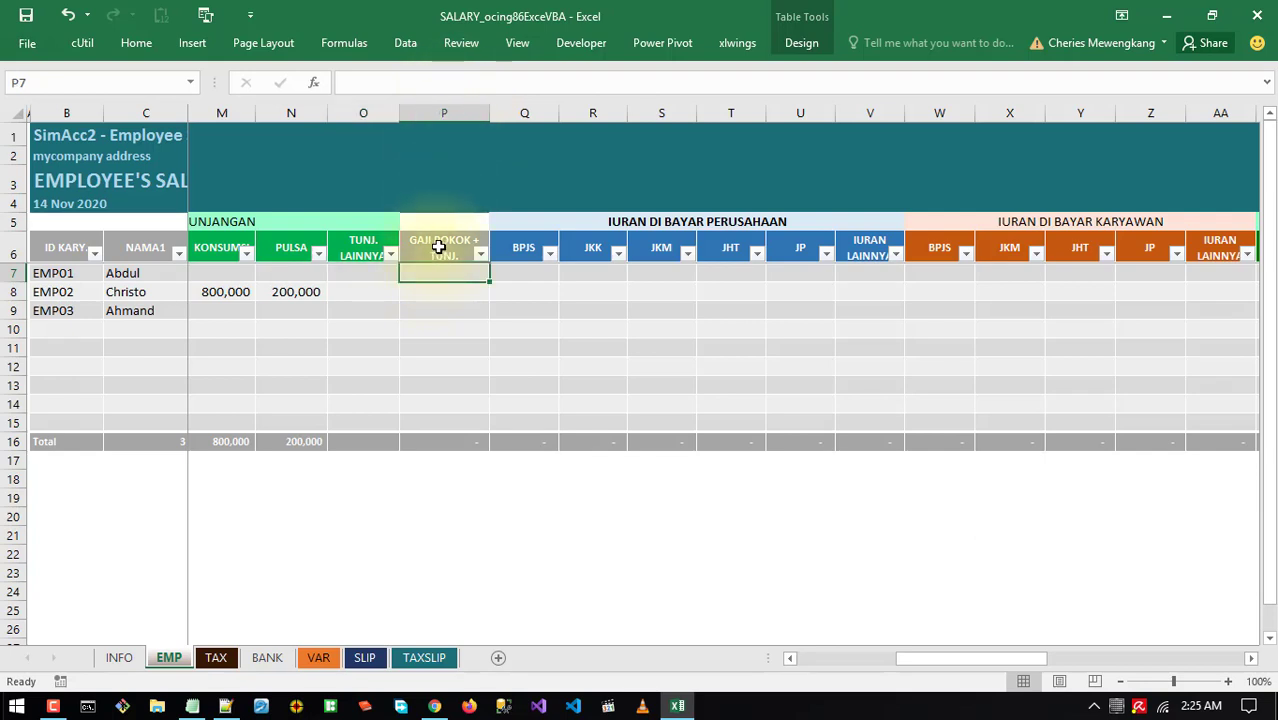
click(437, 247)
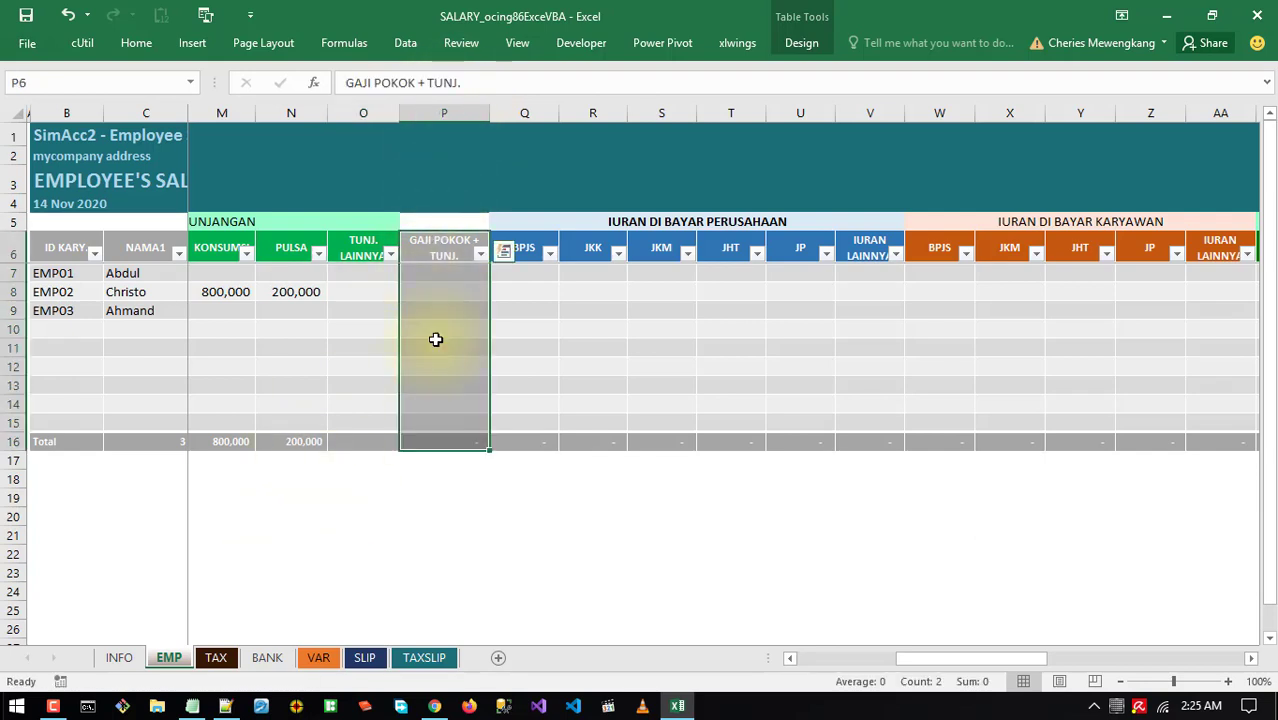
click(428, 274)
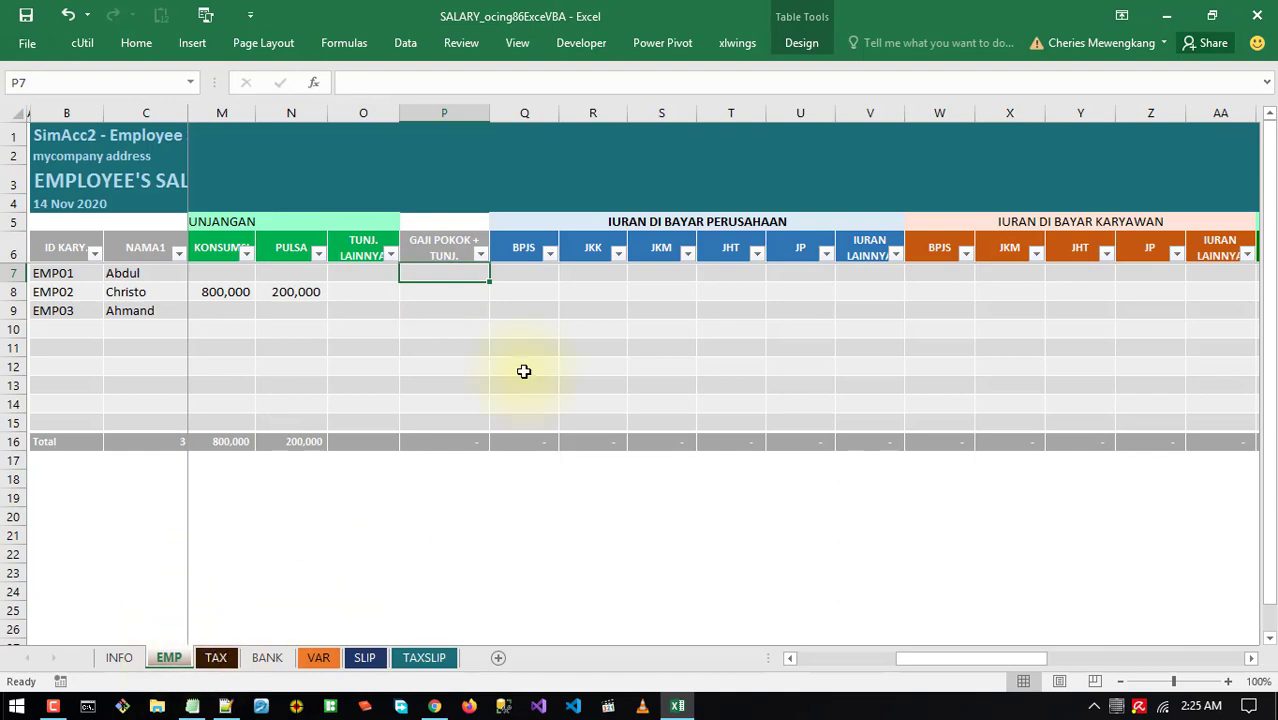
Select the GAJI POKOK + TUNJ. formula on line 4 of the 'new 2' notes.
click(226, 706)
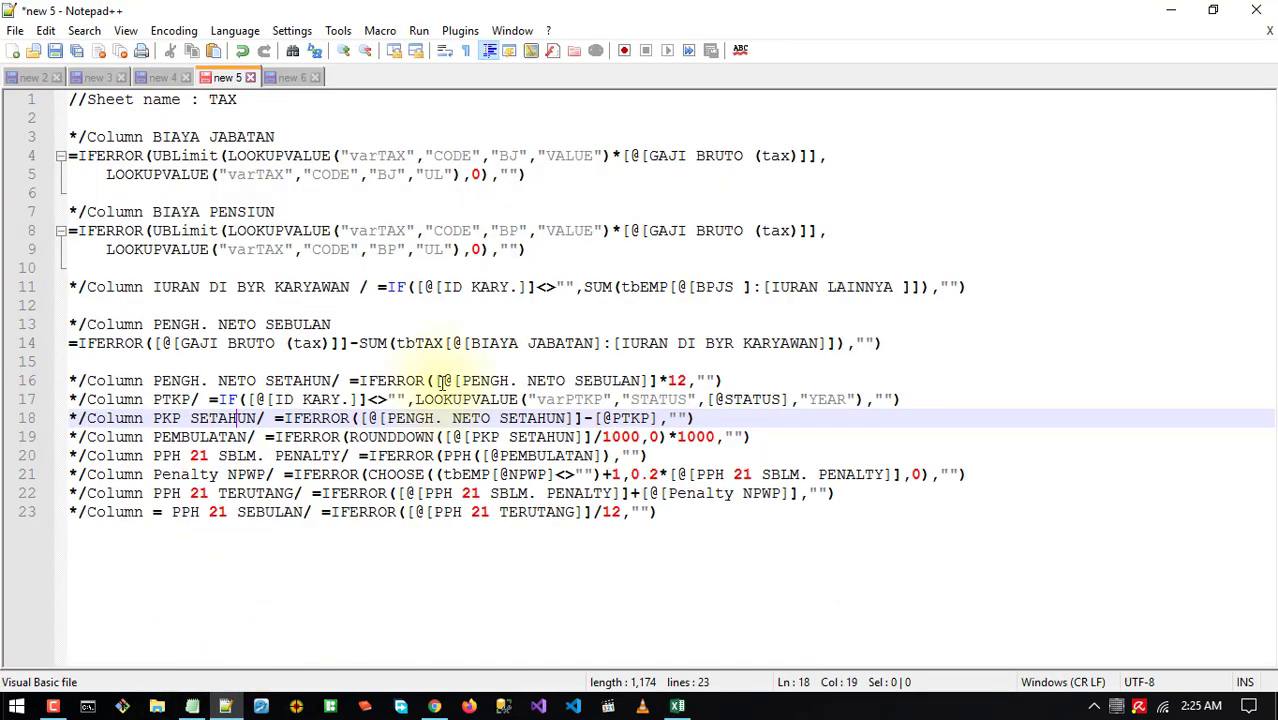
click(31, 80)
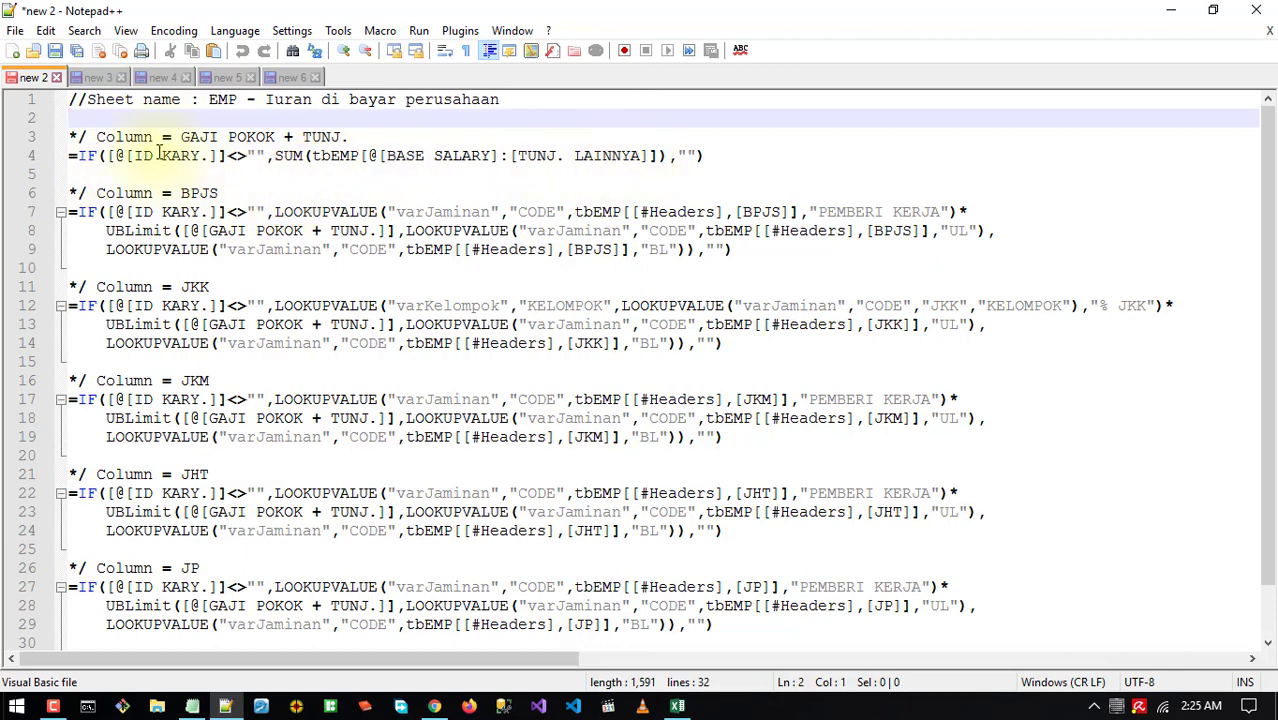
drag(70, 155, 716, 155)
key(ctrl+c)
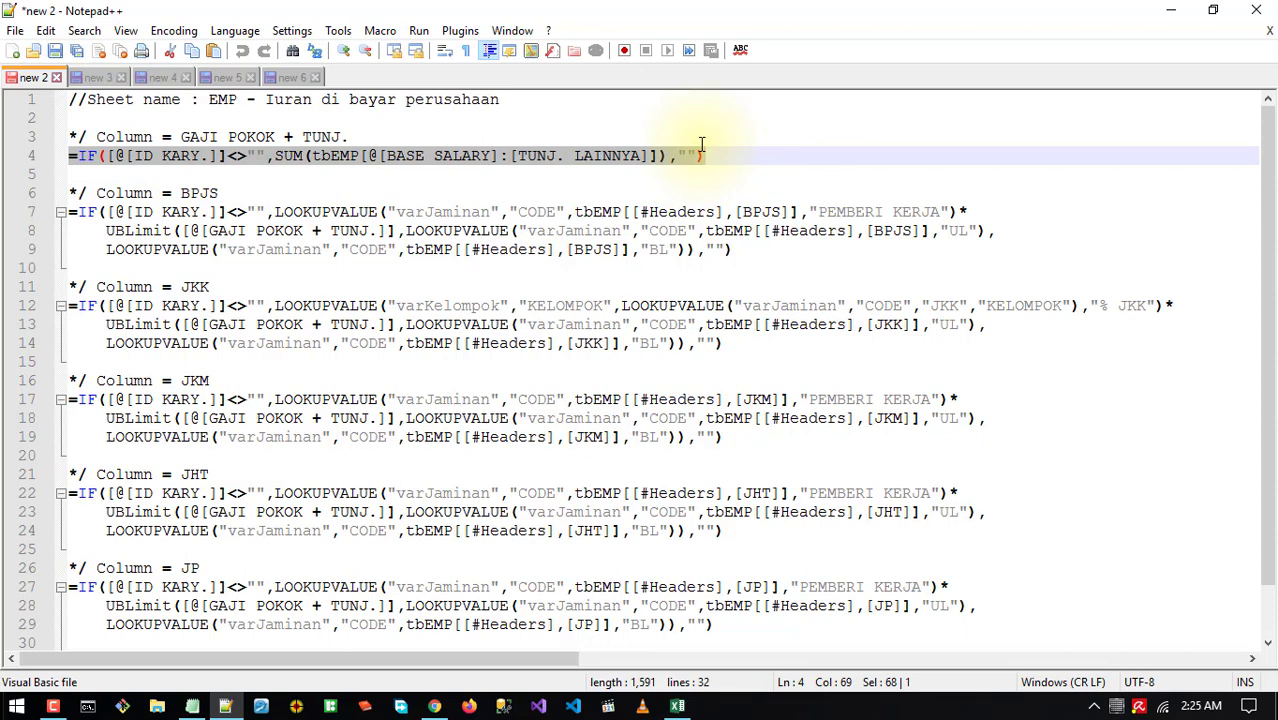
Paste the summing formula into P7 so GAJI POKOK + TUNJ. totals 19,390,000.
click(1170, 9)
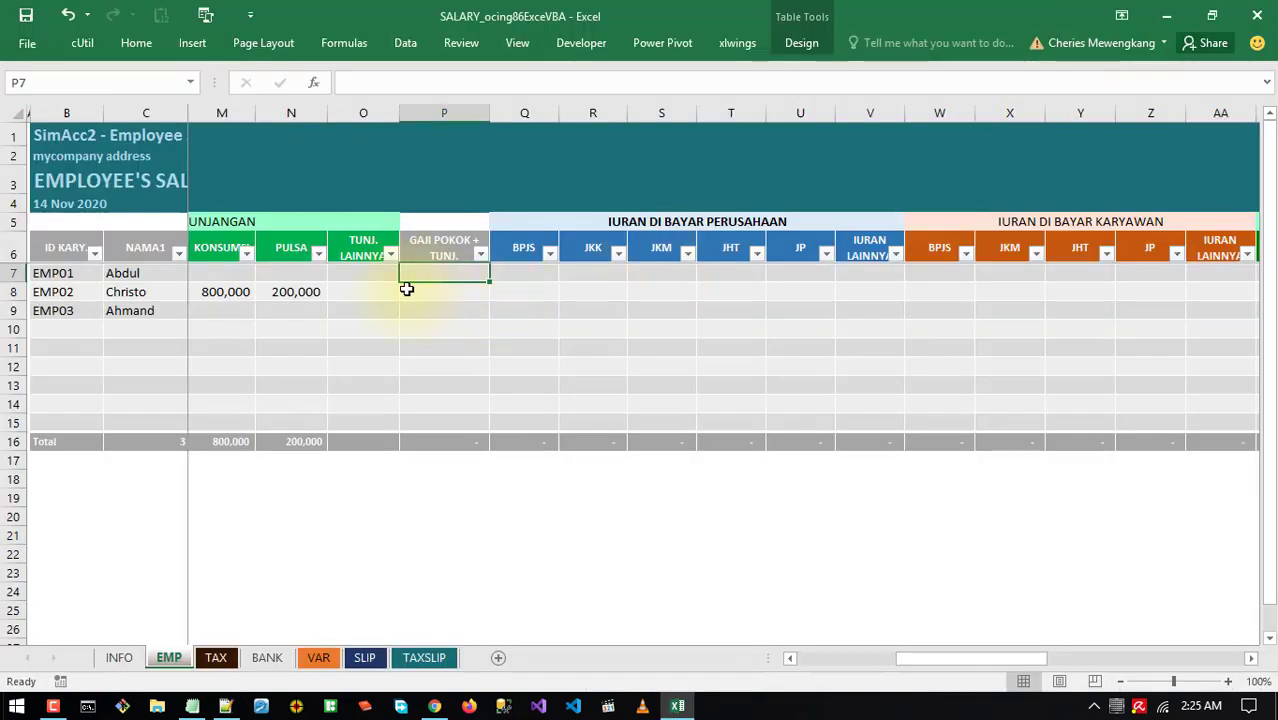
key(ctrl+v)
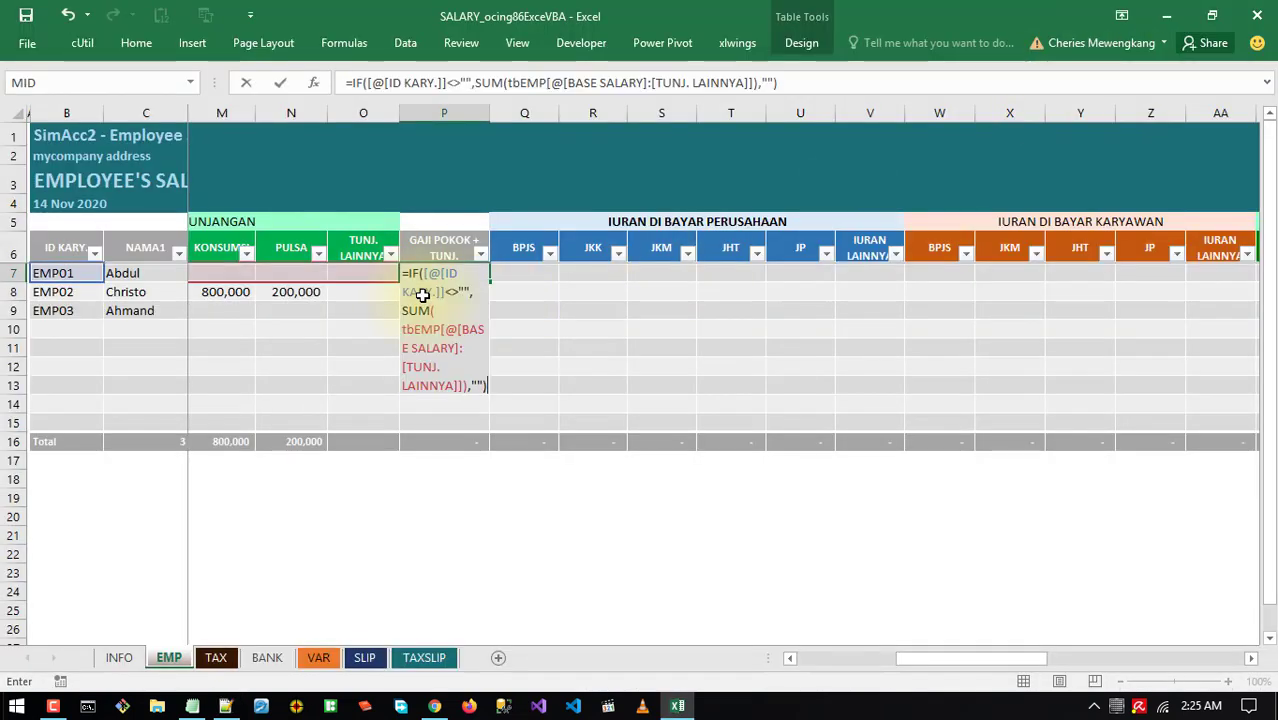
key(Return)
click(452, 387)
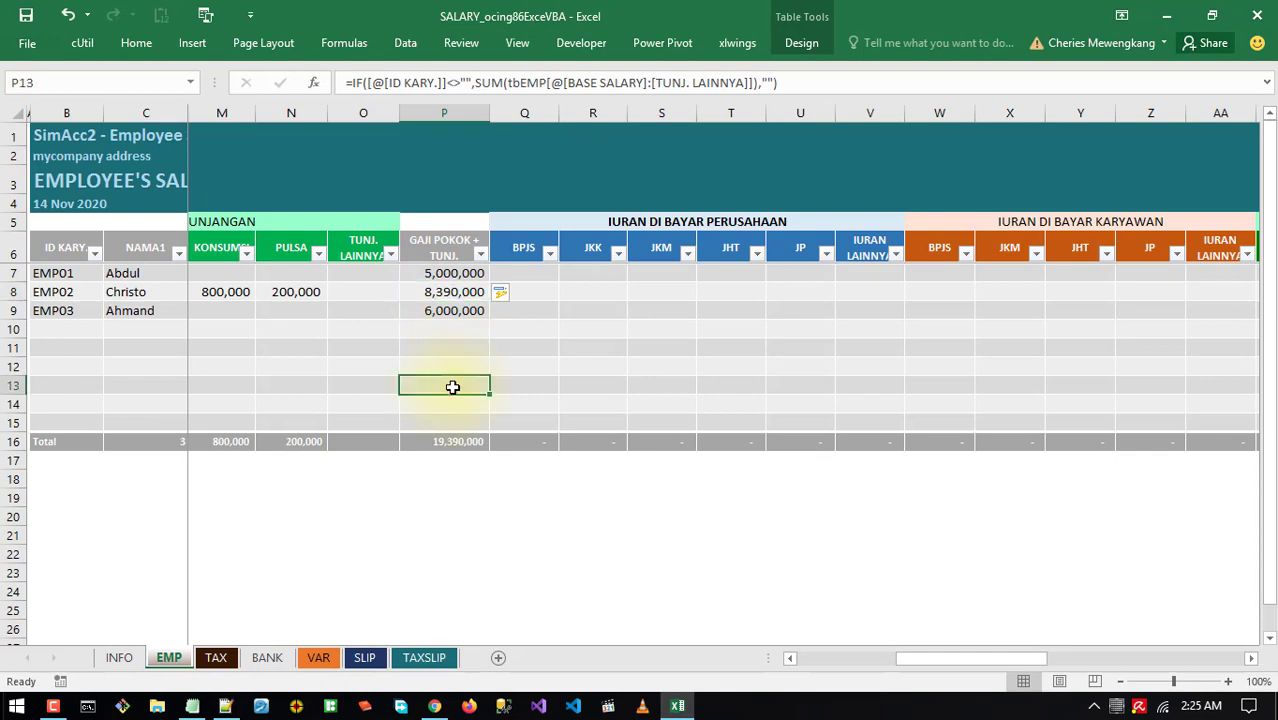
click(420, 277)
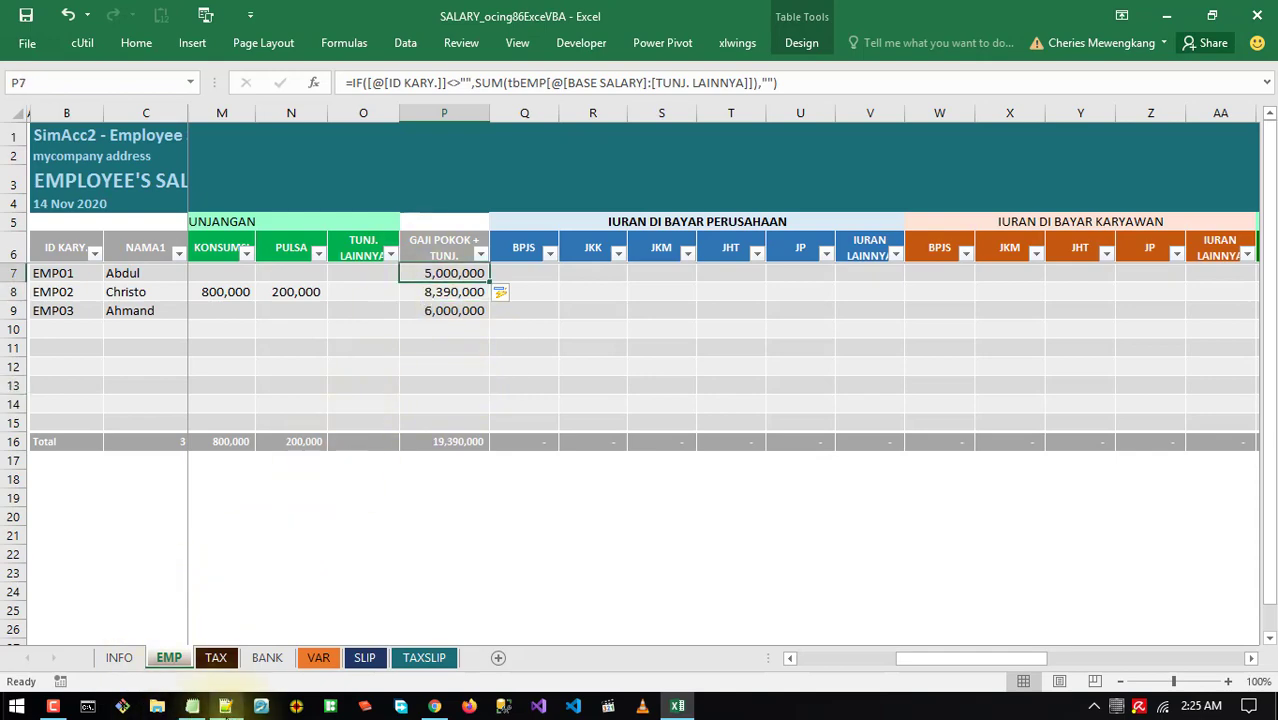
click(226, 706)
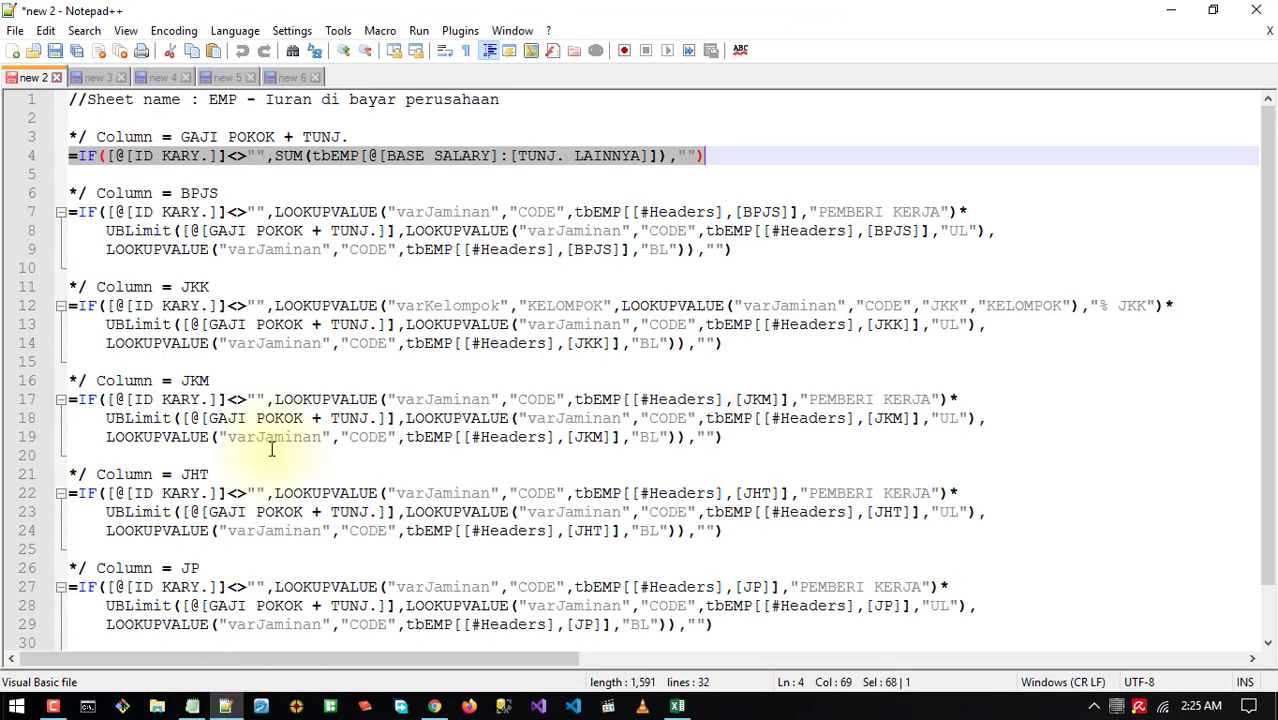
Walk through the line-4 IF-wrapped SUM formula, from the empty-string check to TUNJ. LAINNYA, then return to Excel.
click(139, 166)
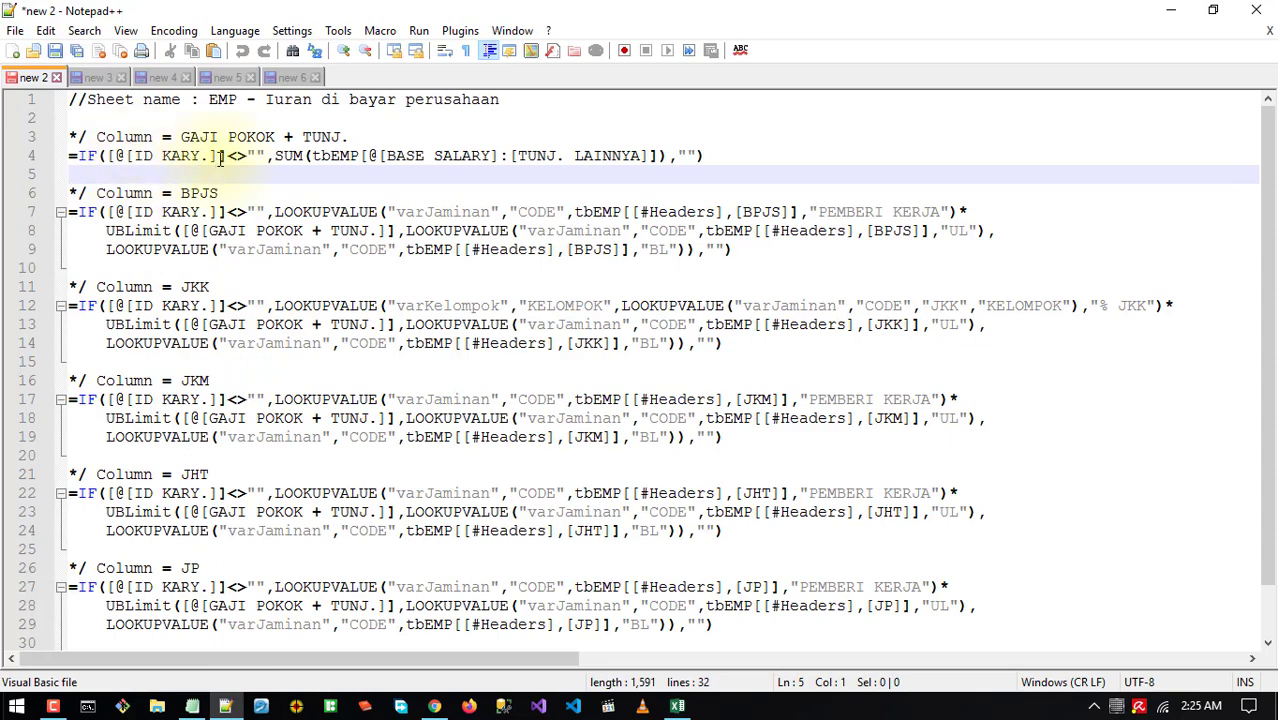
drag(266, 156, 246, 156)
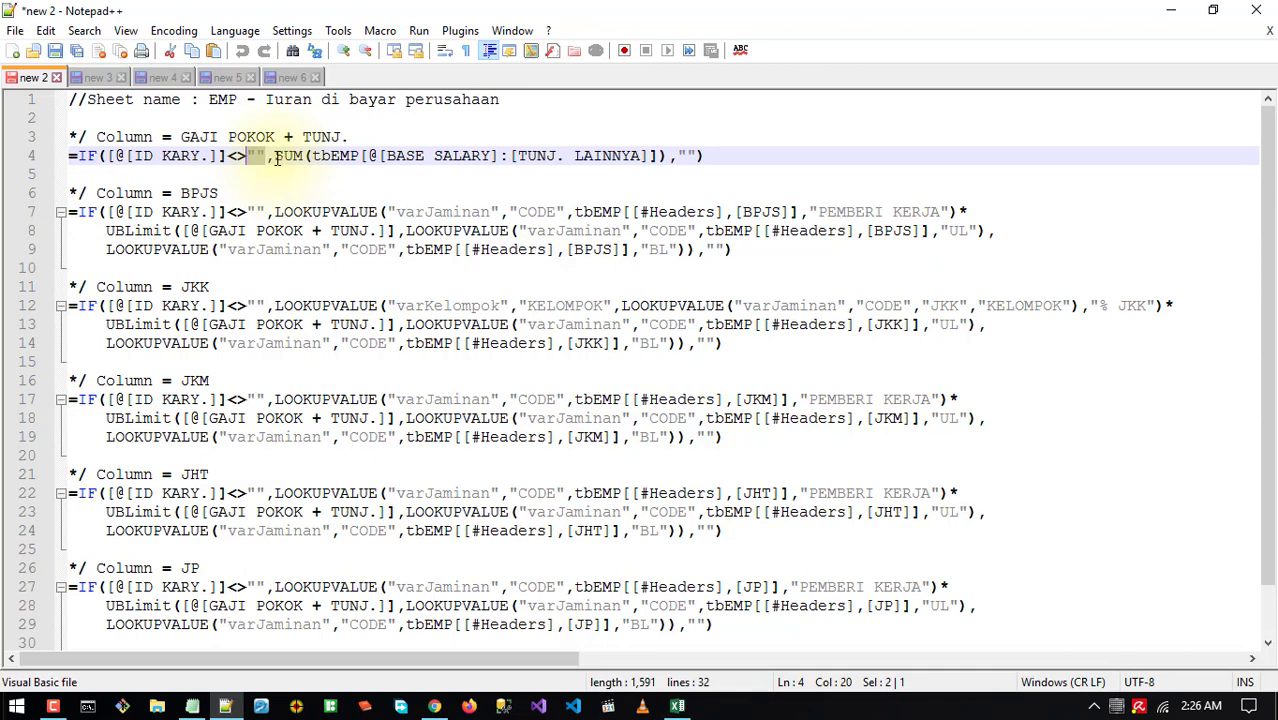
drag(276, 156, 459, 156)
click(341, 156)
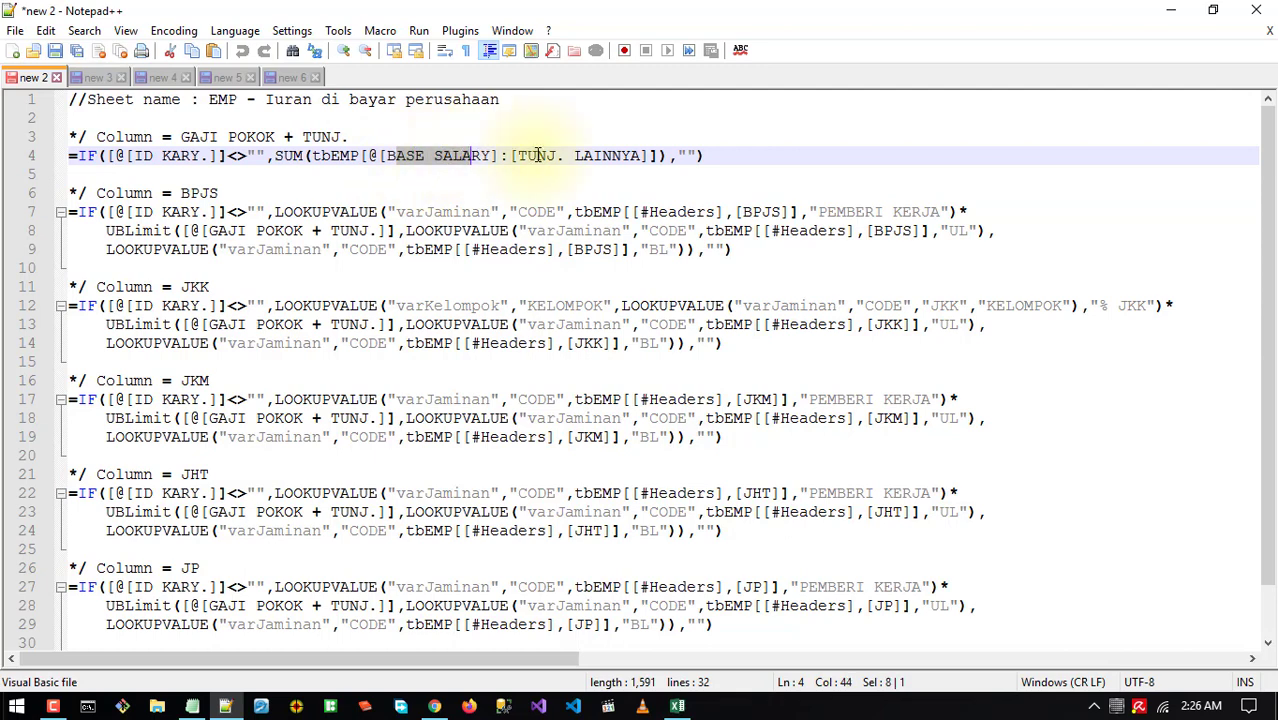
drag(537, 156, 605, 156)
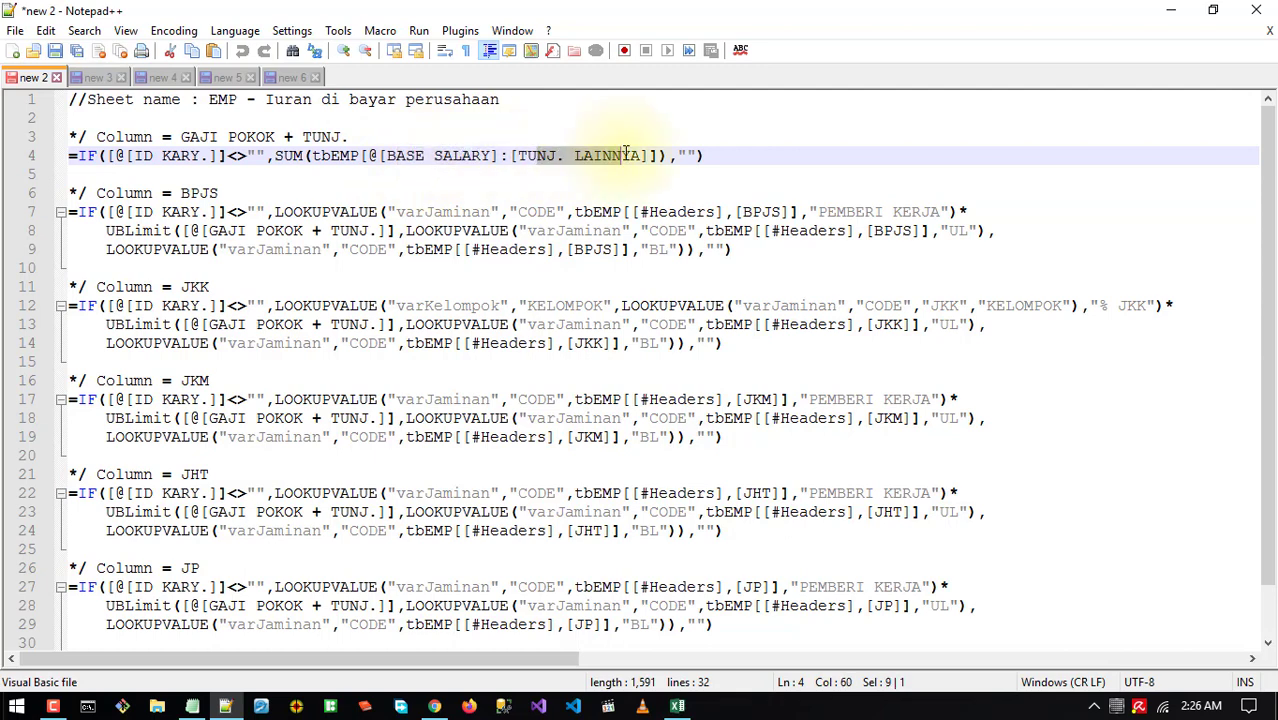
key(alt+Tab)
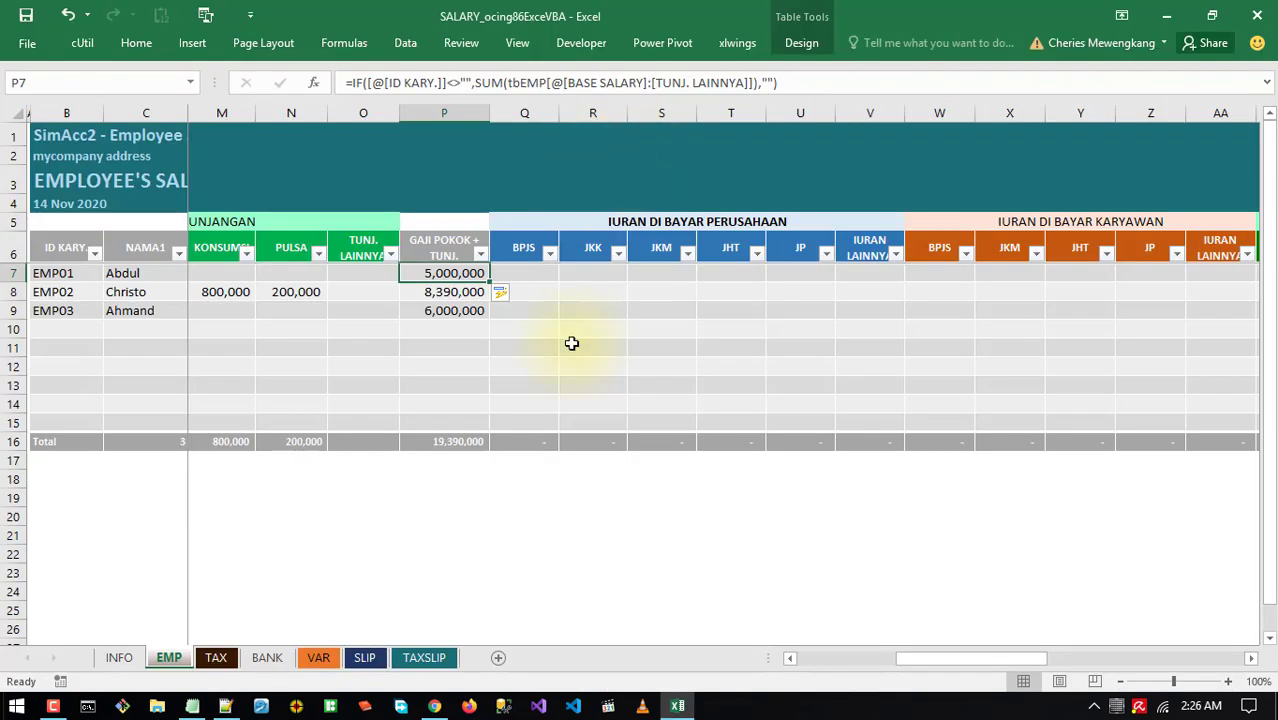
Review the first employee's salary and allowance cells, then select the first company-paid BPJS cell Q7.
click(479, 363)
key(Left)
key(Left)
key(Left)
key(Left)
key(Left)
key(Left)
key(Left)
key(Left)
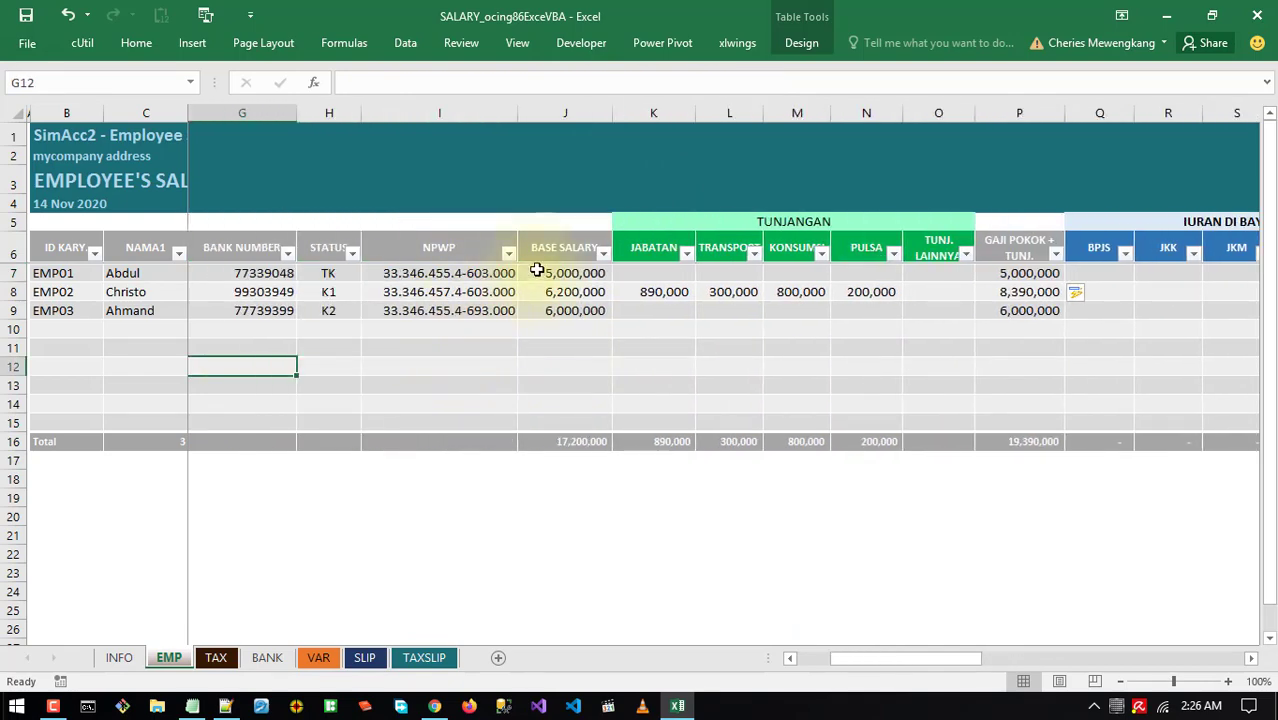
drag(540, 272, 935, 263)
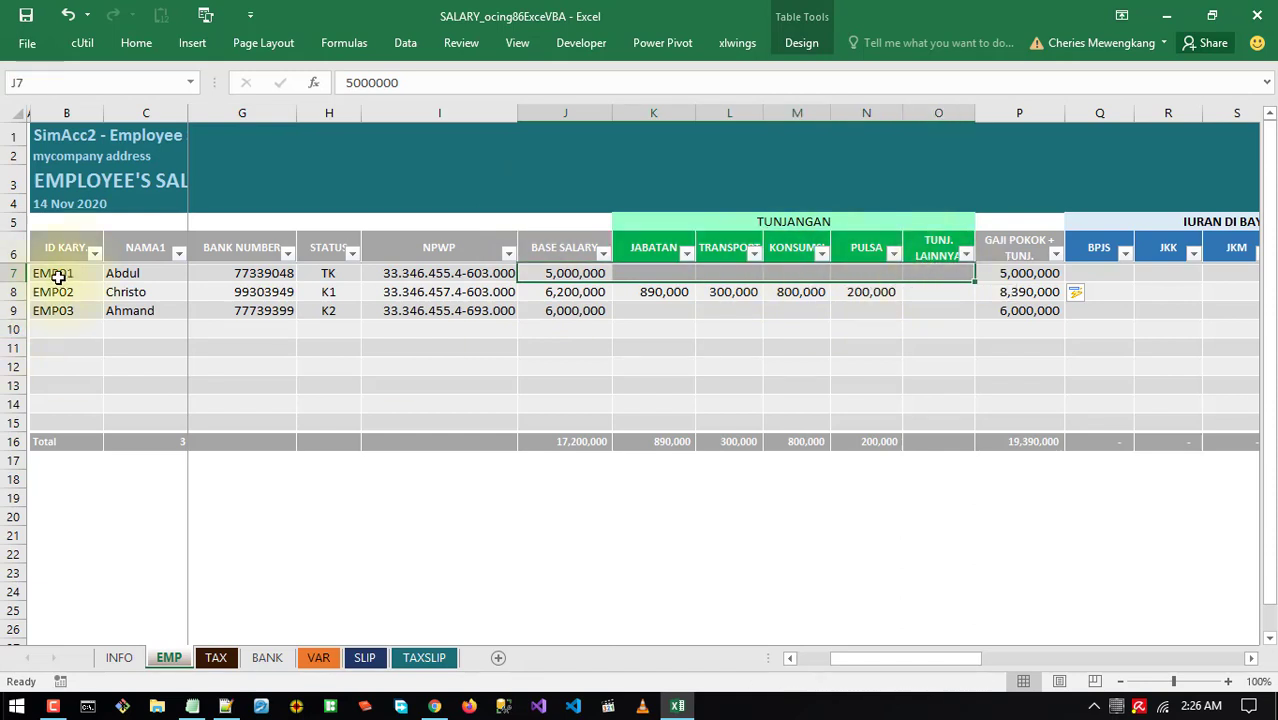
click(1078, 268)
key(Right)
key(Right)
key(Right)
key(Right)
key(Right)
key(Right)
key(Right)
key(Right)
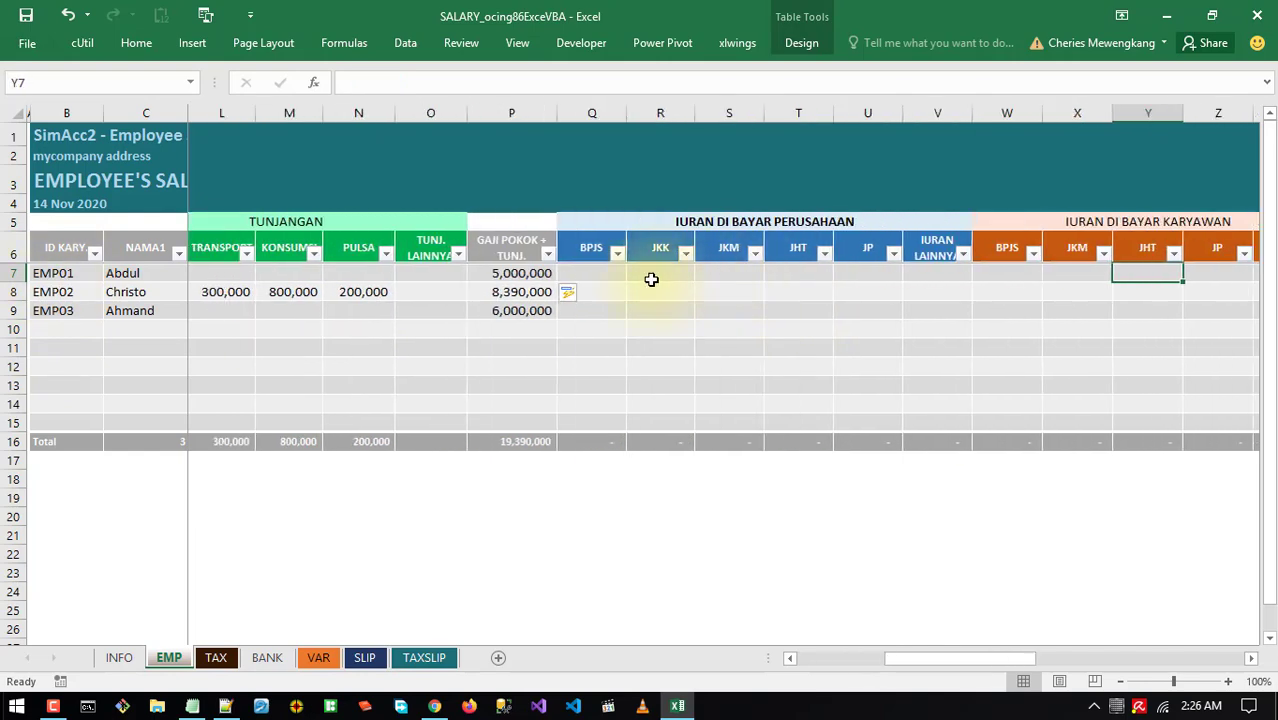
click(596, 276)
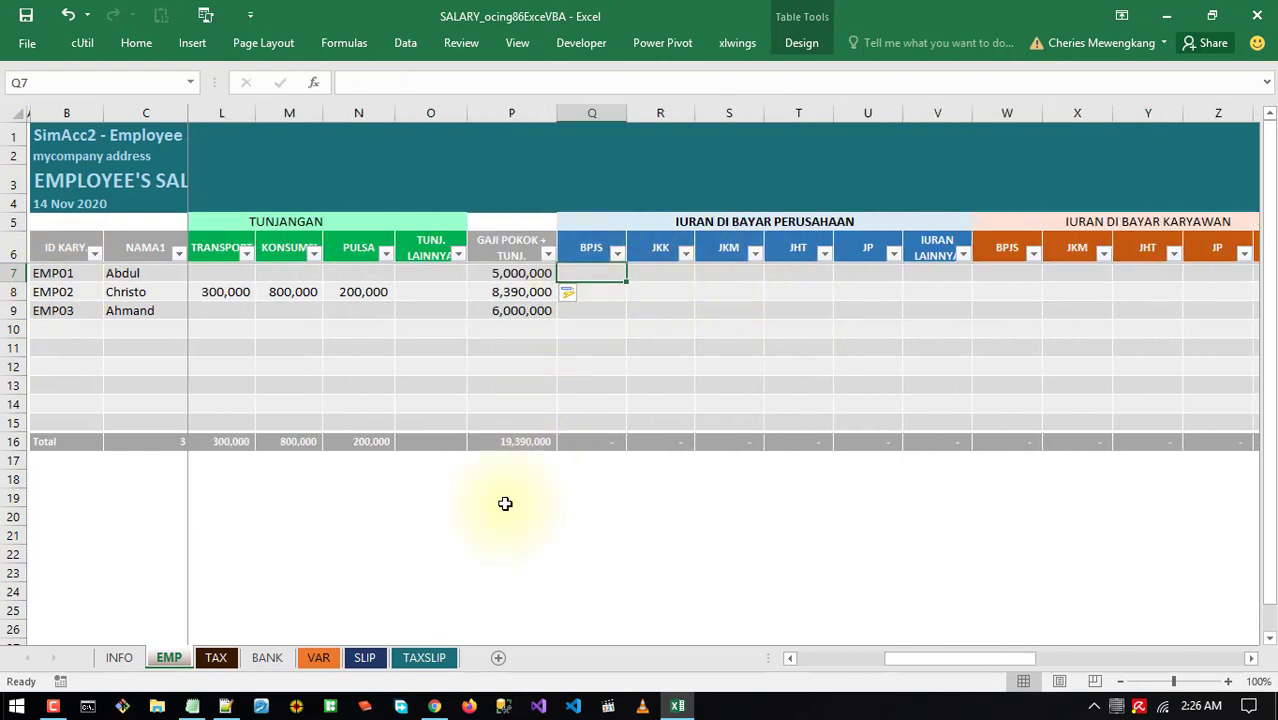
Copy the three-line BPJS formula (lines 7–9) from the Notepad++ notes.
key(alt+Tab)
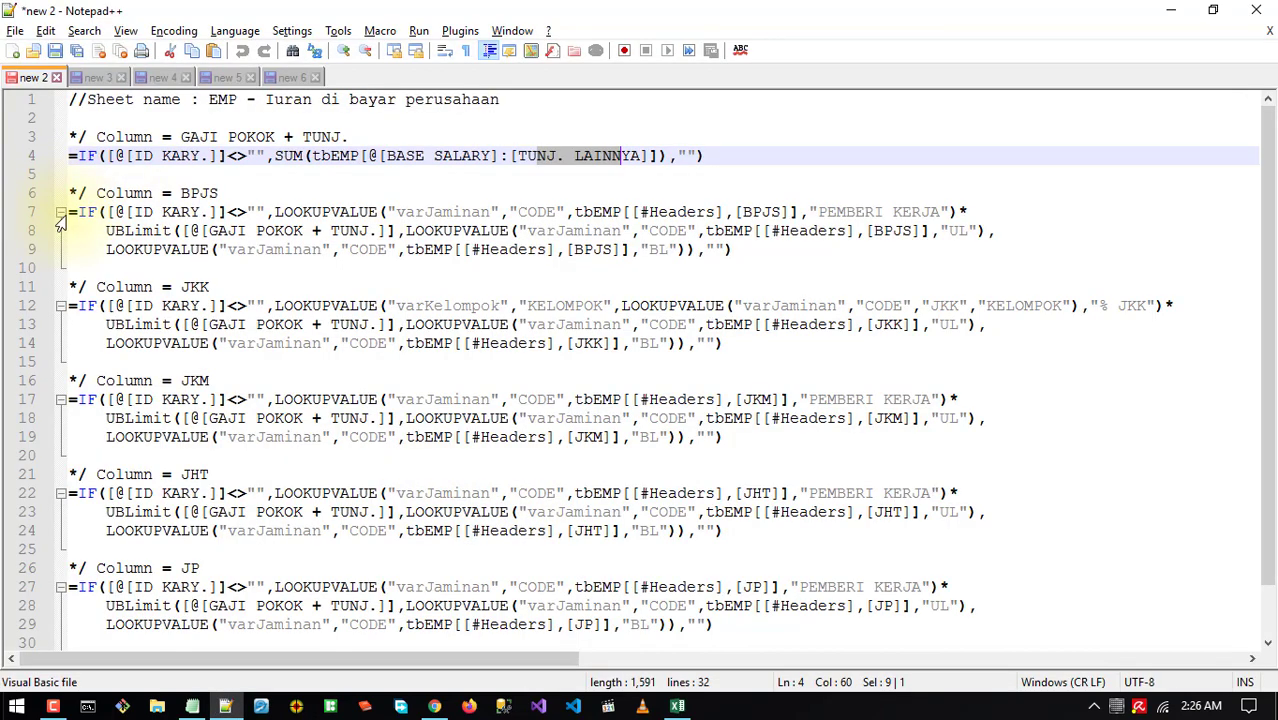
drag(70, 212, 771, 244)
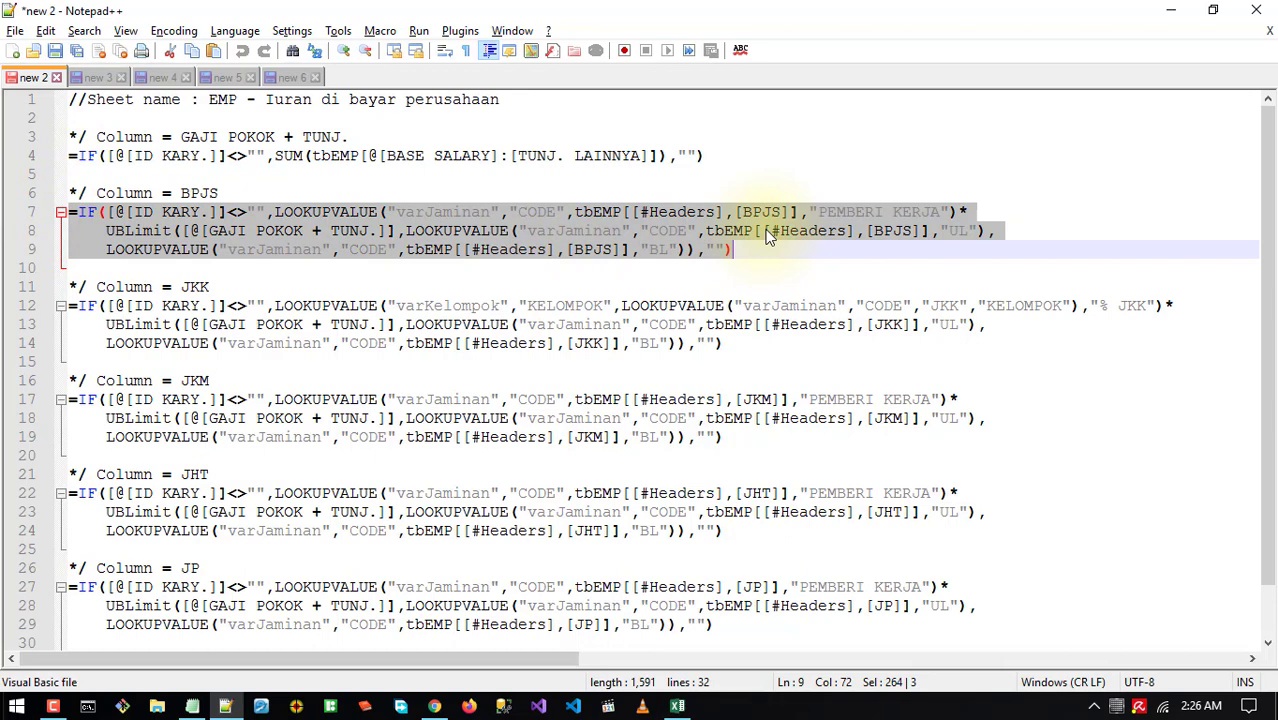
key(alt+Tab)
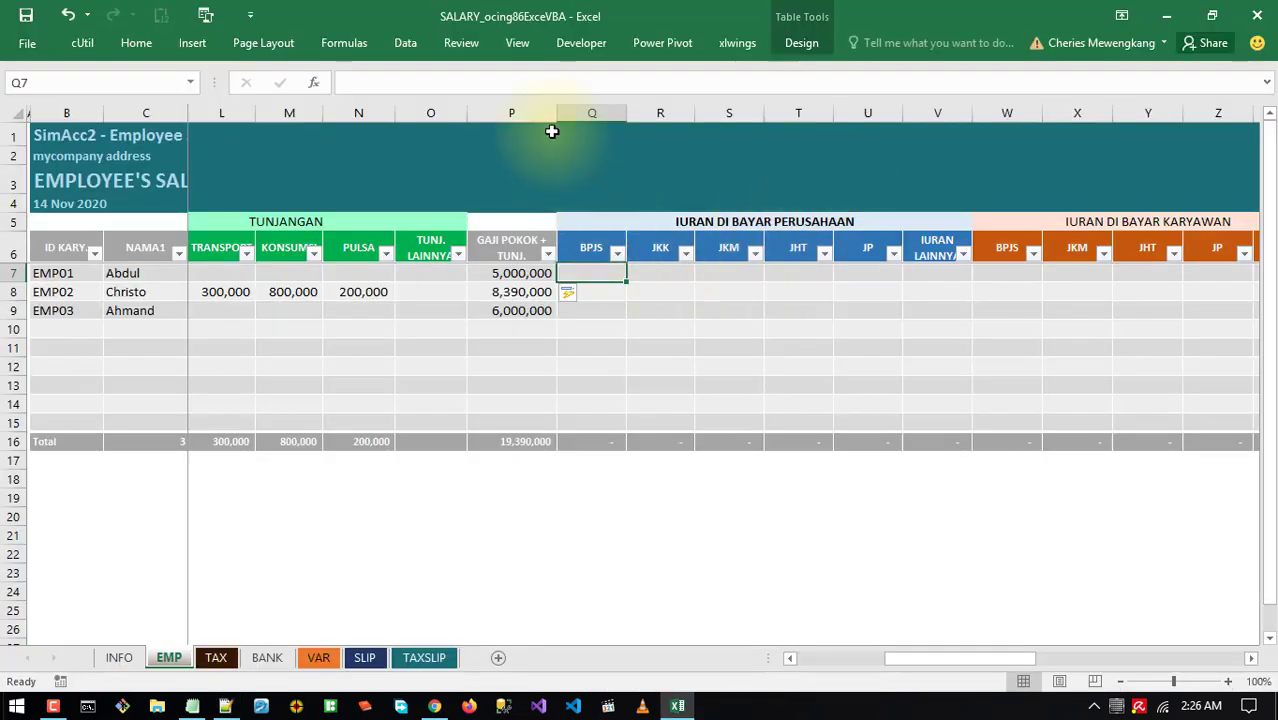
Paste the BPJS formula into Q7, yielding 200,000, 320,000 and 240,000, and expand the formula bar to read it.
click(427, 86)
key(ctrl+v)
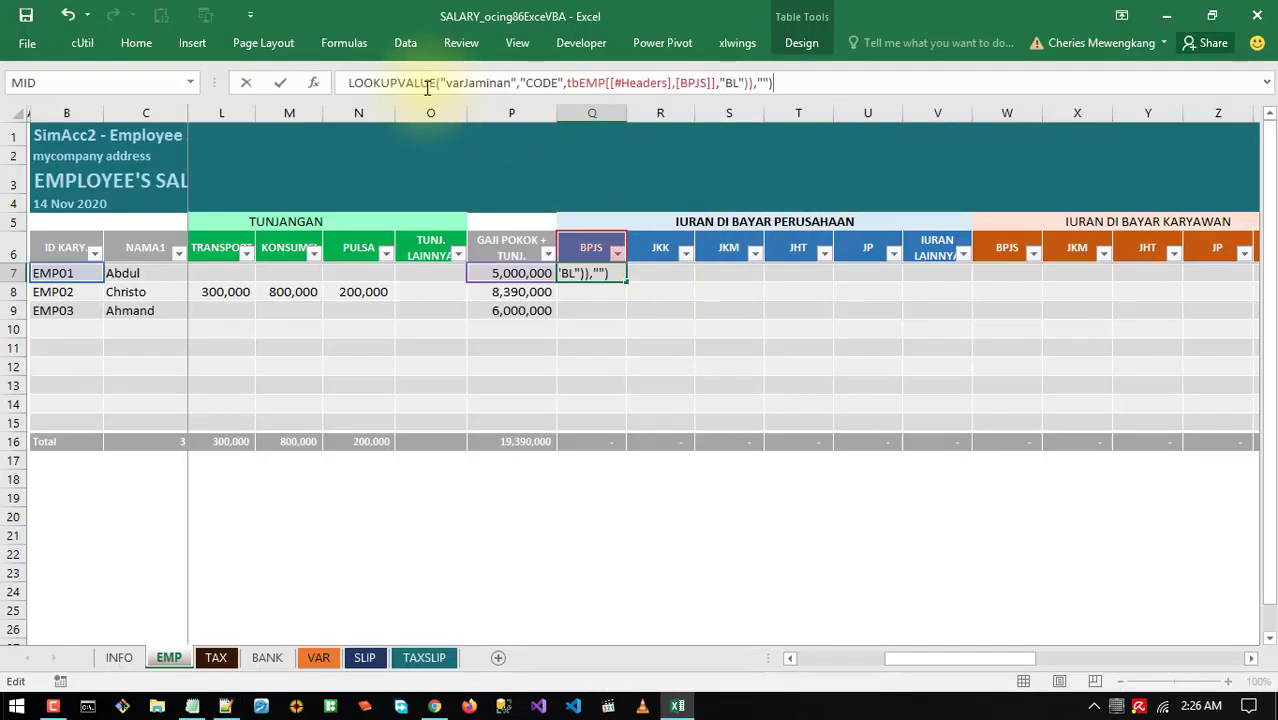
key(Return)
click(611, 331)
click(592, 292)
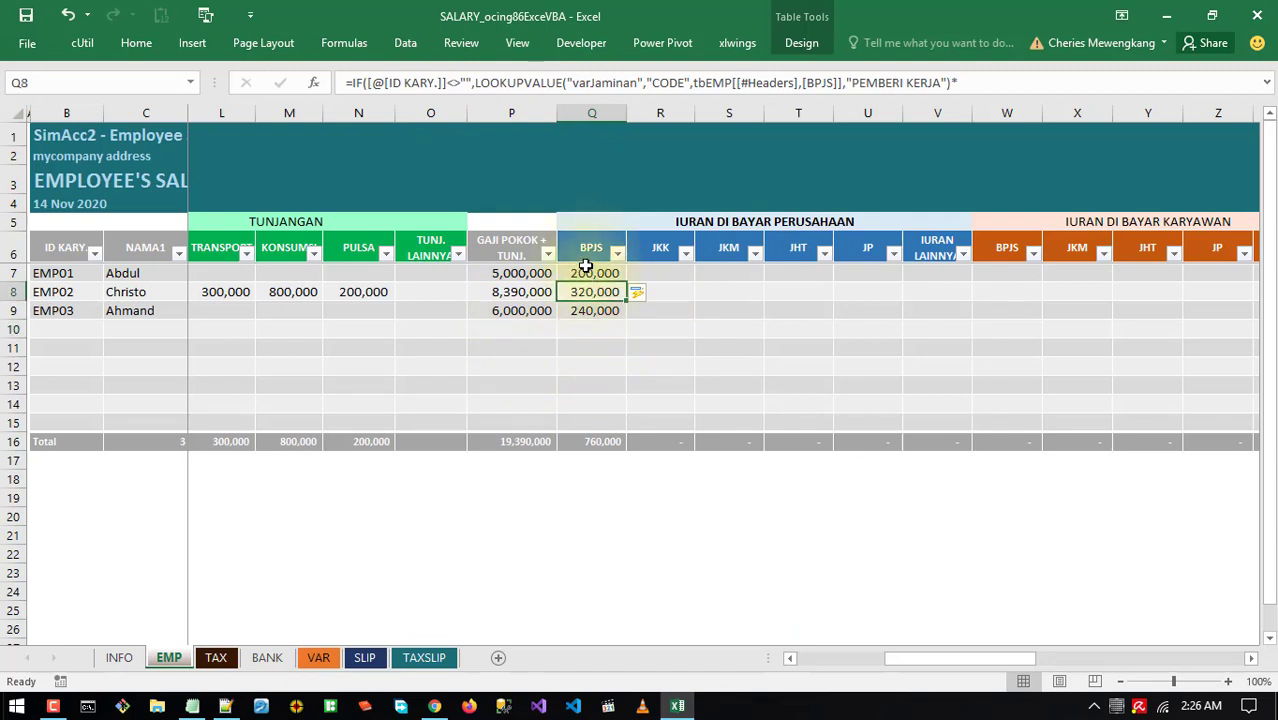
click(564, 279)
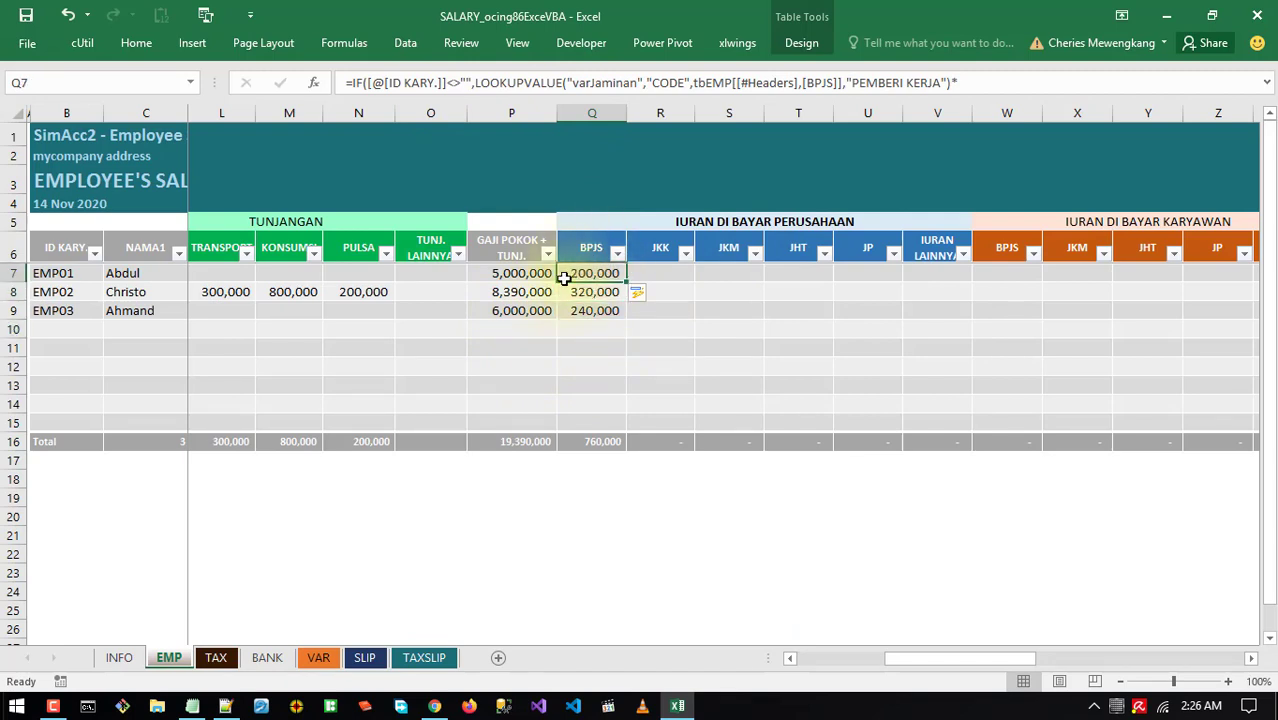
click(1267, 83)
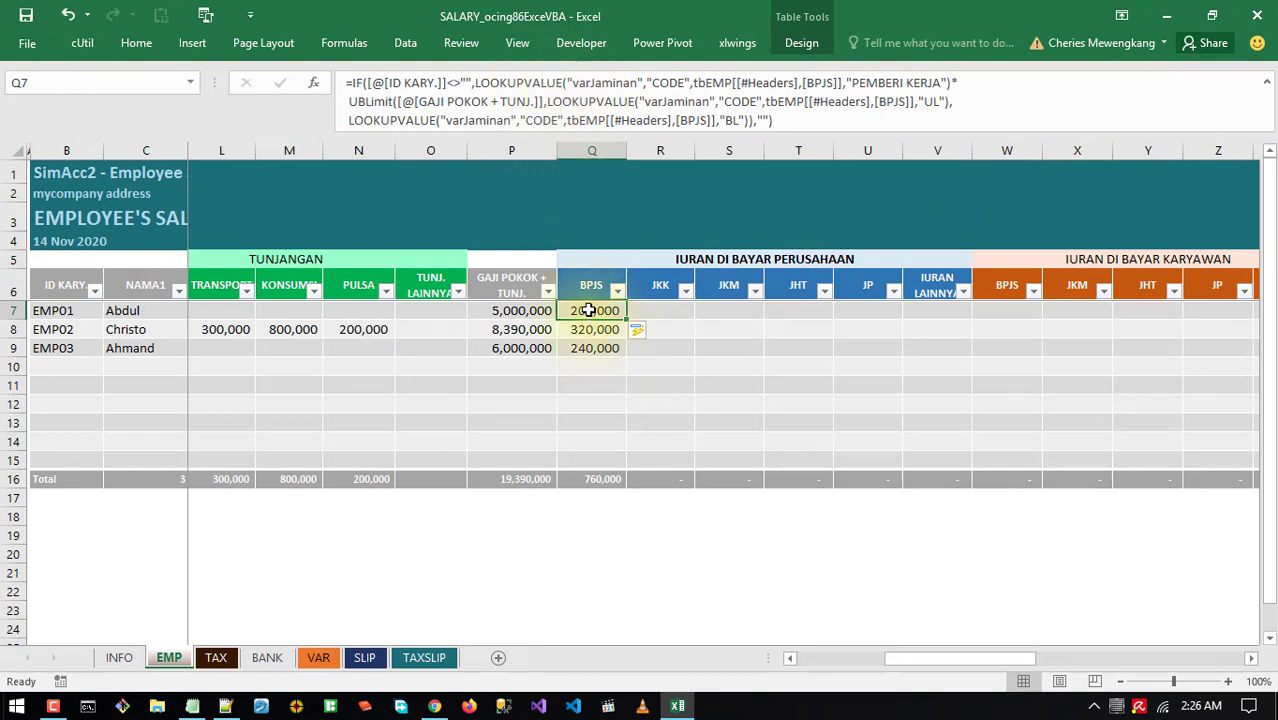
click(318, 657)
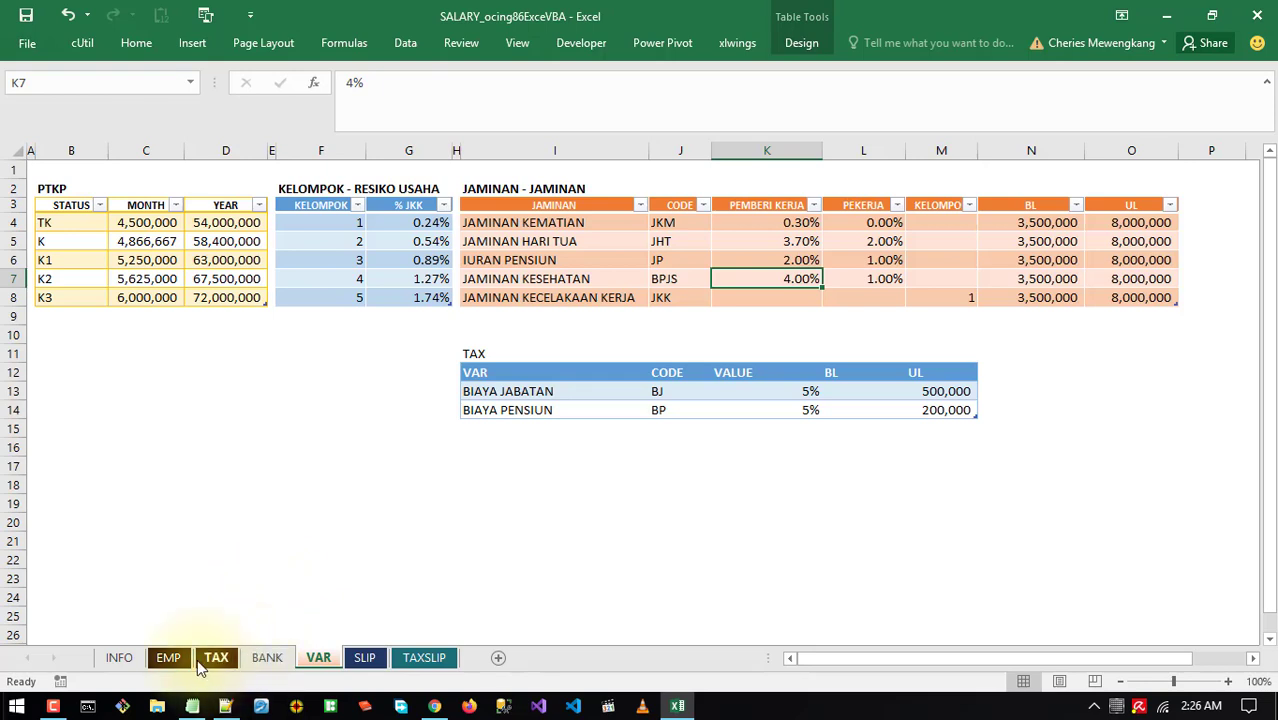
Review the BPJS formula's table reference on the EMP sheet without changing it.
click(168, 657)
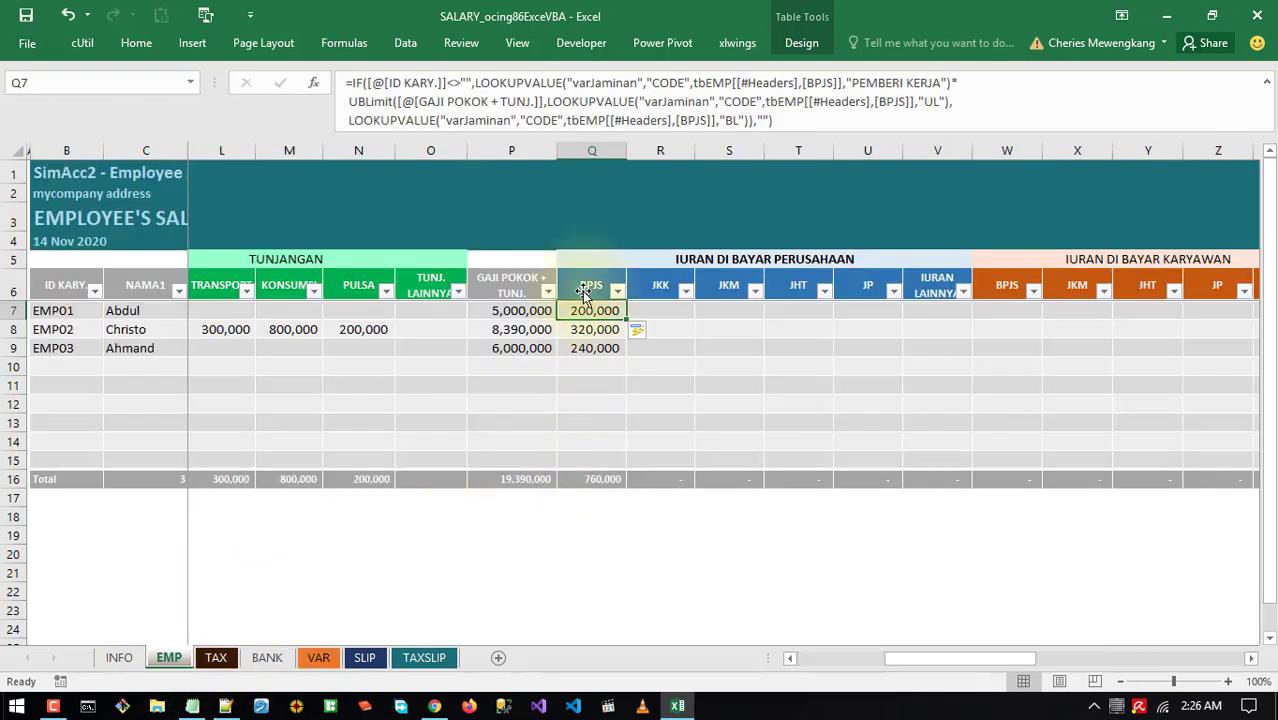
click(571, 83)
click(679, 84)
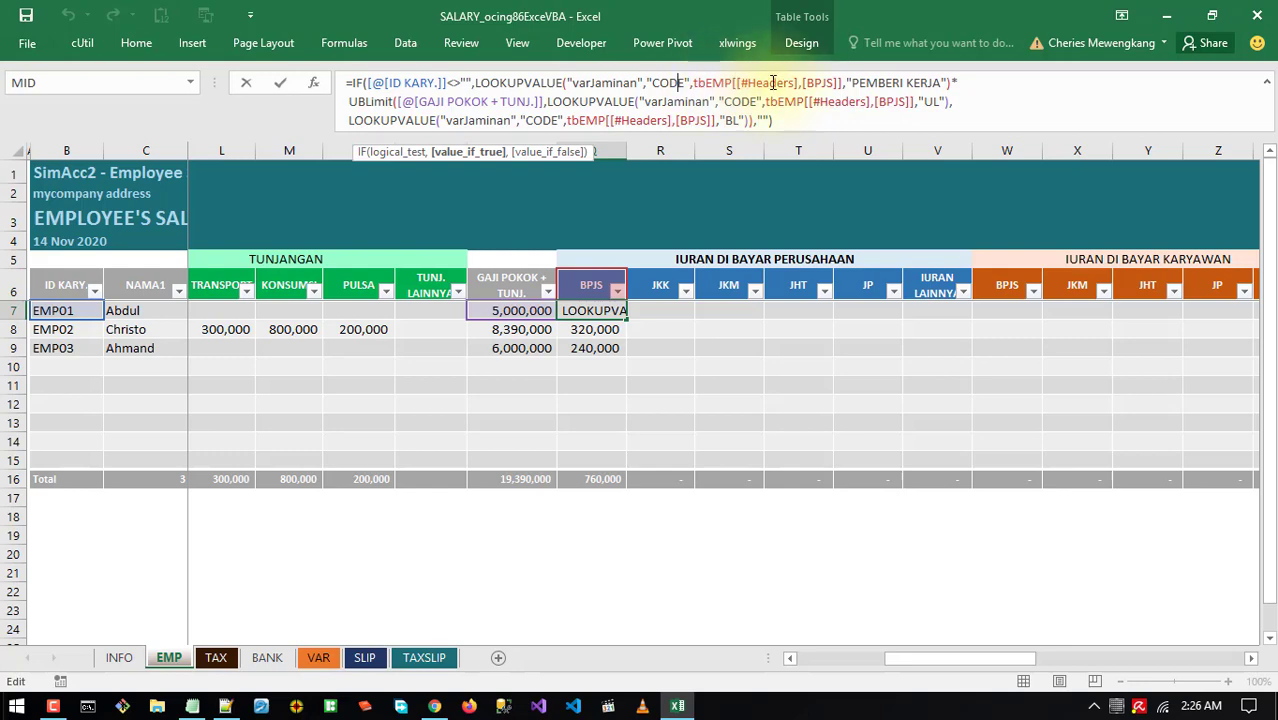
key(Escape)
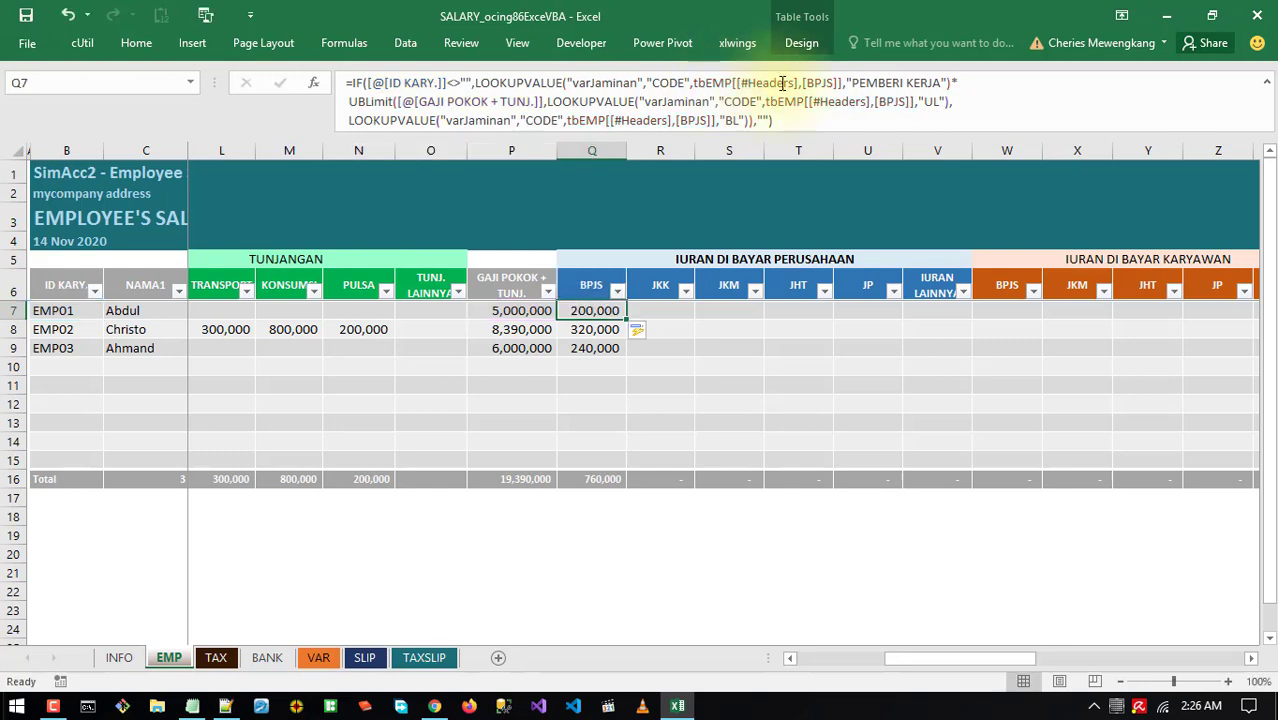
Look over the varJaminan insurance types, the JHT and JP codes, and their employer rates on VAR.
click(318, 657)
click(563, 241)
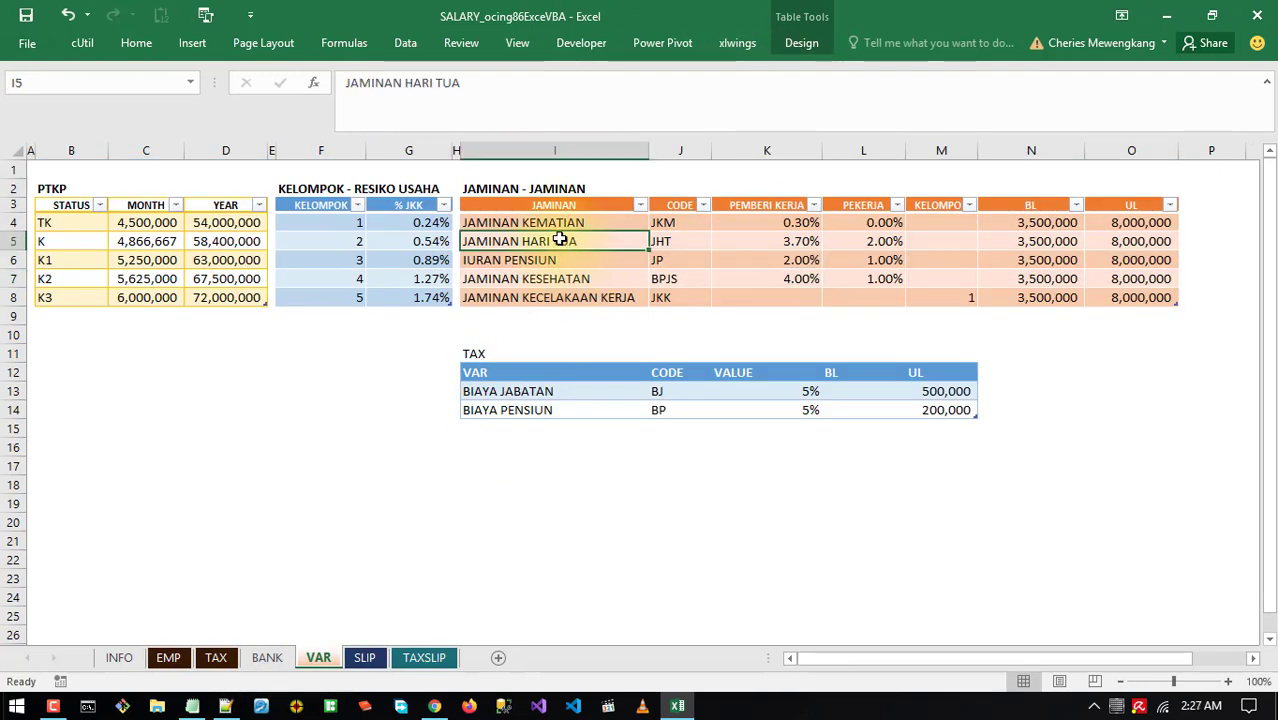
click(790, 45)
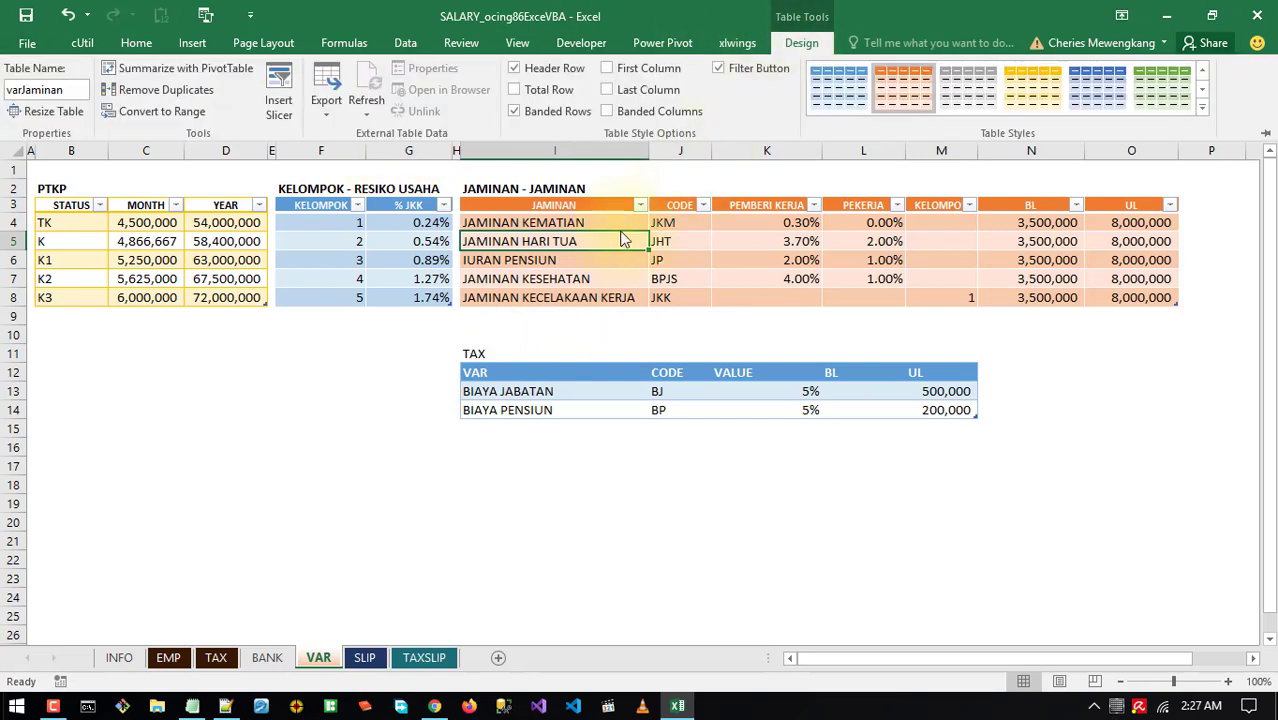
click(570, 222)
click(553, 218)
click(568, 259)
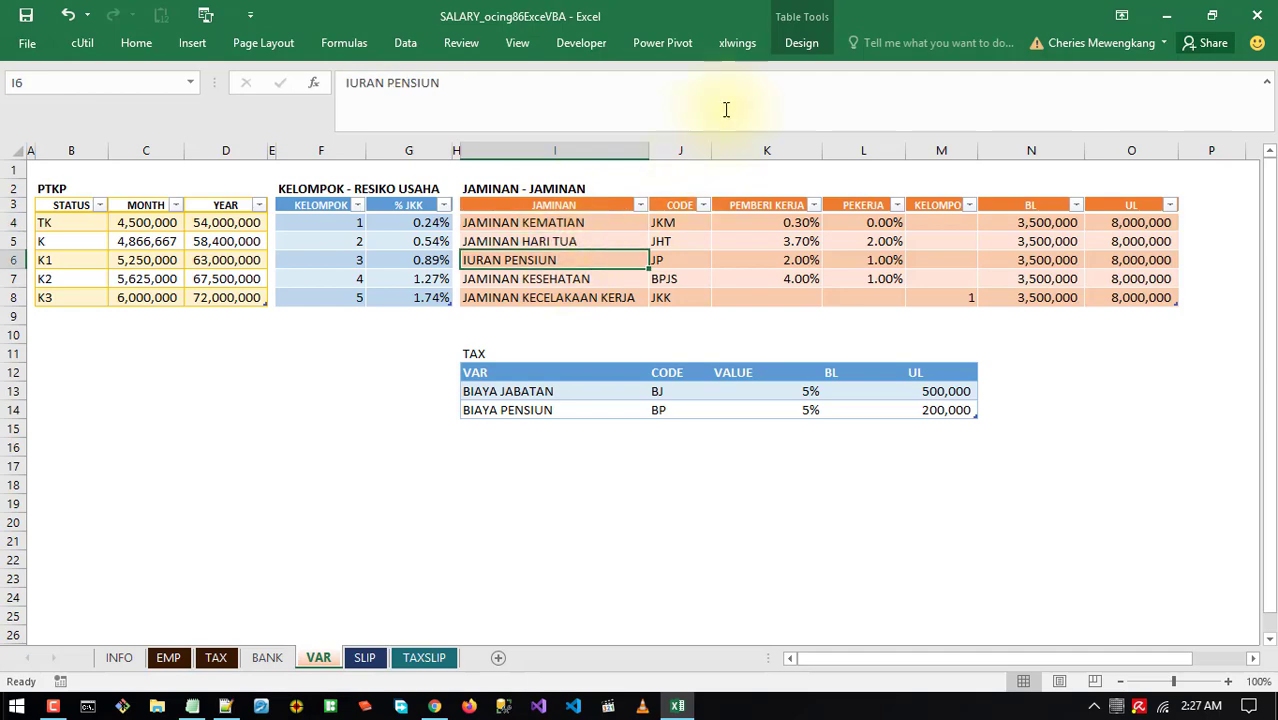
click(800, 43)
click(692, 325)
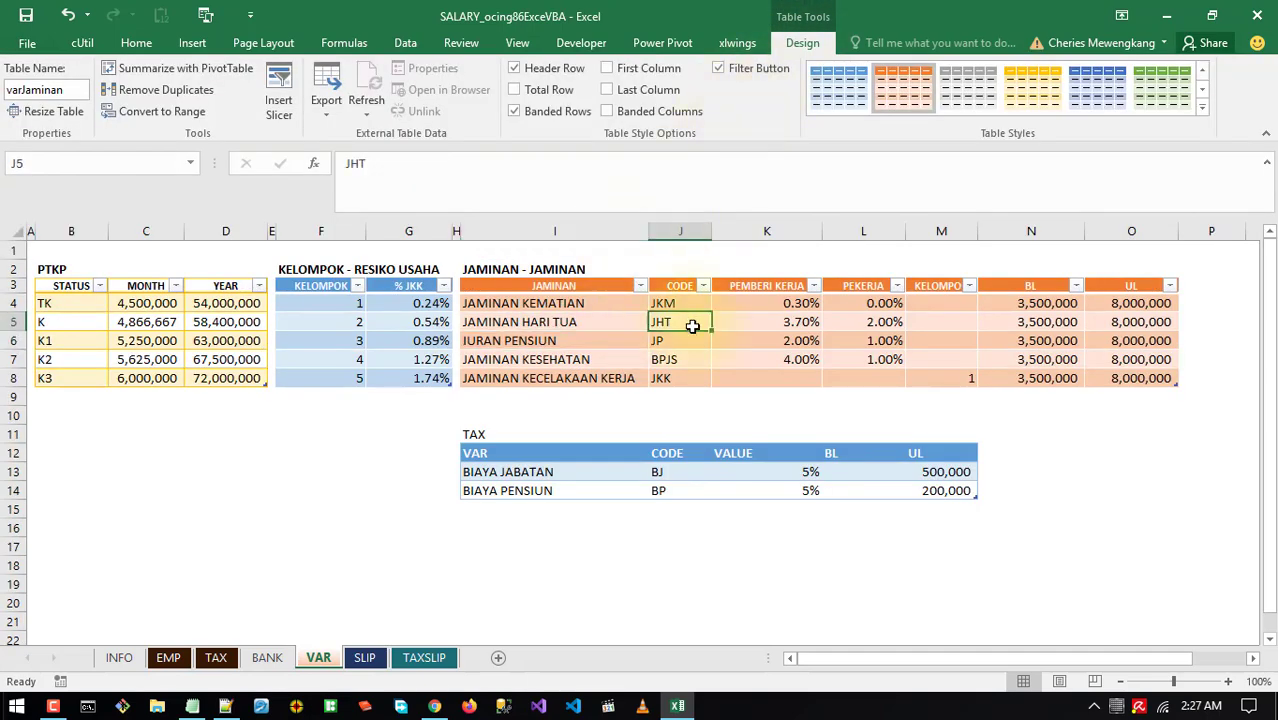
click(741, 324)
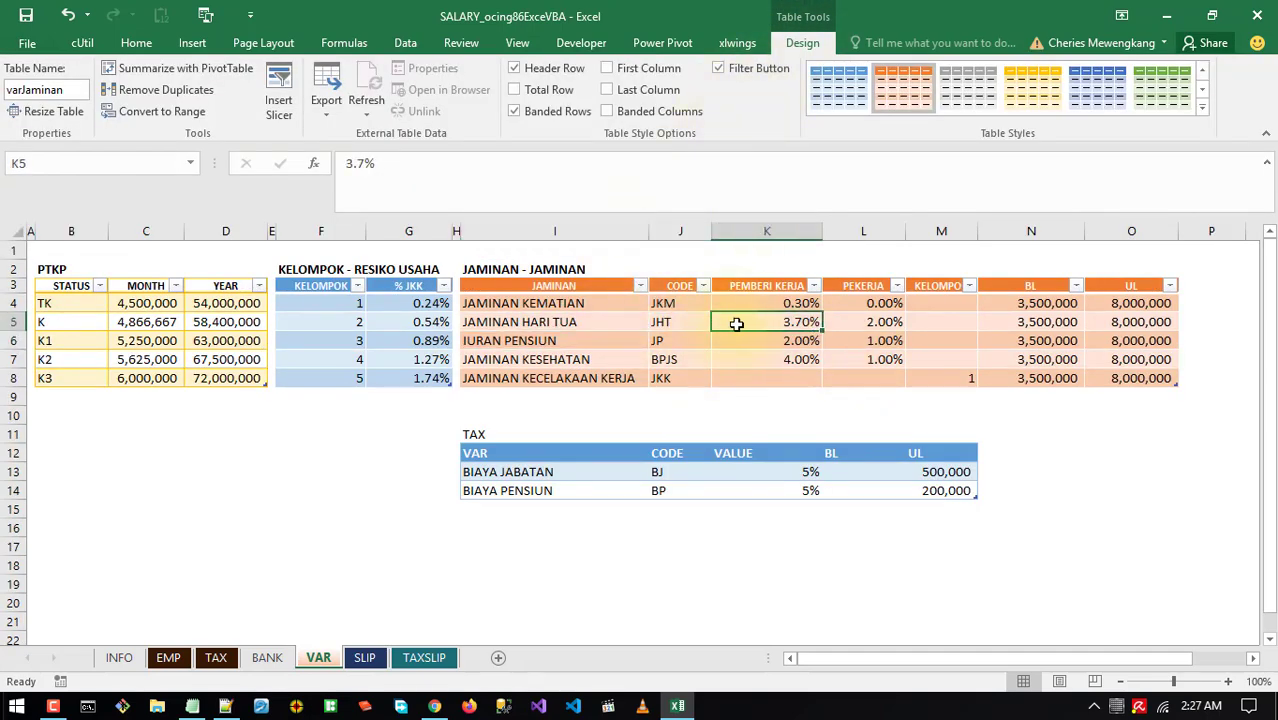
click(688, 334)
click(792, 337)
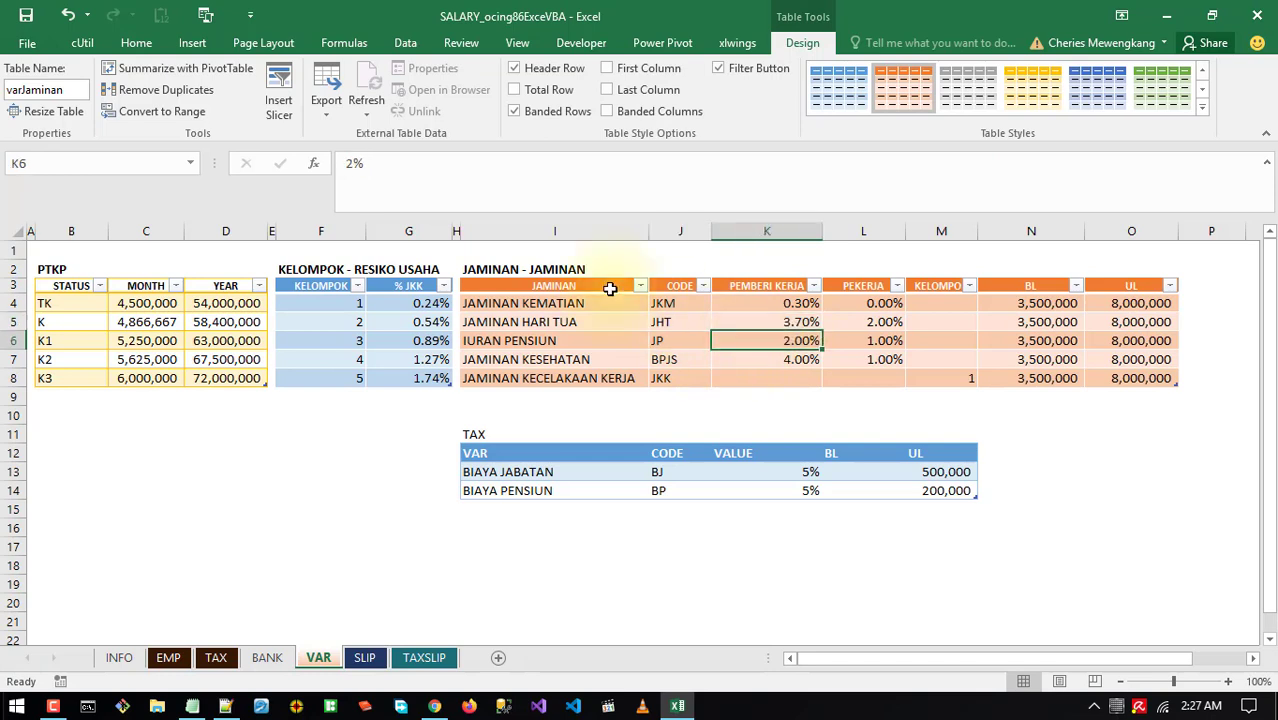
click(474, 282)
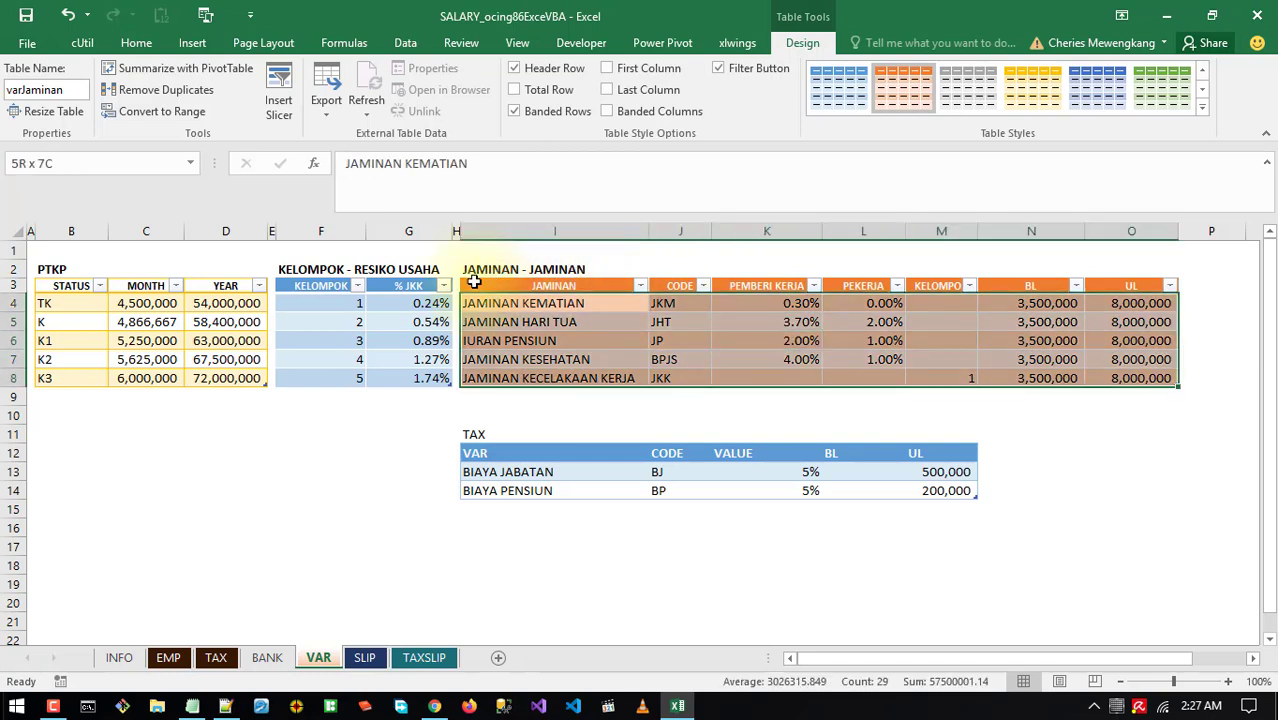
click(600, 340)
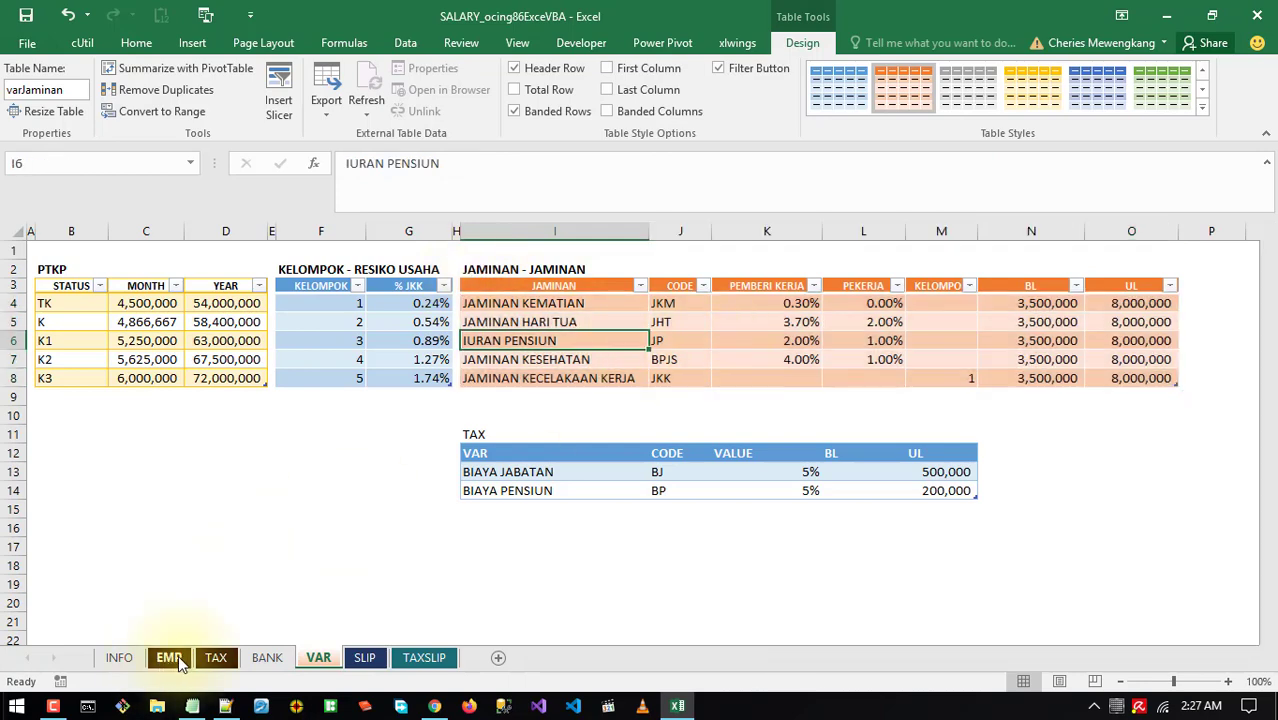
Back on EMP, select the first JKK cell and collapse the formula bar to one line.
click(170, 658)
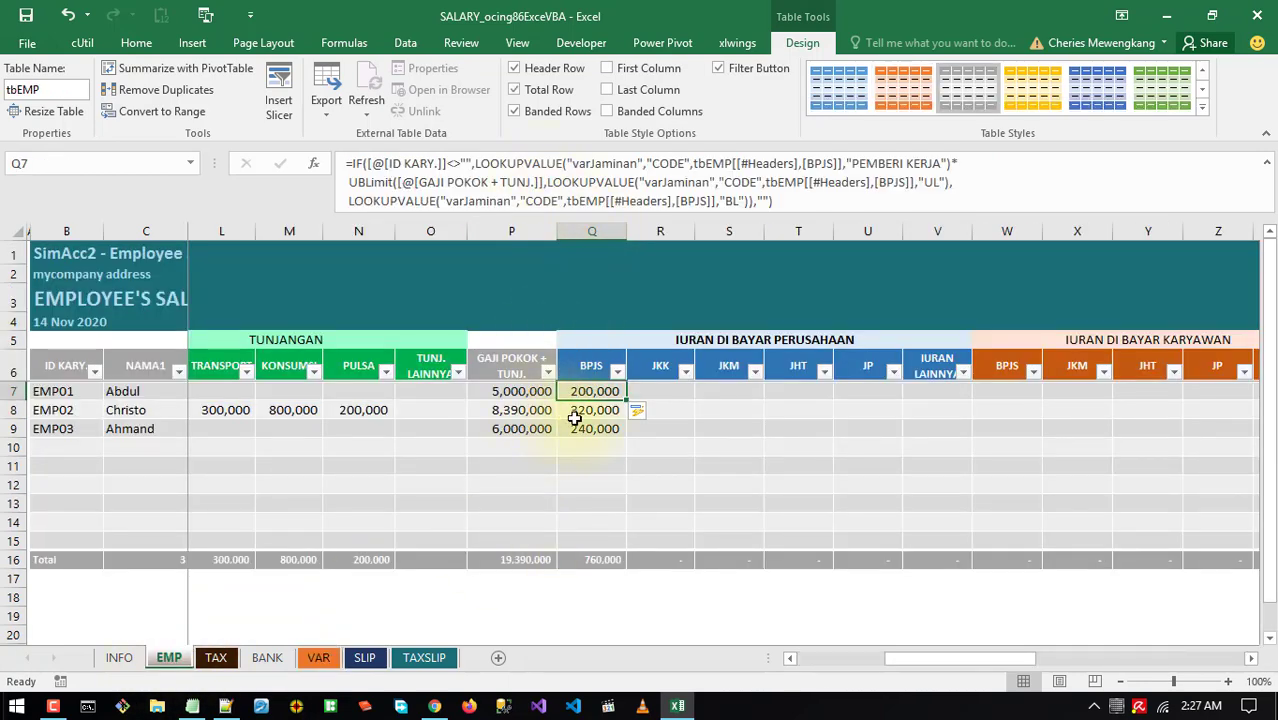
click(655, 391)
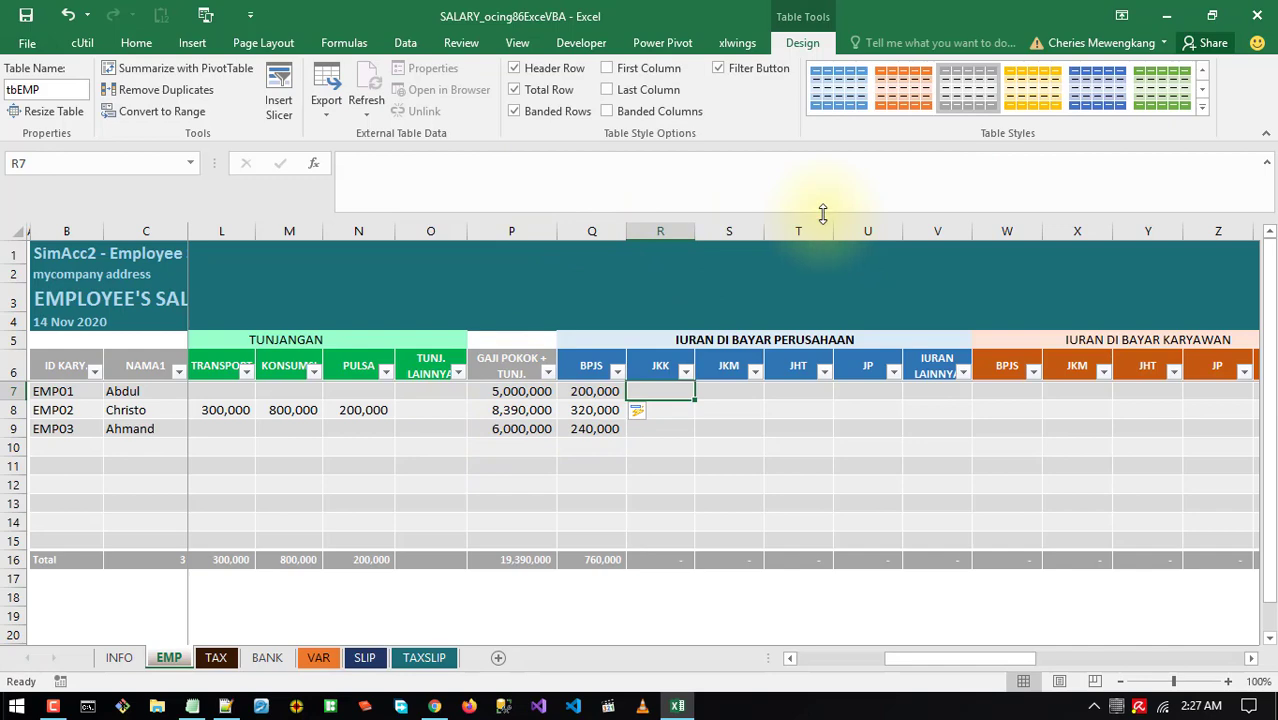
drag(822, 212, 816, 145)
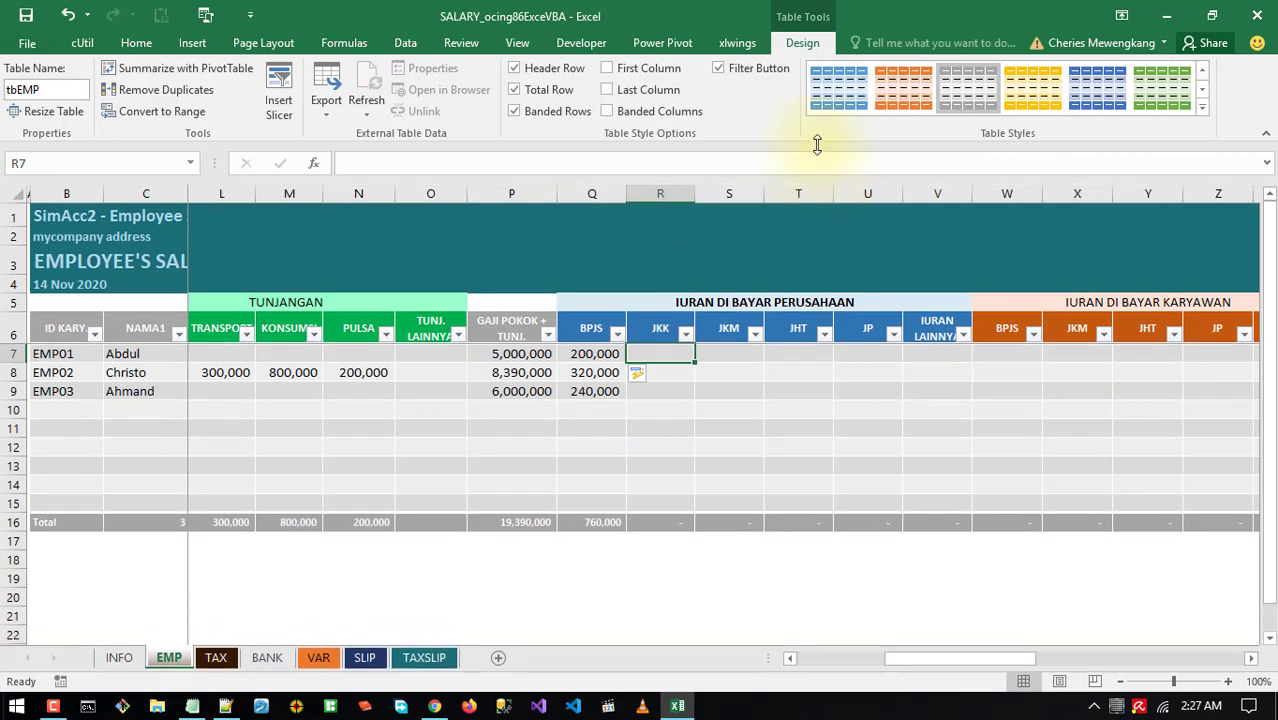
click(119, 658)
click(215, 660)
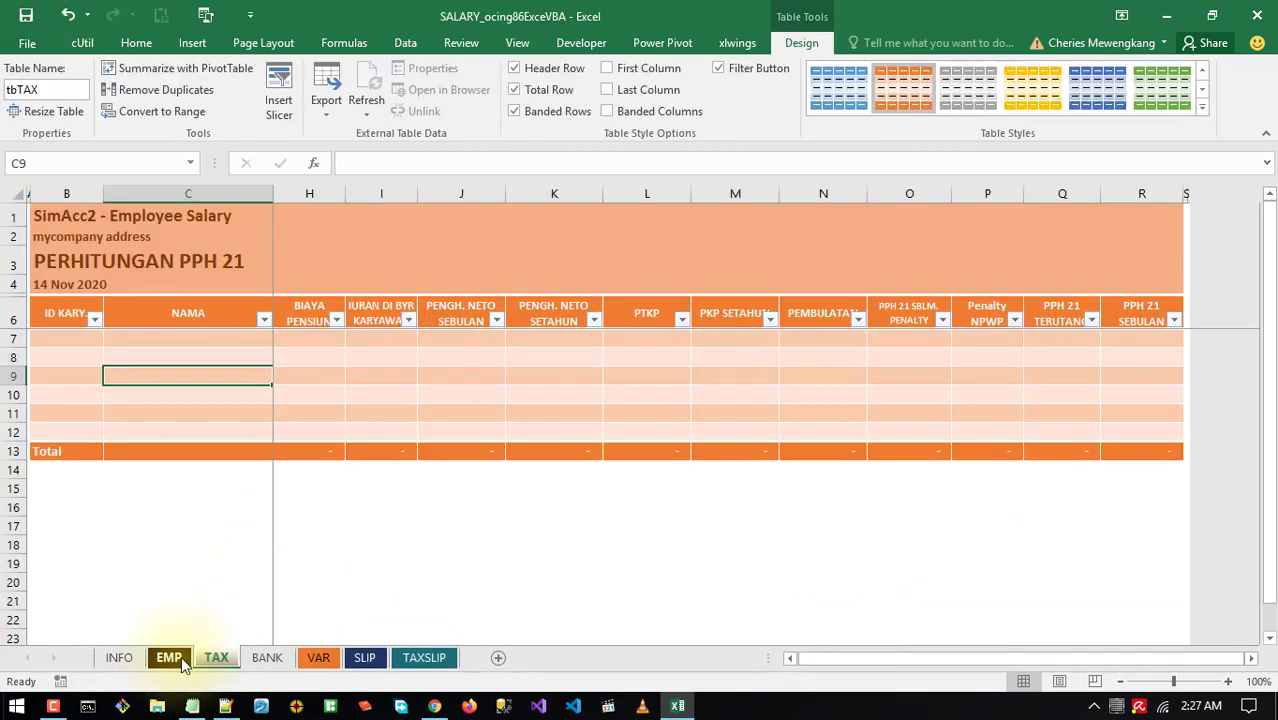
click(170, 658)
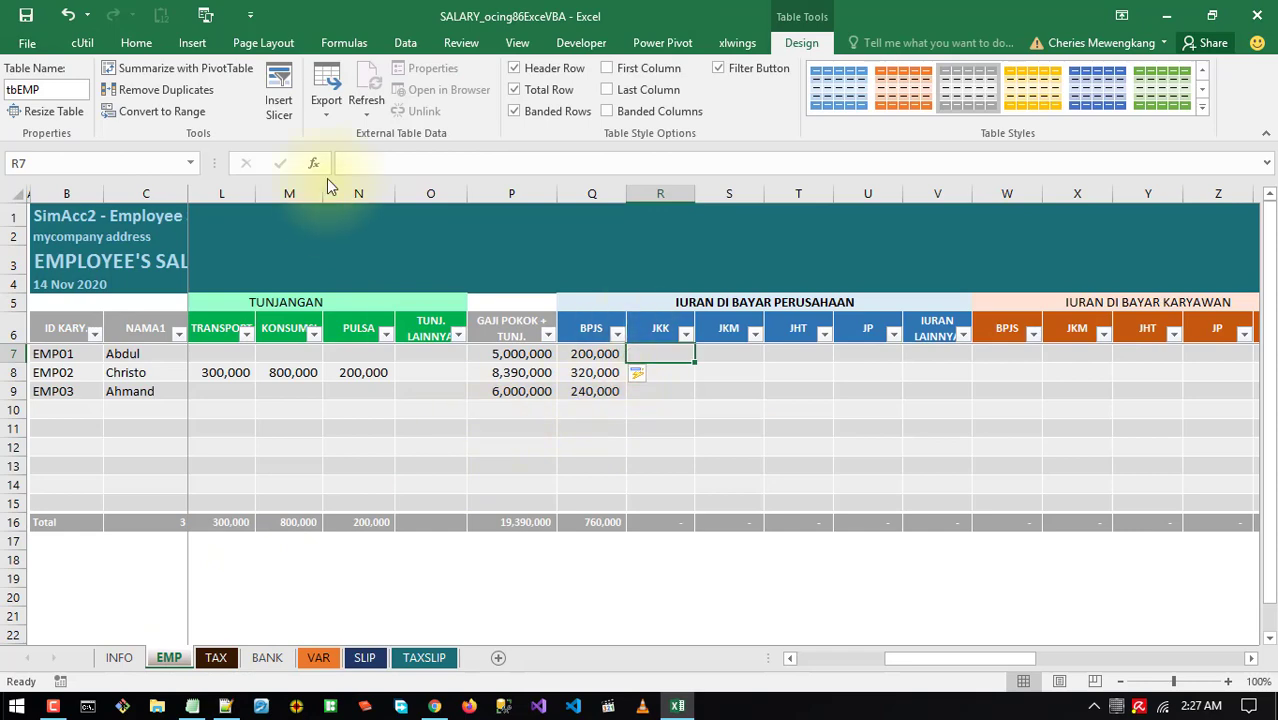
Collapse the ribbon and copy the three-line JKK formula (lines 12–14) from the notes.
double_click(801, 45)
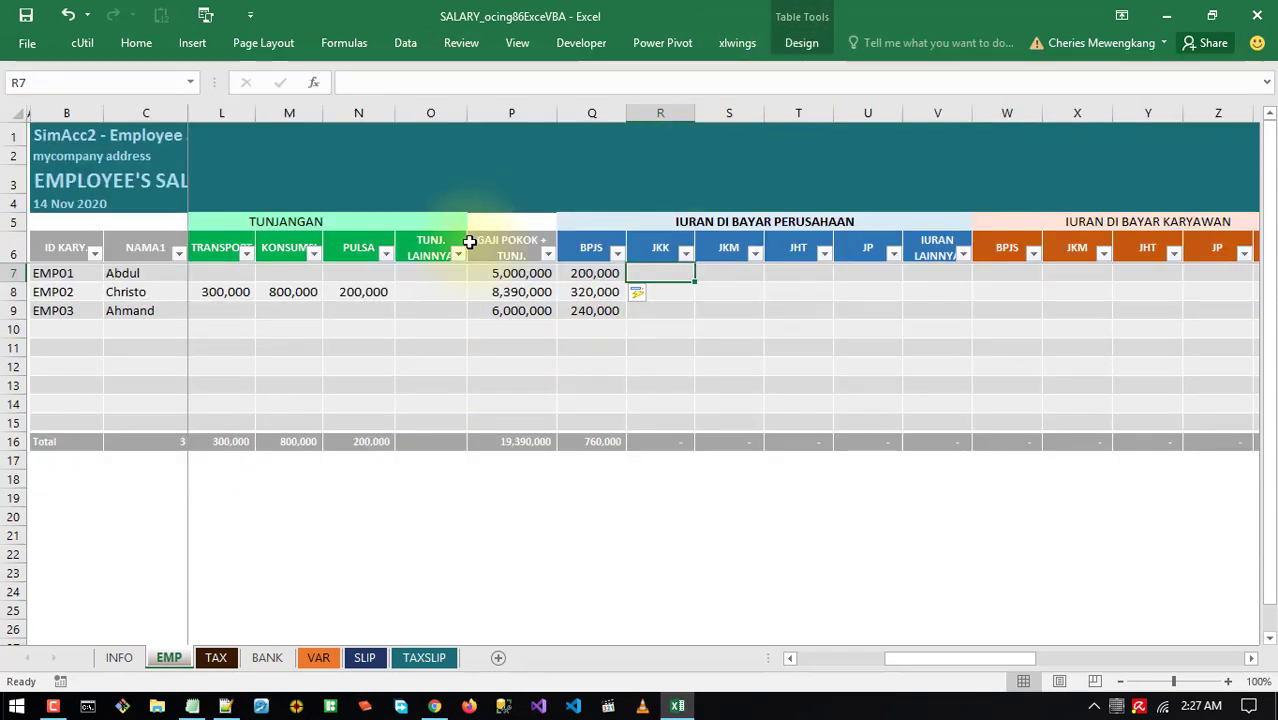
key(alt+Tab)
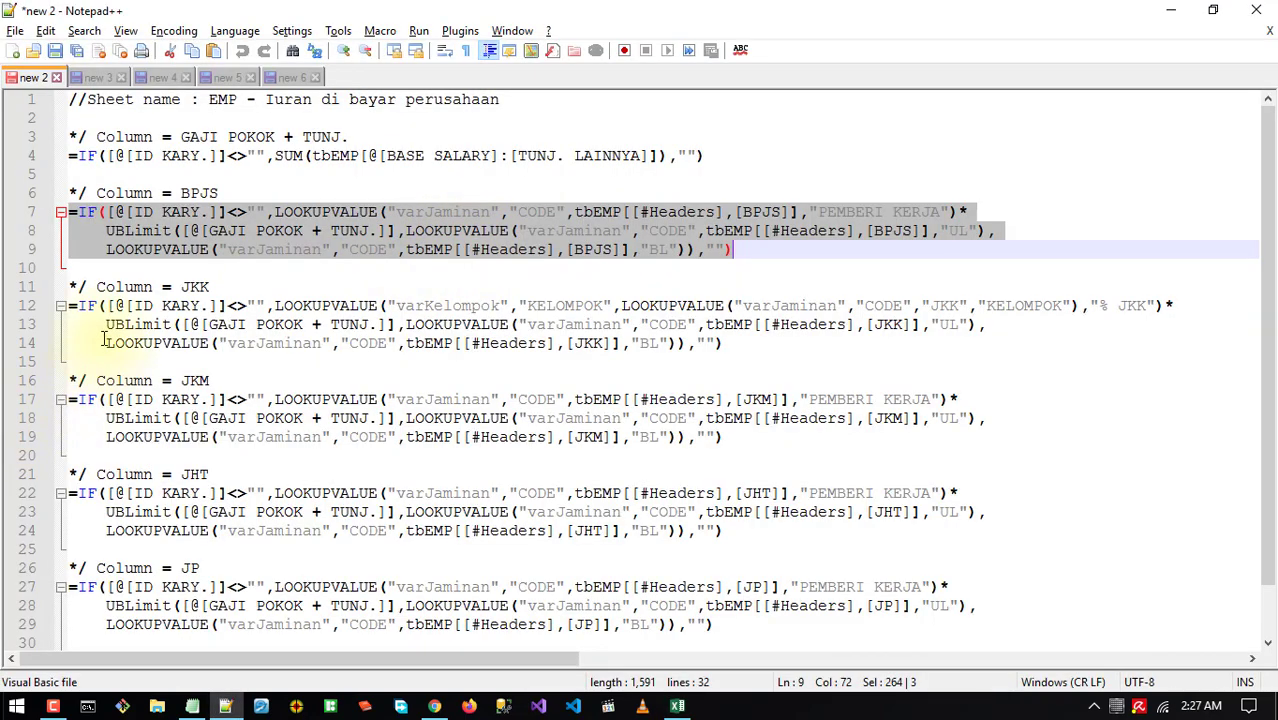
click(105, 340)
drag(68, 305, 717, 342)
key(ctrl+c)
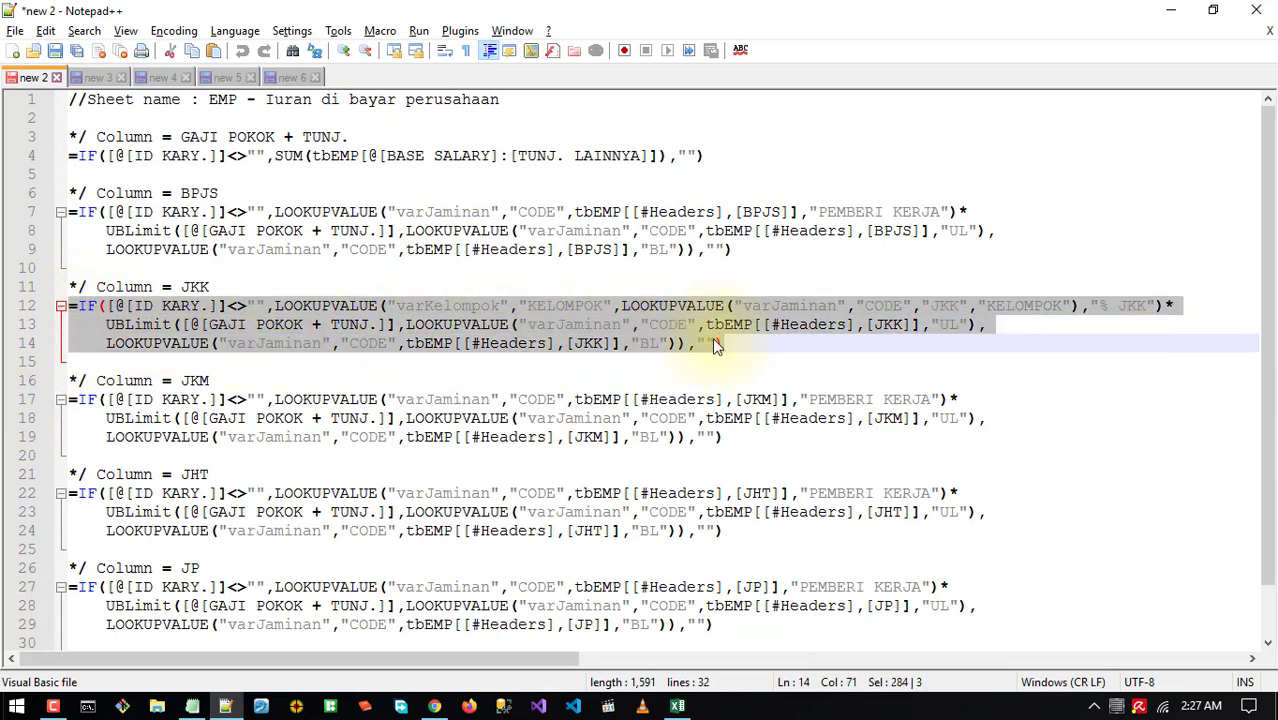
key(alt+Tab)
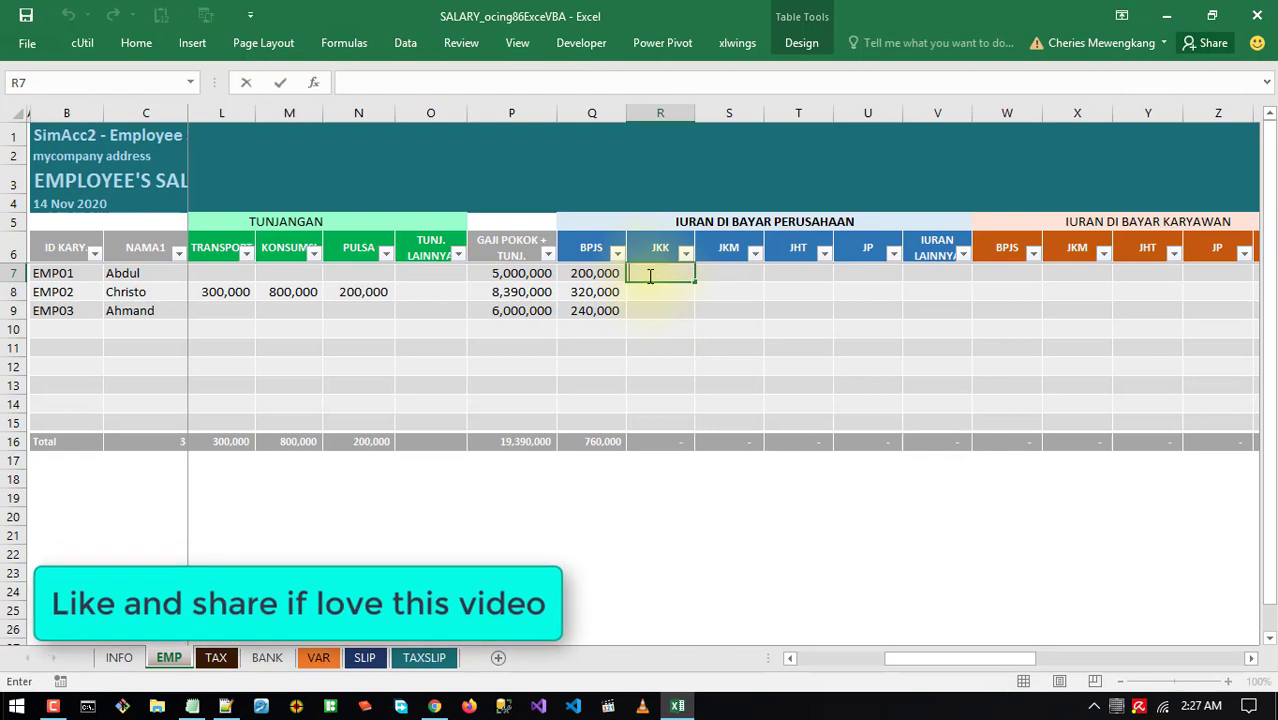
Paste the JKK formula into R7, filling the column with 12,000, 19,200 and 14,400.
key(ctrl+v)
key(Return)
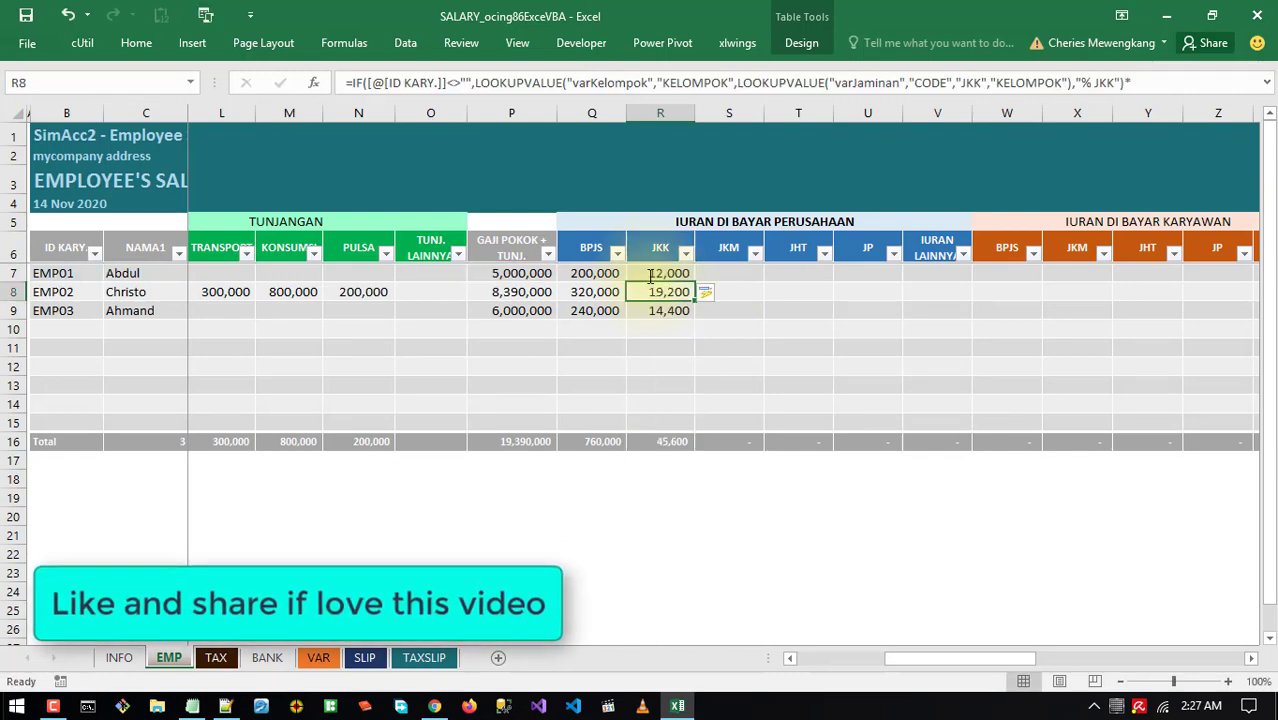
click(722, 272)
click(662, 273)
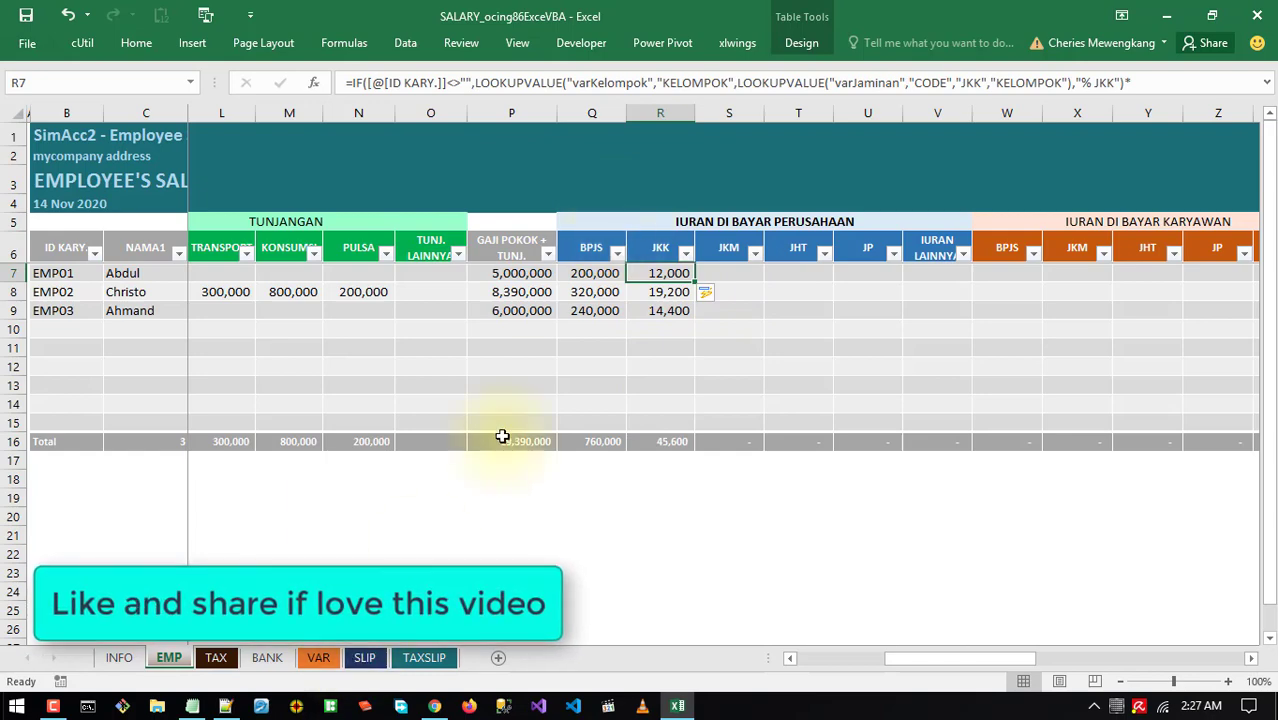
Check the BPJS and JKK rows of the contribution rates table on the VAR sheet.
click(318, 657)
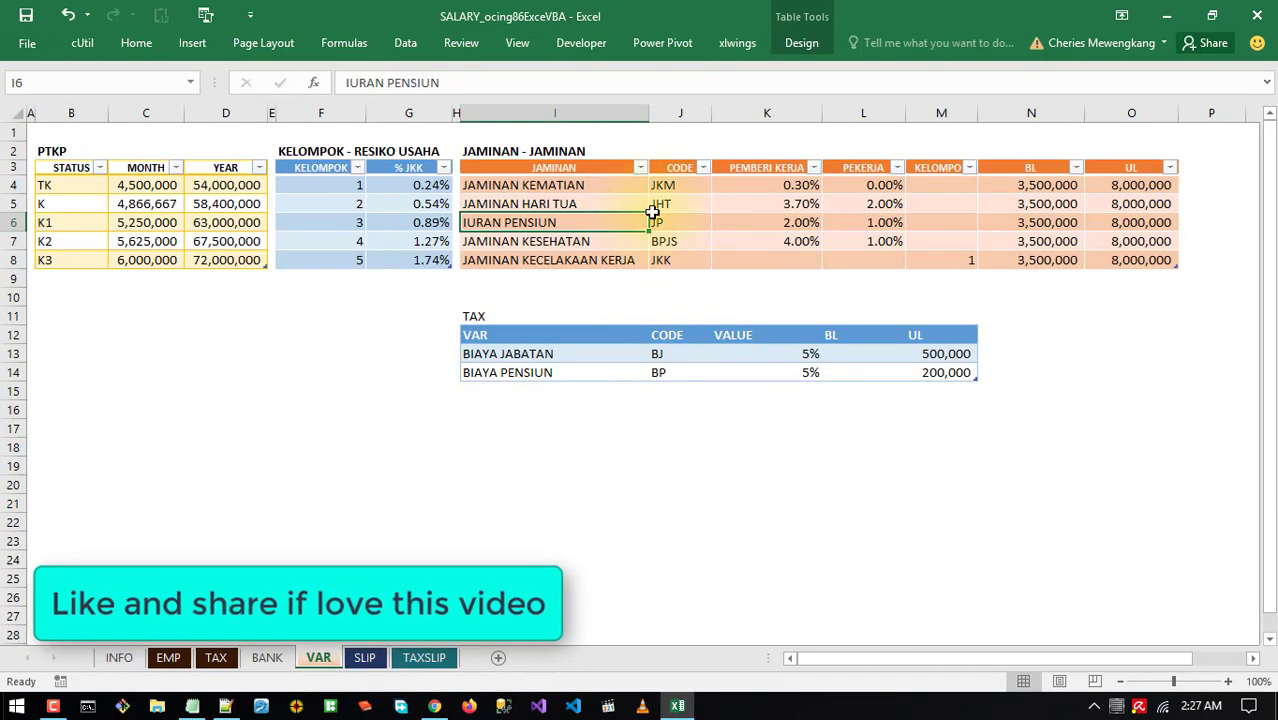
click(665, 242)
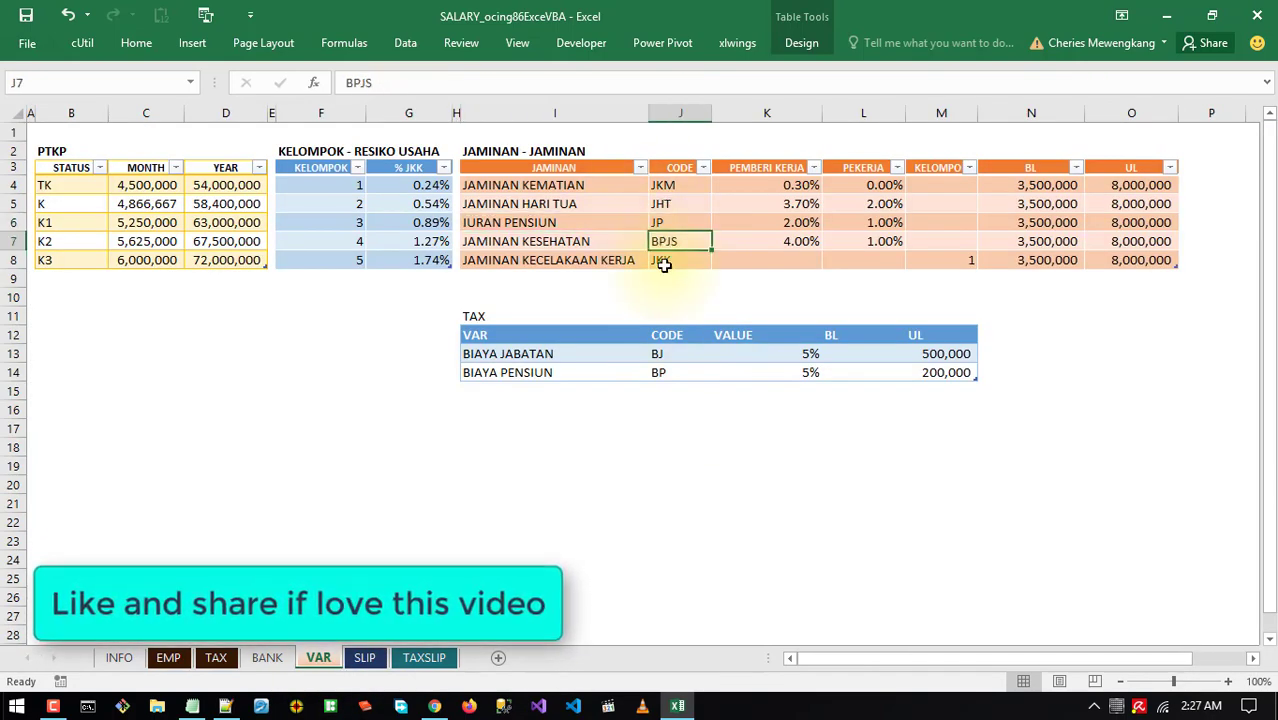
click(662, 260)
click(217, 658)
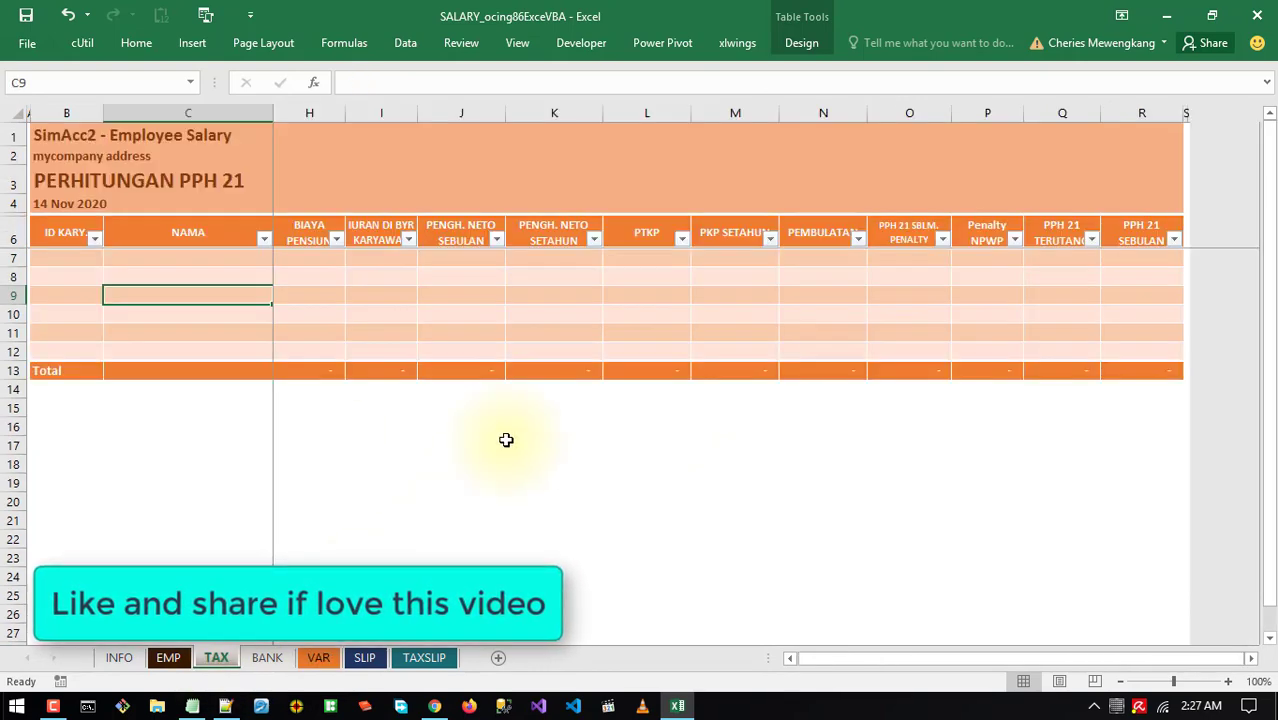
click(168, 657)
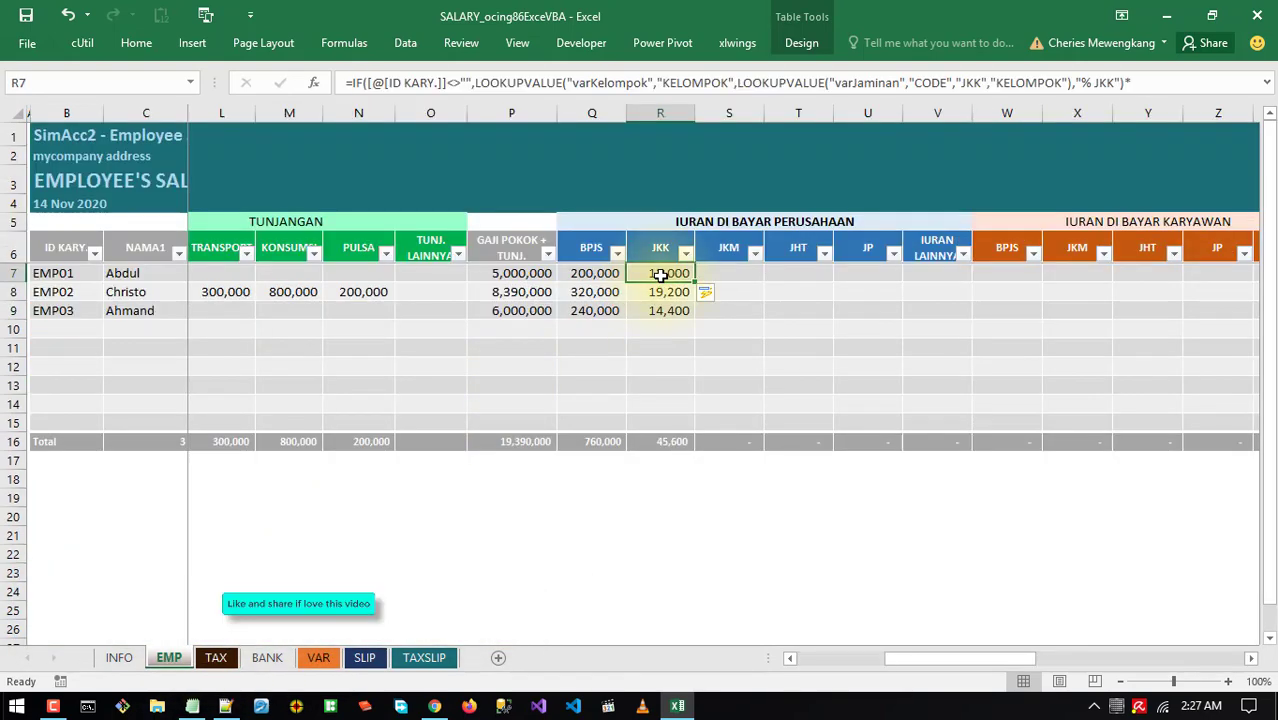
Select S7 and copy the three-line JKM formula (lines 17–19) from the notes.
click(712, 272)
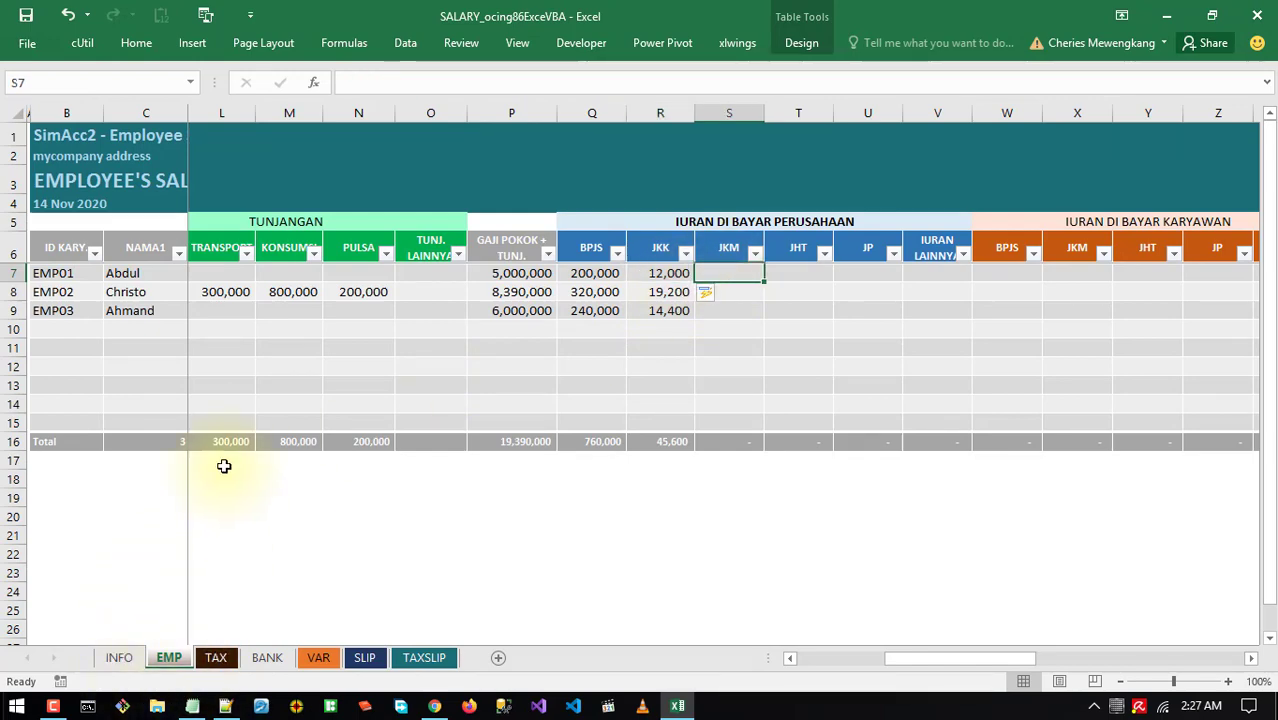
key(alt+Tab)
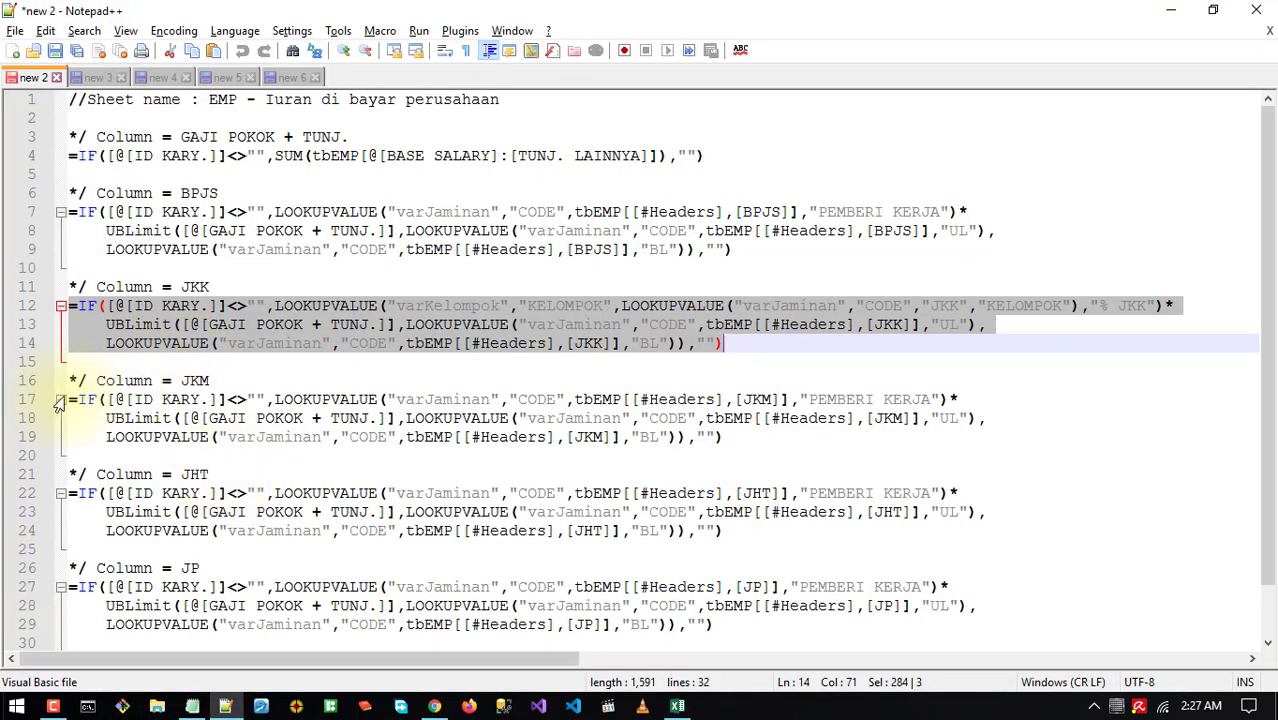
drag(69, 400, 738, 437)
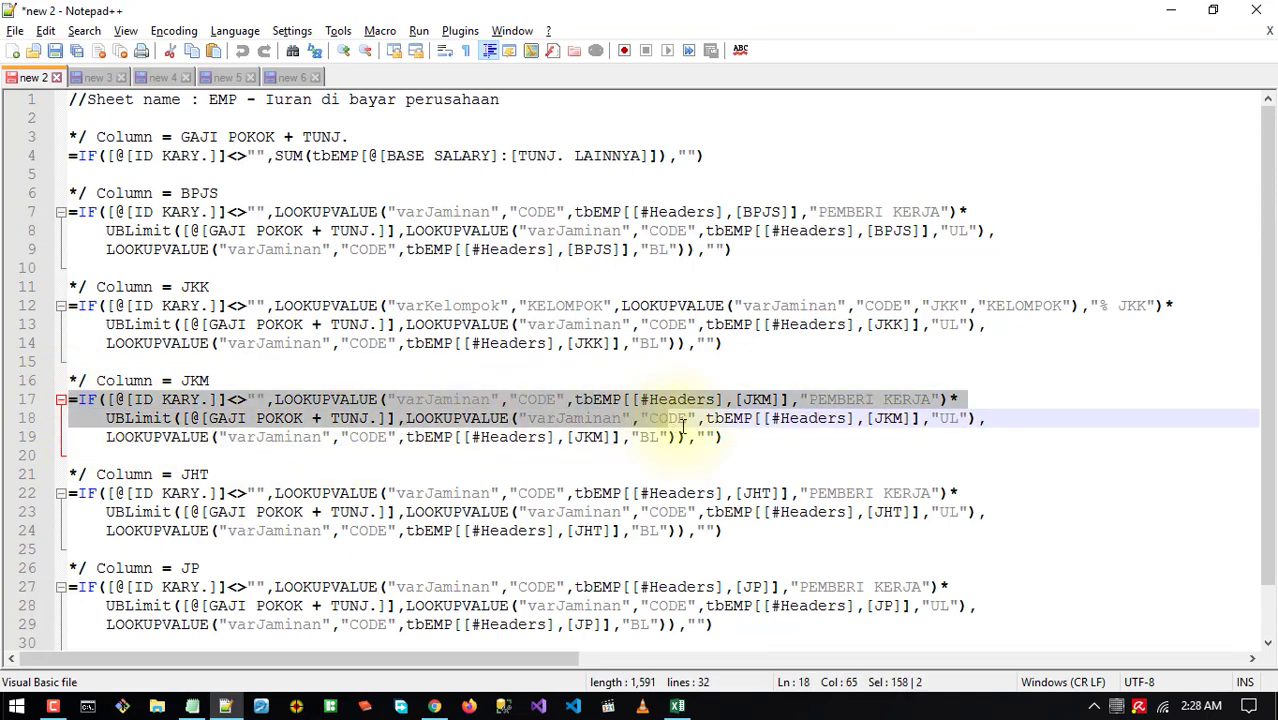
key(alt+Tab)
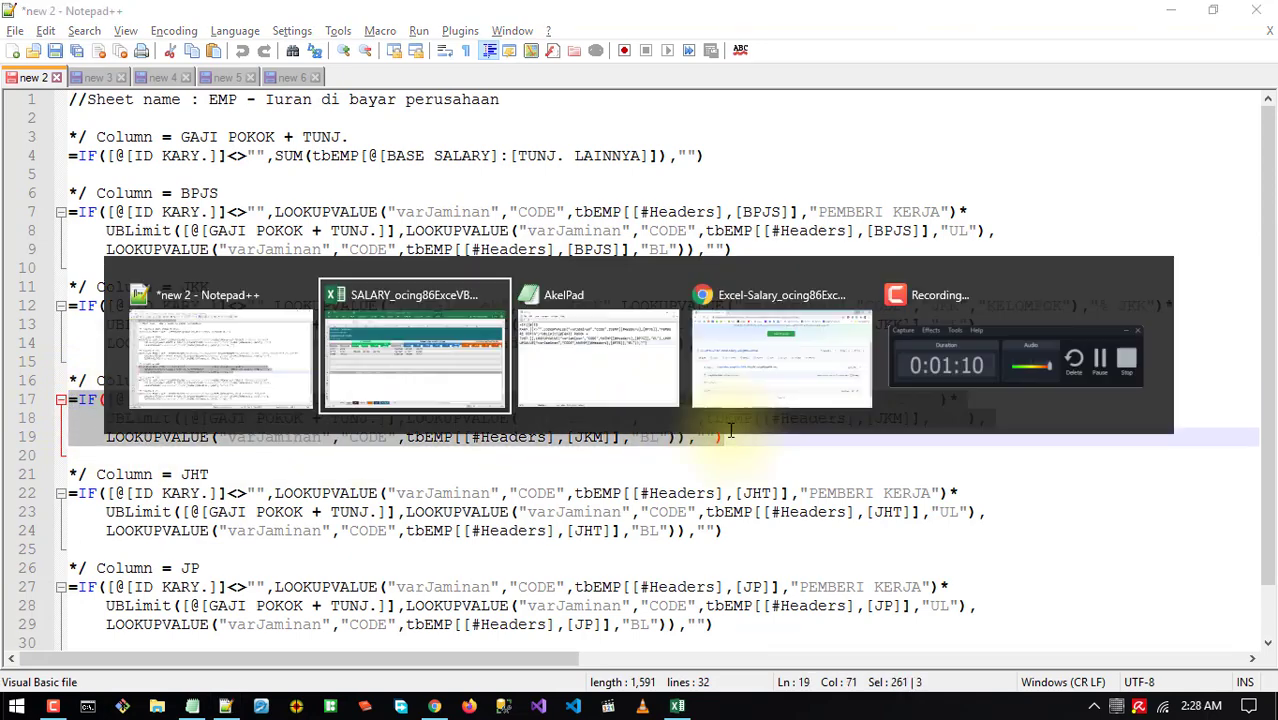
Attempt the JKM paste into S7, dismiss the missing-parenthesis error and abandon the broken formula.
key(ctrl+v)
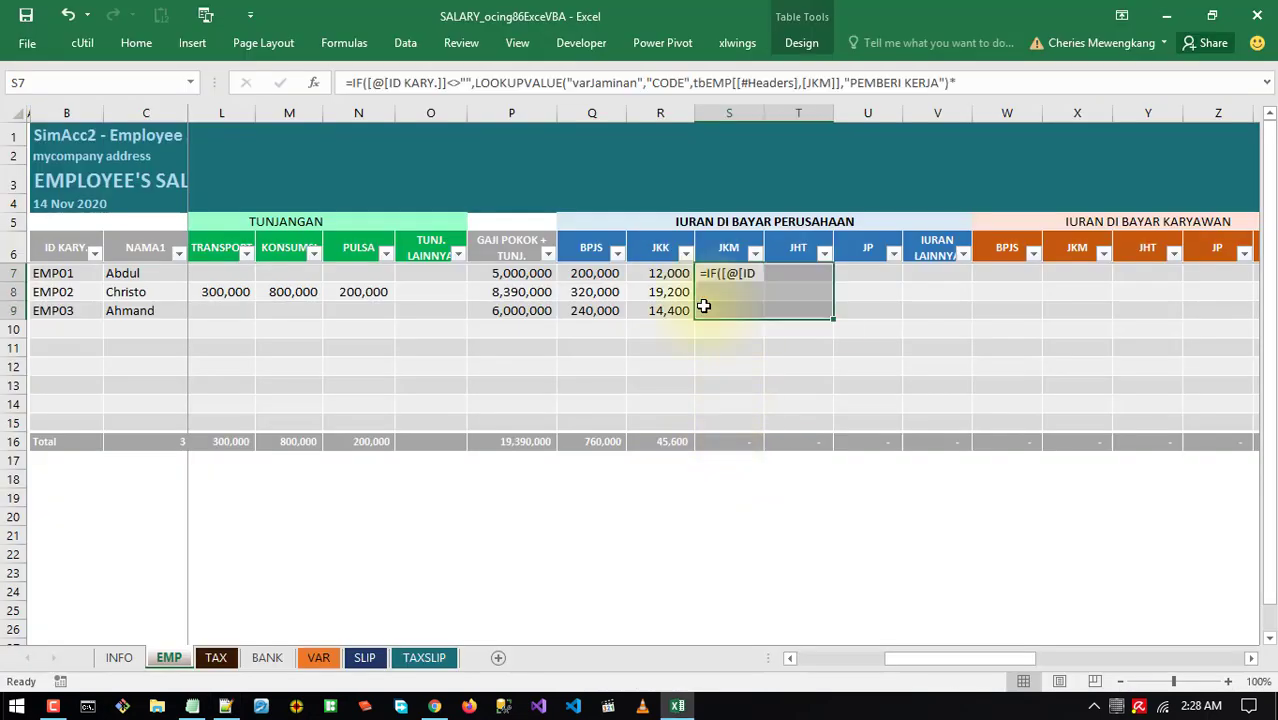
click(716, 273)
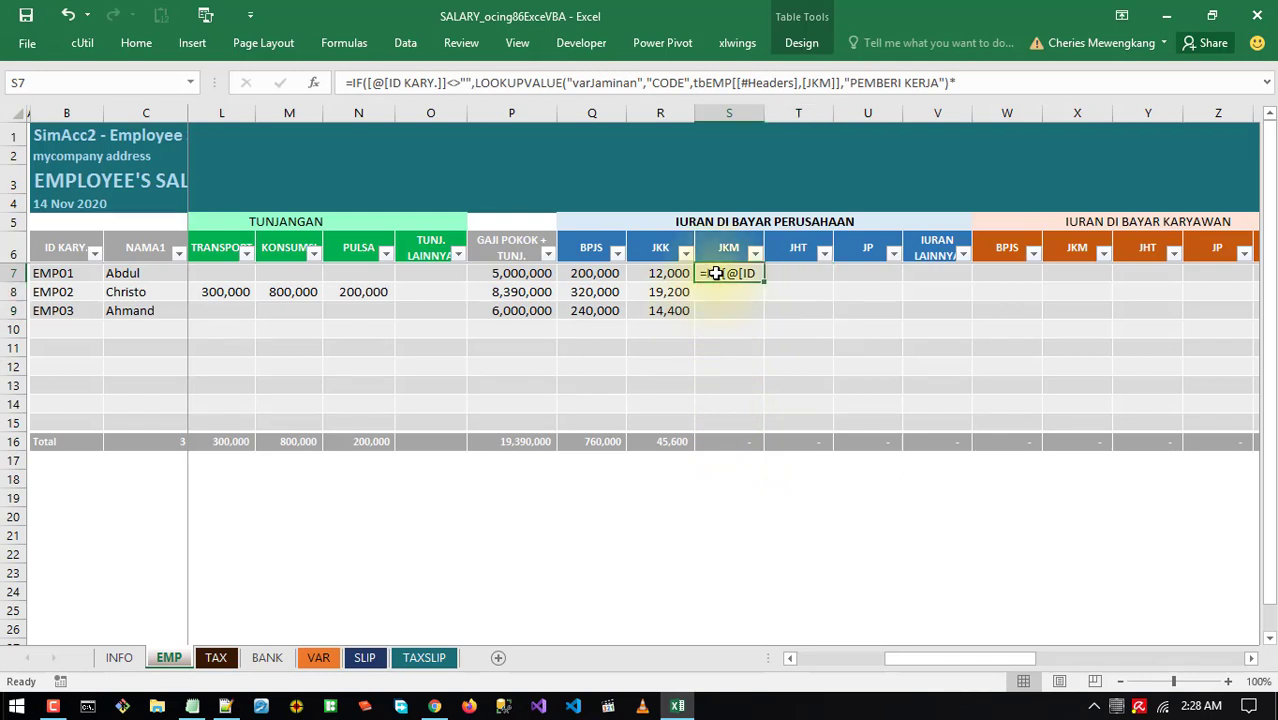
double_click(716, 273)
key(Return)
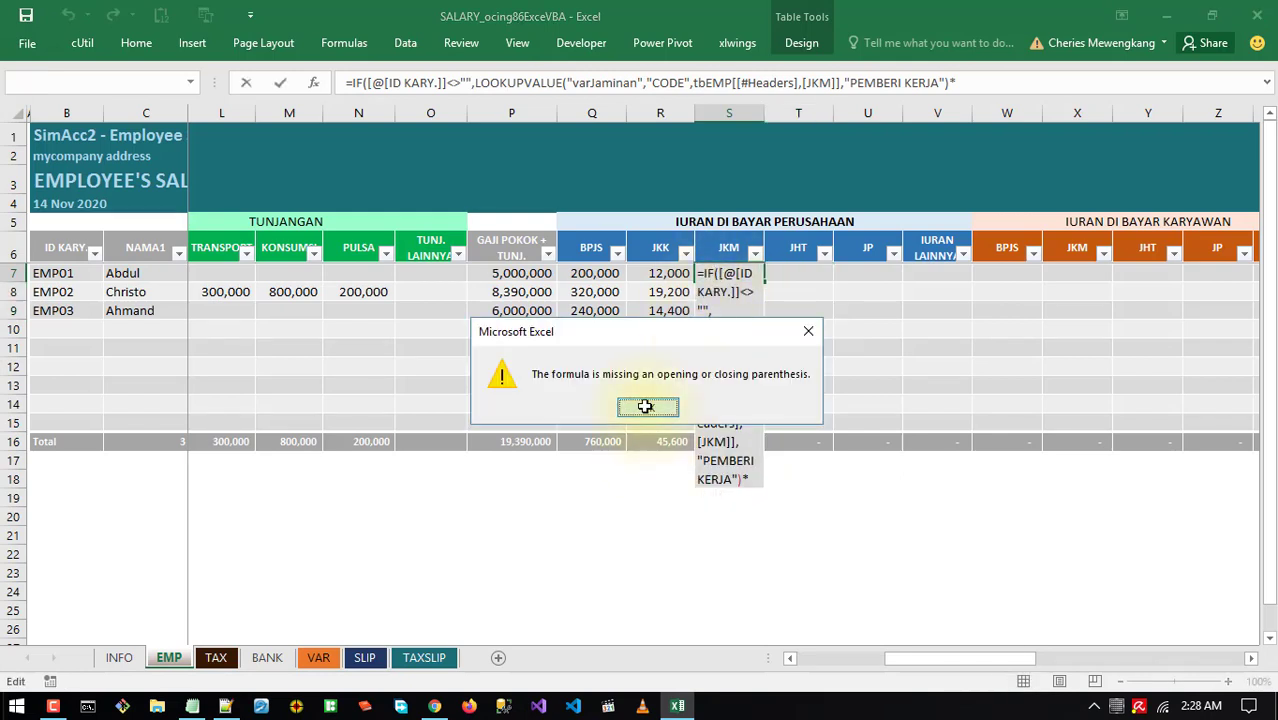
click(645, 406)
key(Escape)
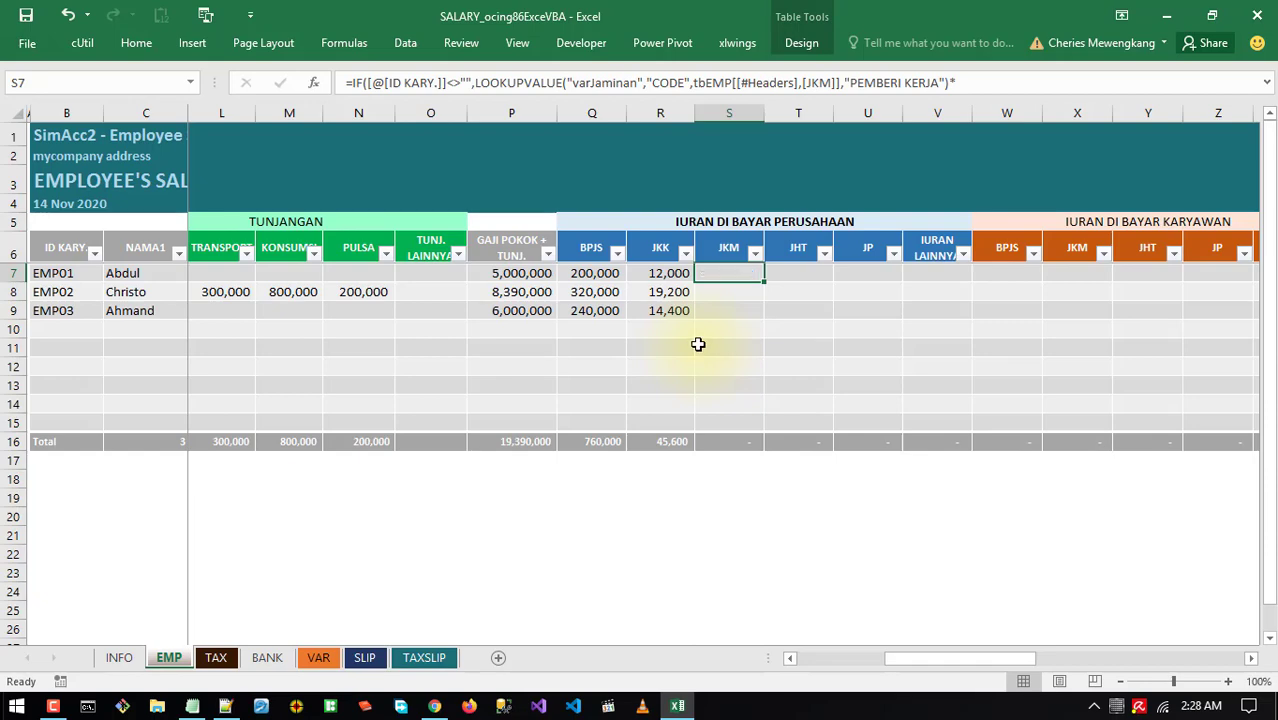
Recopy the complete JKM formula and paste it into S7, giving 15,000, 24,000 and 18,000.
key(alt+Tab)
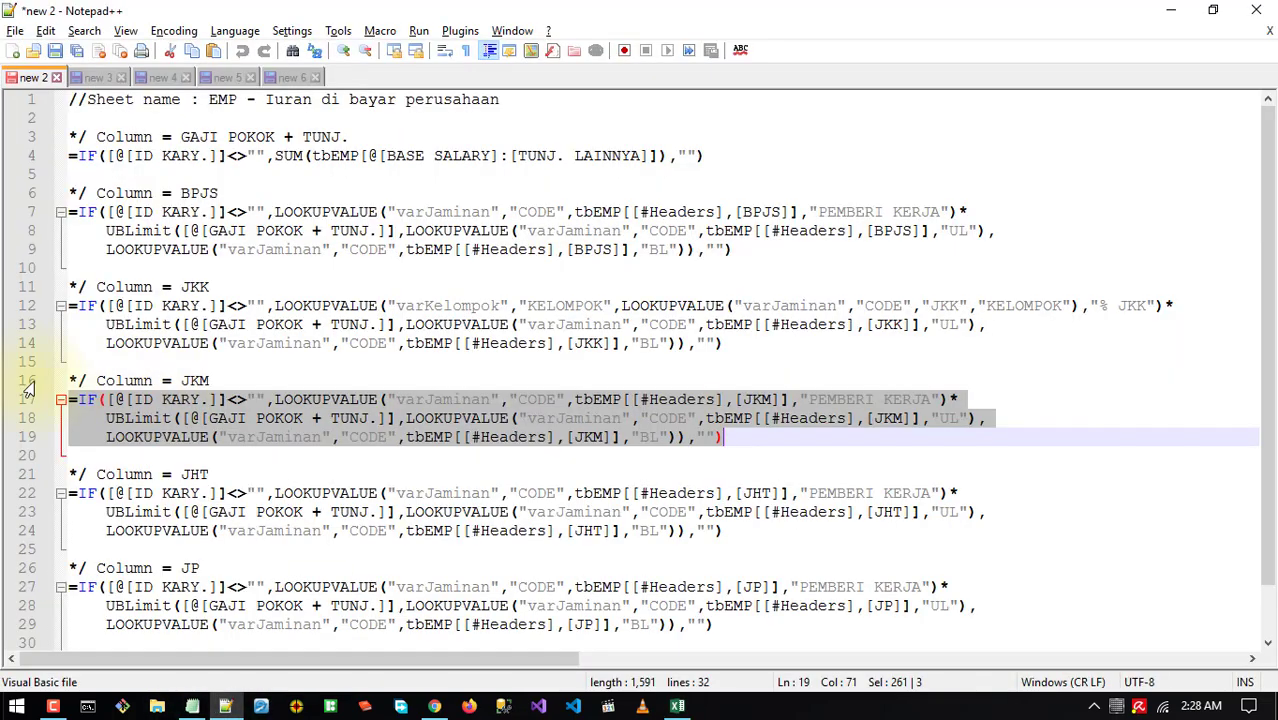
click(717, 436)
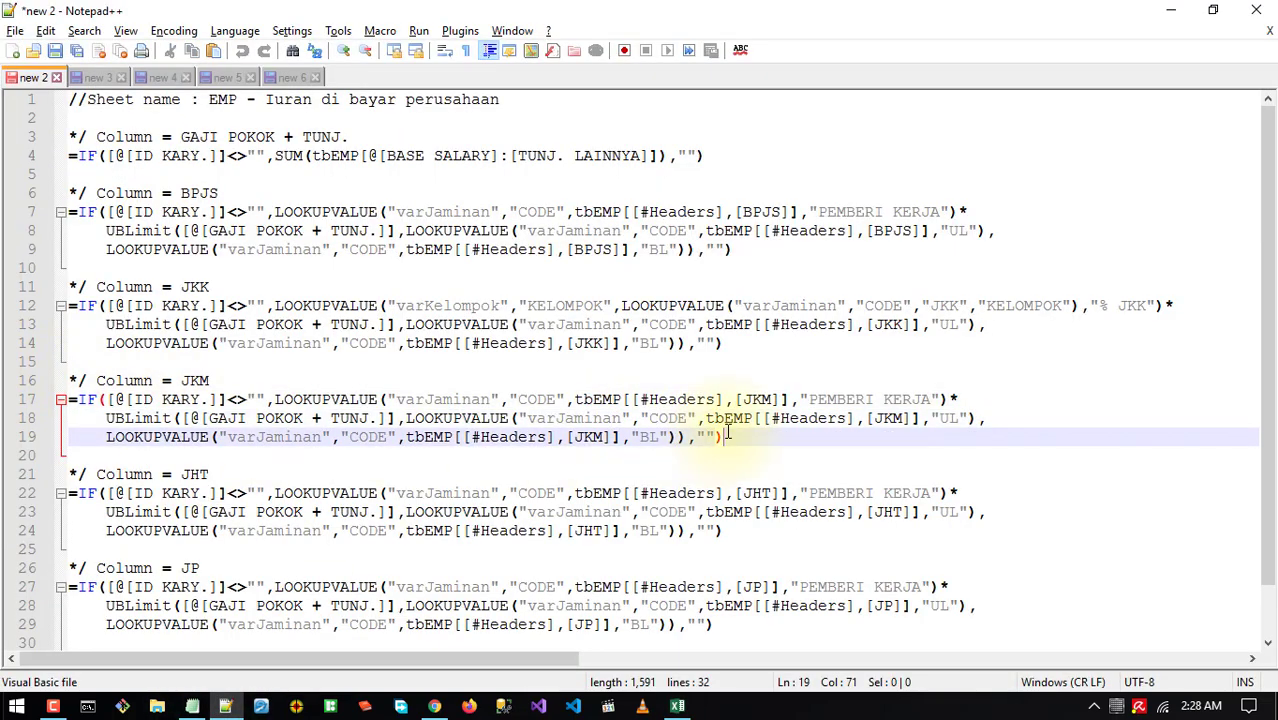
drag(741, 438, 70, 400)
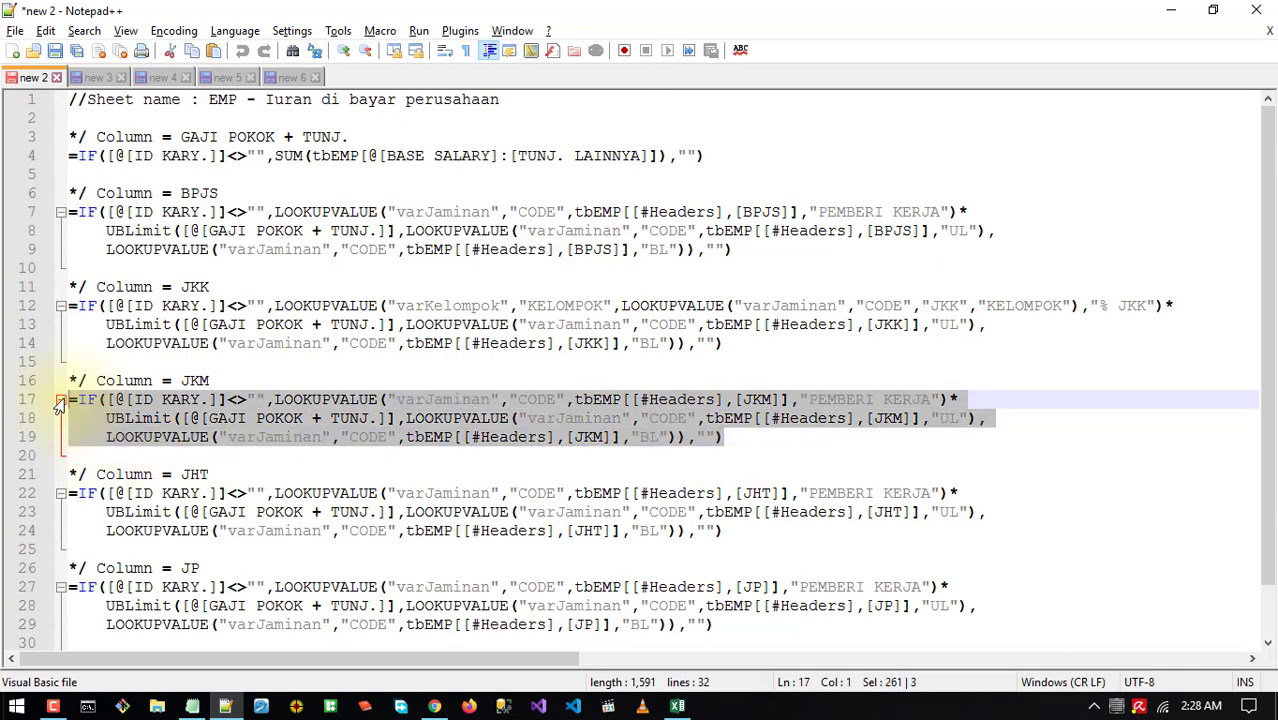
key(alt+Tab)
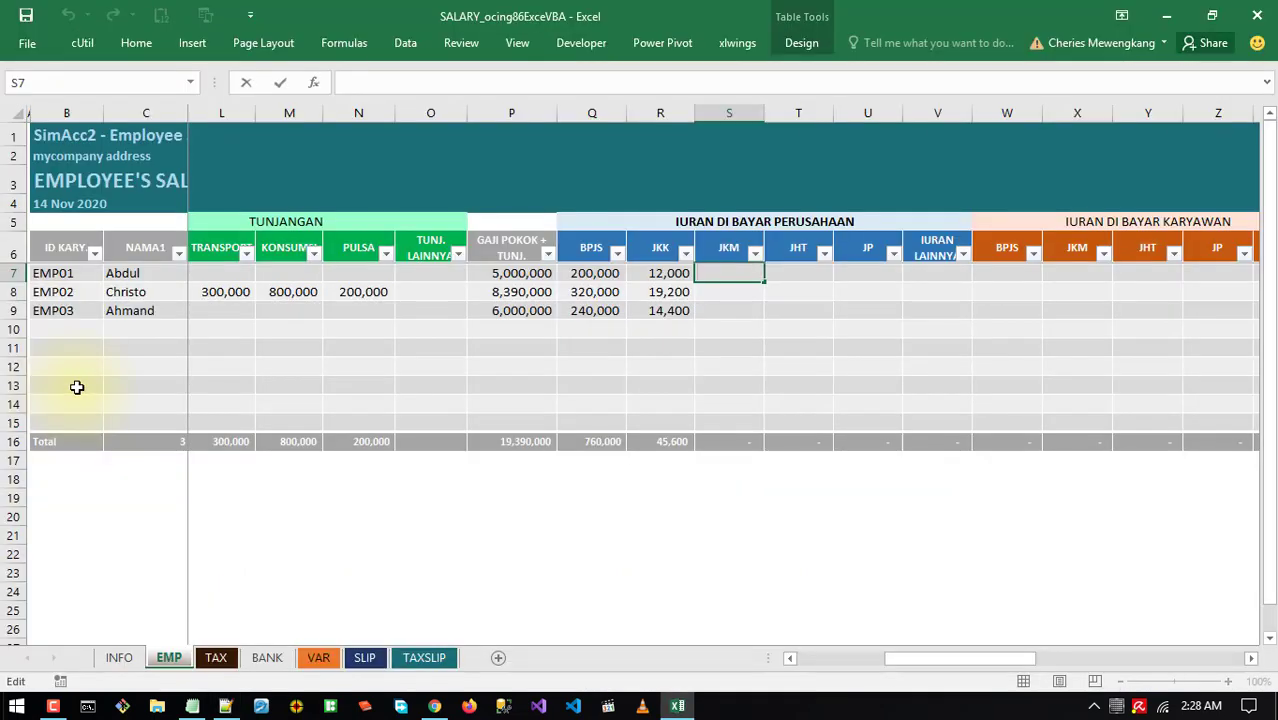
key(ctrl+v)
key(Return)
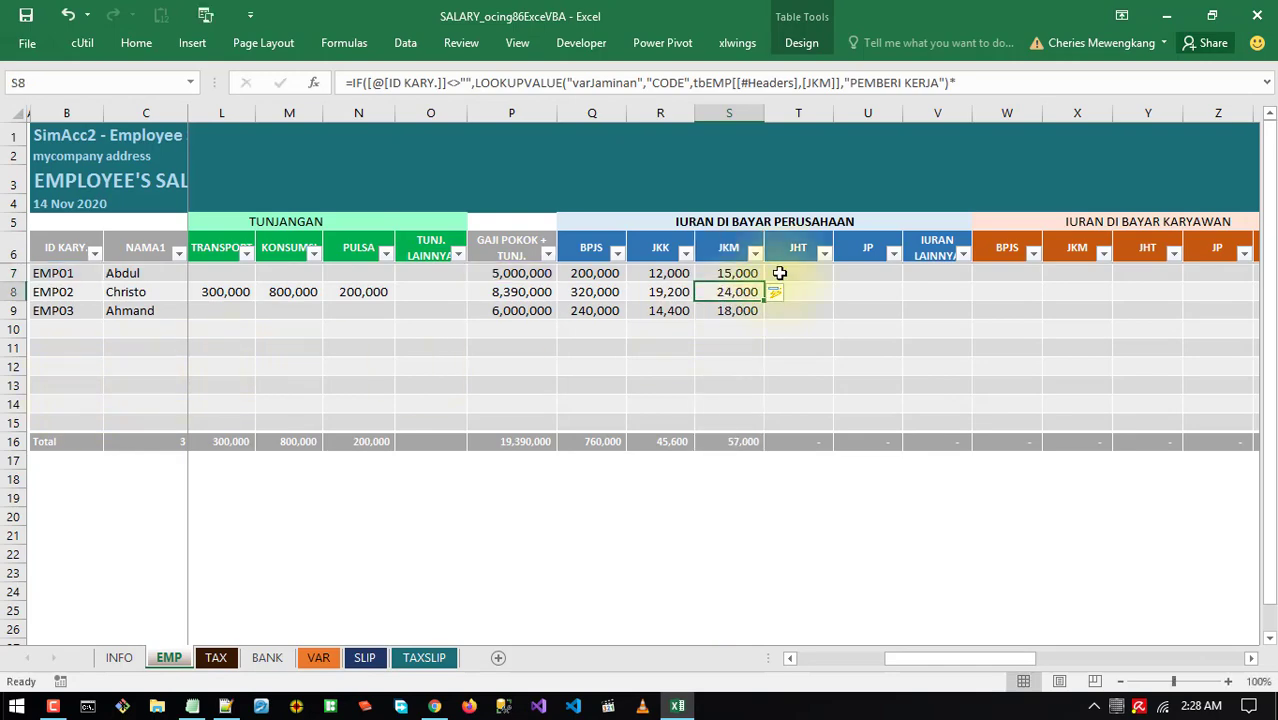
Select T7 and copy the JHT formula (lines 22–24) from the notes.
click(773, 268)
key(alt+Tab)
key(Down)
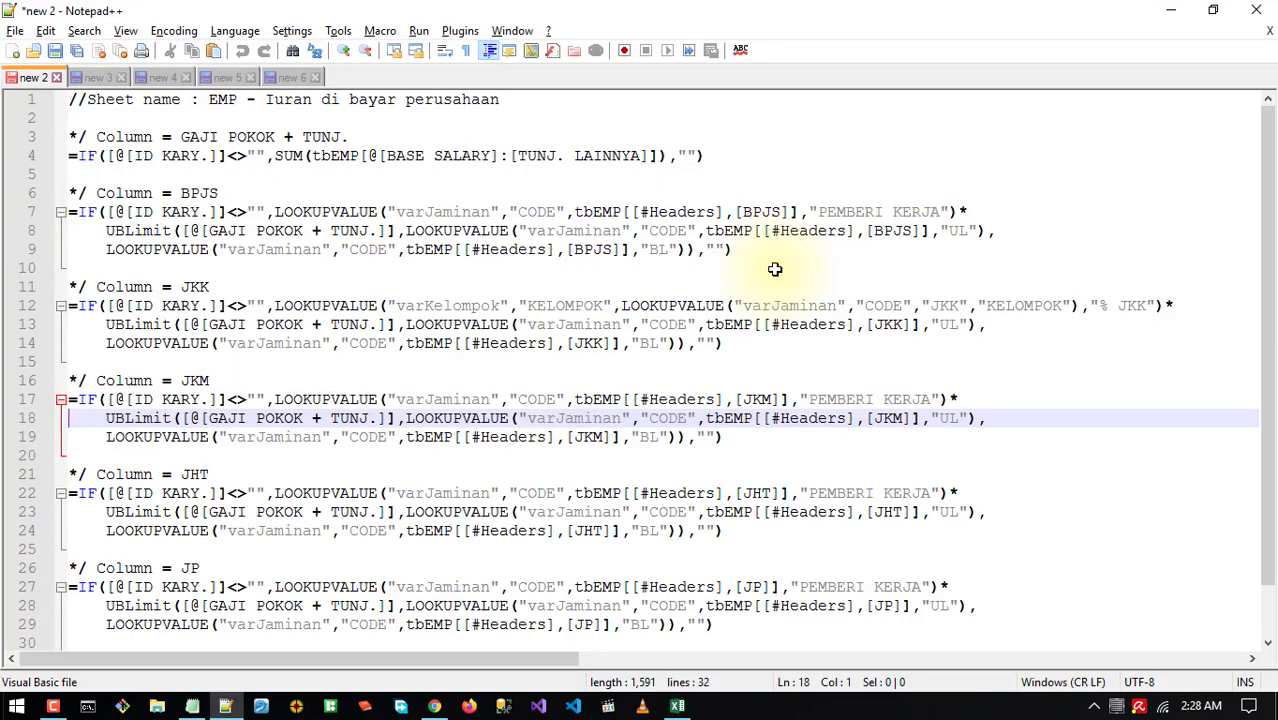
key(Down)
key(Down)
key(Down)
key(Down)
key(shift+Down)
key(ctrl+c)
key(shift+Down)
key(shift+End)
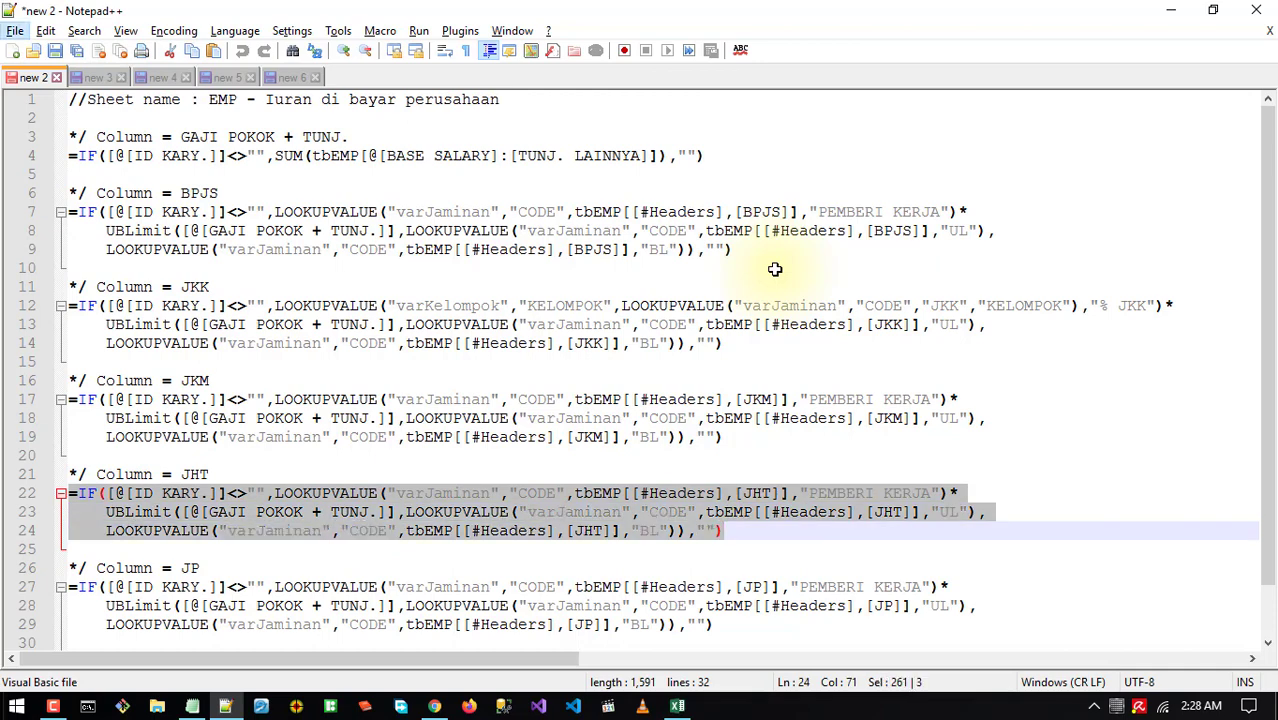
key(alt+Tab)
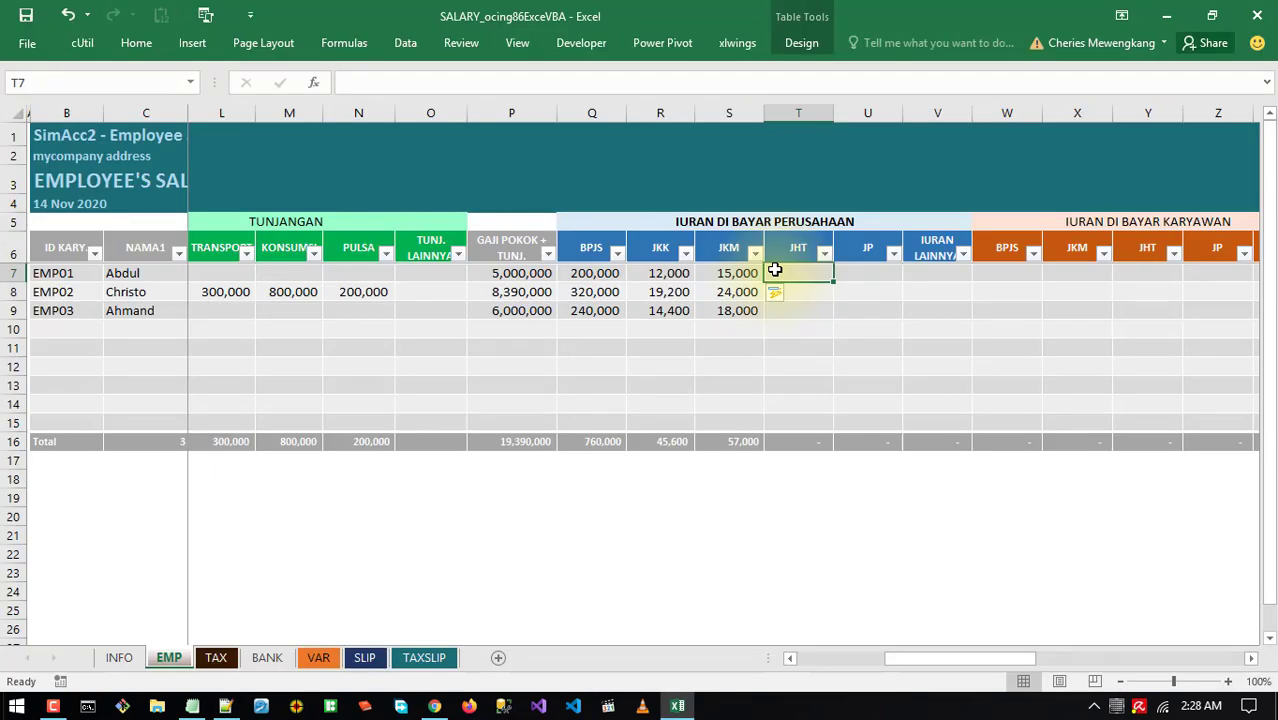
Paste the JHT formula into T7 and apply it to the whole column: 185,000, 296,000, 222,000.
key(F2)
key(ctrl+v)
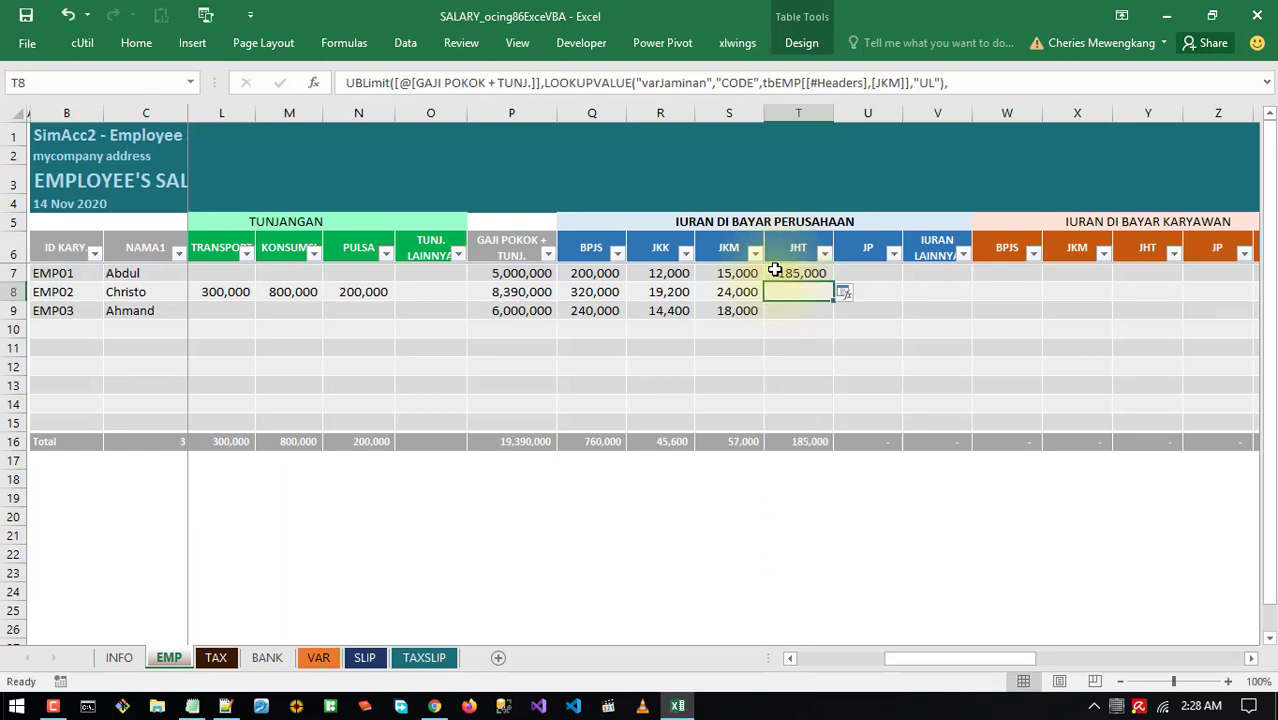
key(Tab)
click(775, 271)
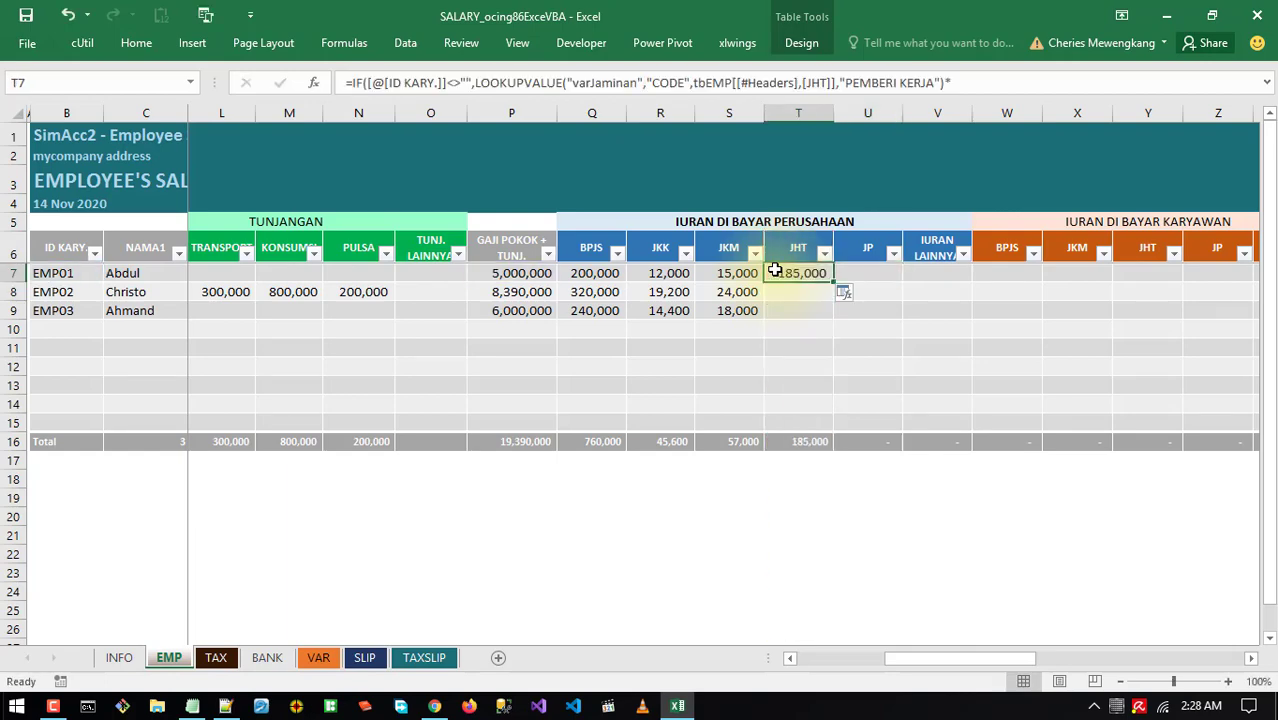
click(847, 318)
click(864, 271)
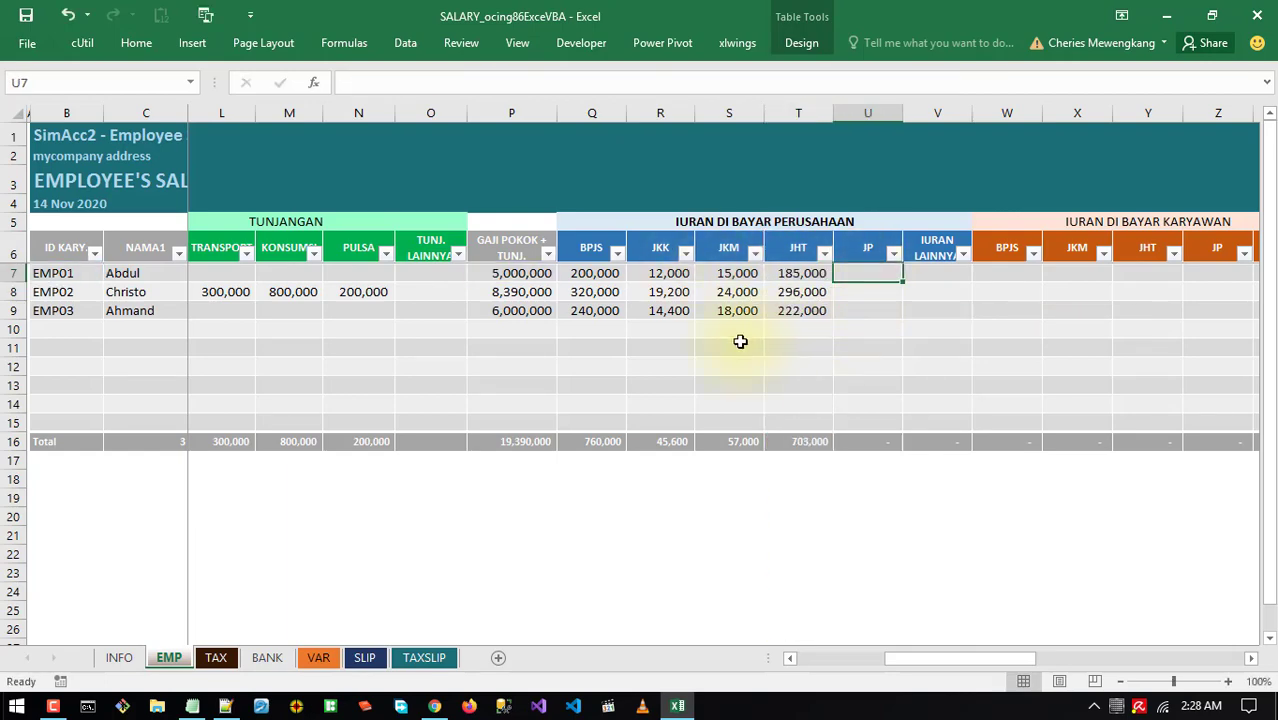
Copy the three-line company-paid JP formula (lines 27–29) from the notes.
key(alt+Tab)
key(Down)
key(Down)
key(Down)
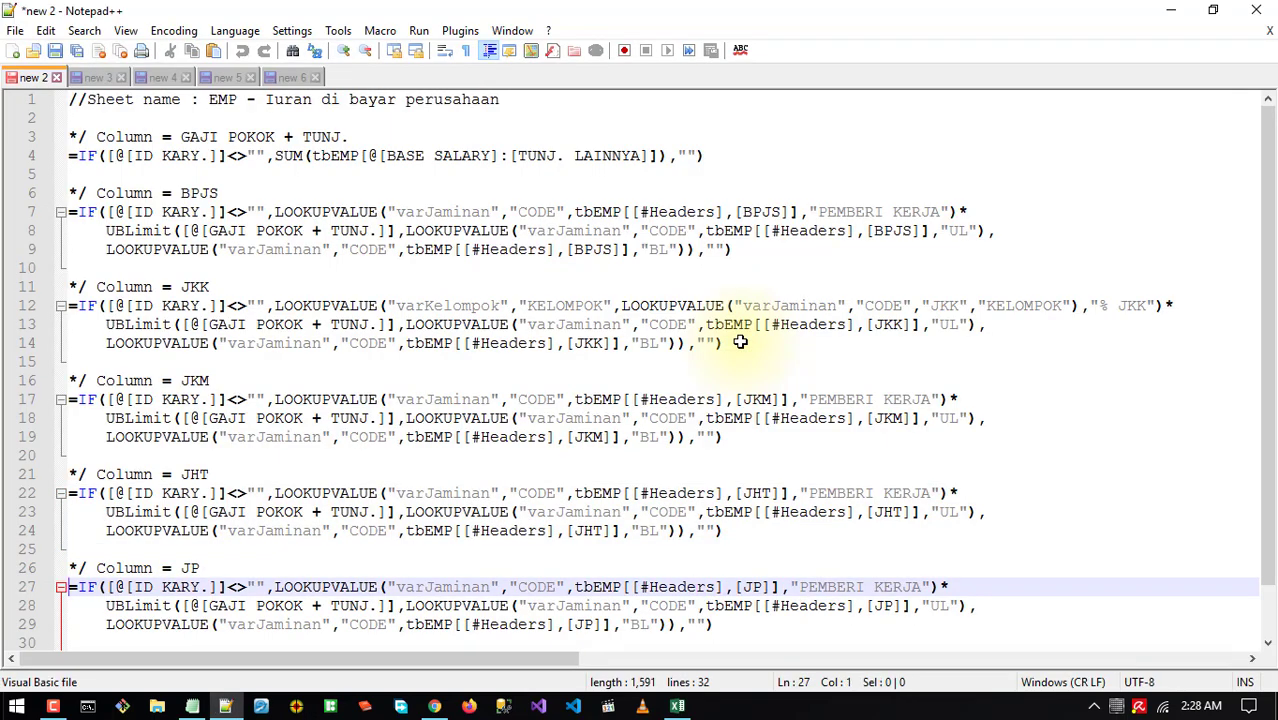
key(shift+Down)
key(shift+Down)
key(shift+End)
key(ctrl+c)
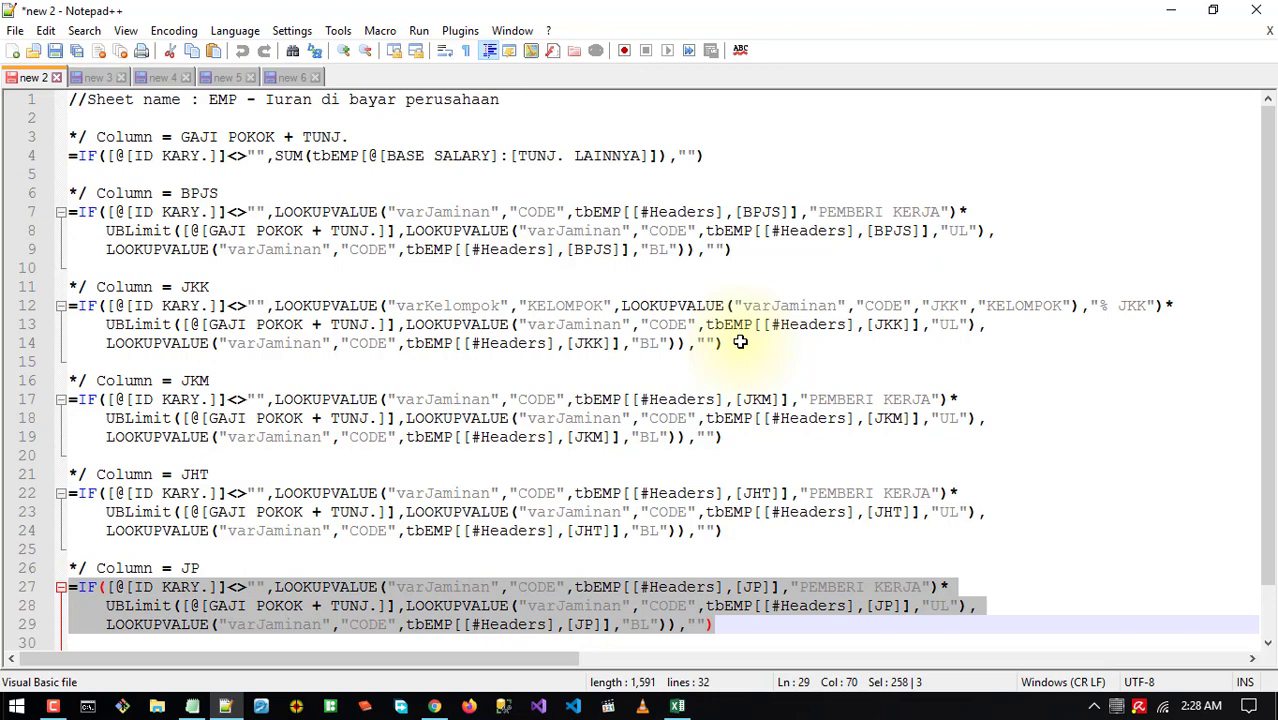
Paste the JP formula into U7, filling the column with 100,000, 160,000 and 120,000.
key(alt+Tab)
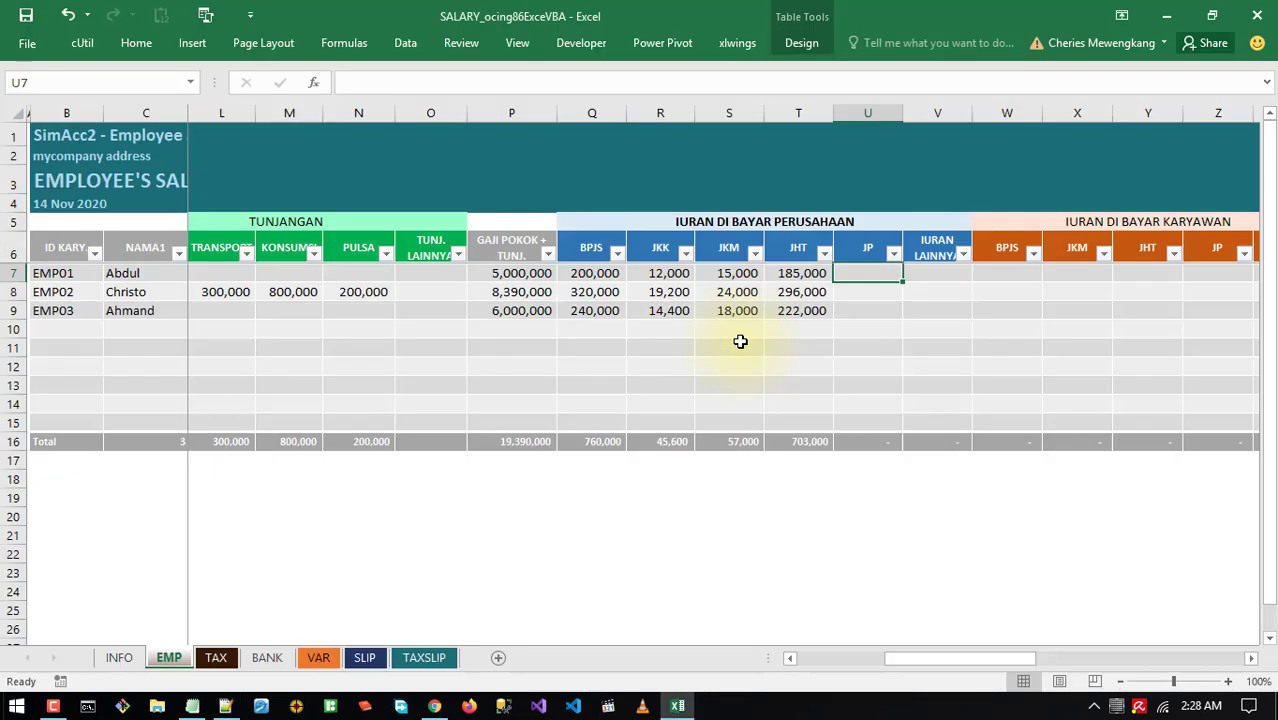
key(F2)
key(ctrl+v)
key(Return)
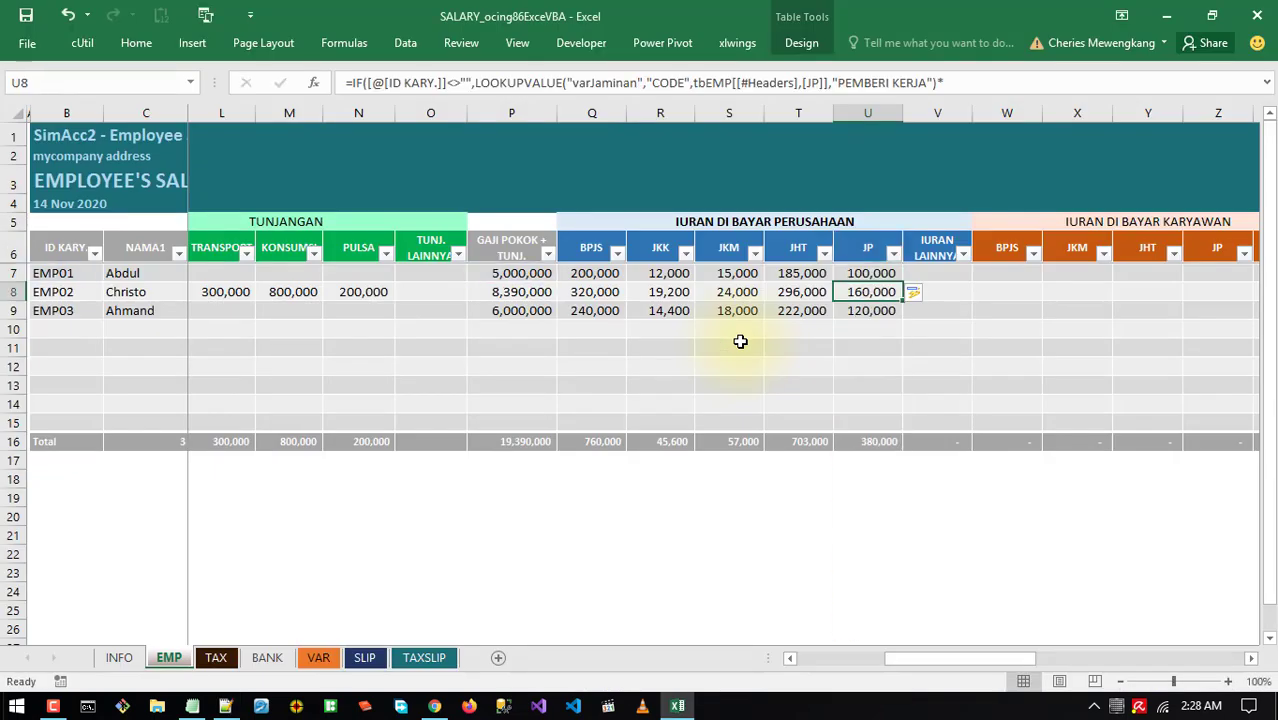
key(Up)
key(Right)
Move past the JP formula in the notes and check the still-empty cells of column V.
key(alt+Tab)
key(Down)
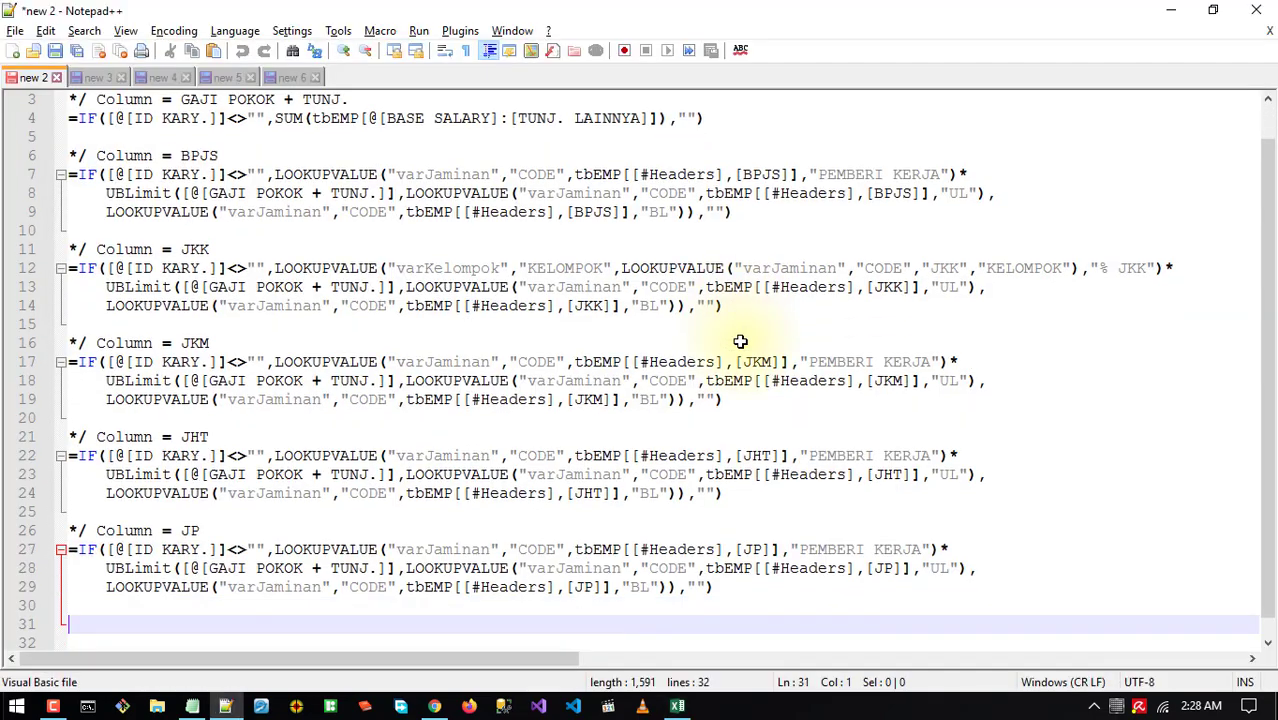
key(Down)
key(Down)
key(Up)
key(alt+Tab)
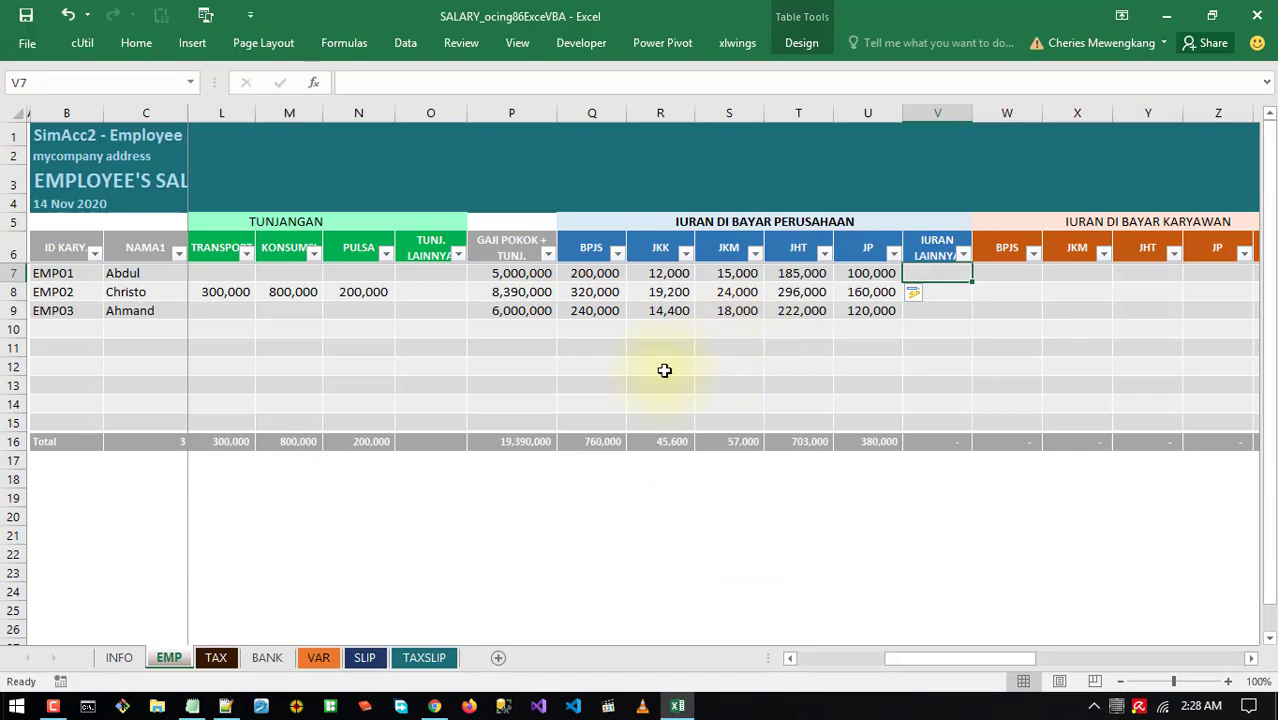
click(934, 306)
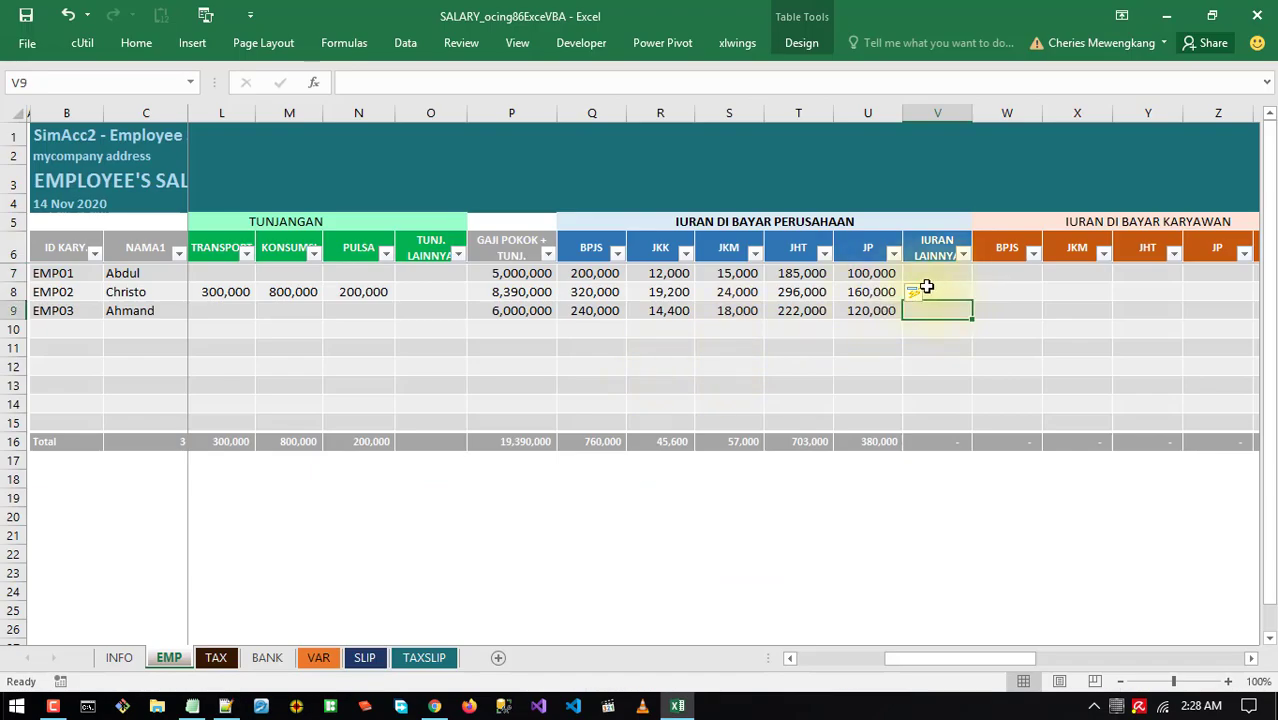
click(927, 290)
click(921, 272)
click(927, 294)
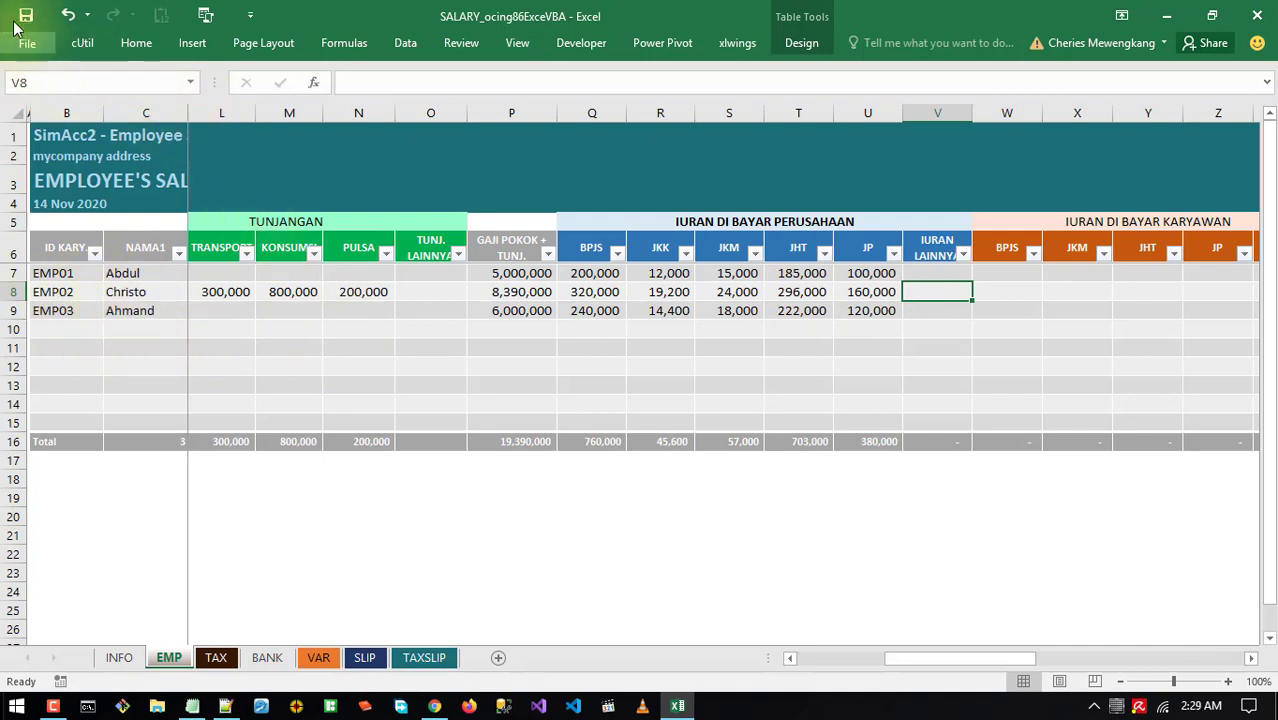
Review the formulas in R8, S9, and the BPJS, JKK, JKM, JHT and JP cells Q7–U7.
click(640, 299)
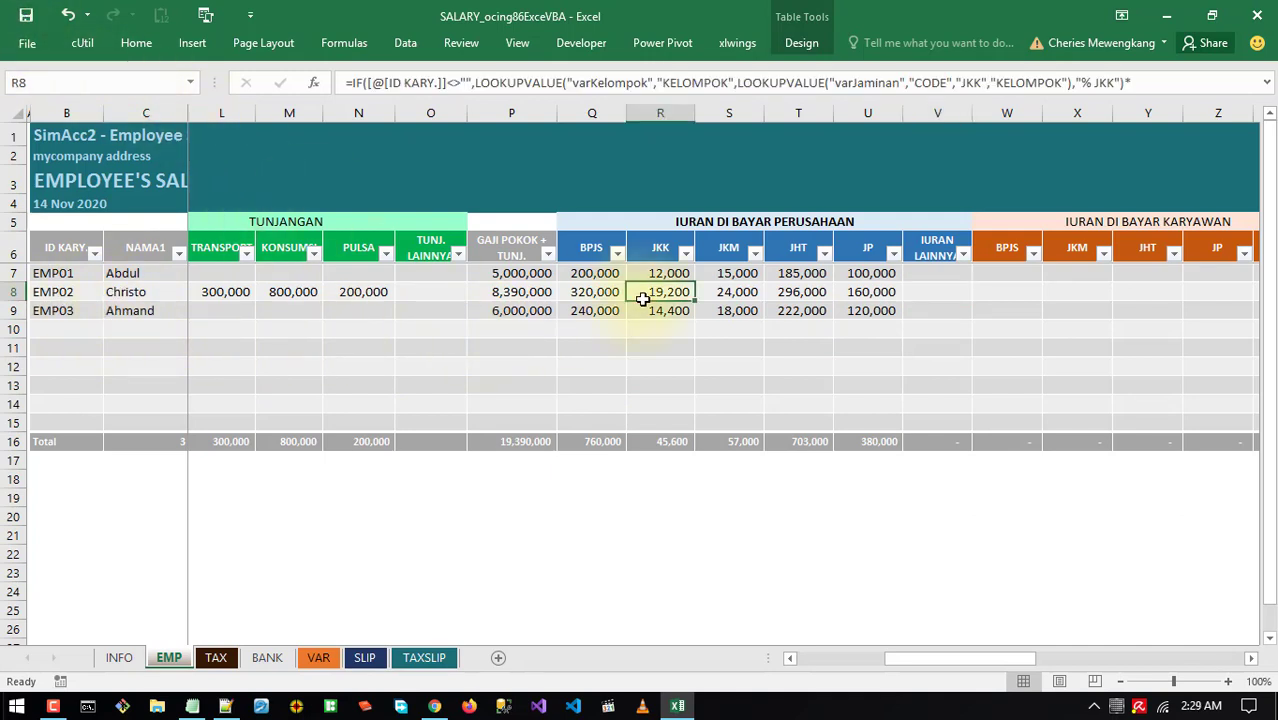
click(758, 311)
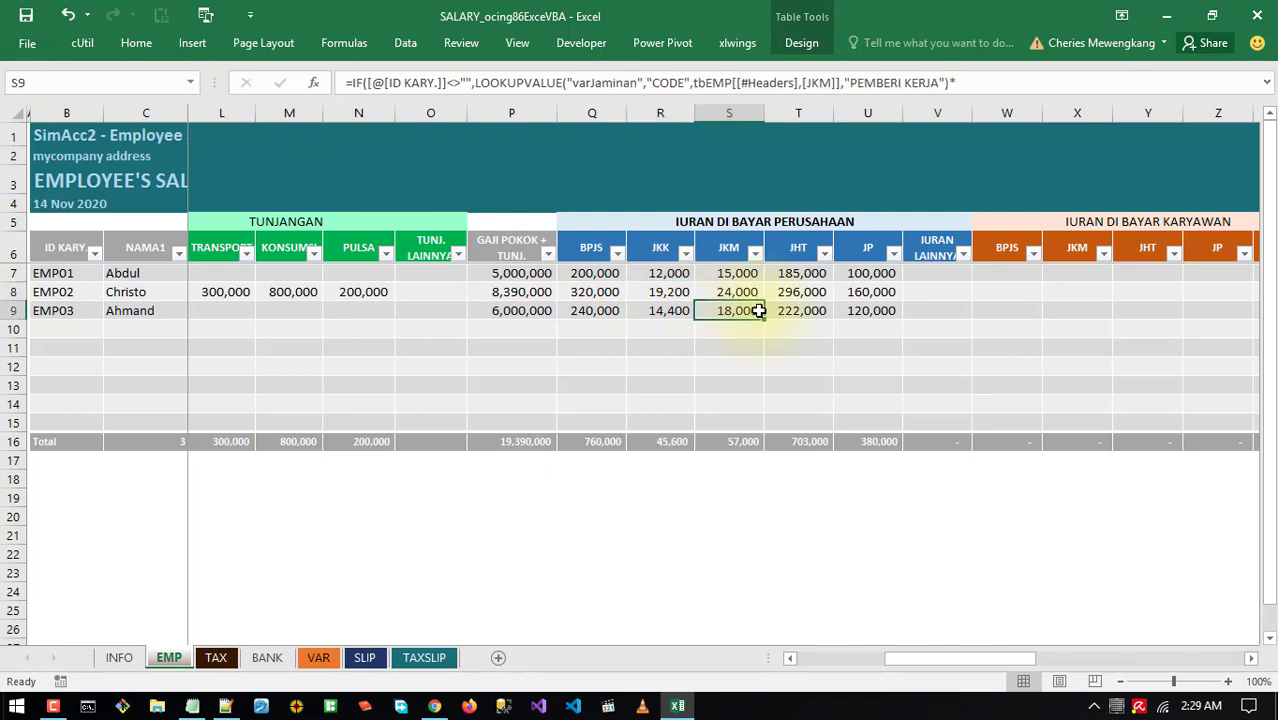
click(578, 276)
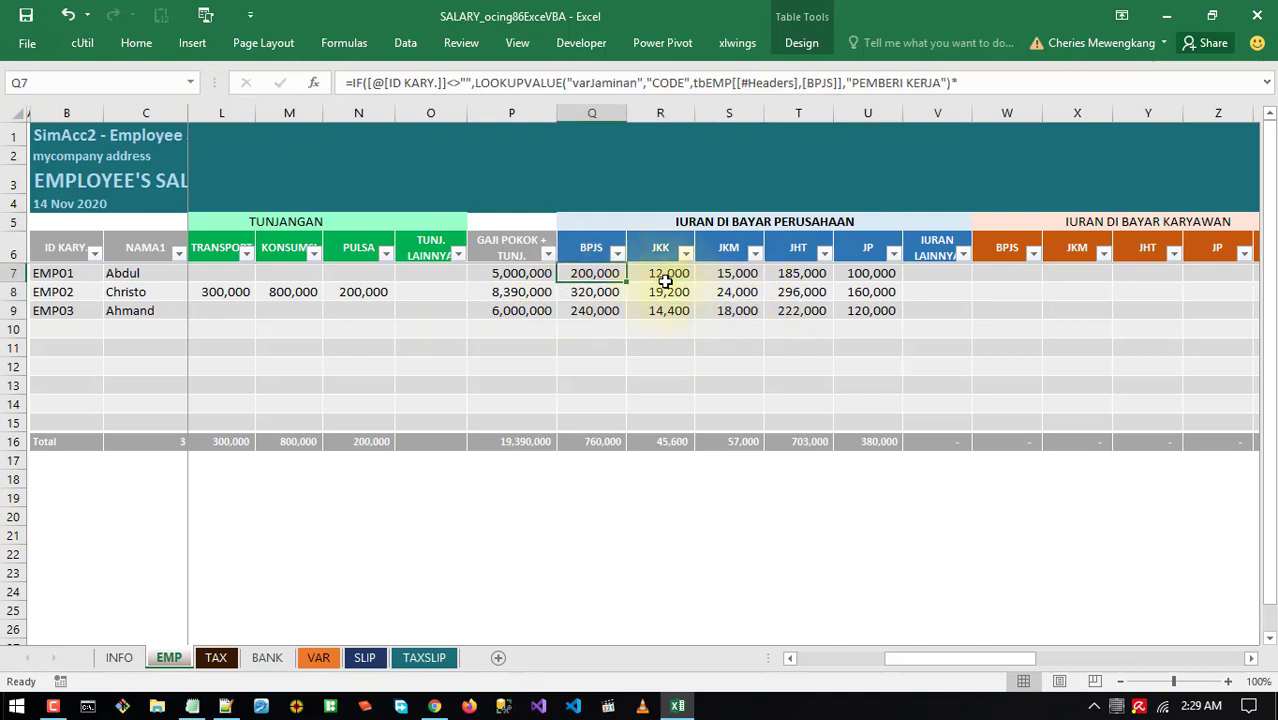
click(663, 273)
click(735, 273)
click(803, 272)
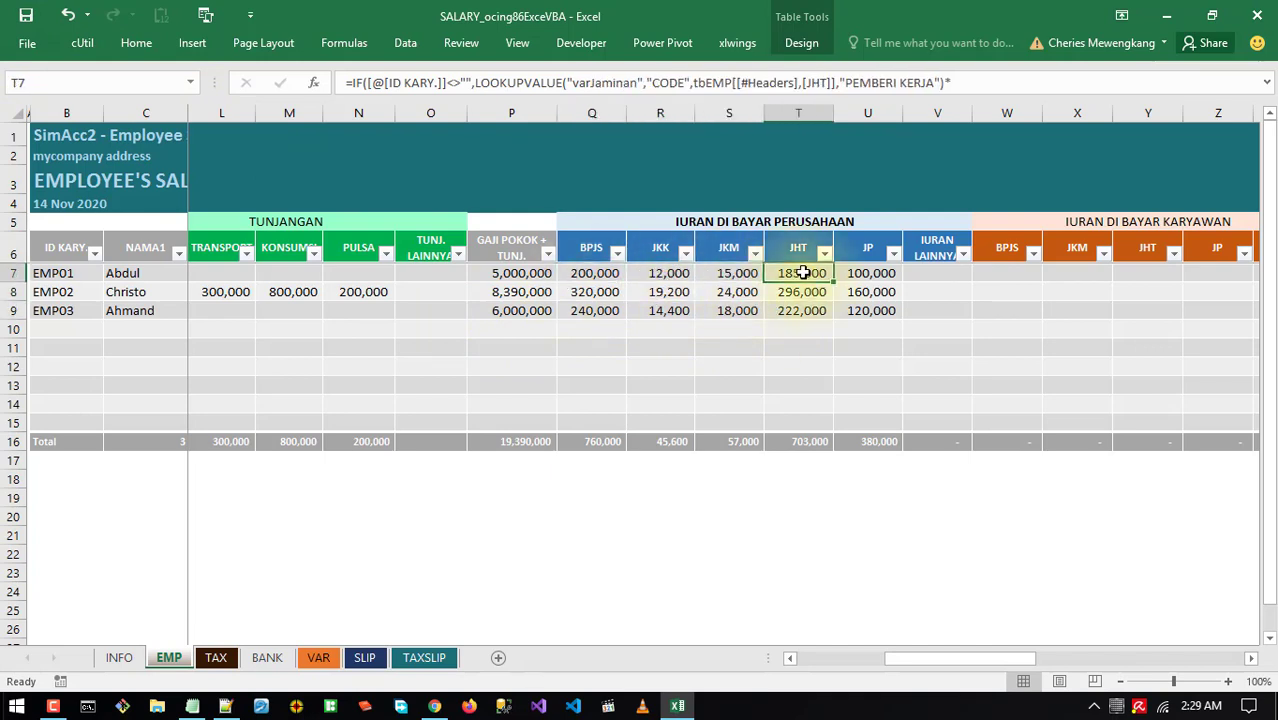
click(865, 275)
click(600, 274)
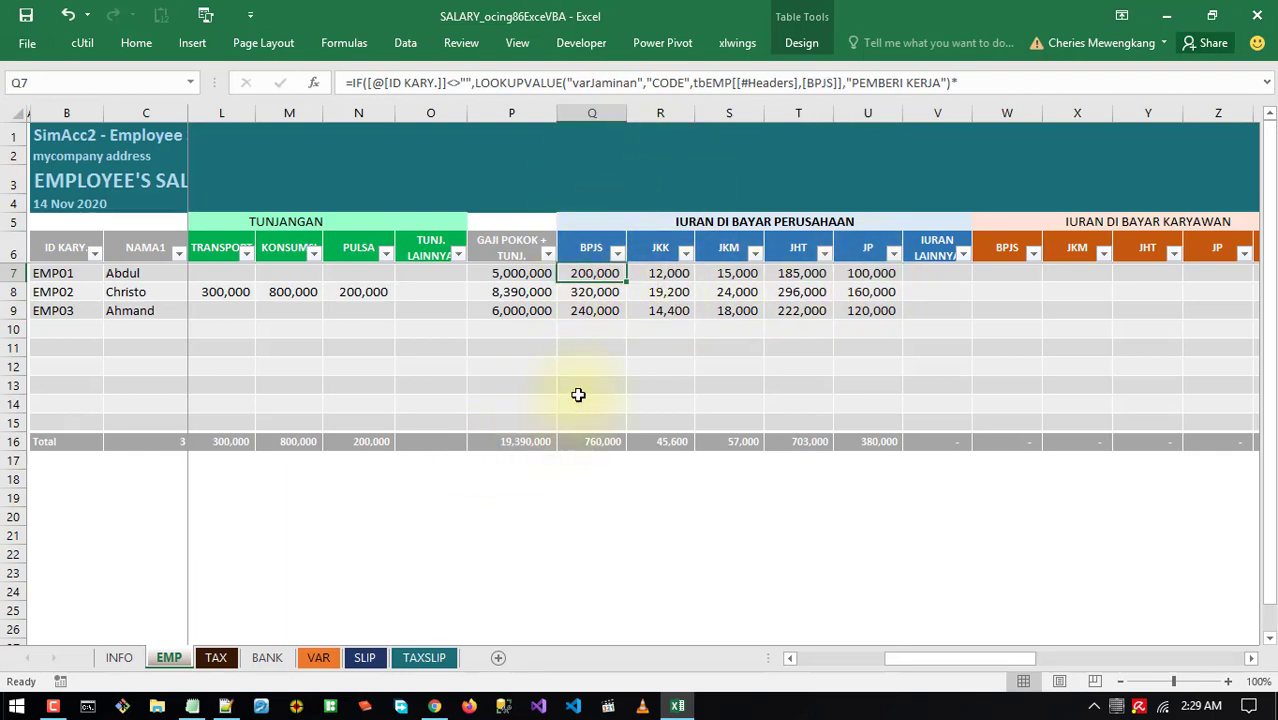
click(318, 657)
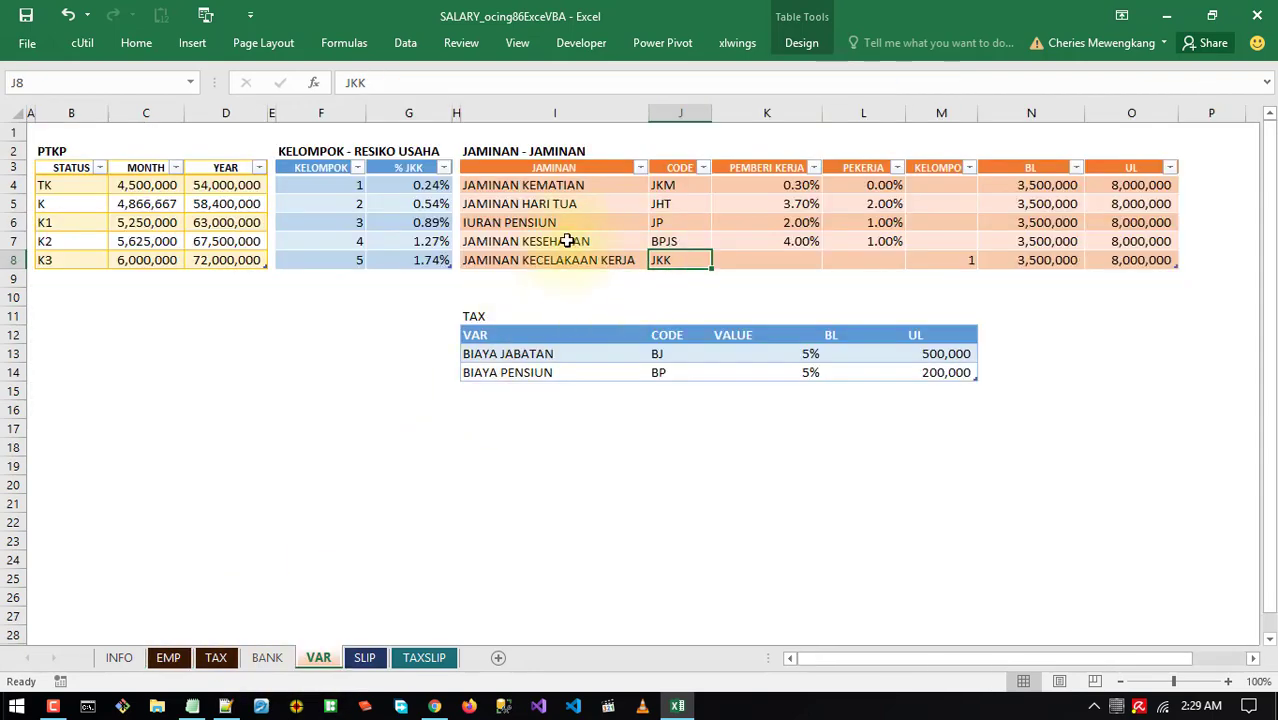
Inspect the varJaminan range, its BPJS rate row and the JHT code in J5, then go back to EMP.
click(576, 207)
click(464, 157)
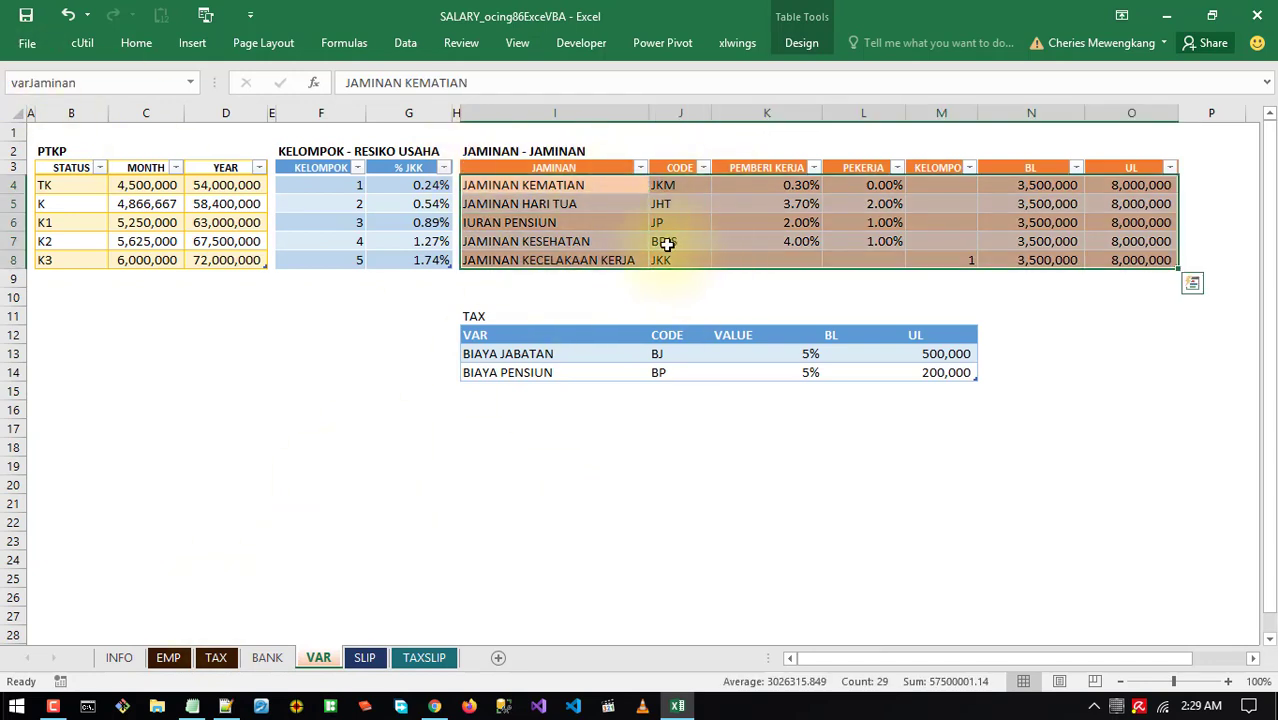
drag(667, 244, 1040, 243)
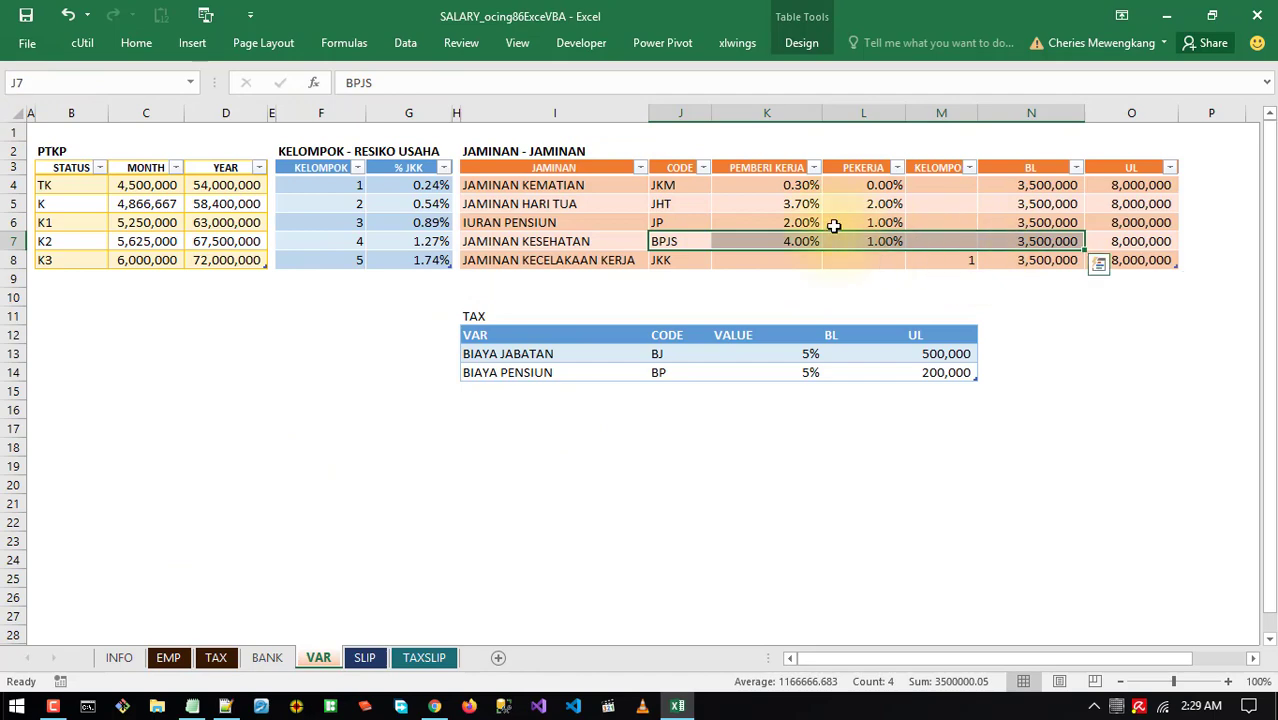
click(664, 206)
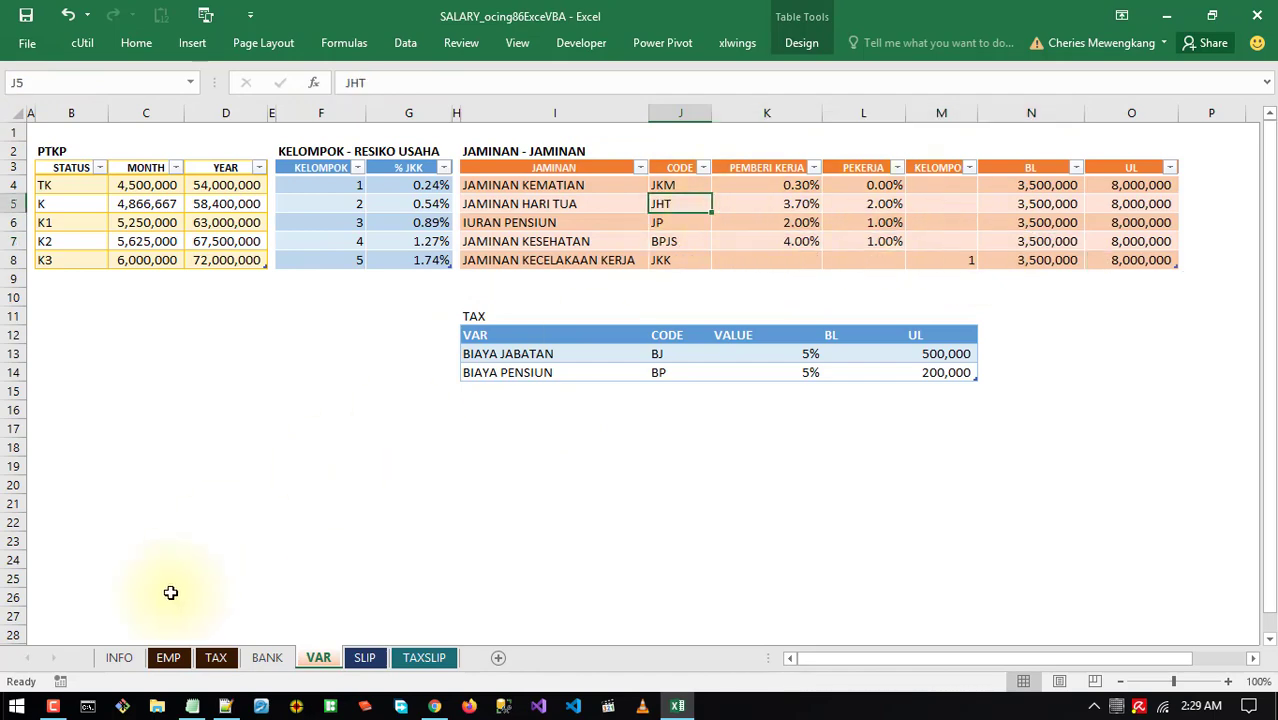
click(168, 657)
Move right to the employee-paid columns and select cell W7 for the BPJS formula.
click(867, 276)
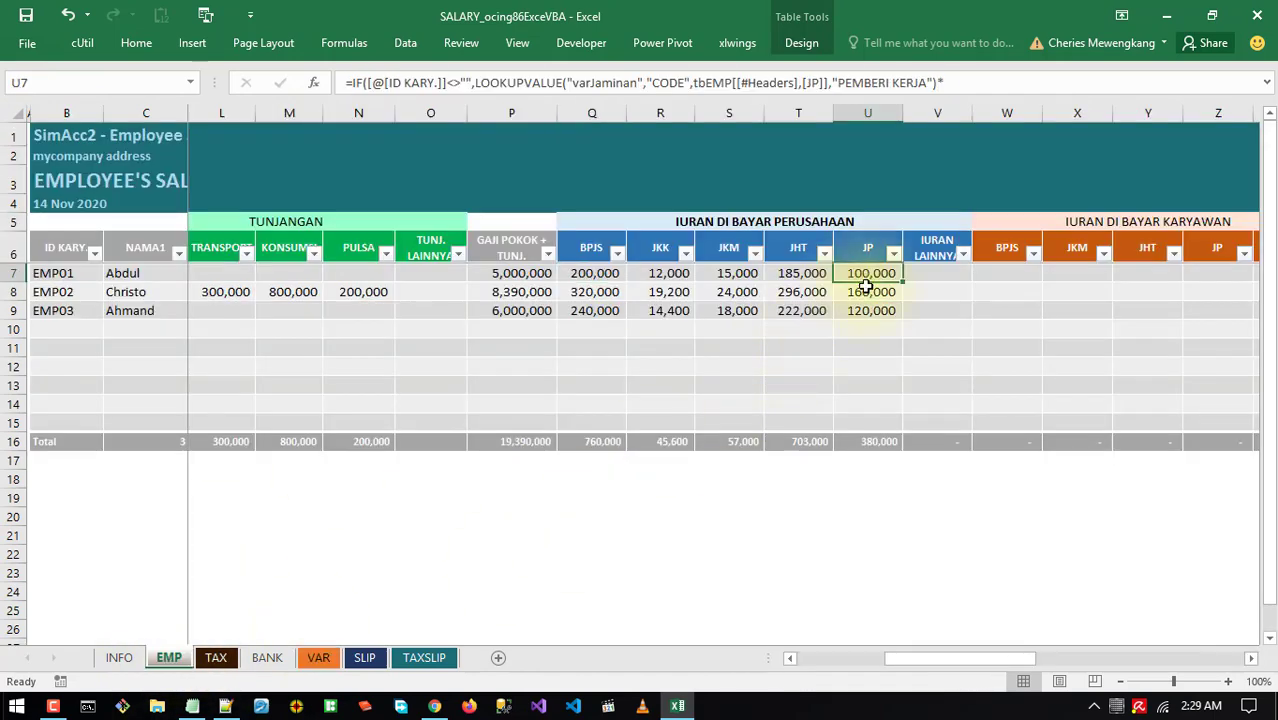
key(Right)
key(Right)
key(Right)
key(Right)
key(Right)
key(Right)
key(Right)
key(Right)
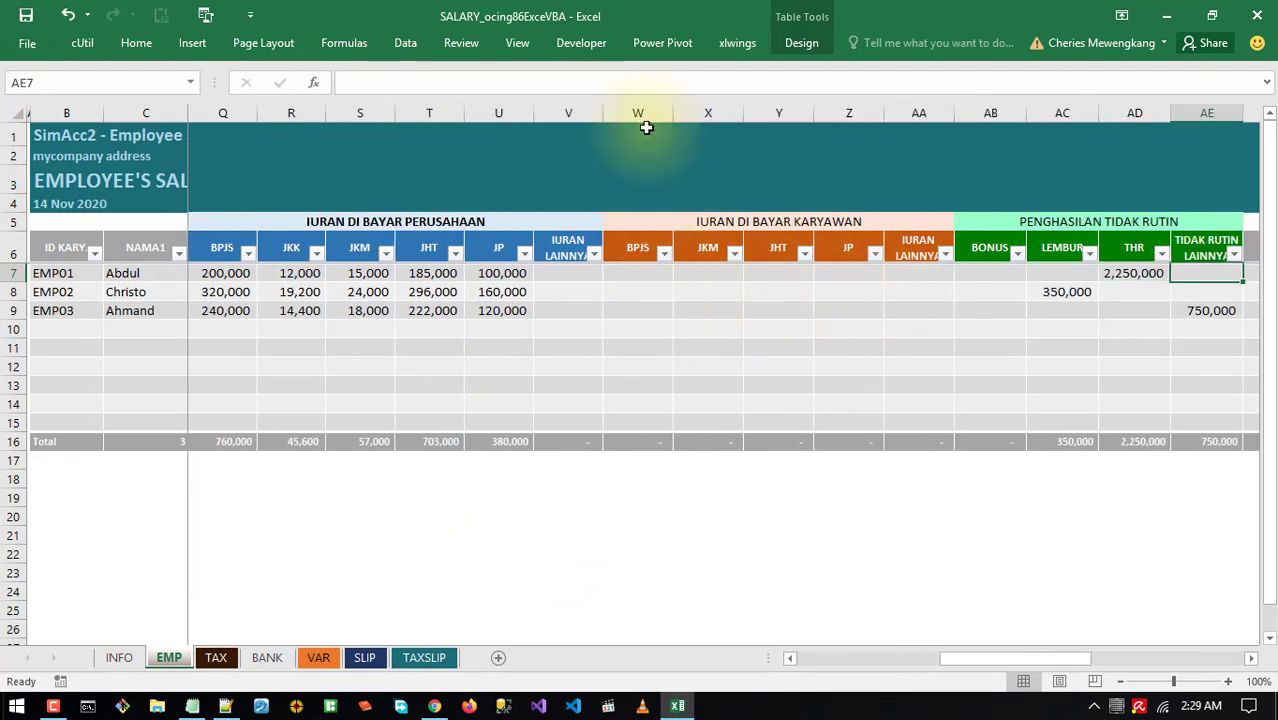
click(638, 113)
click(637, 276)
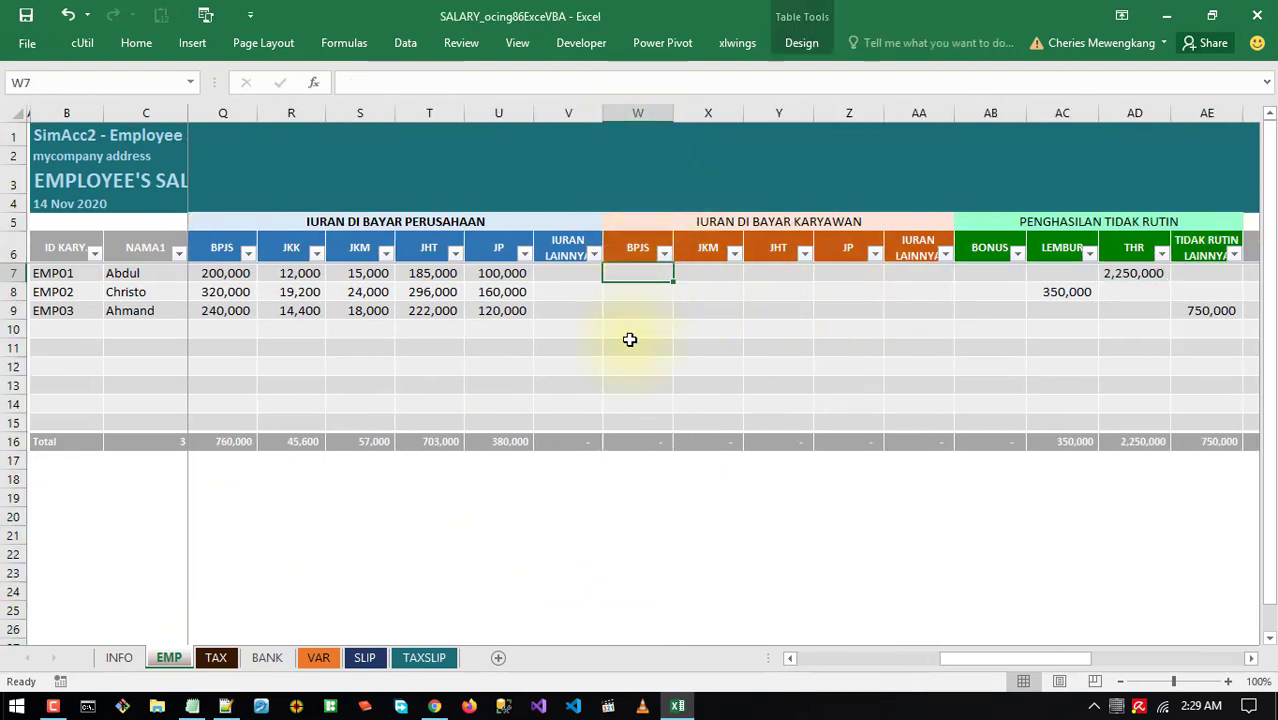
Copy the employee-paid BPJS formula lines from the new 3 notes in Notepad++.
key(alt+Tab)
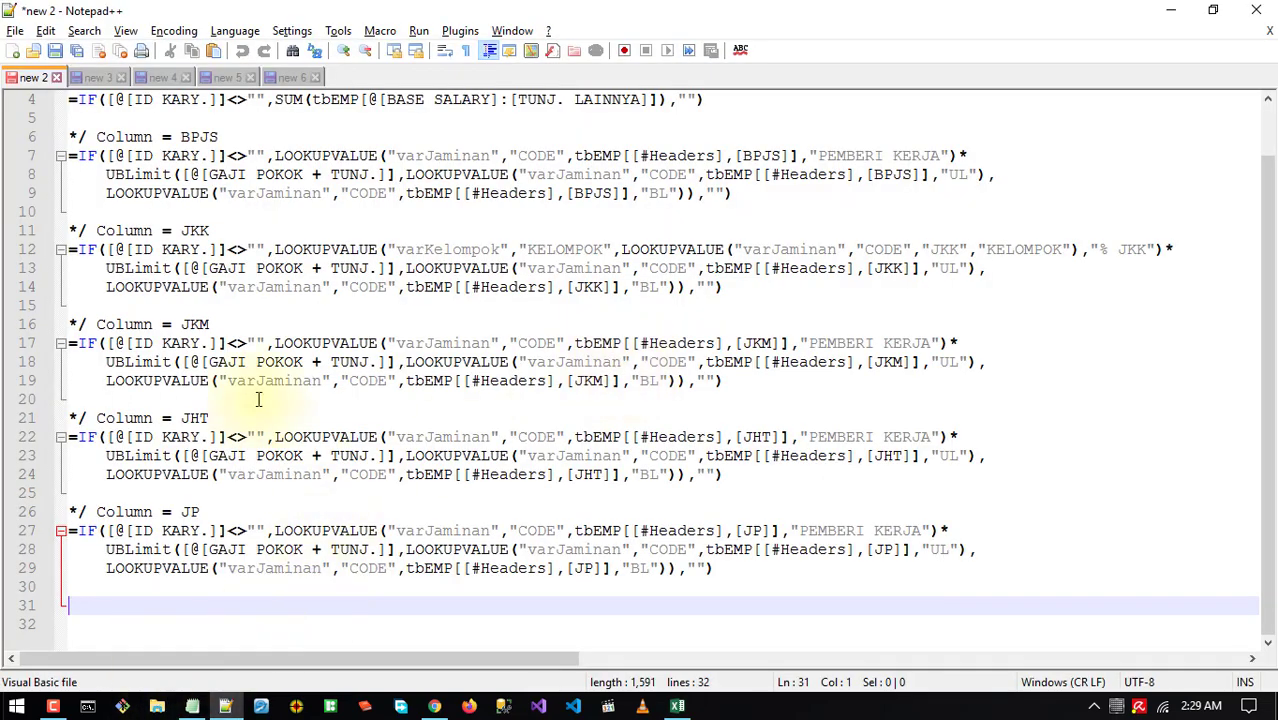
click(203, 287)
click(98, 78)
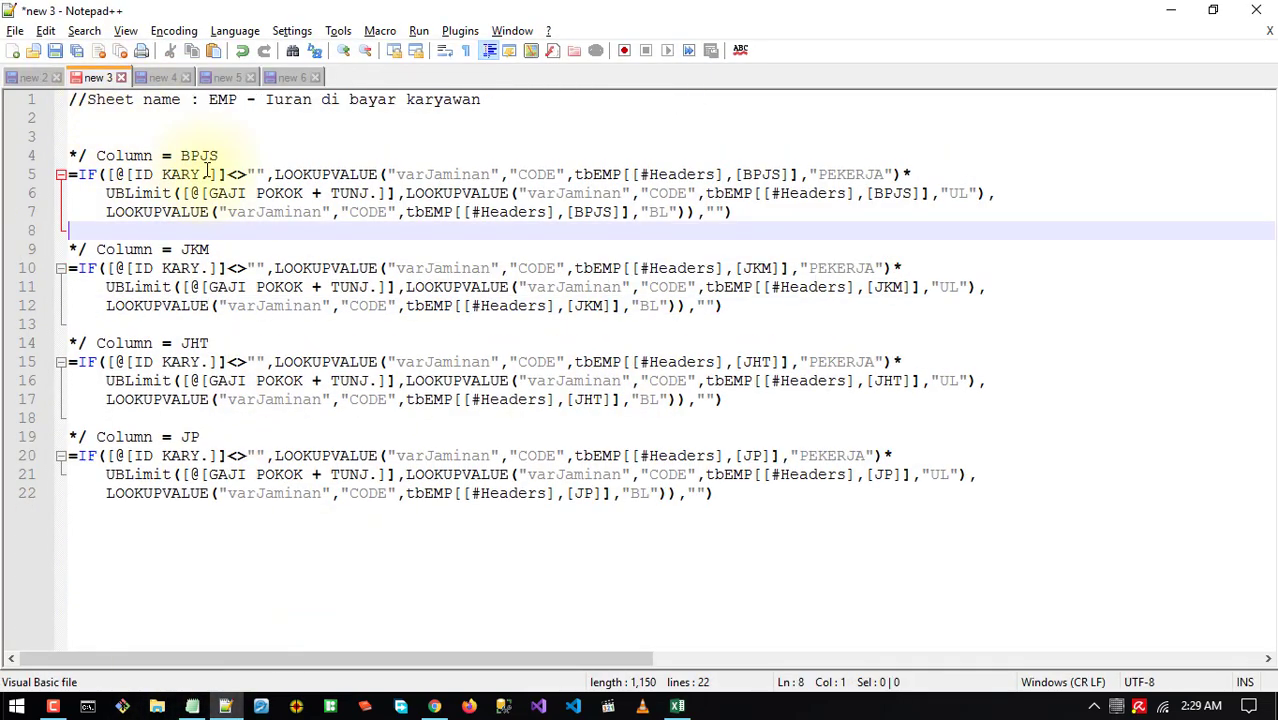
click(200, 142)
key(Up)
key(Down)
key(Down)
key(Down)
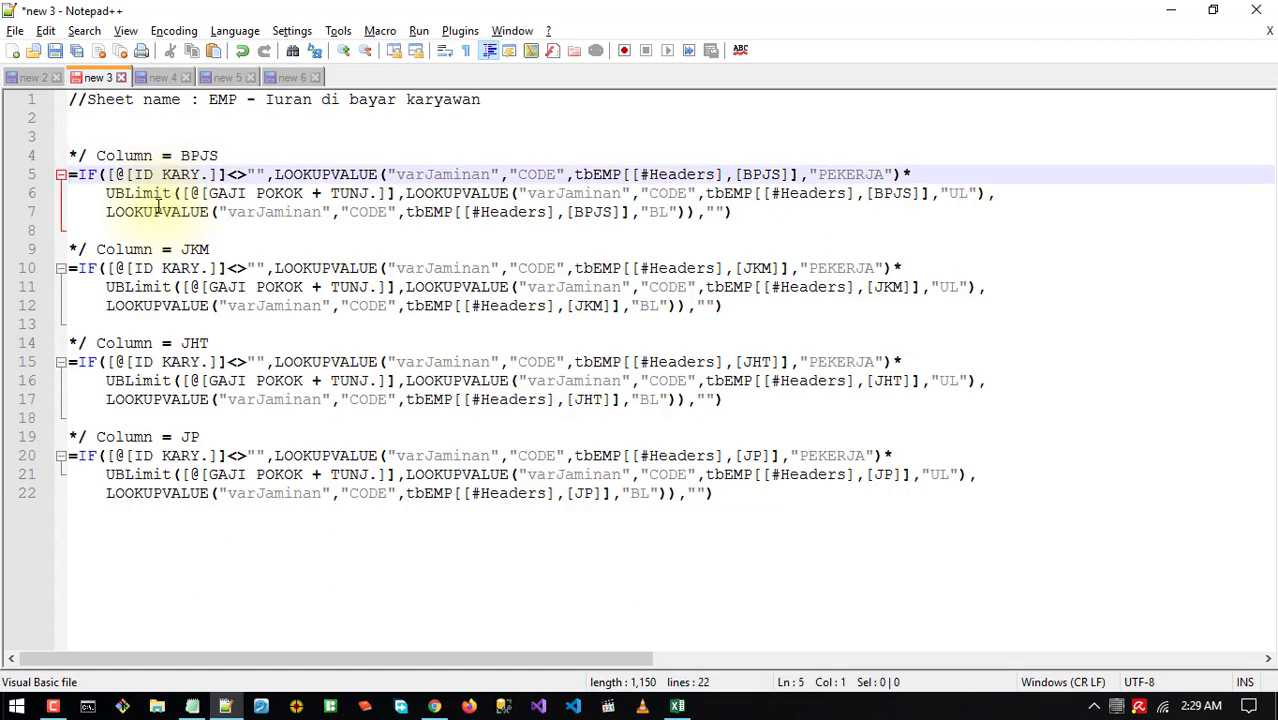
key(shift+Down)
key(shift+Down)
key(shift+End)
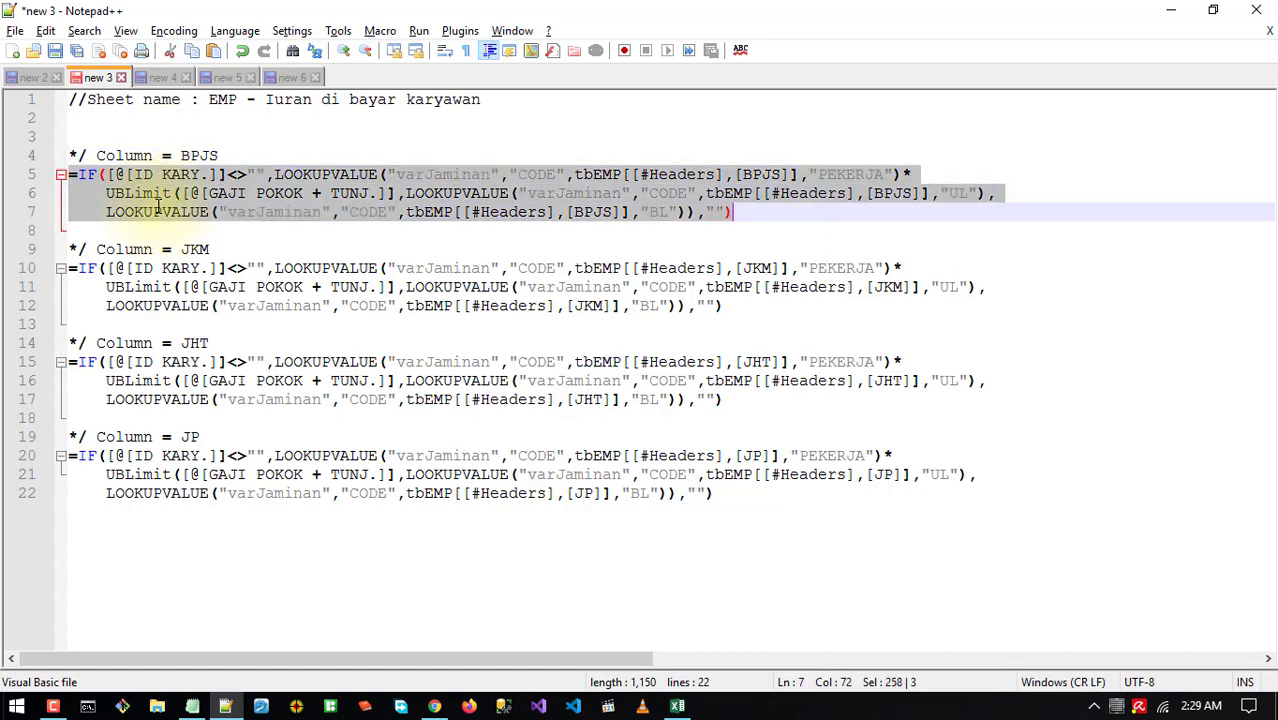
Paste the BPJS formula into W7, giving 50,000, 80,000 and 60,000 for a 190,000 total.
key(alt+Tab)
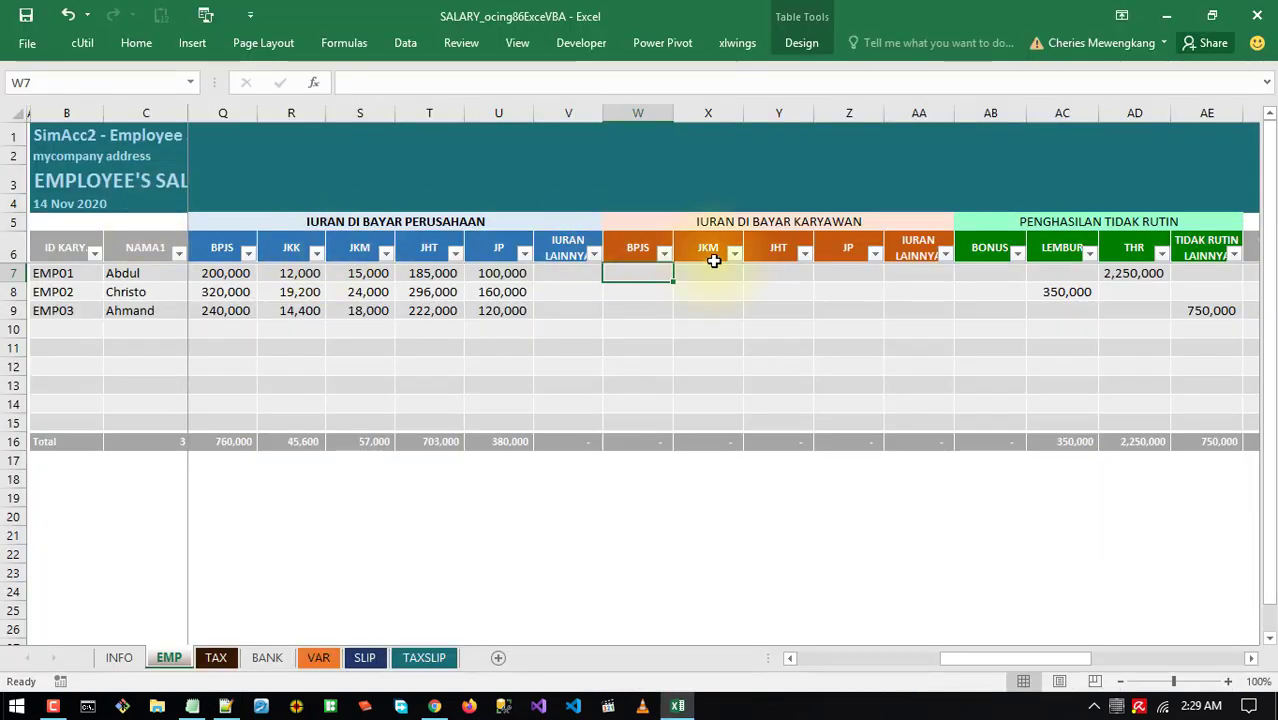
key(F2)
key(ctrl+v)
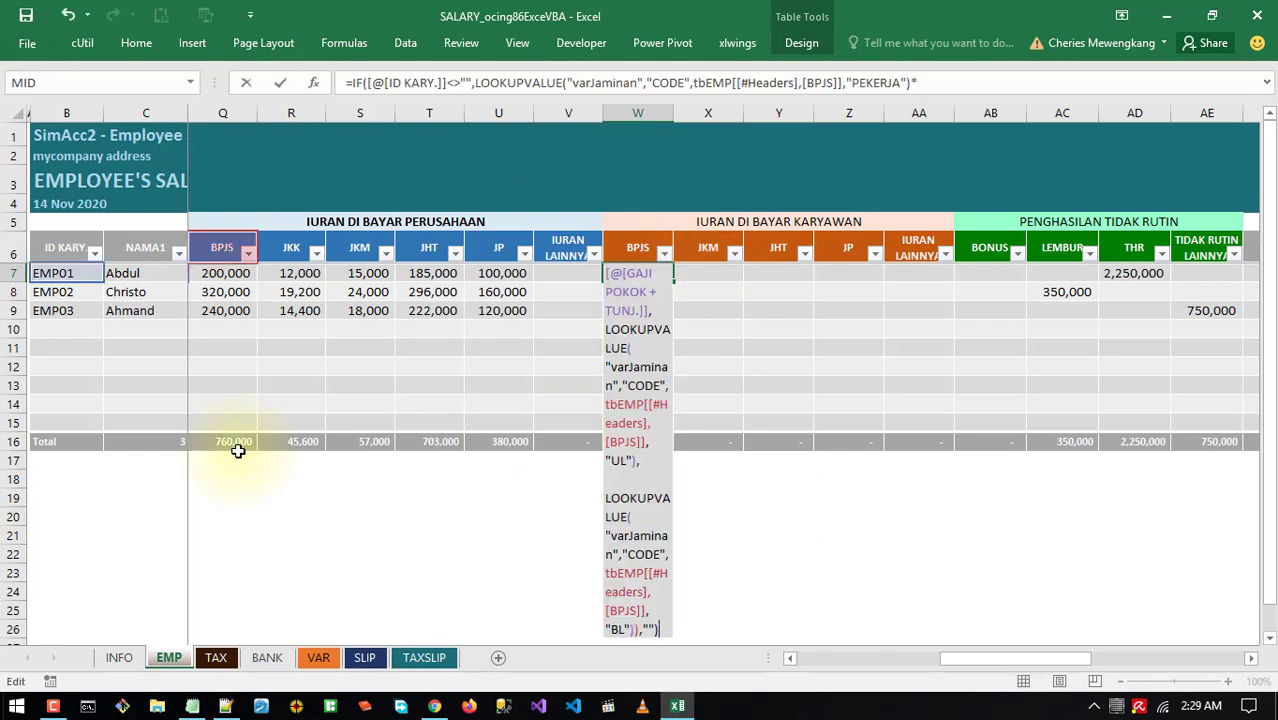
key(Return)
Select X7 for JKM and copy the employee-paid JKM formula line from the notes.
click(645, 273)
key(Right)
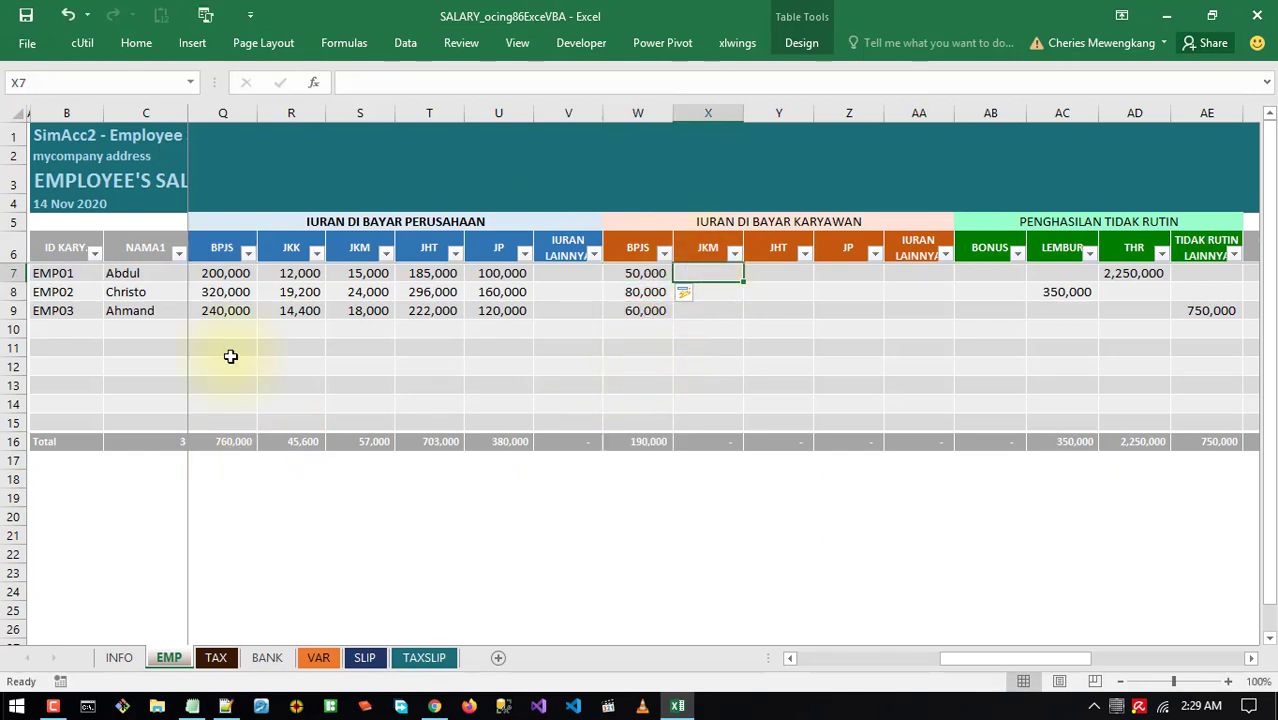
key(alt+Tab)
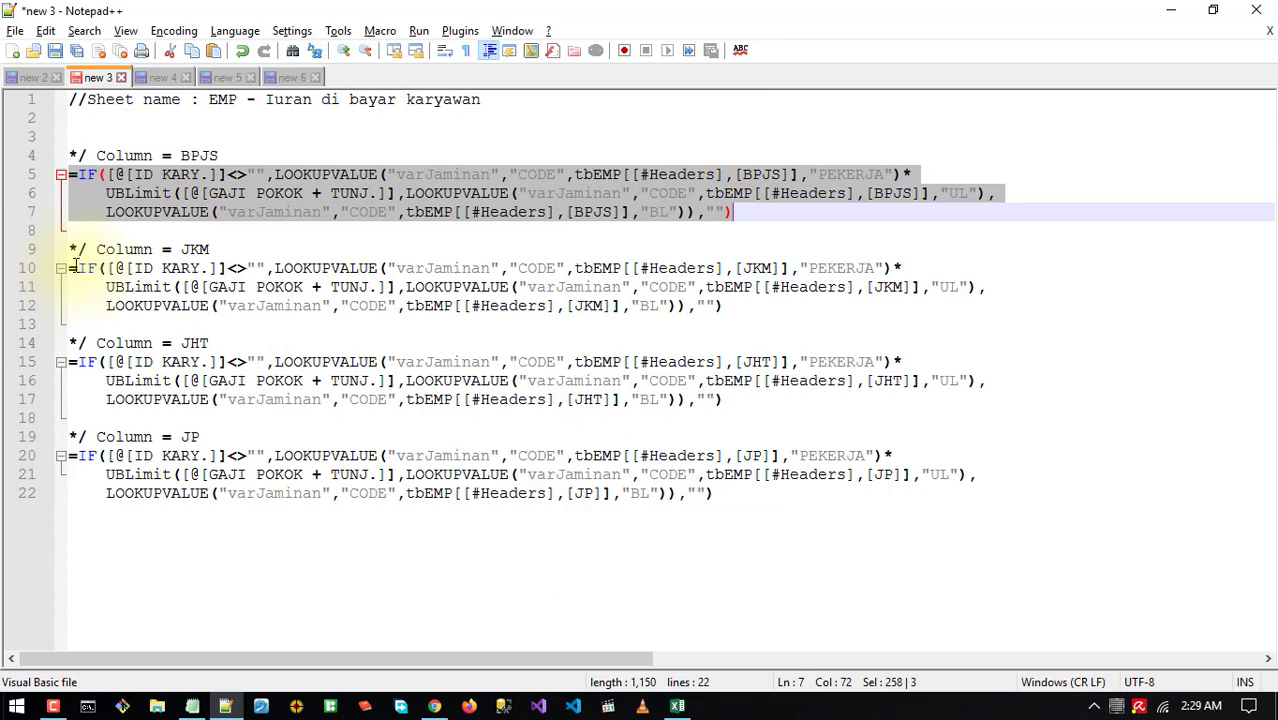
click(75, 268)
key(shift+Down)
key(shift+Down)
key(shift+End)
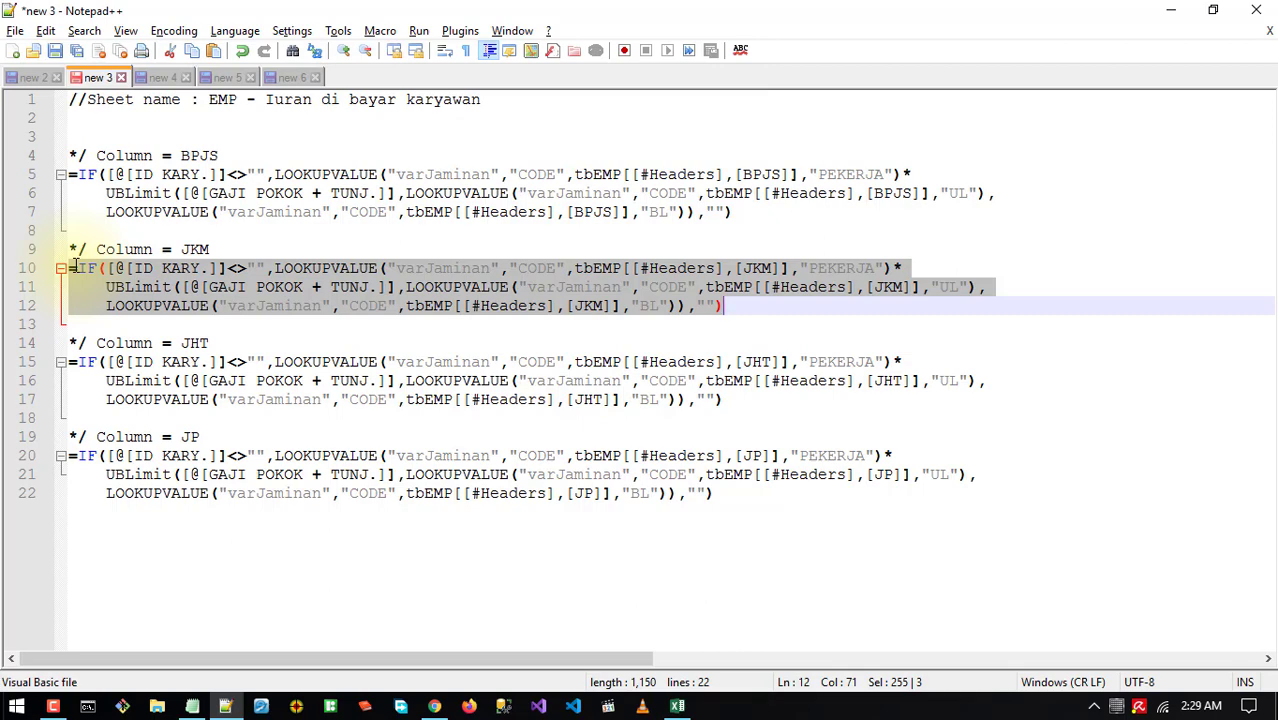
Paste the employee JKM contribution formula into cell X7.
key(alt+Tab)
key(F2)
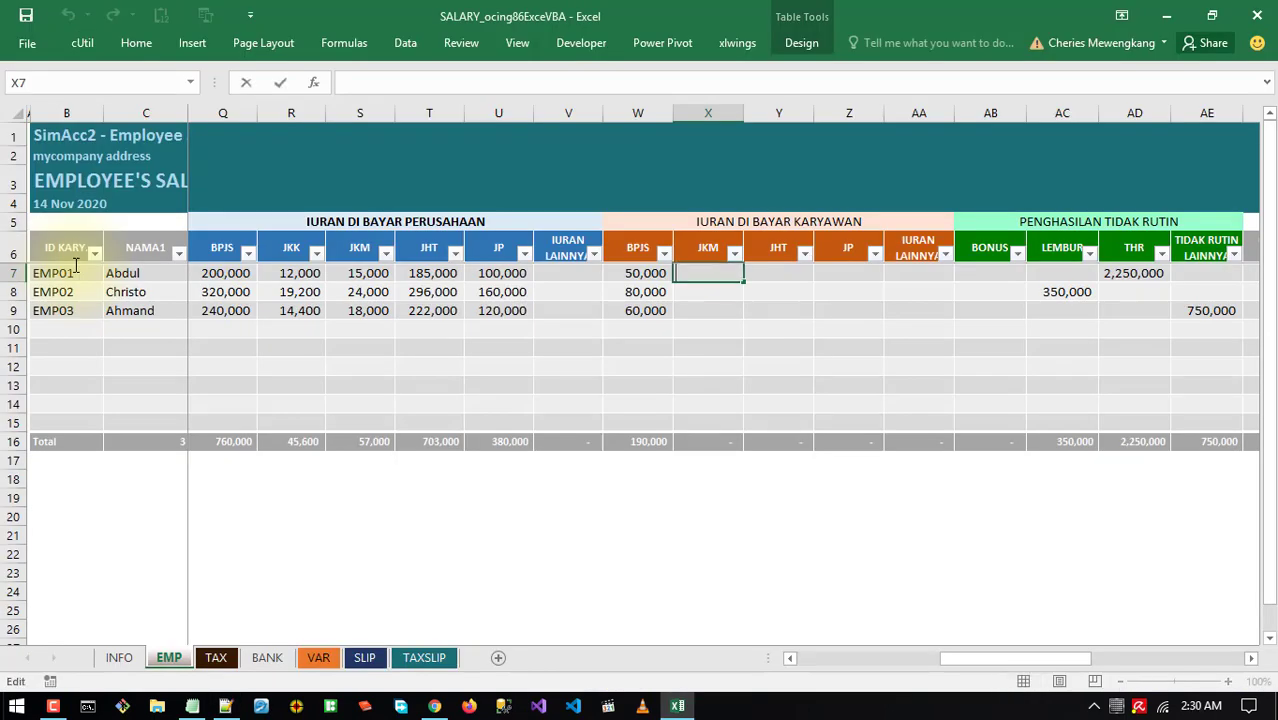
key(ctrl+v)
key(Return)
key(Up)
key(Right)
key(ctrl+v)
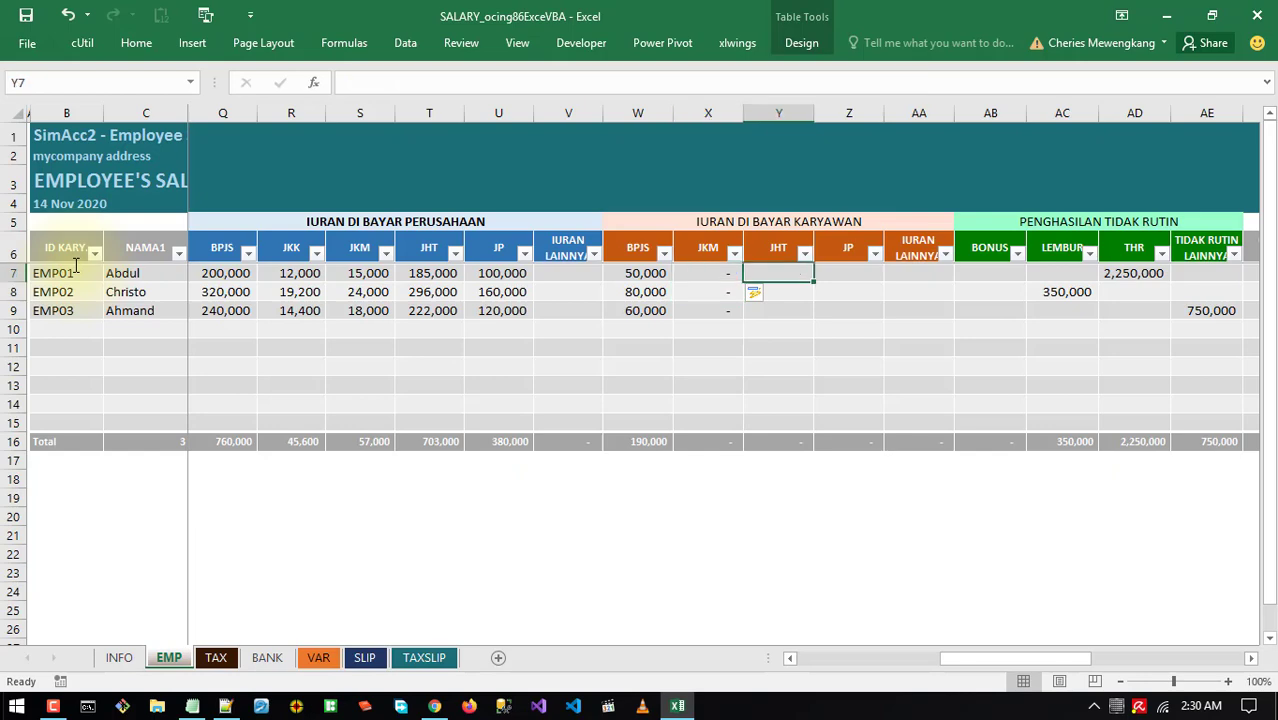
Copy the three-line JHT formula from the notes and enter it in cell Y7.
key(alt)
key(alt+Tab)
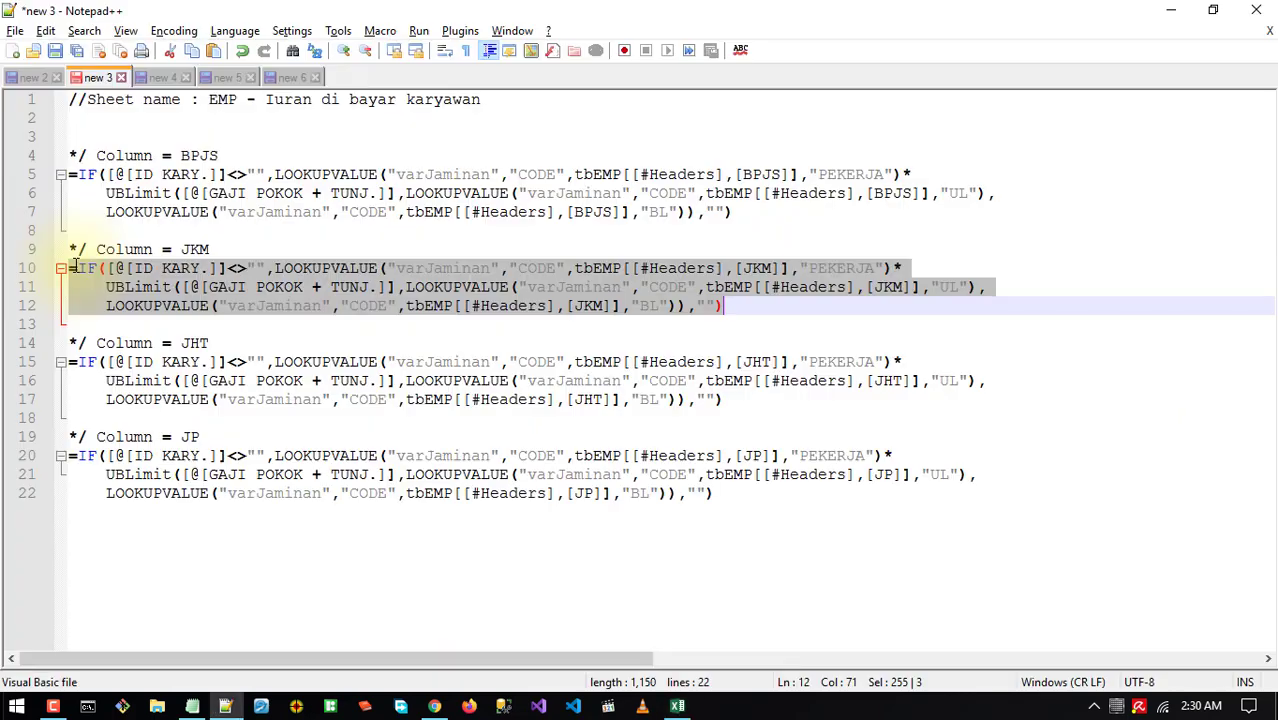
key(Down)
key(Down)
key(Right)
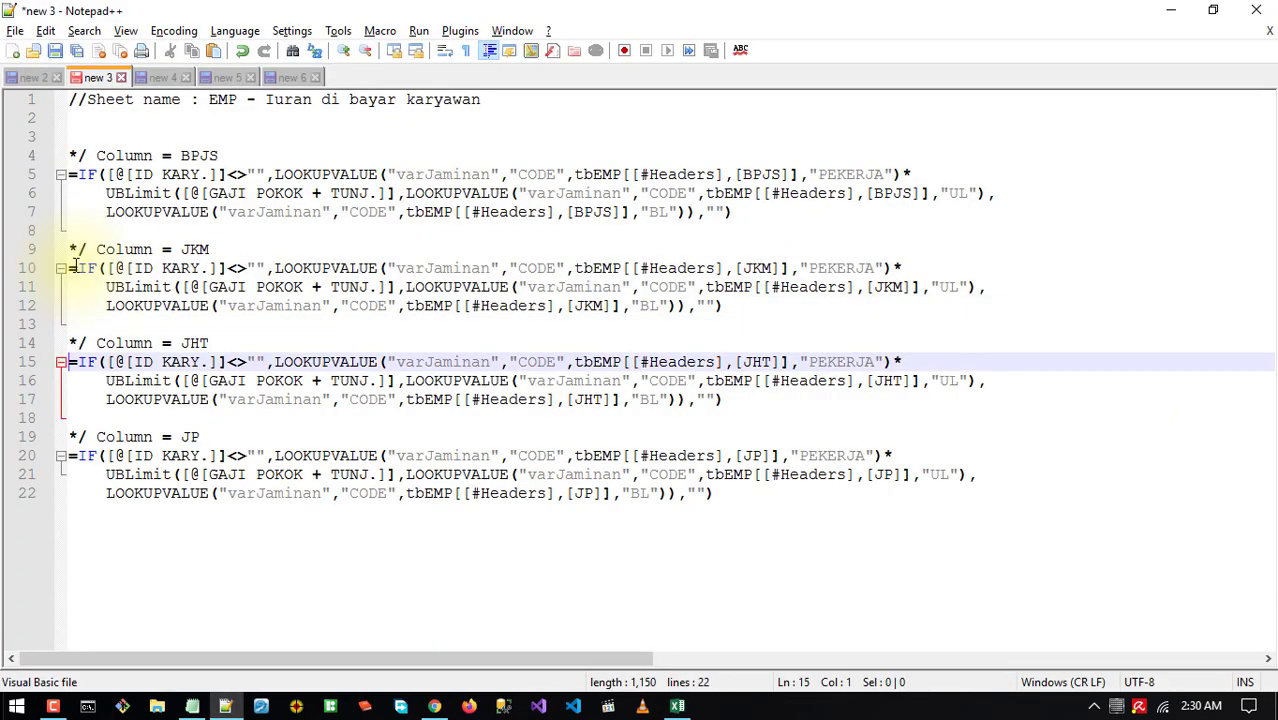
key(shift+Down)
key(ctrl+c)
key(shift+Down)
key(shift+End)
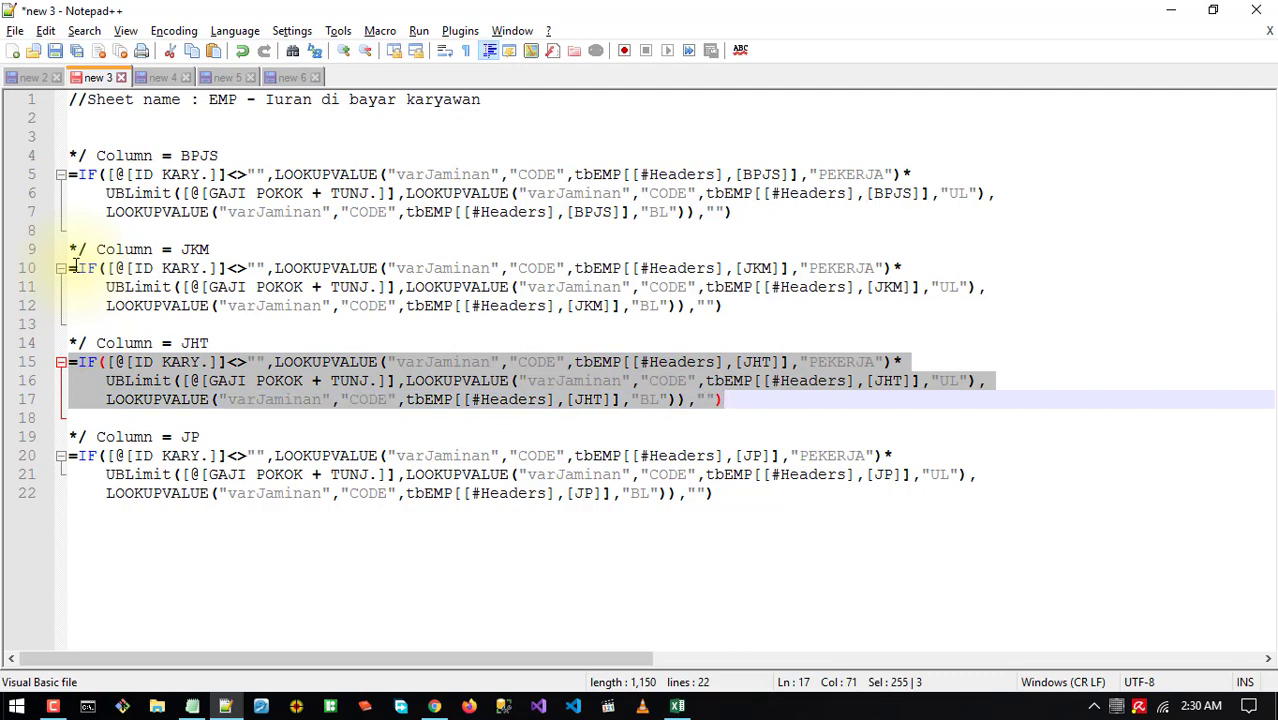
key(alt+Tab)
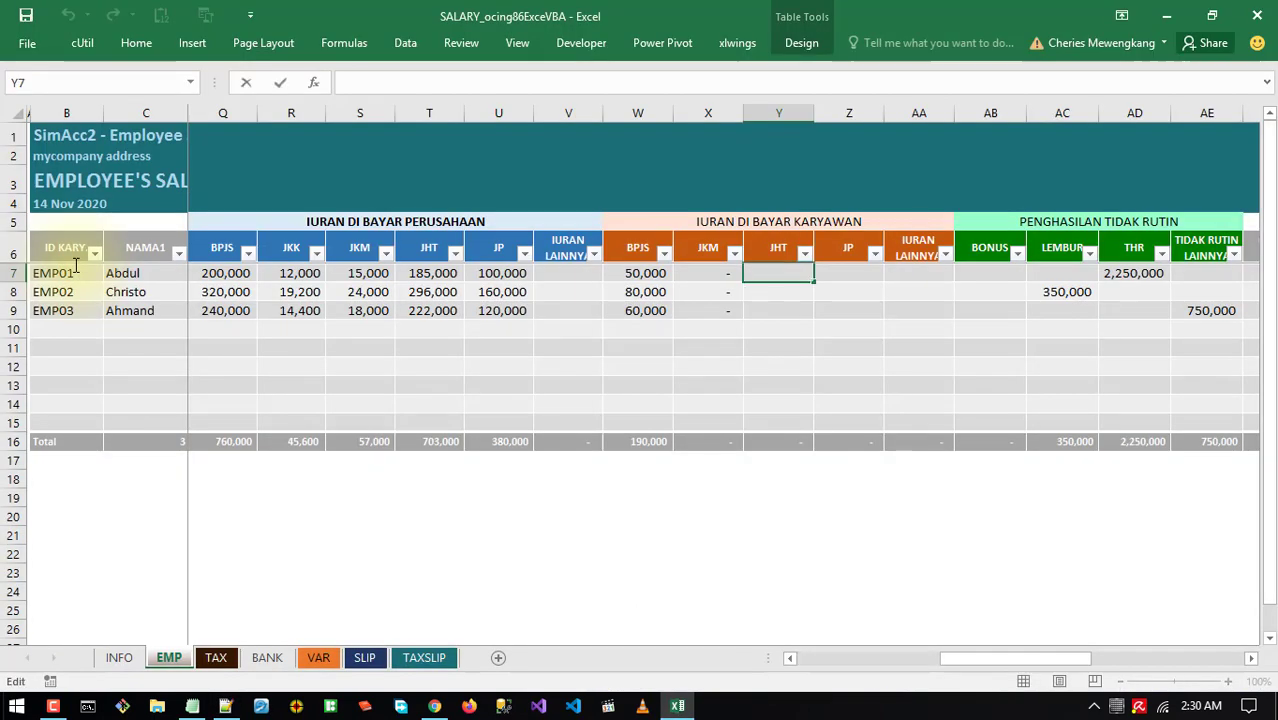
key(F2)
key(ctrl+v)
key(Return)
Copy the three-line JP formula and enter it in Z7, giving 50,000, 80,000 and 60,000.
key(Up)
key(Right)
key(alt+Tab)
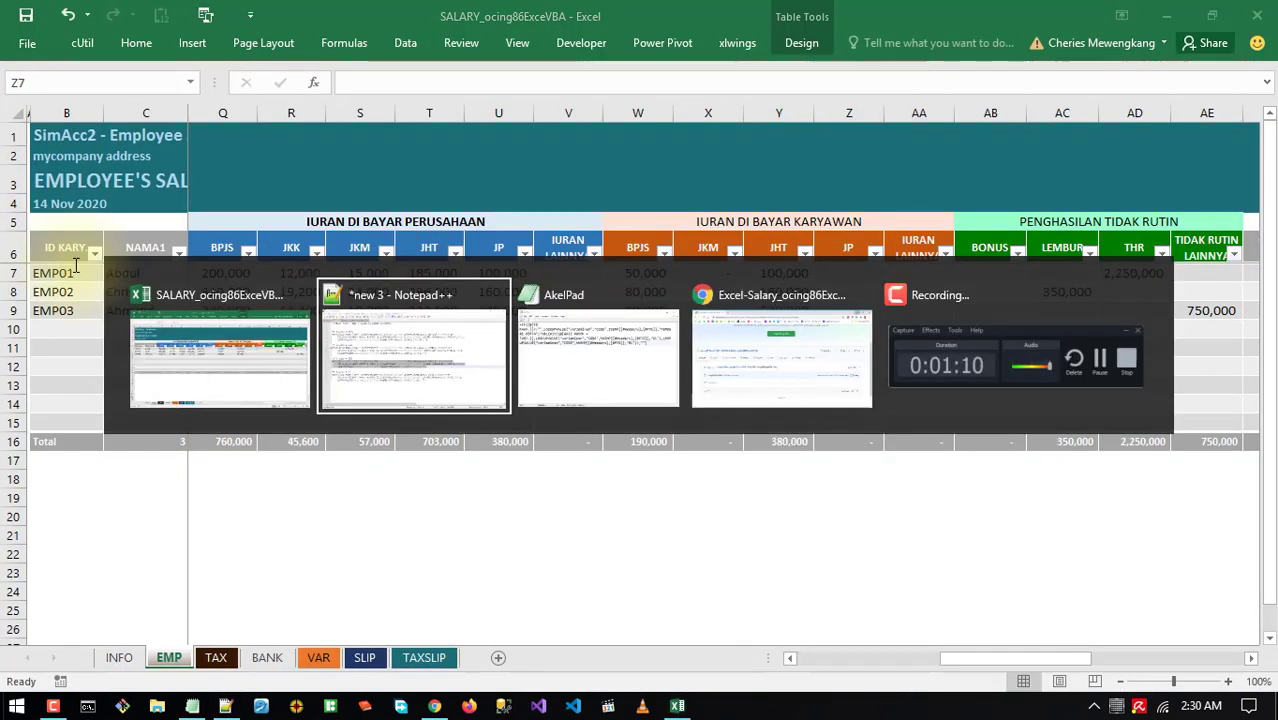
key(Down)
key(Down)
key(Down)
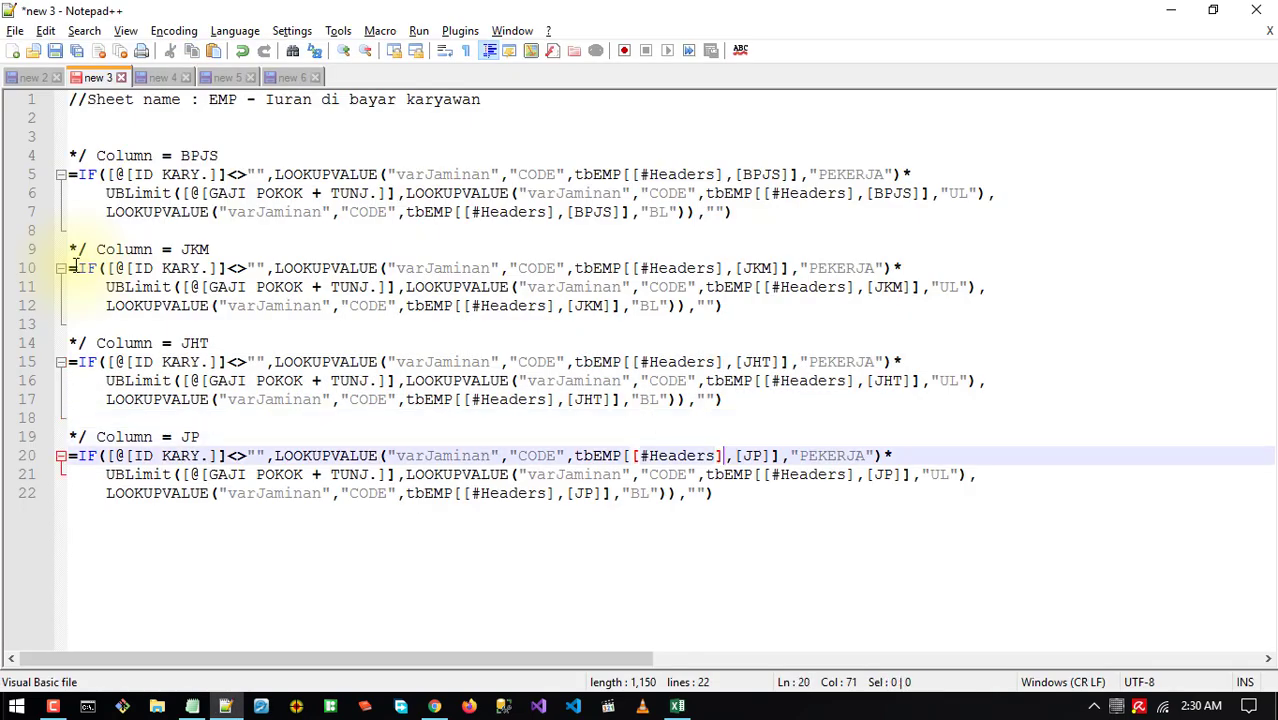
key(Home)
key(shift+Down)
key(shift+Down)
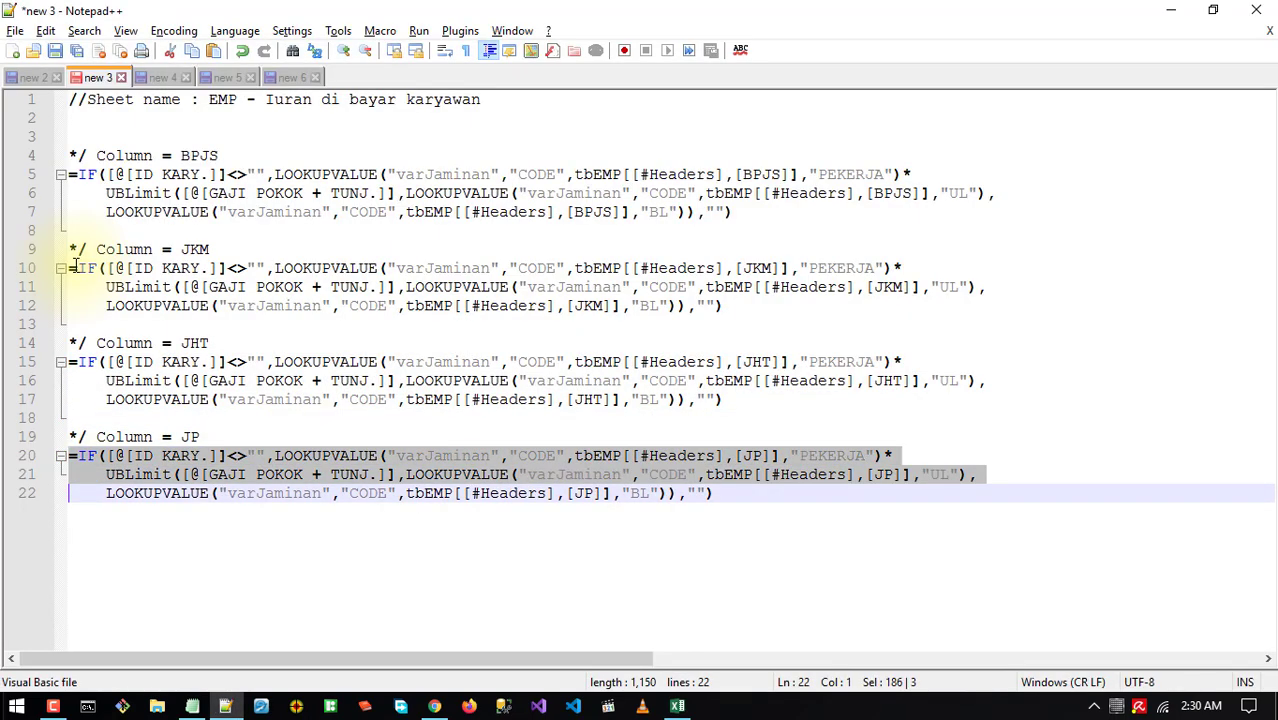
key(shift+End)
key(alt+Tab)
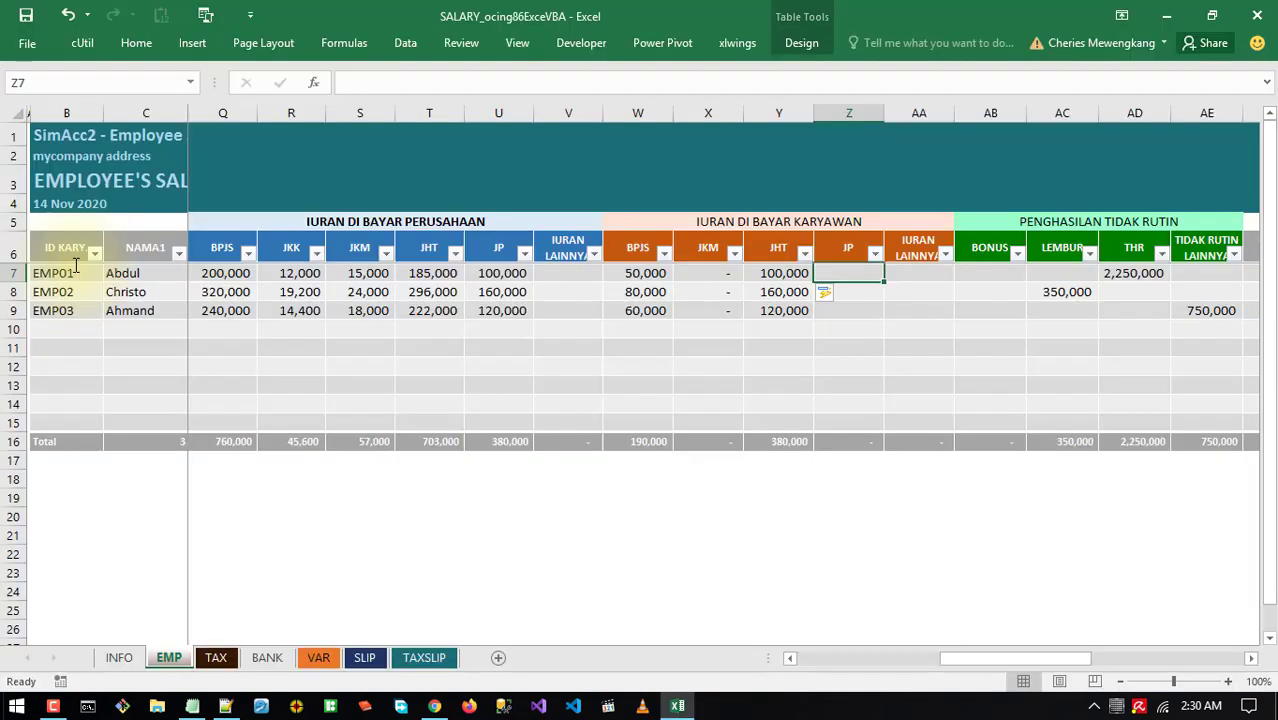
key(F2)
key(ctrl+v)
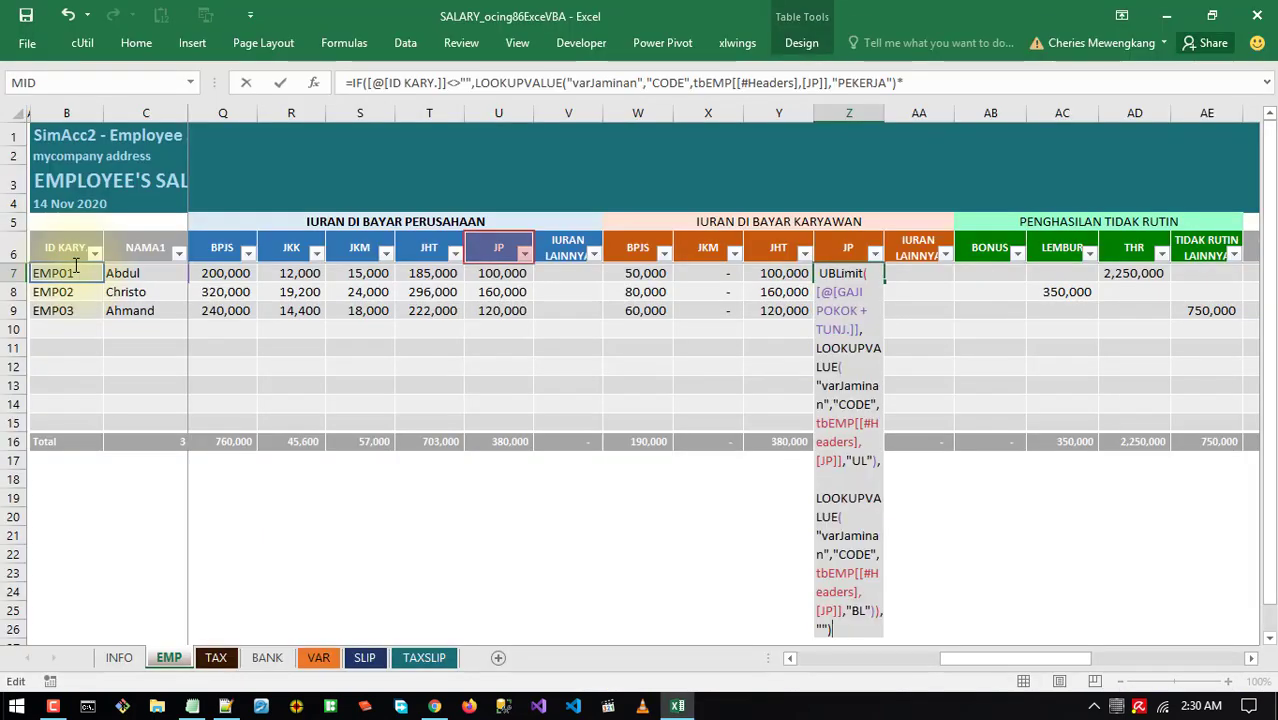
key(Return)
Review the empty other-contributions cells and the first employee's BPJS contribution cells.
click(920, 272)
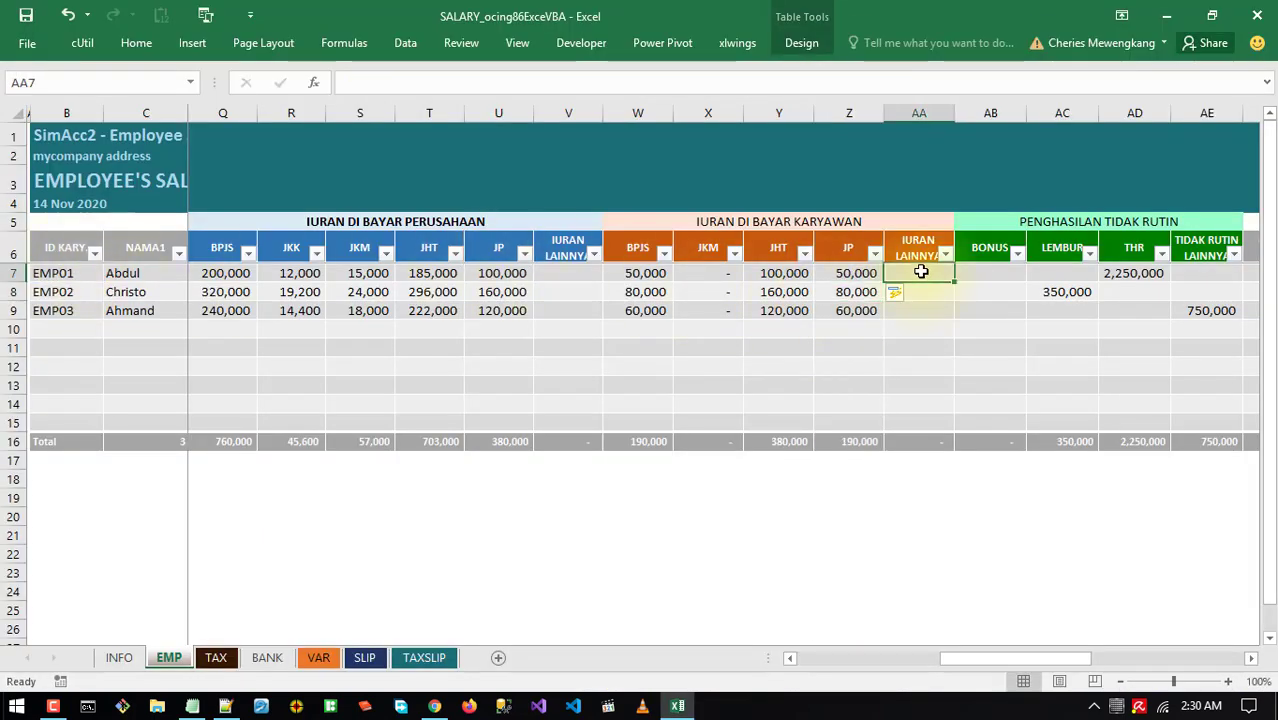
key(Return)
click(897, 345)
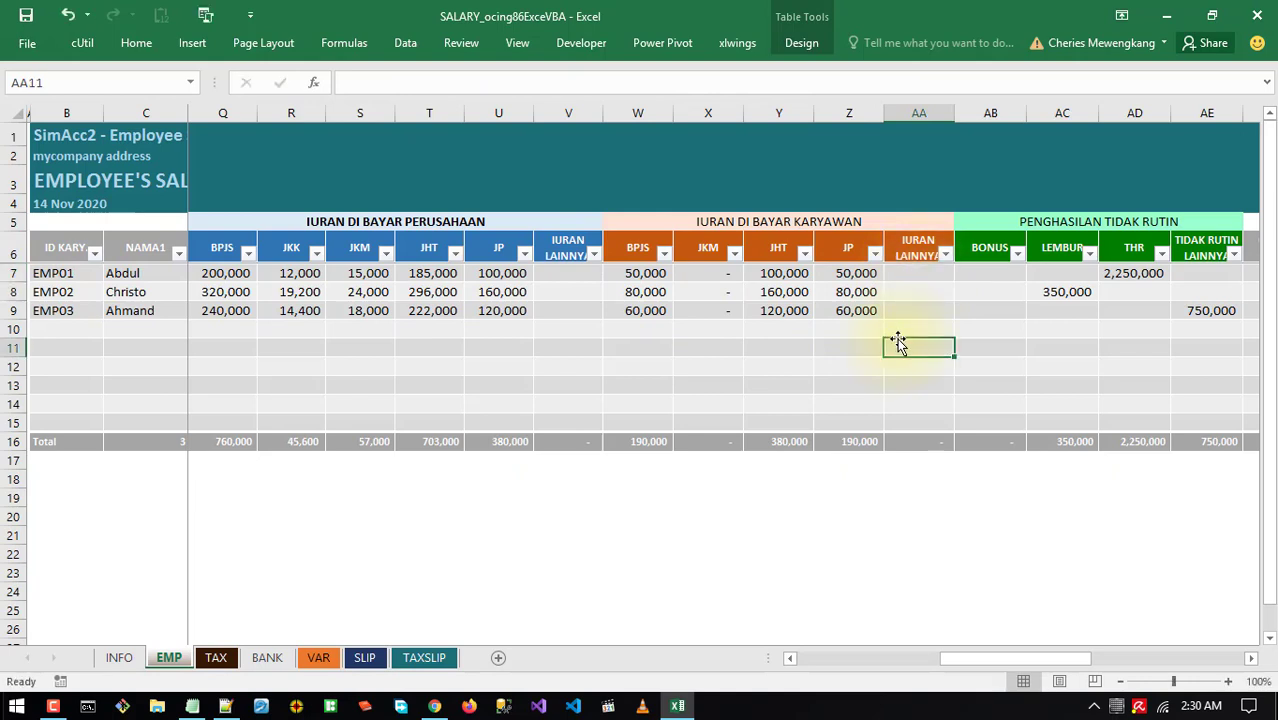
click(630, 275)
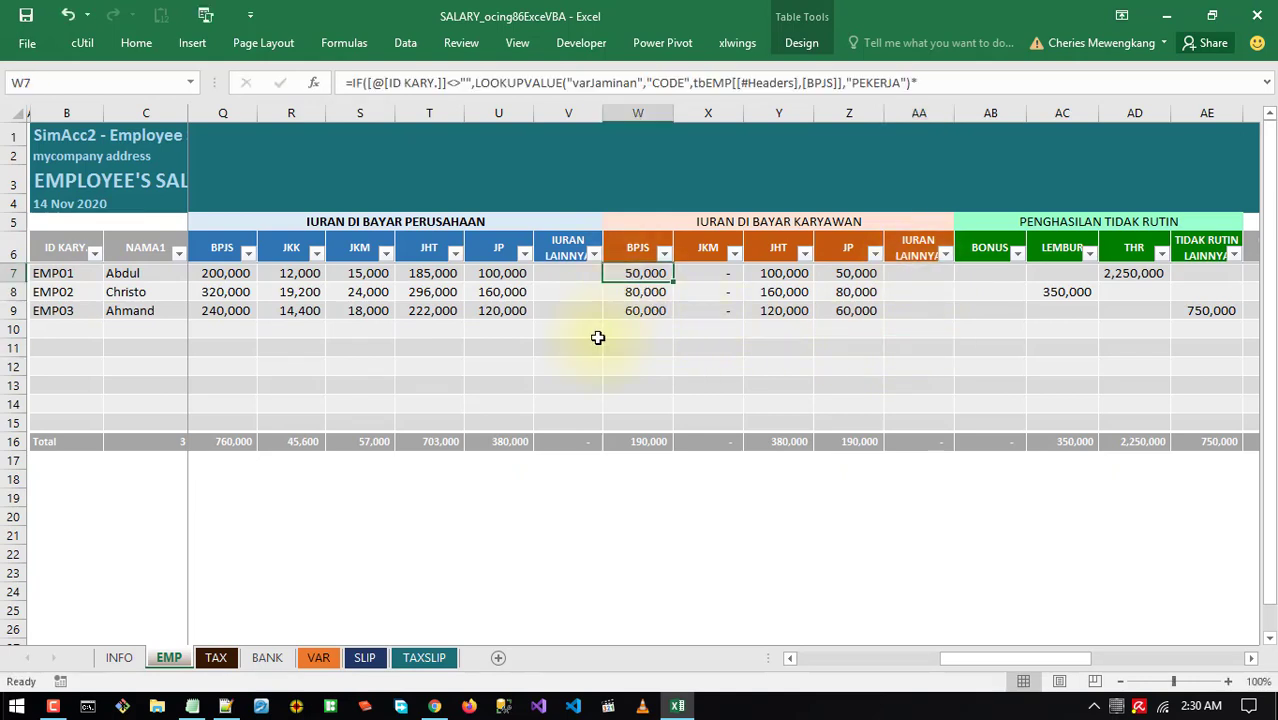
key(Left)
key(Left)
key(Left)
key(Left)
key(Left)
key(Left)
key(shift+Right)
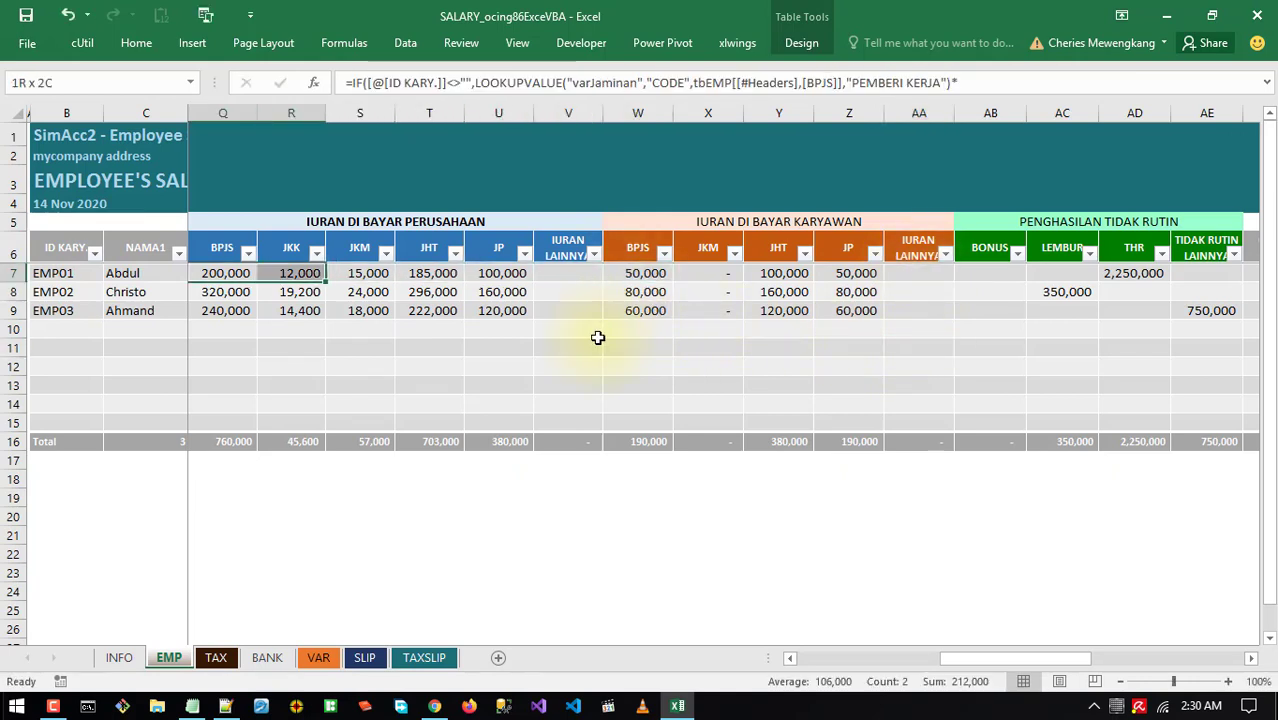
key(shift+Right)
key(shift+Right)
key(shift+Right)
key(shift+Right)
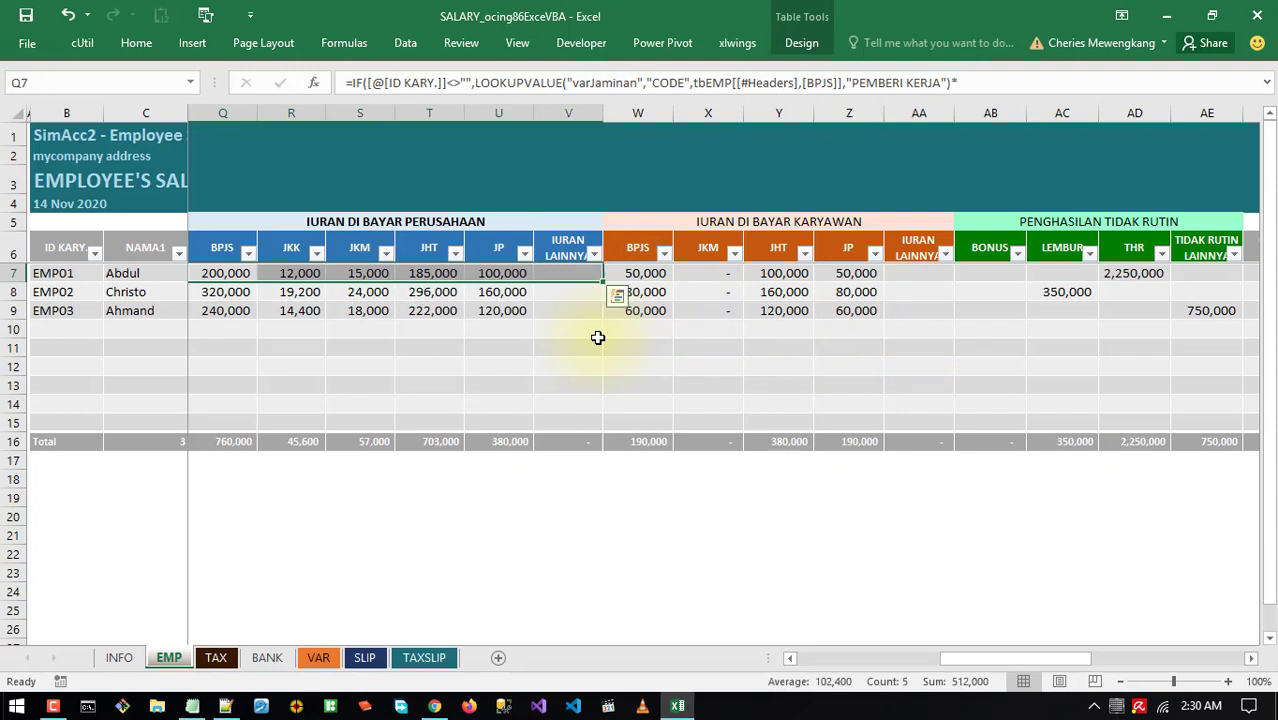
click(648, 273)
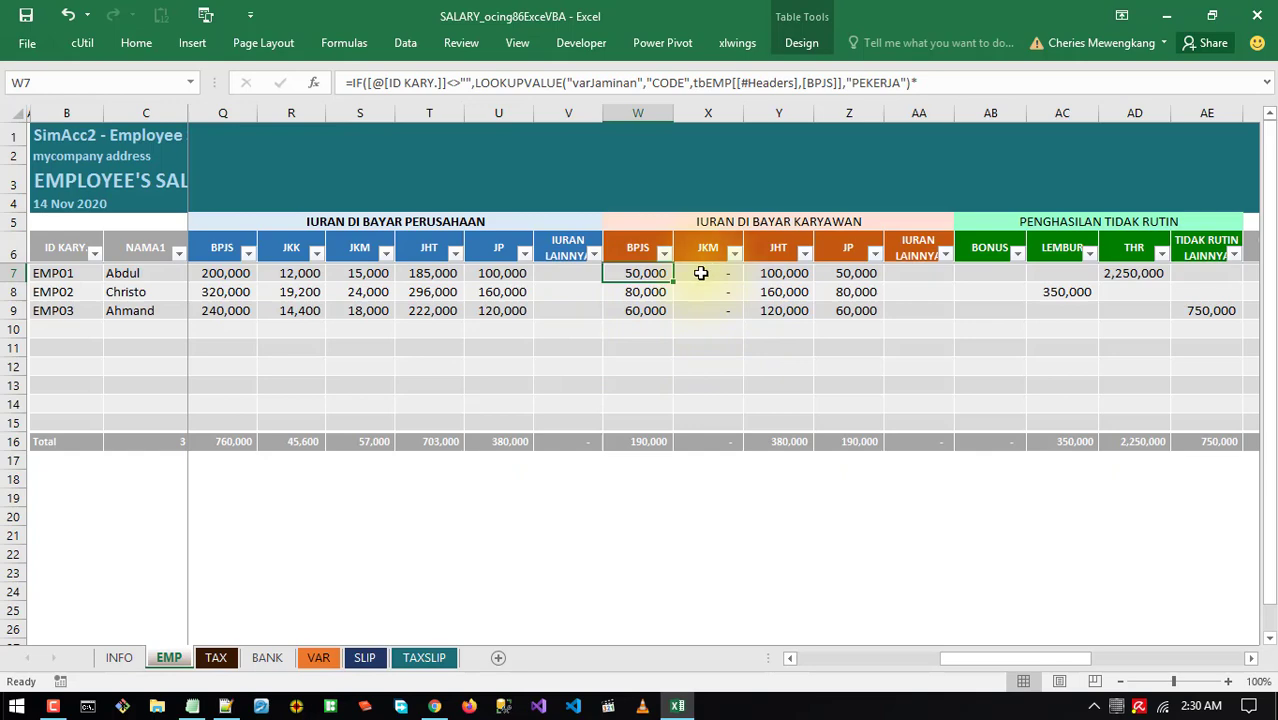
click(319, 660)
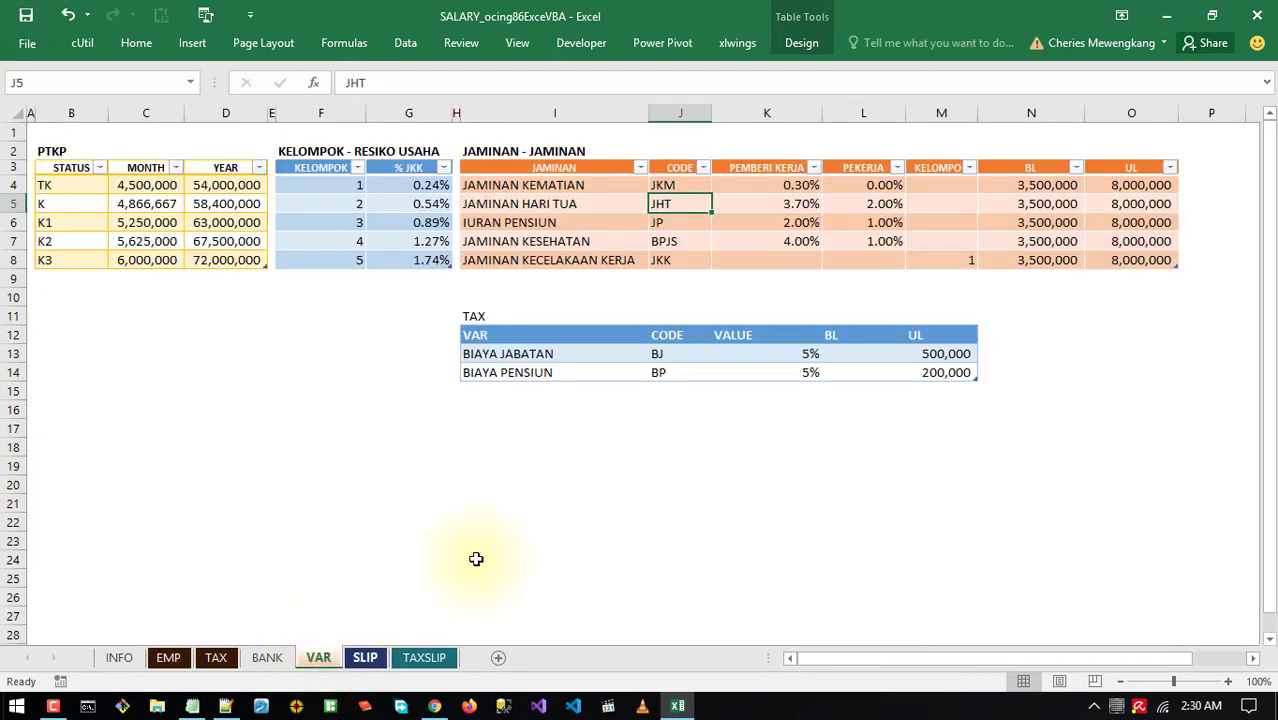
click(761, 160)
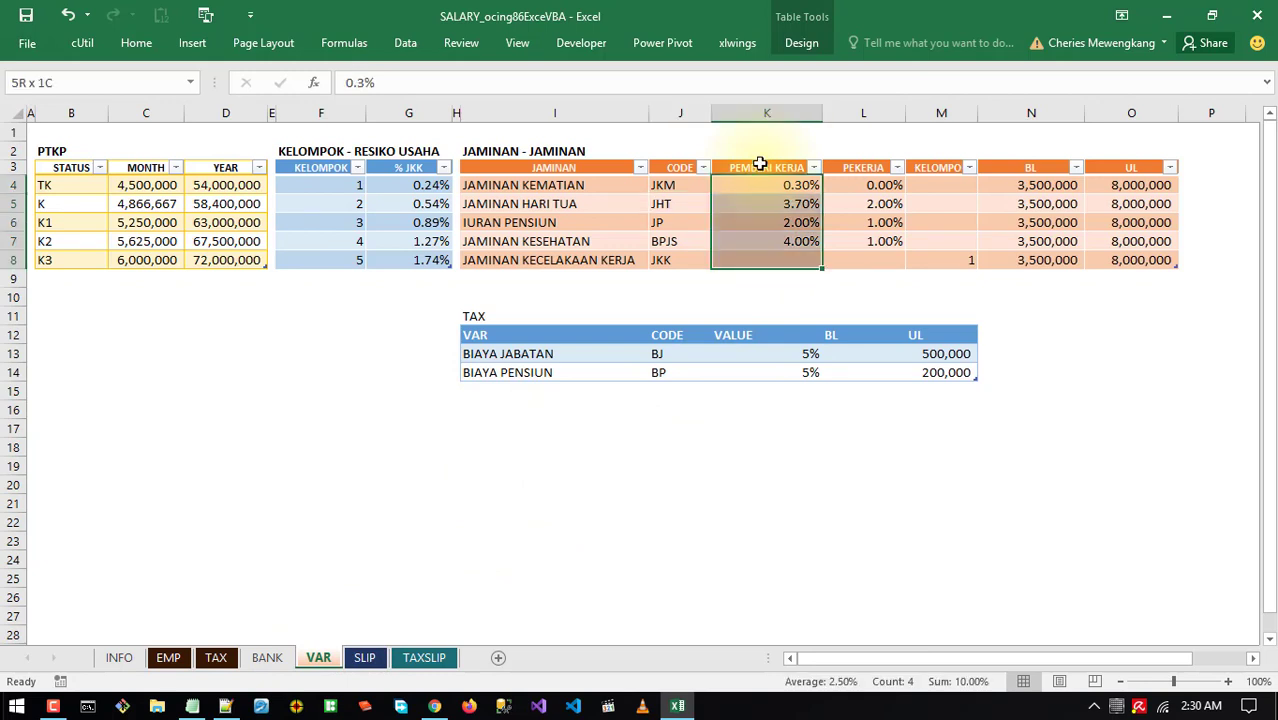
click(768, 219)
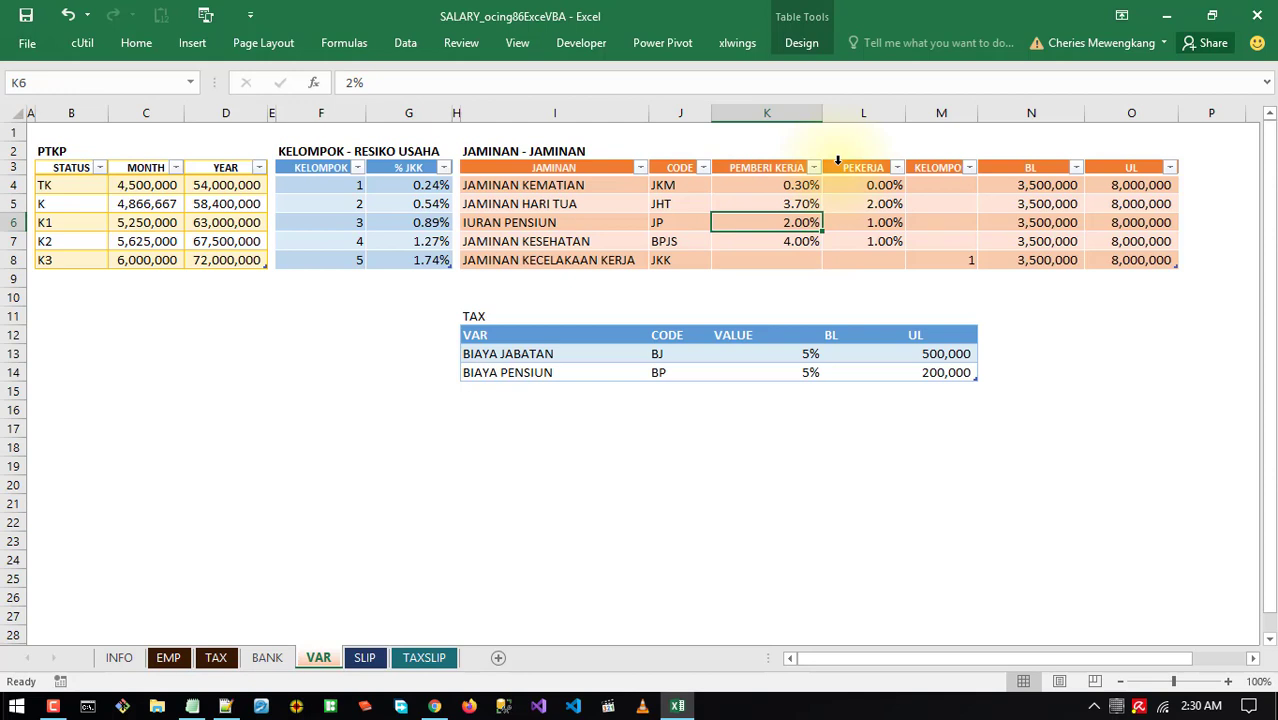
click(746, 158)
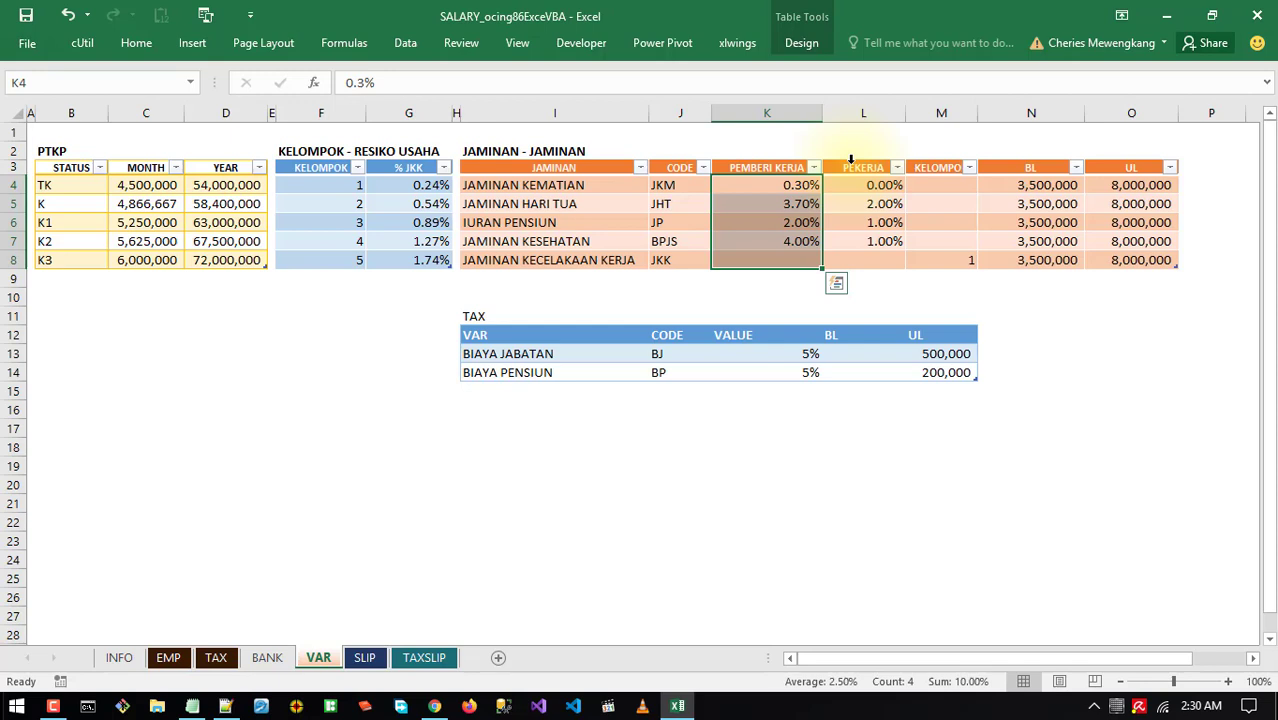
click(851, 160)
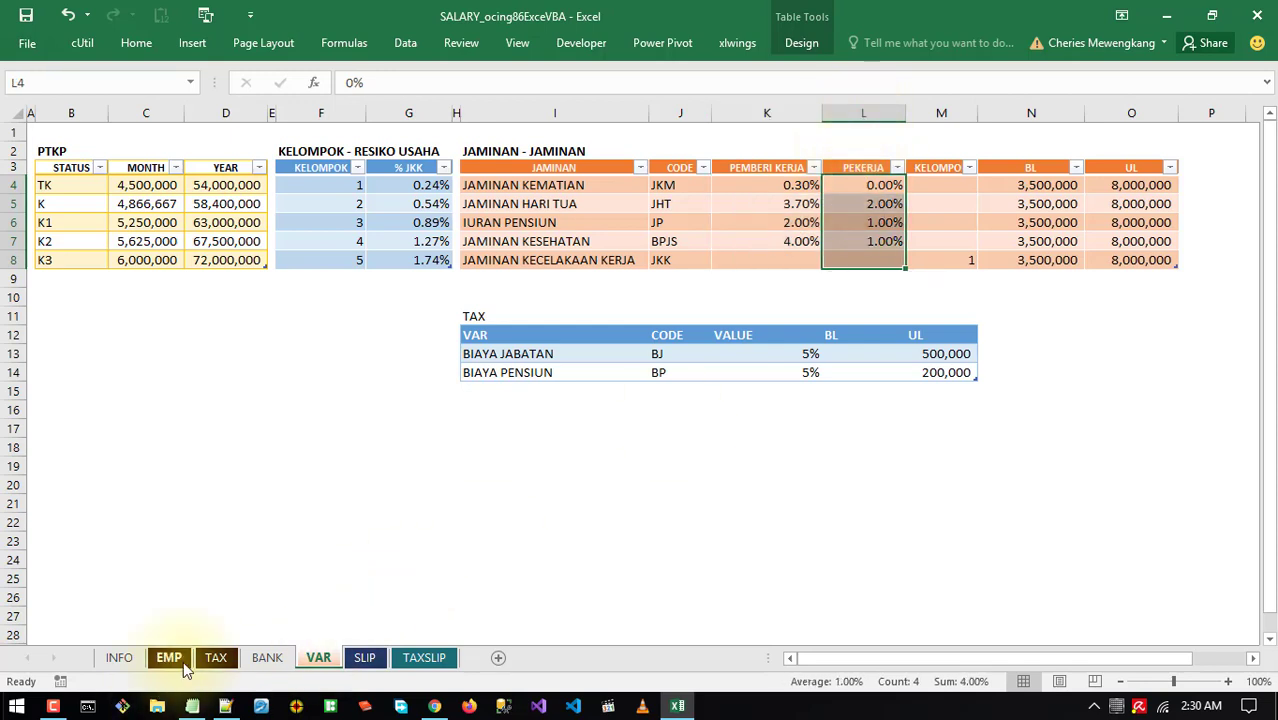
click(170, 658)
click(758, 345)
Look over the bonus, overtime and other irregular income cells (2,250,000, 350,000, 750,000).
key(Right)
key(Right)
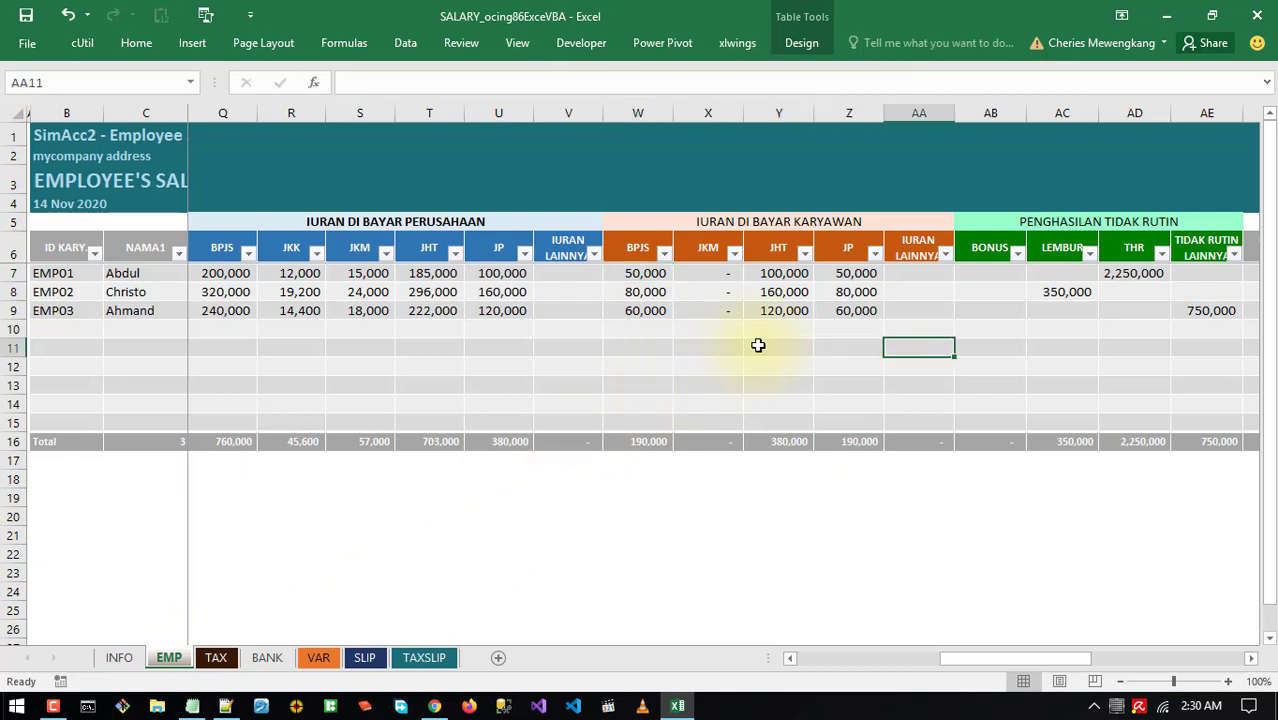
key(Right)
key(Right)
key(Right)
key(Right)
key(Right)
key(Right)
key(Right)
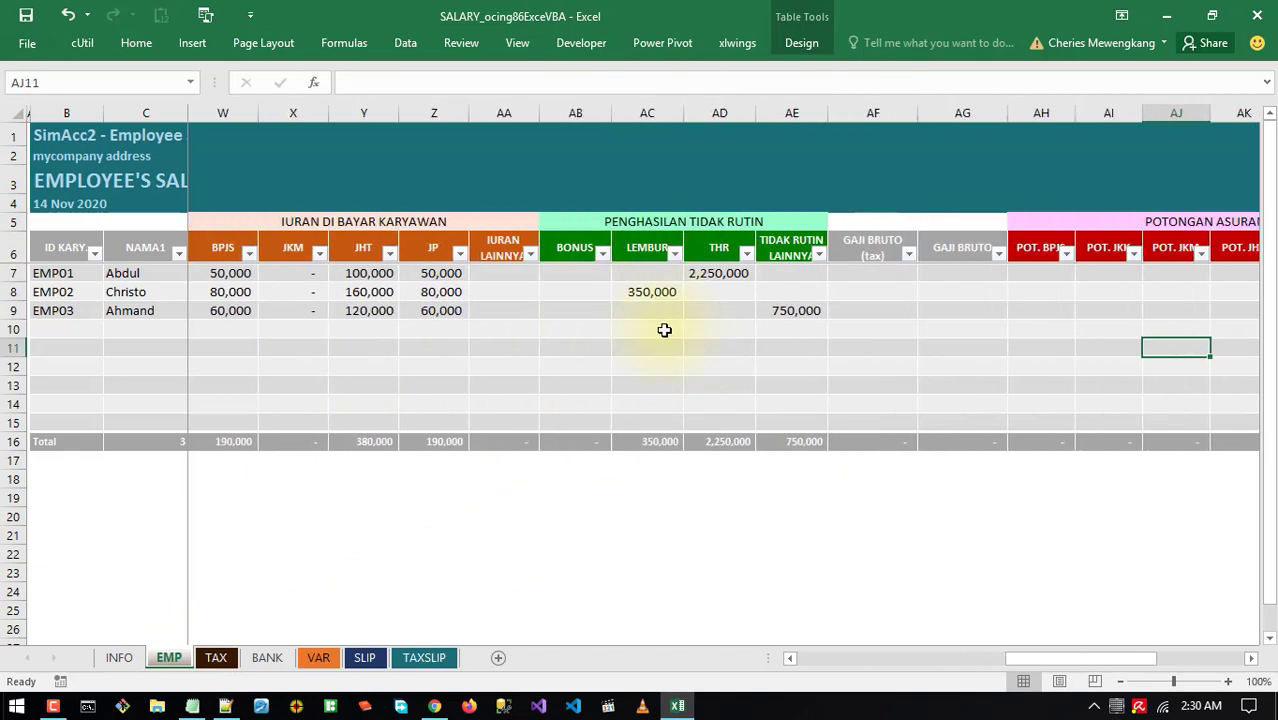
key(Right)
click(434, 274)
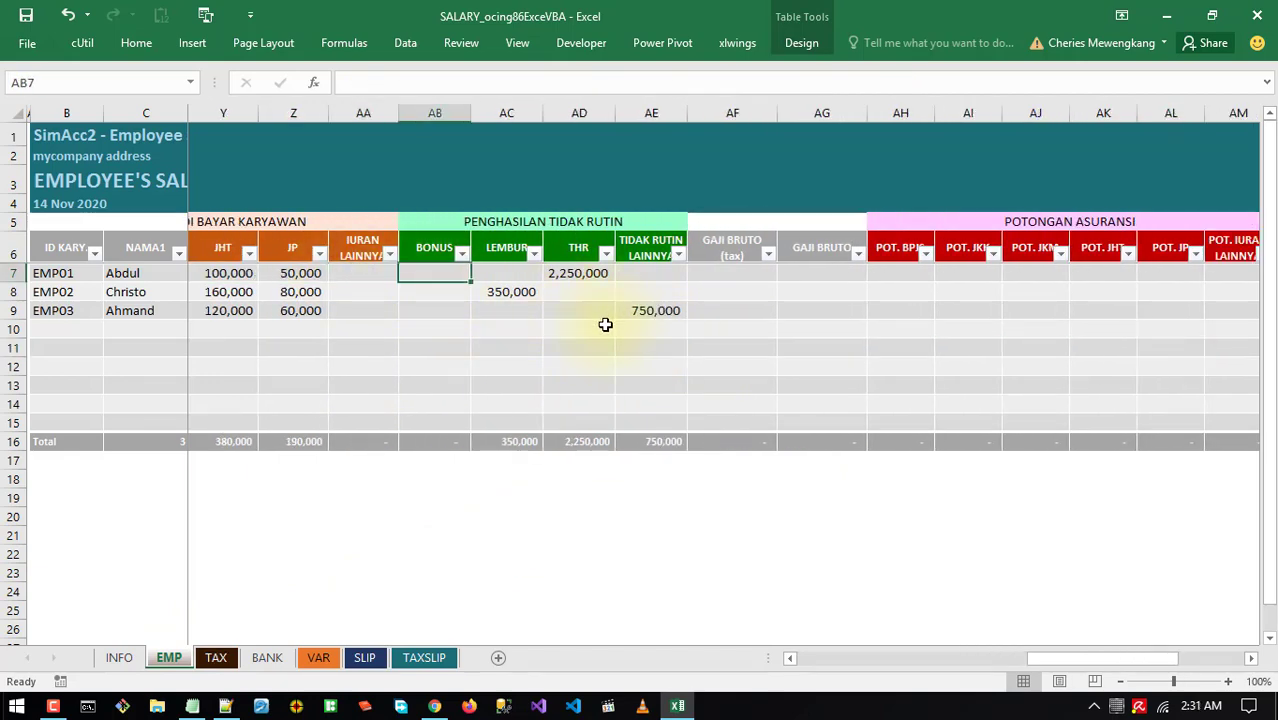
key(Down)
key(Right)
key(Up)
key(Left)
key(Left)
key(Right)
key(Right)
key(Right)
key(Down)
key(Down)
Select the empty GAJI BRUTO (tax) cell AF7.
key(Right)
key(Up)
key(Up)
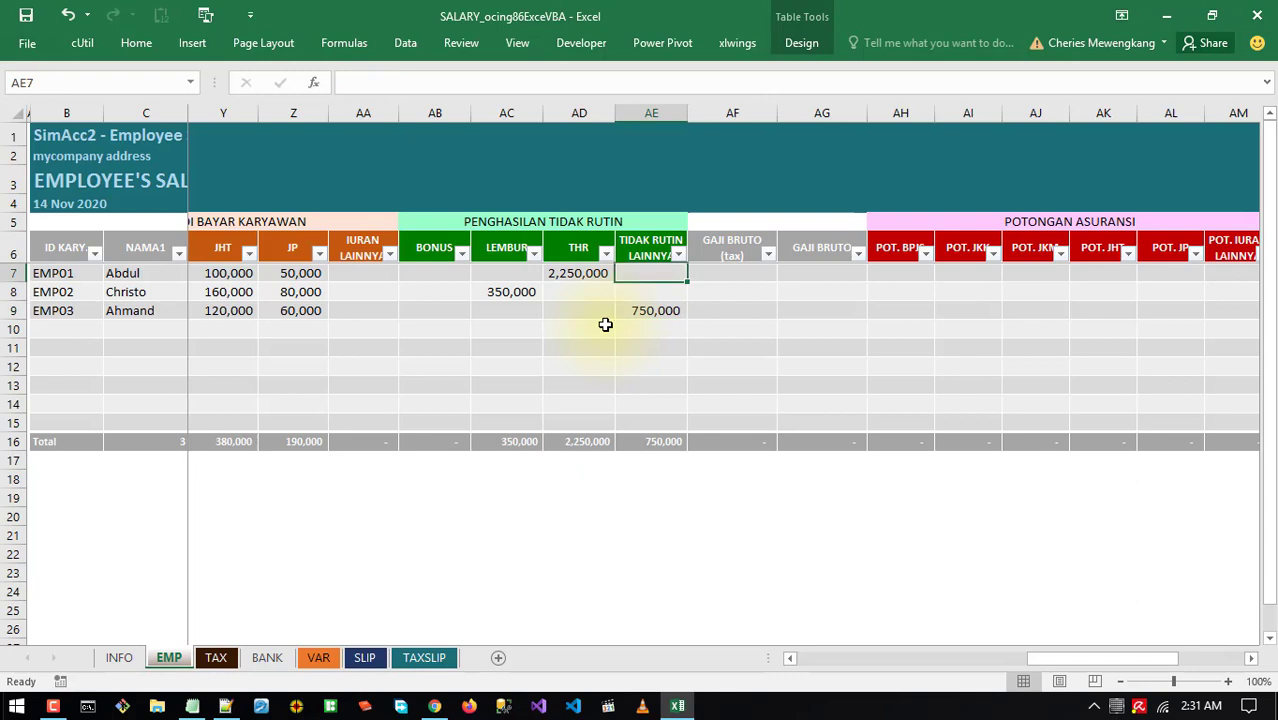
key(Left)
key(Right)
key(Right)
key(Right)
key(Right)
key(Right)
key(Right)
key(Right)
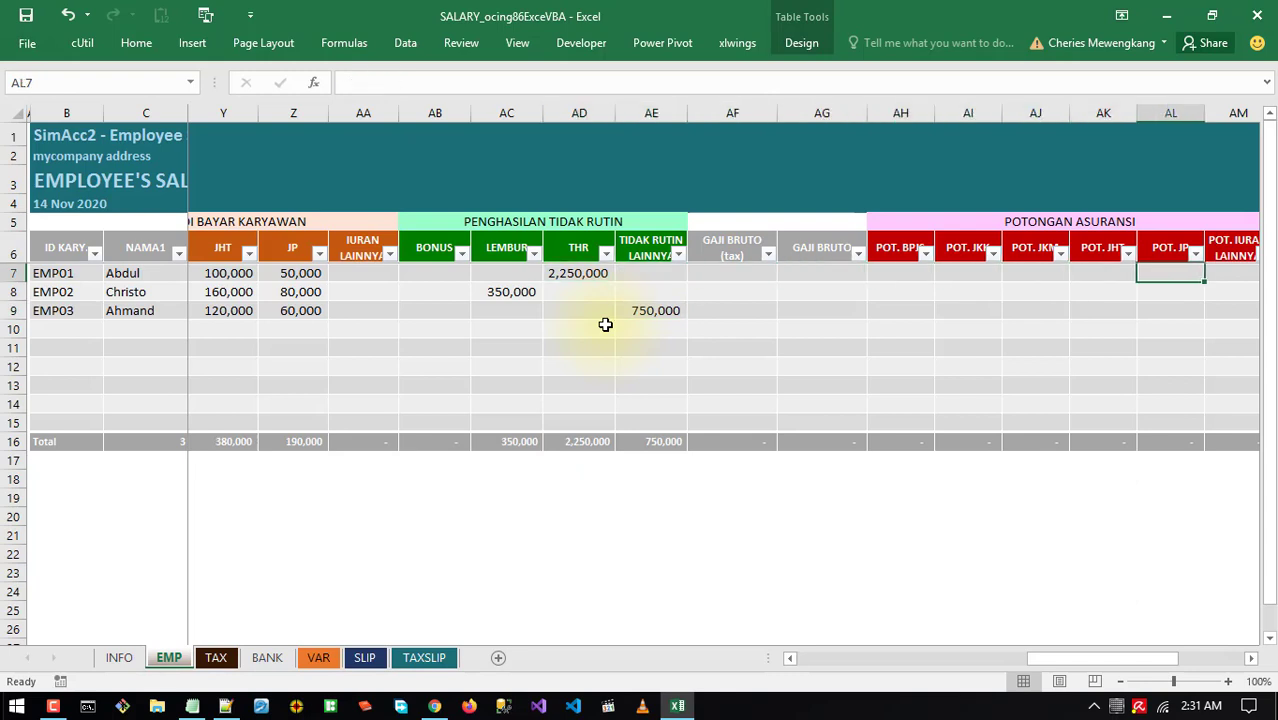
key(Right)
key(Right)
key(Left)
key(Left)
key(Left)
key(Left)
key(Left)
key(Left)
key(Left)
key(Left)
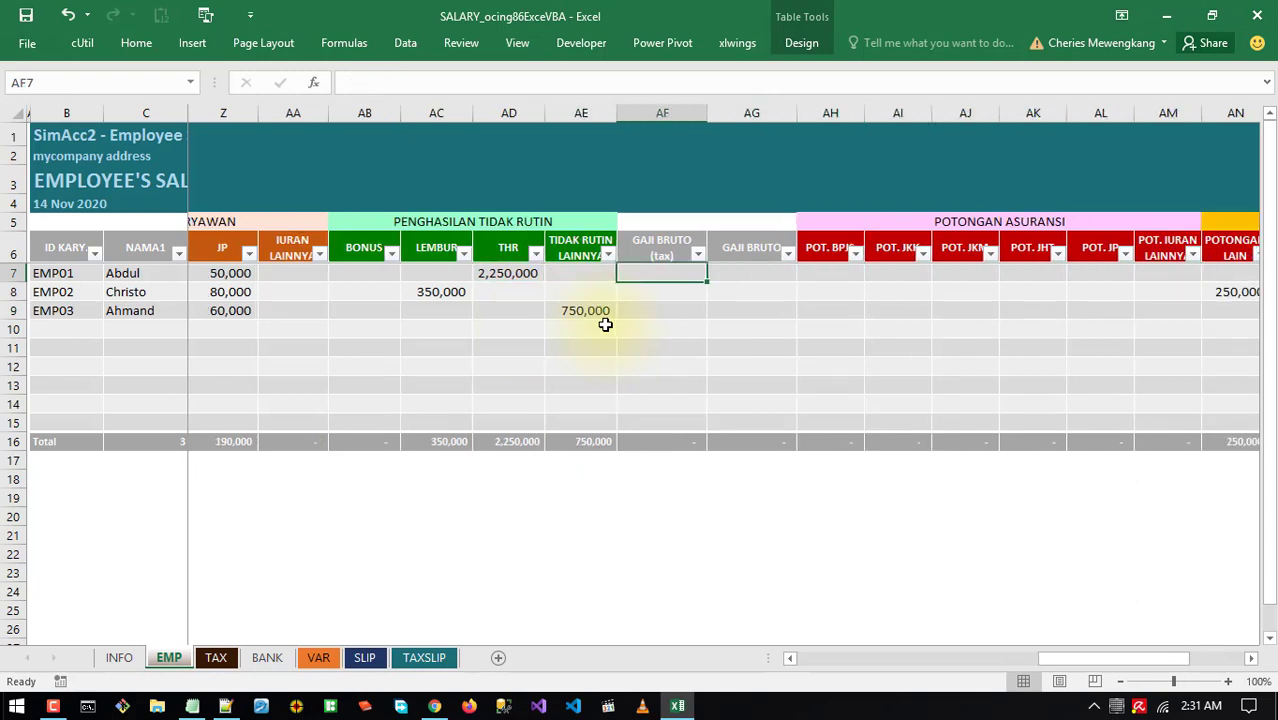
click(655, 248)
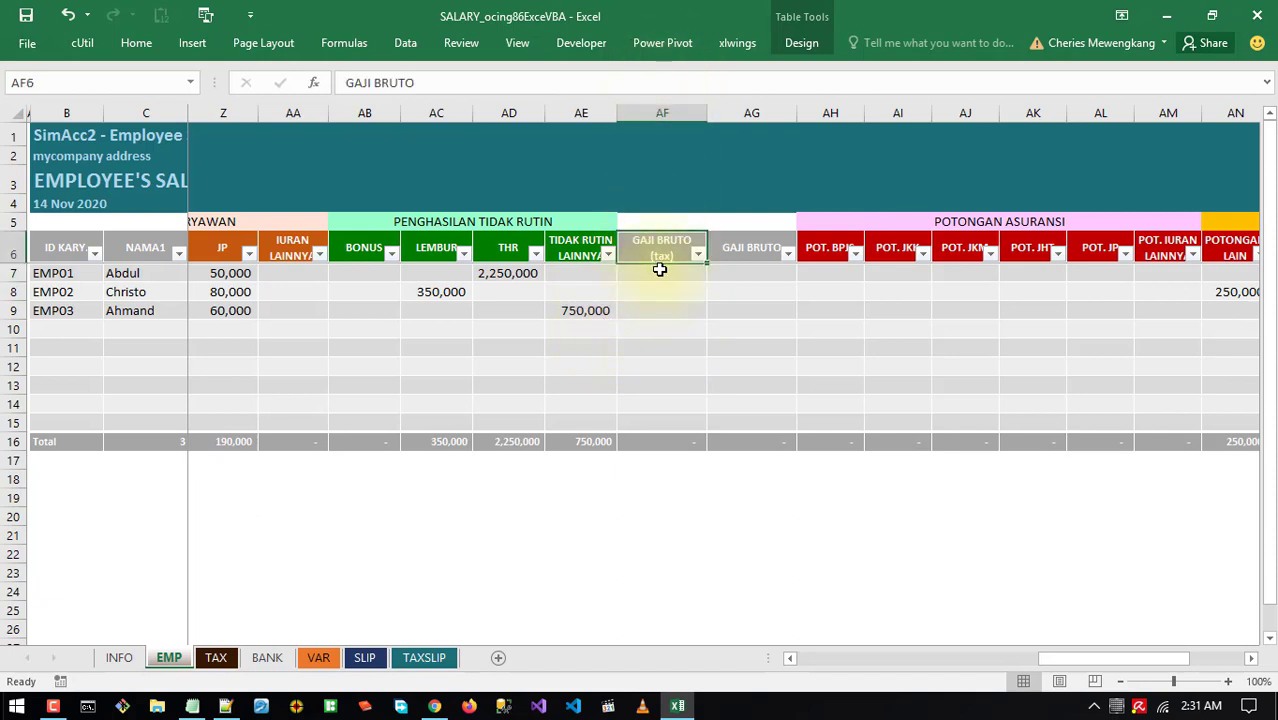
click(650, 273)
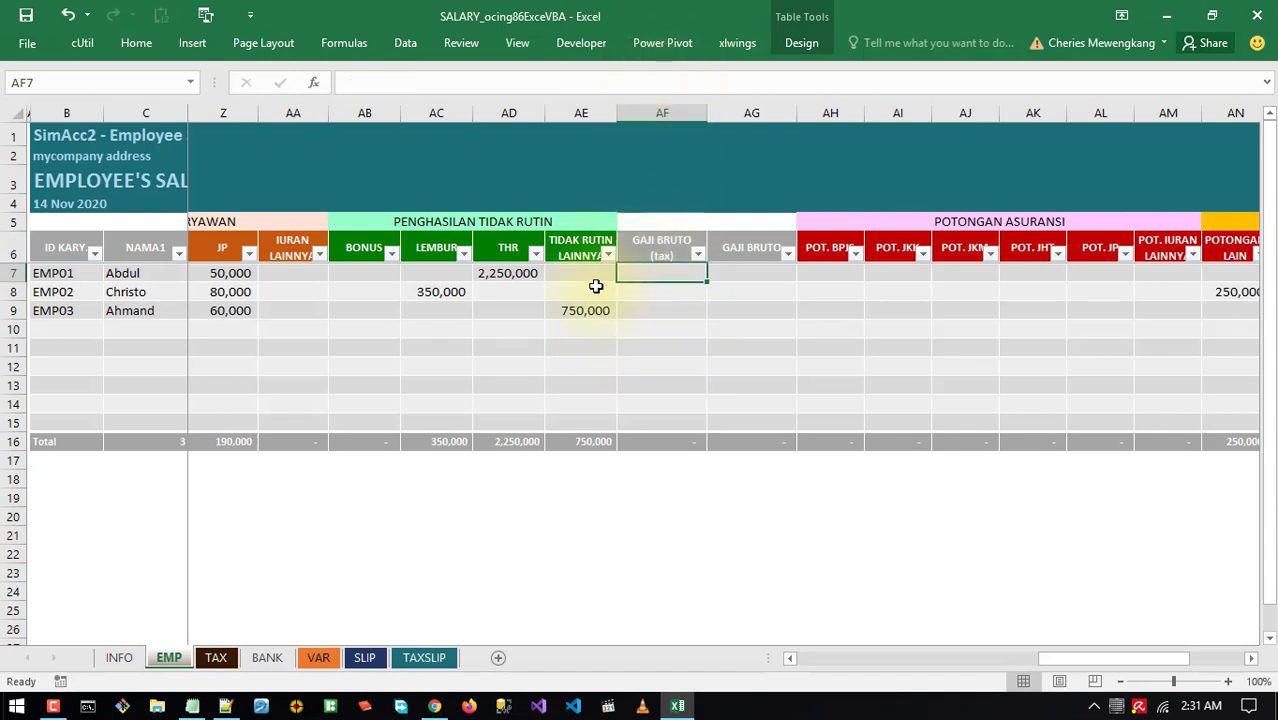
Paste the GAJI BRUTO (tax) formula into AF7 so the column fills, totalling 25,445,600.
key(alt+Tab)
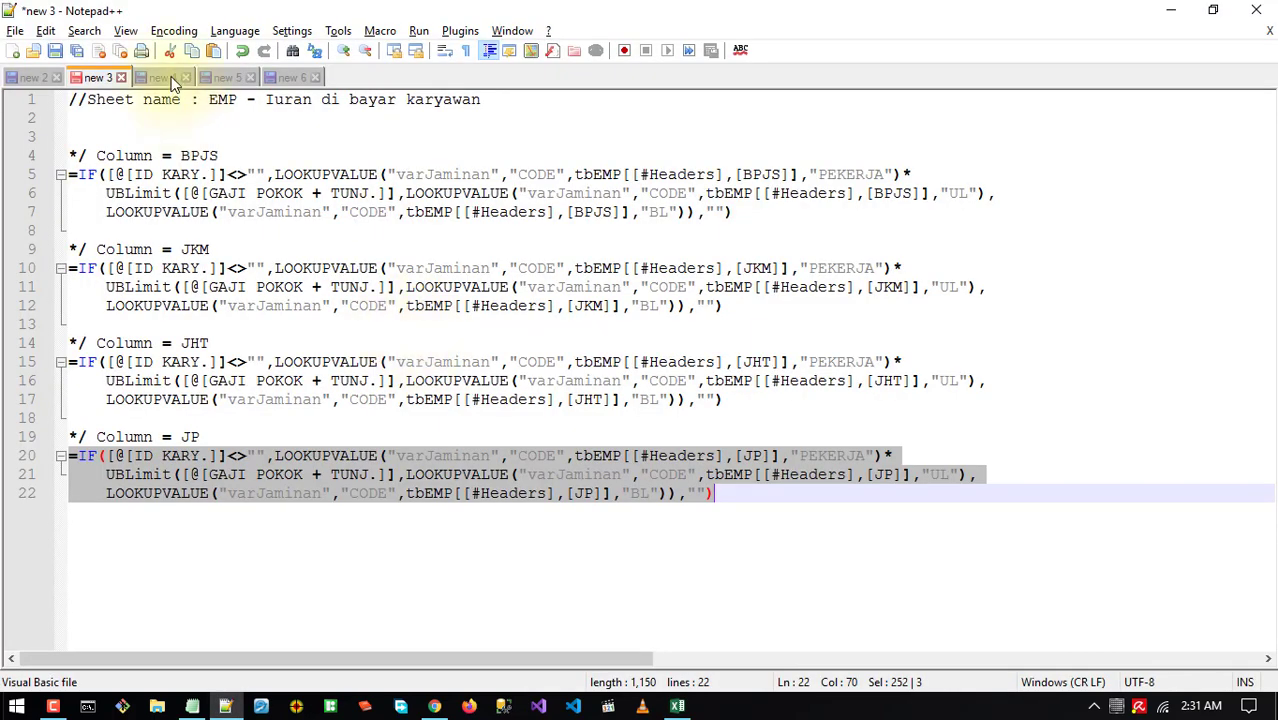
click(162, 77)
click(70, 157)
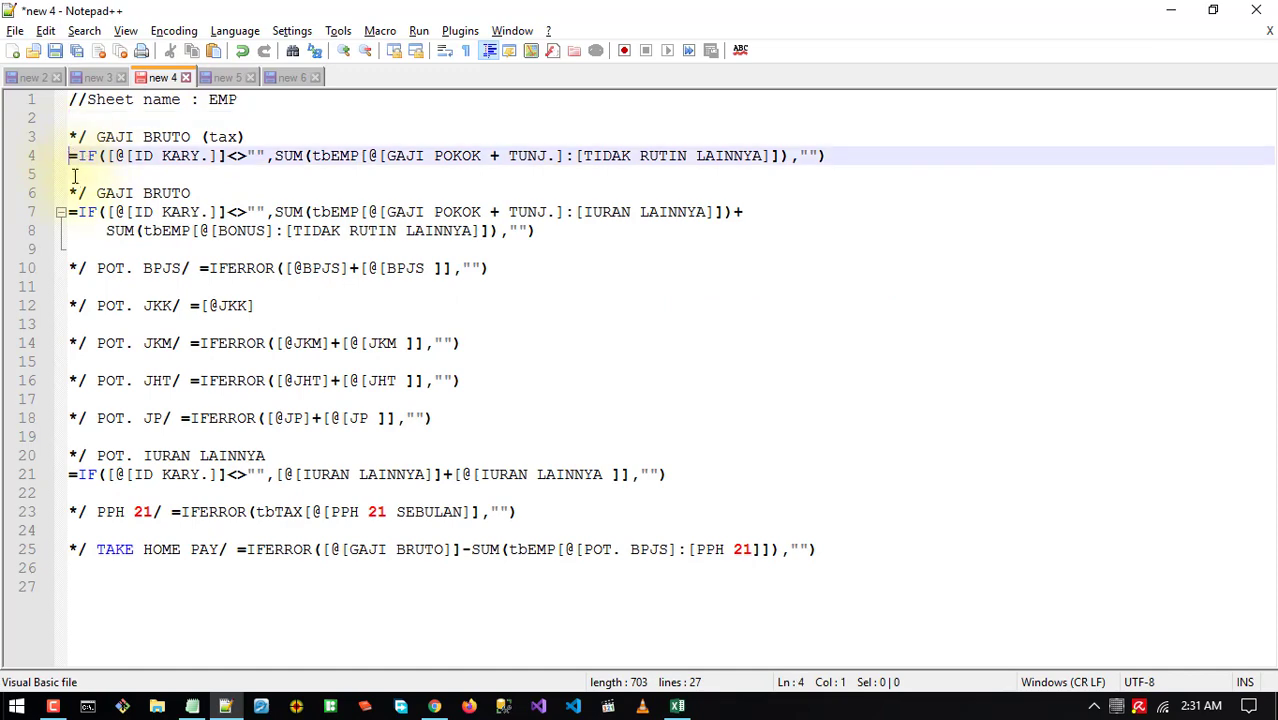
key(shift+End)
key(ctrl+c)
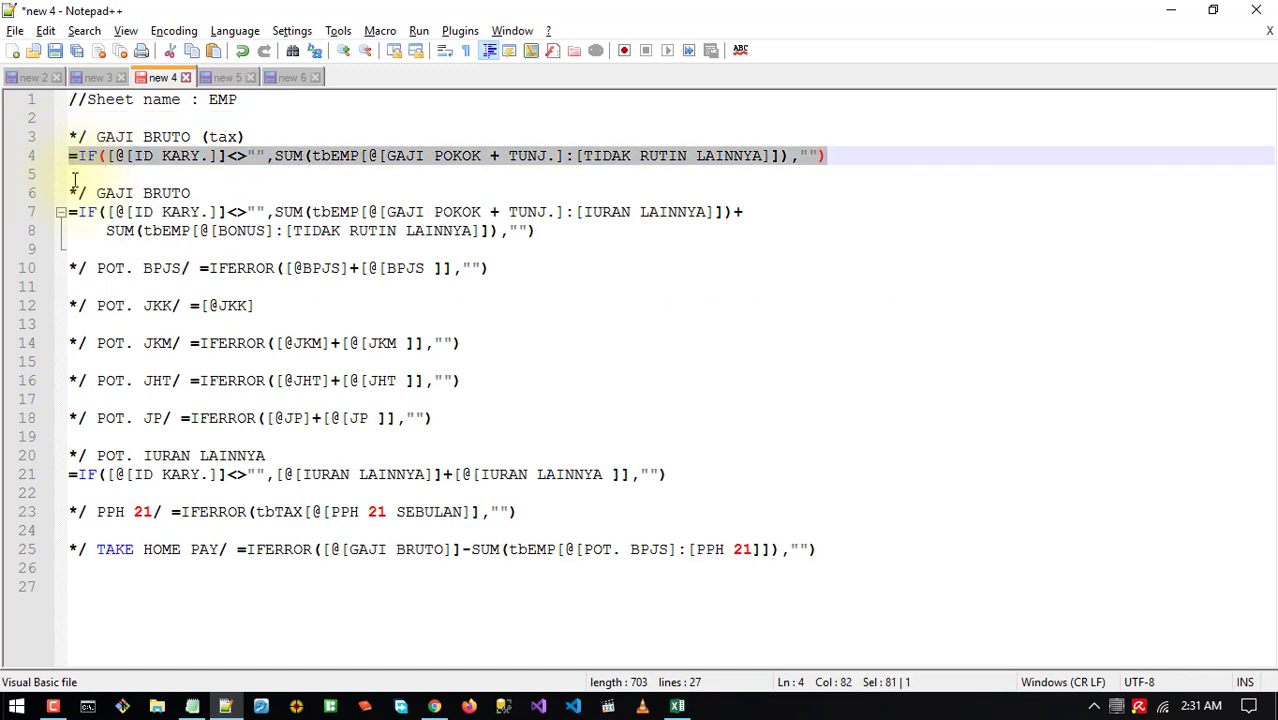
key(alt+Tab)
key(F2)
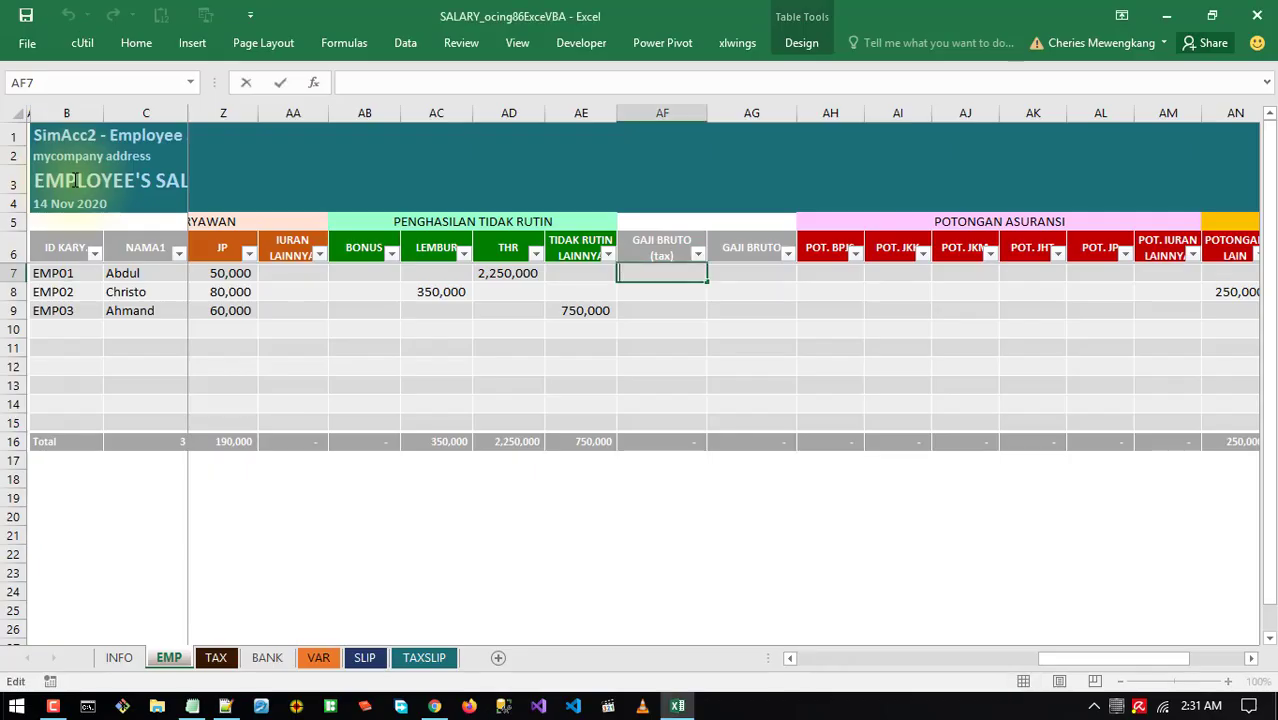
key(ctrl+v)
key(Return)
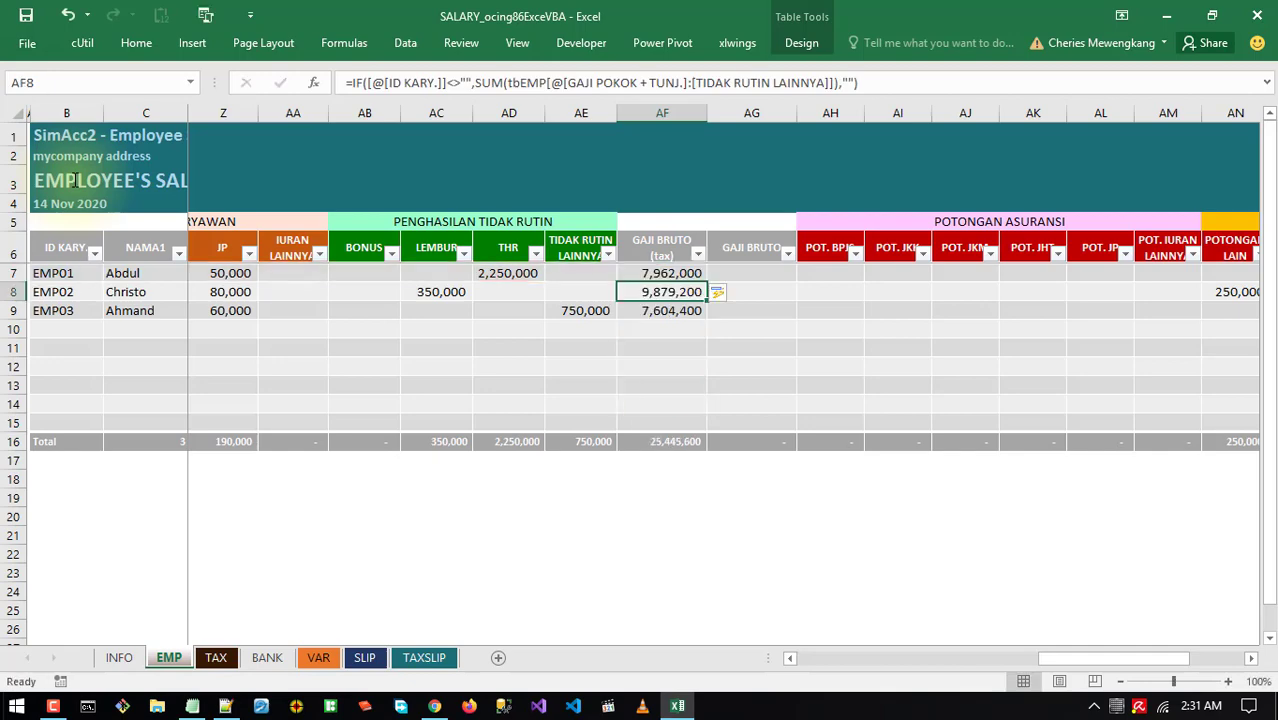
Inspect the GAJI BRUTO (tax) formula in AF7 without changing it.
key(Up)
key(F2)
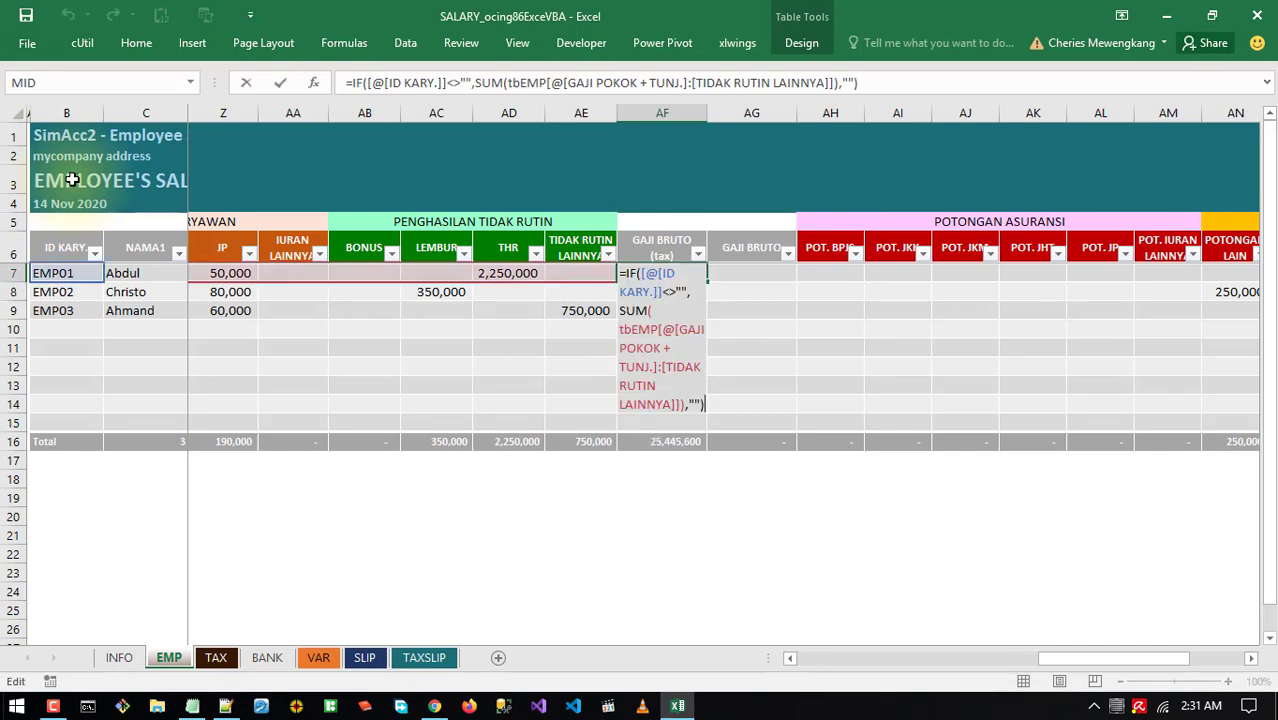
mouse_move(1042, 671)
mouse_down()
mouse_move(830, 671)
mouse_move(922, 671)
mouse_move(914, 663)
mouse_up()
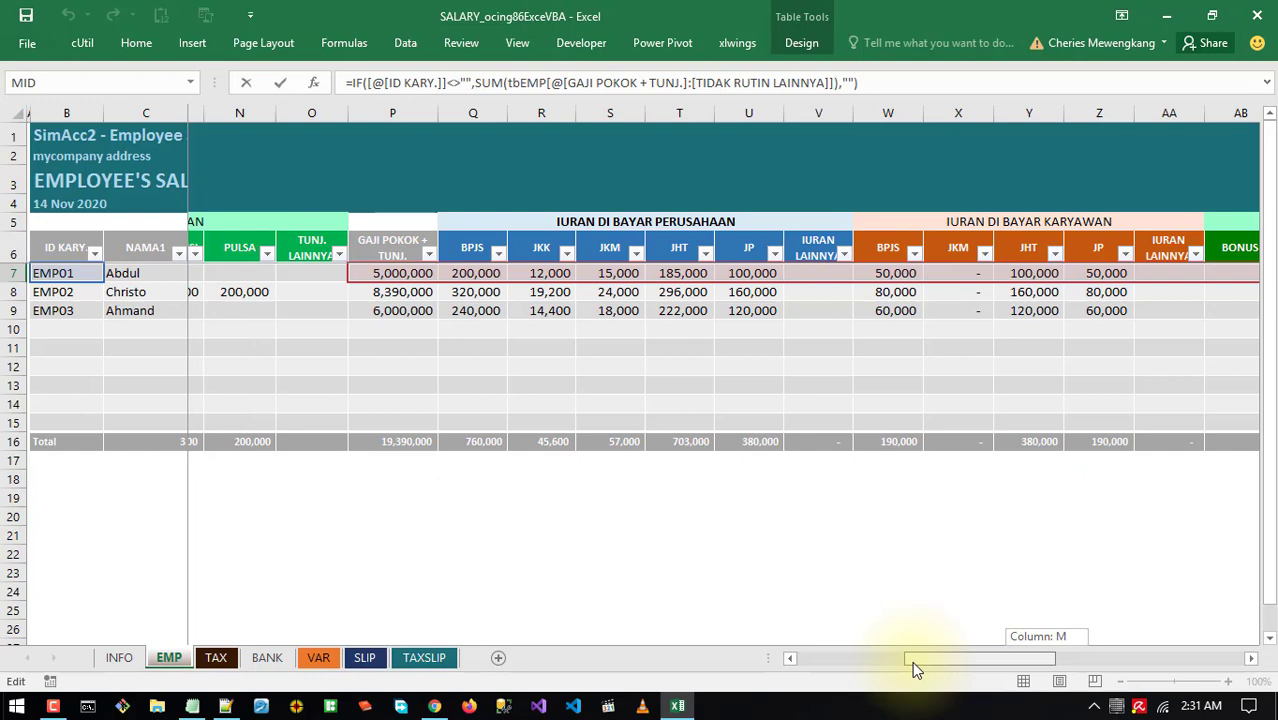
drag(912, 661, 1022, 668)
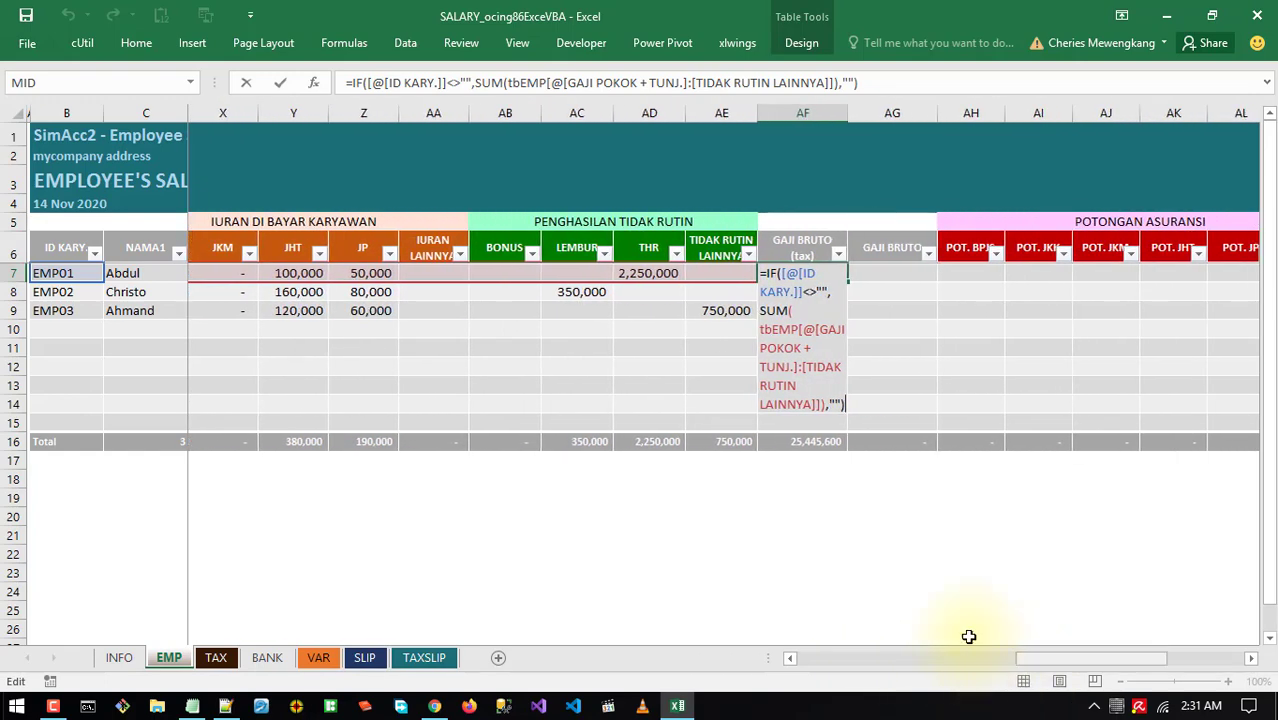
key(Return)
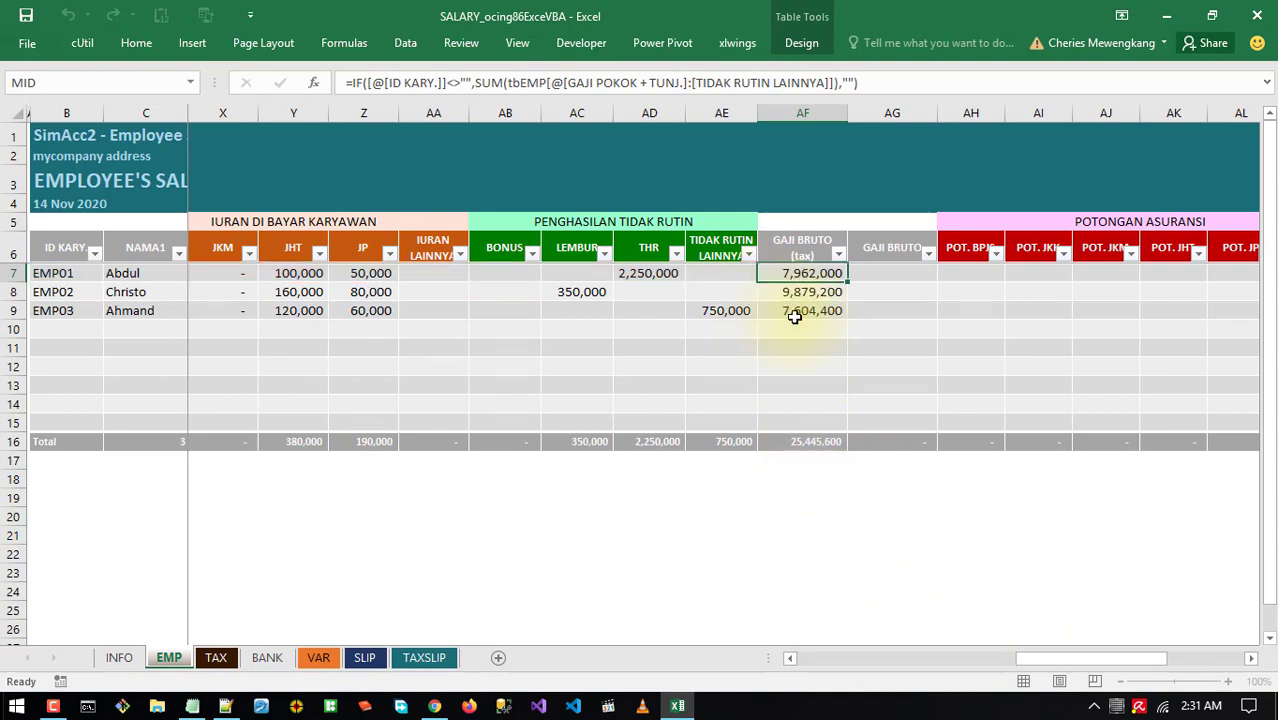
Check the neighbouring cells and clear a stray equals sign from empty cell AG7.
click(801, 329)
click(872, 272)
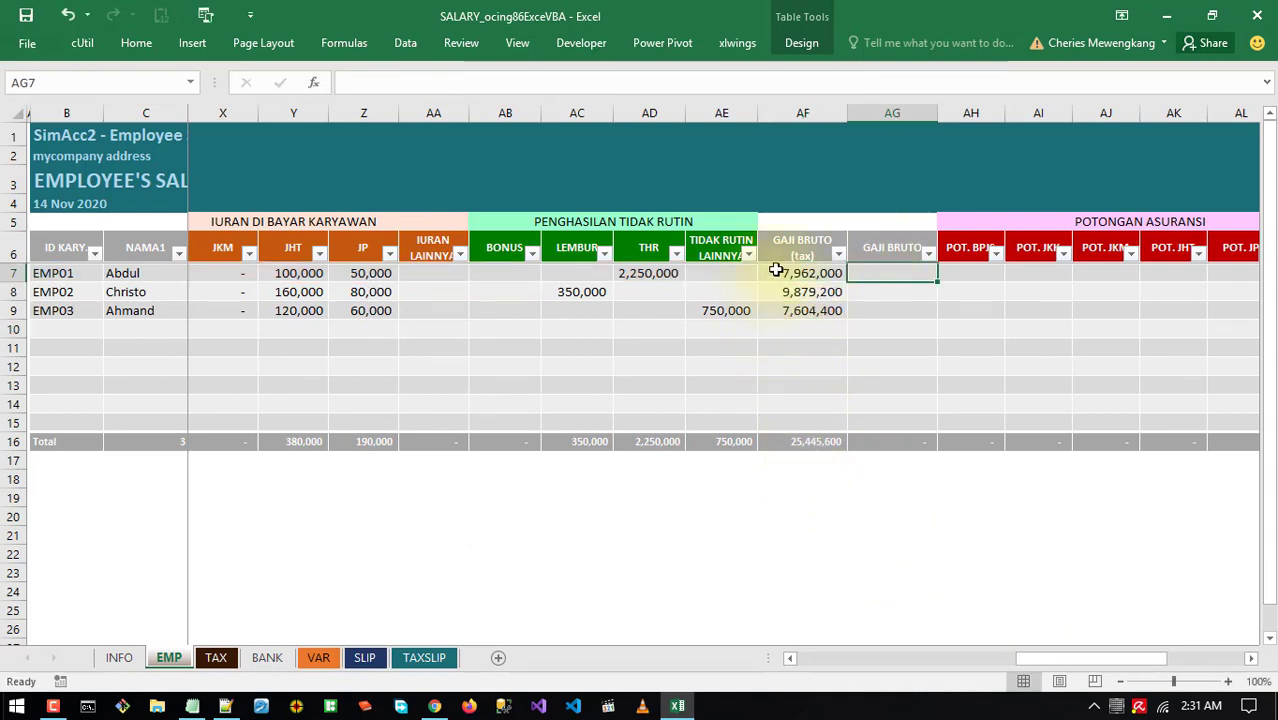
click(800, 248)
click(805, 272)
click(855, 272)
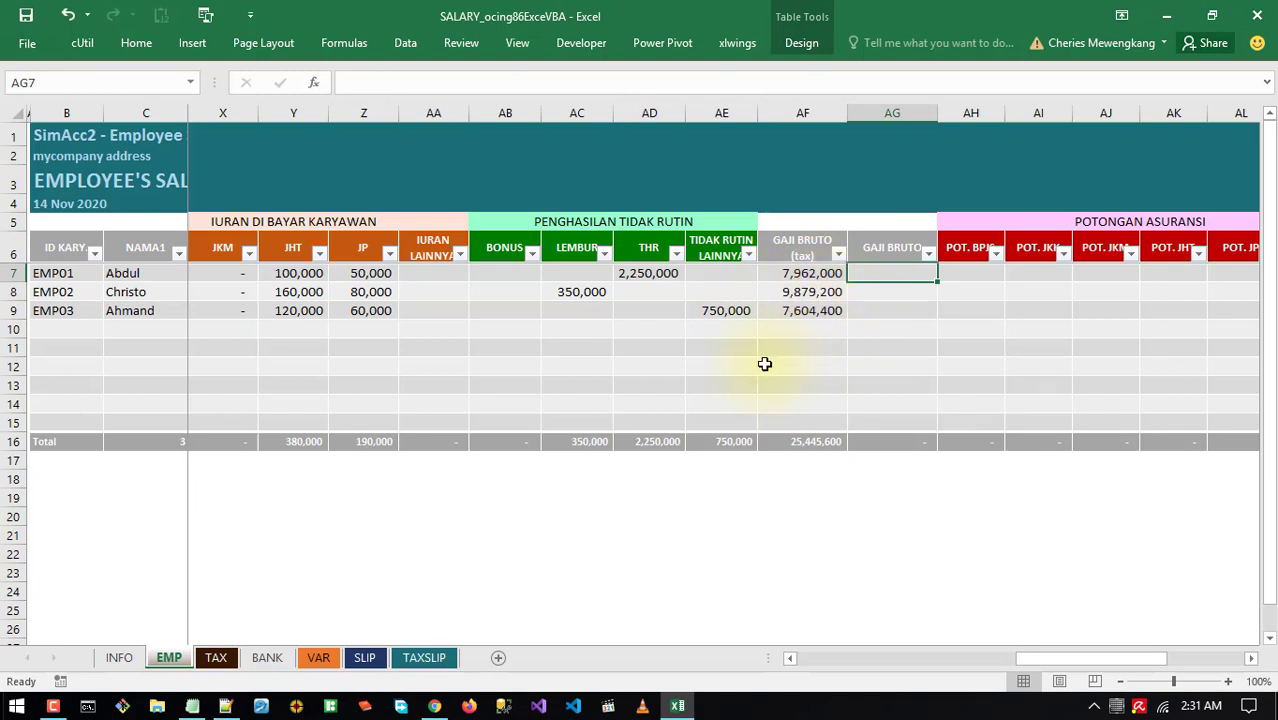
text(=)
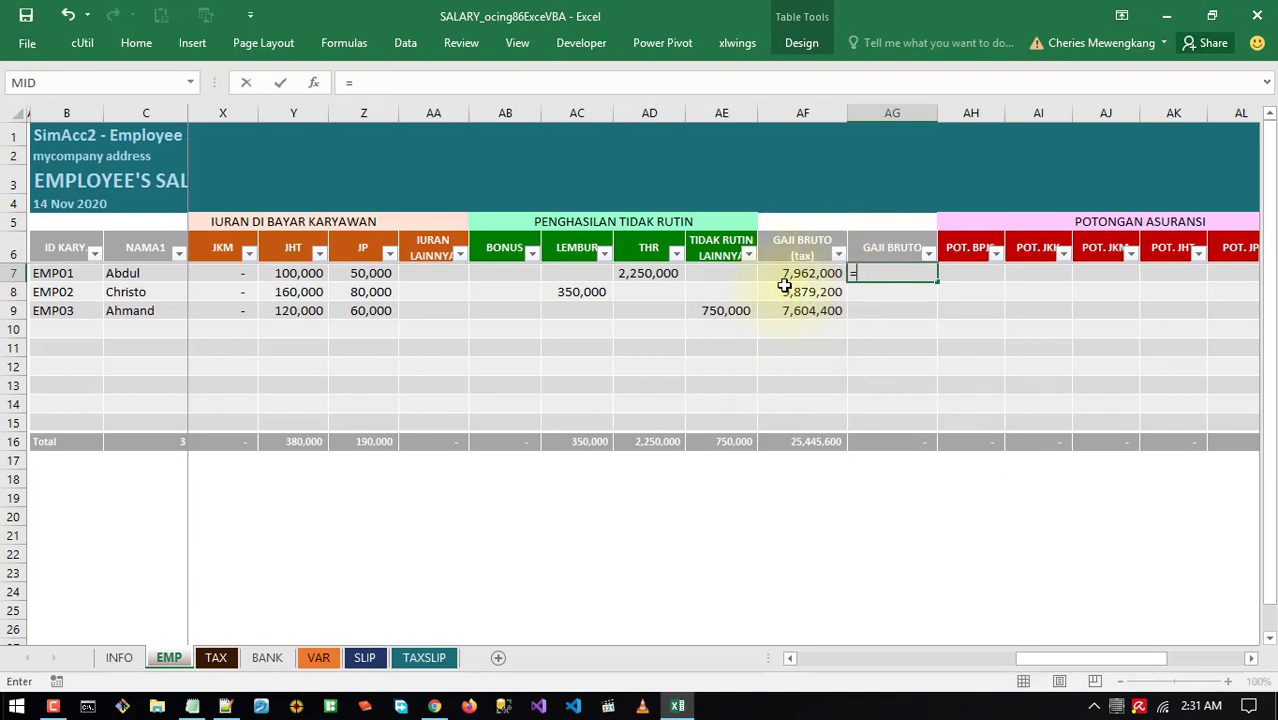
key(BackSpace)
key(Left)
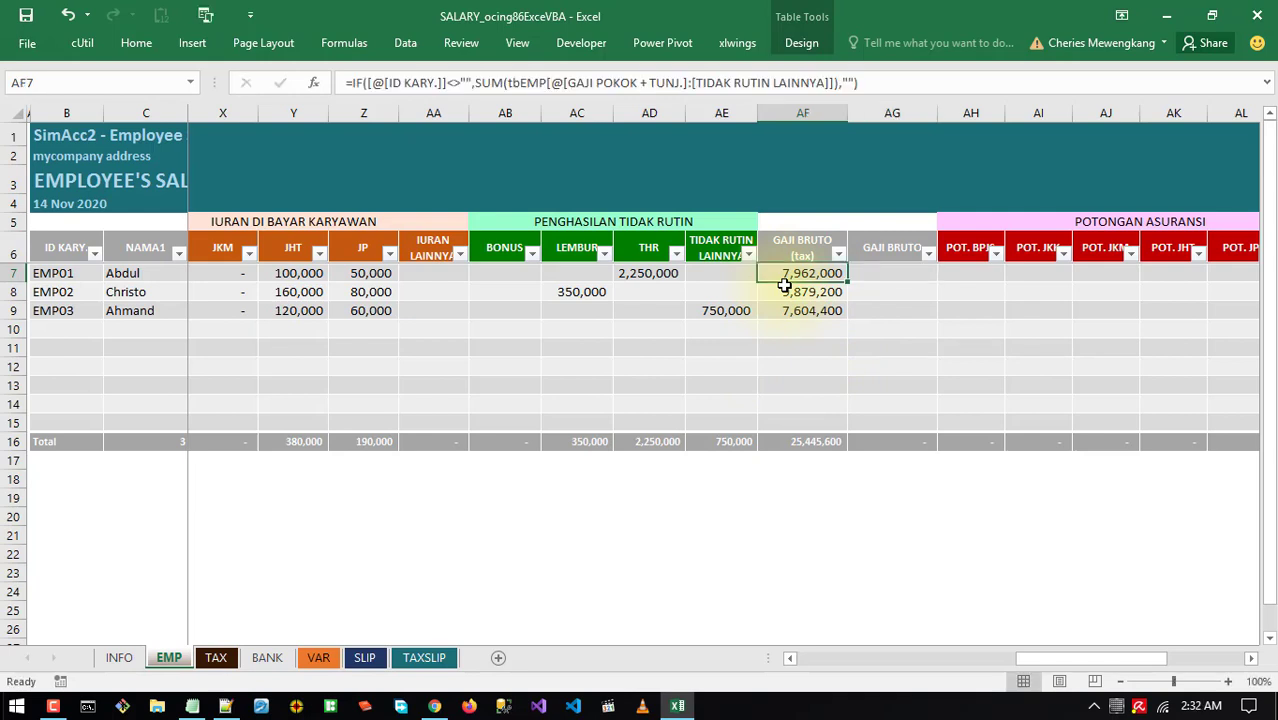
key(Up)
key(Down)
key(Up)
key(Down)
key(Right)
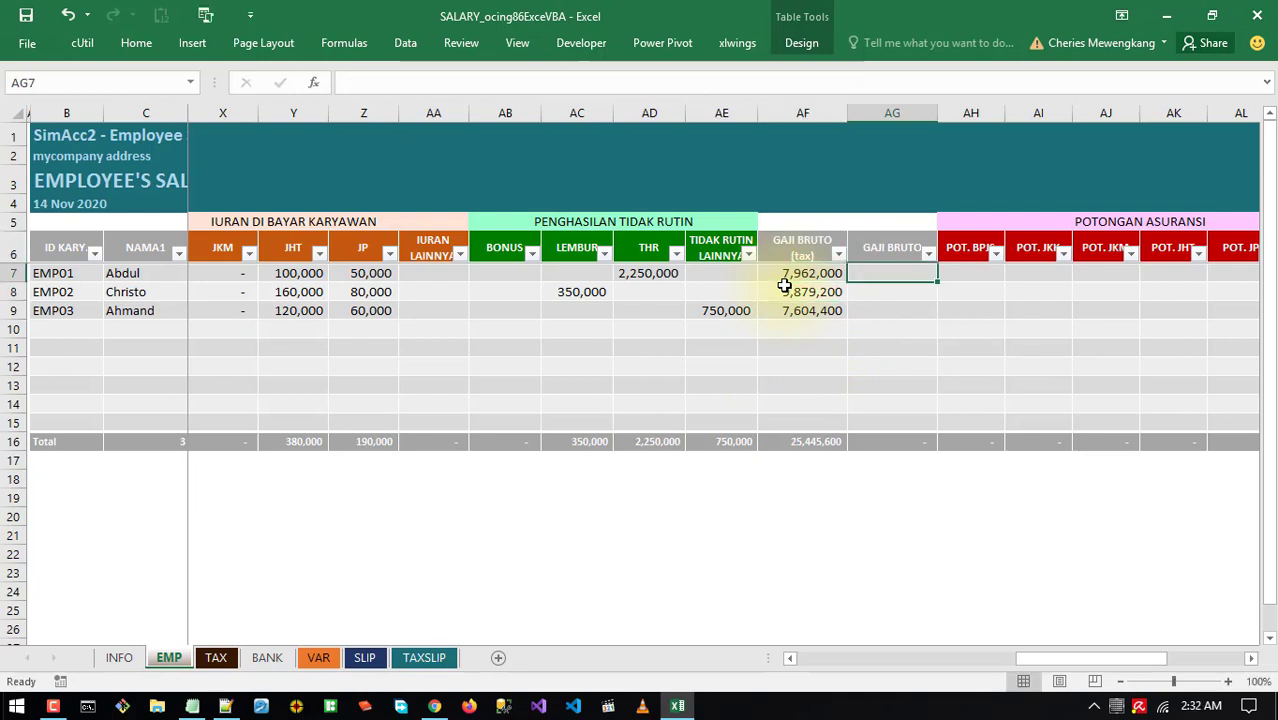
Copy the two-line GAJI BRUTO formula from the notes.
key(alt+Tab)
key(Down)
key(Down)
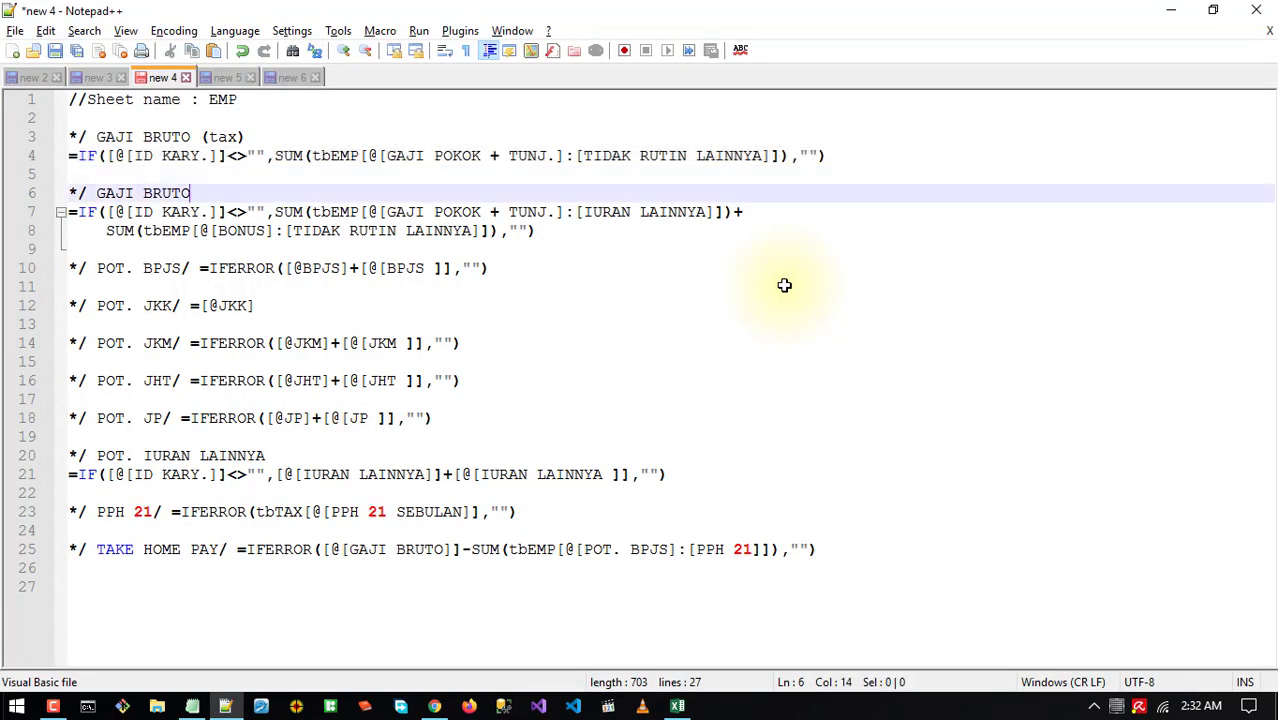
key(Down)
key(Home)
key(shift+Down)
key(shift+Down)
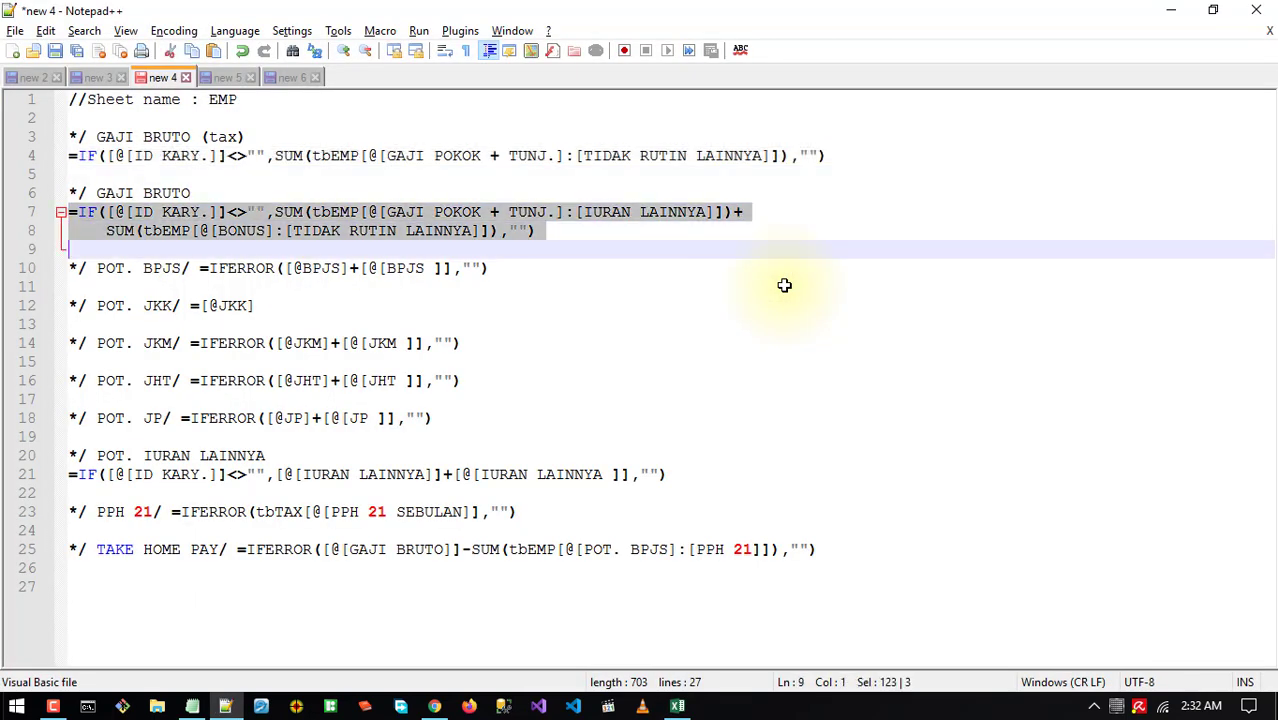
key(shift+Left)
key(ctrl+c)
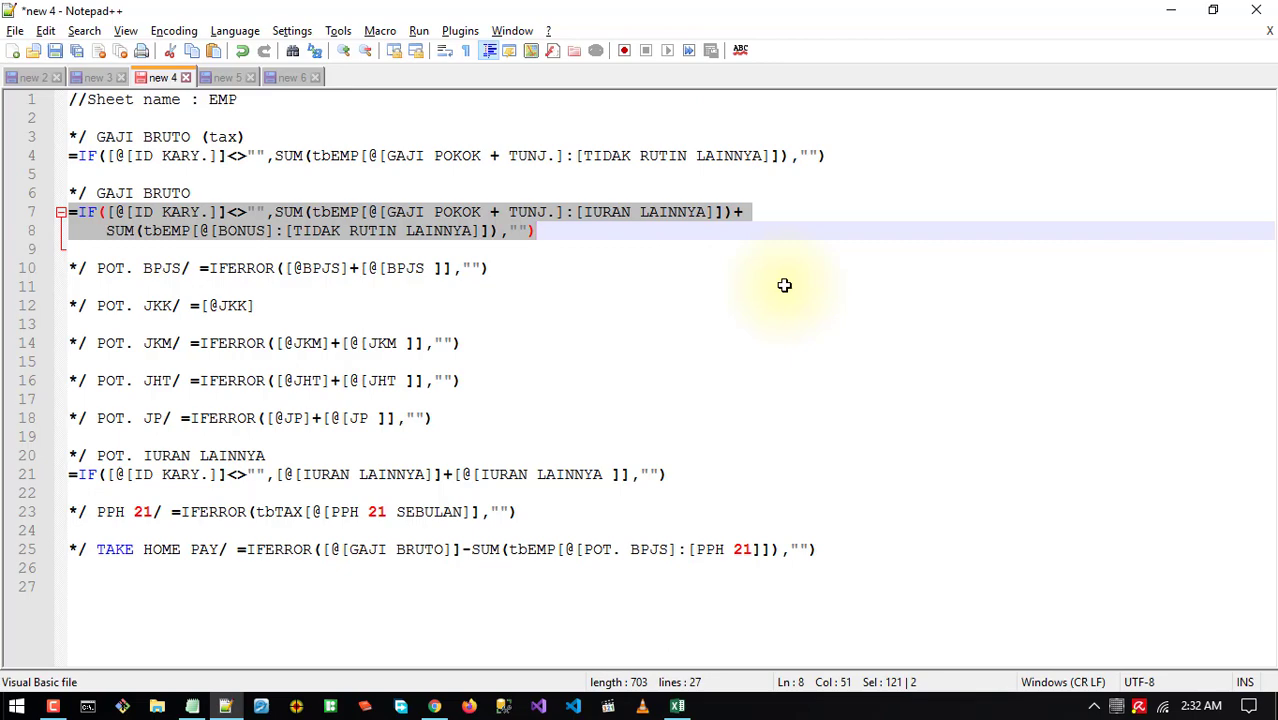
key(alt+Tab)
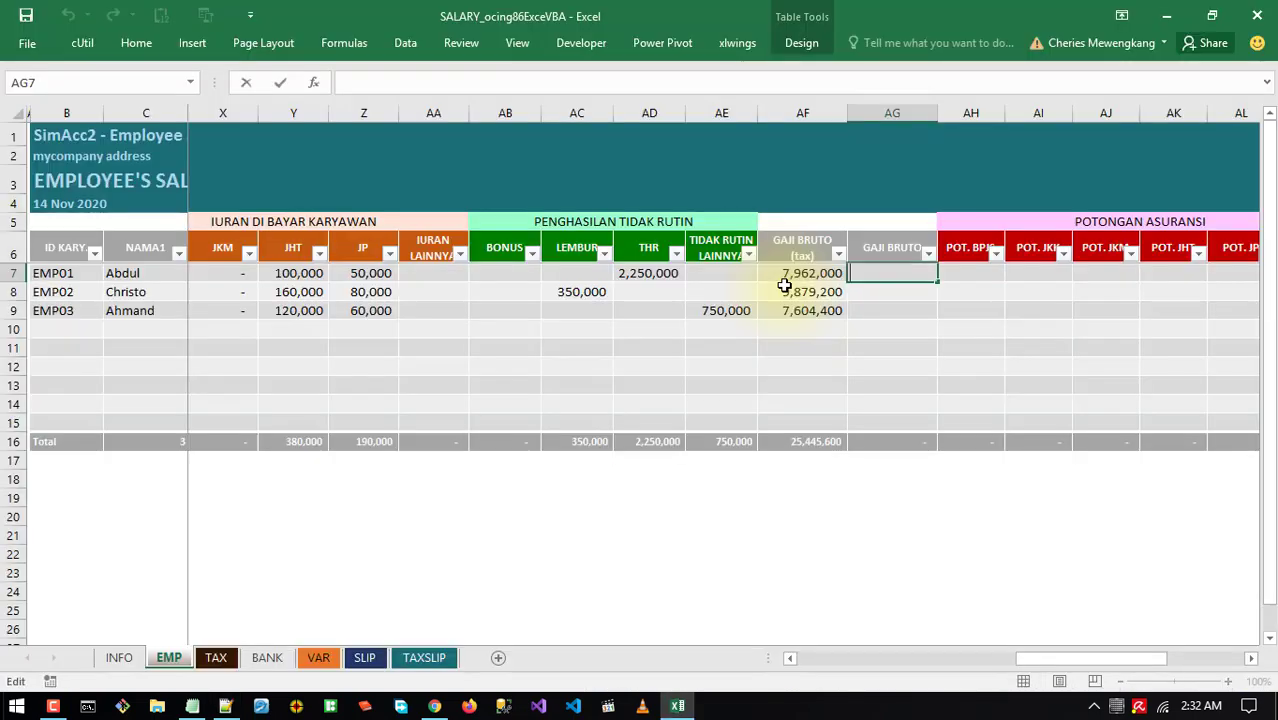
Paste the GAJI BRUTO formula into AG7, giving 7,762,000, 9,559,200 and 7,364,400.
key(F2)
key(ctrl+v)
key(Return)
Review the GAJI BRUTO formula in AG7 in the formula bar and in-cell.
key(Up)
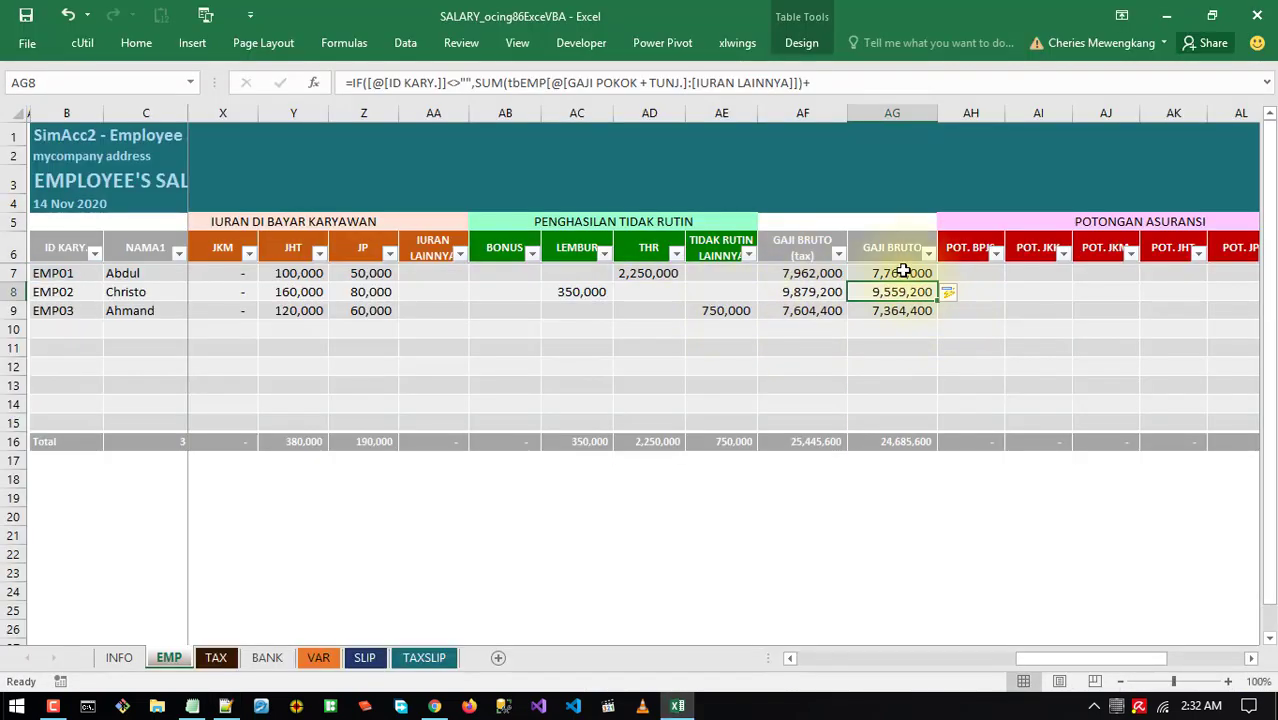
key(F2)
mouse_move(1024, 661)
mouse_down()
mouse_move(807, 673)
mouse_move(1008, 681)
mouse_move(933, 677)
mouse_move(995, 679)
mouse_up()
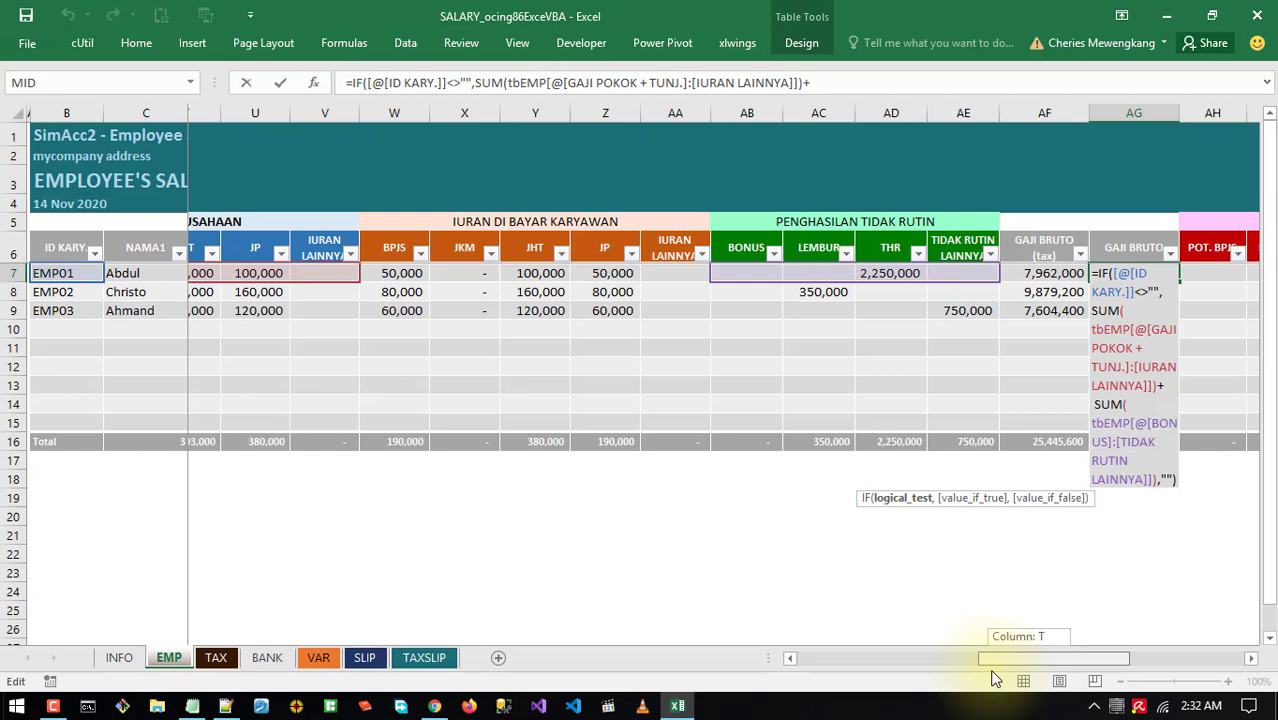
drag(993, 678, 1027, 676)
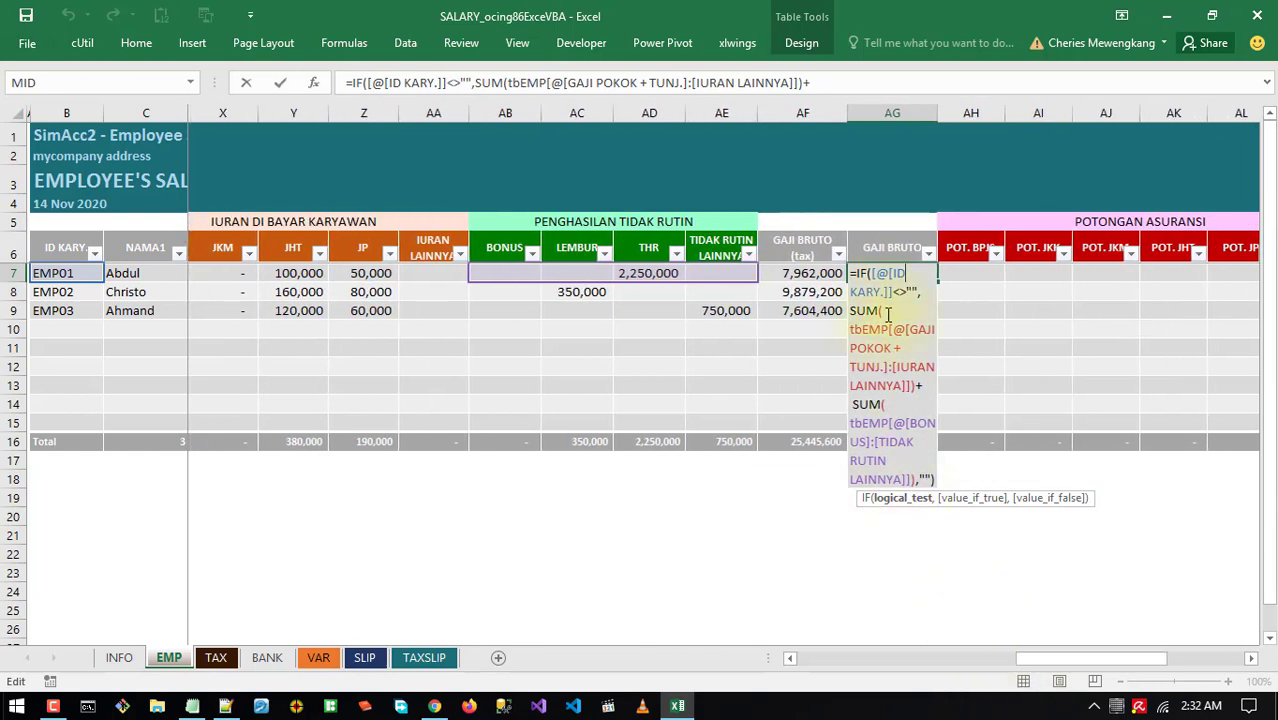
key(Return)
click(881, 326)
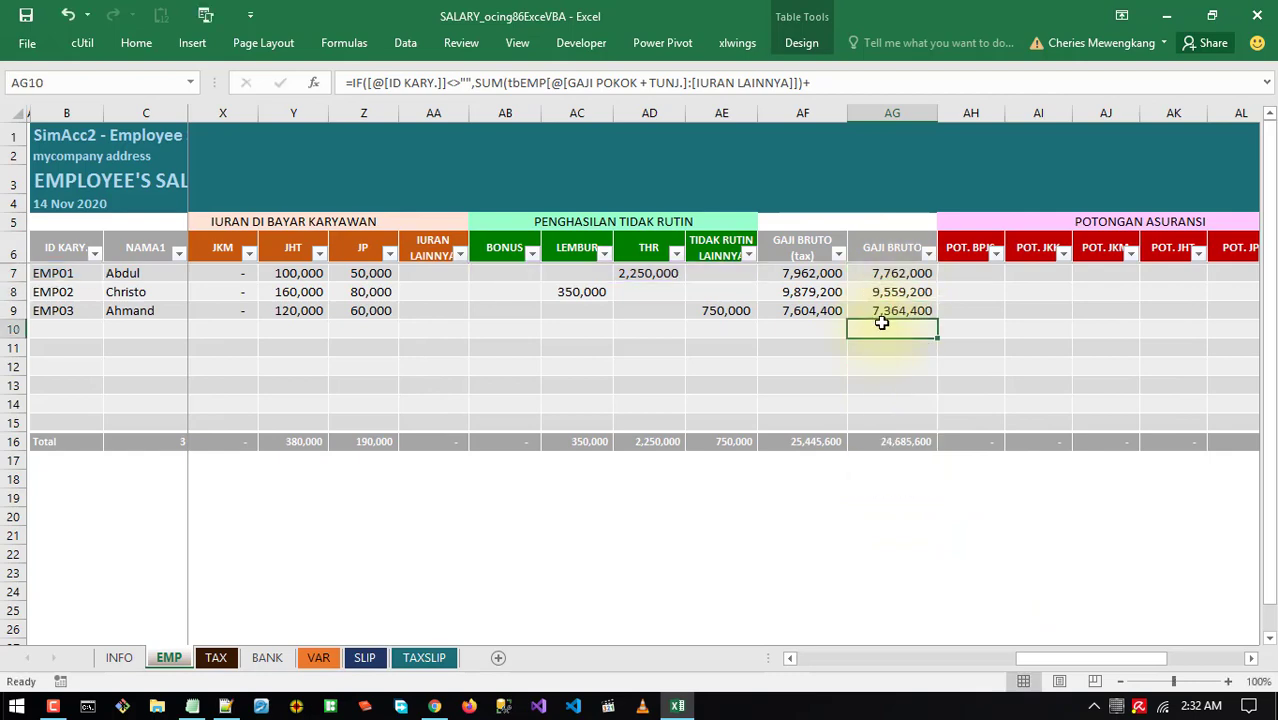
click(888, 271)
double_click(888, 272)
Close AG7's formula unchanged and select the first POT. BPJS cell AH7.
key(Return)
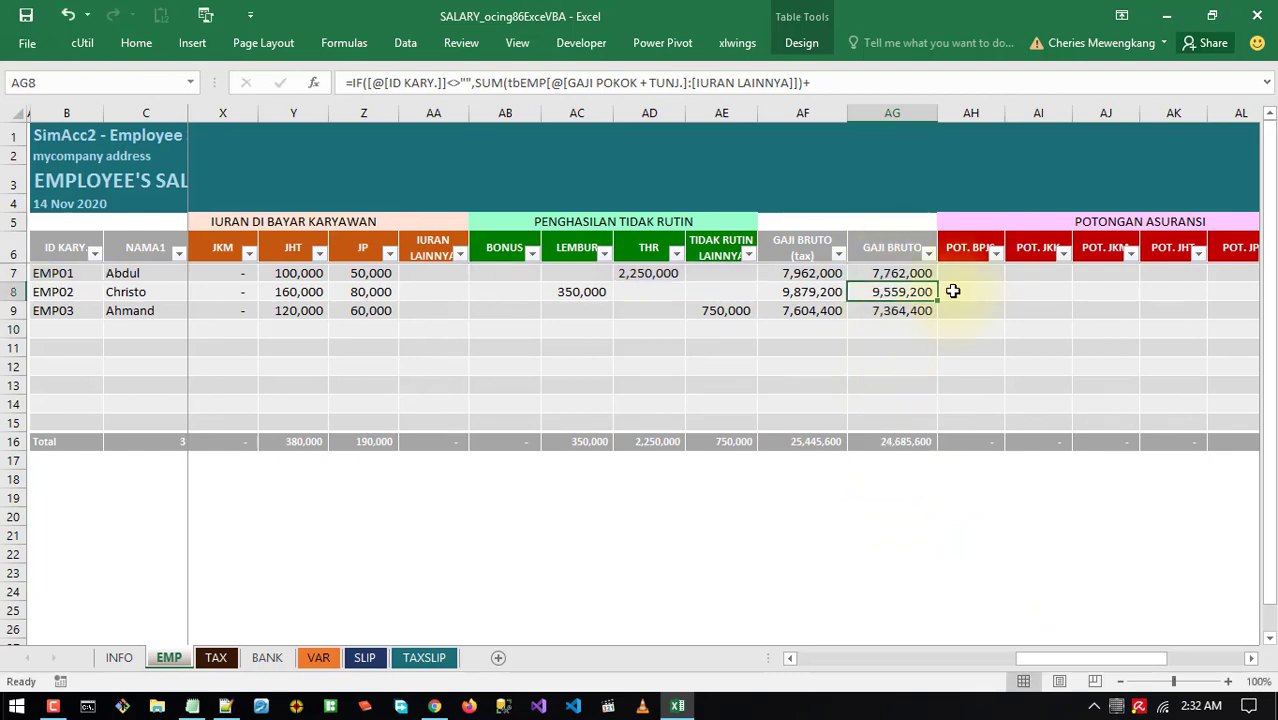
click(958, 276)
key(Right)
key(Right)
key(Right)
key(Right)
key(Right)
key(Right)
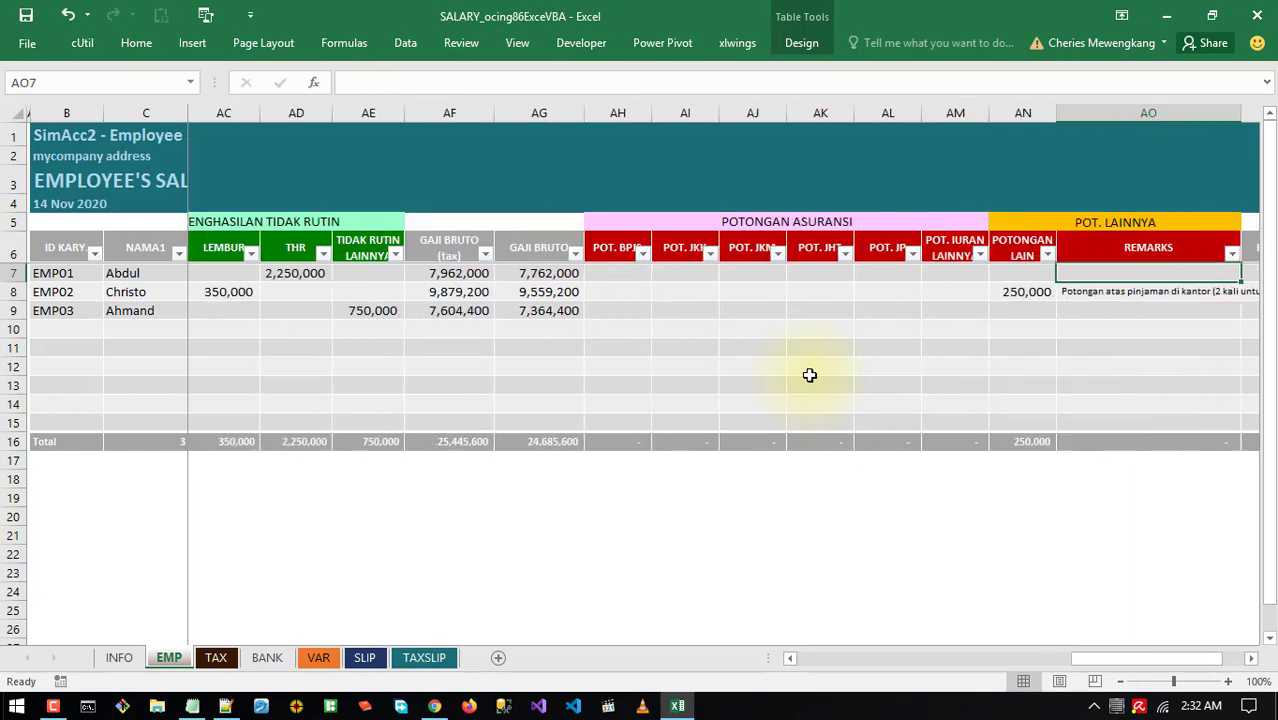
key(Right)
key(Left)
key(Left)
key(Left)
key(Left)
key(Left)
key(Left)
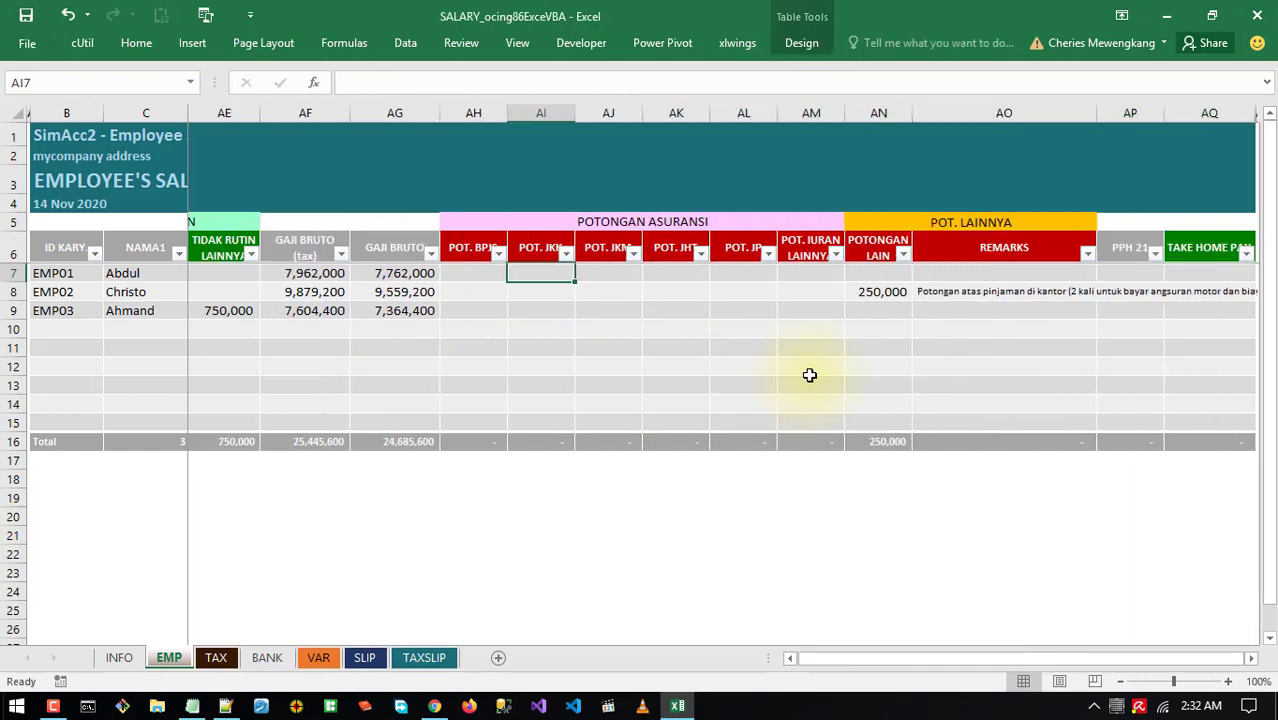
key(Left)
key(Up)
key(Left)
key(Down)
key(Right)
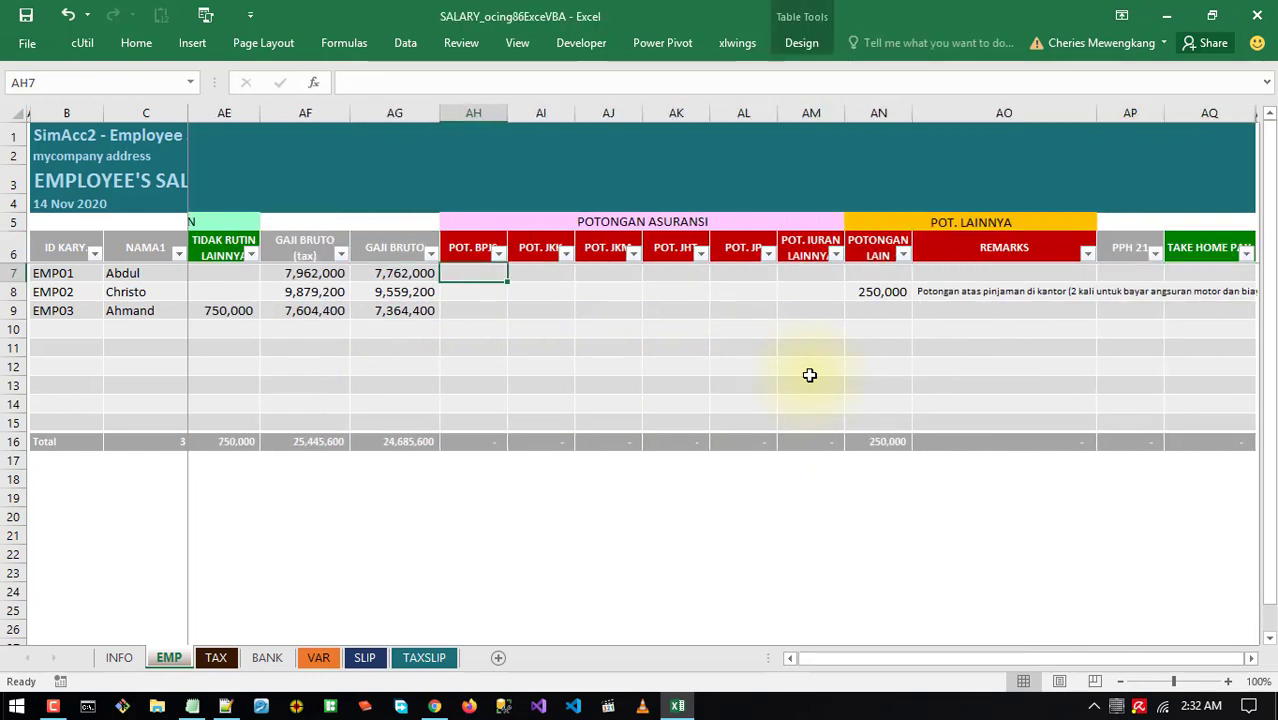
Copy the POT. BPJS formula line from the notes.
key(alt+Tab)
key(Down)
key(Down)
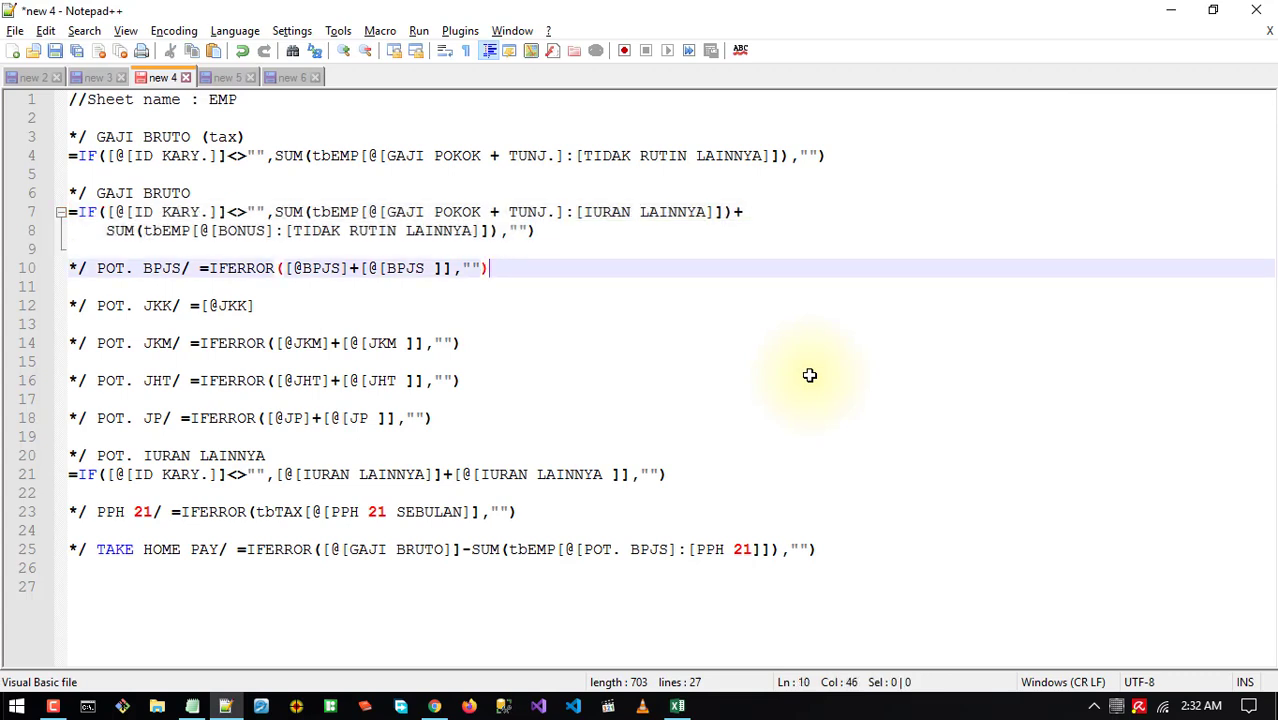
key(Down)
key(Up)
key(Up)
key(Down)
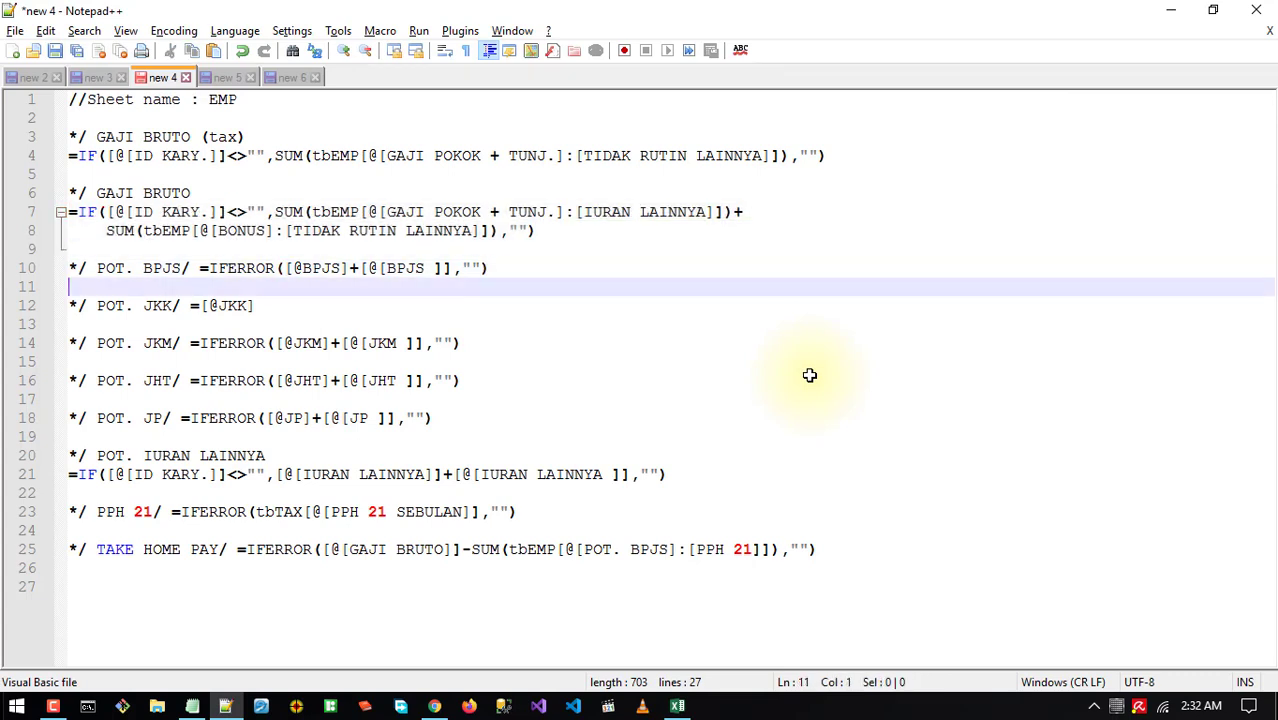
key(Up)
key(Down)
key(Down)
key(Up)
key(Up)
key(ctrl+Right)
key(ctrl+Right)
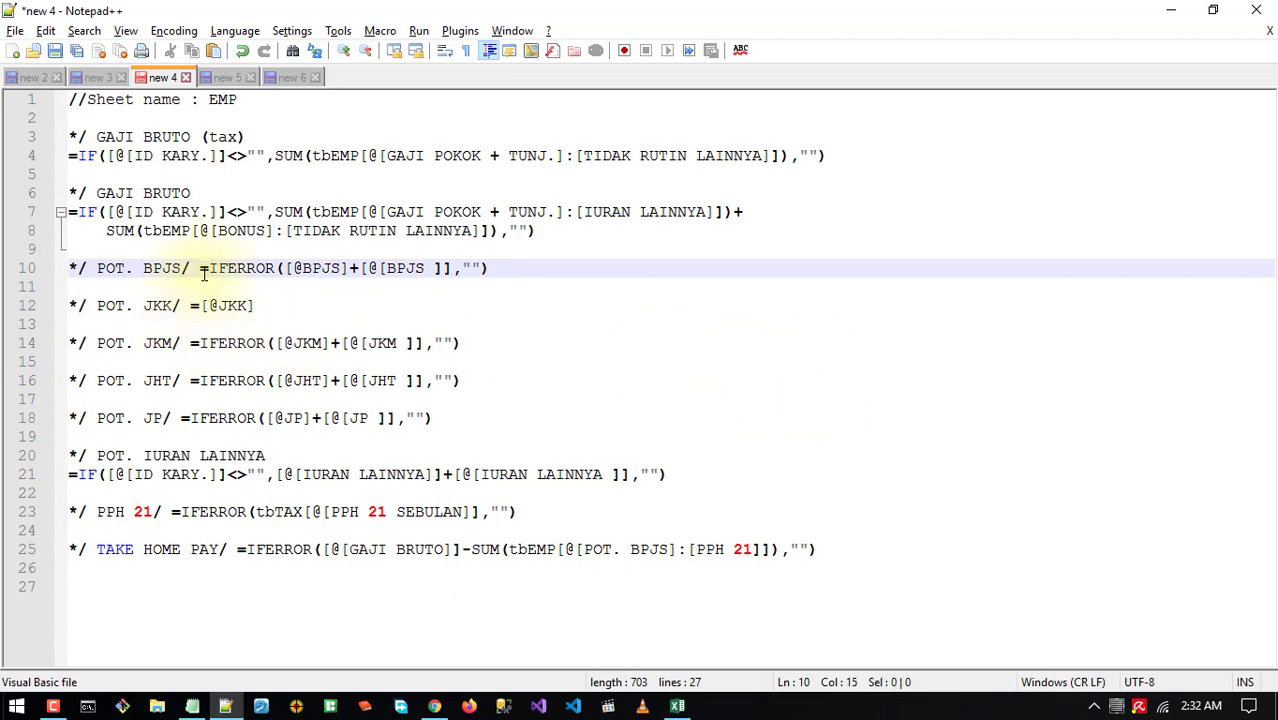
key(shift+End)
key(ctrl+c)
key(alt+Tab)
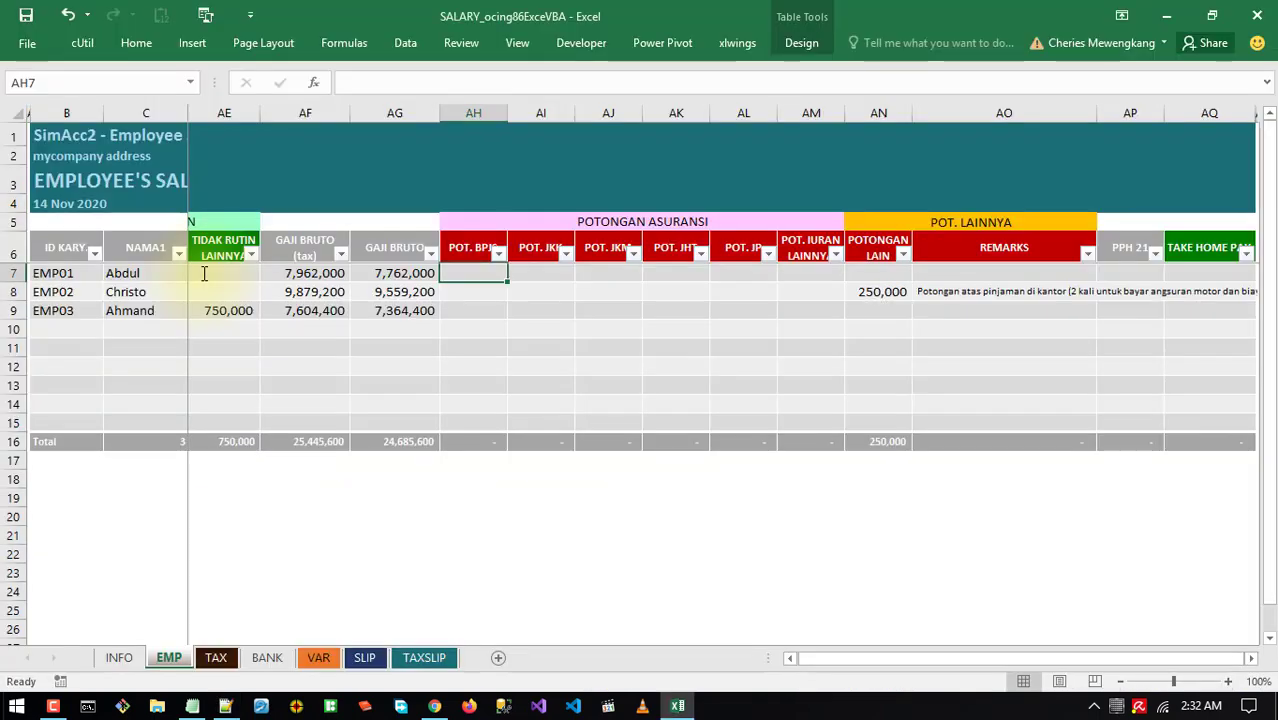
key(F2)
key(ctrl+v)
key(Return)
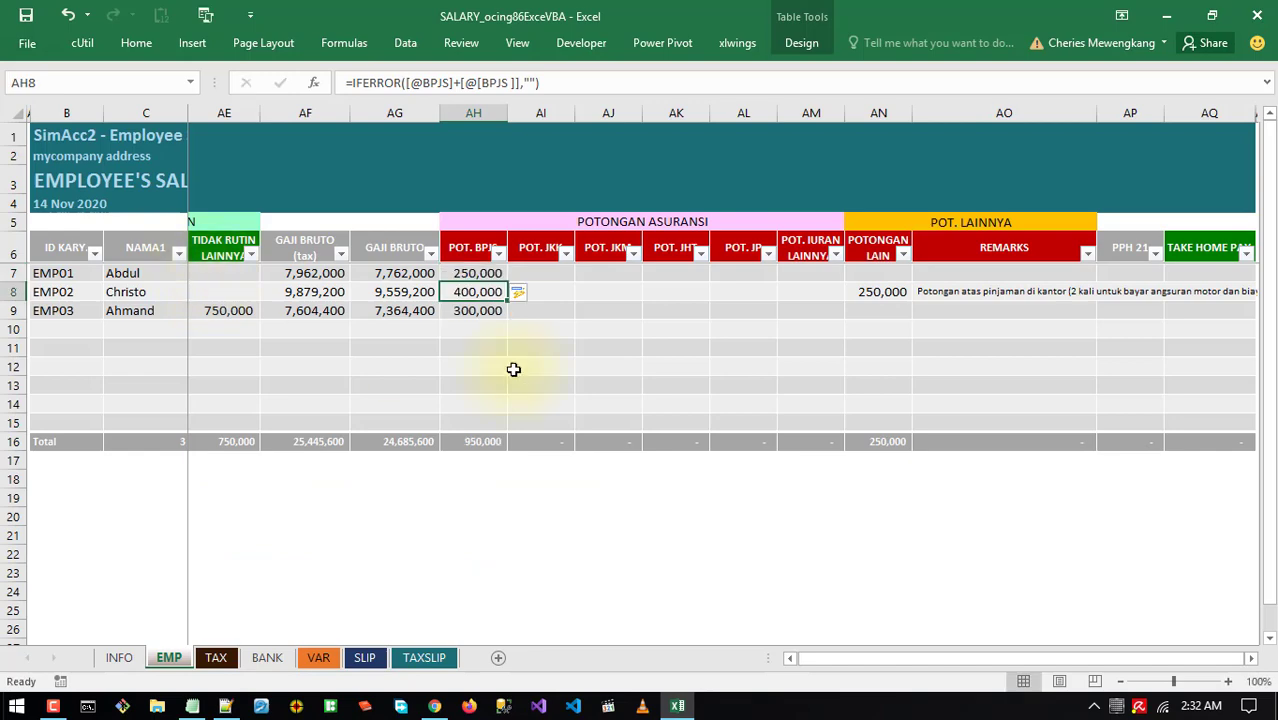
drag(805, 664, 833, 669)
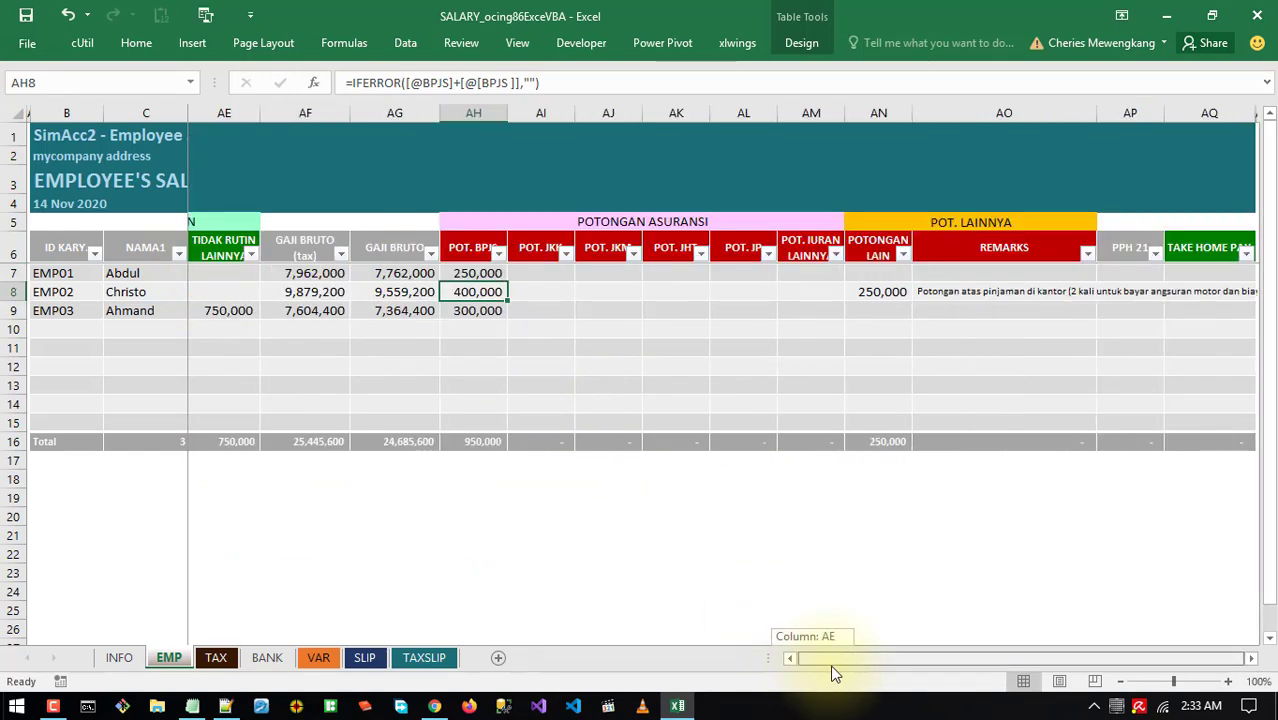
Review the POT. BPJS formula in AH7 and leave it unchanged.
click(470, 273)
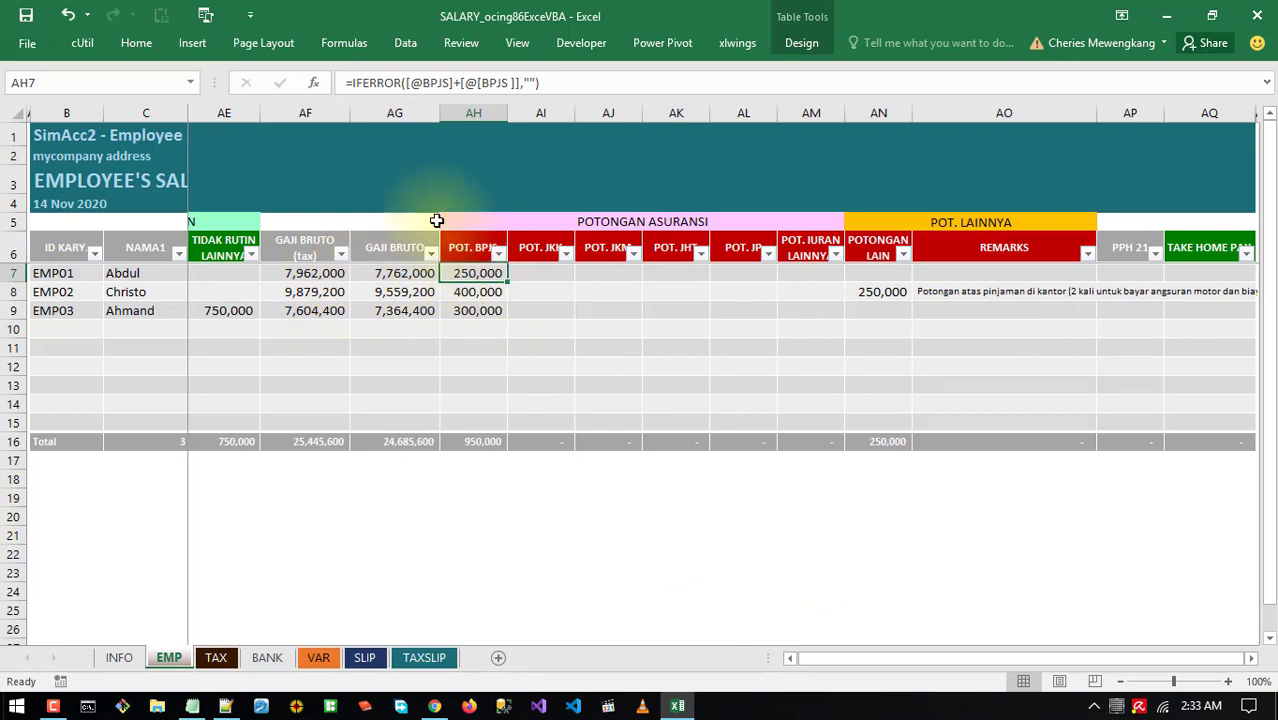
double_click(479, 273)
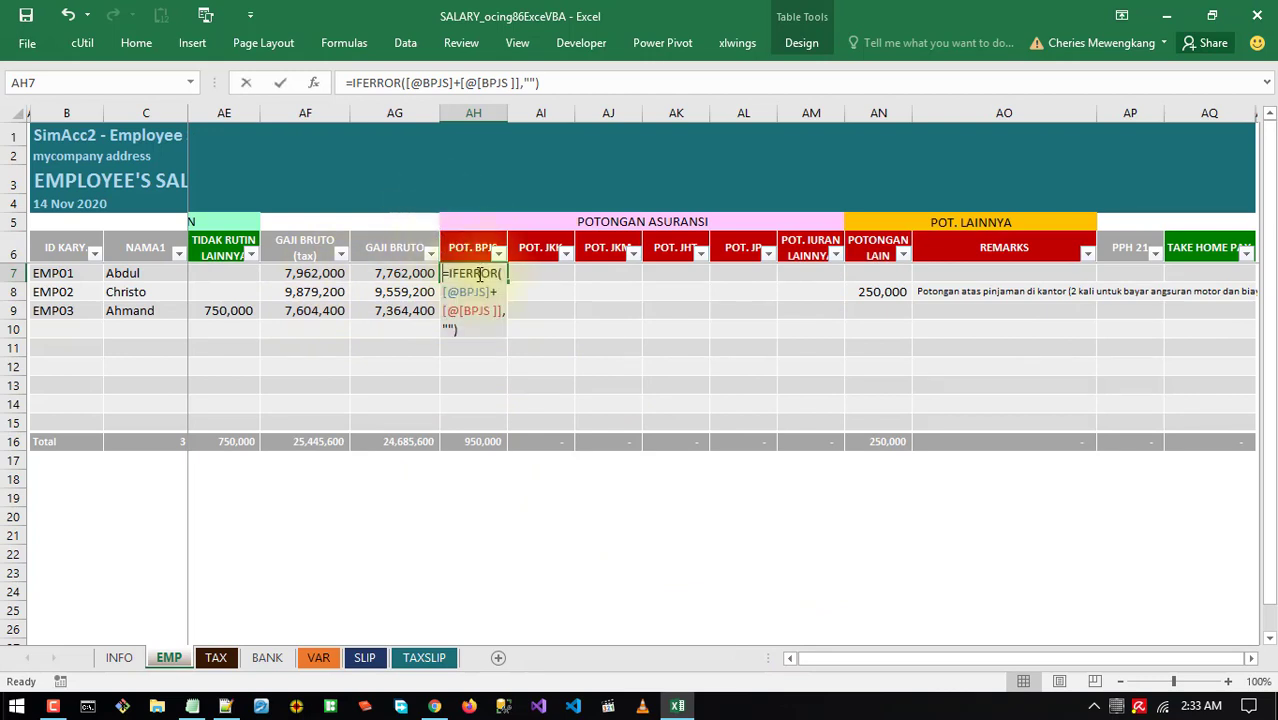
drag(789, 657, 789, 657)
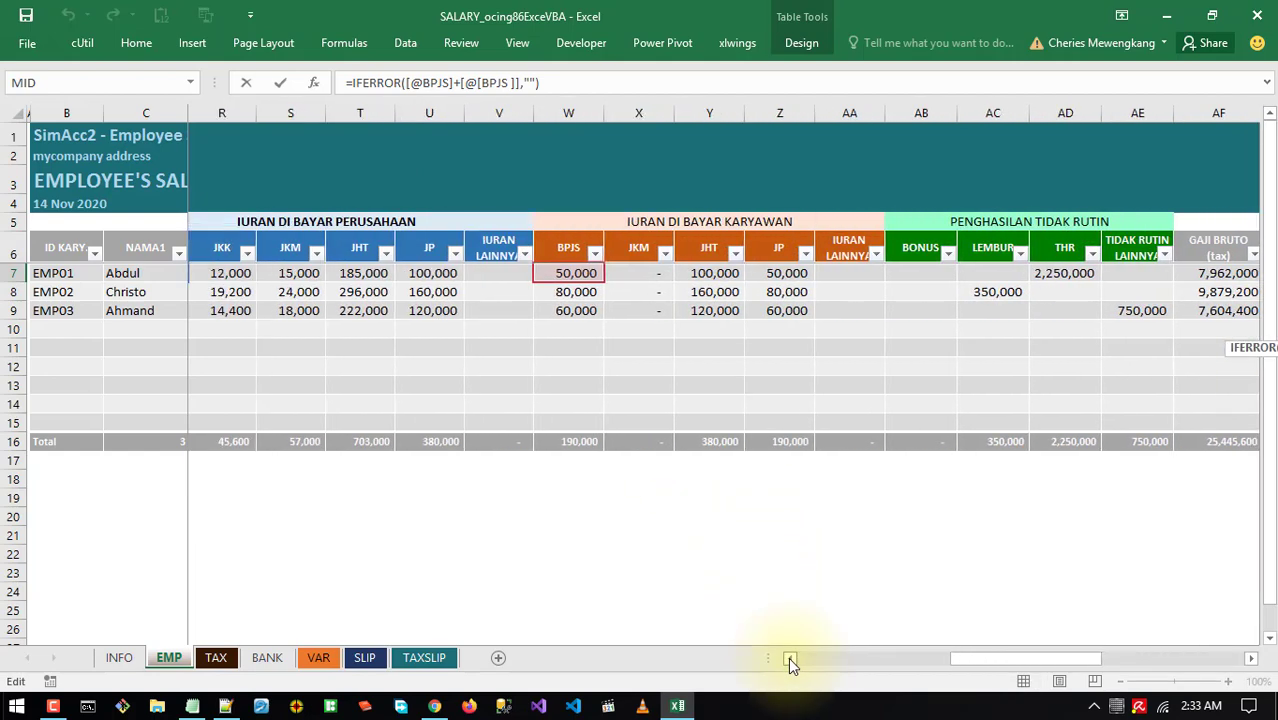
drag(789, 657, 789, 657)
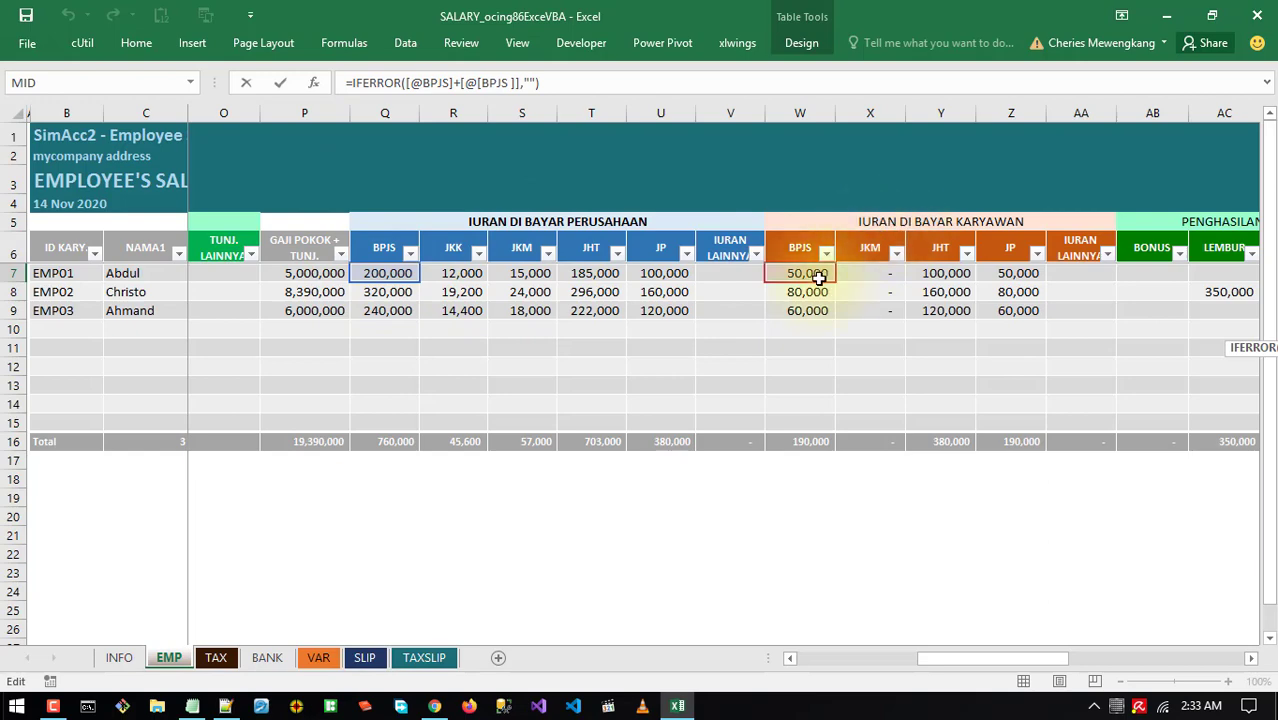
mouse_move(995, 658)
mouse_down()
mouse_move(1168, 675)
mouse_move(1164, 662)
mouse_up()
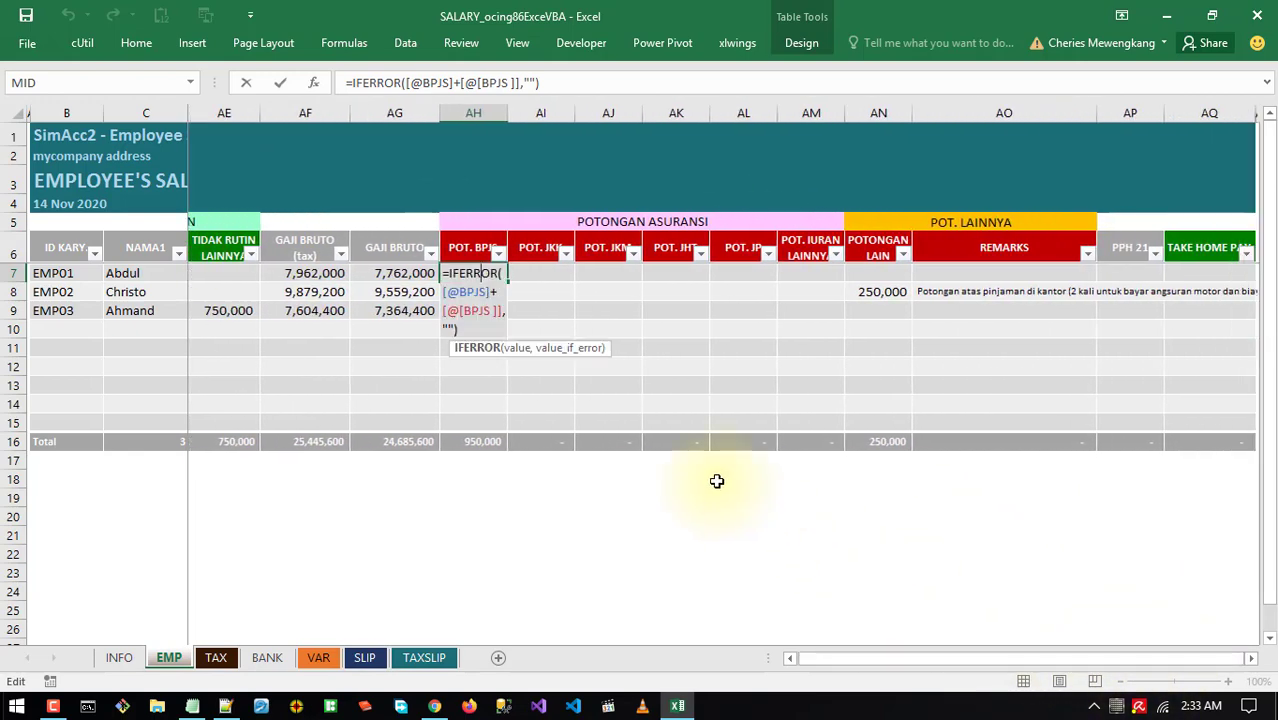
key(ctrl+Return)
key(Up)
key(Right)
key(Down)
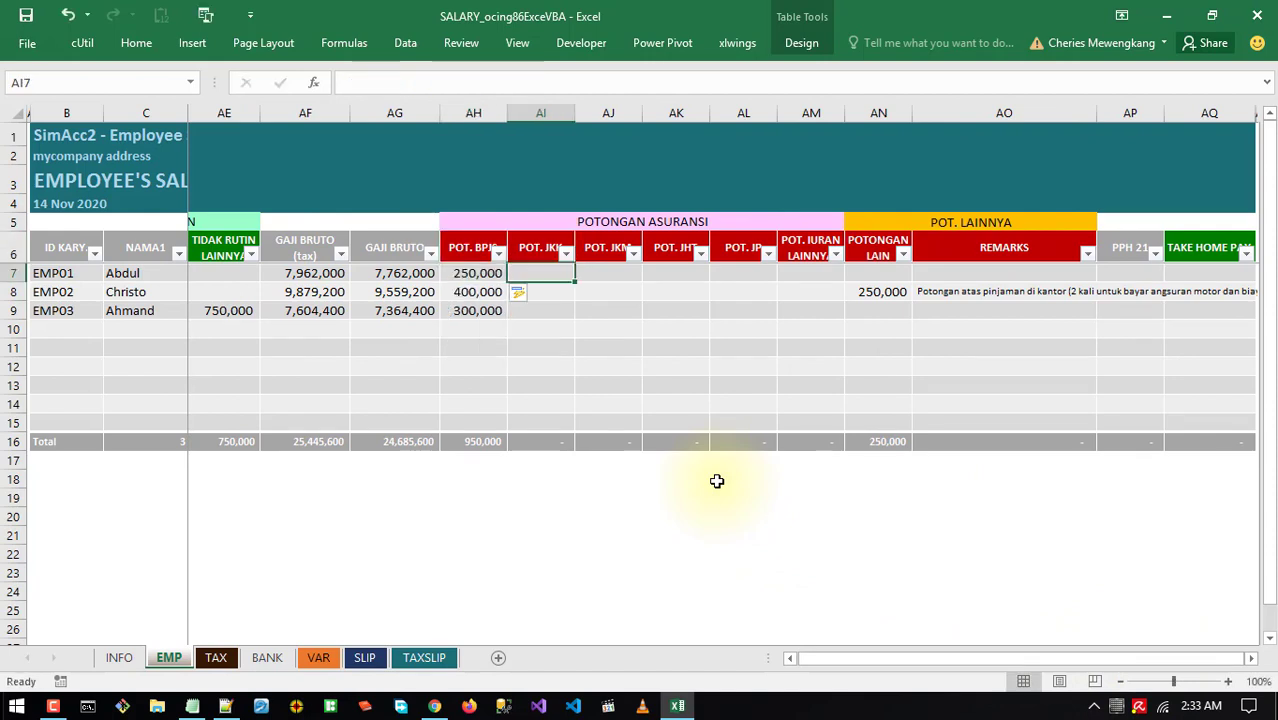
text(=)
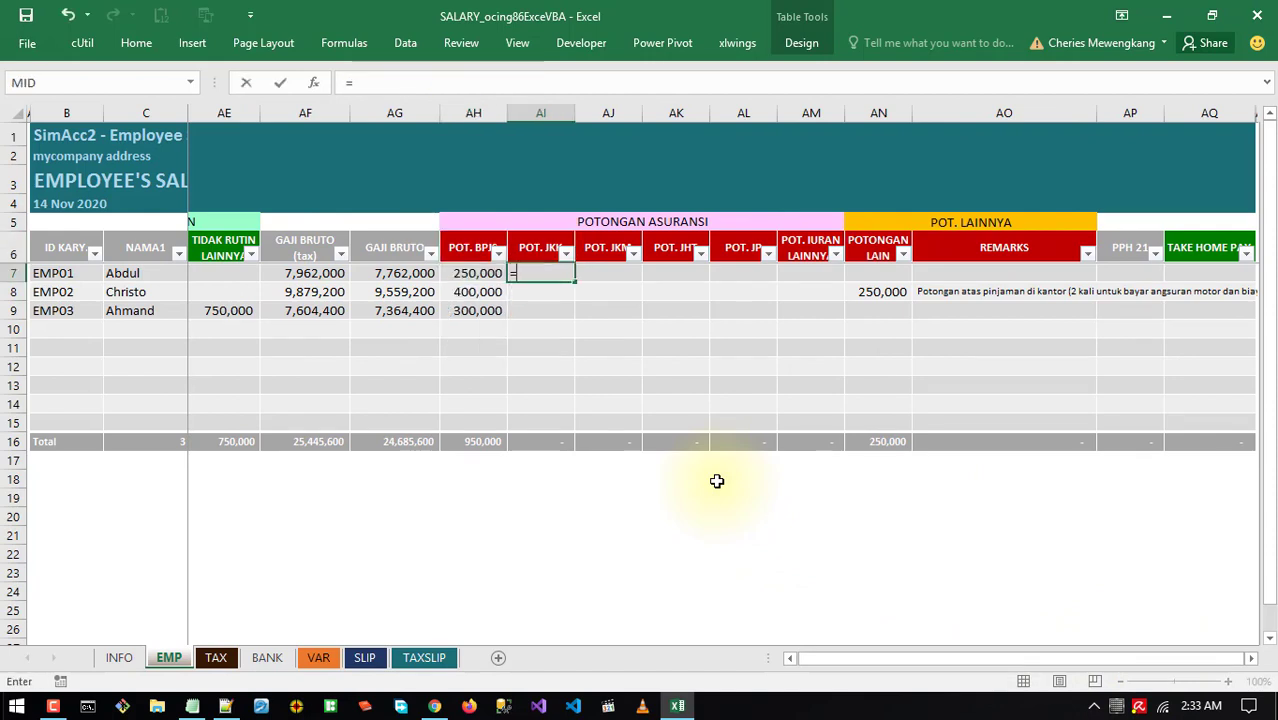
key(Left)
key(Left)
key(Left)
key(Left)
key(Left)
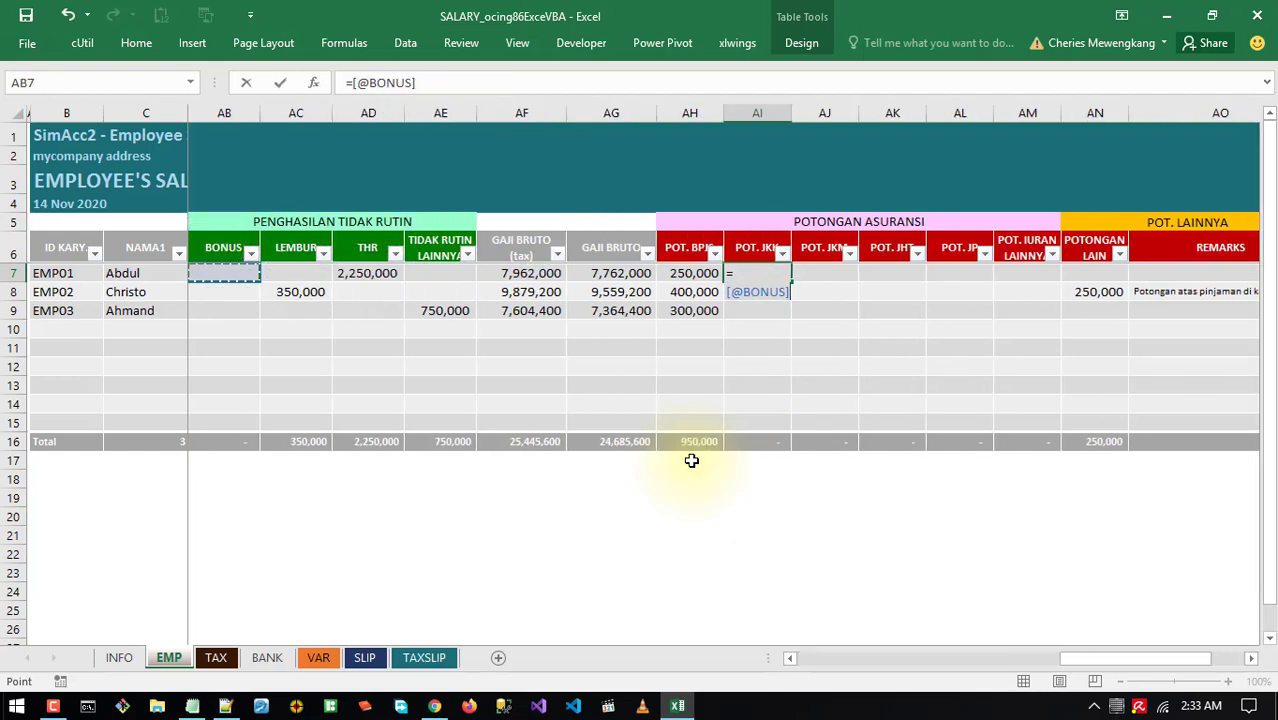
key(Left)
key(Left)
key(Left)
key(Left)
key(Left)
key(Left)
key(Left)
key(Left)
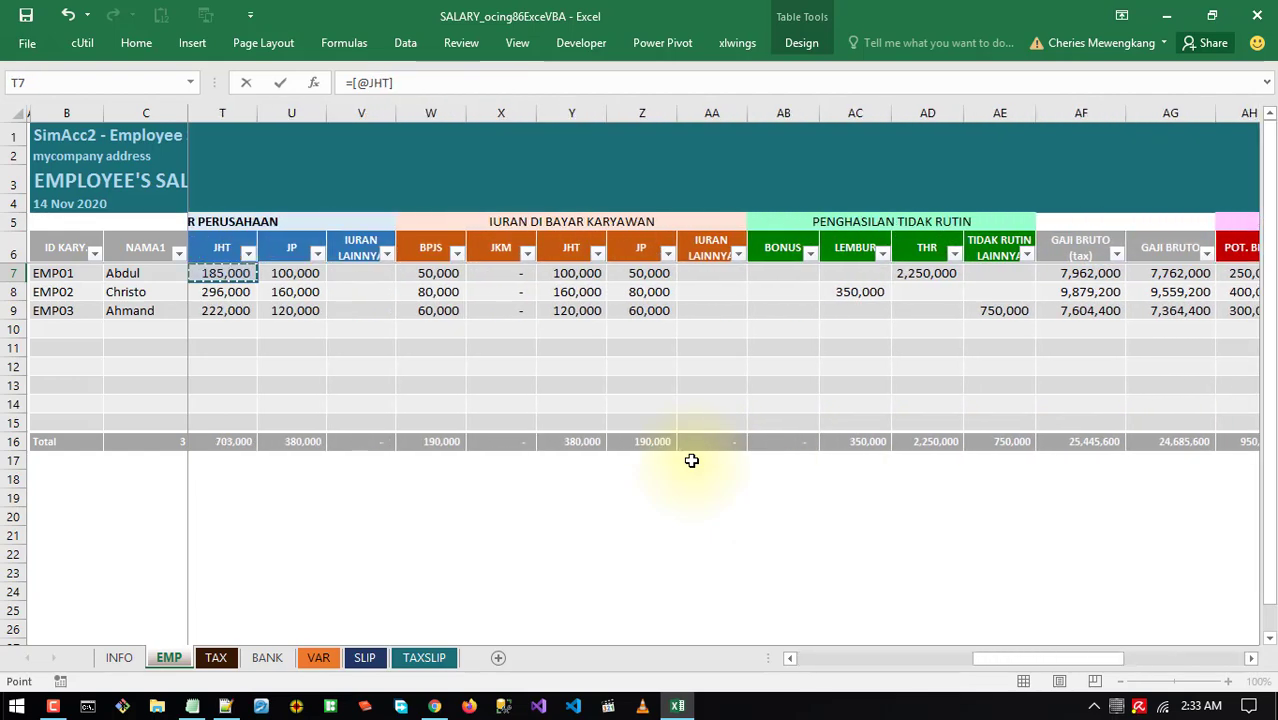
key(Left)
key(Left)
key(Left)
key(Left)
key(Left)
key(Right)
key(Right)
key(Right)
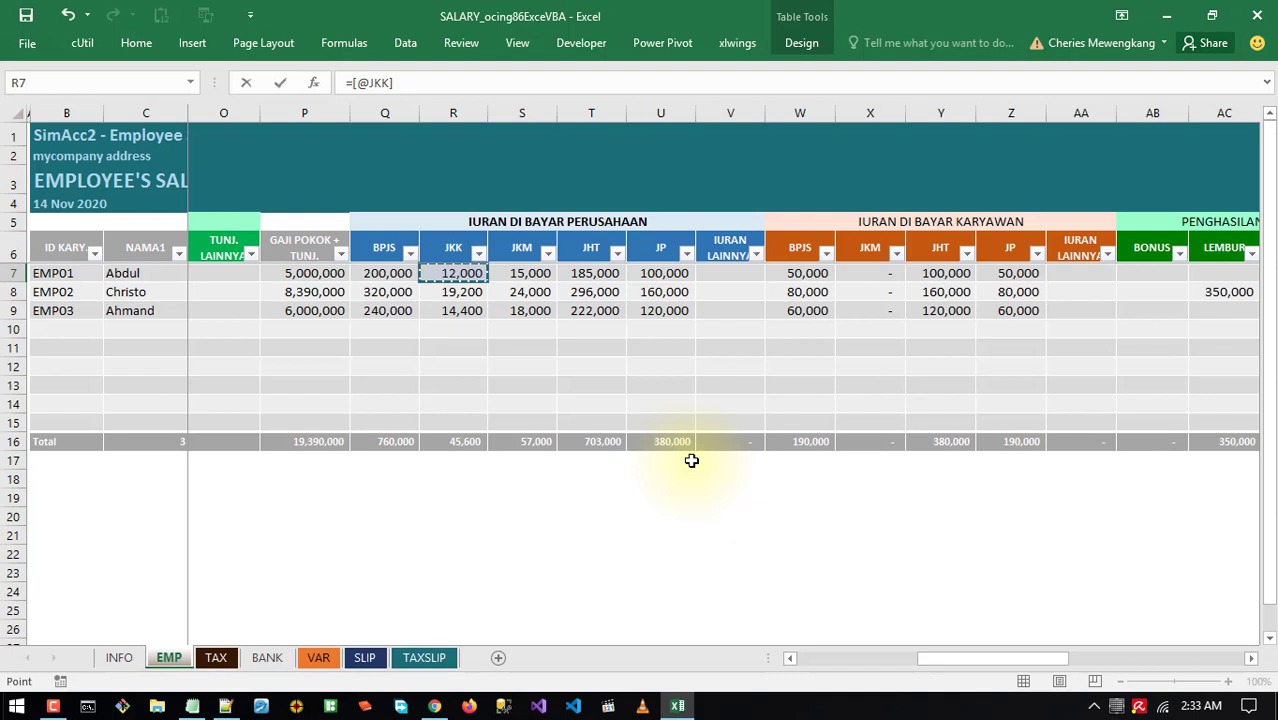
key(Left)
key(Left)
key(Right)
key(Right)
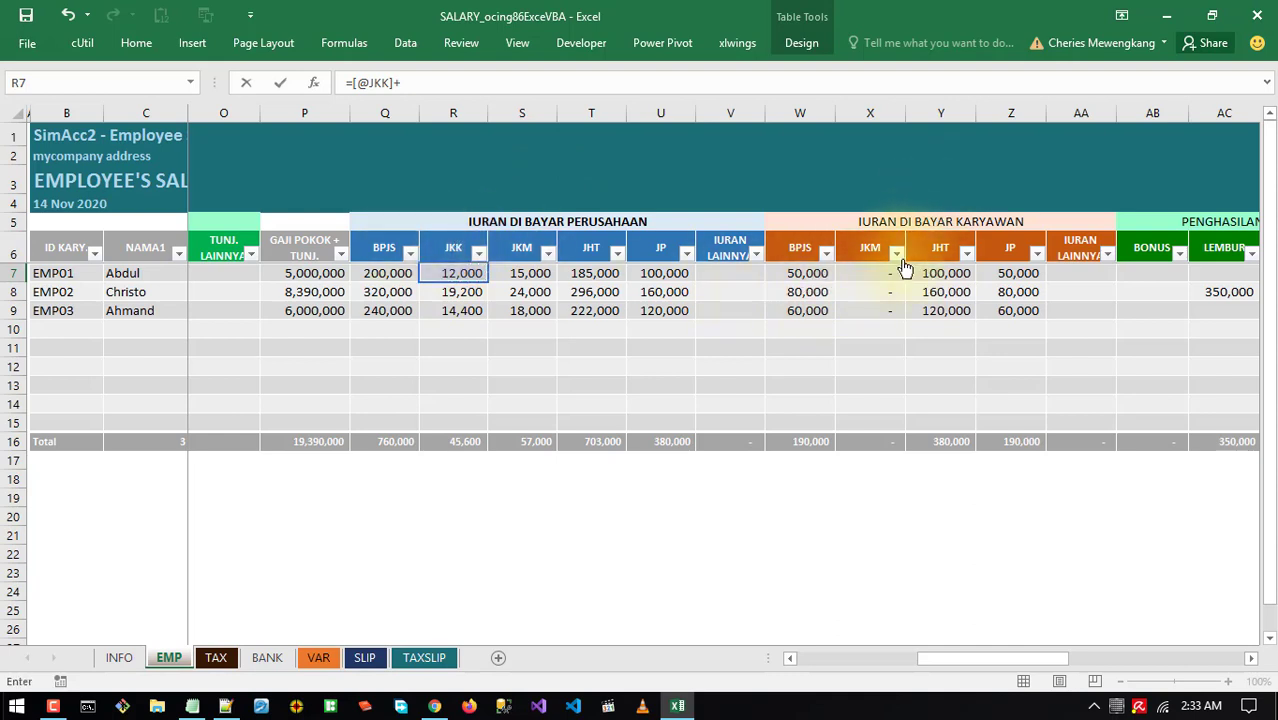
click(433, 83)
key(BackSpace)
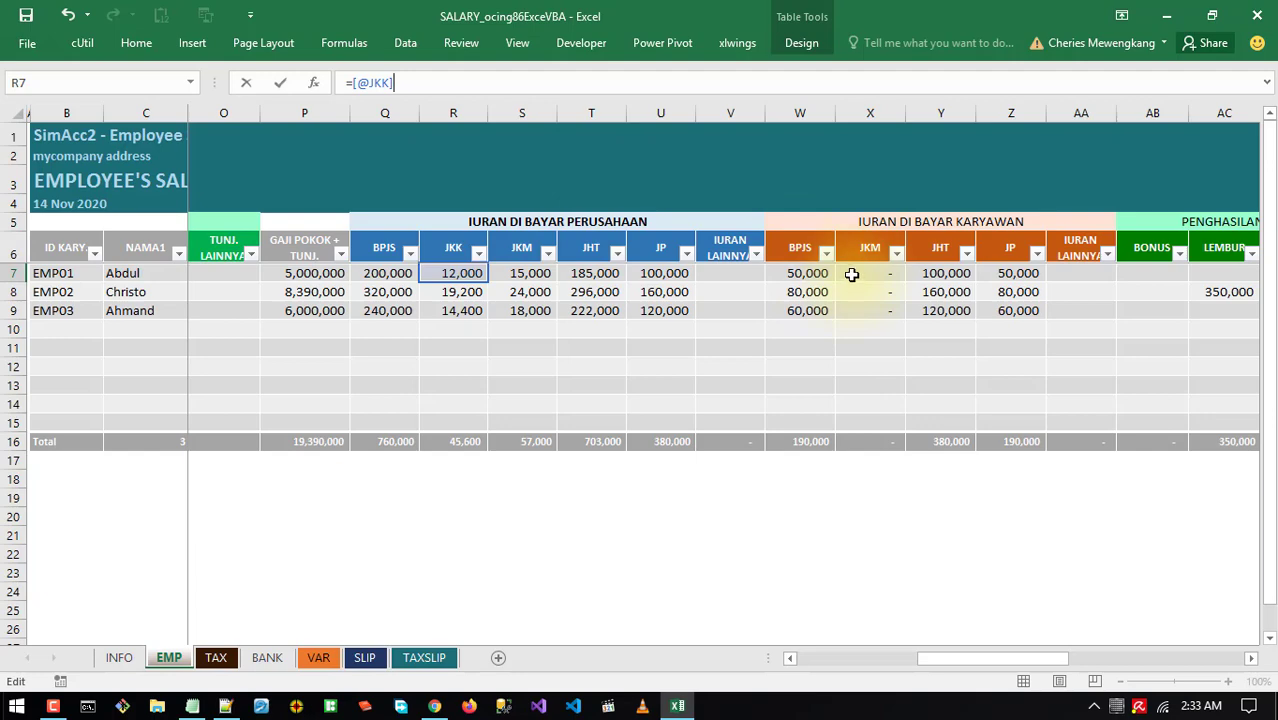
key(Return)
key(Right)
key(Right)
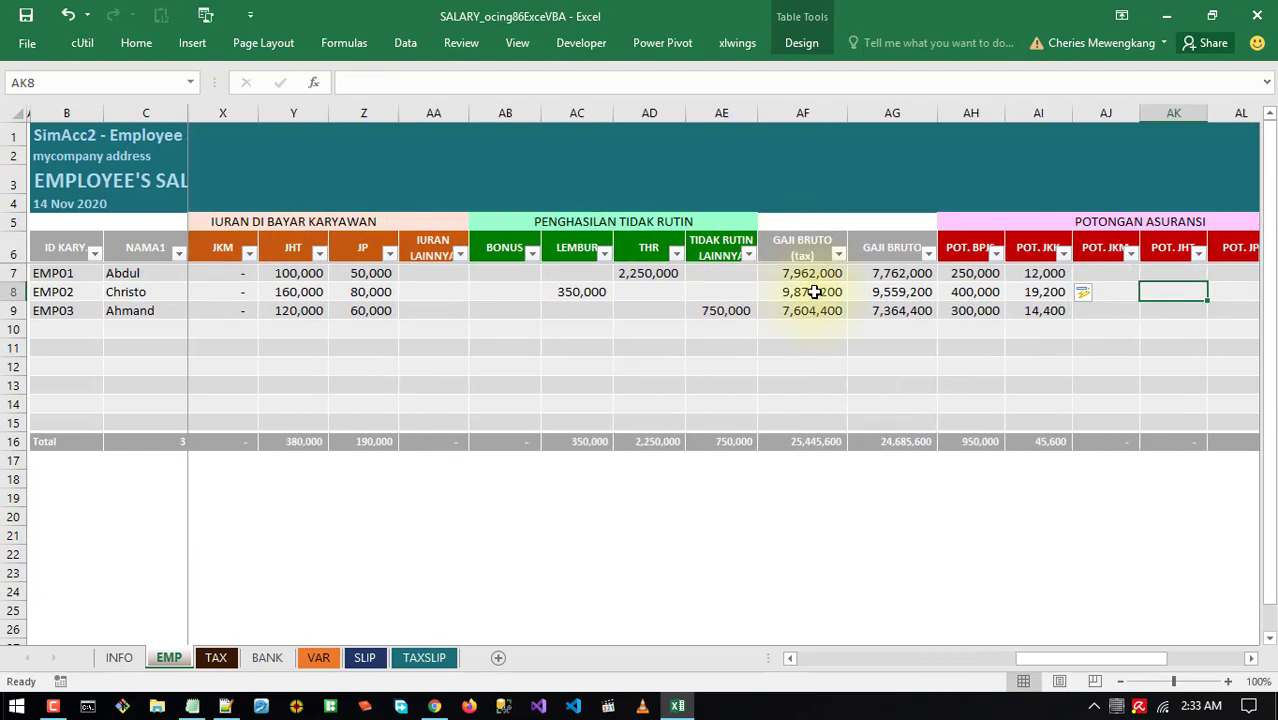
key(Up)
key(Left)
text(=)
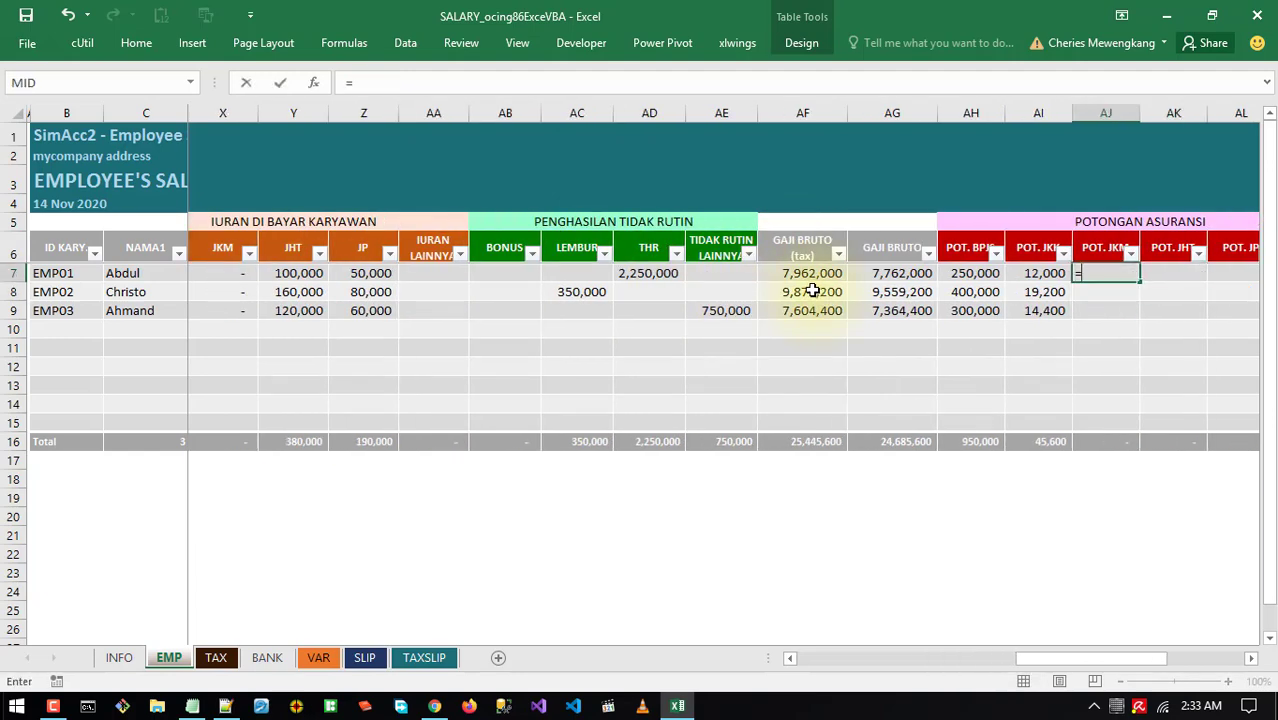
mouse_move(1010, 658)
mouse_down()
mouse_move(847, 665)
mouse_move(908, 655)
mouse_up()
click(665, 270)
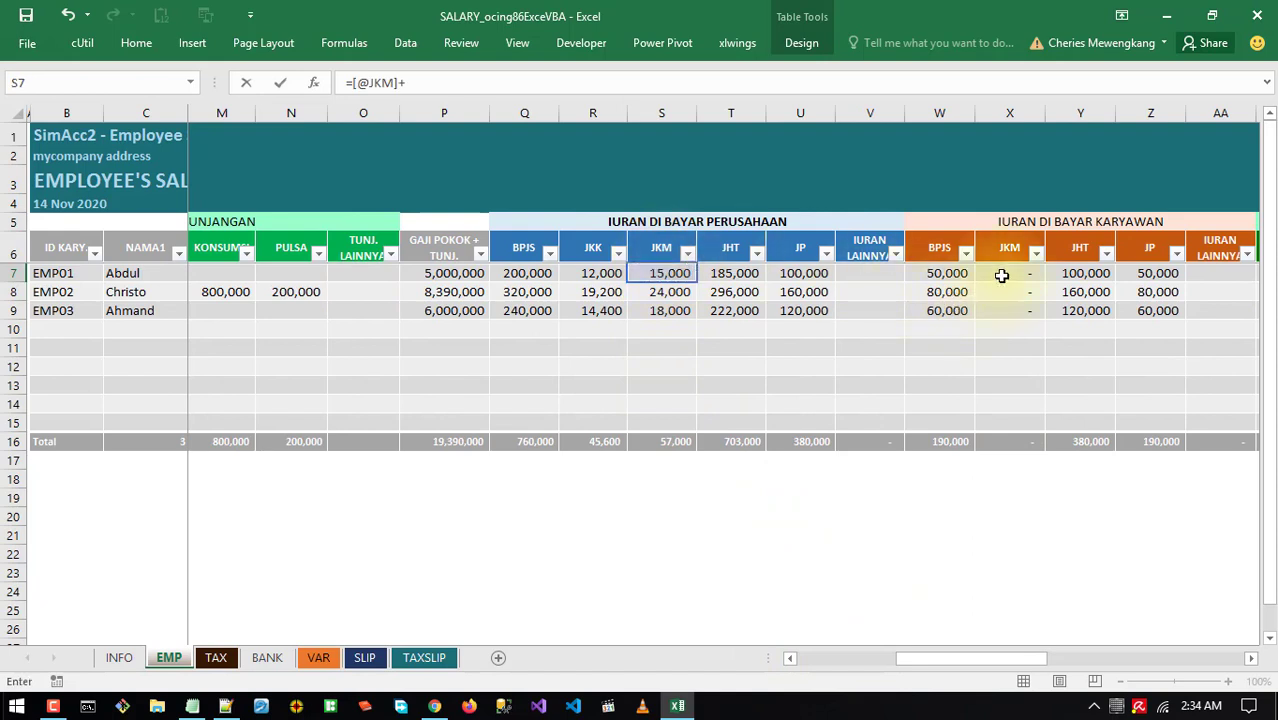
drag(1004, 260, 997, 277)
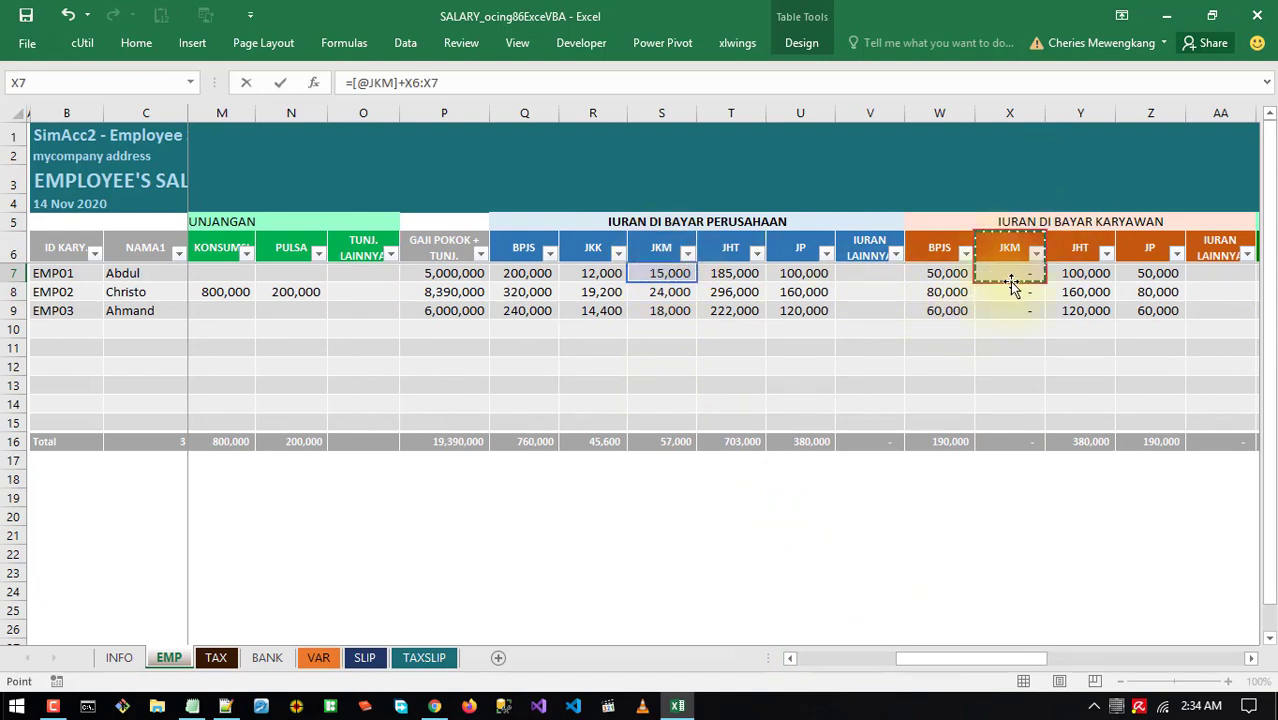
click(1010, 272)
key(Return)
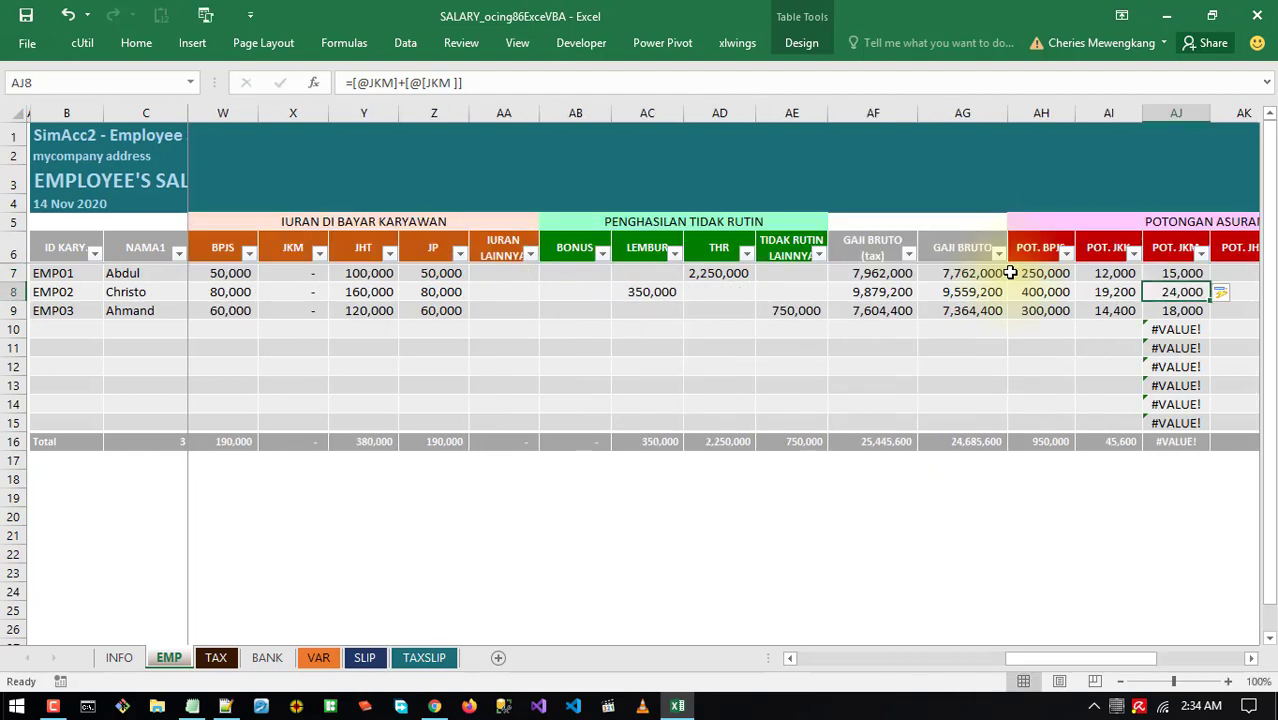
Wrap the JKM sum in IFERROR(...,"") so empty rows show blank instead of #VALUE!
key(Up)
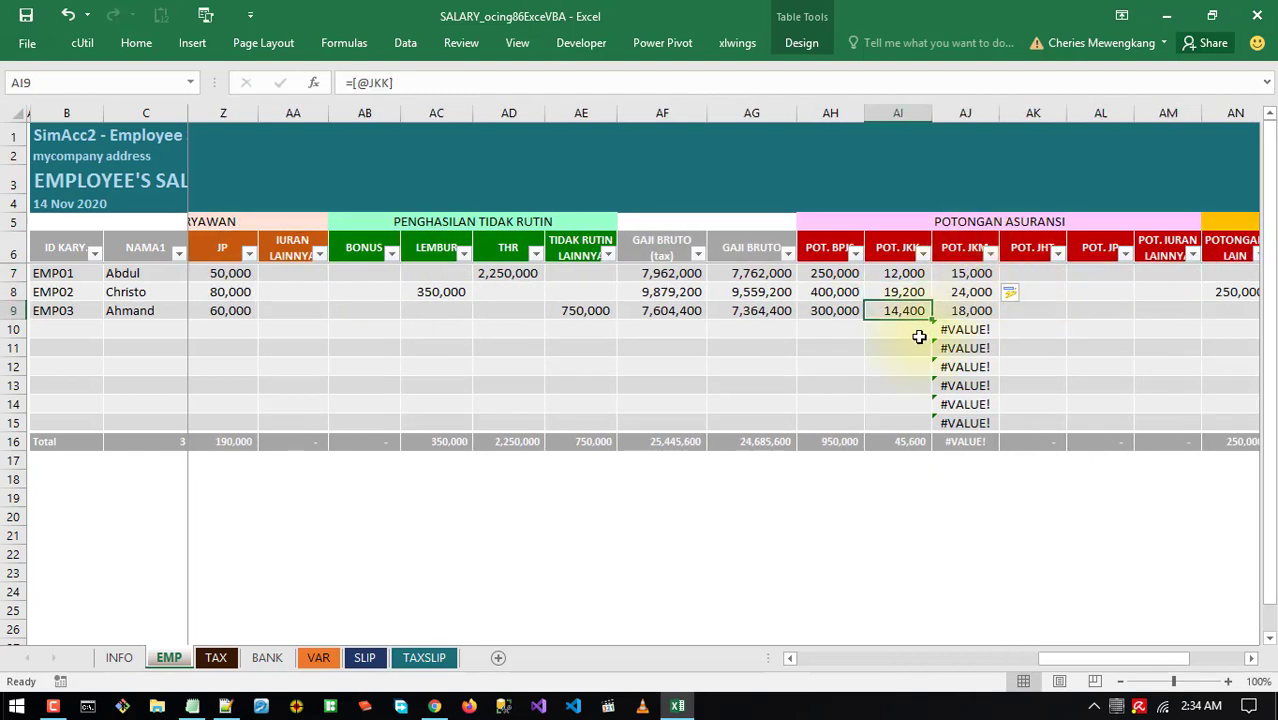
click(351, 82)
text(IF)
key(Down)
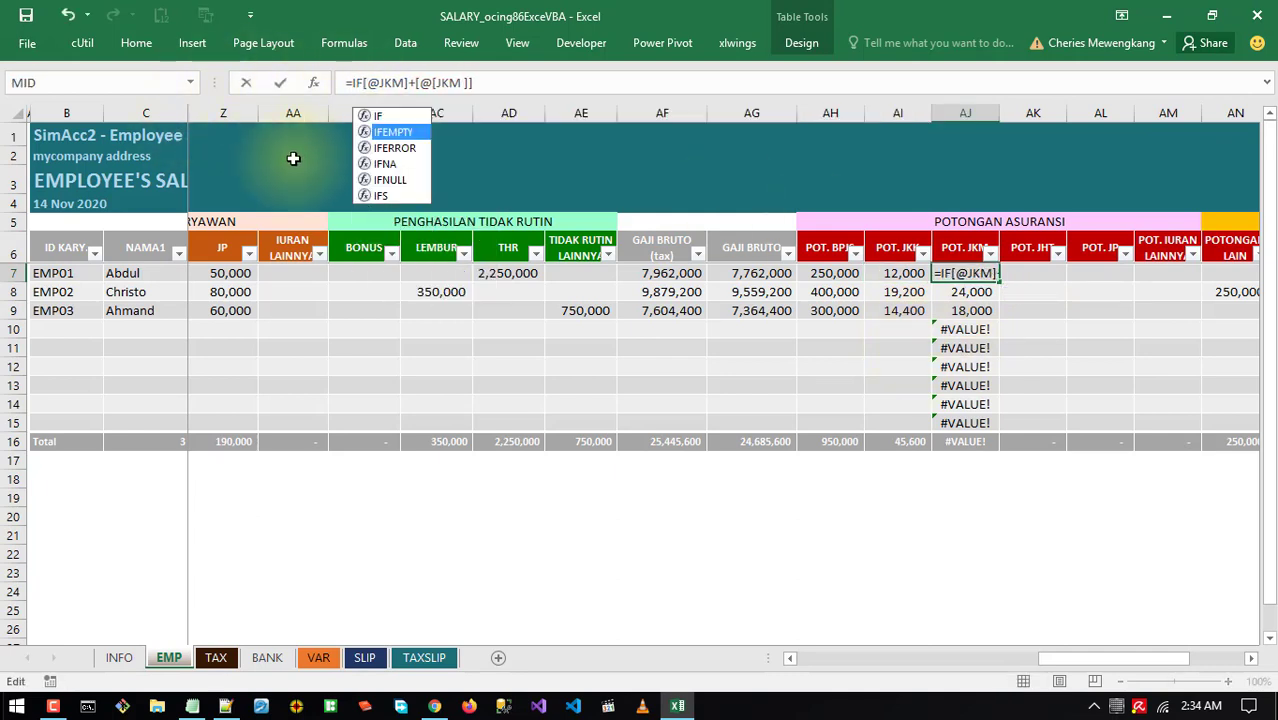
key(Tab)
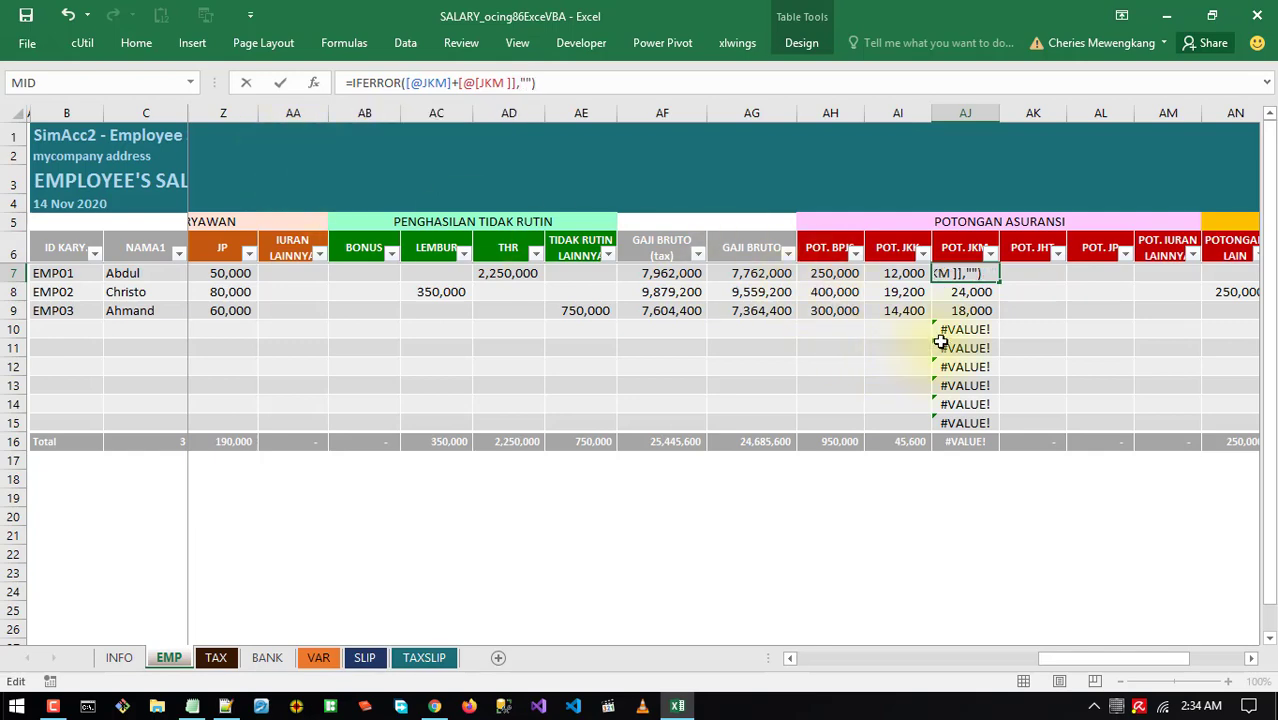
key(Return)
In AK7, add the company and employee JHT amounts for the POT. JHT column.
click(1031, 273)
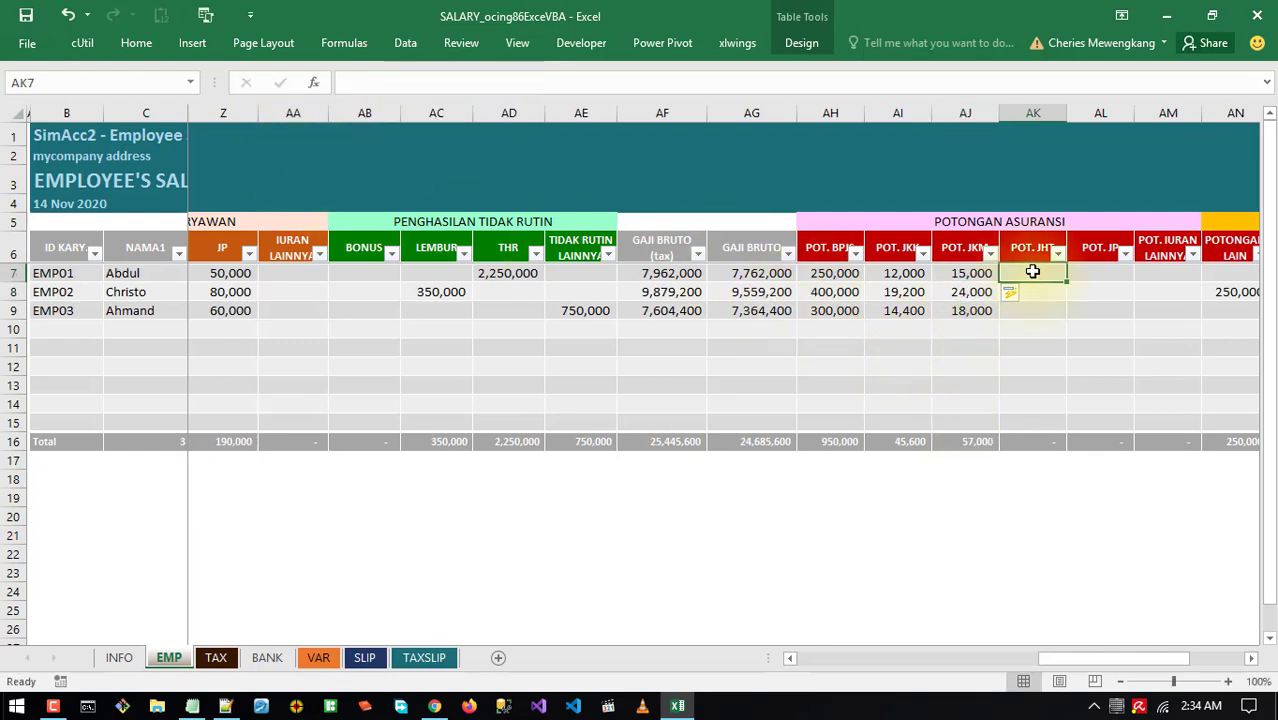
text(=)
key(Left)
key(Left)
key(Left)
key(Left)
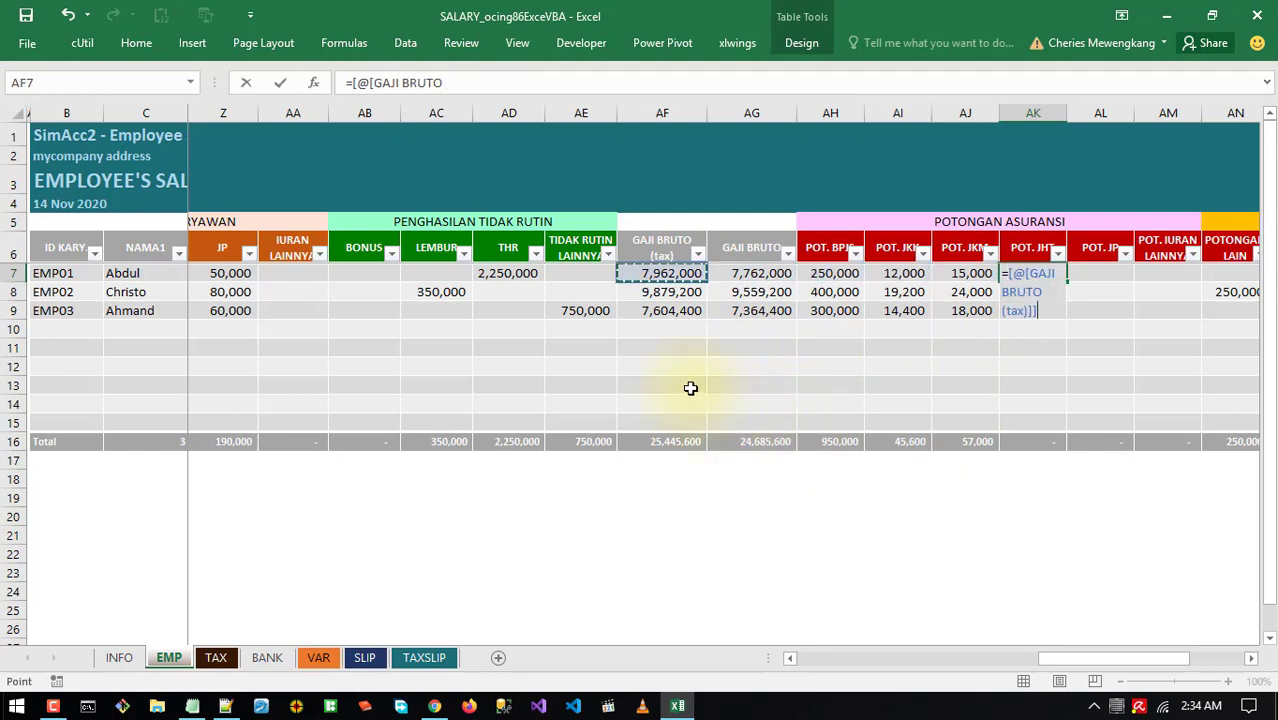
key(Left)
key(Left)
key(Left)
key(Left)
key(Left)
key(Left)
key(Left)
key(Left)
key(Left)
key(Left)
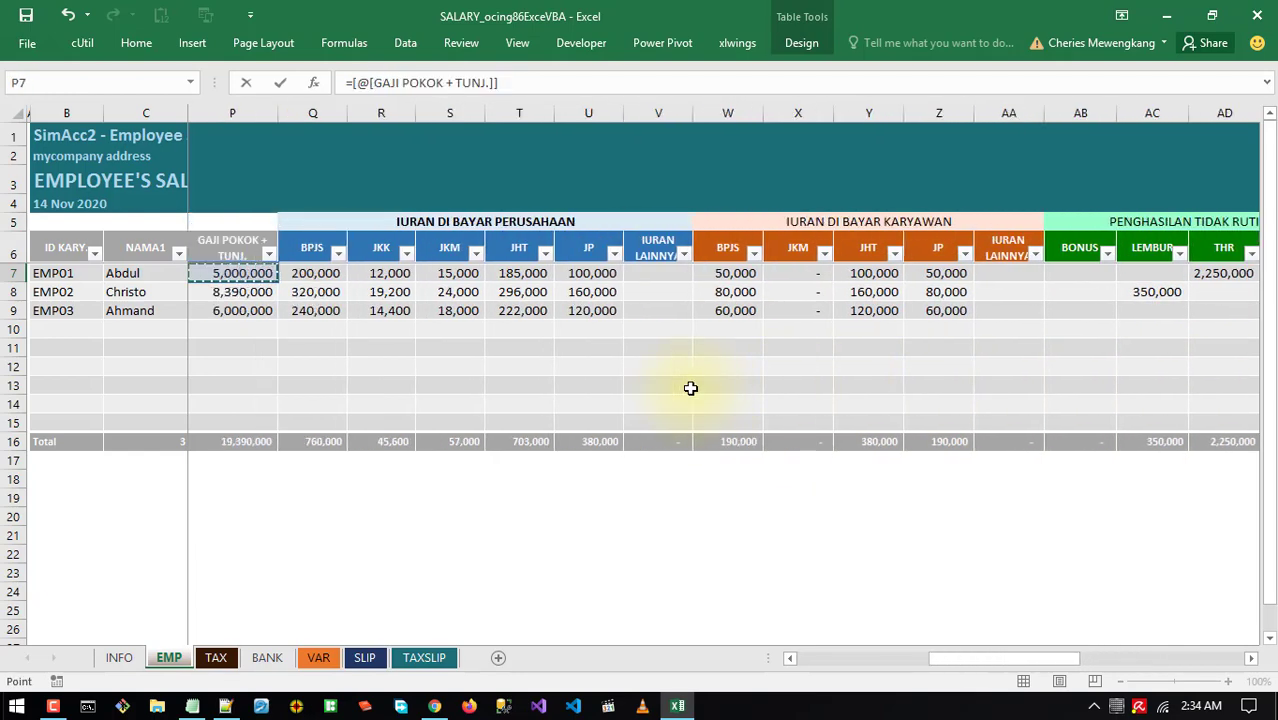
key(Right)
key(Right)
key(Right)
key(Right)
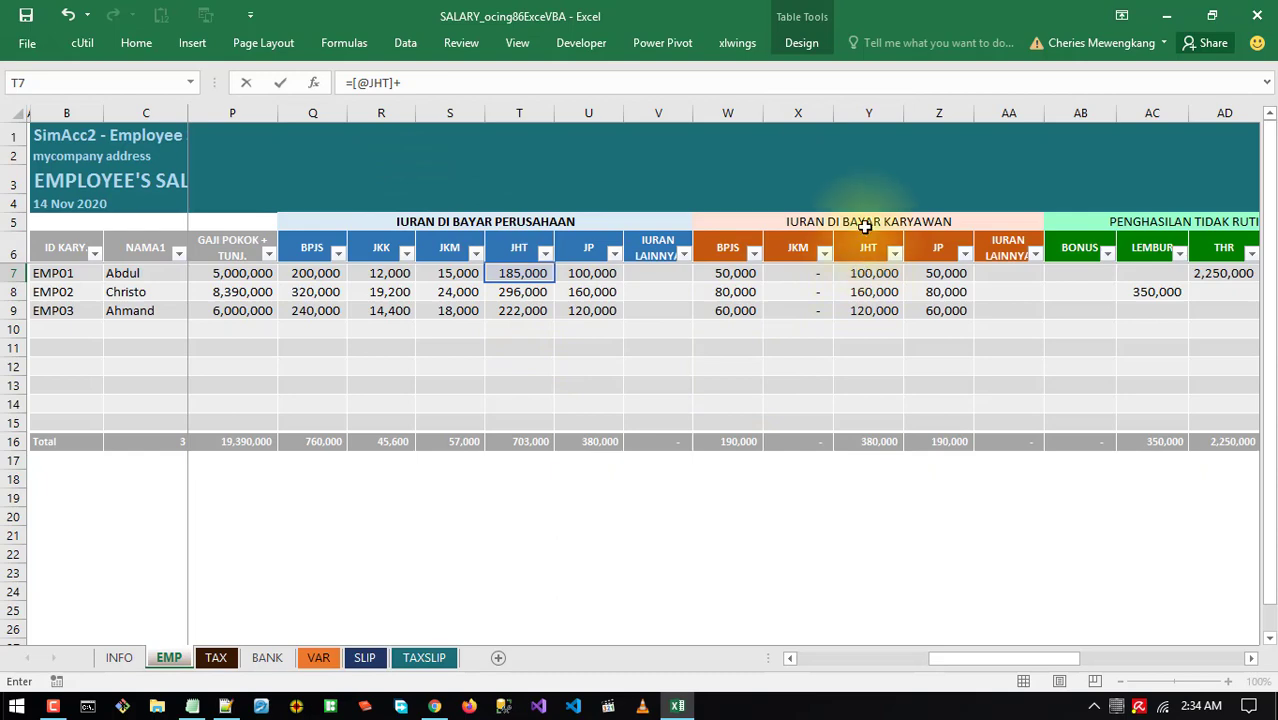
click(861, 278)
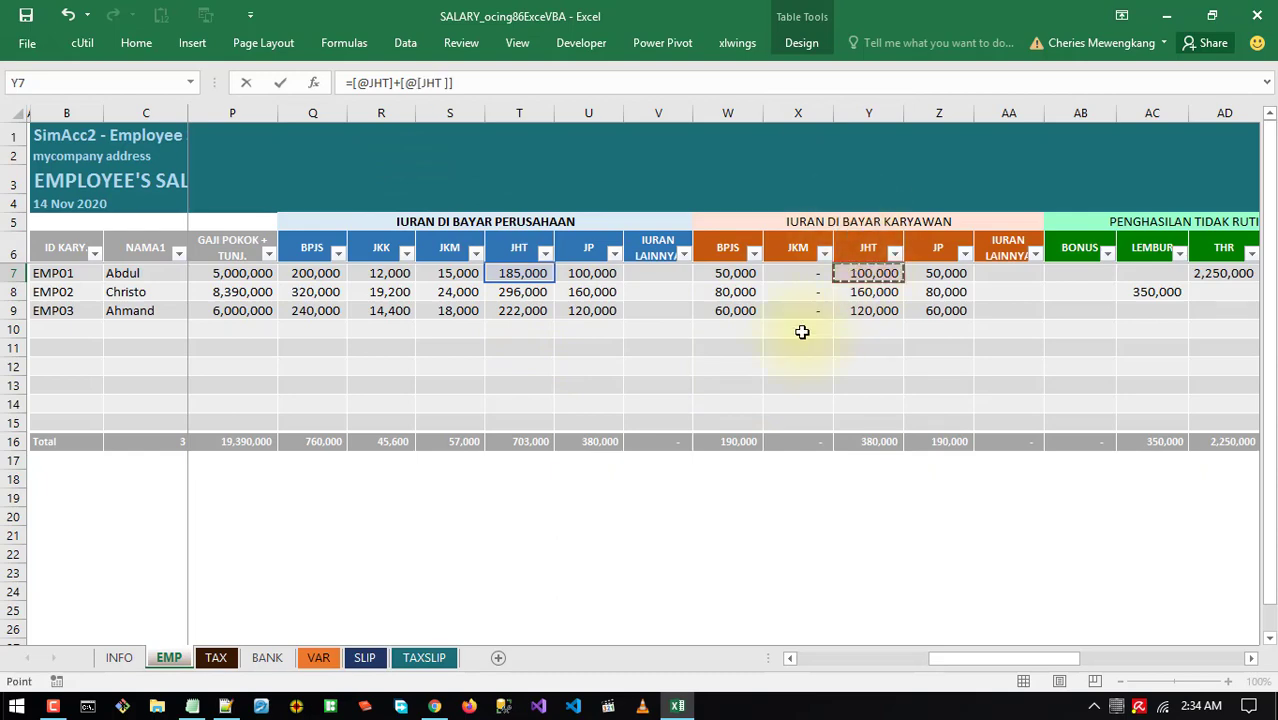
key(Return)
key(Right)
key(Up)
Wrap the JHT sum in IFERROR(...,""), giving 285,000, 456,000 and 342,000 with blank empty rows.
key(Left)
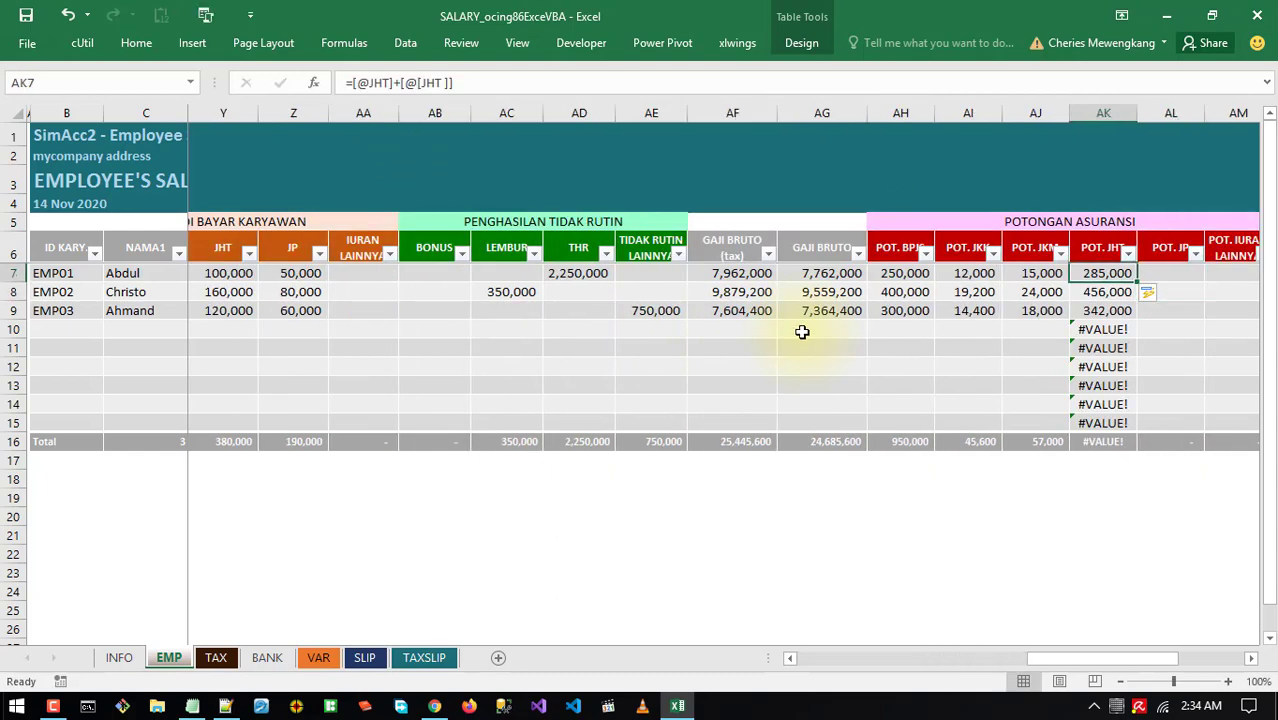
key(F2)
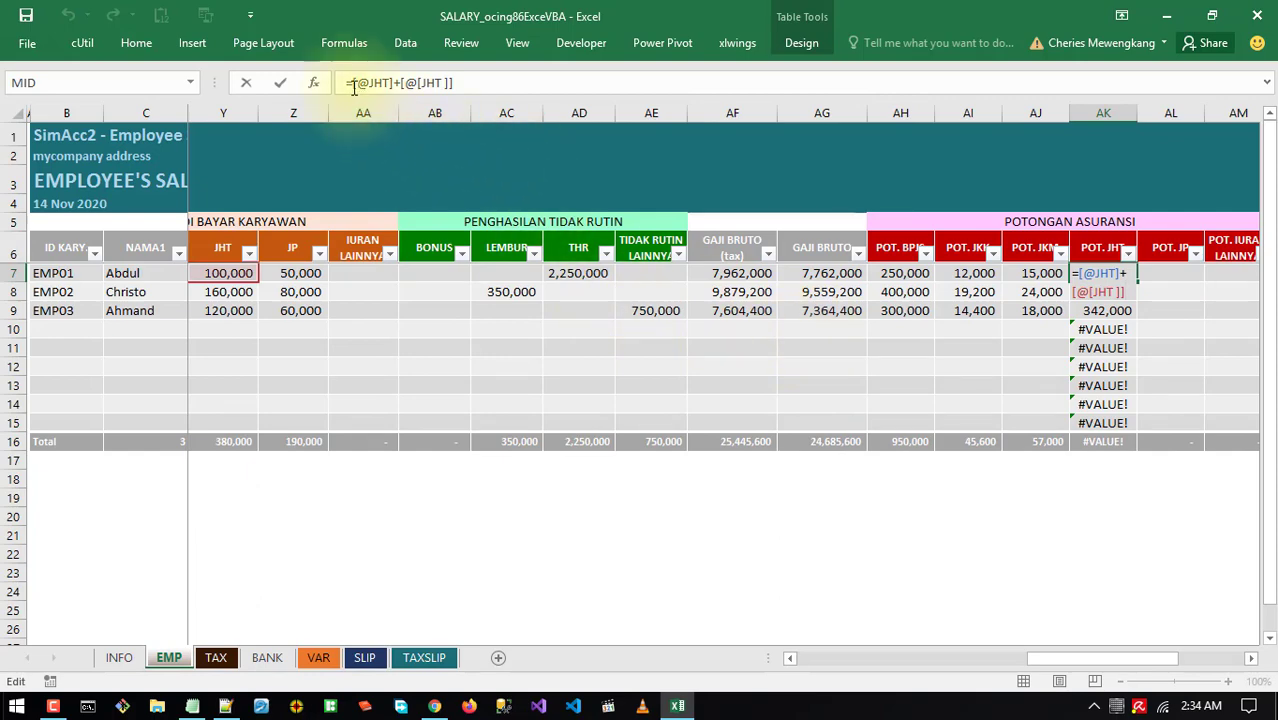
click(349, 85)
text(if)
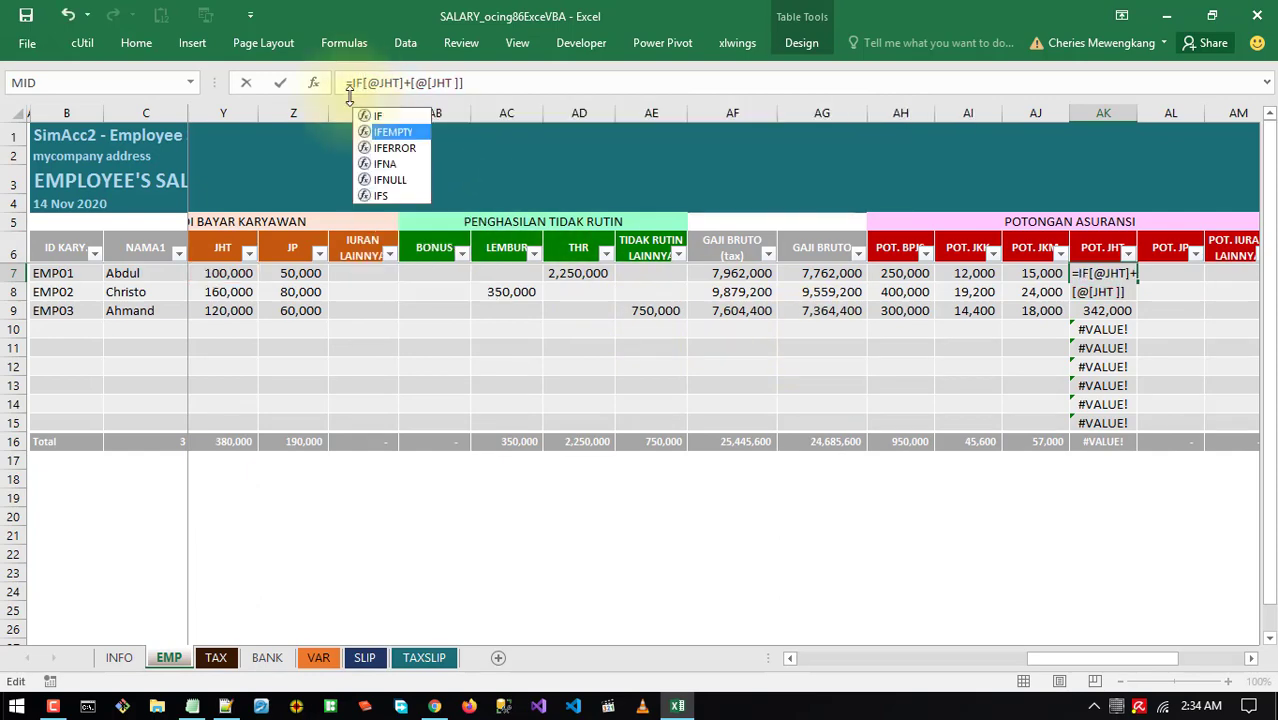
key(Down)
key(Tab)
text("")
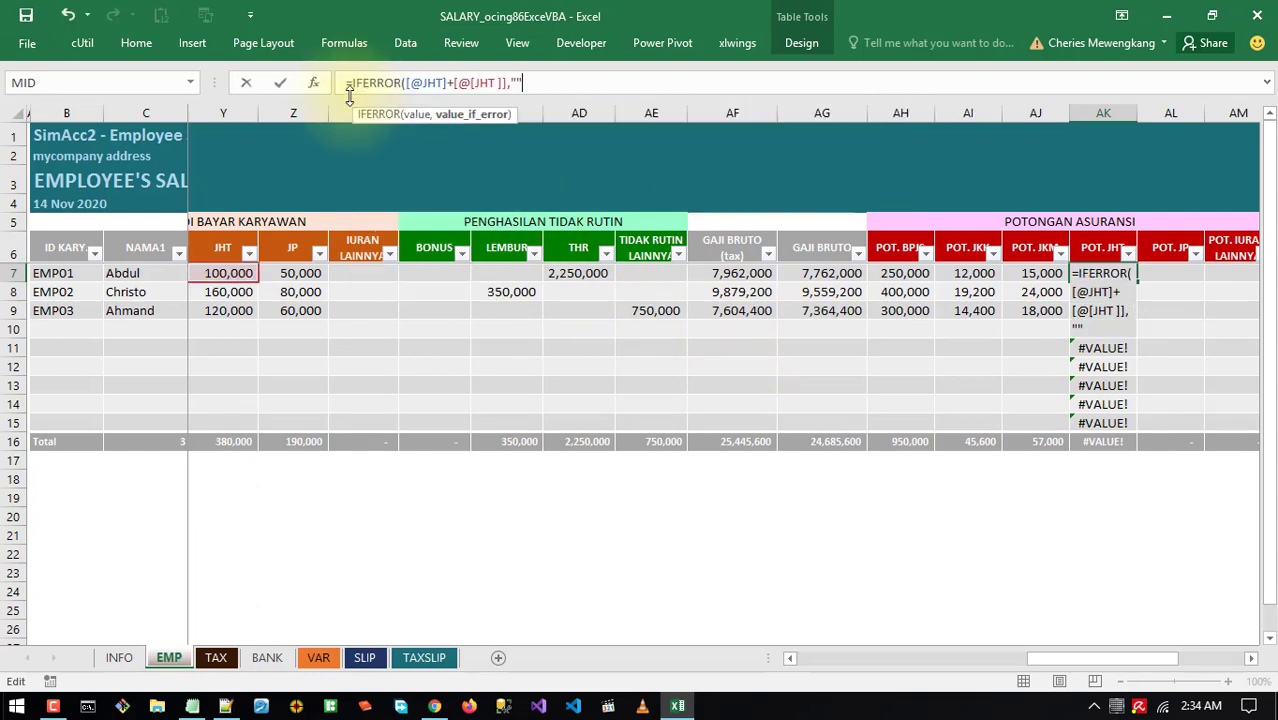
text())
key(Return)
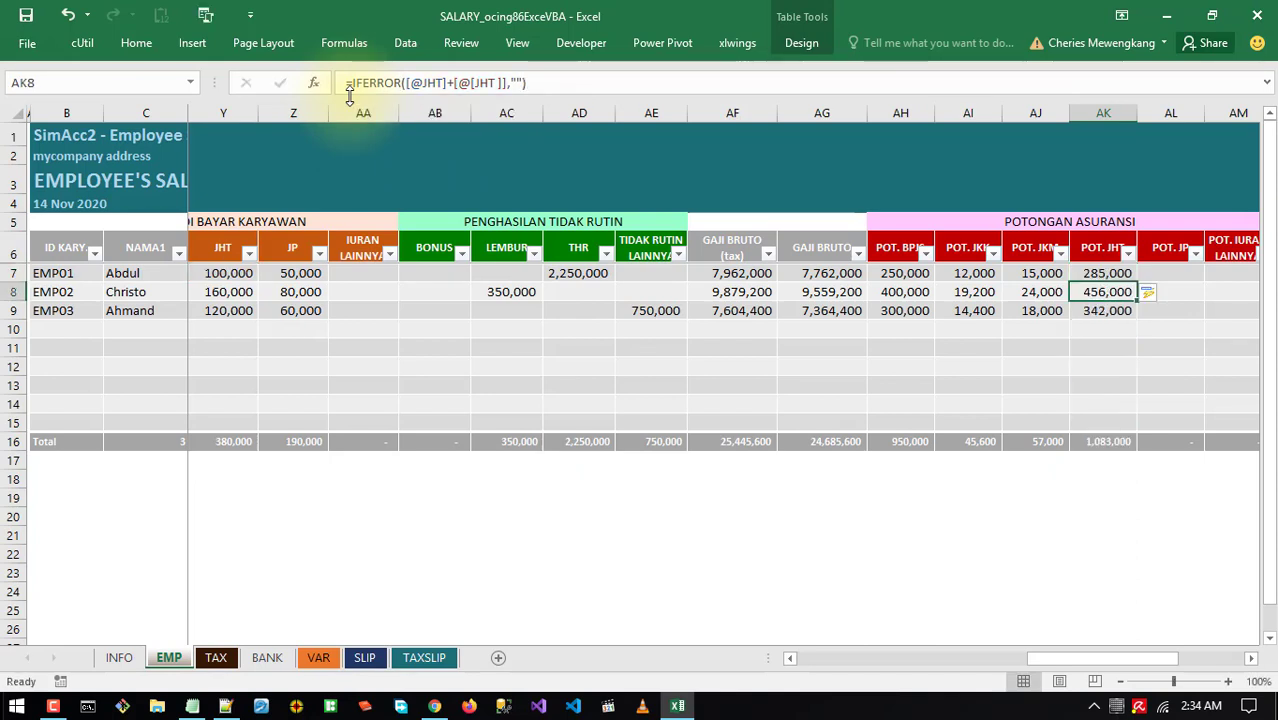
key(Right)
In AL7, add the company and employee JP amounts for the POT. JP column.
key(Up)
text(=)
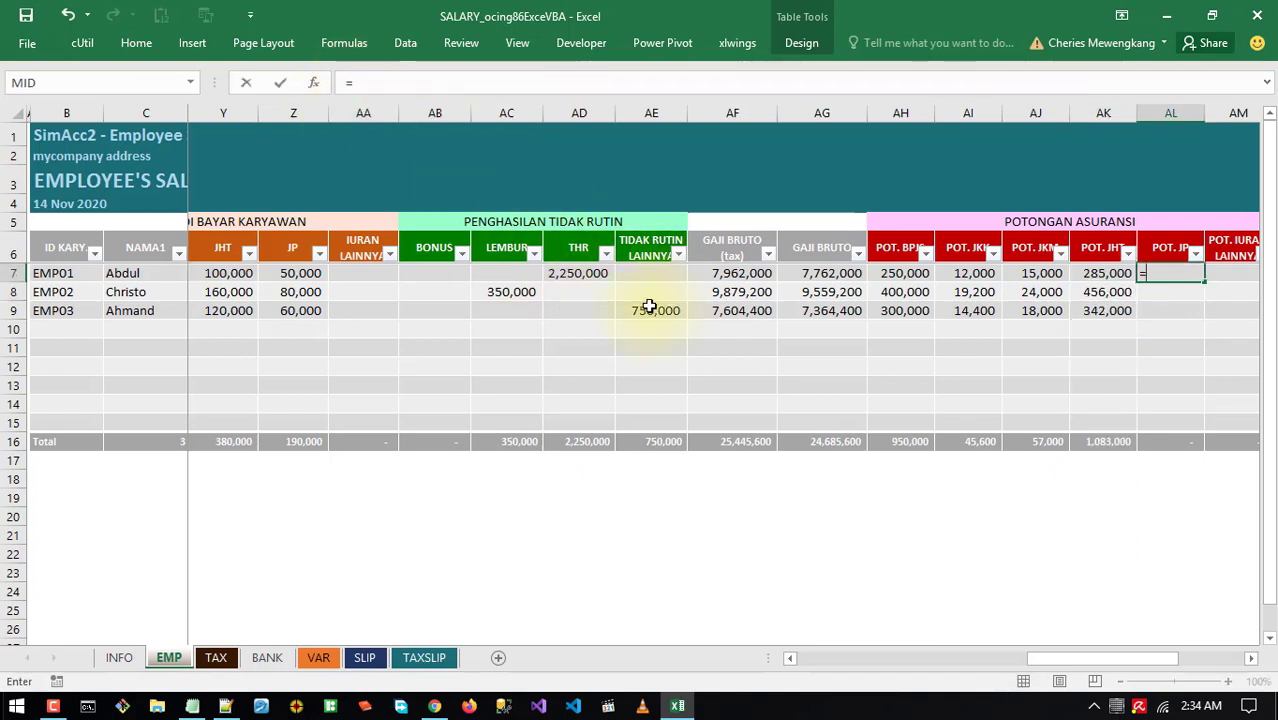
key(Left)
key(Left)
key(Left)
key(Left)
key(Left)
key(Left)
key(Left)
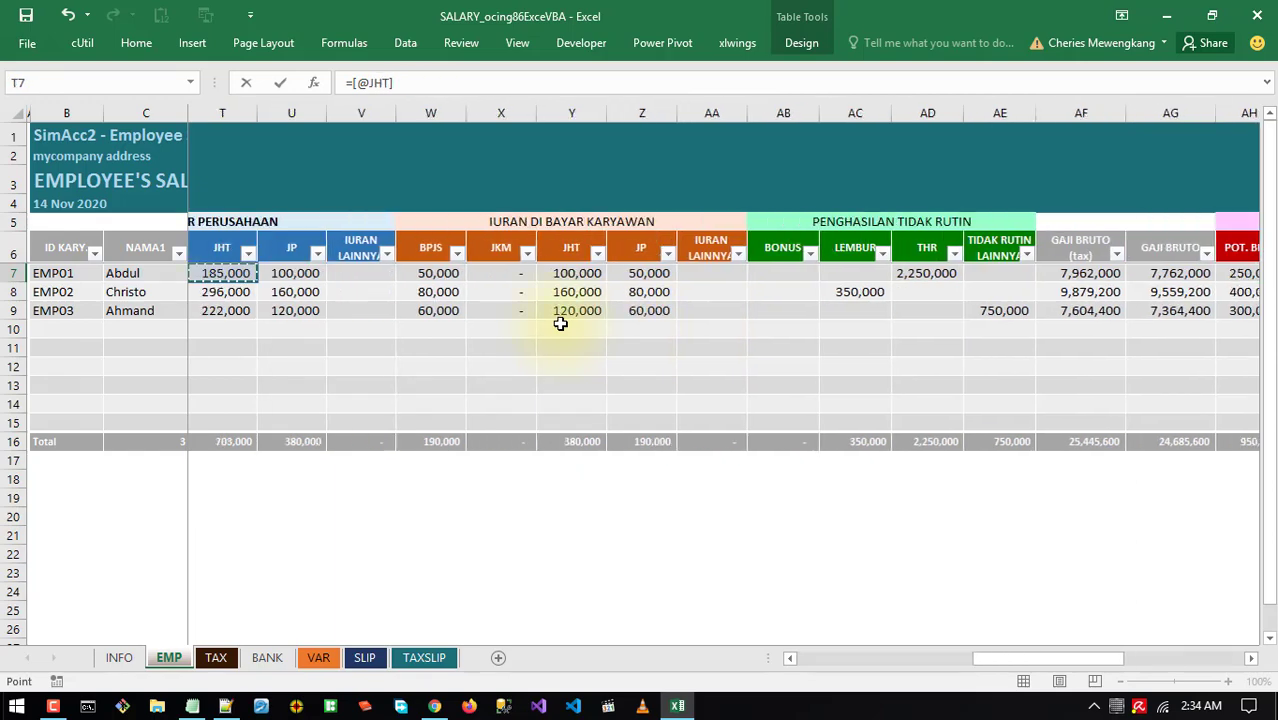
key(Left)
key(Left)
key(Left)
key(Left)
key(Left)
key(Left)
key(Right)
key(Right)
key(Right)
key(Right)
key(Right)
key(Right)
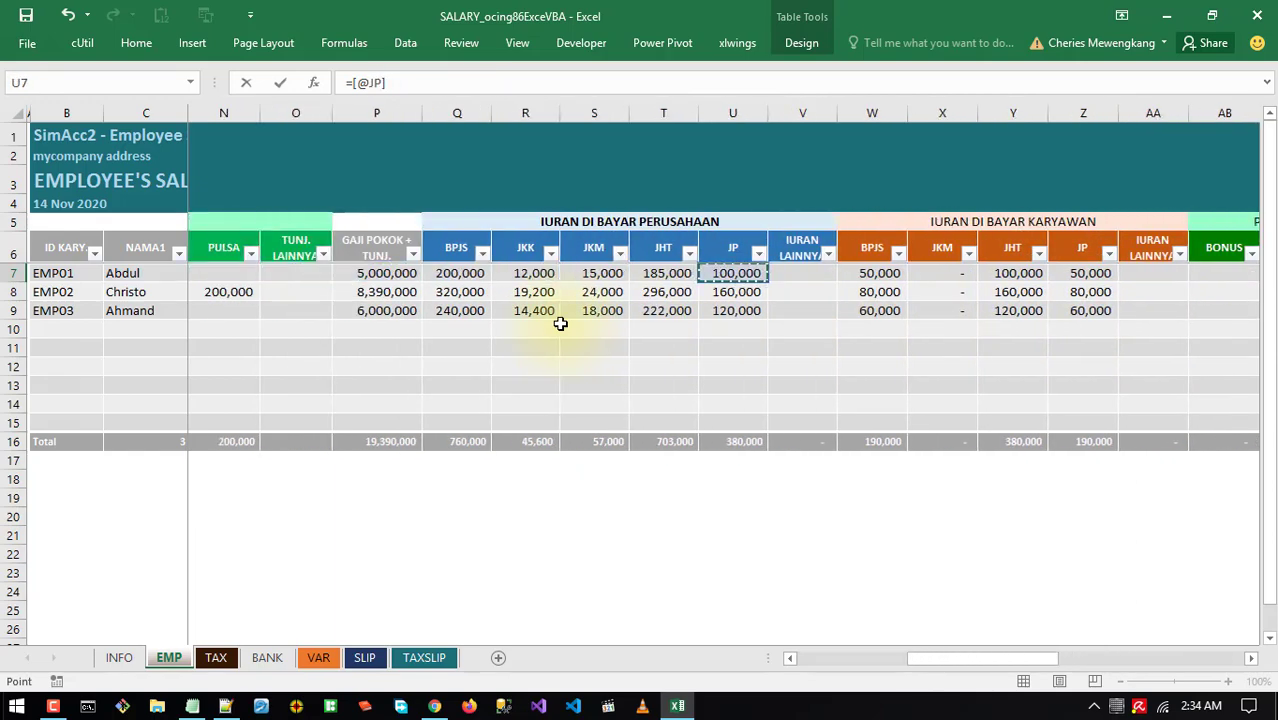
key(Left)
key(Left)
key(Left)
key(Left)
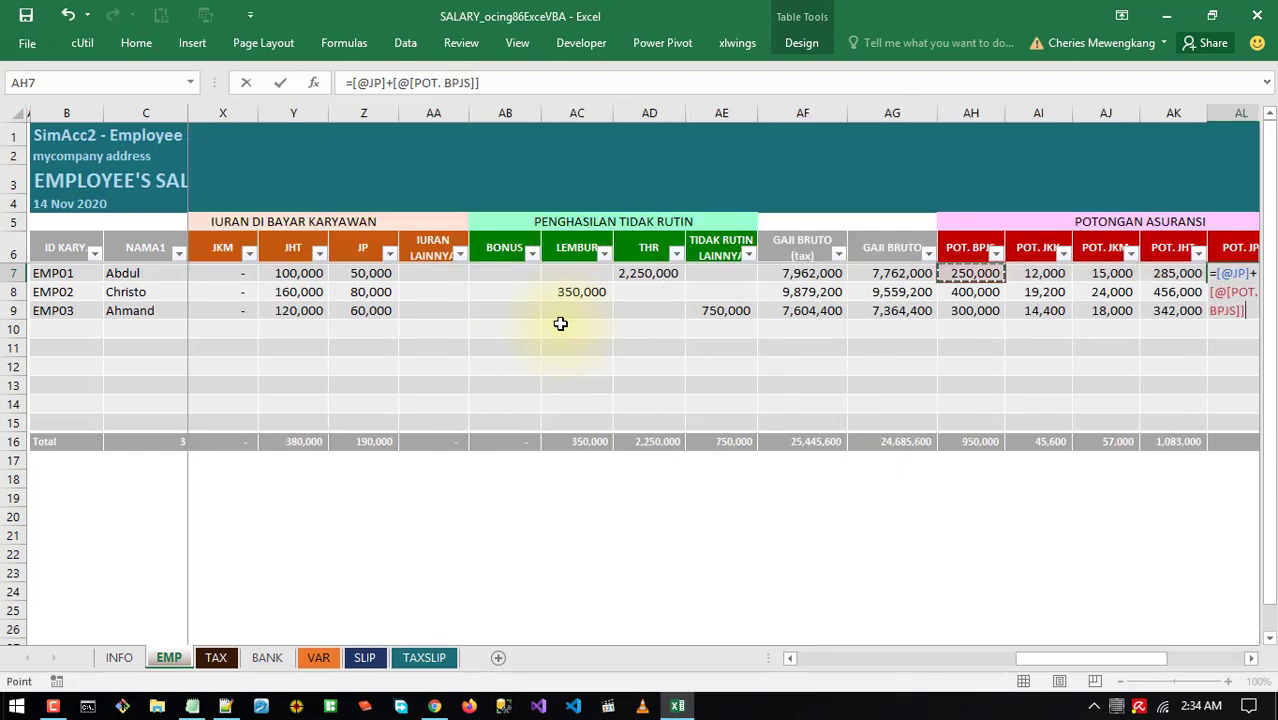
key(Left)
key(Left)
key(Left)
key(Left)
key(Left)
key(Left)
key(Left)
key(Left)
key(Left)
key(Right)
key(Right)
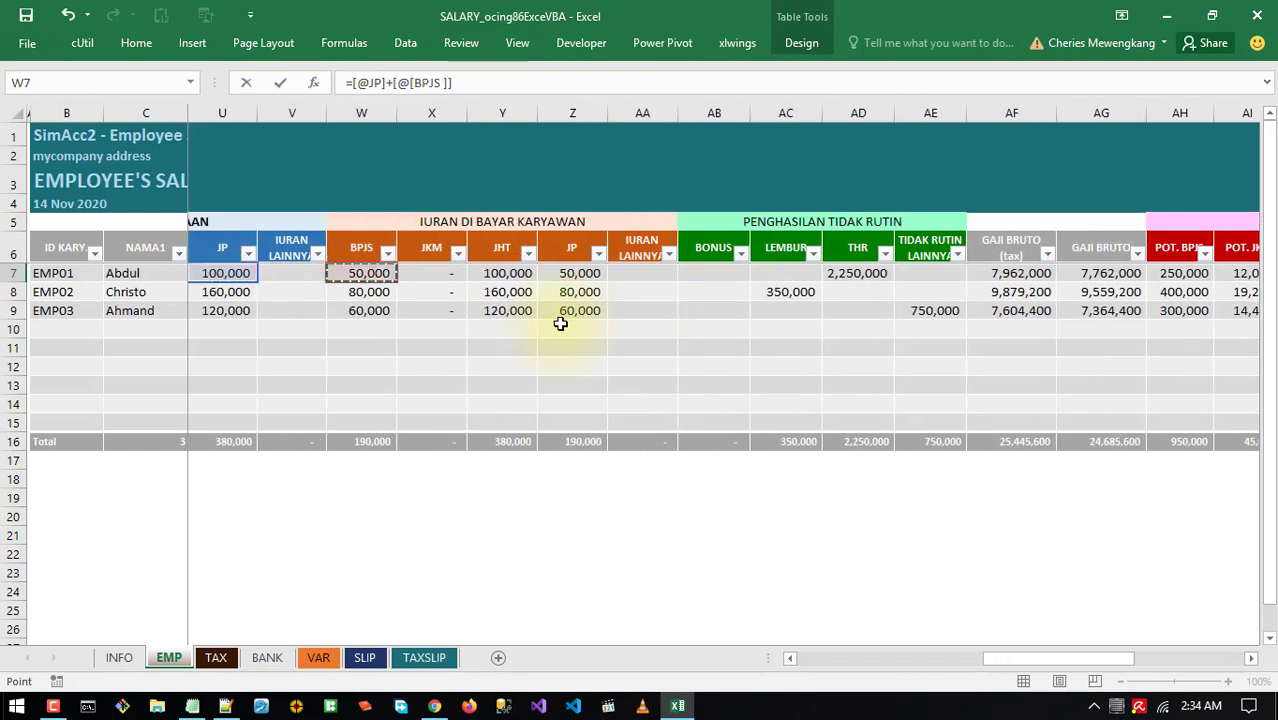
key(Right)
key(Right)
key(Right)
key(Return)
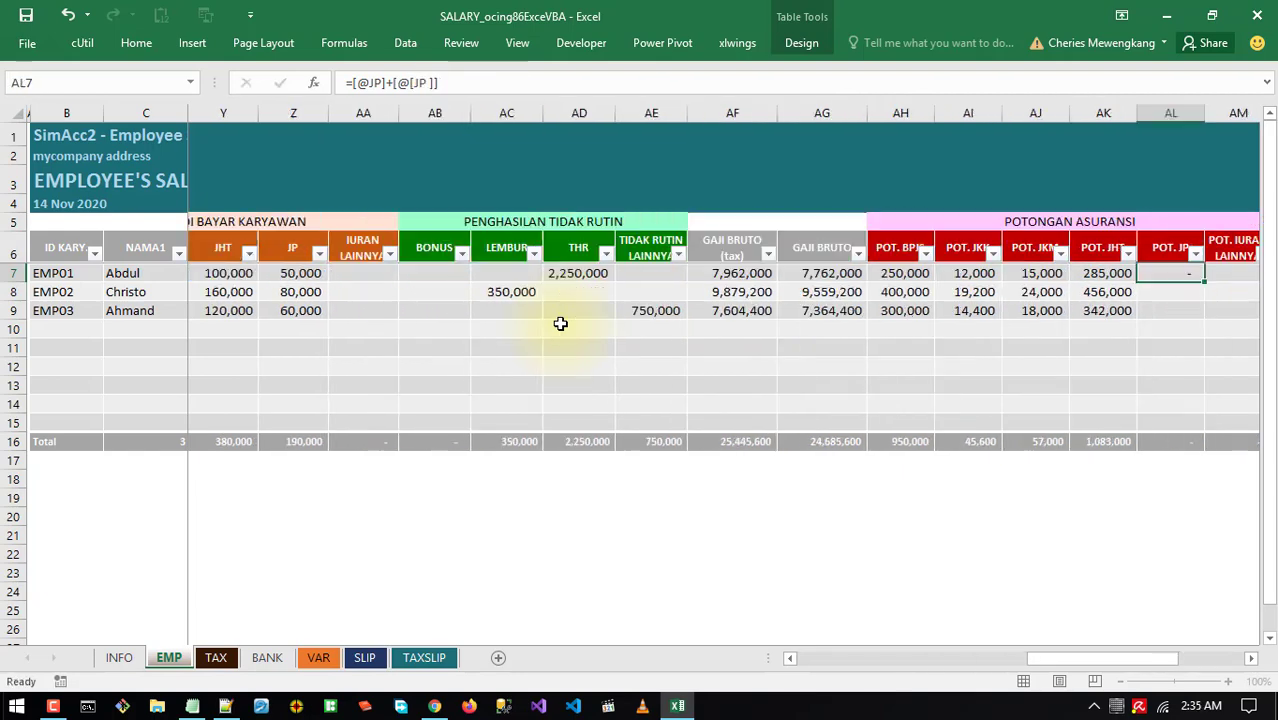
Wrap the JP sum in IFERROR(...,""), giving 150,000, 240,000 and 180,000 (total 570,000).
key(Up)
key(F2)
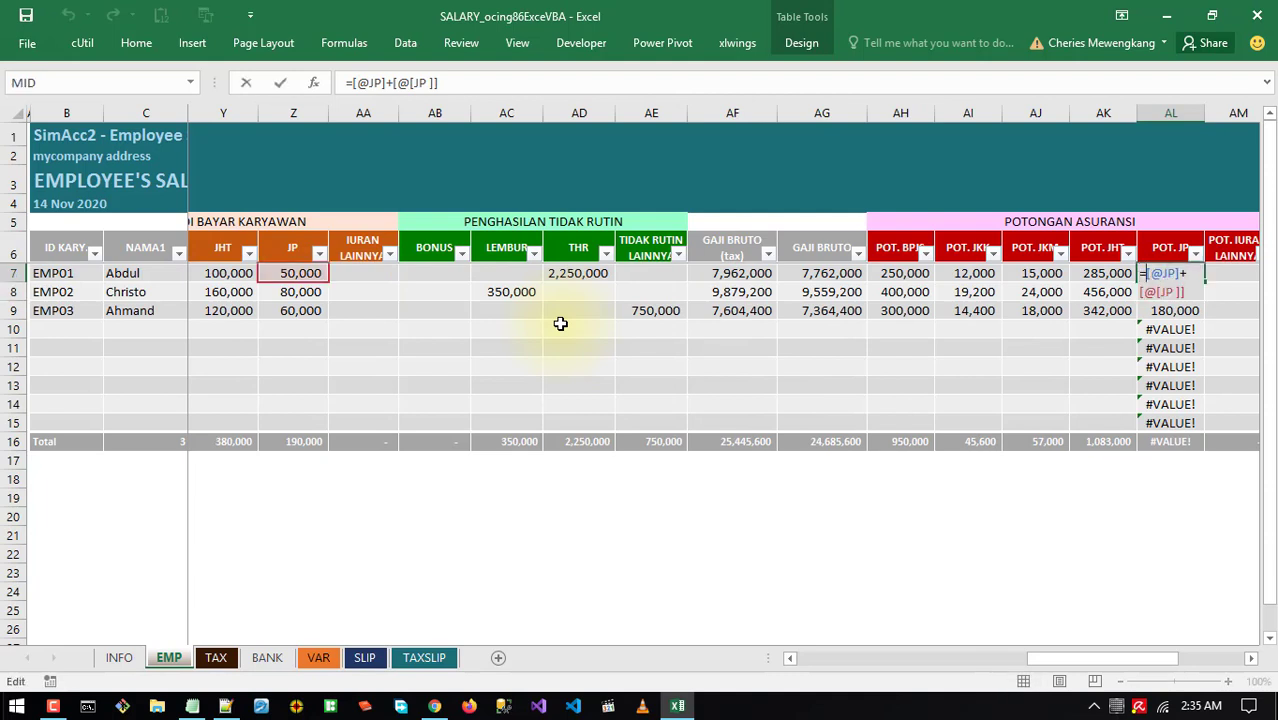
text(IF)
key(Down)
key(Down)
key(Tab)
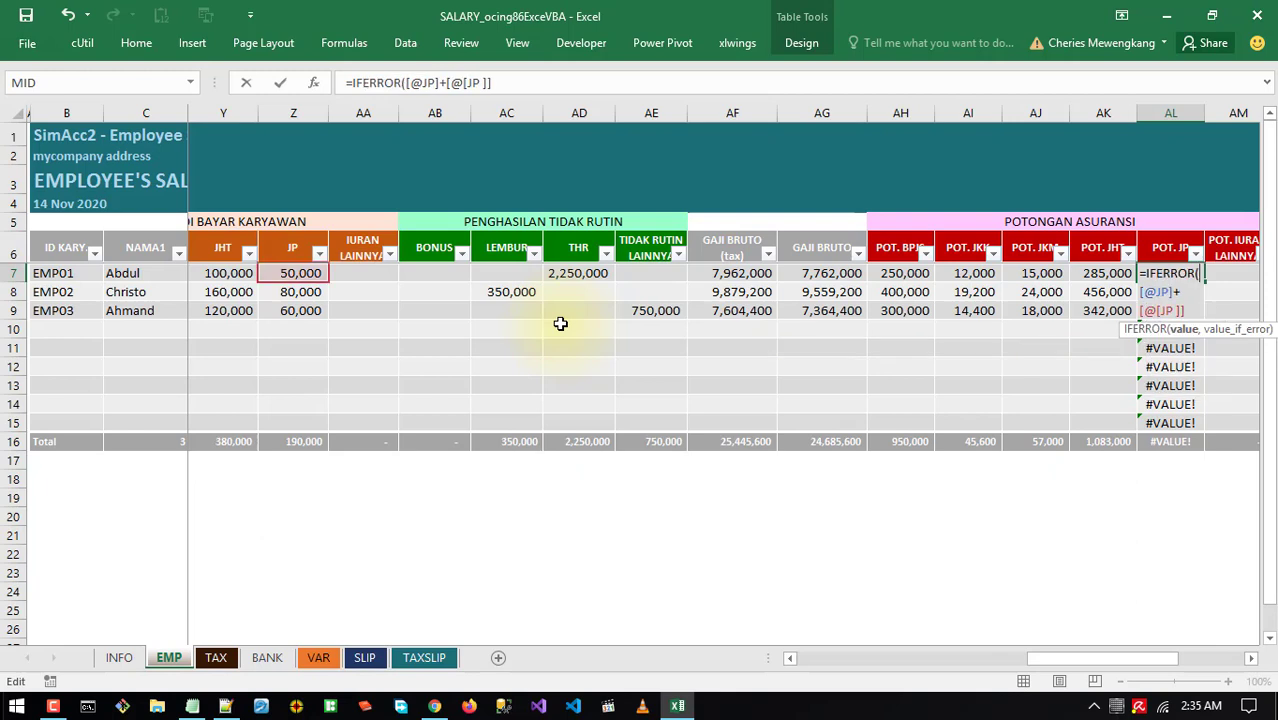
click(558, 82)
text(,)
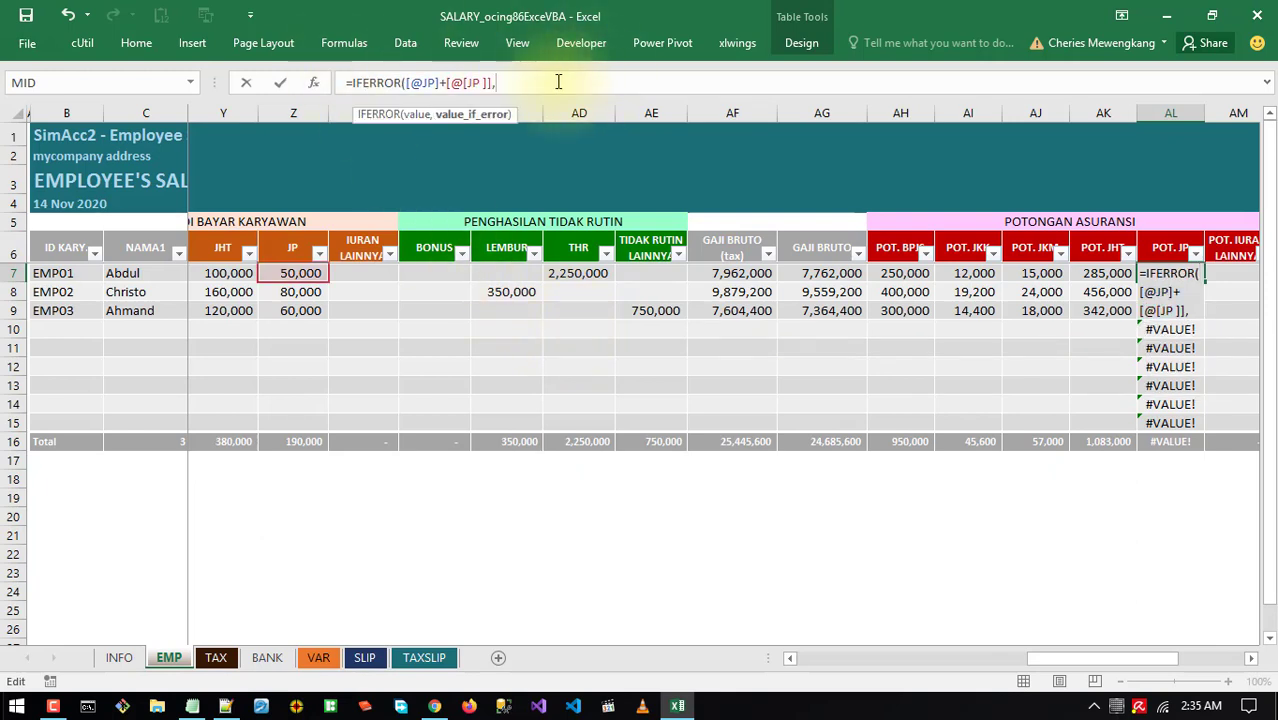
text())
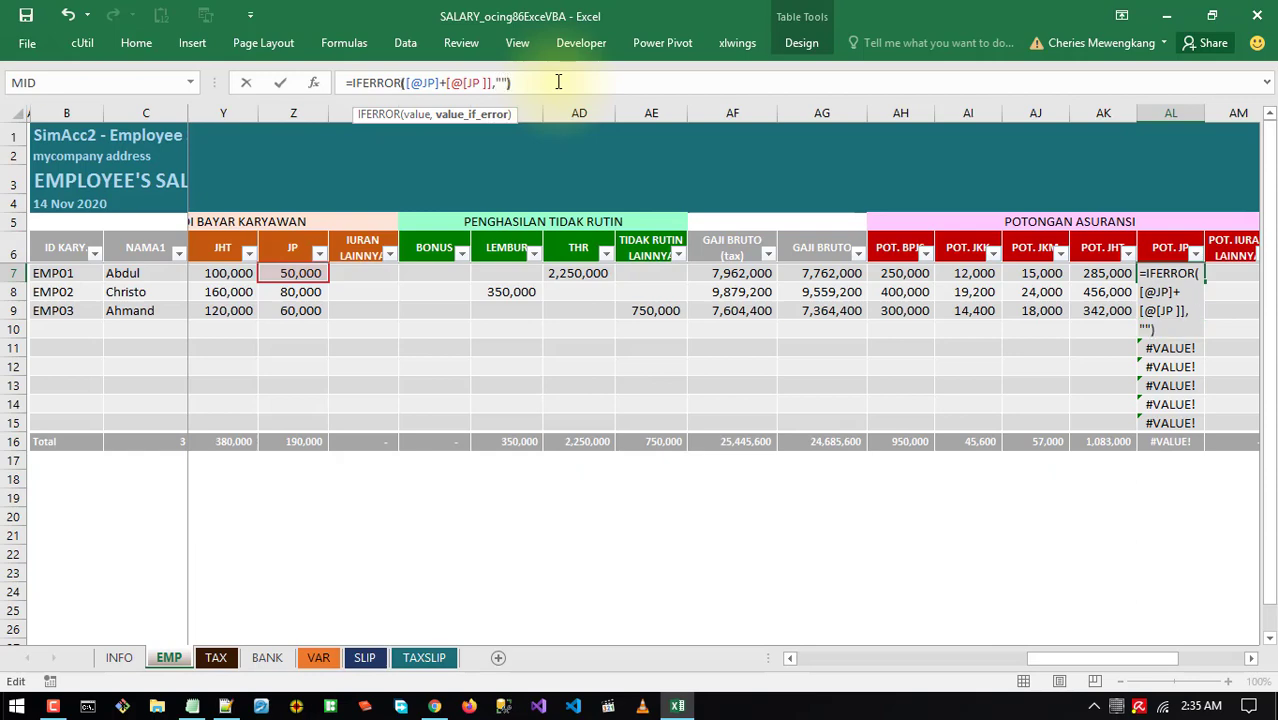
key(Return)
key(Up)
key(Right)
key(Right)
key(Right)
key(Left)
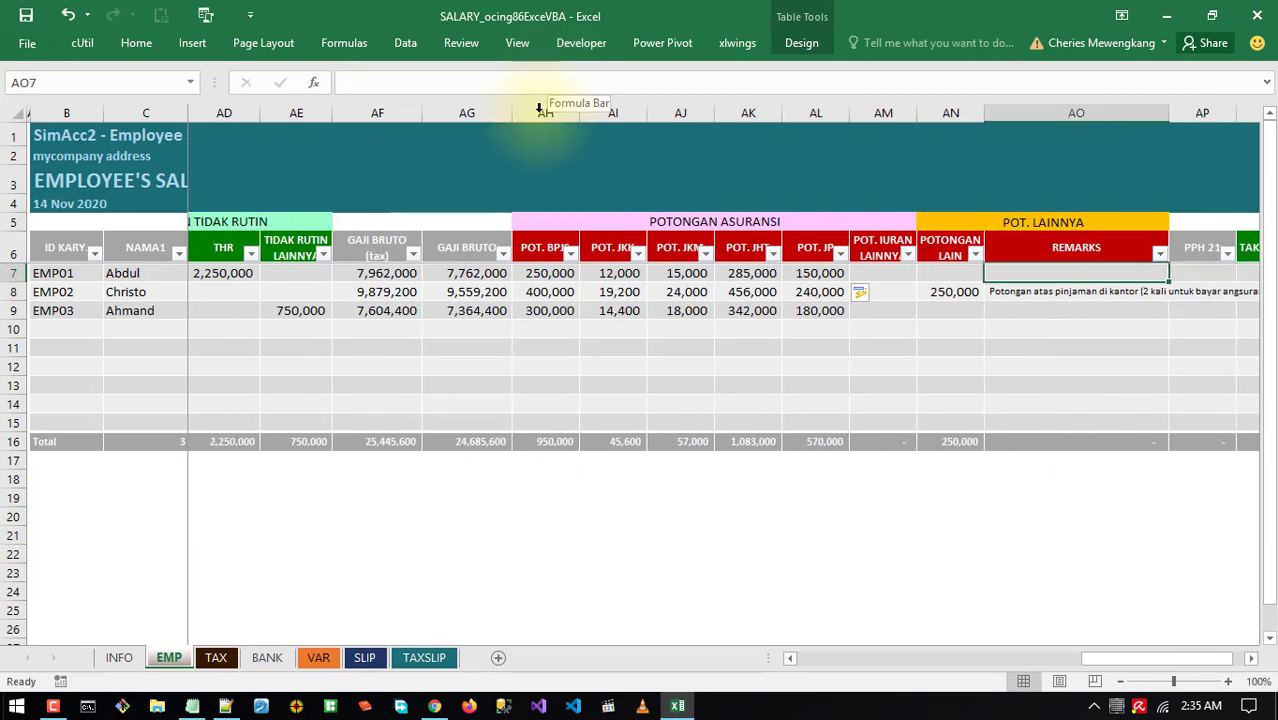
key(Left)
Enter =V7+AA7 in AM7 so POT. IURAN LAINNYA adds both other contributions, showing zeros.
text(=i)
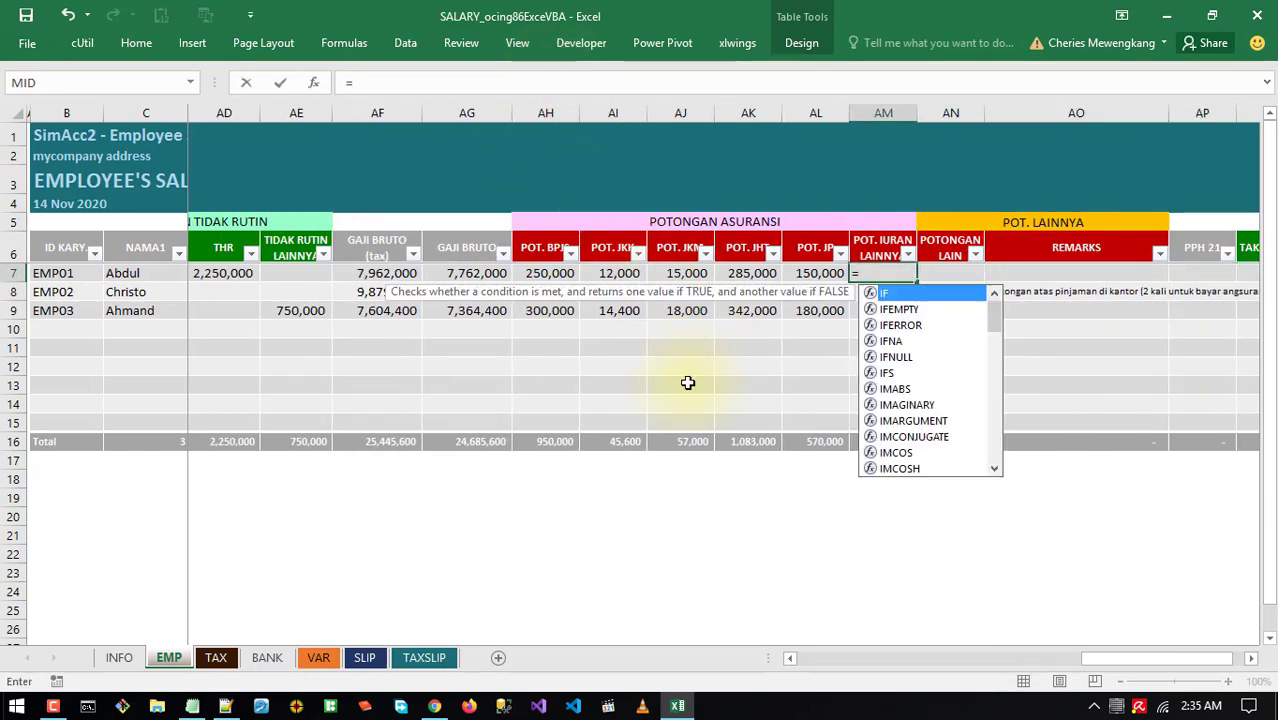
text(f)
key(BackSpace)
key(BackSpace)
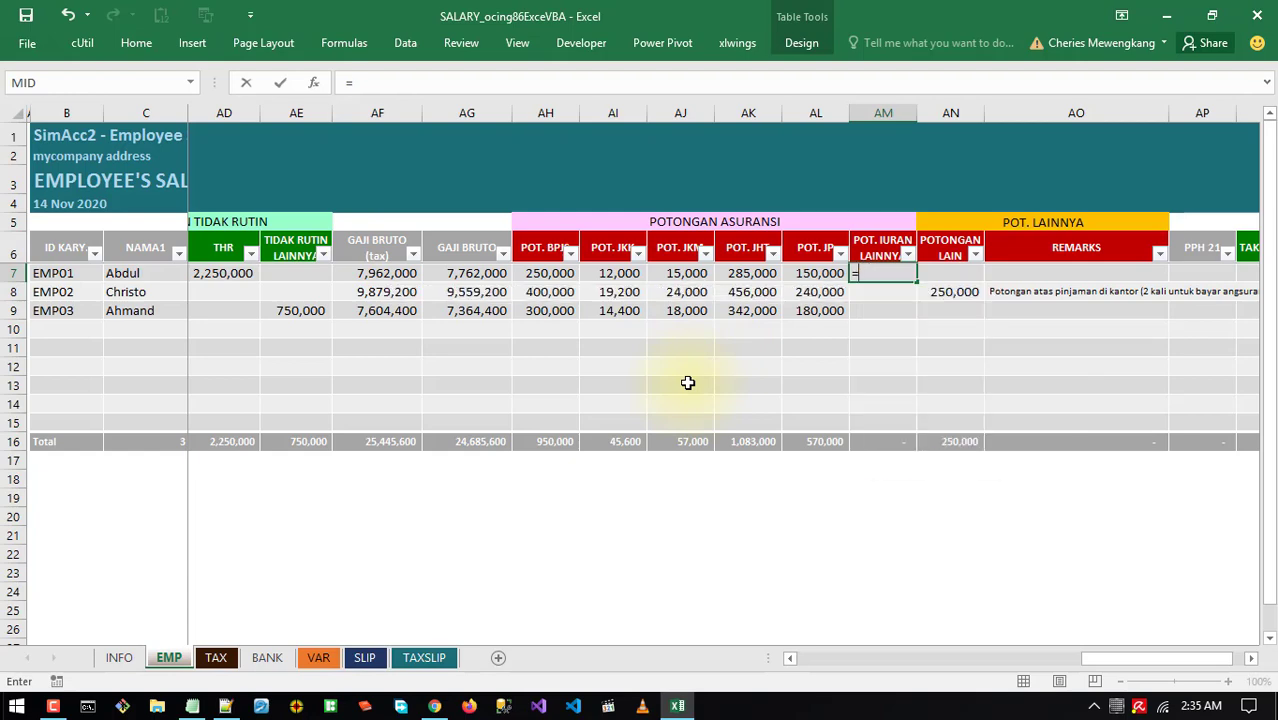
mouse_move(1084, 660)
mouse_down()
mouse_move(905, 672)
mouse_move(927, 675)
mouse_up()
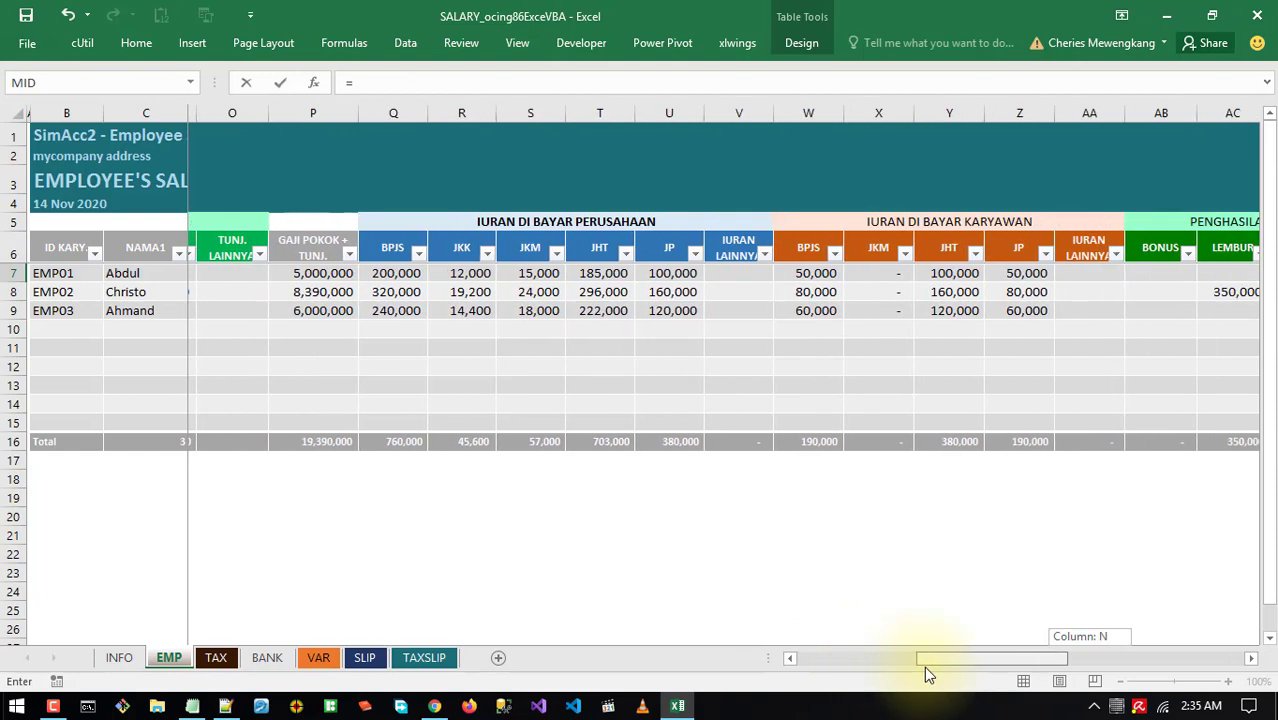
click(725, 273)
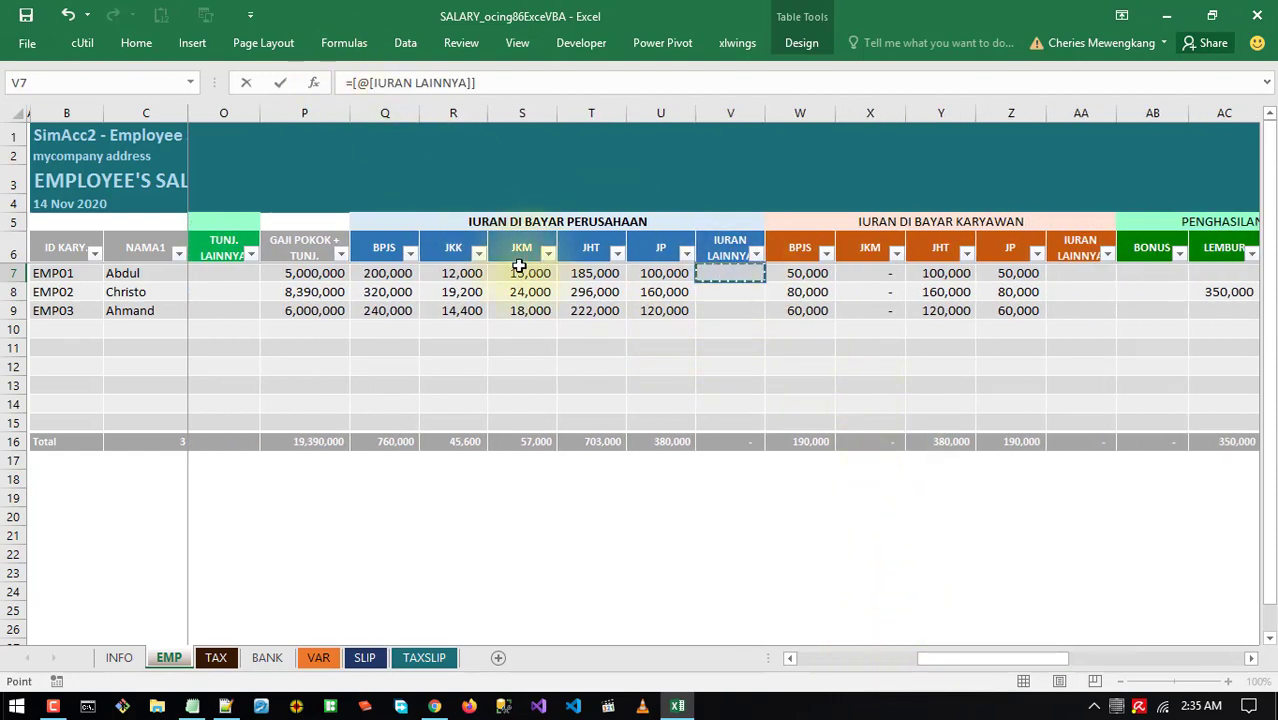
click(1062, 273)
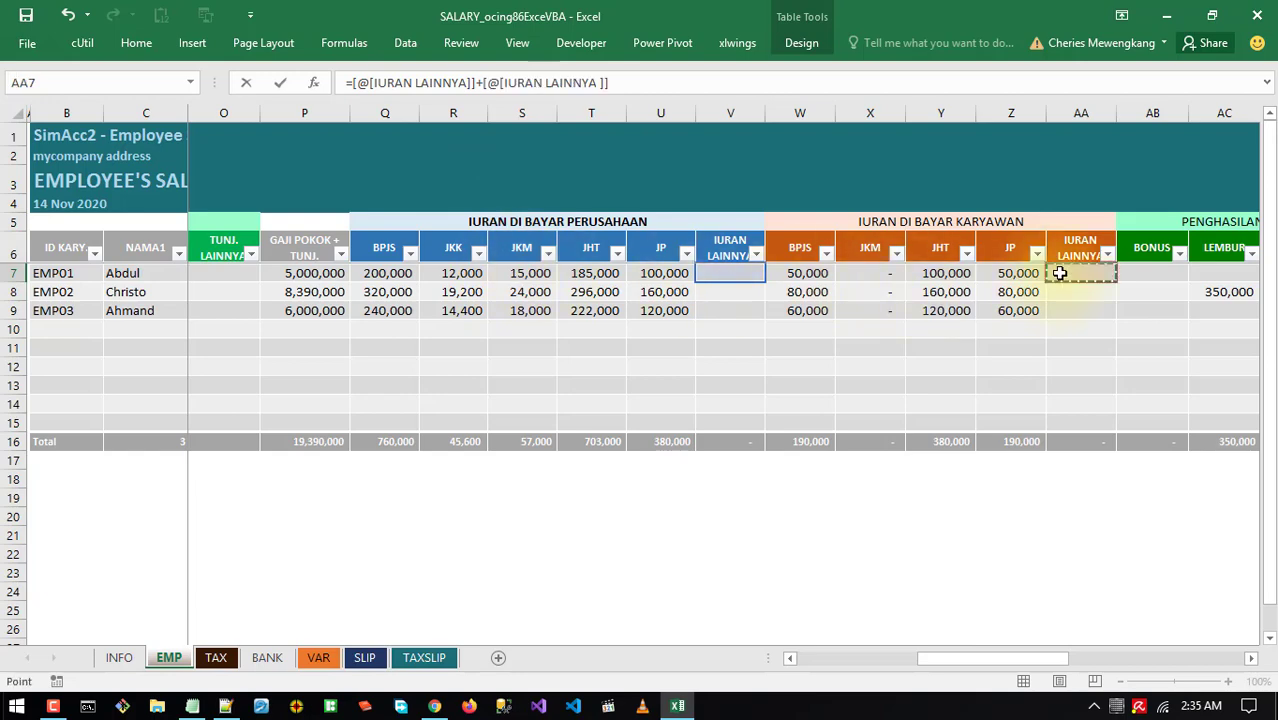
key(Return)
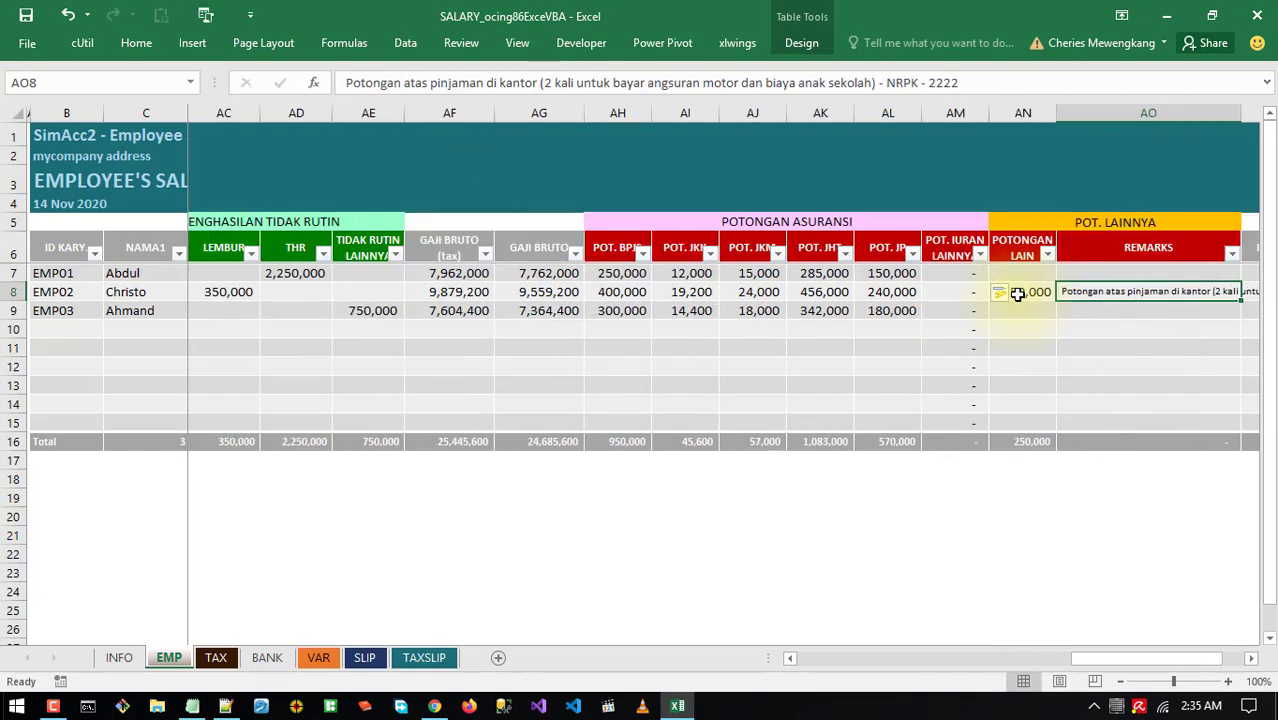
key(Up)
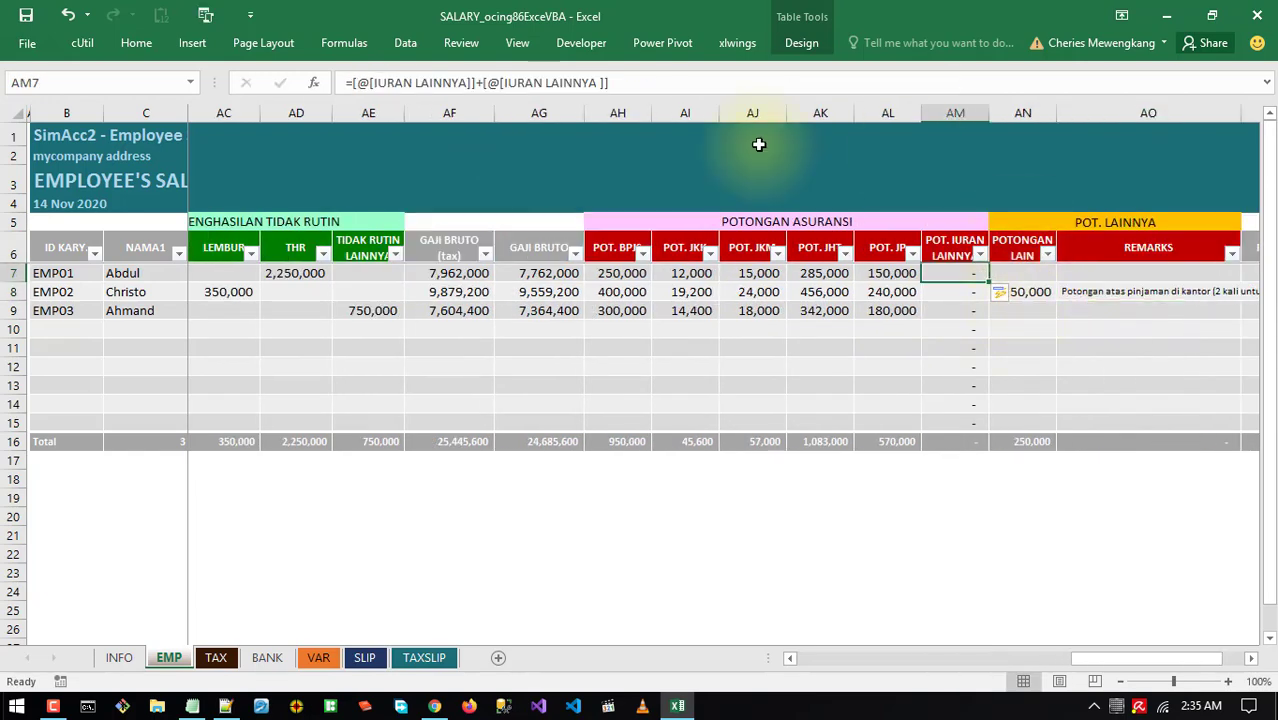
click(351, 82)
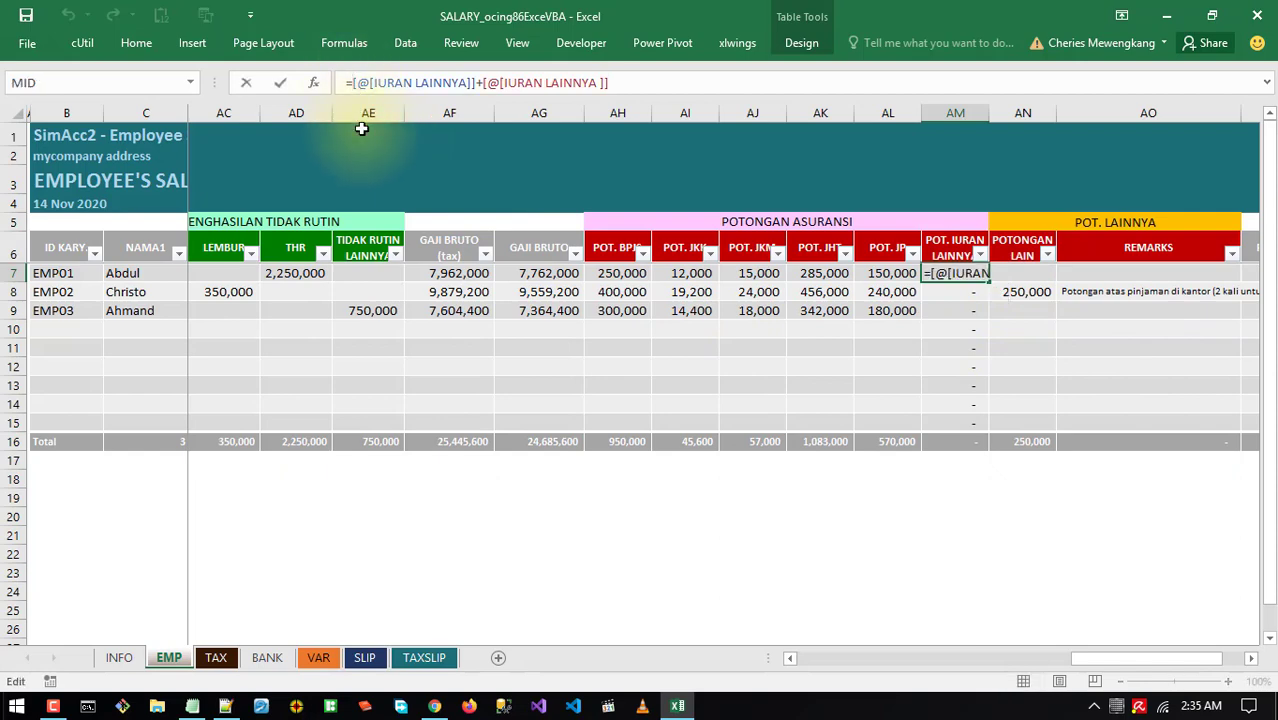
key(Return)
key(Up)
key(Right)
key(Right)
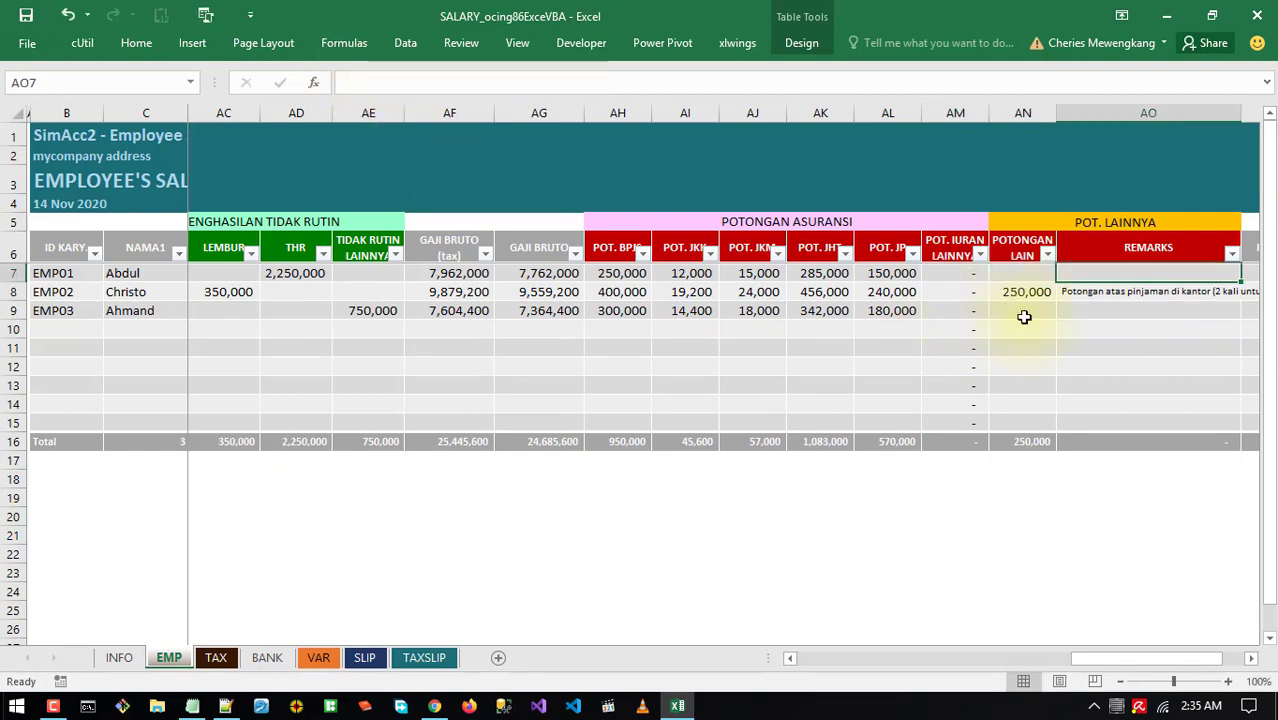
key(Right)
key(Right)
key(Right)
Review the POTONGAN LAIN values, including the 250000 entry, and their remarks.
click(860, 273)
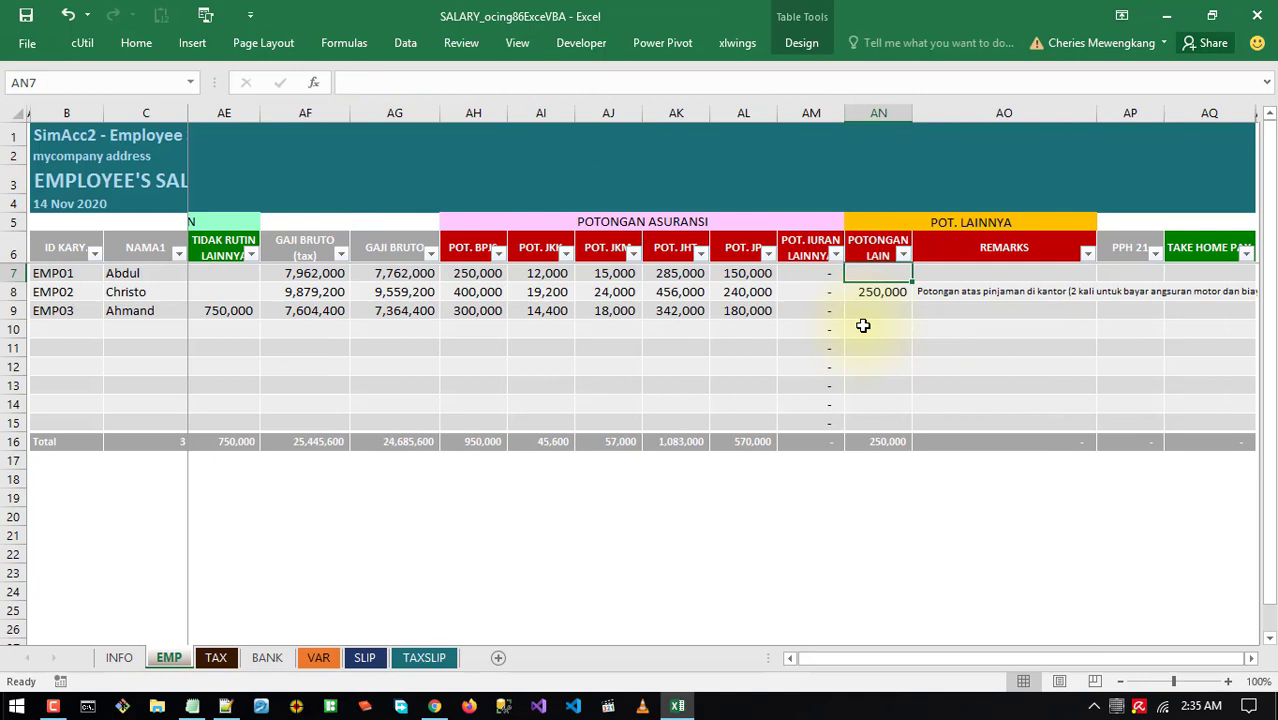
click(874, 290)
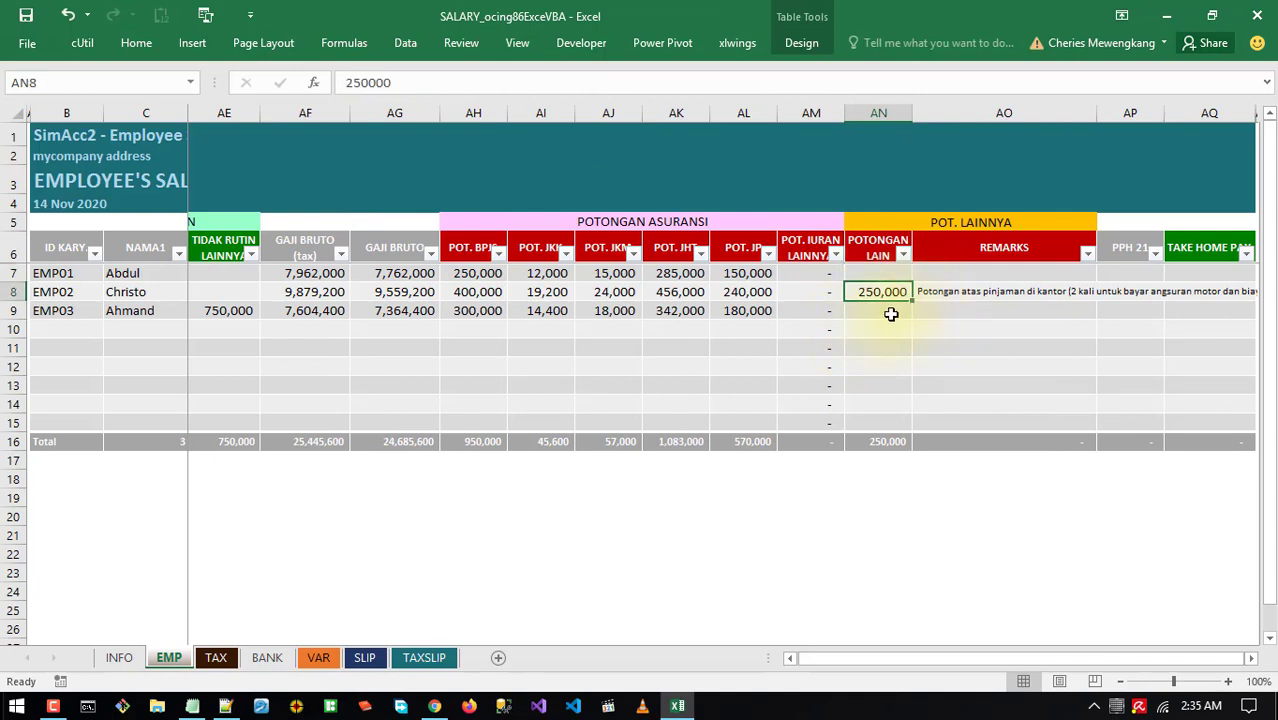
click(881, 308)
click(878, 292)
click(921, 292)
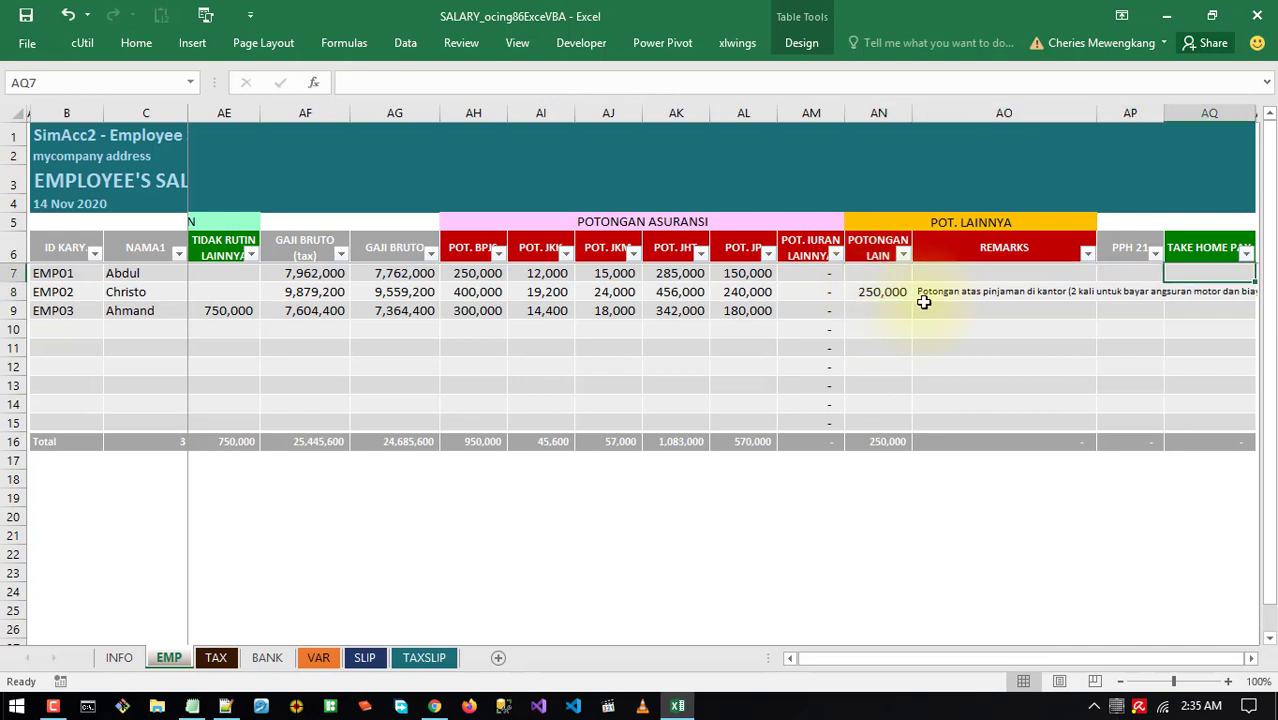
click(938, 296)
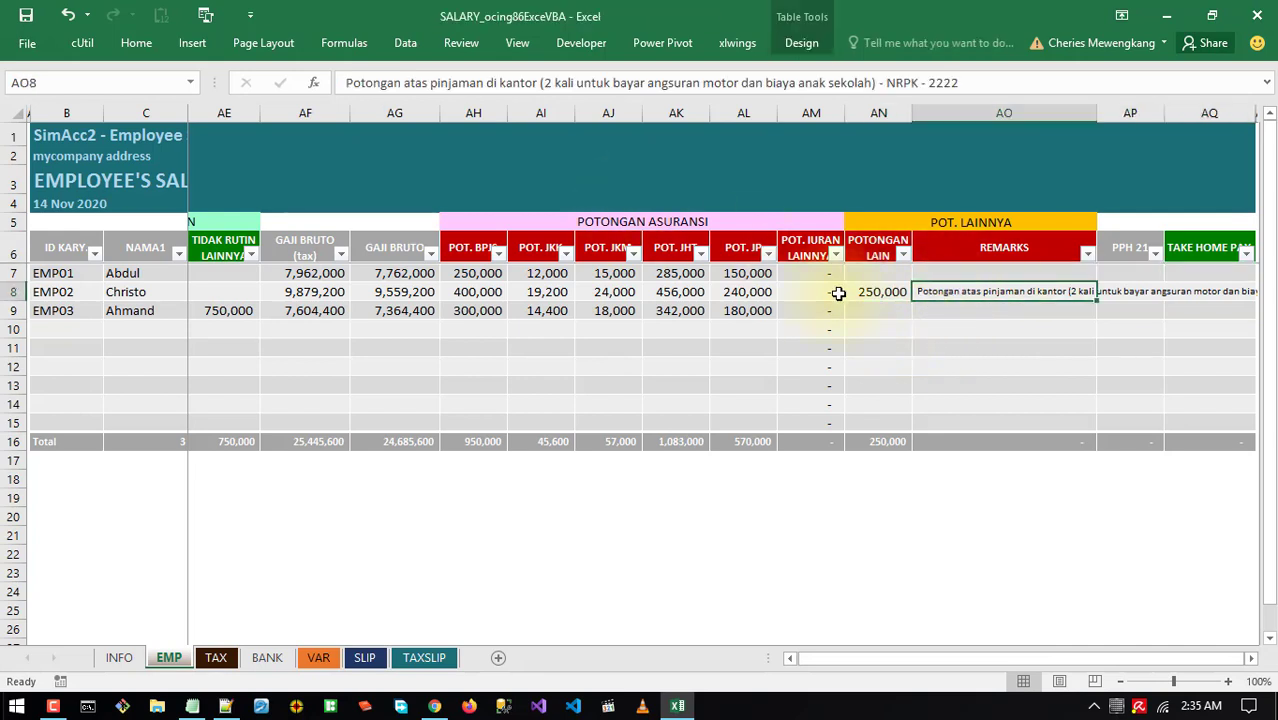
Check the TAKE HOME PAY and PPH 21 cells in row 7, then display the TAX sheet.
click(876, 273)
click(925, 293)
key(Right)
key(Right)
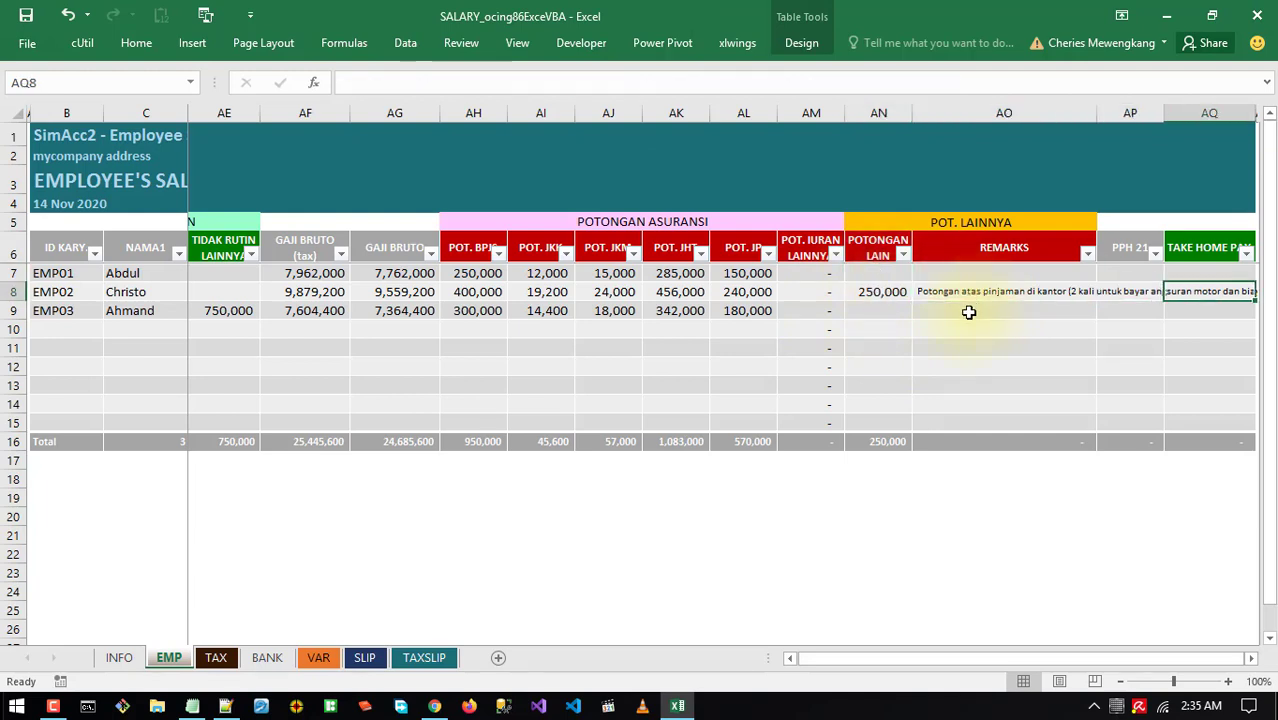
key(Right)
click(1101, 277)
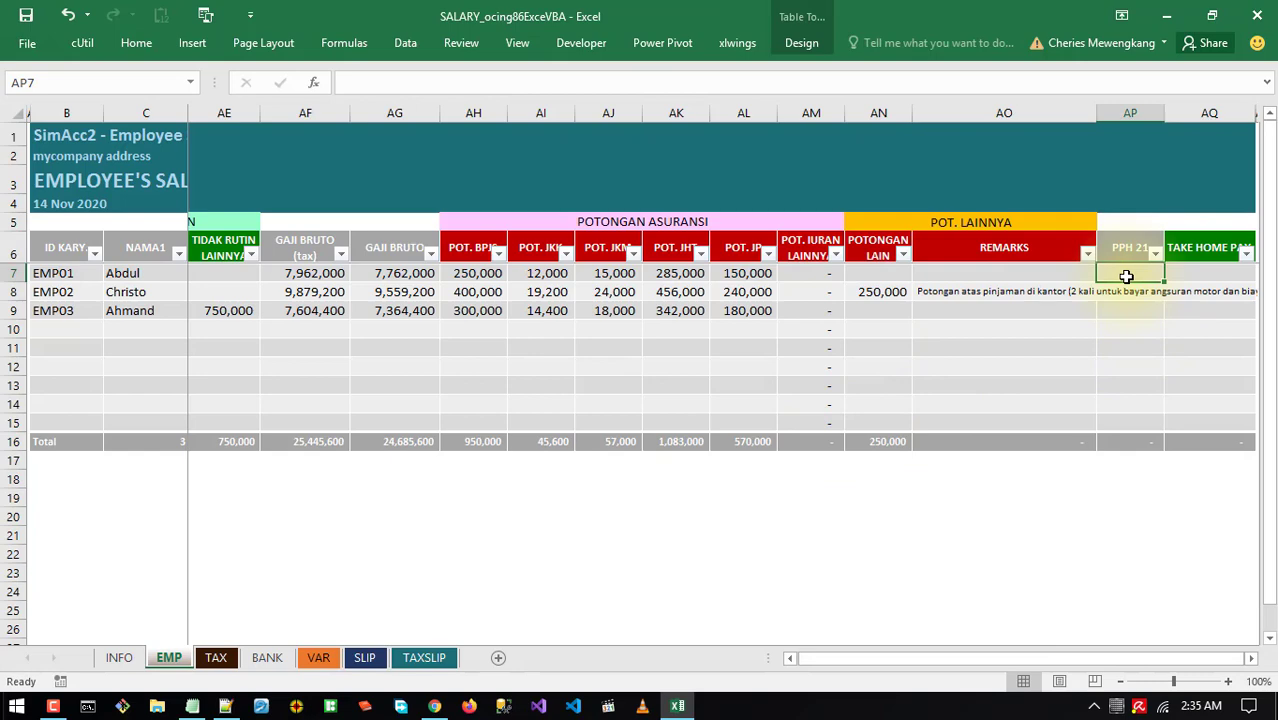
click(216, 657)
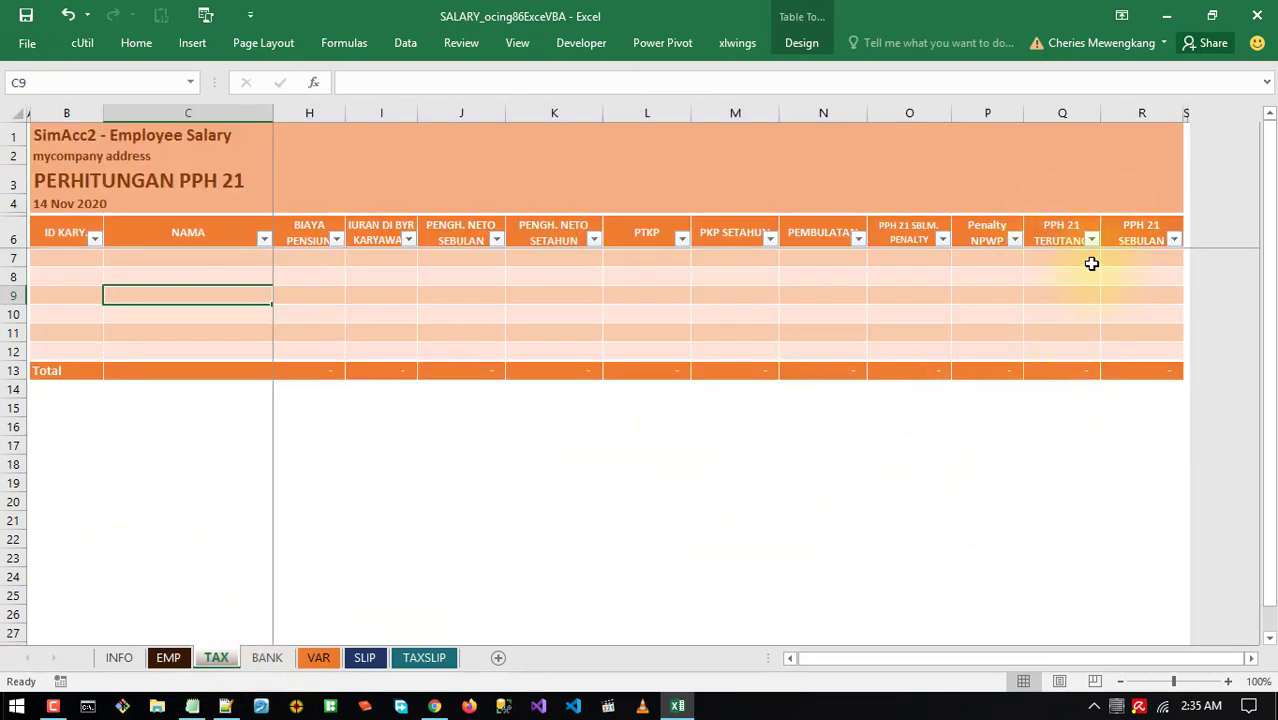
Inspect the TAX sheet's PPH 21 TERUTANG column, then return to the EMP sheet.
click(1062, 244)
key(Down)
key(Down)
key(Down)
key(Up)
key(Up)
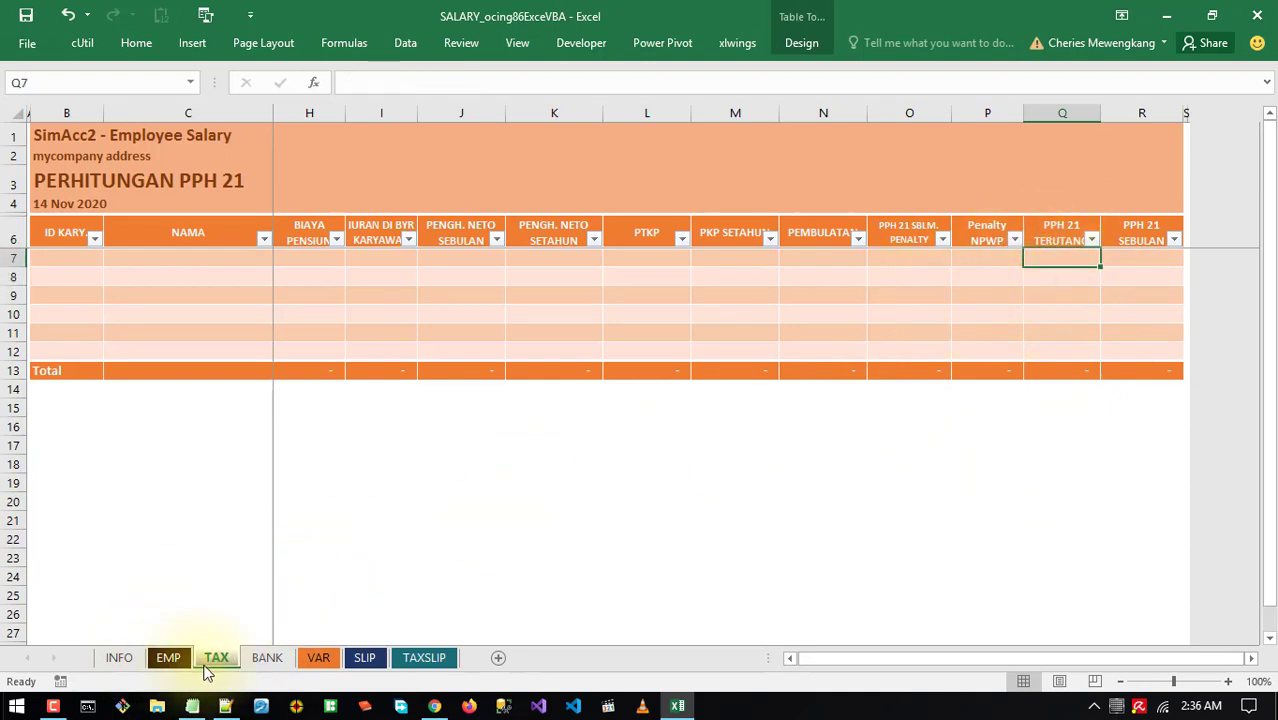
click(168, 657)
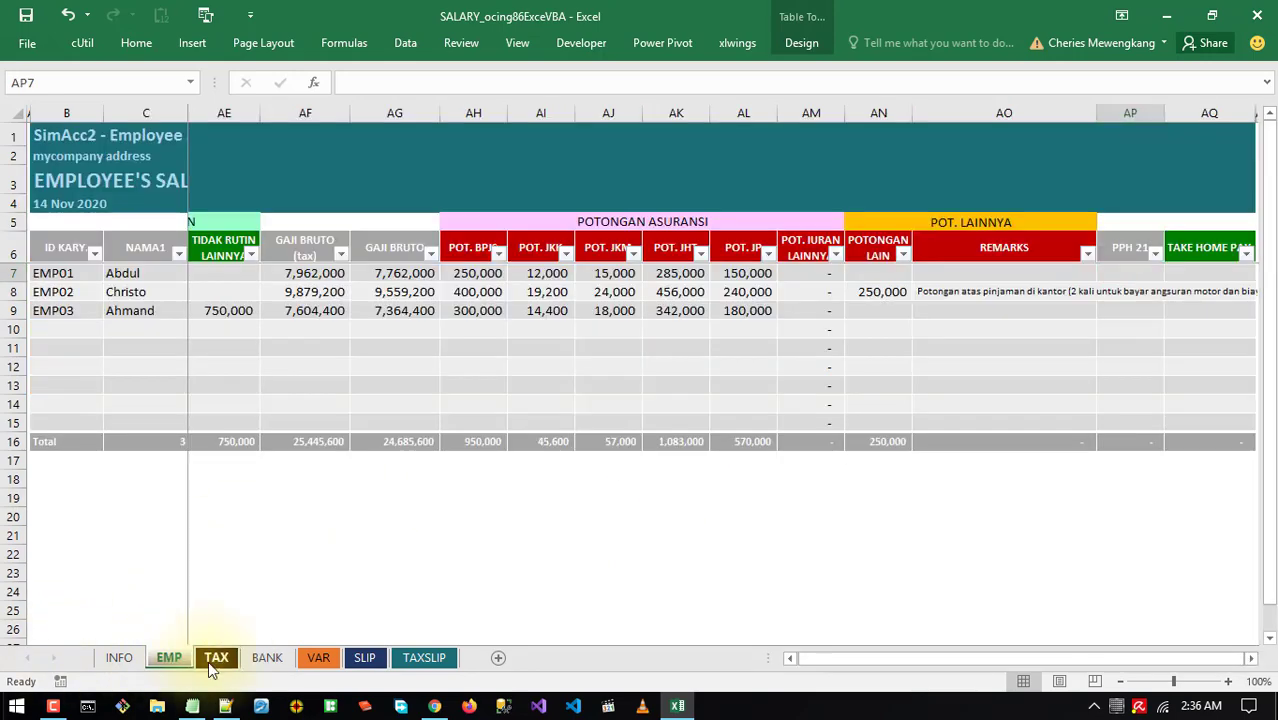
click(208, 661)
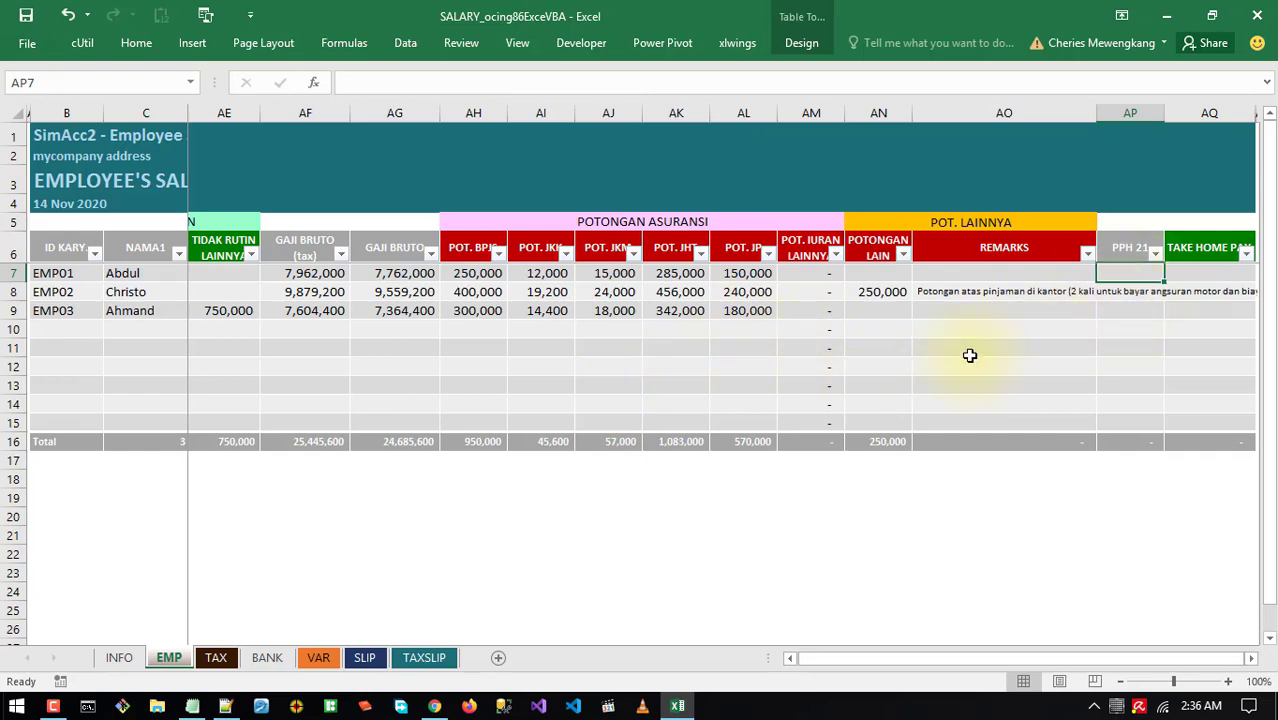
In Notepad++, select the formula =IFERROR(tbTAX[@[PPH 21 SEBULAN]],"") on line 23.
key(alt+Tab)
key(Down)
key(Down)
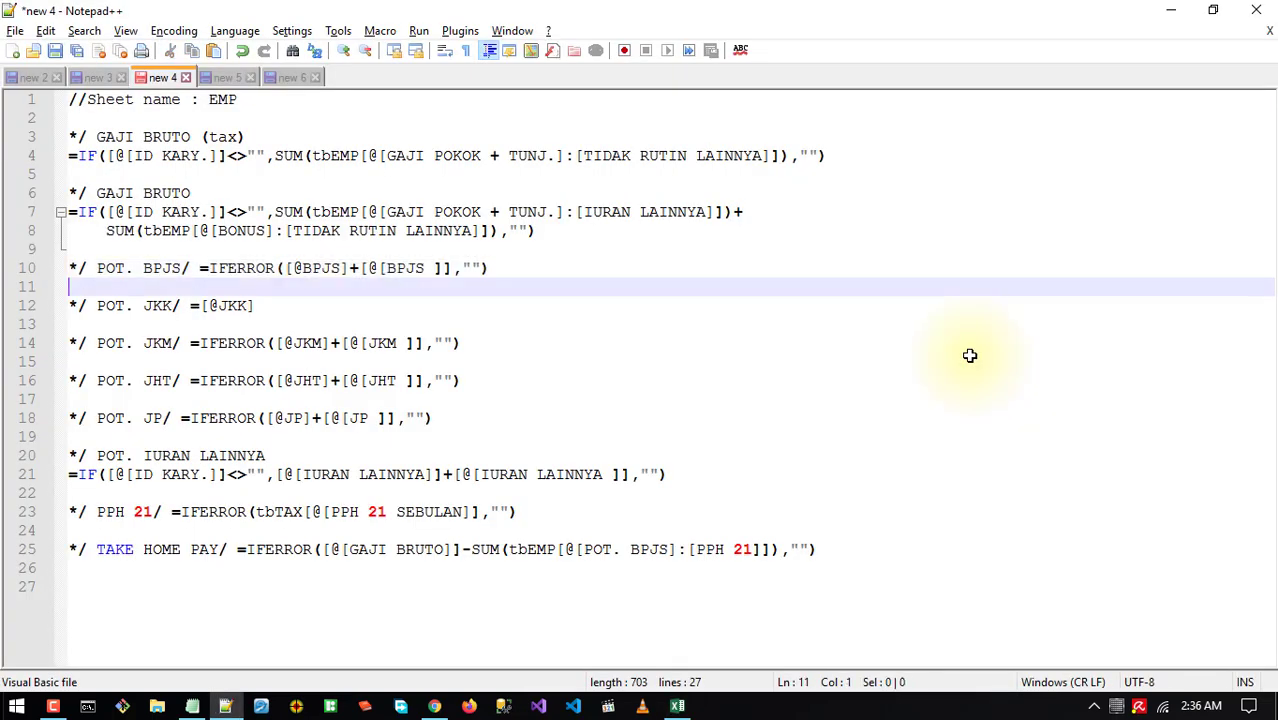
key(Down)
key(Down)
key(Down)
key(Down)
key(Down)
key(Down)
key(Down)
key(Down)
key(Down)
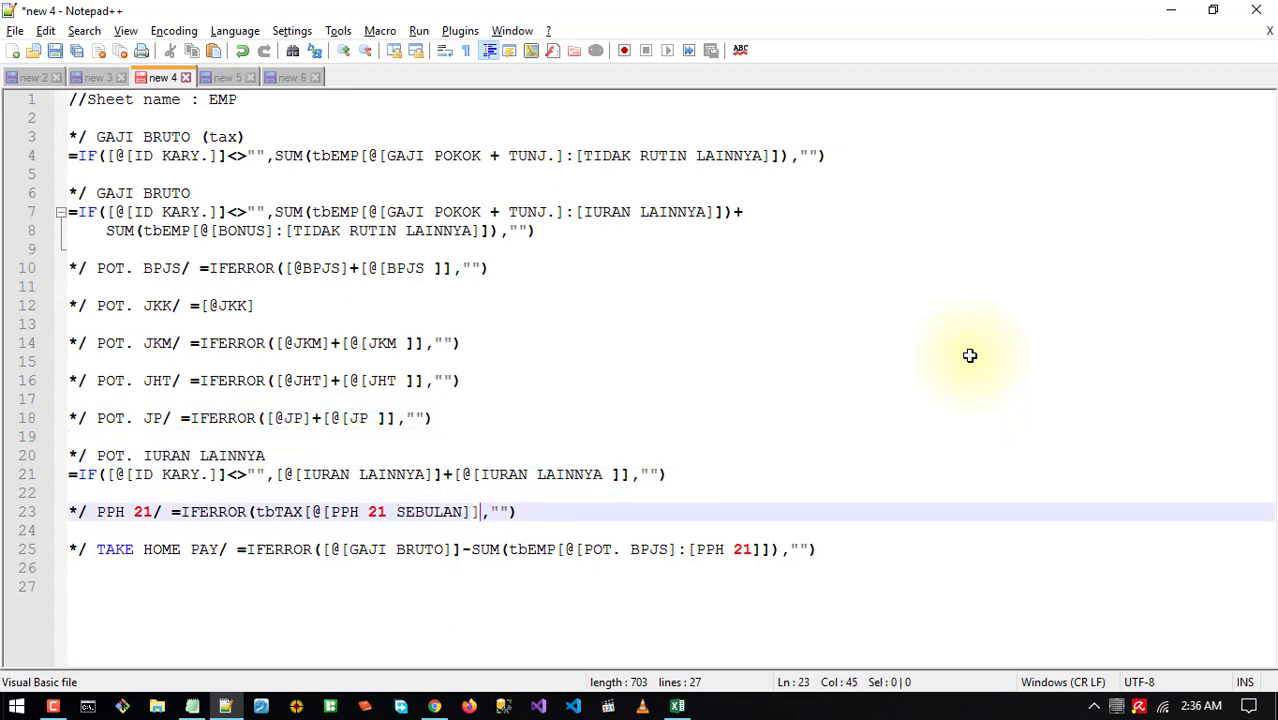
key(Right)
key(Right)
key(Right)
key(shift+End)
key(ctrl+c)
Paste the PPH 21 SEBULAN lookup formula into AP7 on the EMP sheet.
key(alt+Tab)
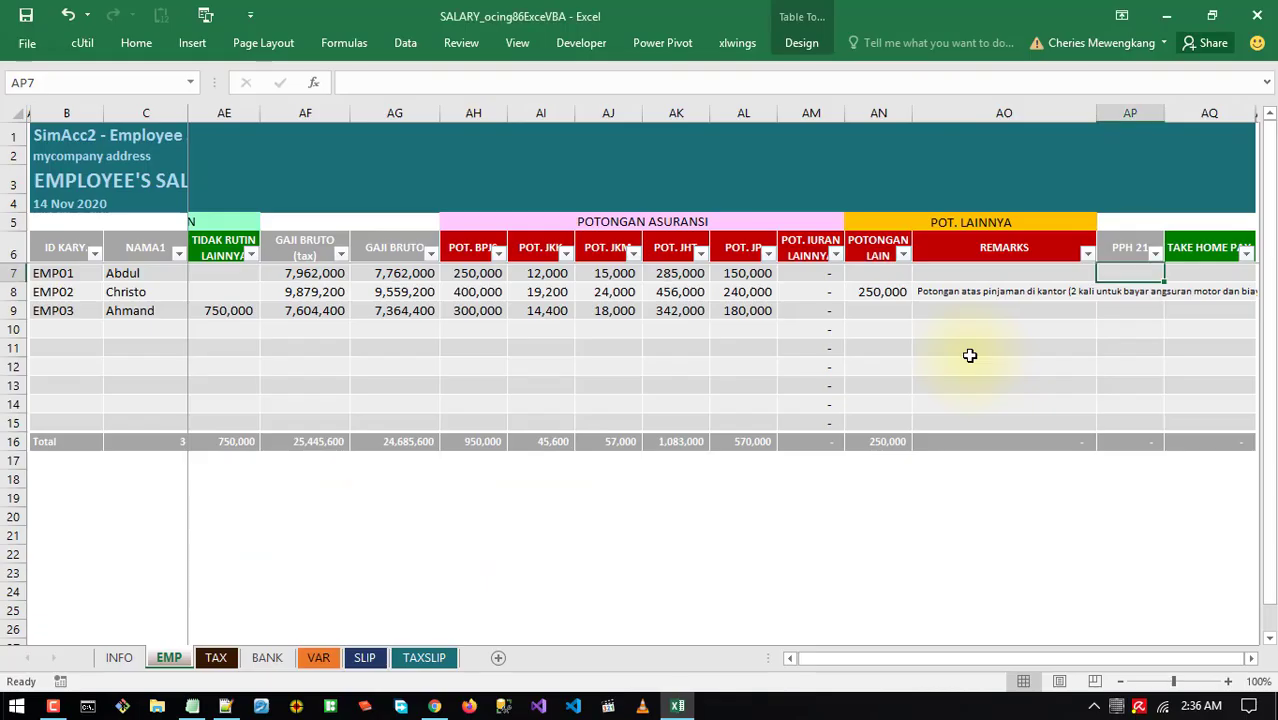
key(F2)
key(ctrl+v)
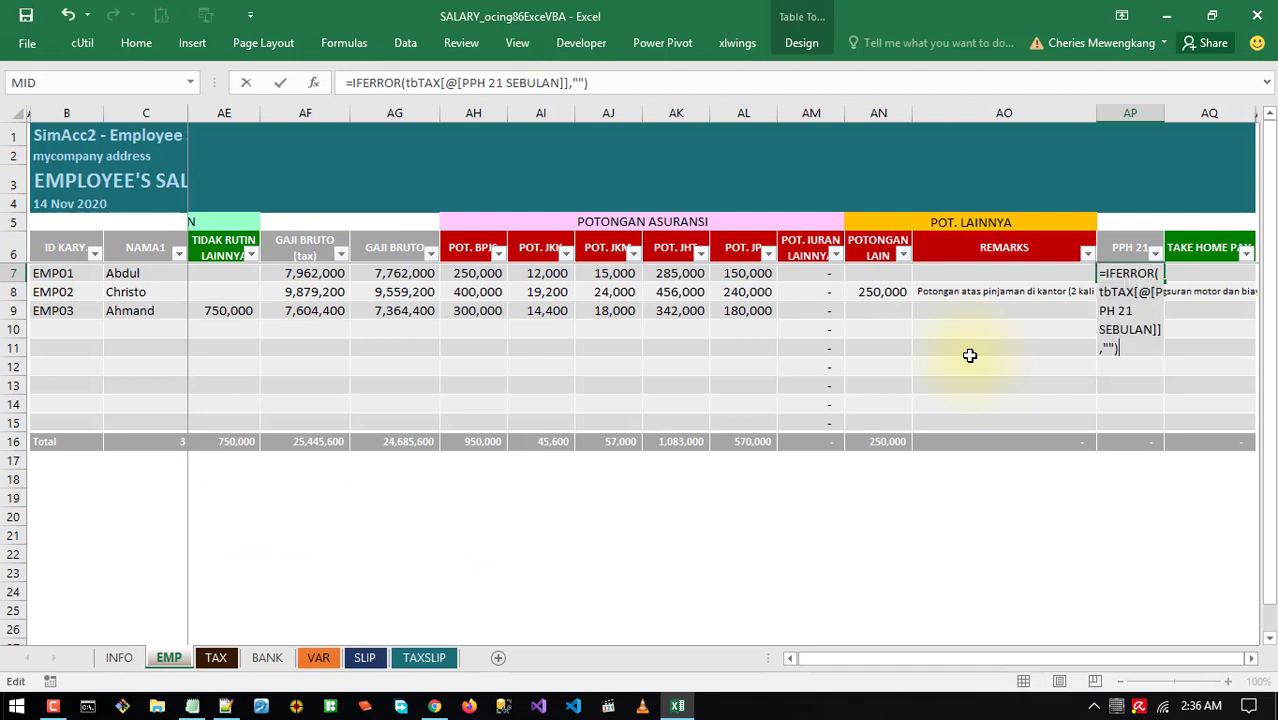
key(Return)
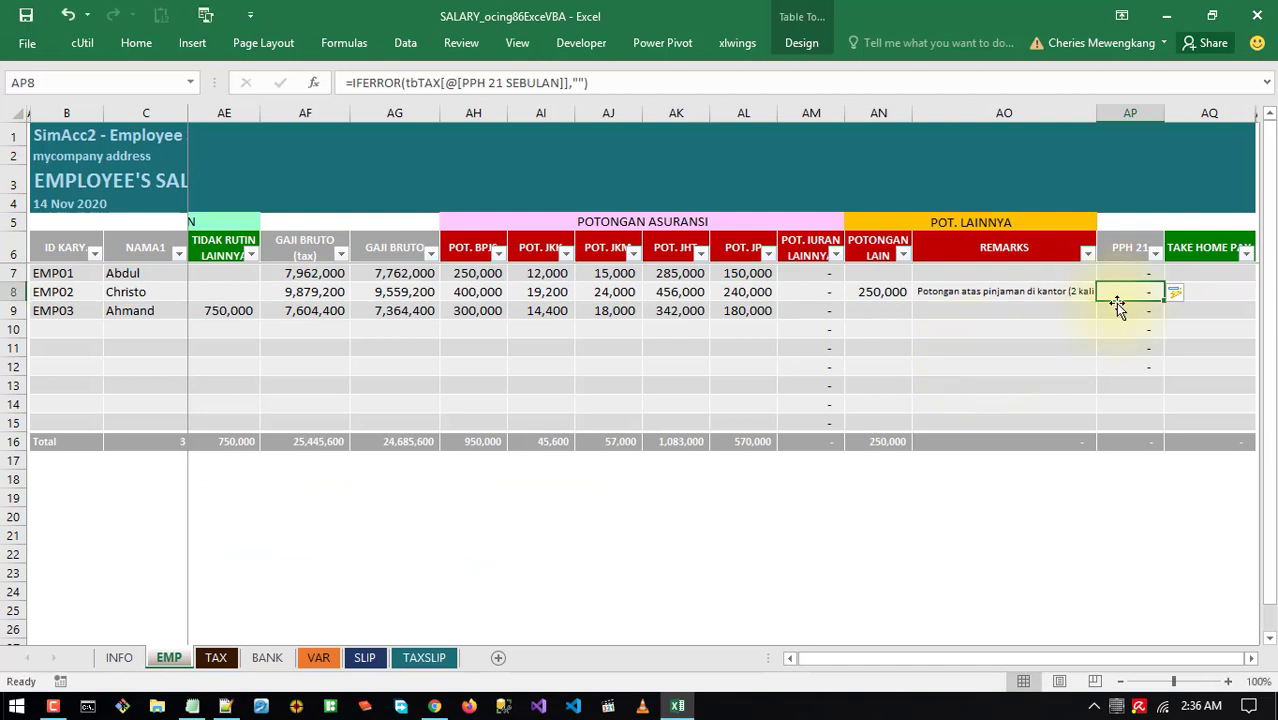
Glance at the TAX sheet, then return to EMP's first TAKE HOME PAY cell.
click(213, 657)
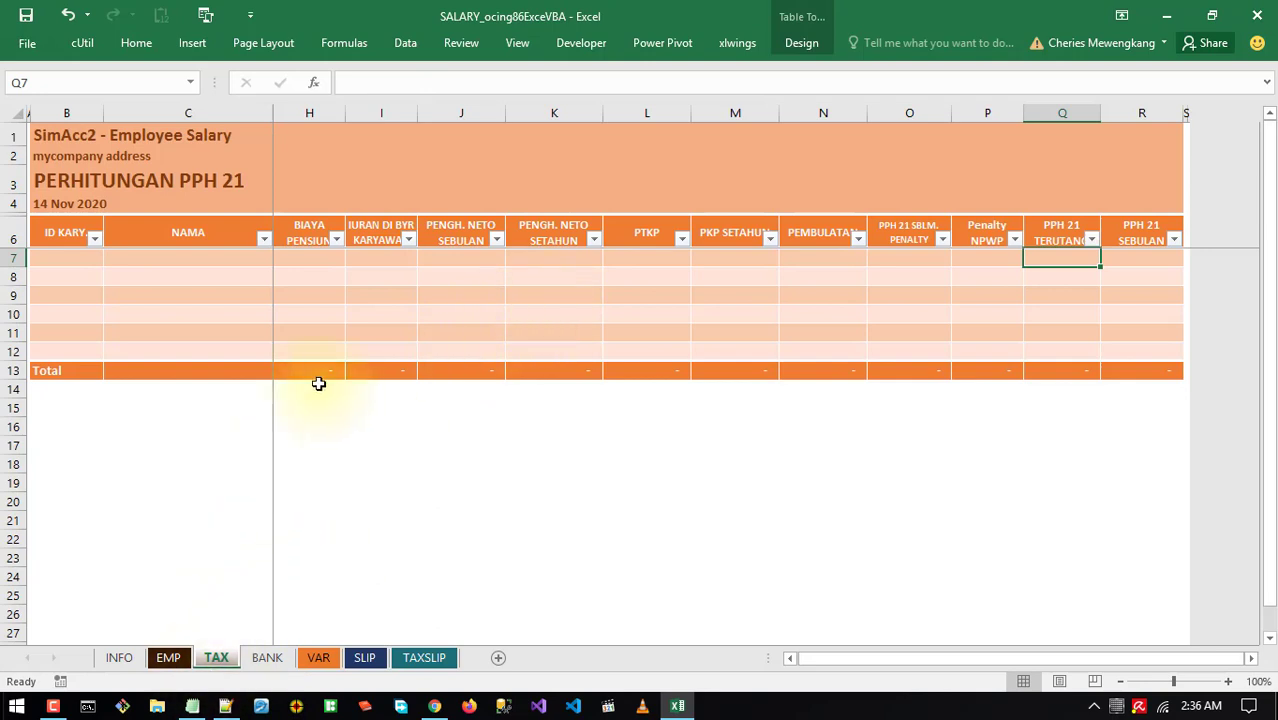
click(362, 298)
click(168, 657)
click(1092, 292)
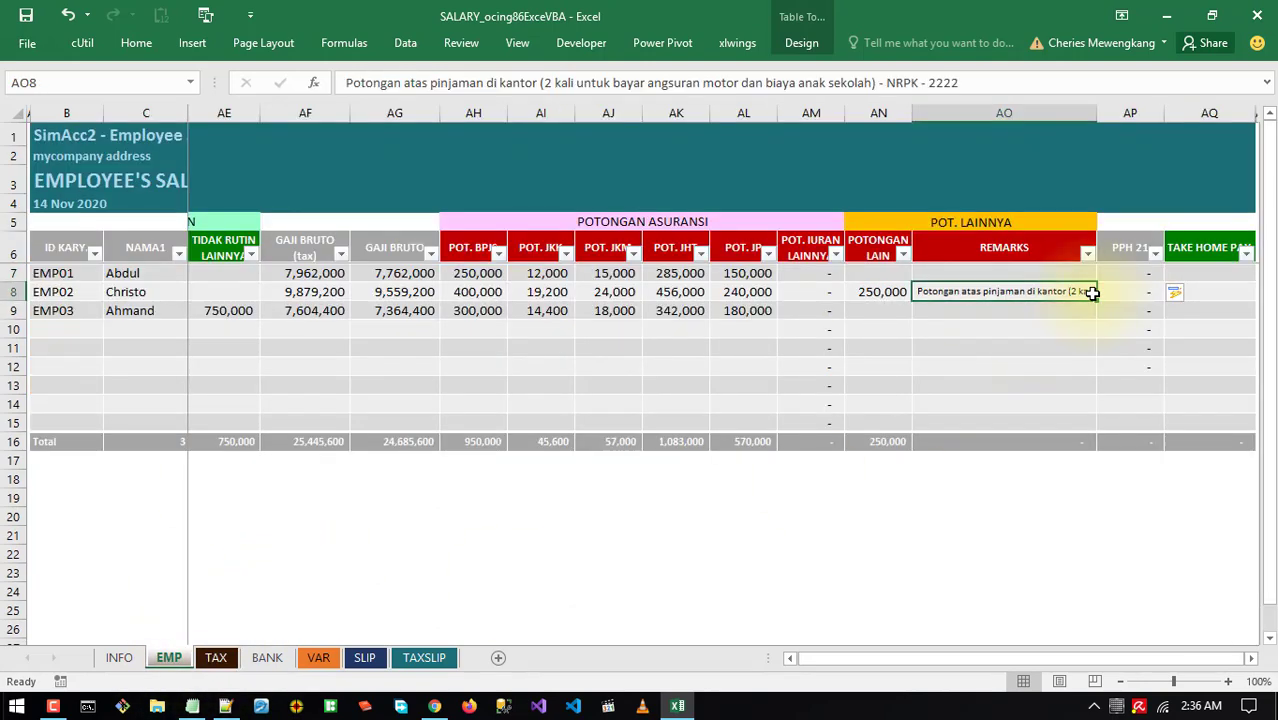
key(Right)
key(Right)
key(Right)
key(Up)
Select the TAKE HOME PAY formula in the Notepad++ formula notes.
key(Left)
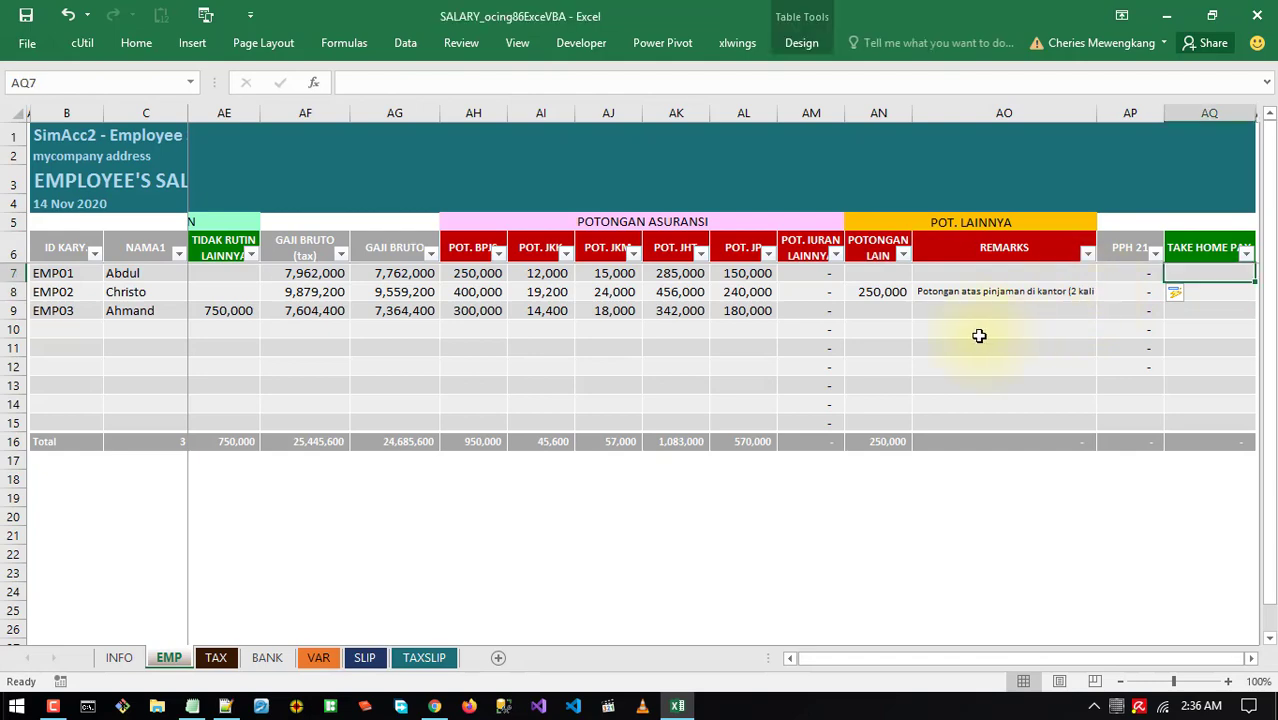
key(alt+Tab)
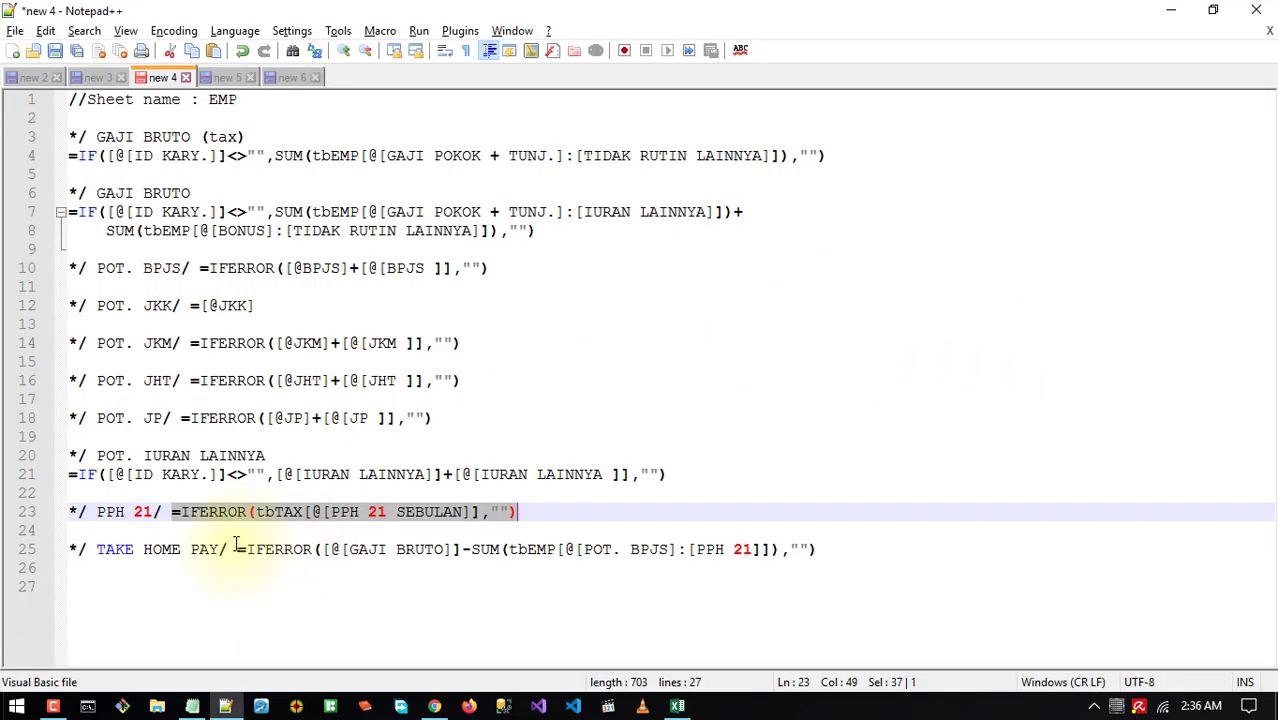
click(238, 549)
key(shift+End)
key(ctrl+c)
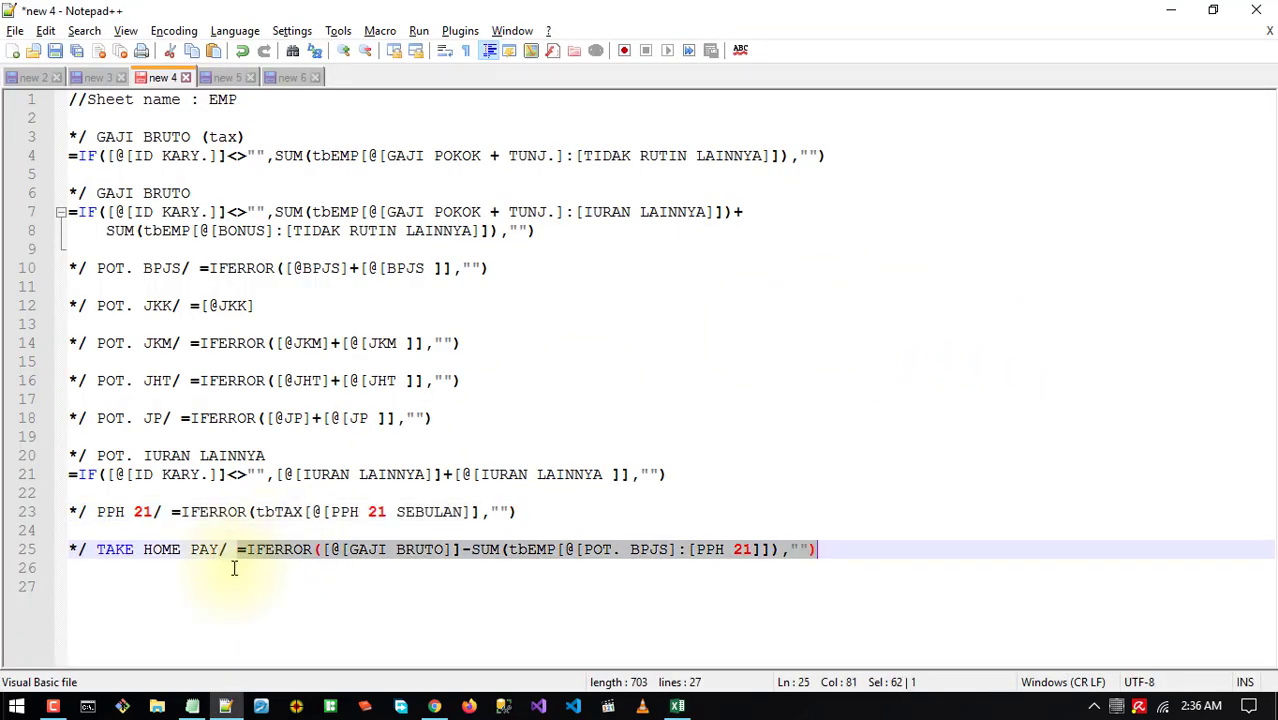
key(alt+Tab)
Paste the TAKE HOME PAY formula into AQ7, giving 7,050,000, 8,170,000 and 6,510,000.
click(1208, 250)
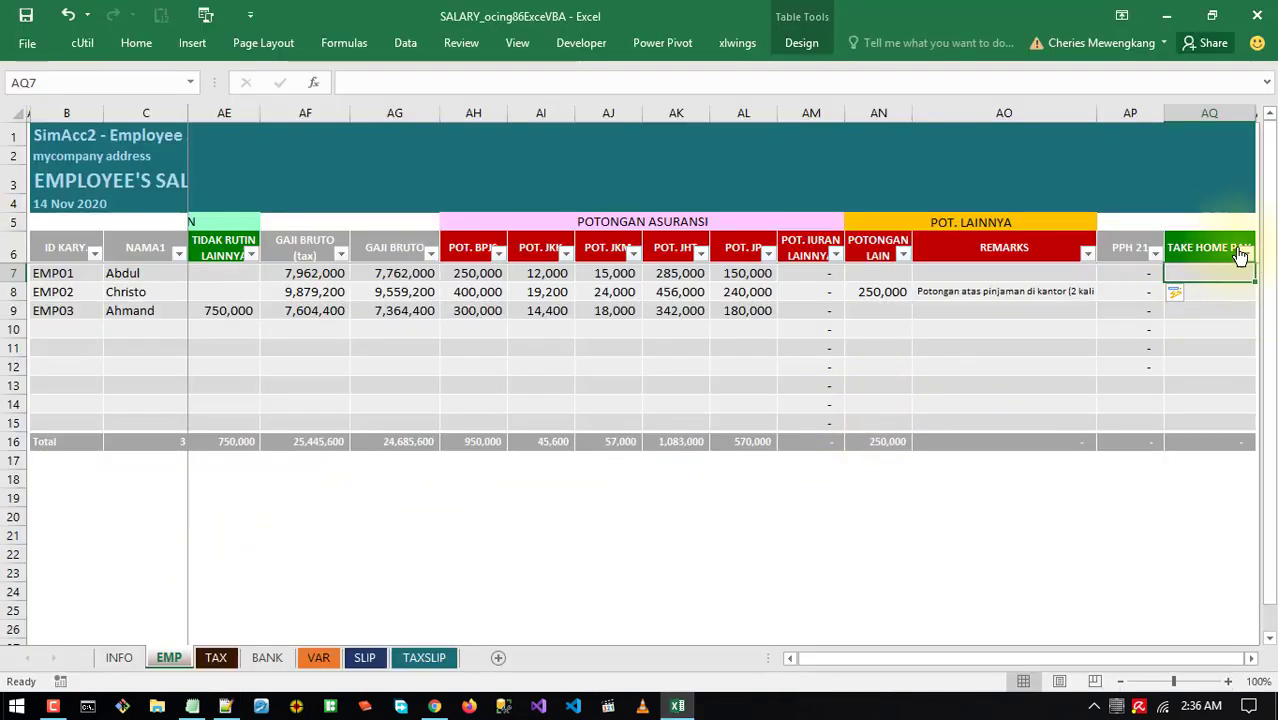
click(1203, 276)
click(374, 85)
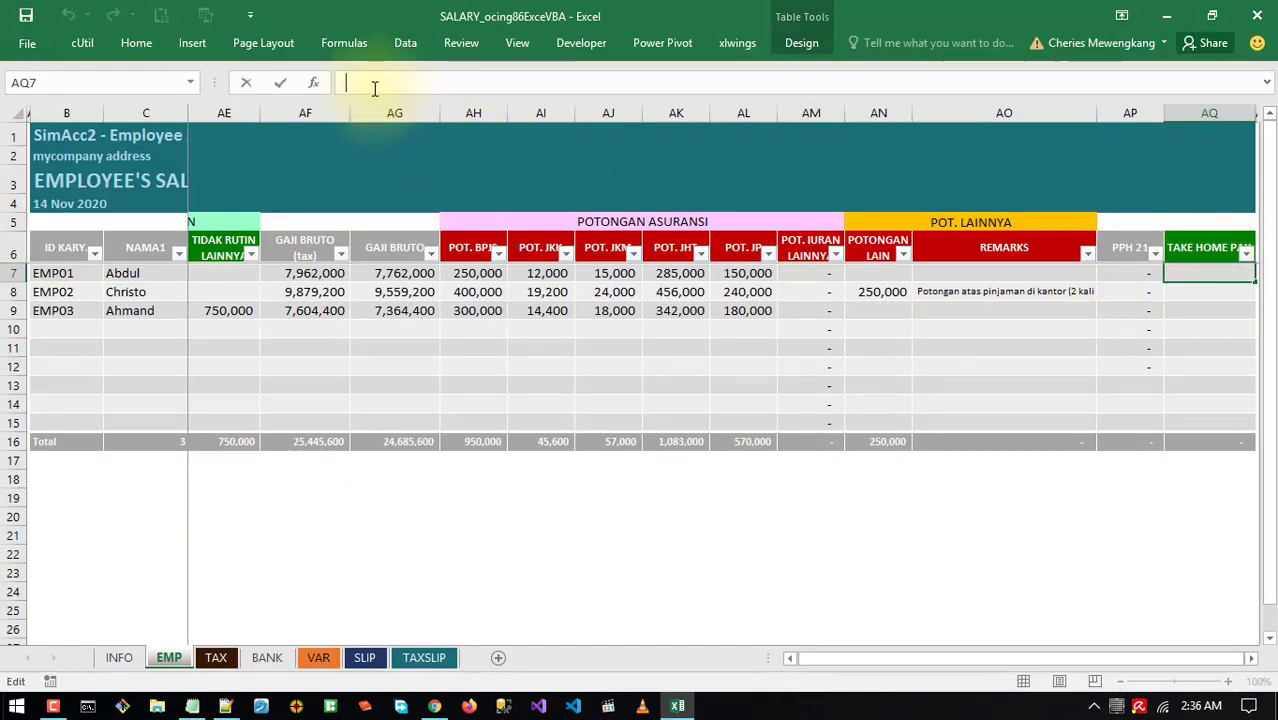
key(ctrl+v)
key(Return)
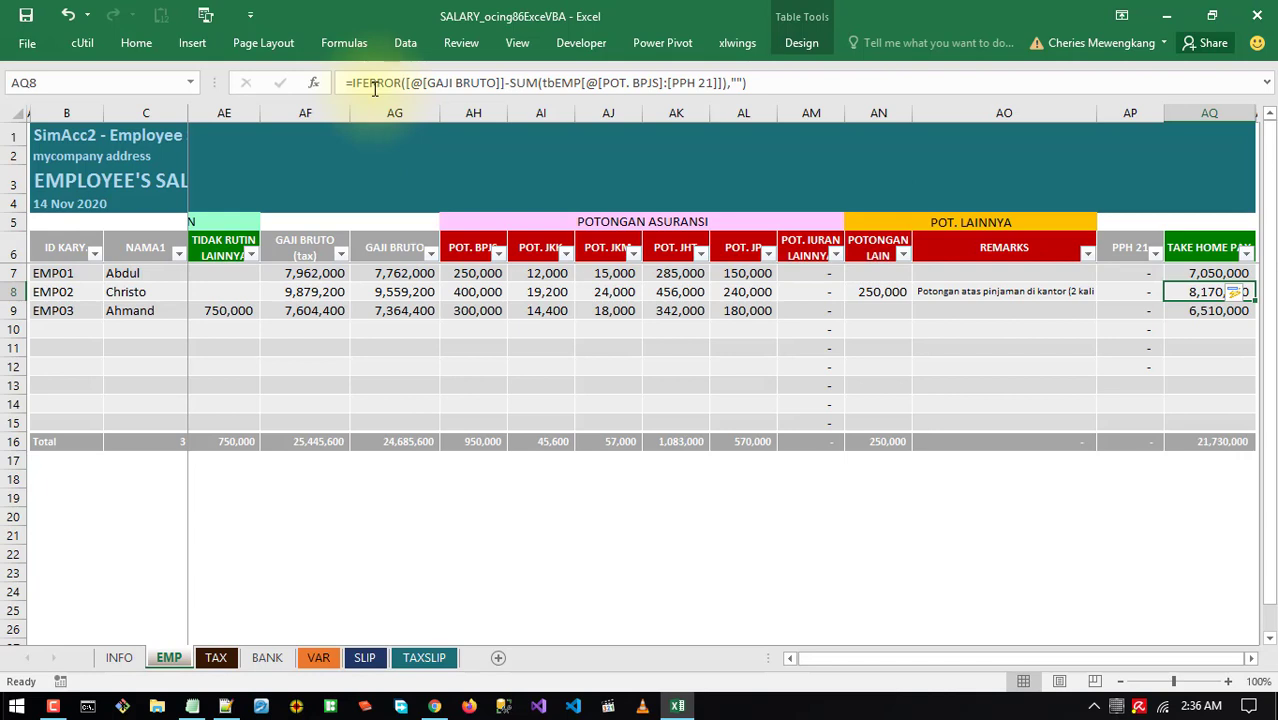
Review the filled rows, including the AF9 gross salary formula and row 13's columns.
key(Down)
key(Down)
key(Down)
click(936, 329)
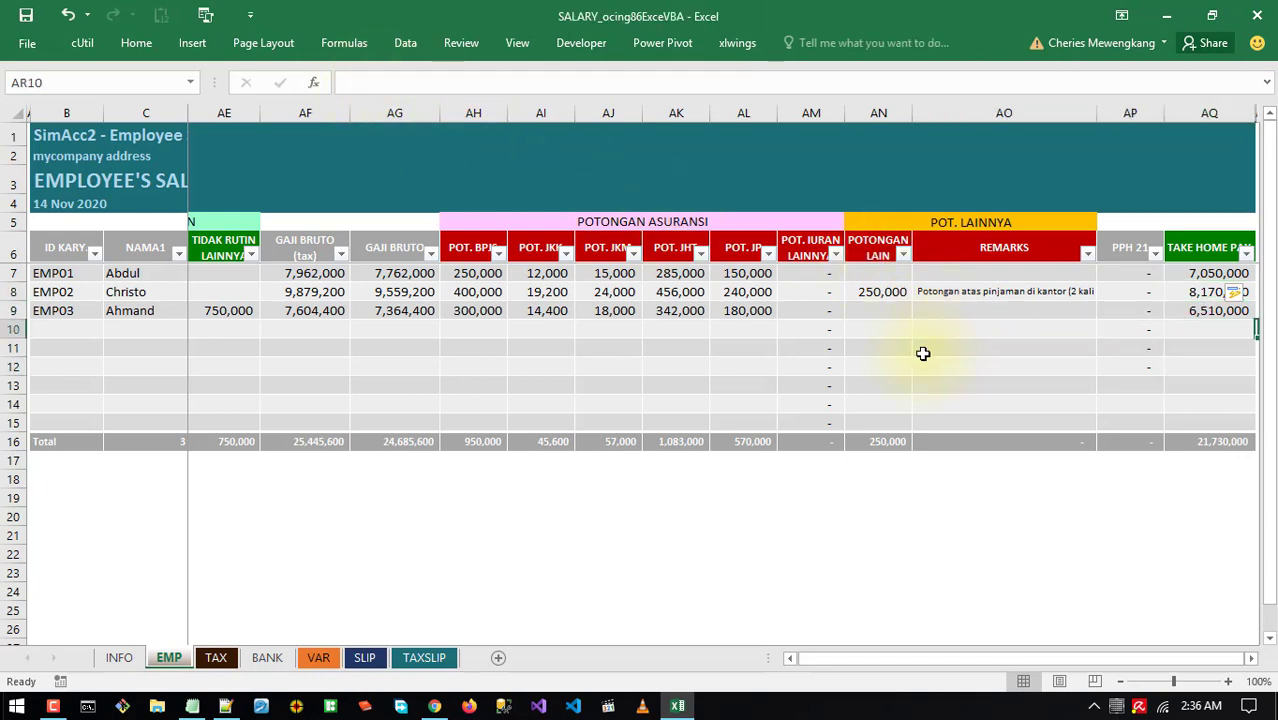
click(968, 371)
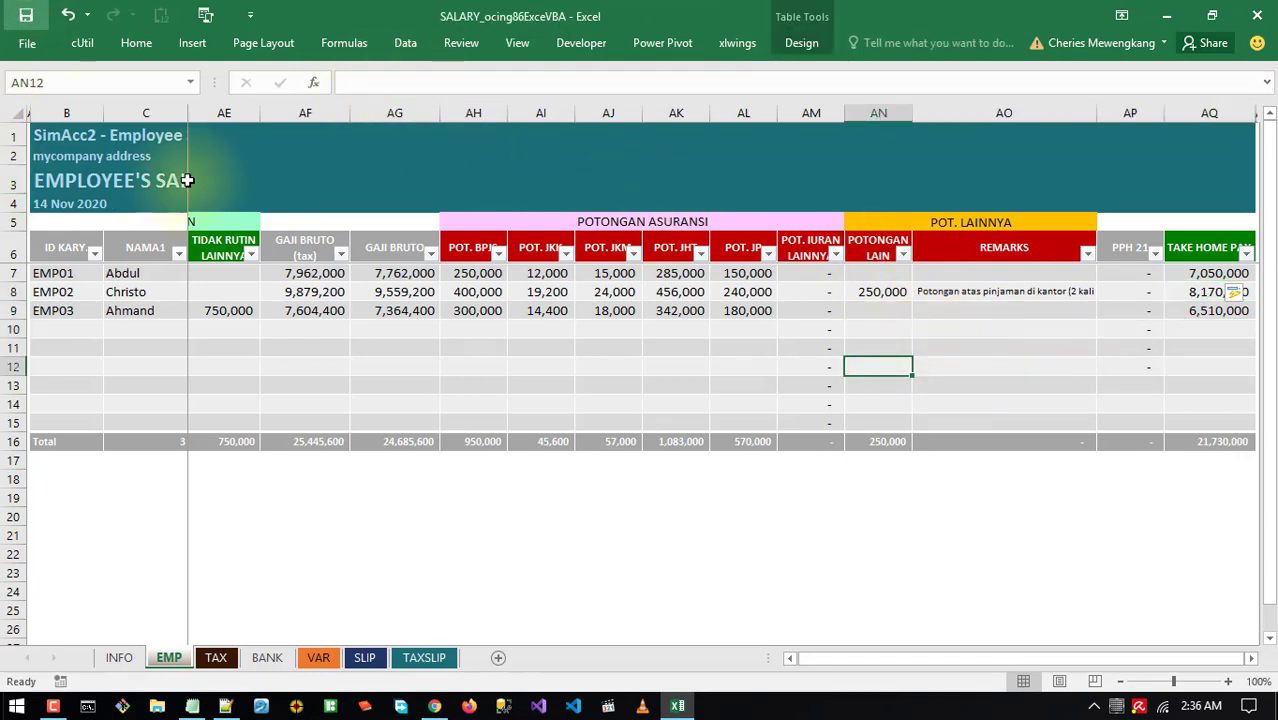
click(298, 312)
key(Left)
key(Left)
key(Left)
key(Left)
key(Left)
key(Left)
key(Left)
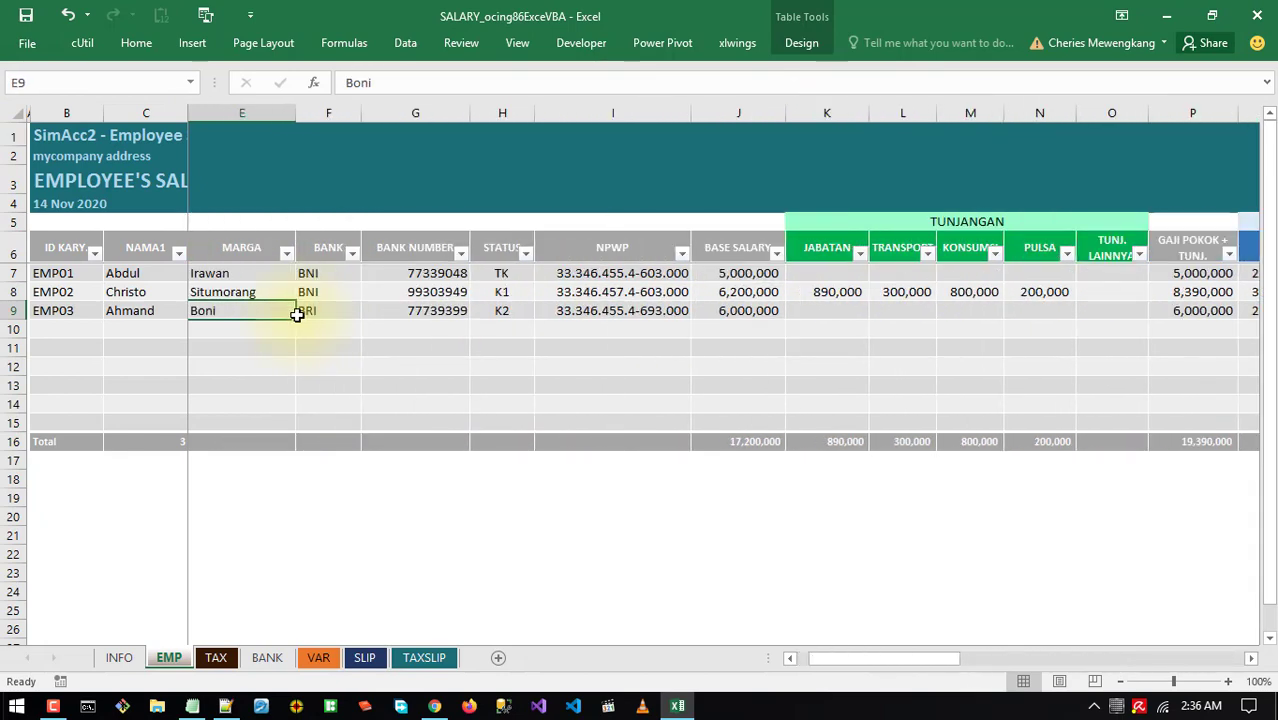
key(Left)
key(Left)
key(Left)
key(Right)
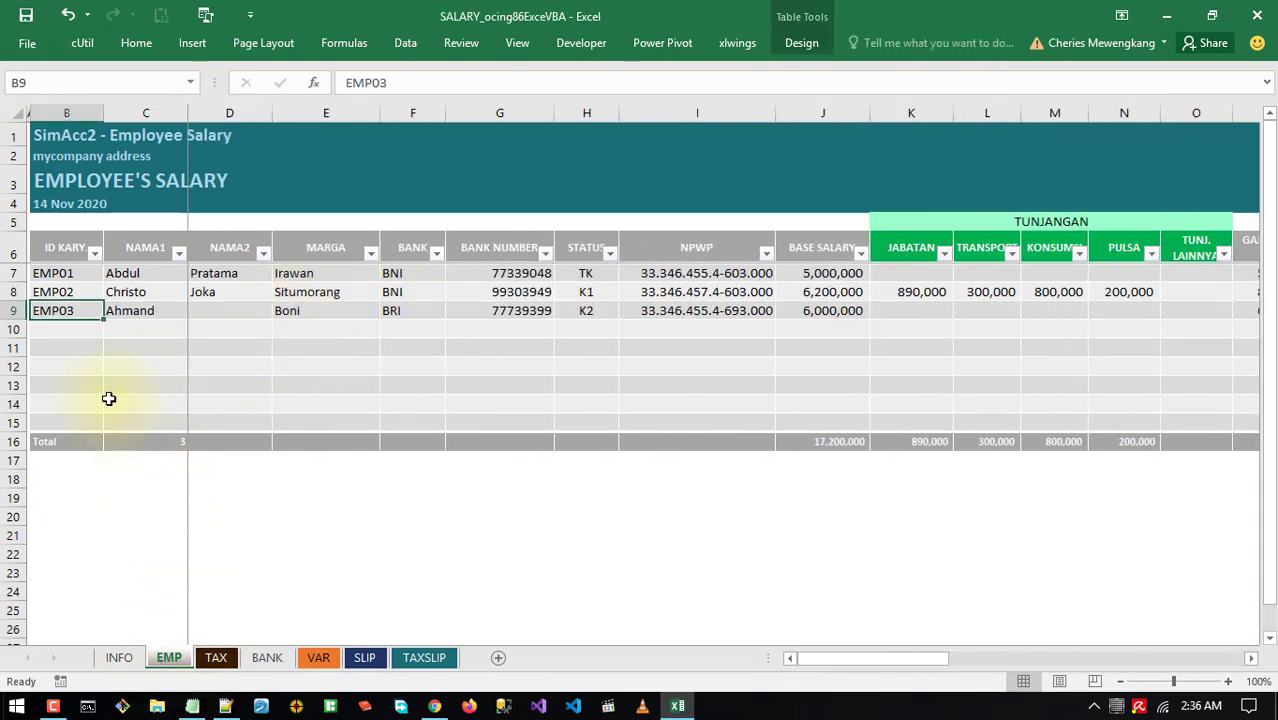
click(229, 385)
key(Right)
key(Right)
key(Right)
key(Right)
key(Right)
key(Right)
key(Right)
key(Right)
key(Right)
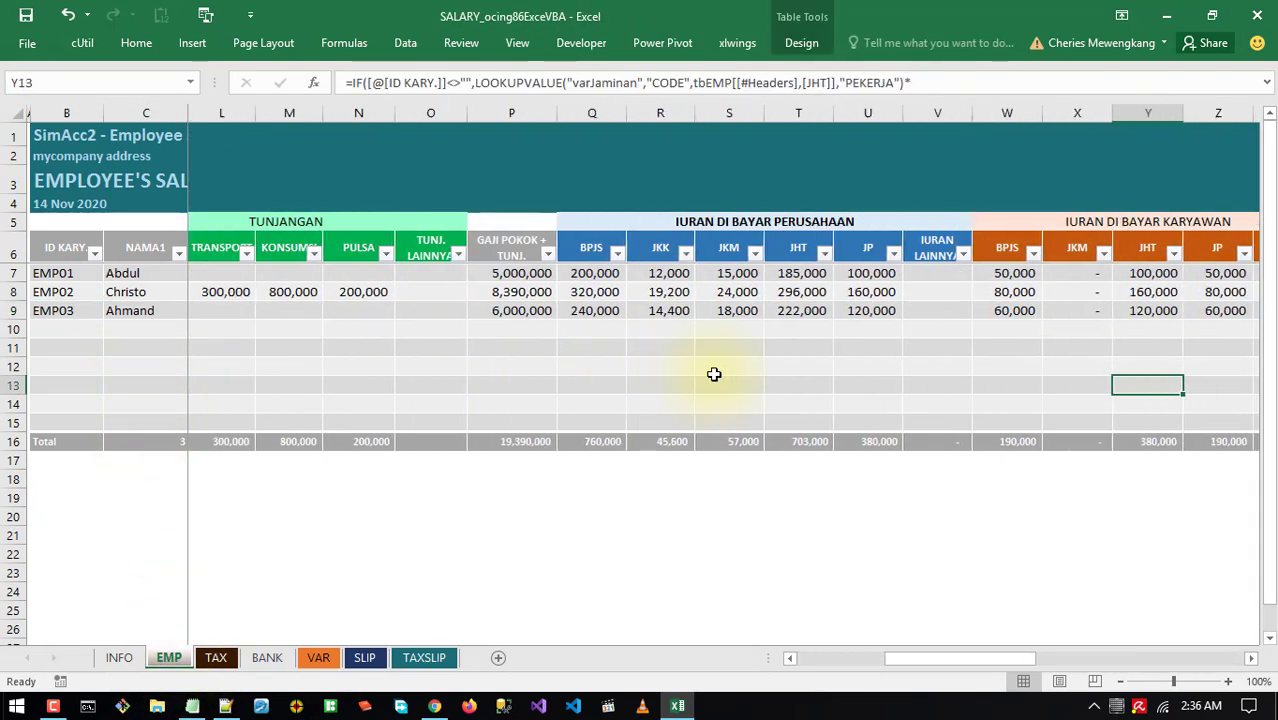
key(Right)
key(Right)
key(Right)
key(Right)
key(Right)
key(Right)
key(Right)
key(Right)
key(Right)
key(Right)
key(Right)
key(Right)
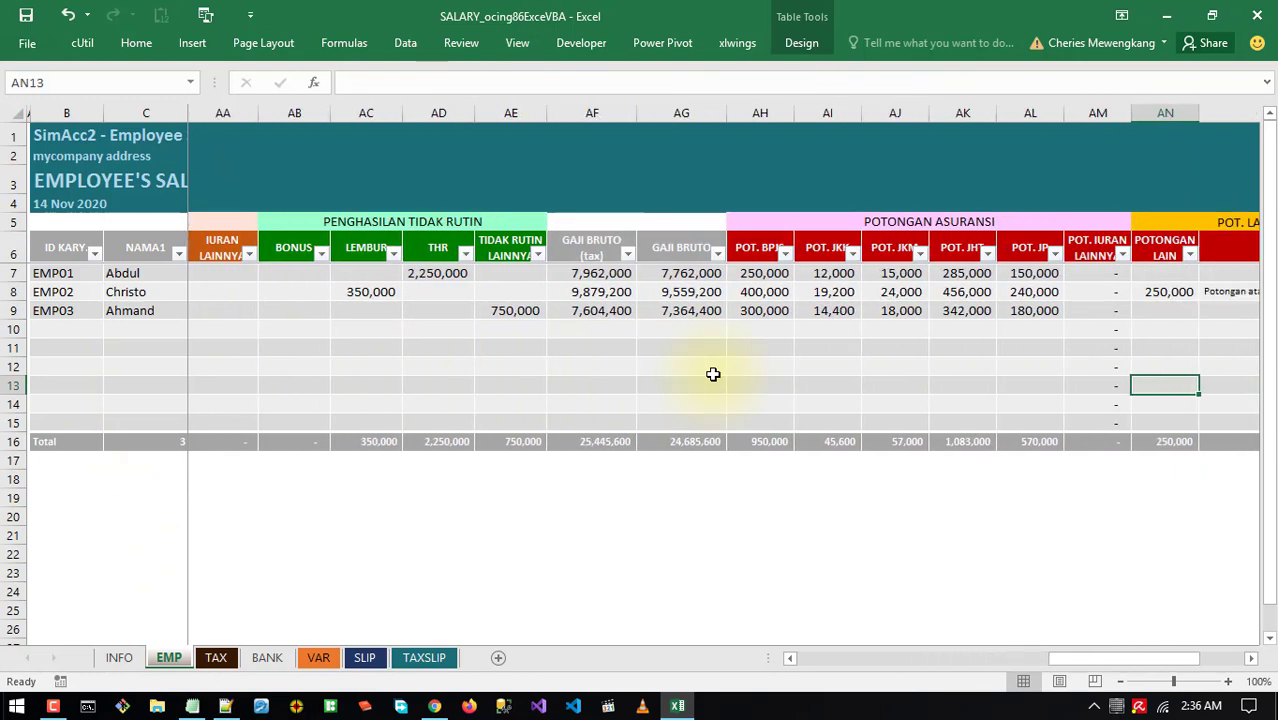
key(Right)
key(Right)
key(Right)
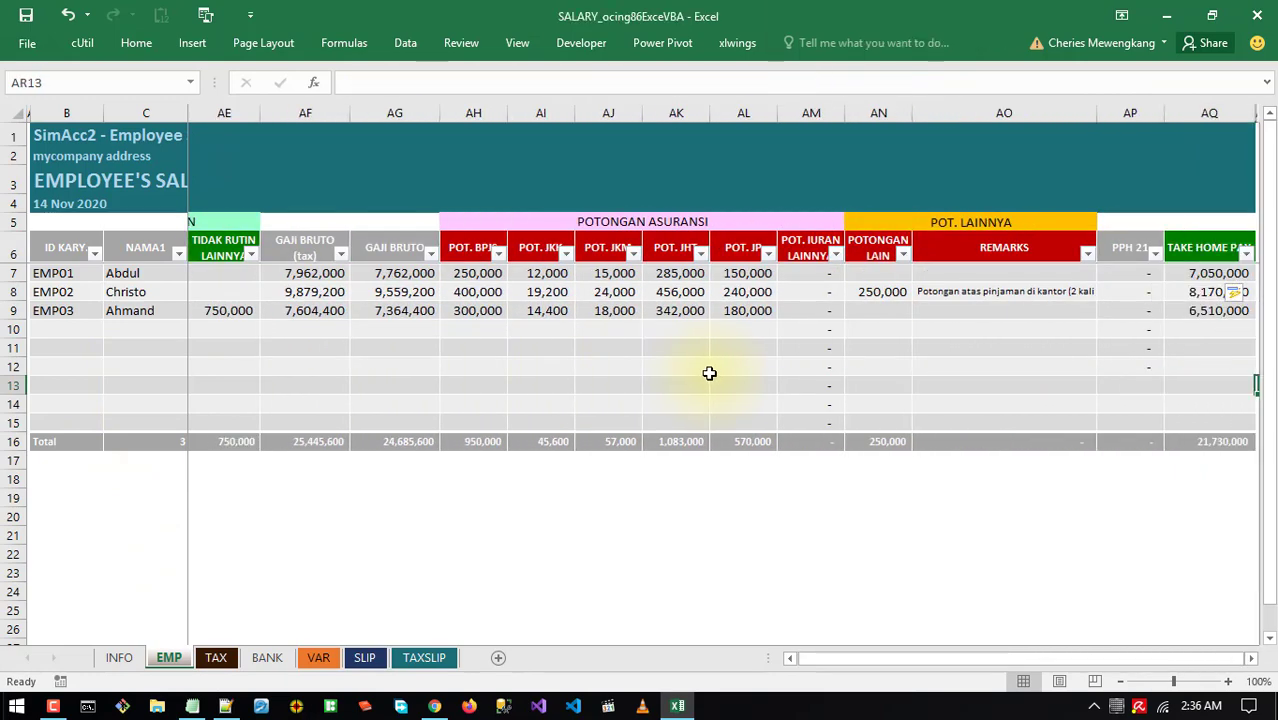
In TAX cell B7, enter a formula that references EMP01's ID KARY. cell on the EMP sheet.
click(216, 657)
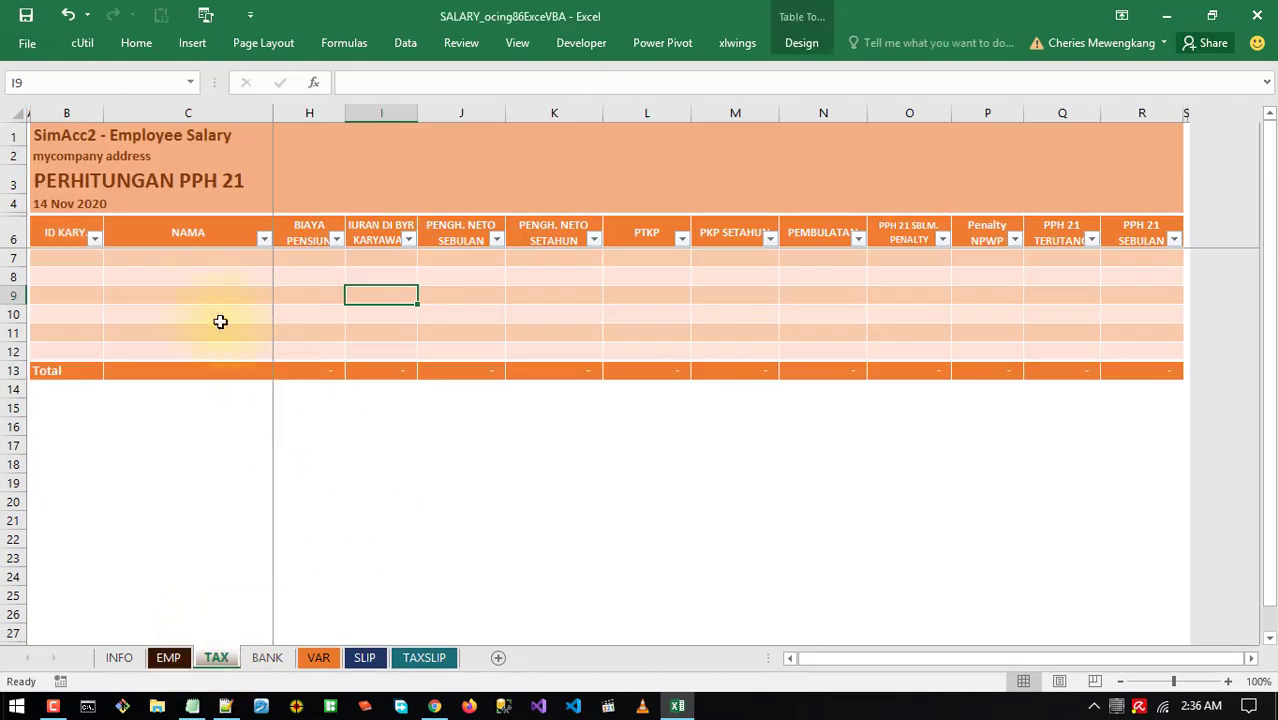
key(Up)
key(Up)
key(Up)
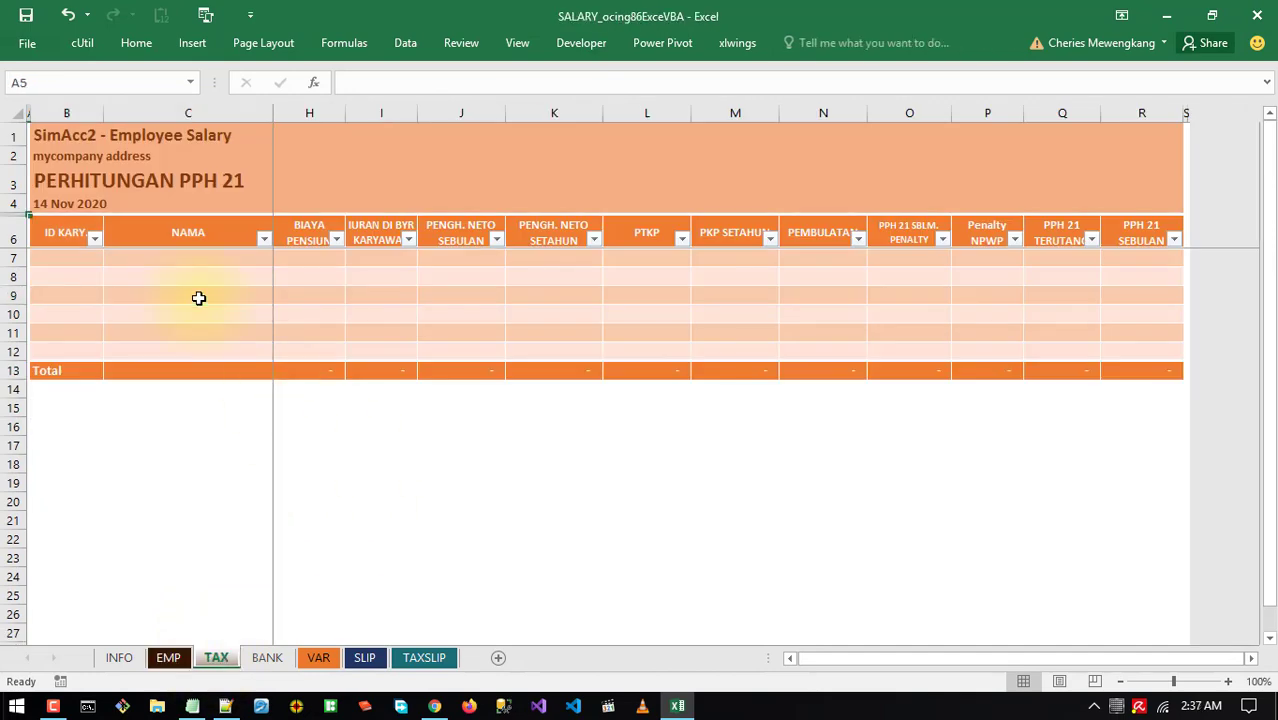
key(Down)
text(=)
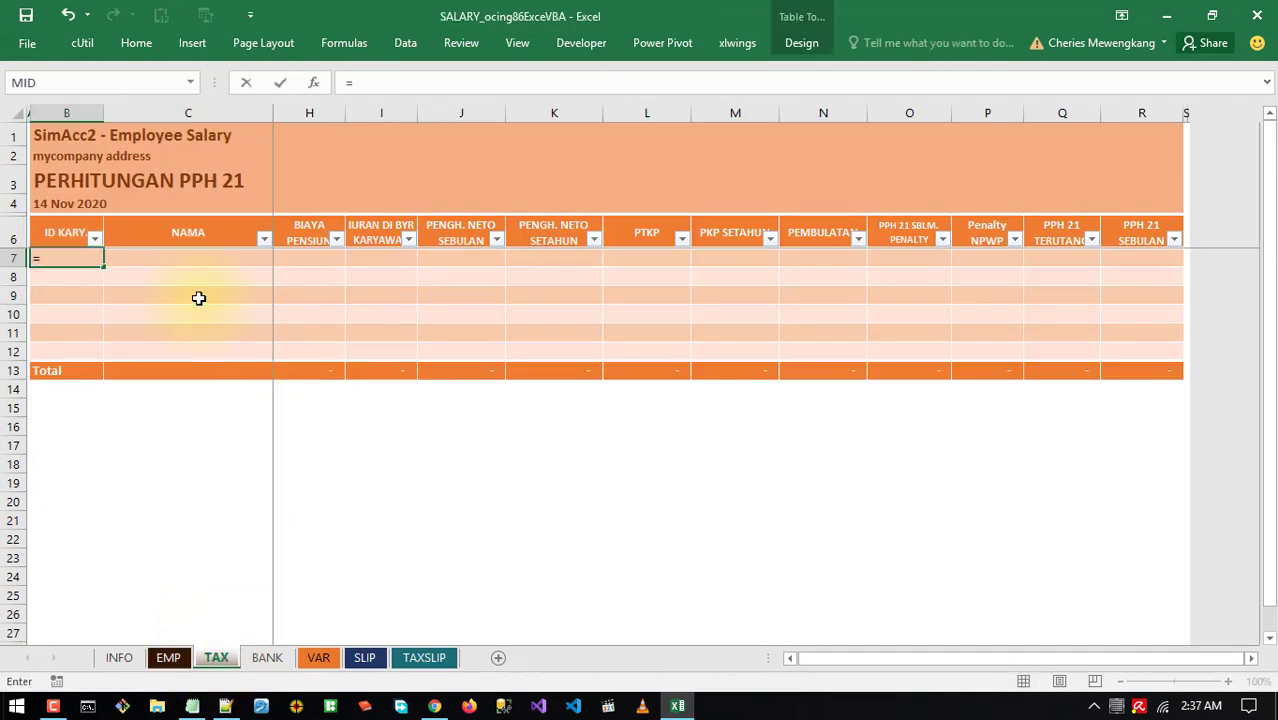
click(168, 657)
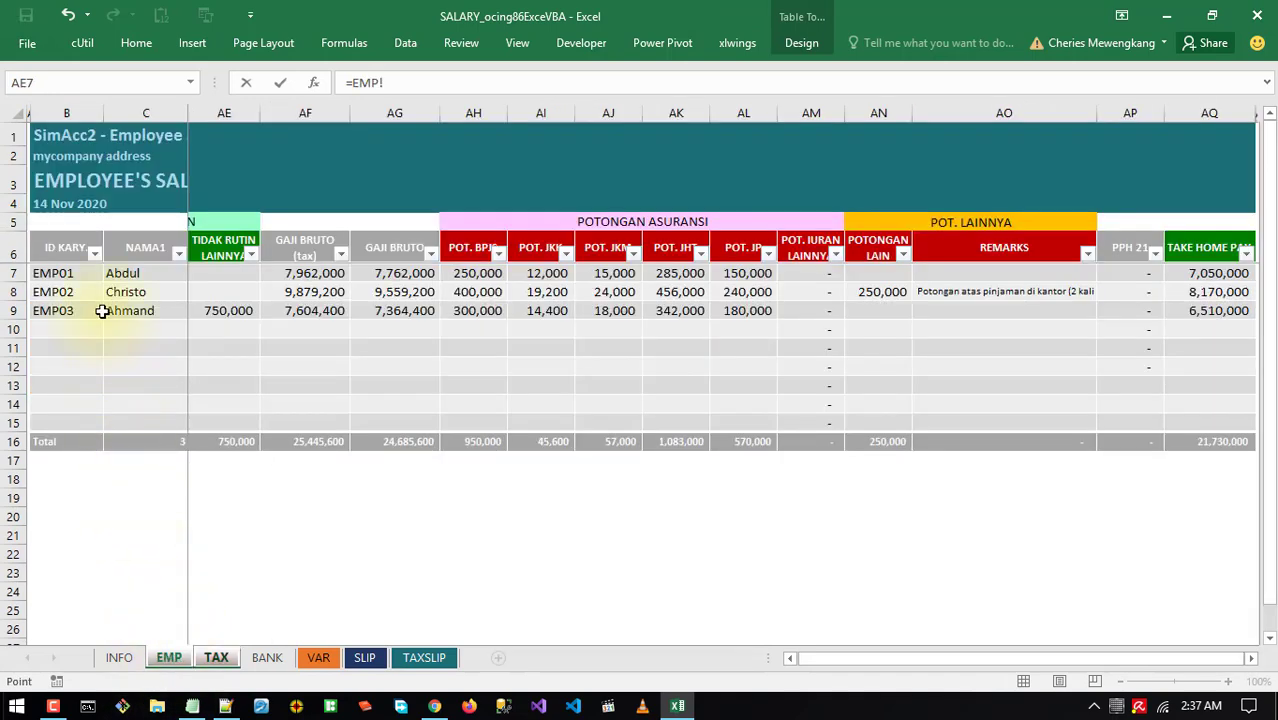
click(55, 273)
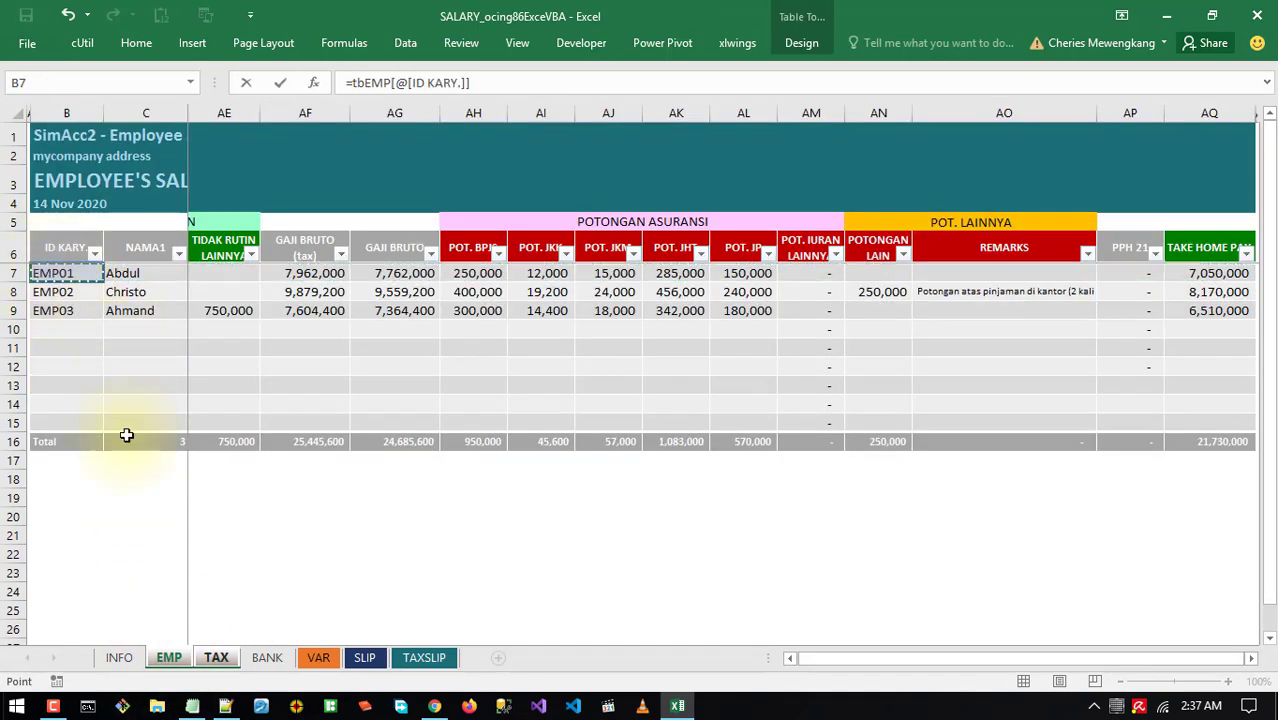
key(Return)
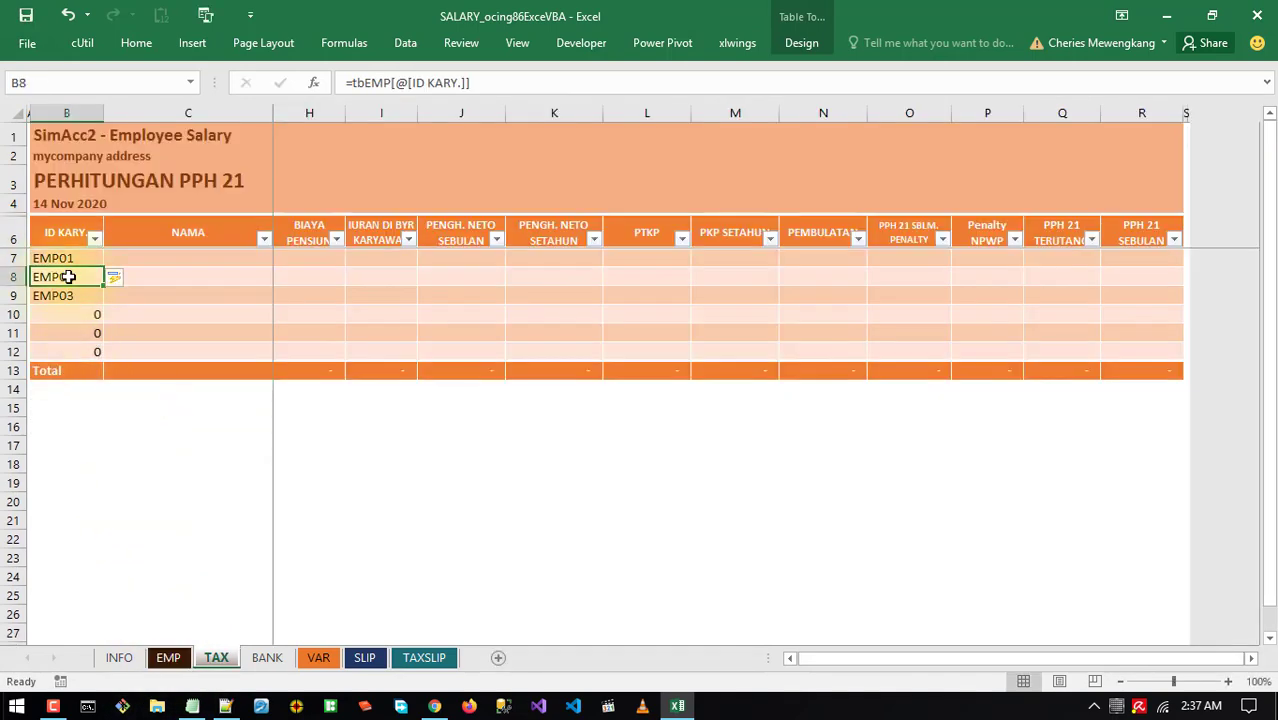
Check the ID KARY. formula, then start wrapping it in an IF( function.
click(68, 258)
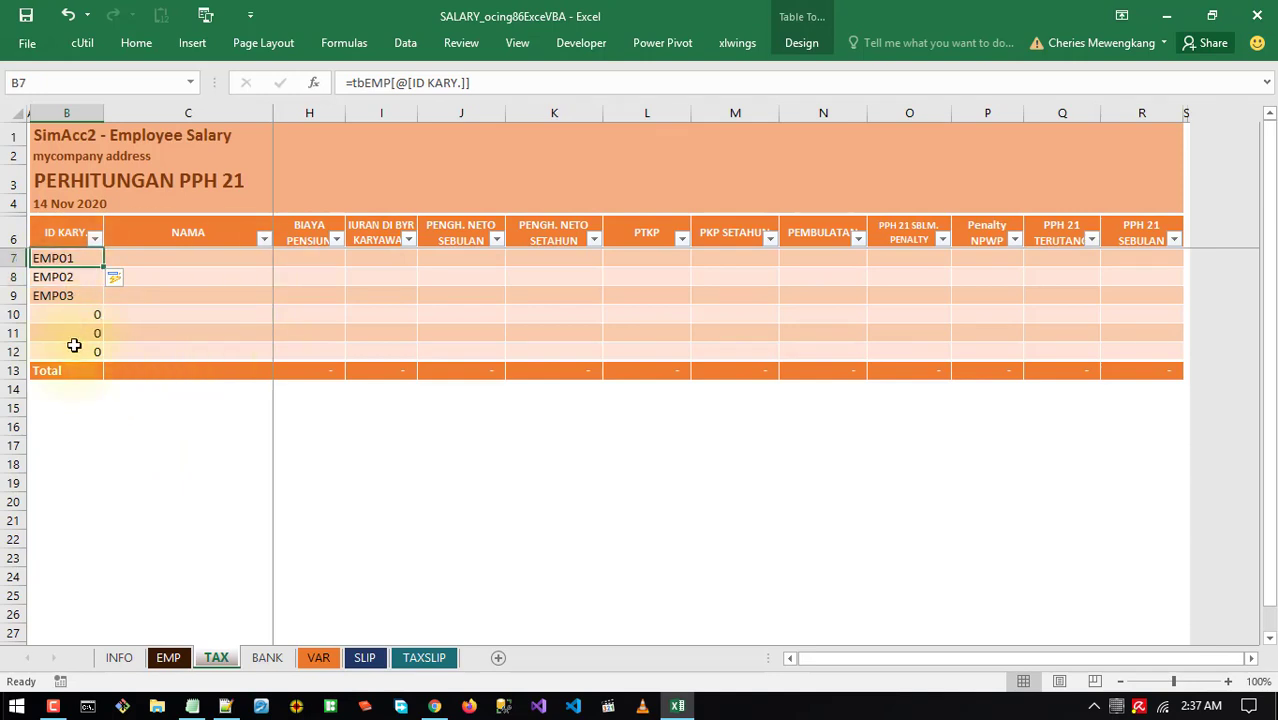
click(78, 321)
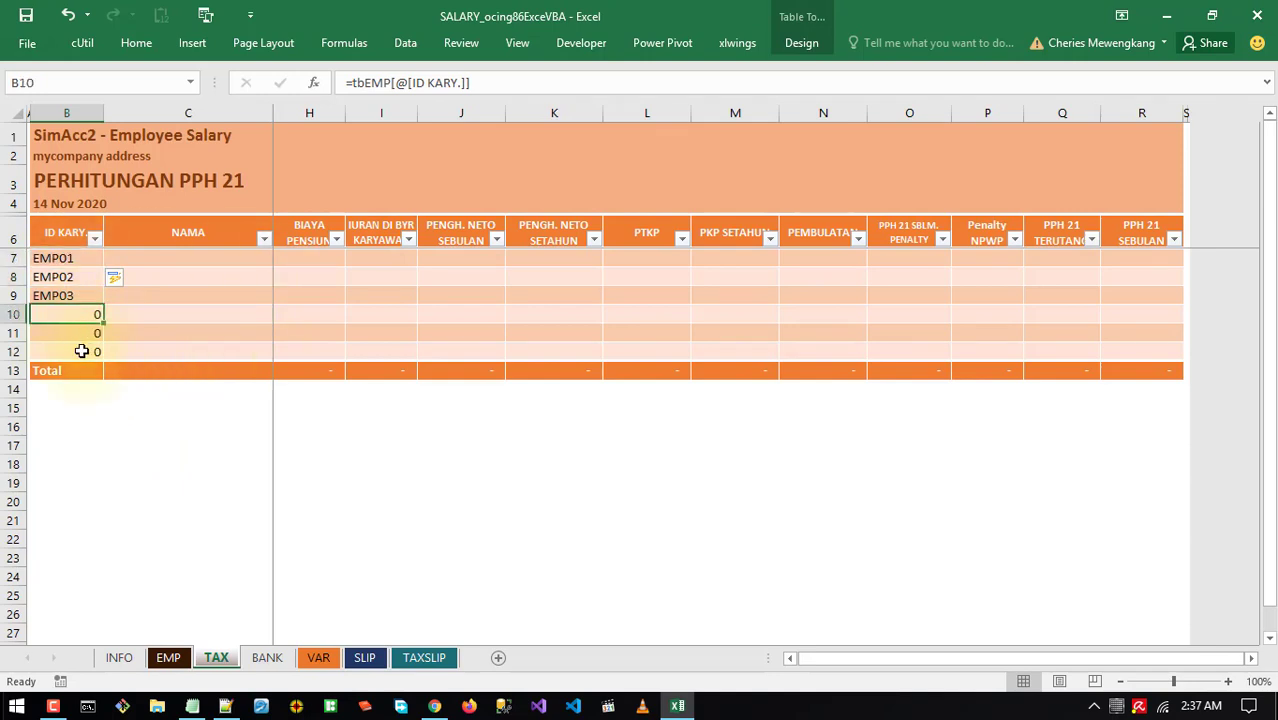
click(72, 258)
click(355, 84)
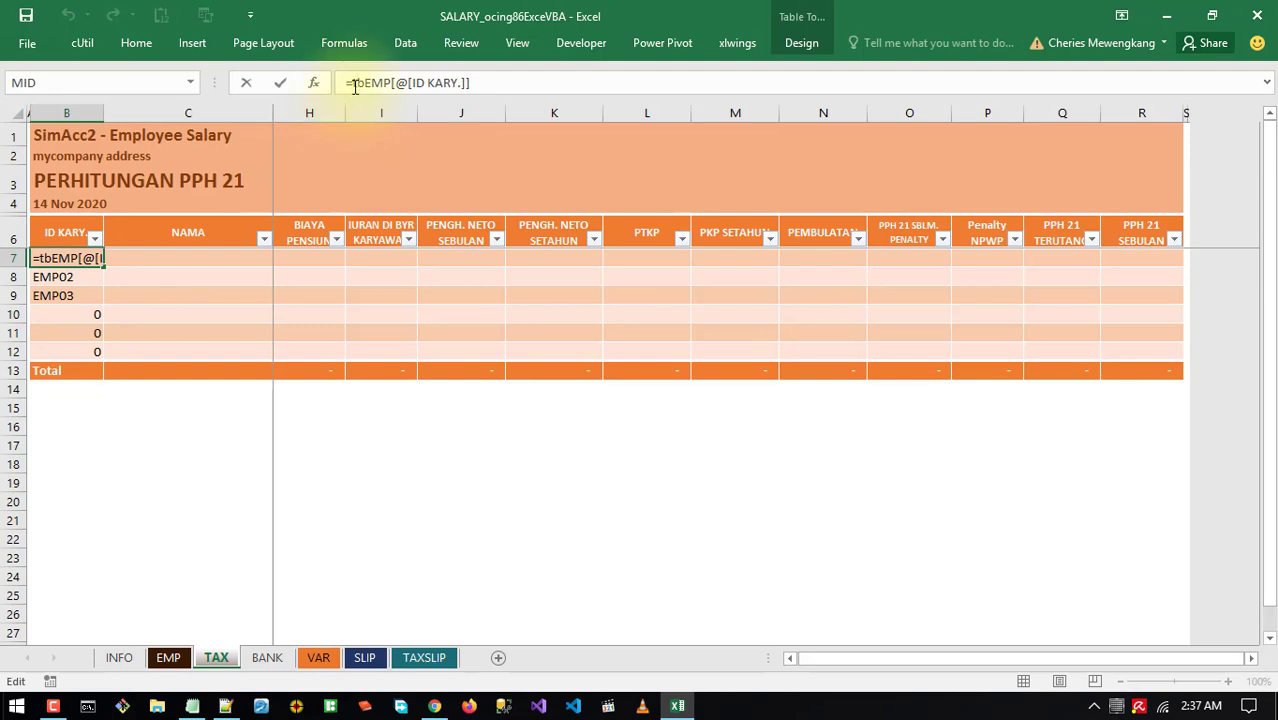
text(IF)
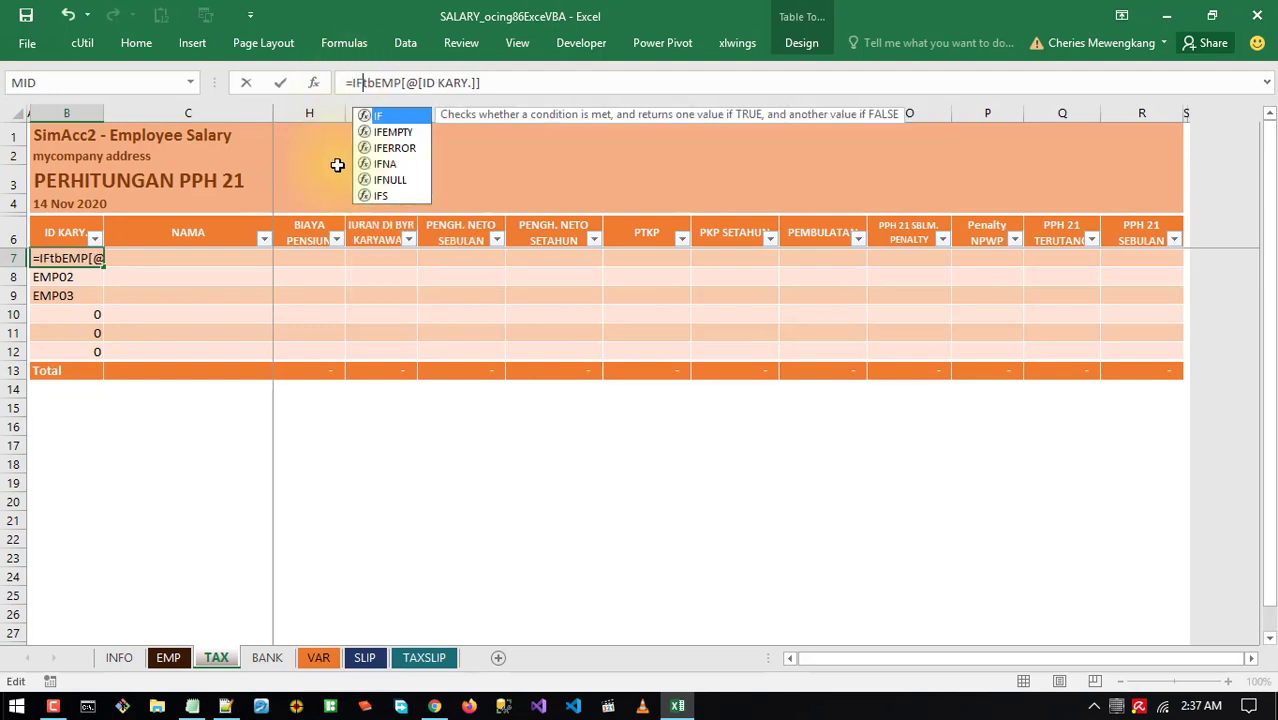
text(()
key(BackSpace)
text(()
Add tbEMP[@[ID KARY.]] as the IF's next argument and commit the formula.
key(End)
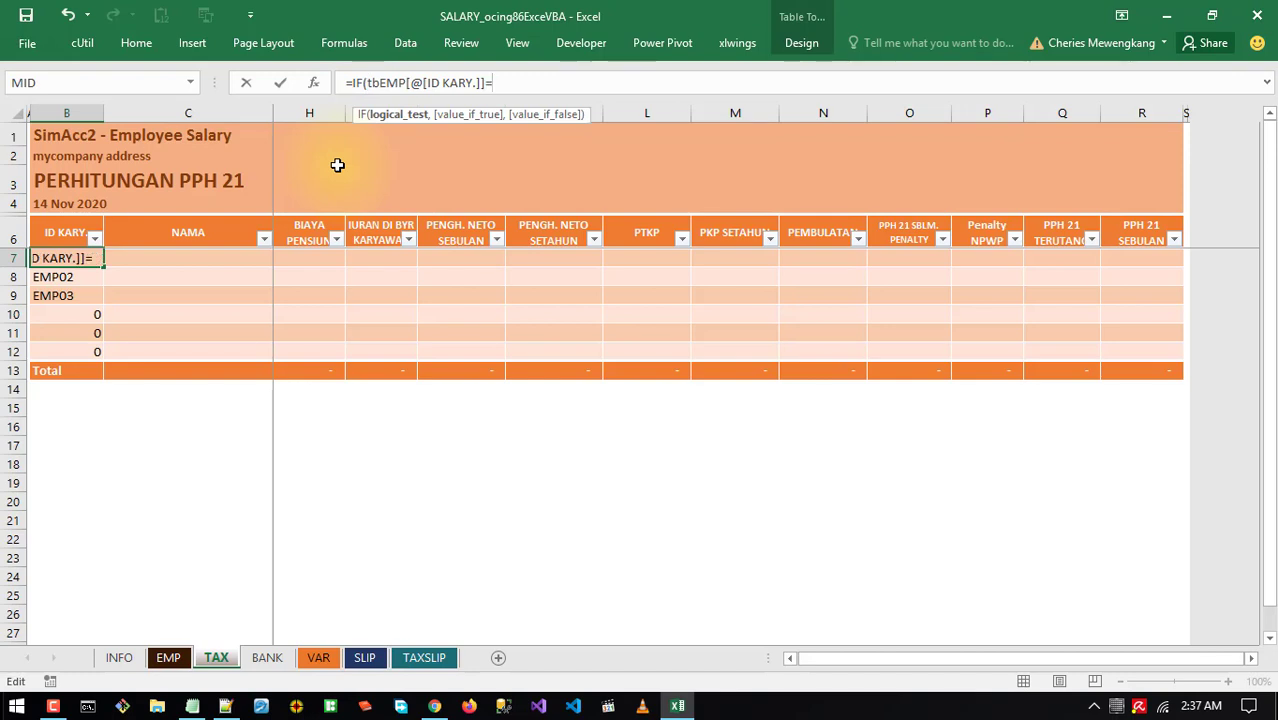
text(,)
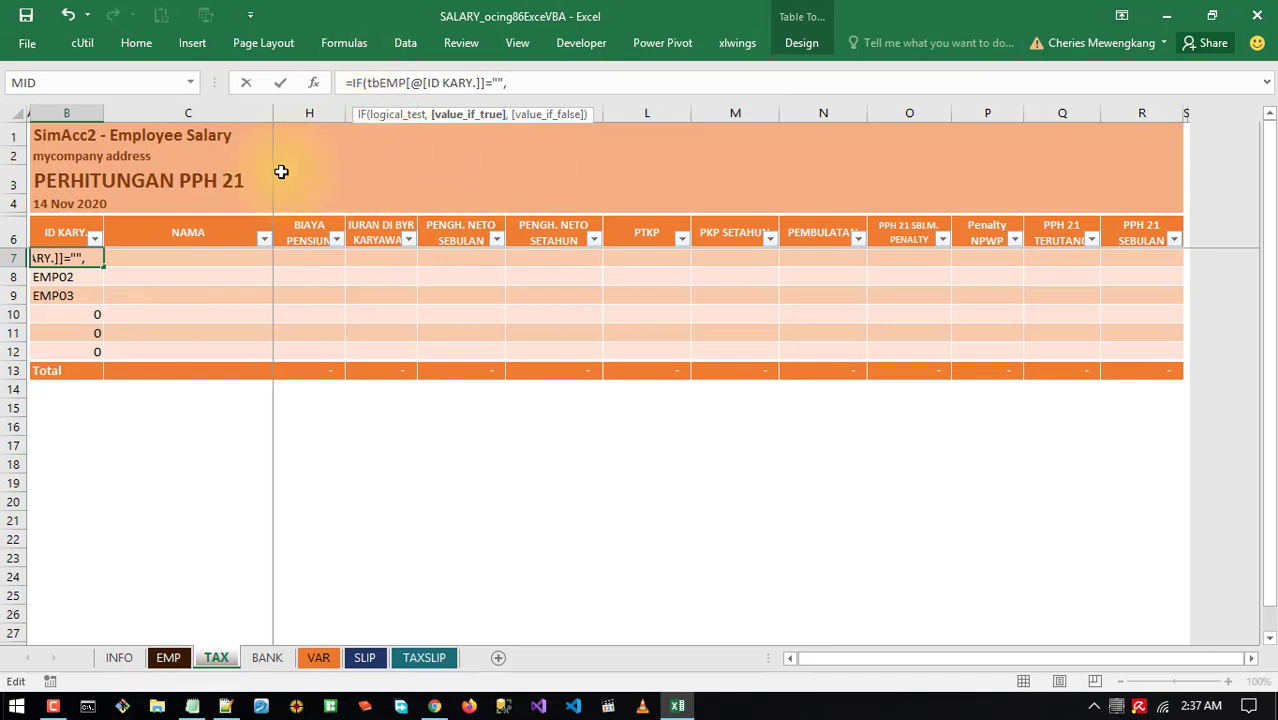
text(TB)
key(Down)
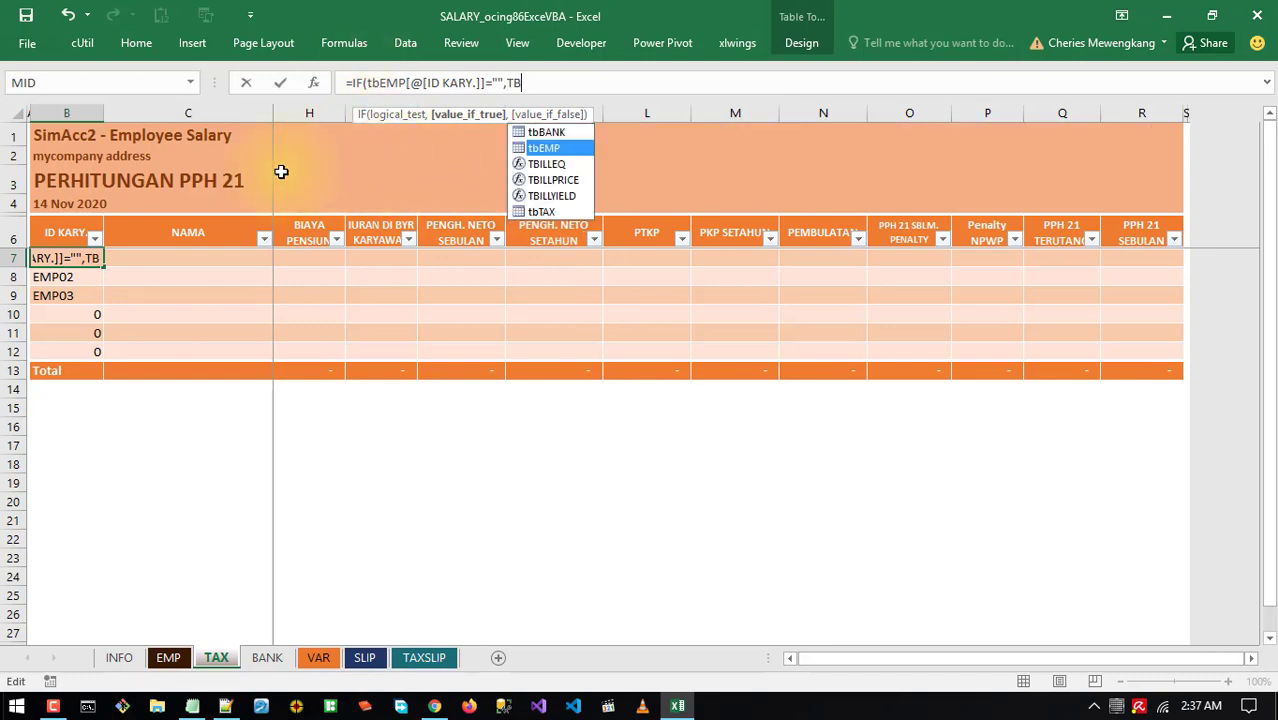
key(Tab)
text([@)
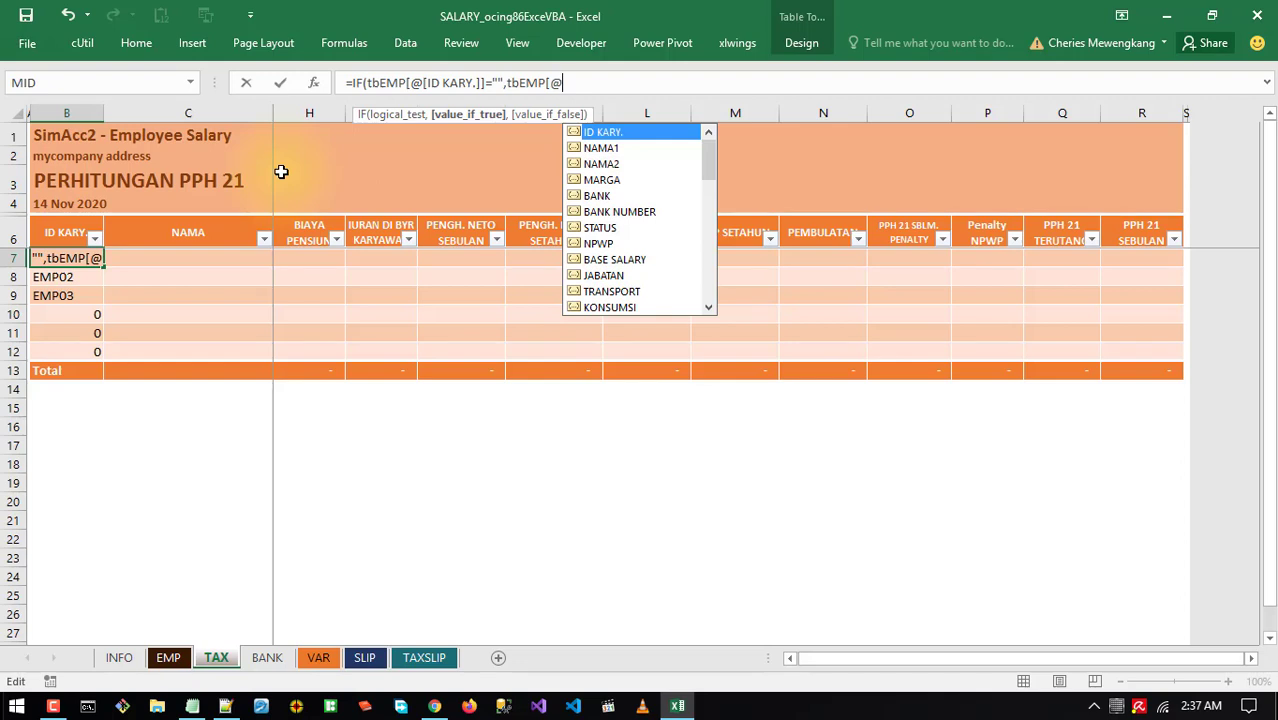
text([I)
key(Tab)
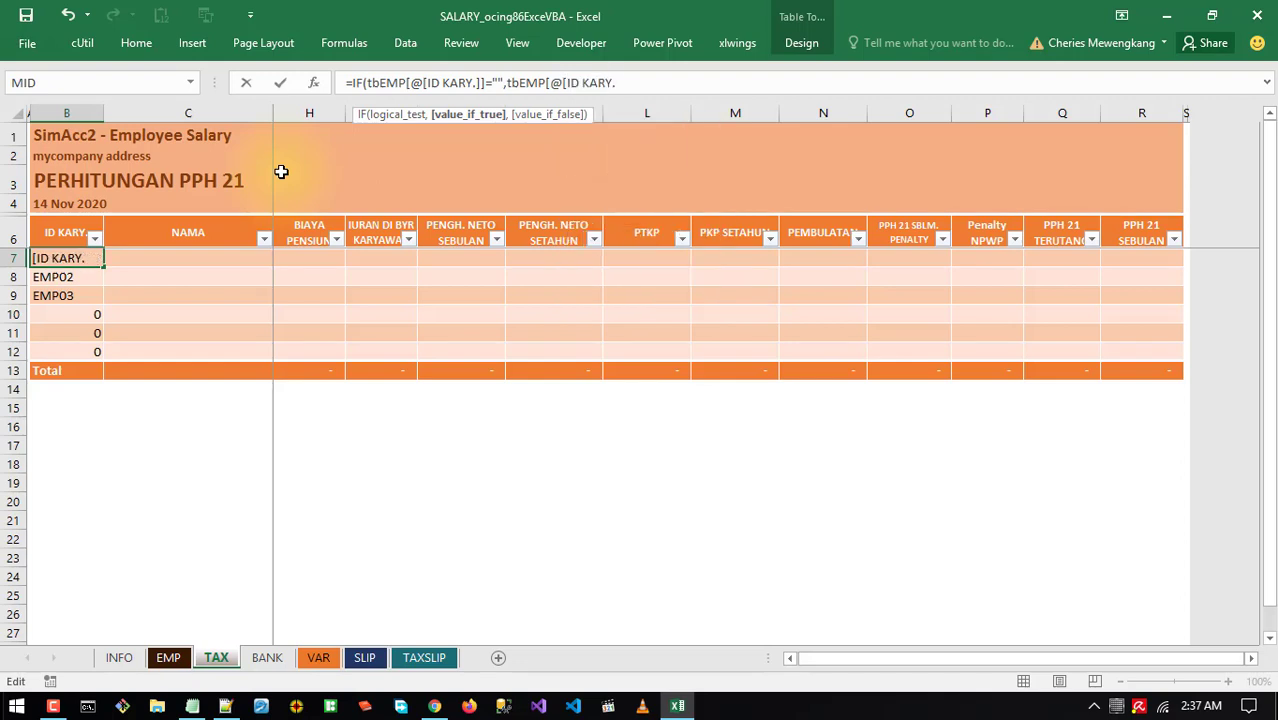
key(Return)
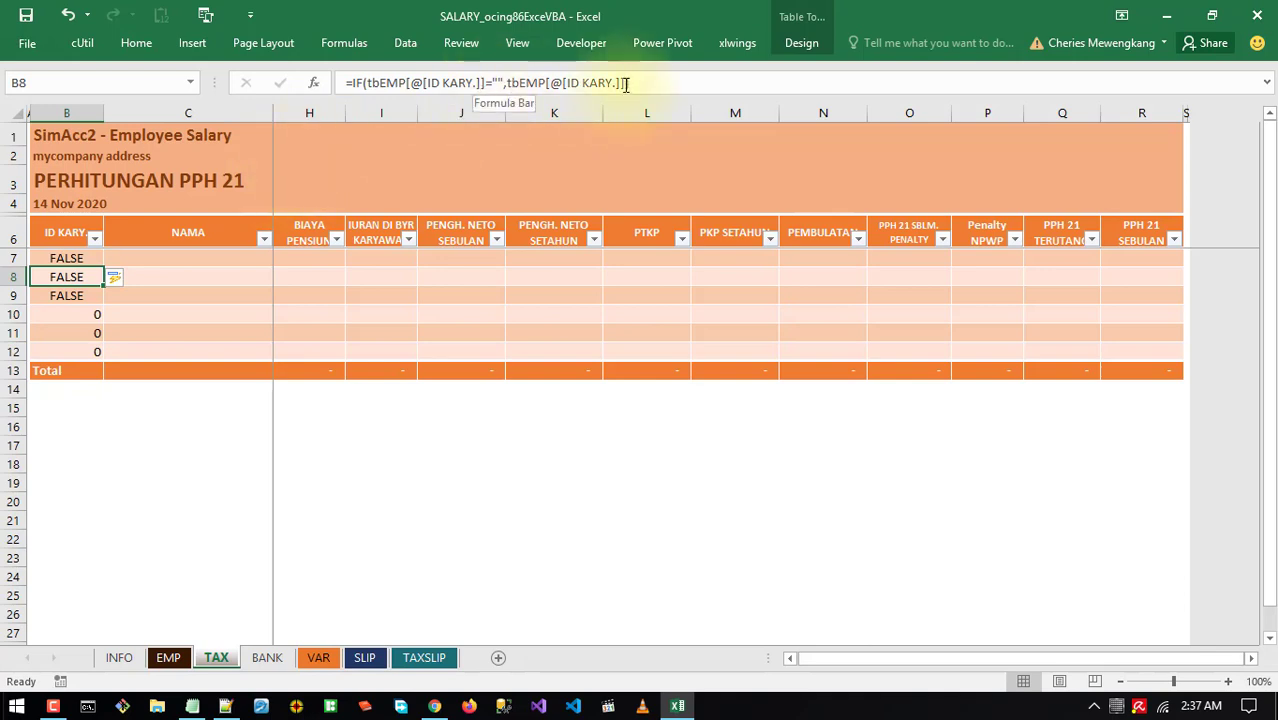
Correct the formula to =IF(tbEMP[@[ID KARY.]]<>"",tbEMP[@[ID KARY.]],""), then begin a formula in C7.
click(490, 83)
key(BackSpace)
text(<>)
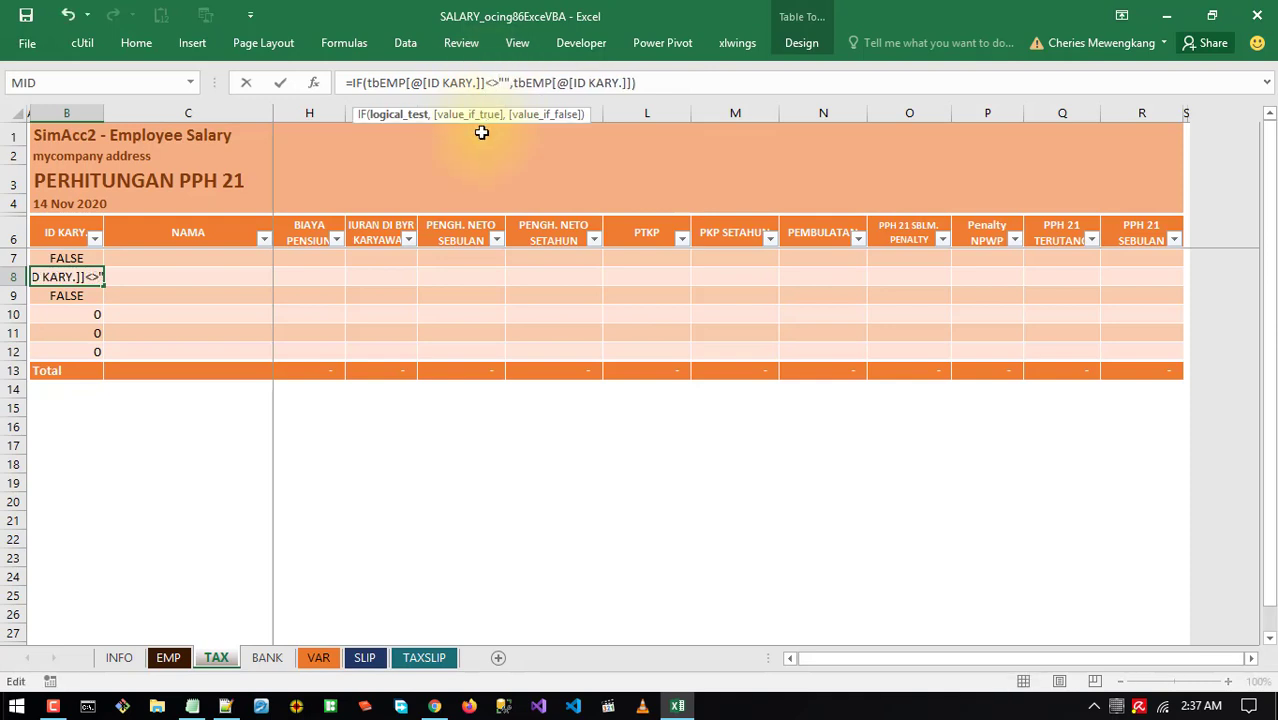
click(633, 83)
text(,)
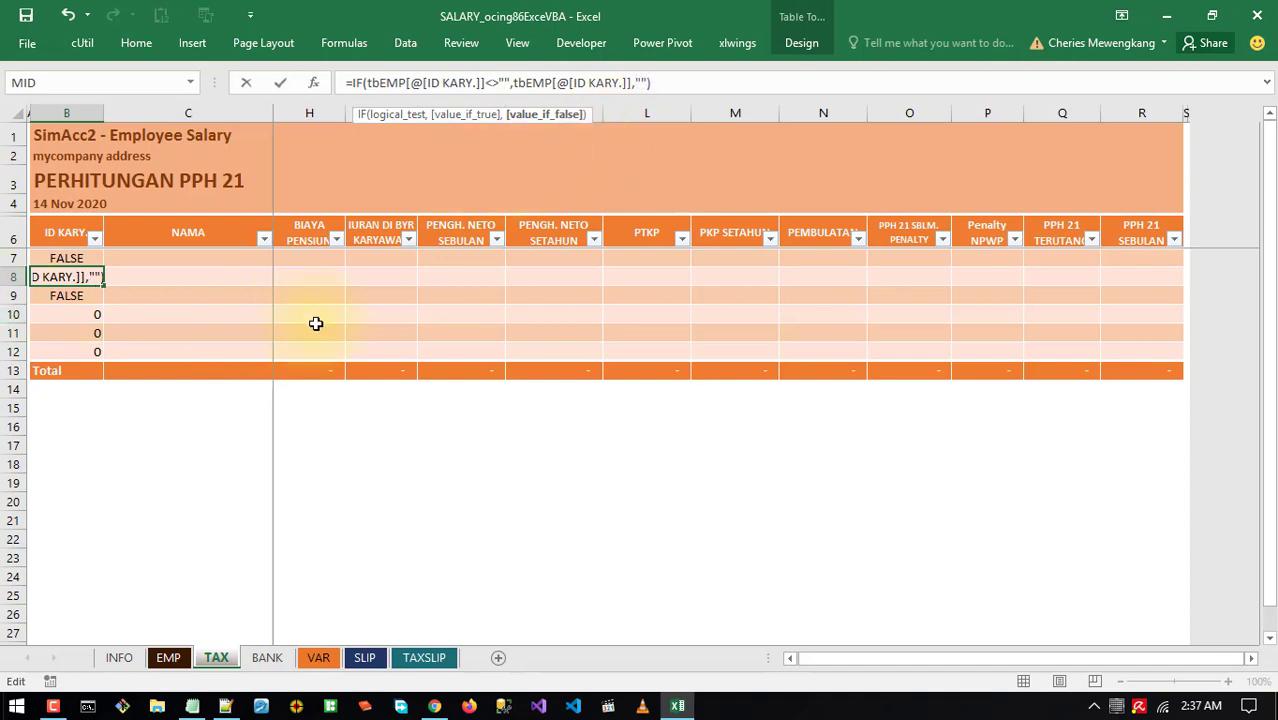
key(Return)
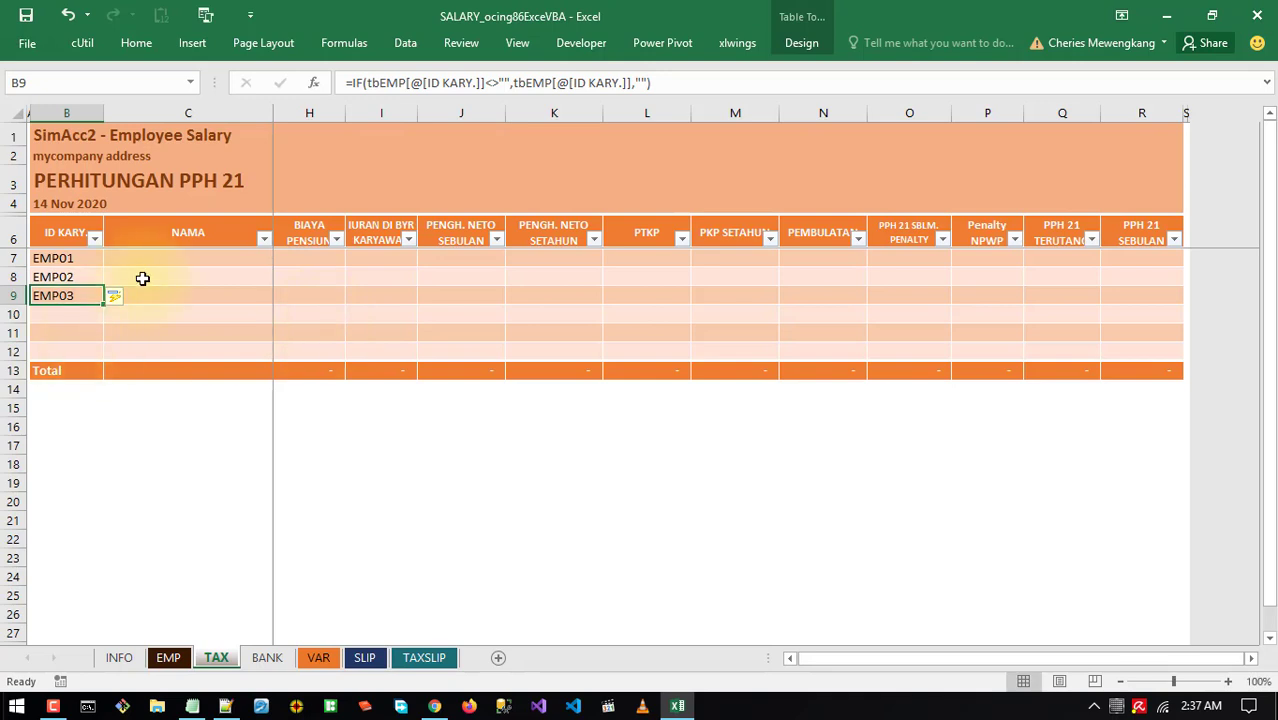
click(142, 266)
text(=)
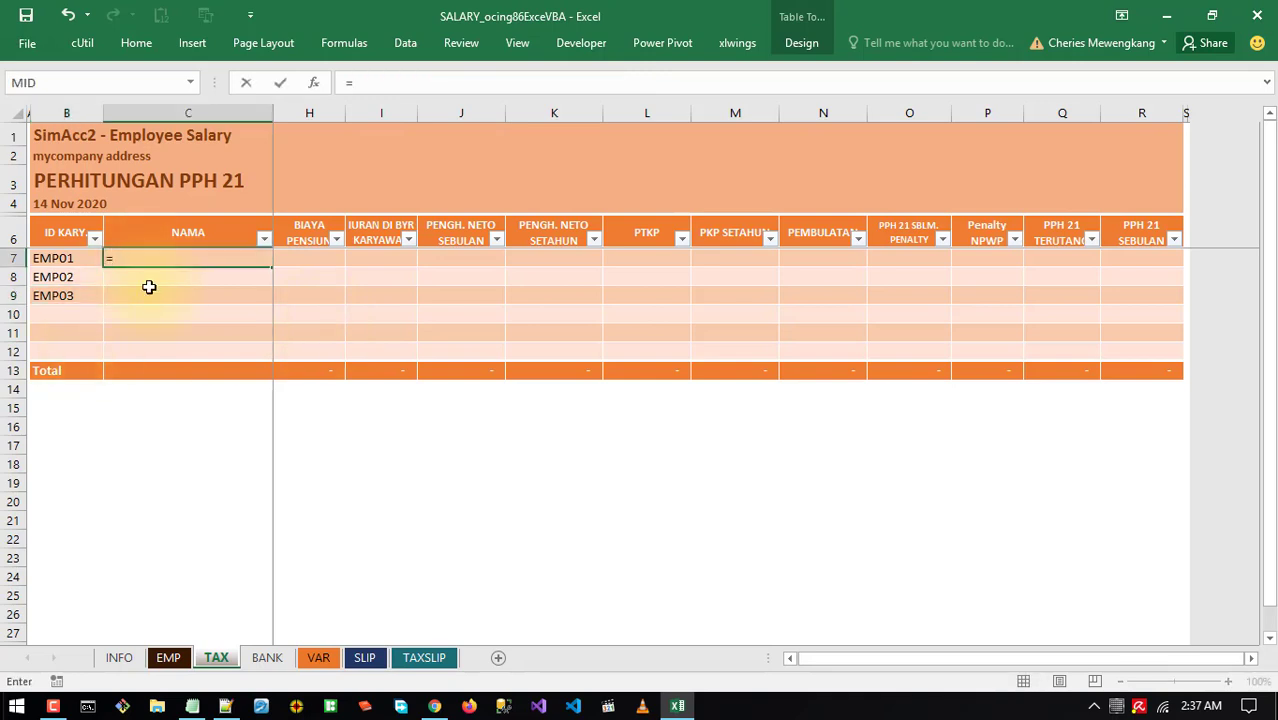
click(168, 657)
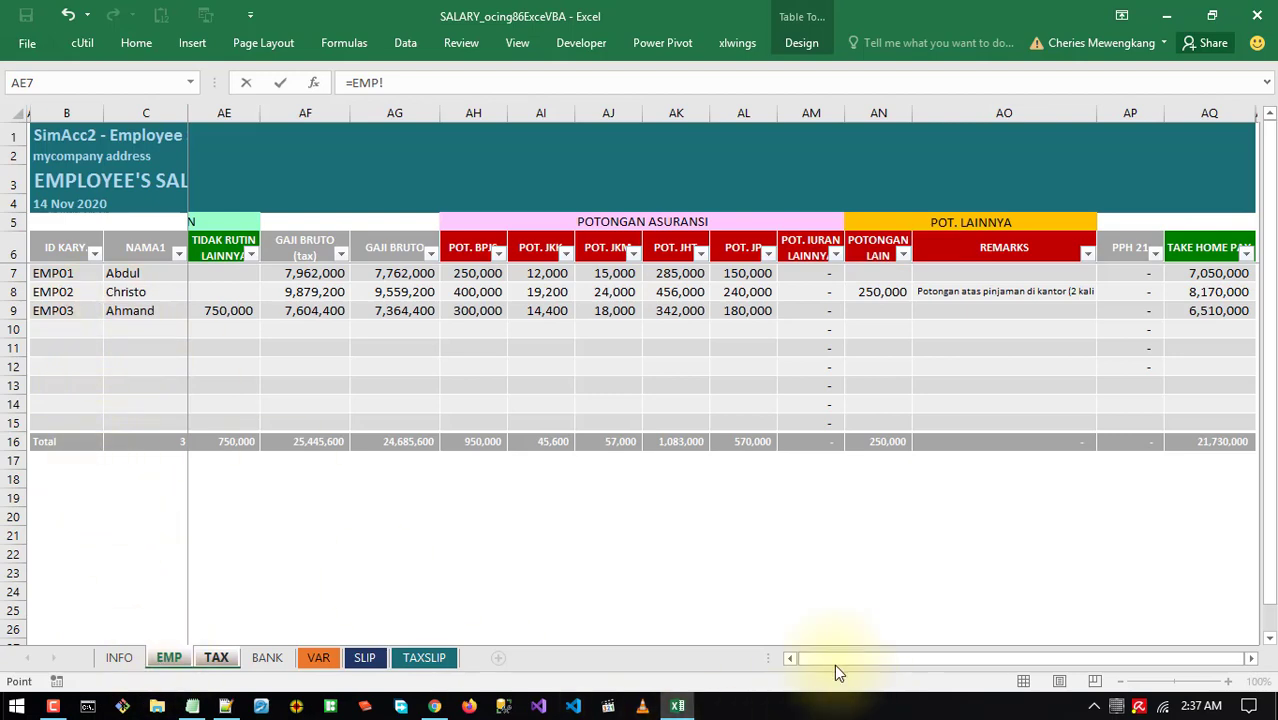
drag(834, 663, 807, 664)
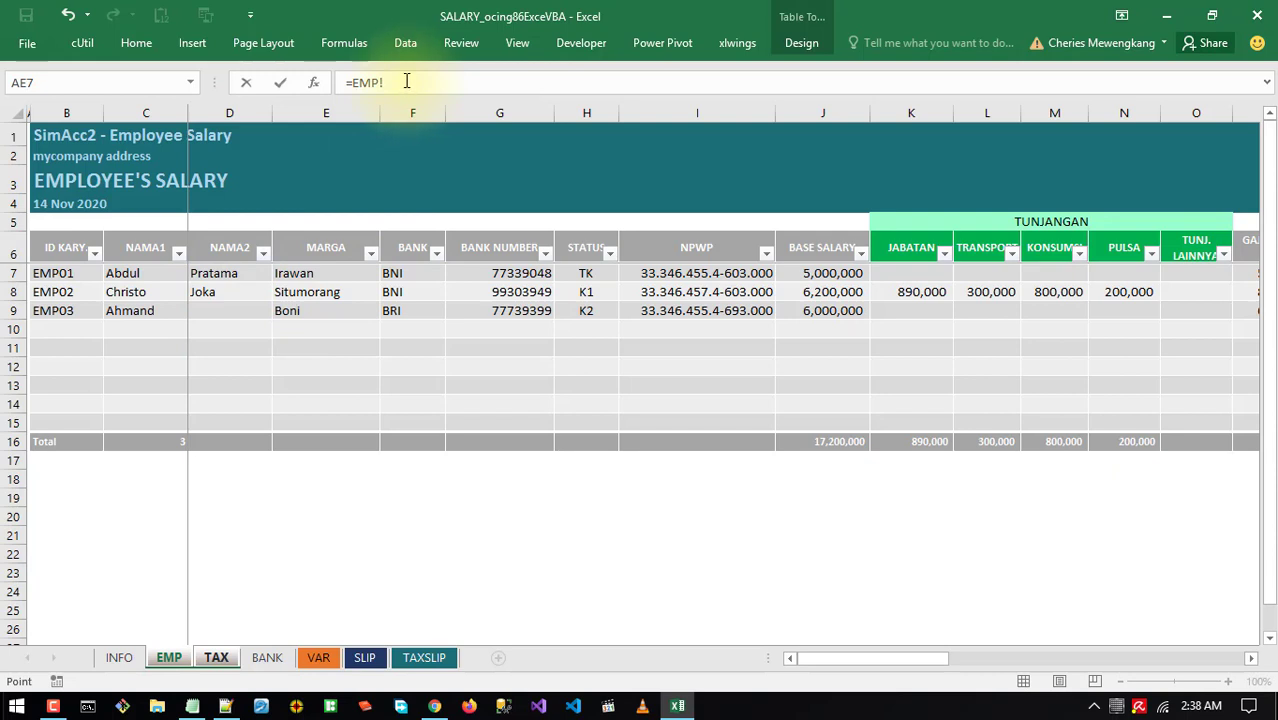
click(406, 81)
key(BackSpace)
key(BackSpace)
key(BackSpace)
key(BackSpace)
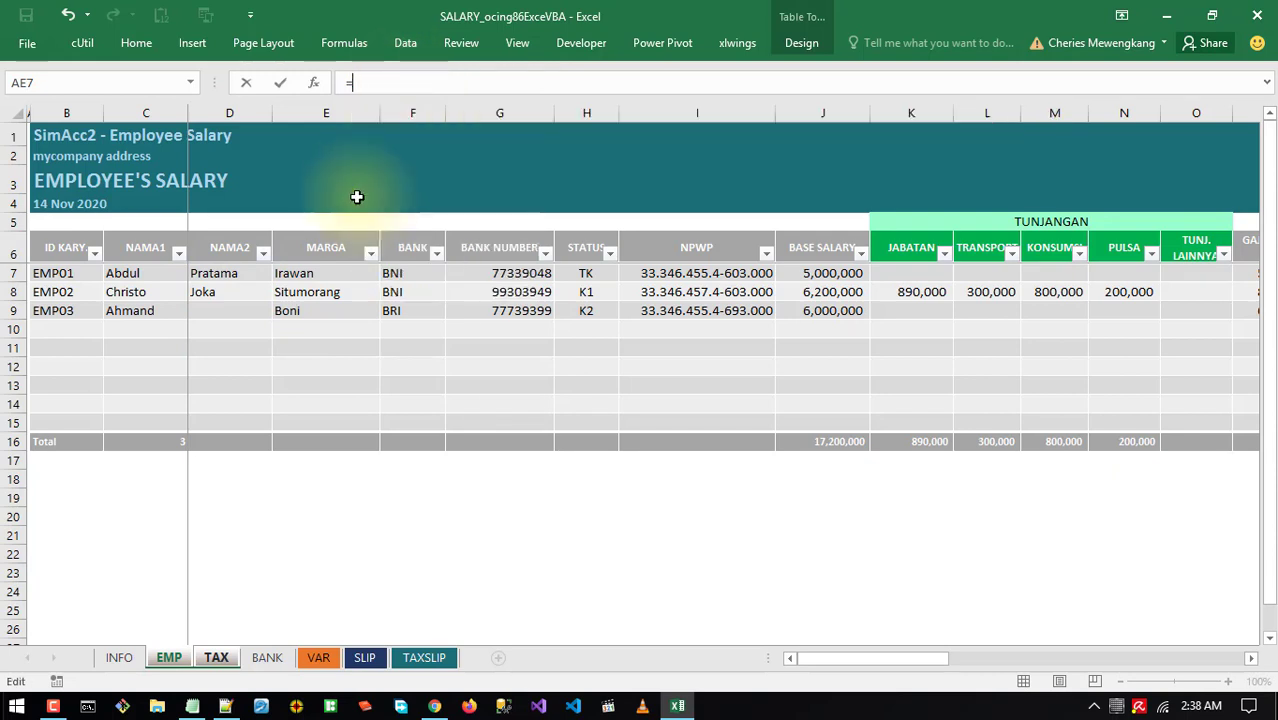
click(122, 274)
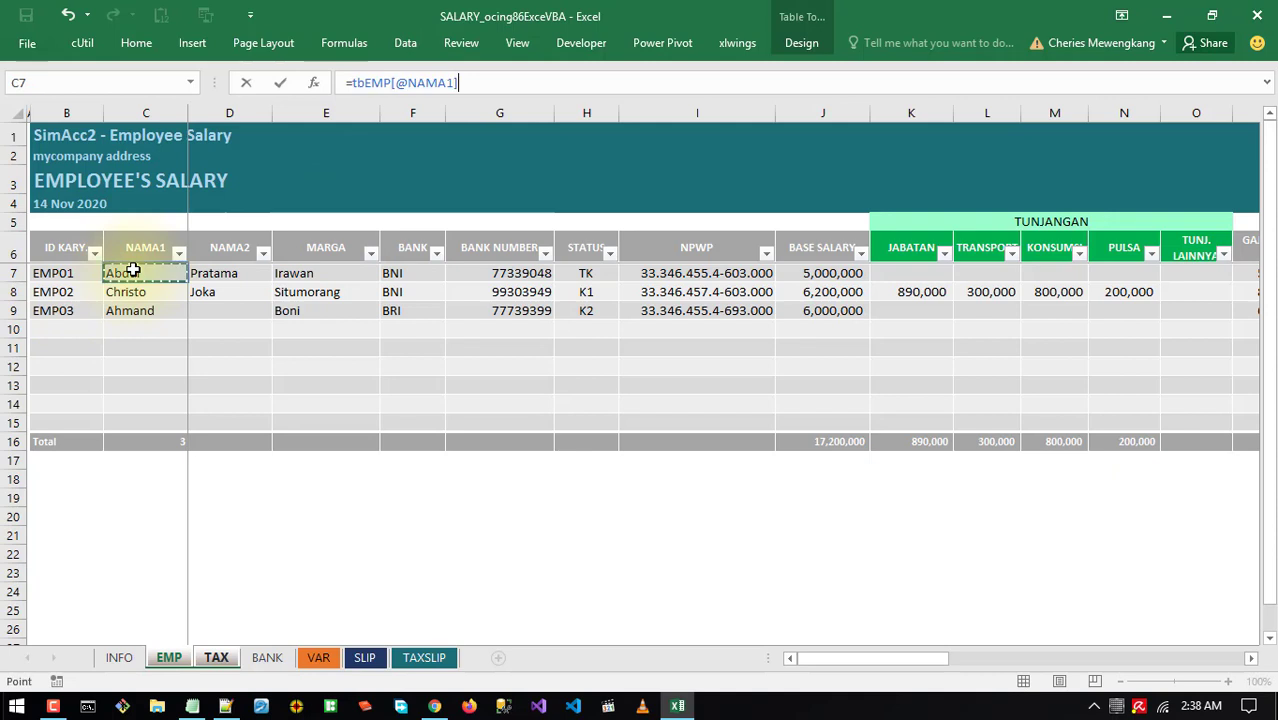
click(478, 83)
text(&" "&)
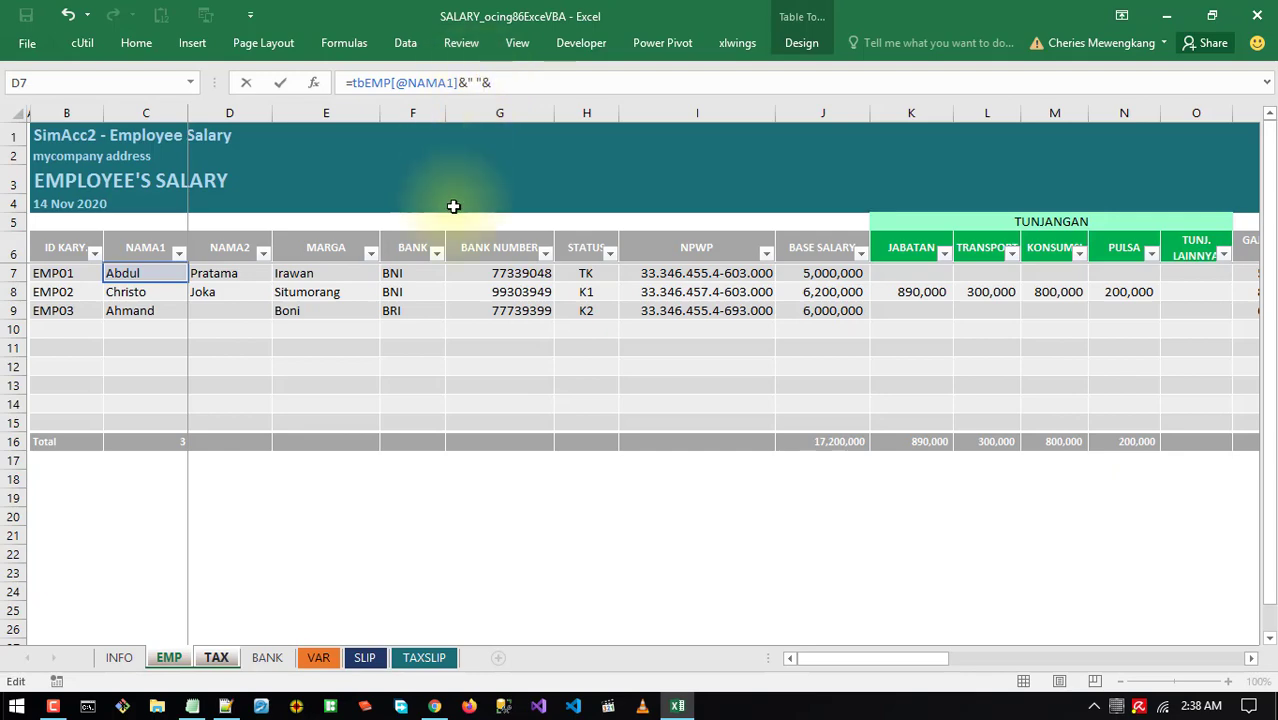
click(334, 274)
key(Return)
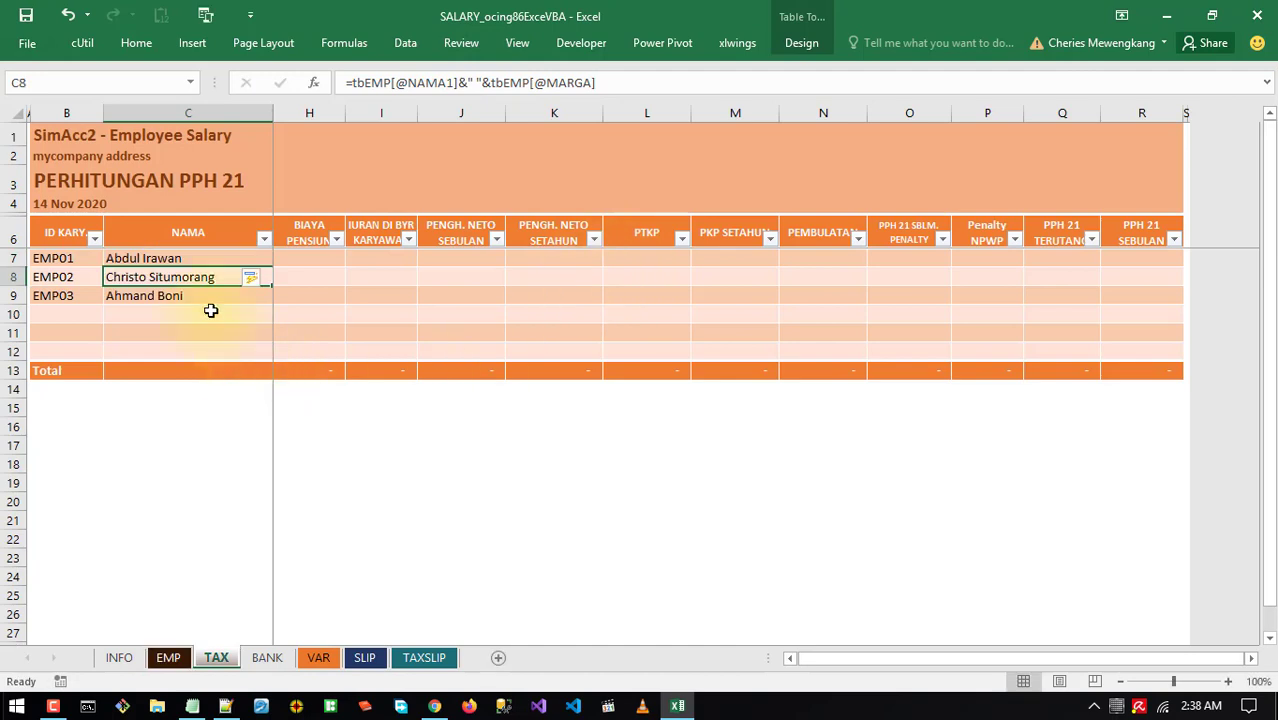
Unhide the STATUS through BIAYA JABATAN columns (D–G).
click(214, 256)
click(225, 335)
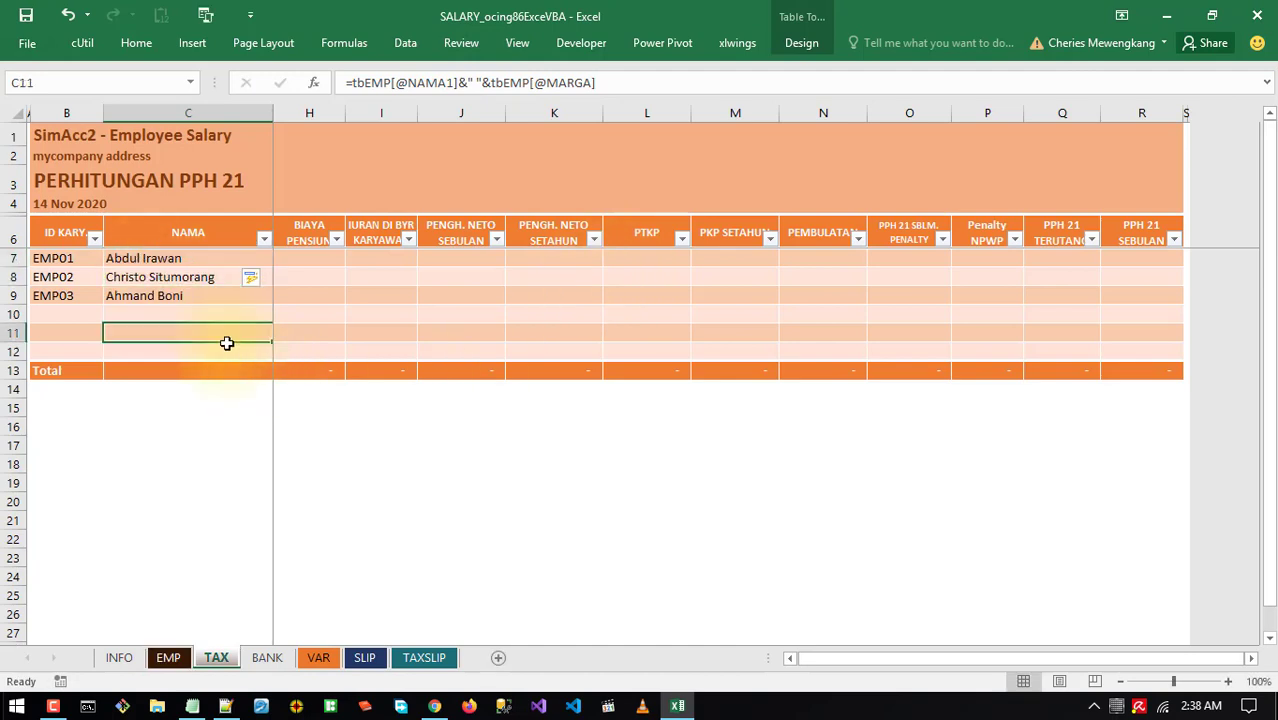
click(280, 260)
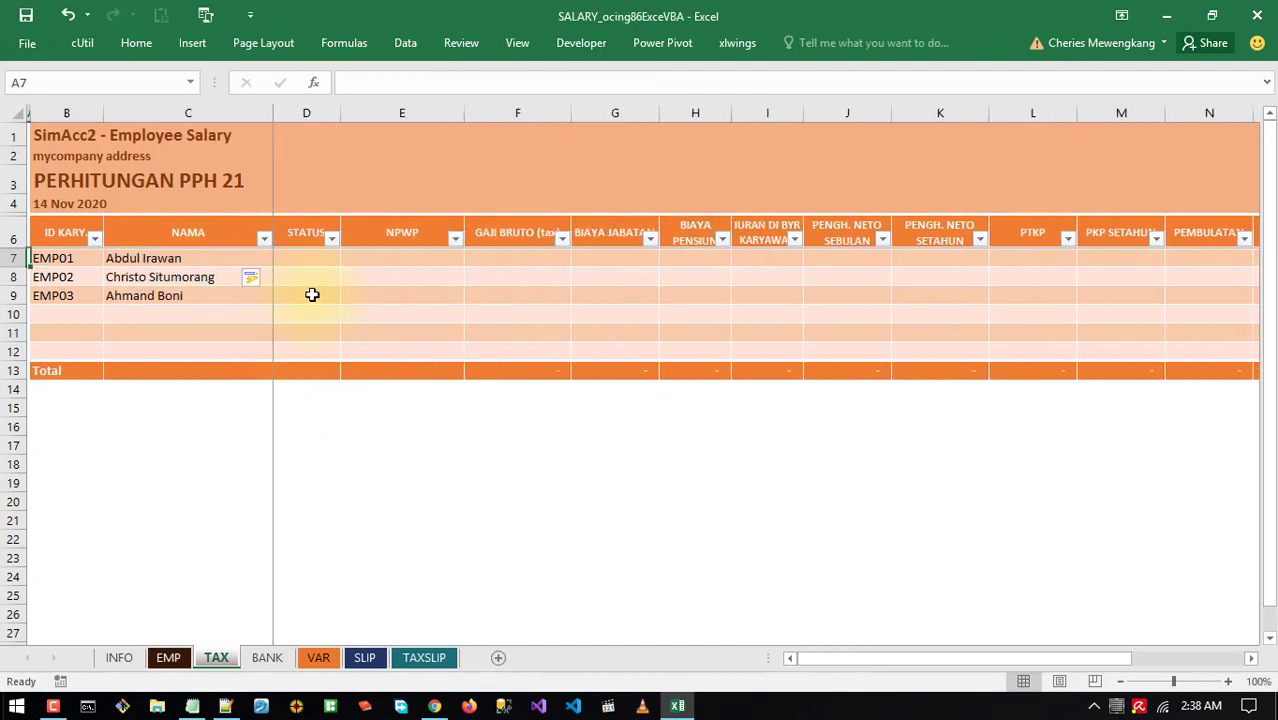
Fill D7 with a reference to the employee's STATUS on the EMP sheet.
text(=)
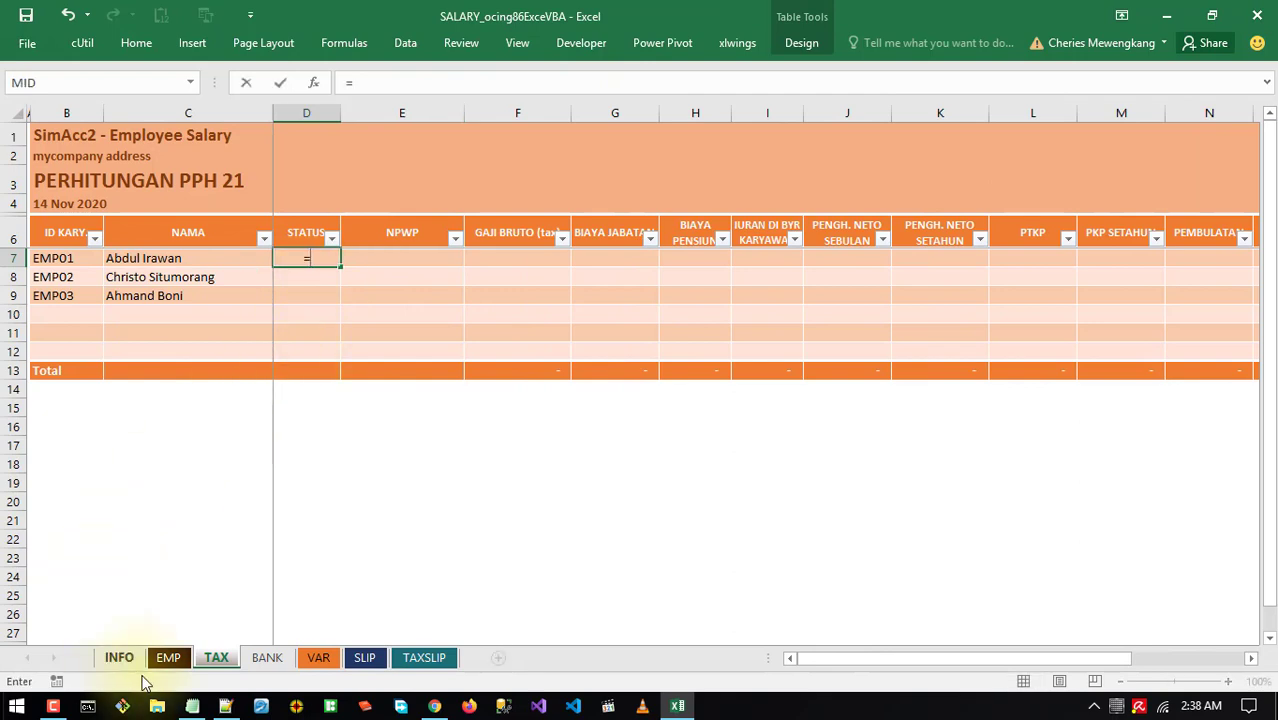
click(169, 657)
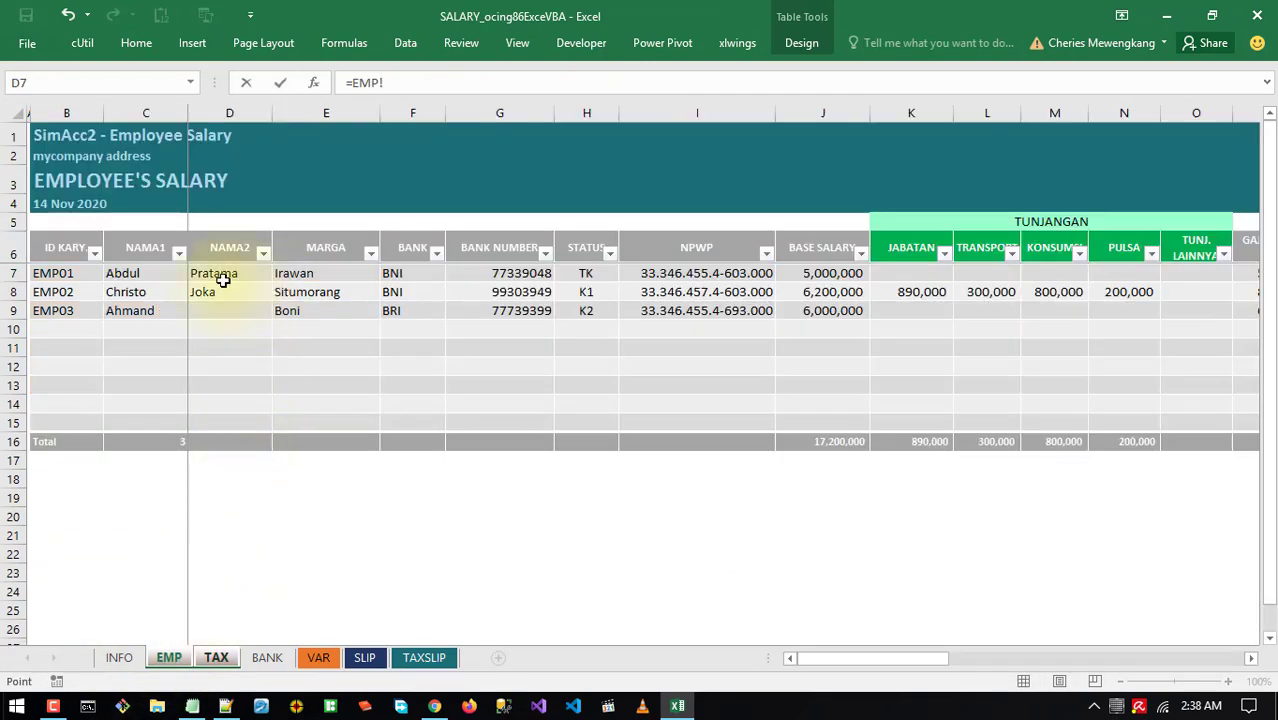
click(586, 273)
key(Return)
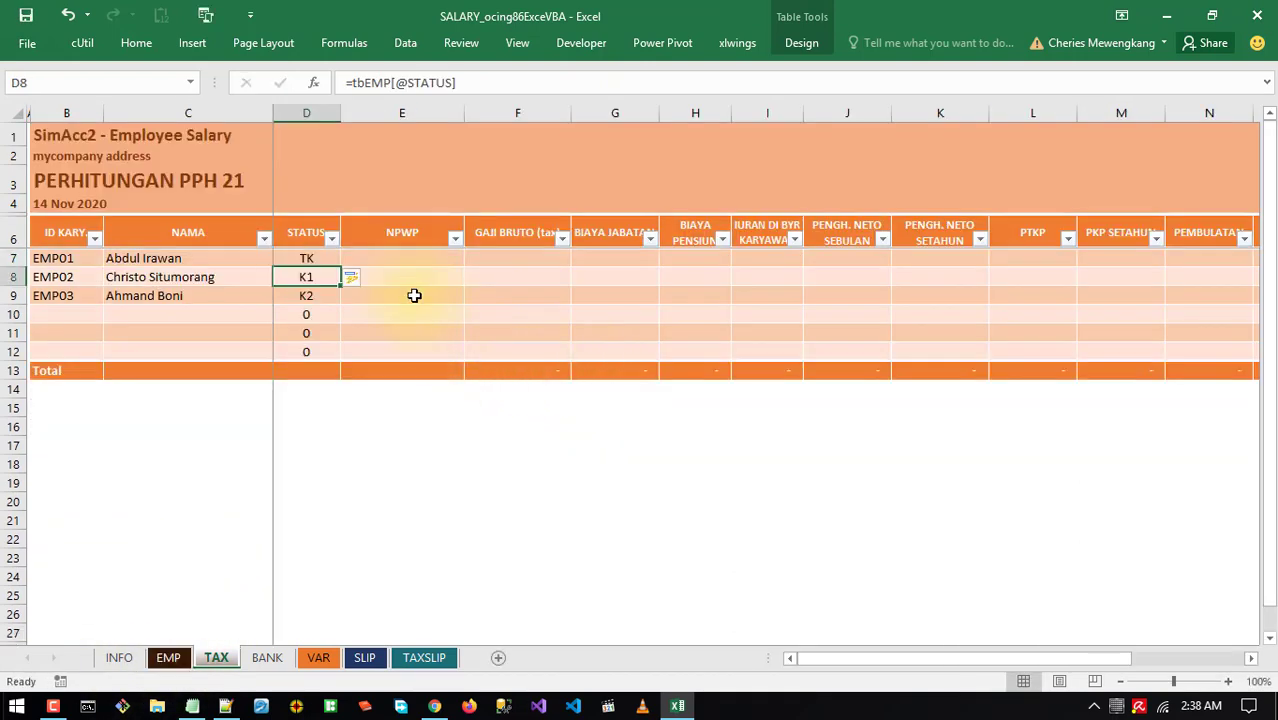
click(303, 258)
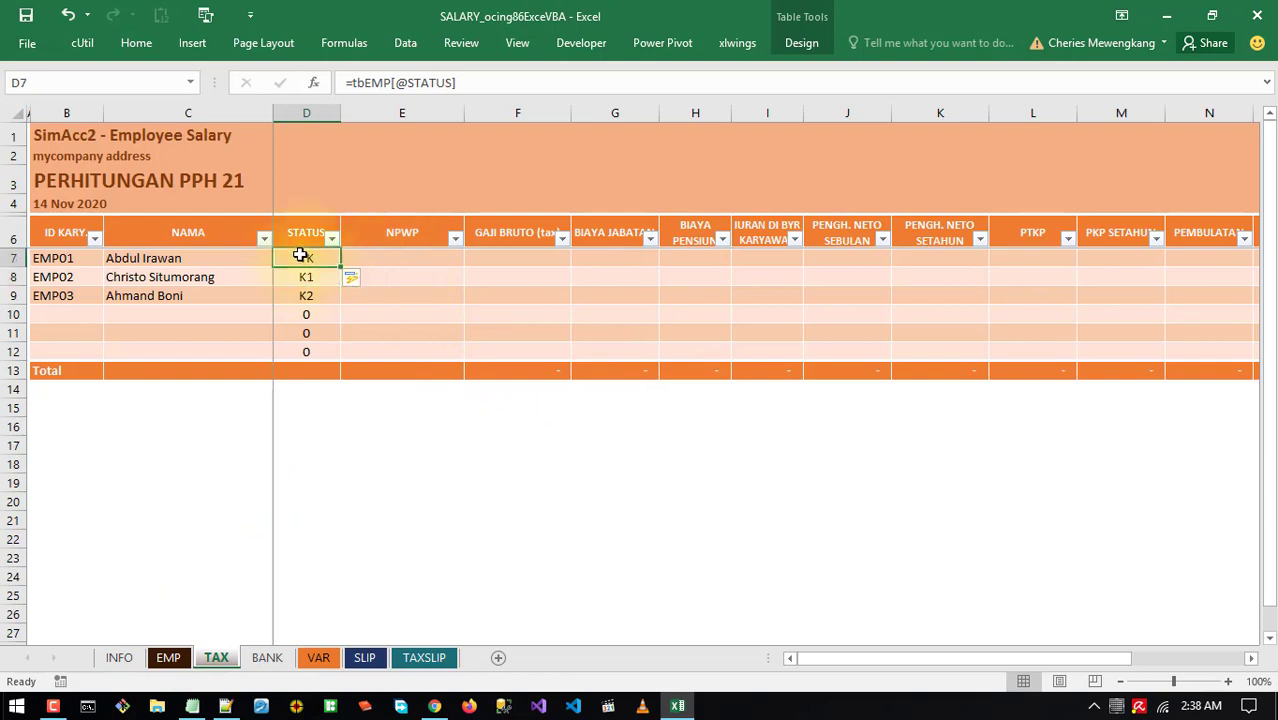
click(351, 83)
text(I)
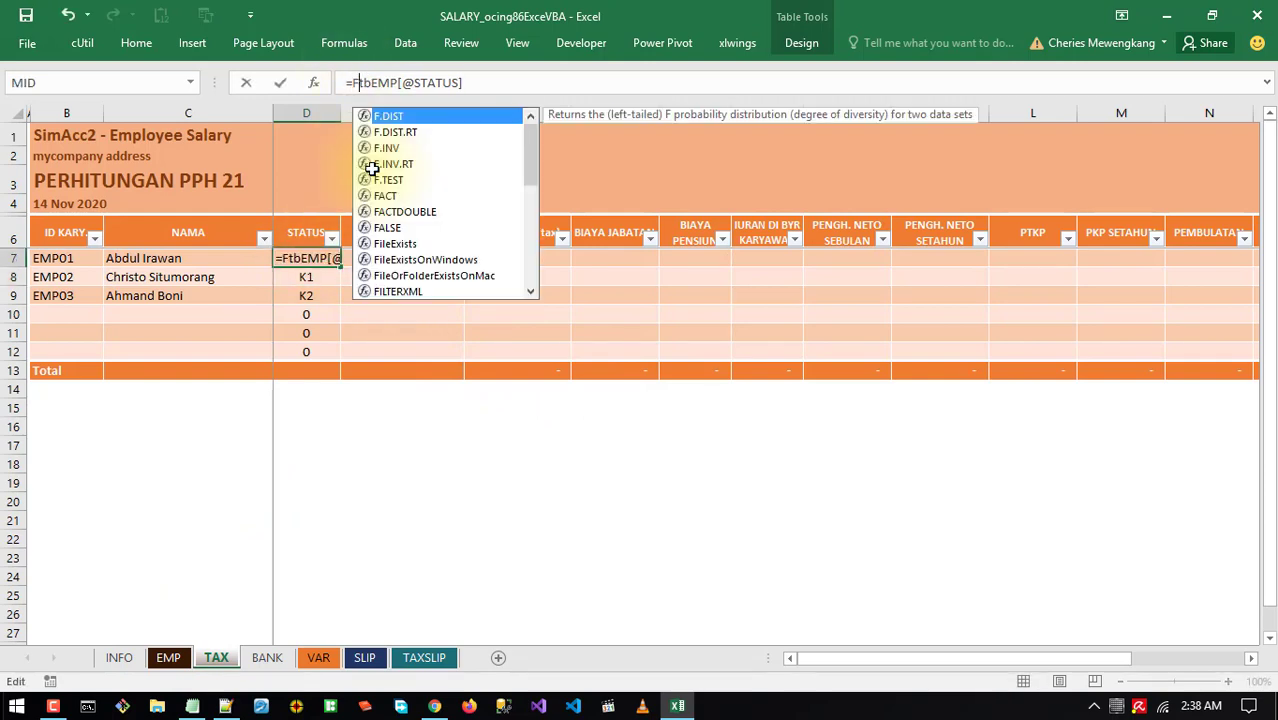
text(F()
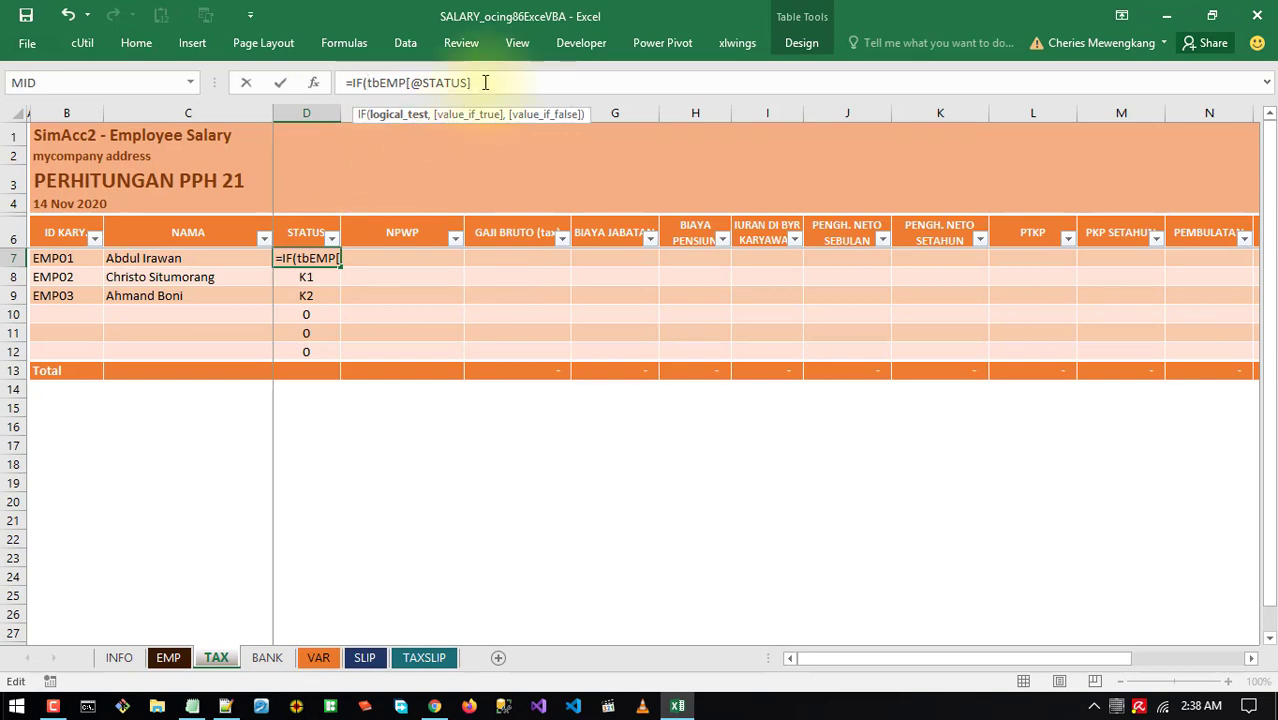
text(<>"")
text(,)
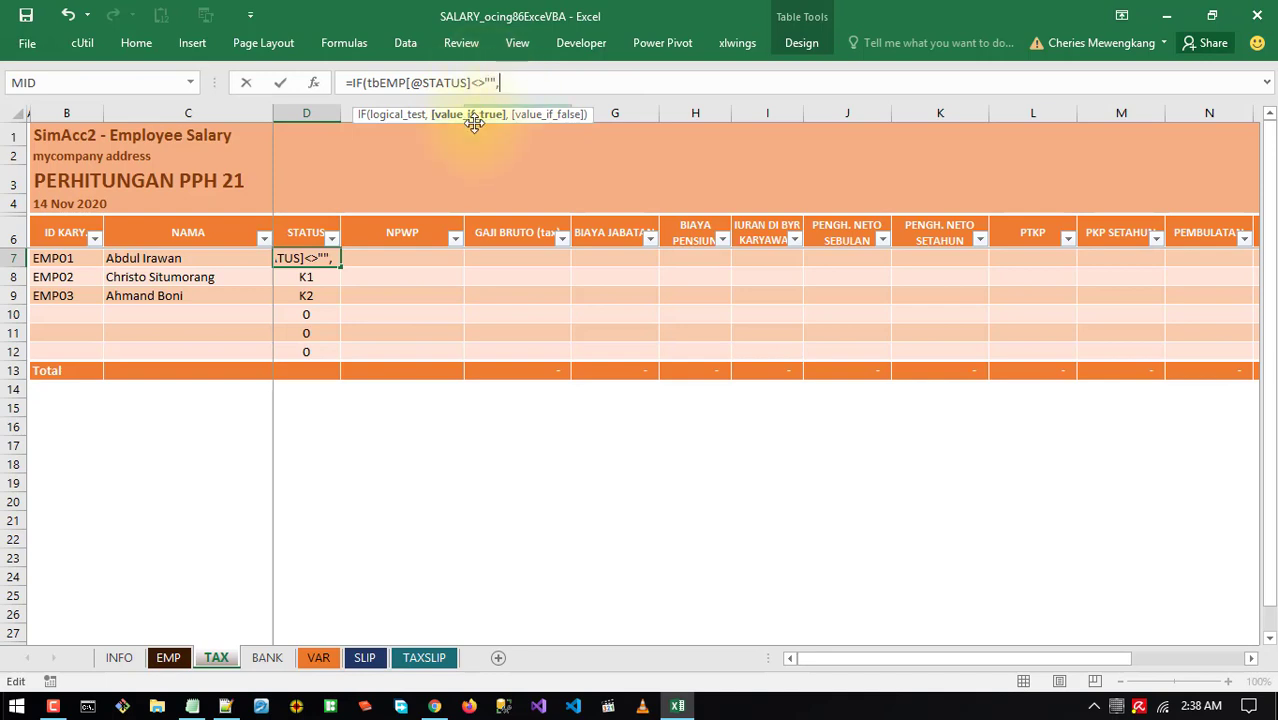
drag(368, 83, 474, 82)
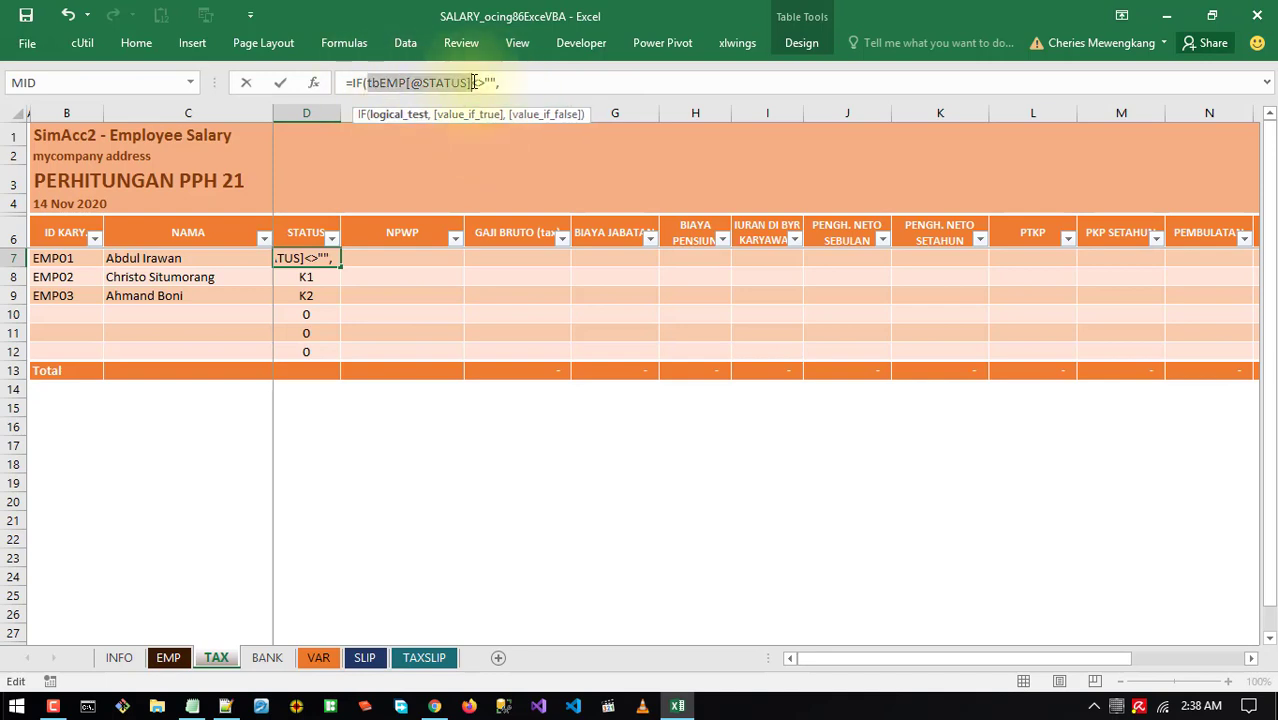
click(542, 80)
key(ctrl+v)
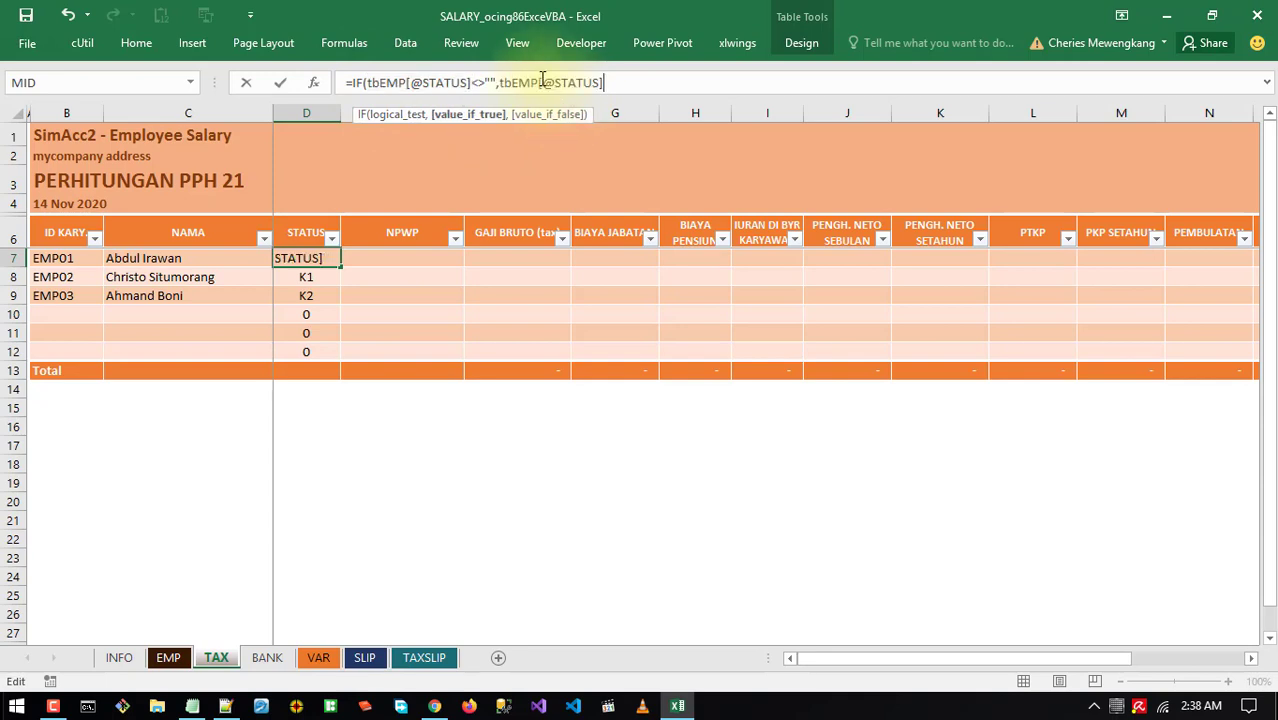
text(,)
key(Return)
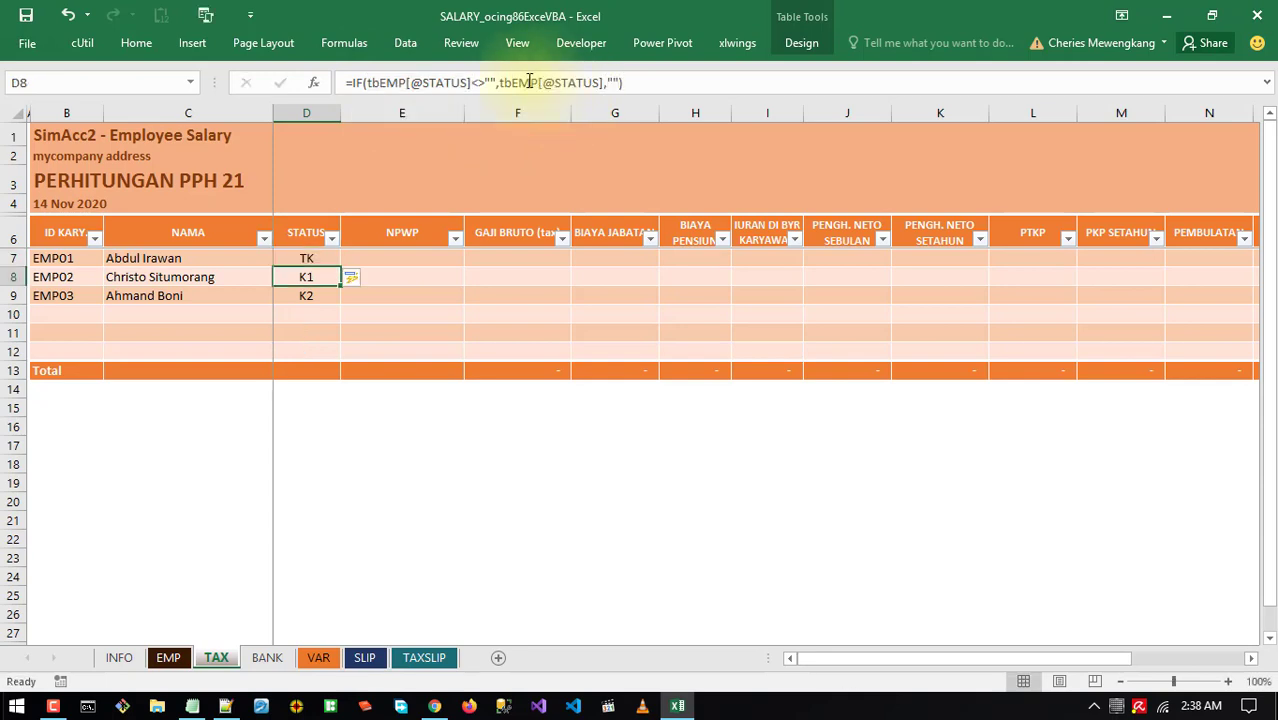
In E7, reference the employee's NPWP from the EMP table.
click(388, 259)
text(=)
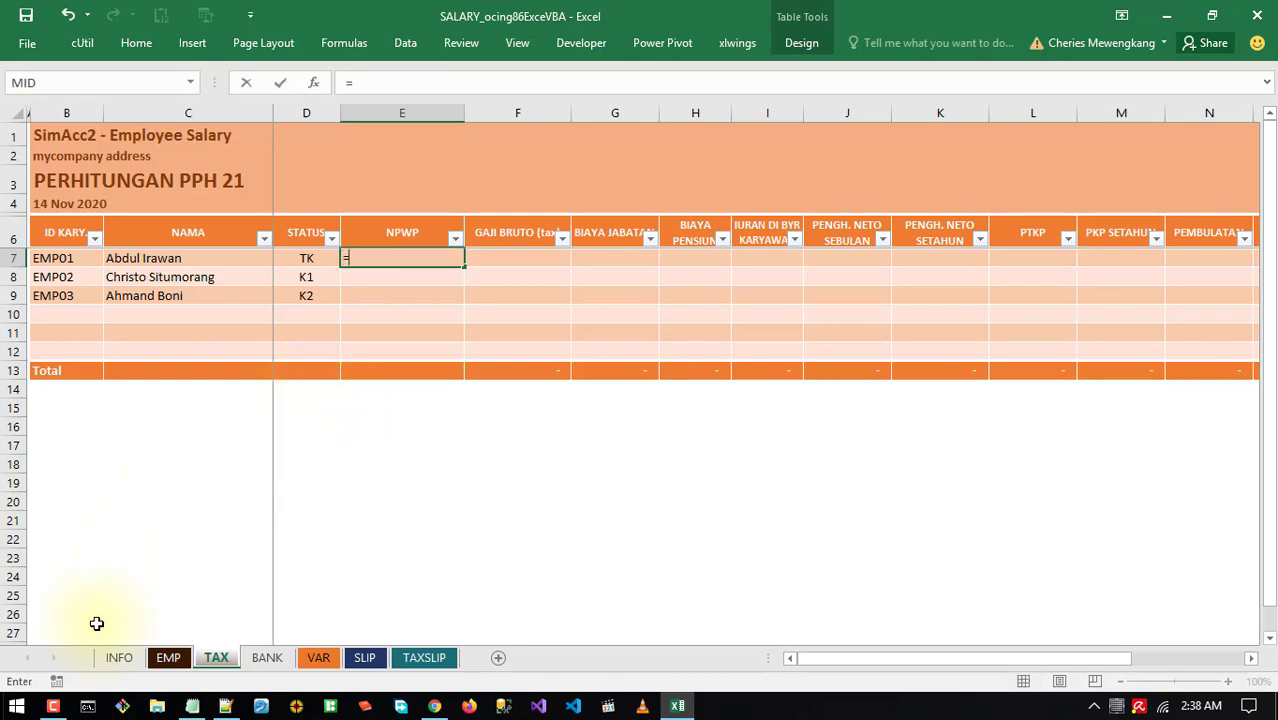
click(168, 657)
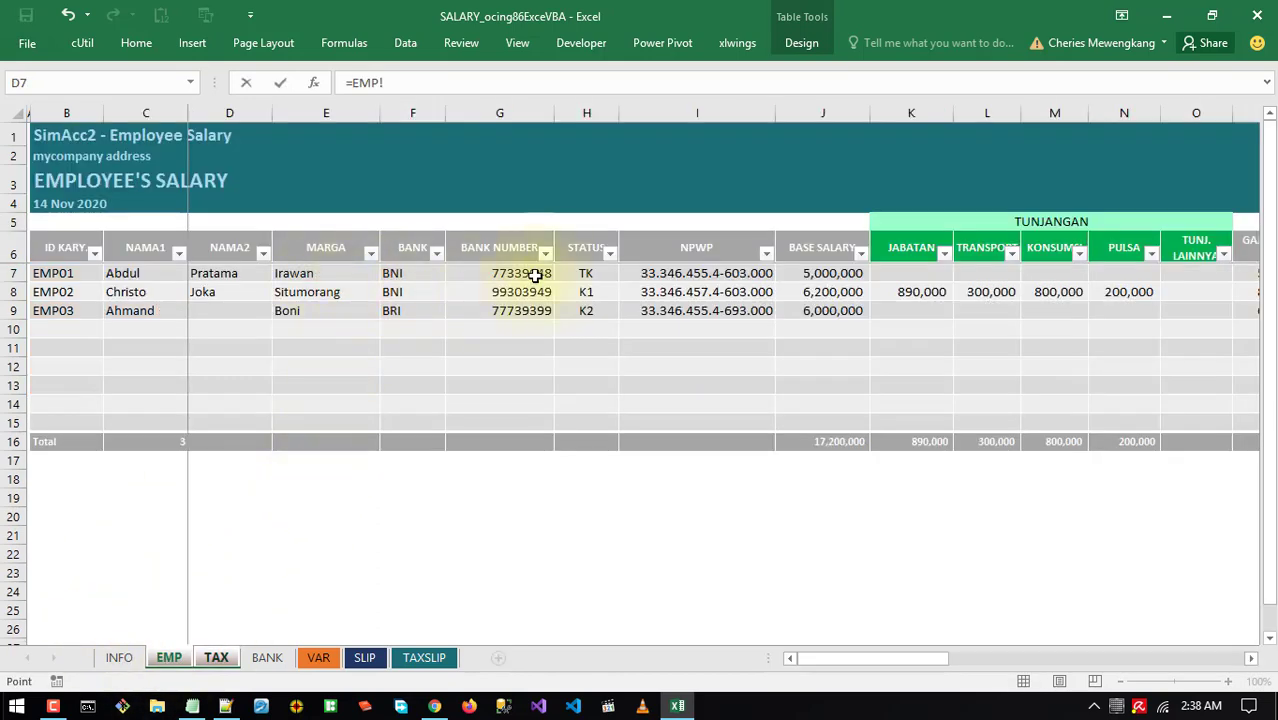
click(633, 273)
key(Return)
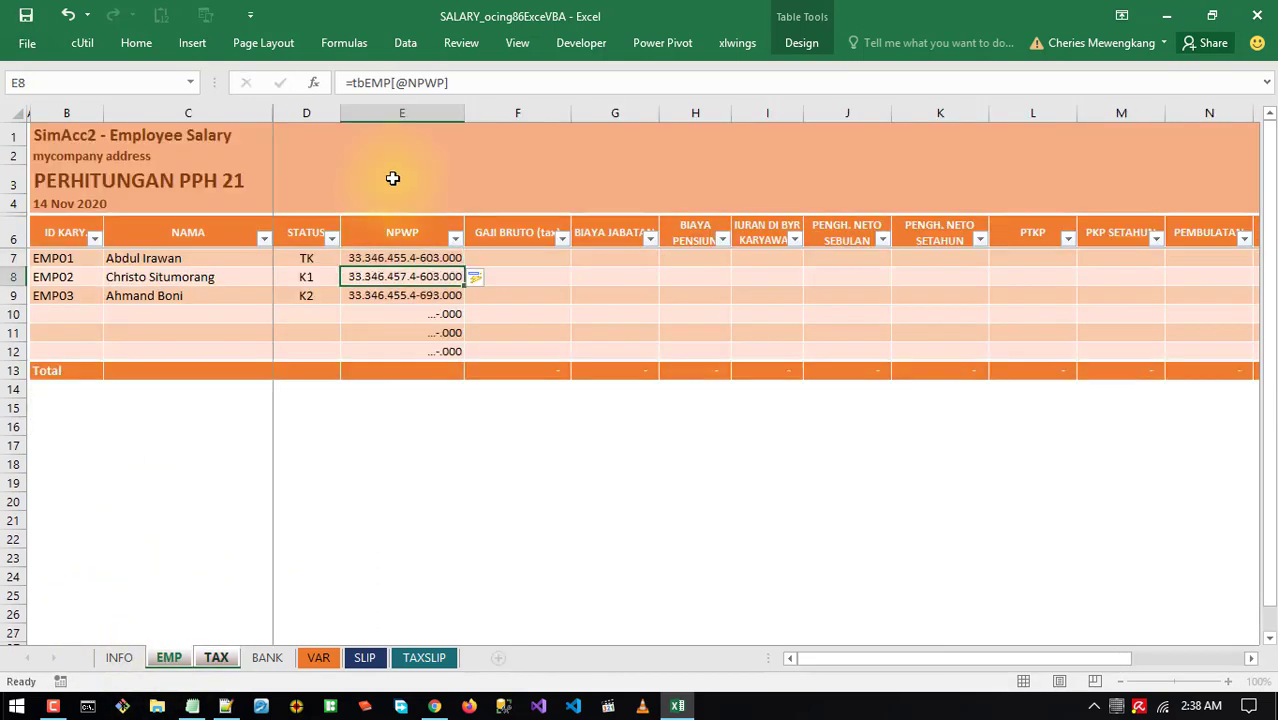
Start an IF around the NPWP reference and remove an unwanted extra cell reference.
click(354, 82)
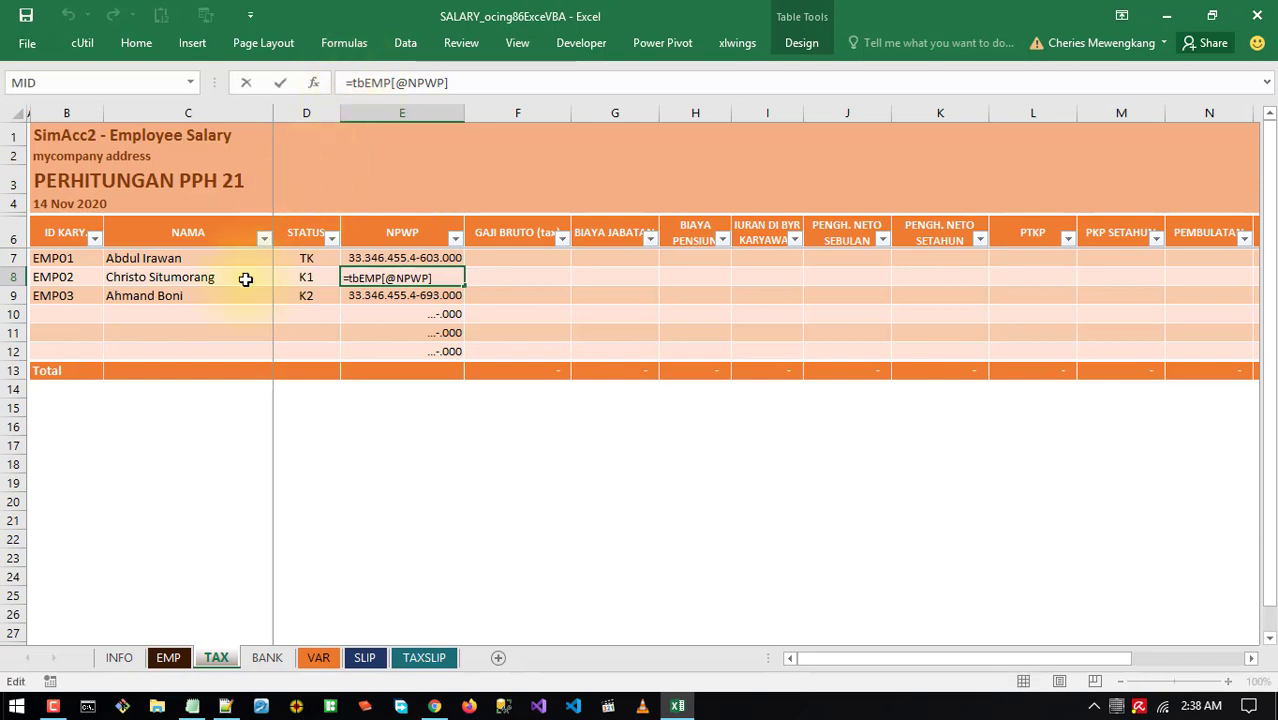
text(f)
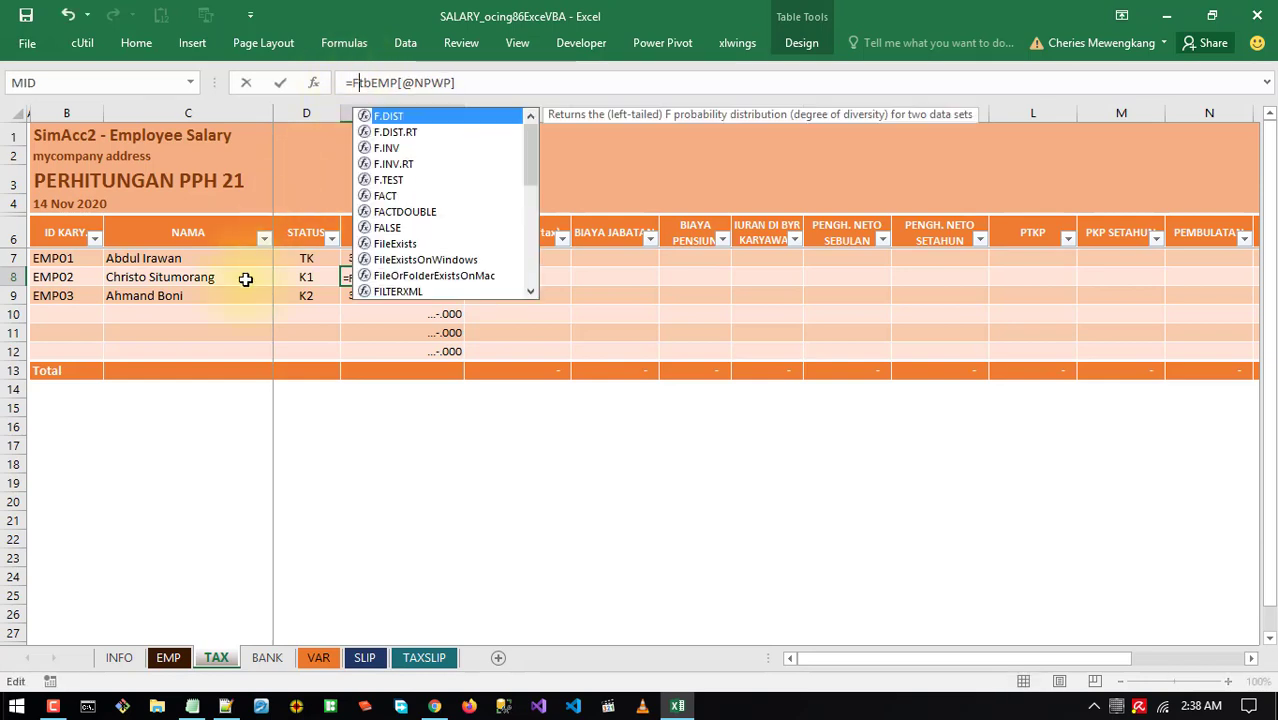
key(BackSpace)
text(IF)
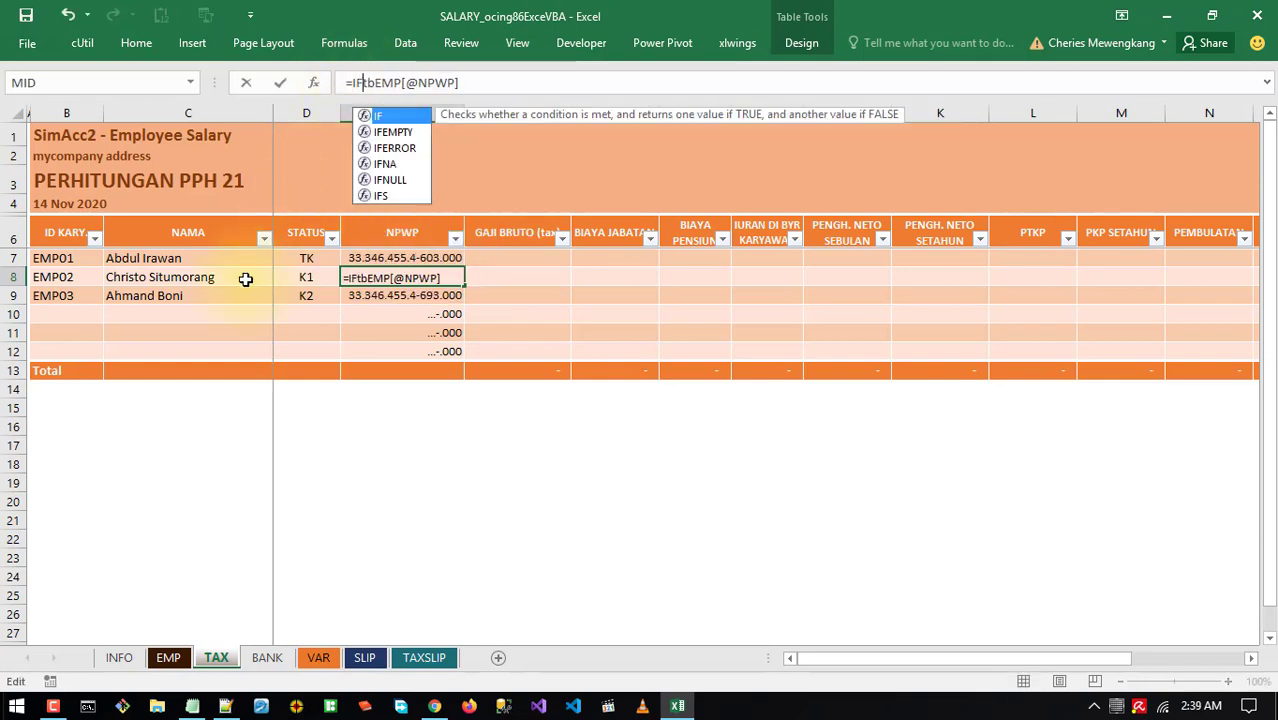
text(()
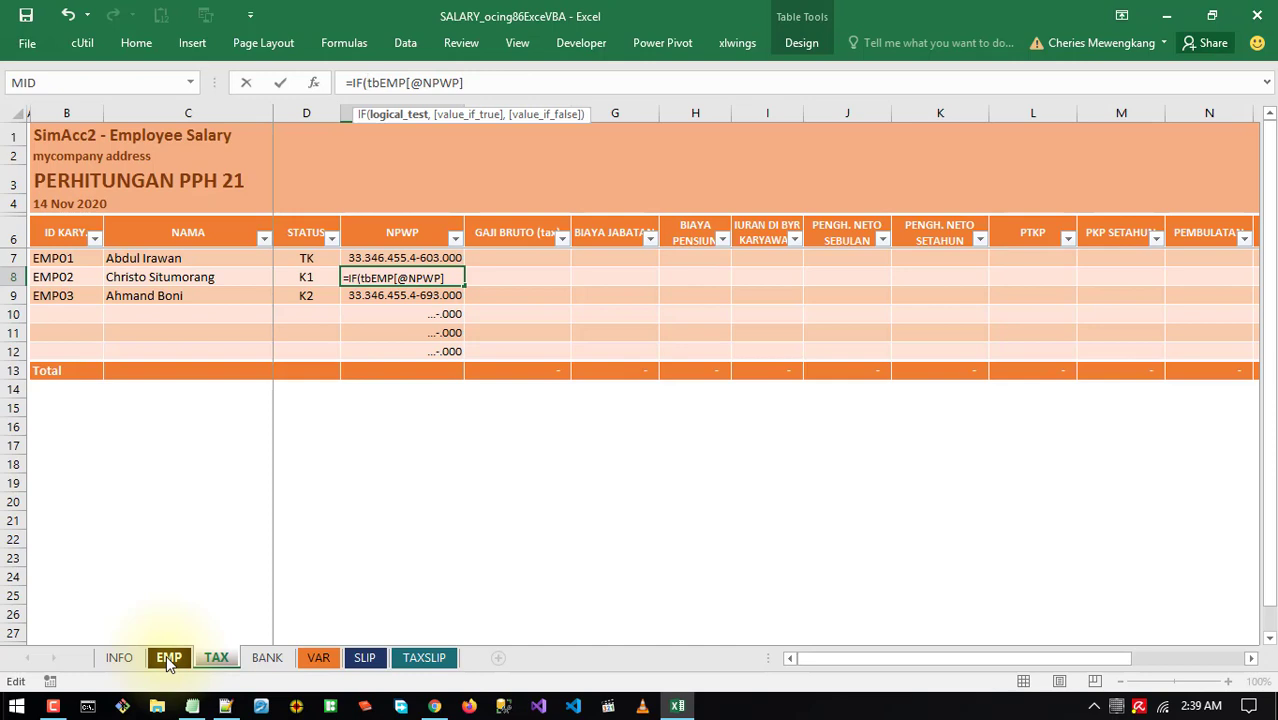
click(166, 655)
click(652, 273)
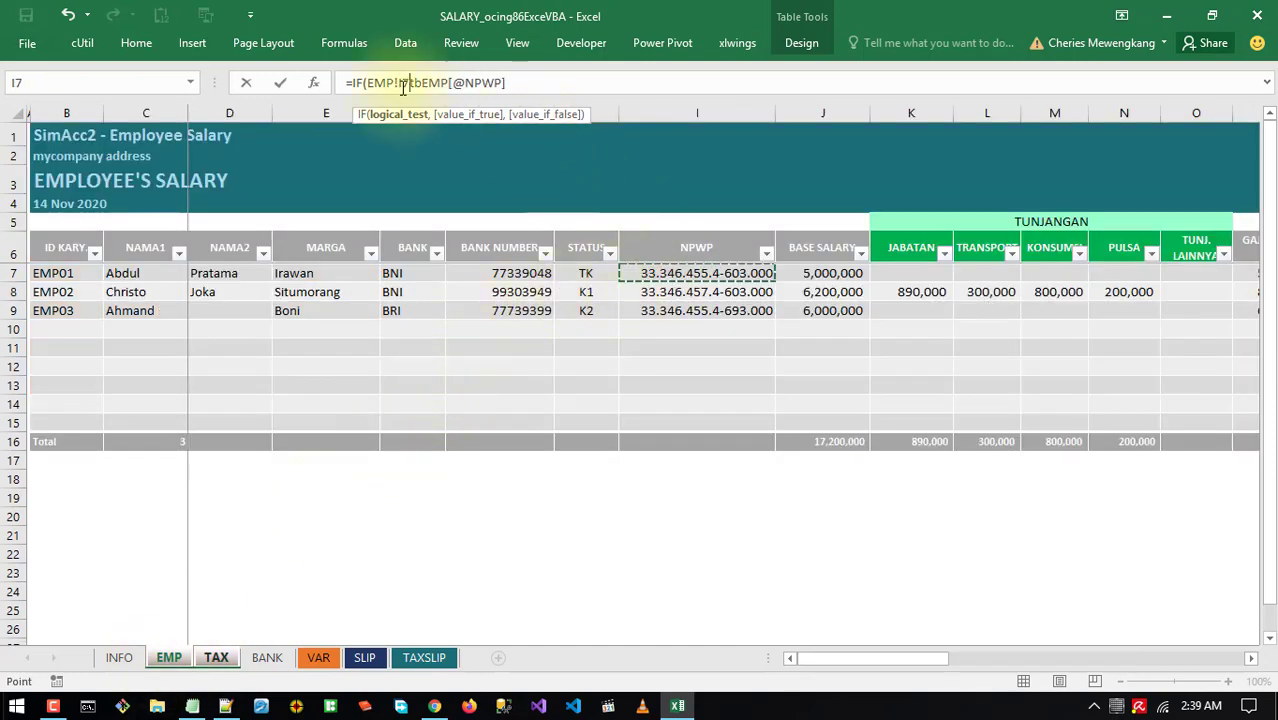
key(BackSpace)
key(BackSpace)
key(BackSpace)
key(BackSpace)
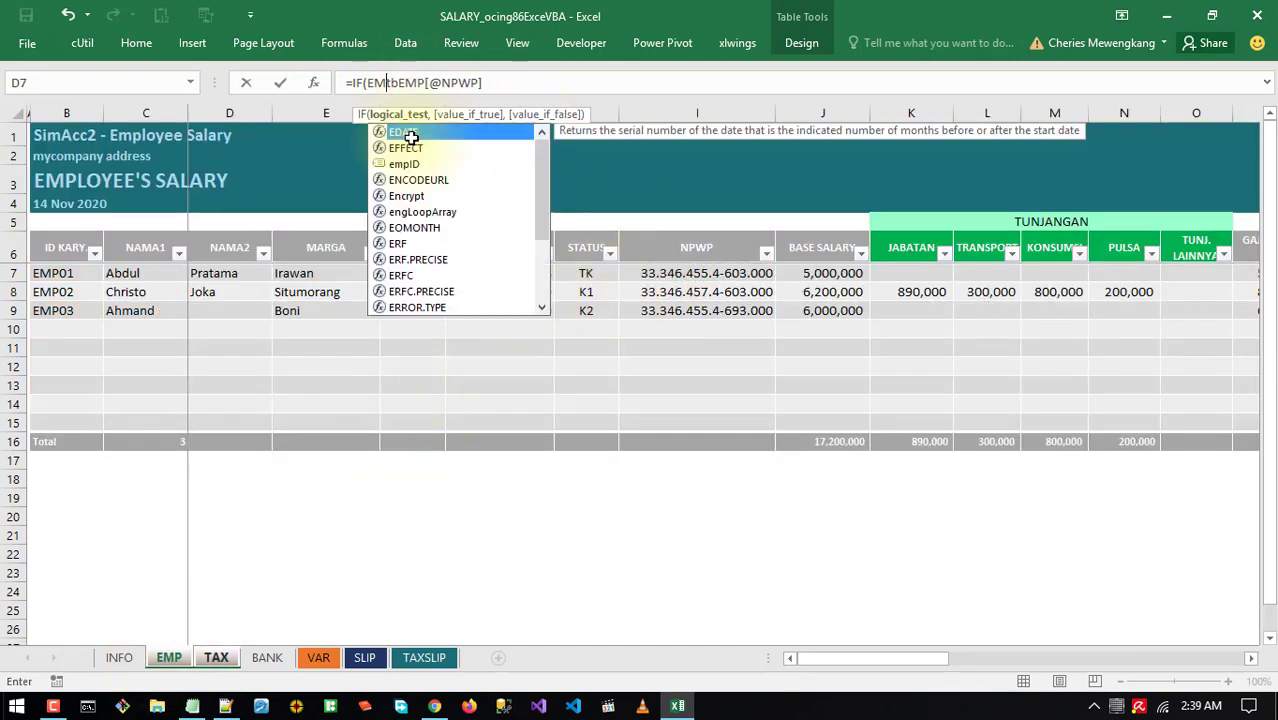
key(BackSpace)
key(BackSpace)
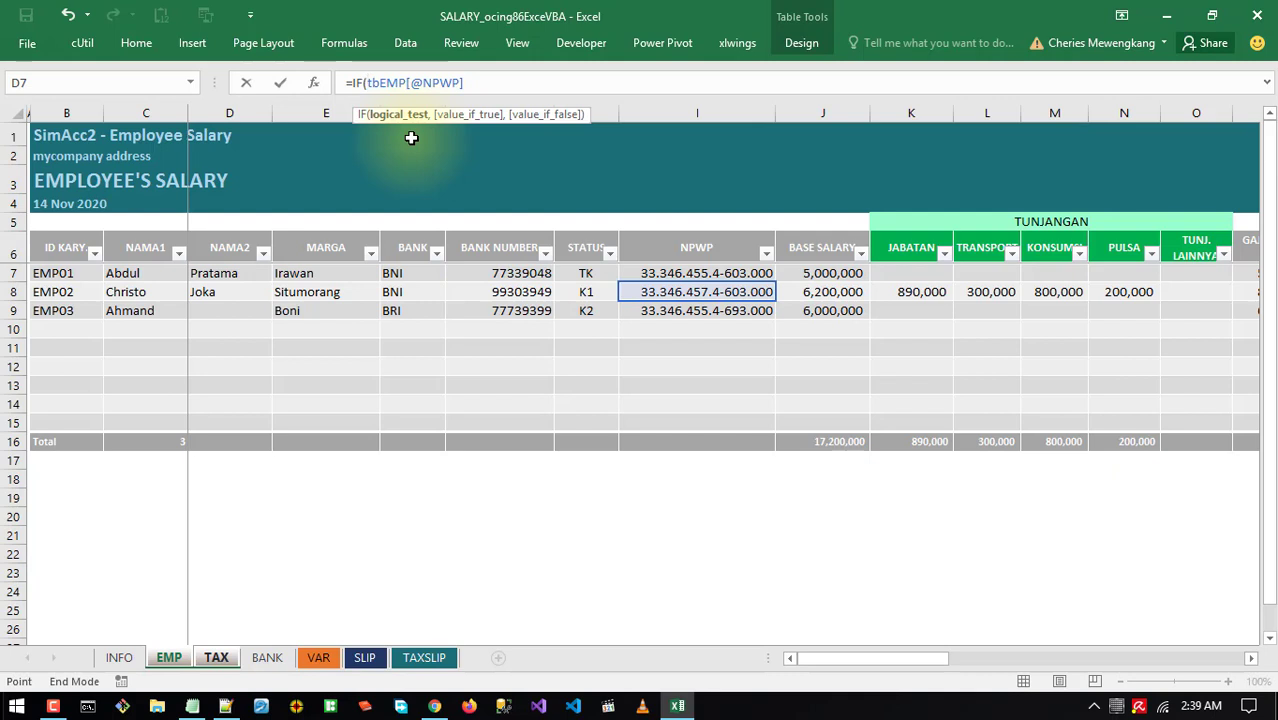
click(500, 83)
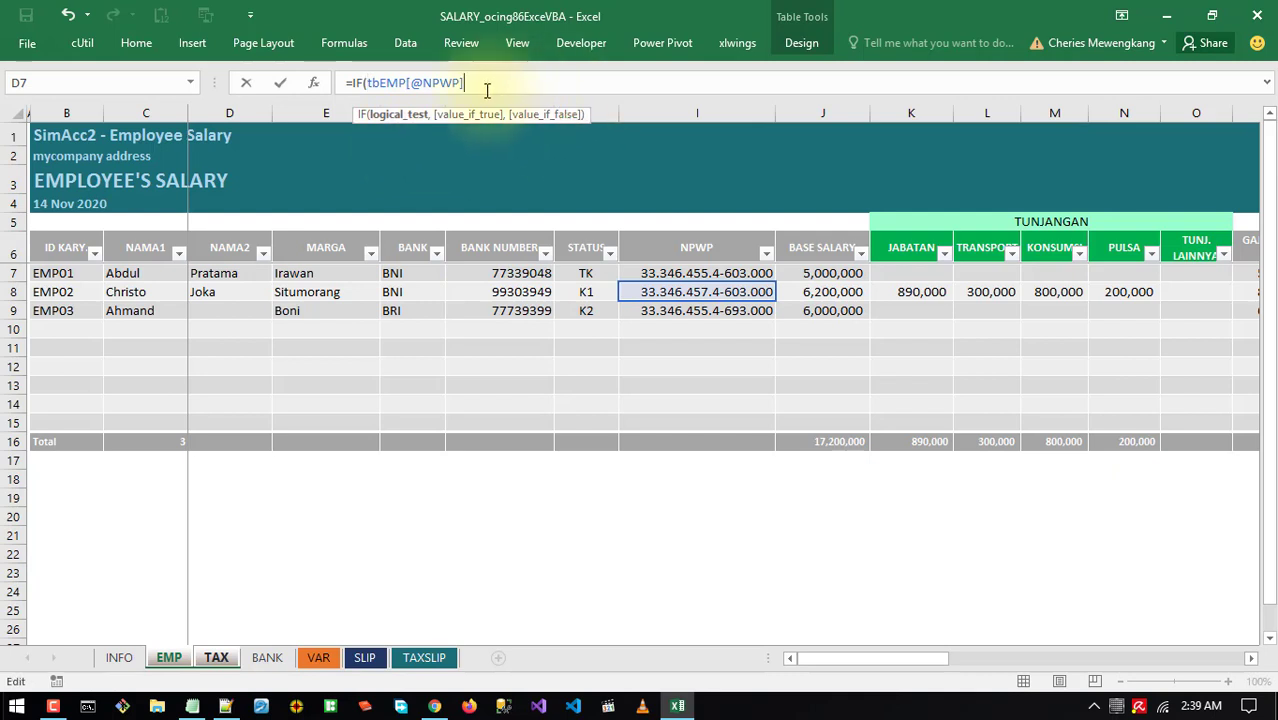
click(366, 81)
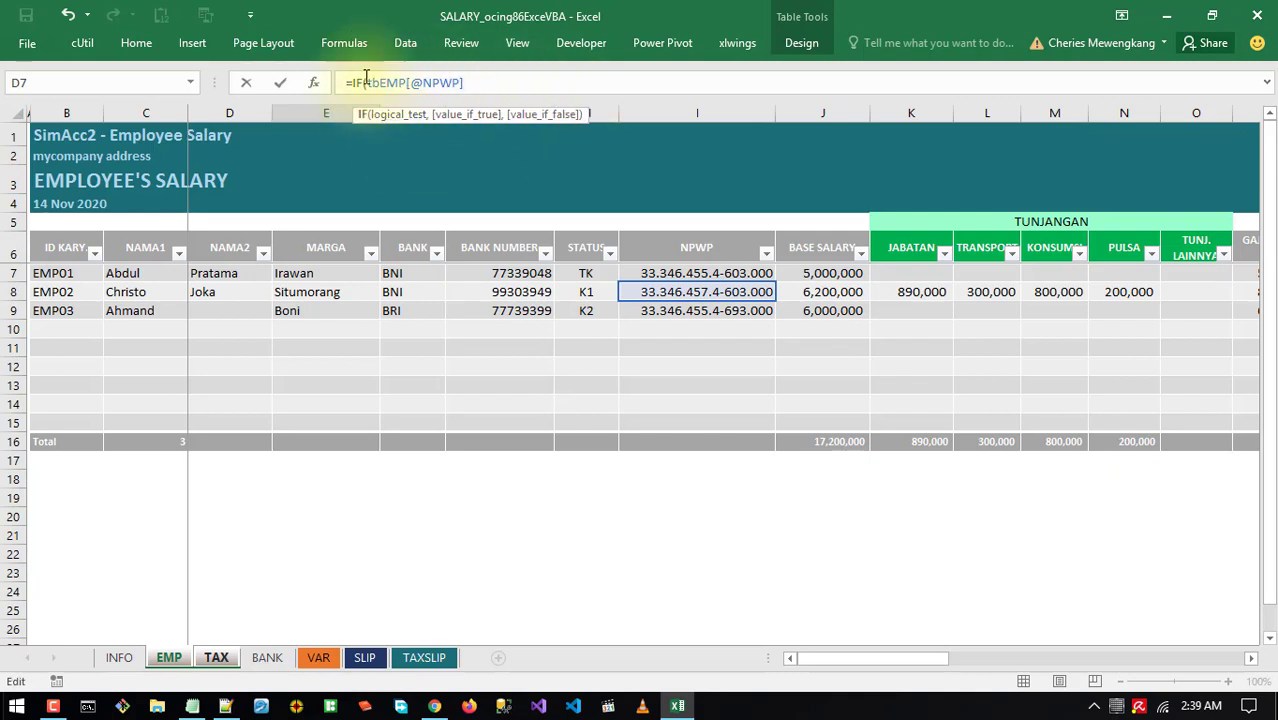
drag(369, 82, 546, 82)
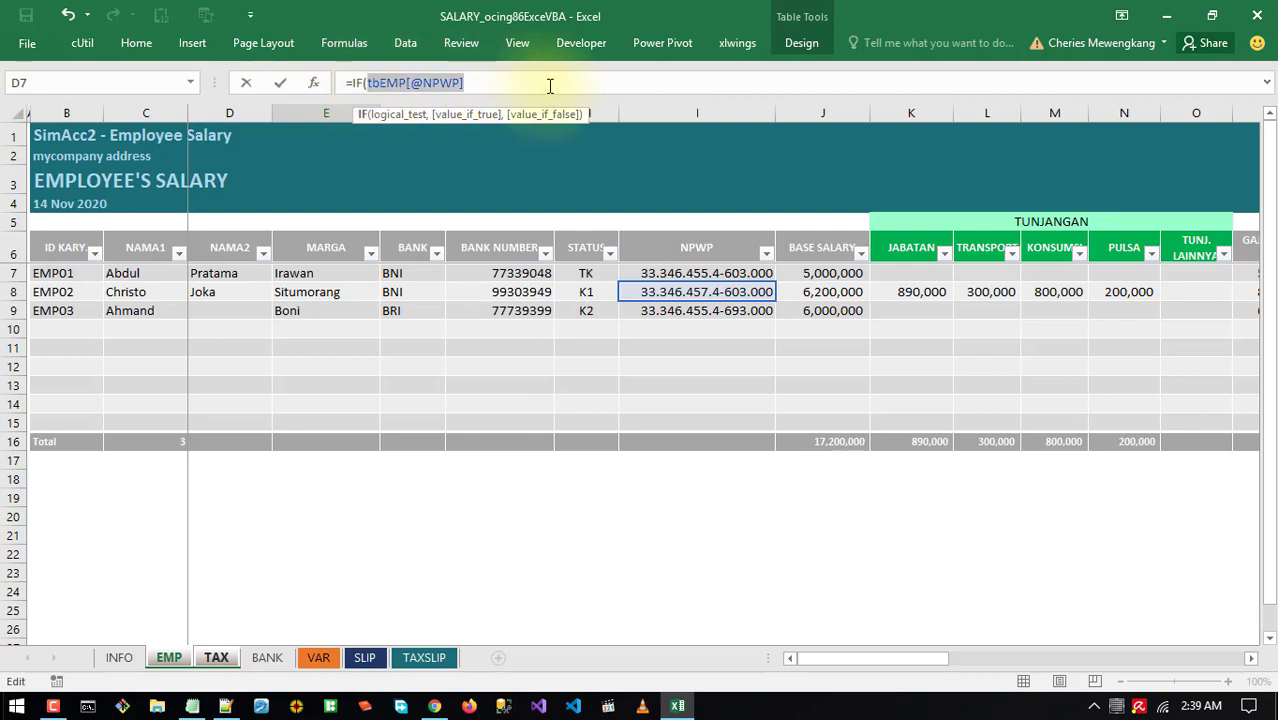
click(546, 82)
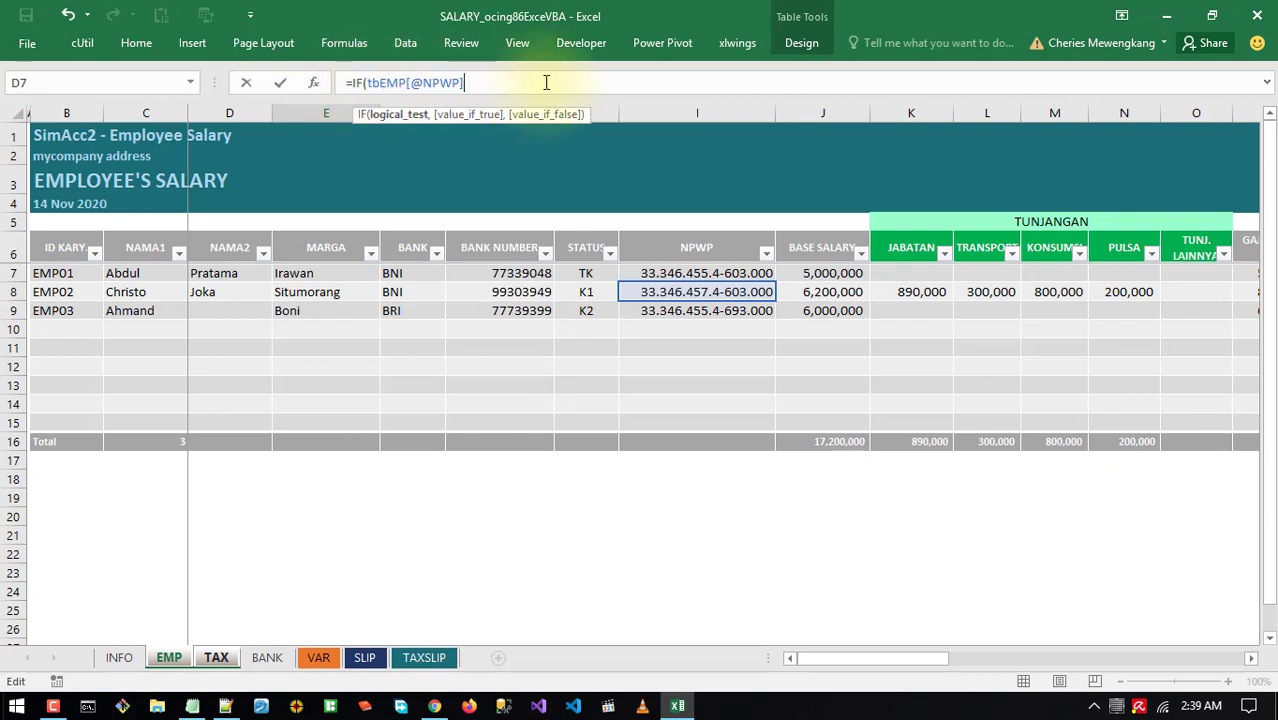
text(<>"",)
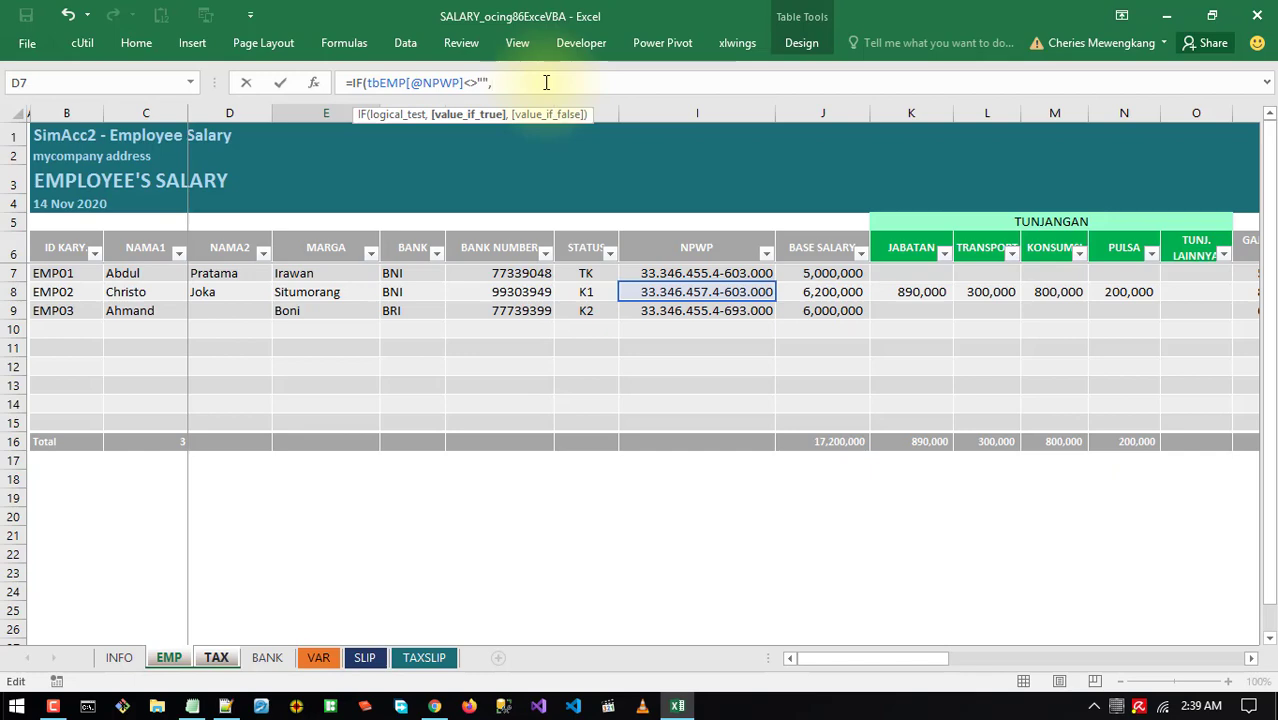
key(ctrl+v)
text(,)
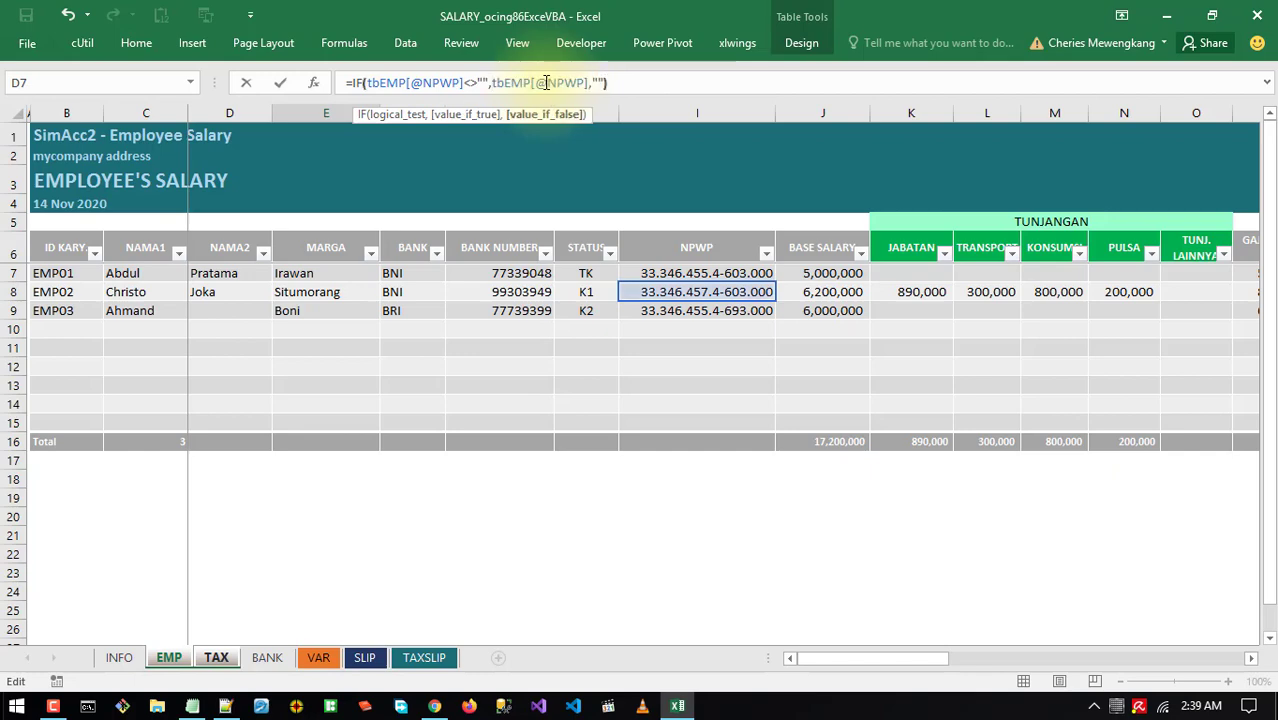
key(Return)
key(Up)
key(Up)
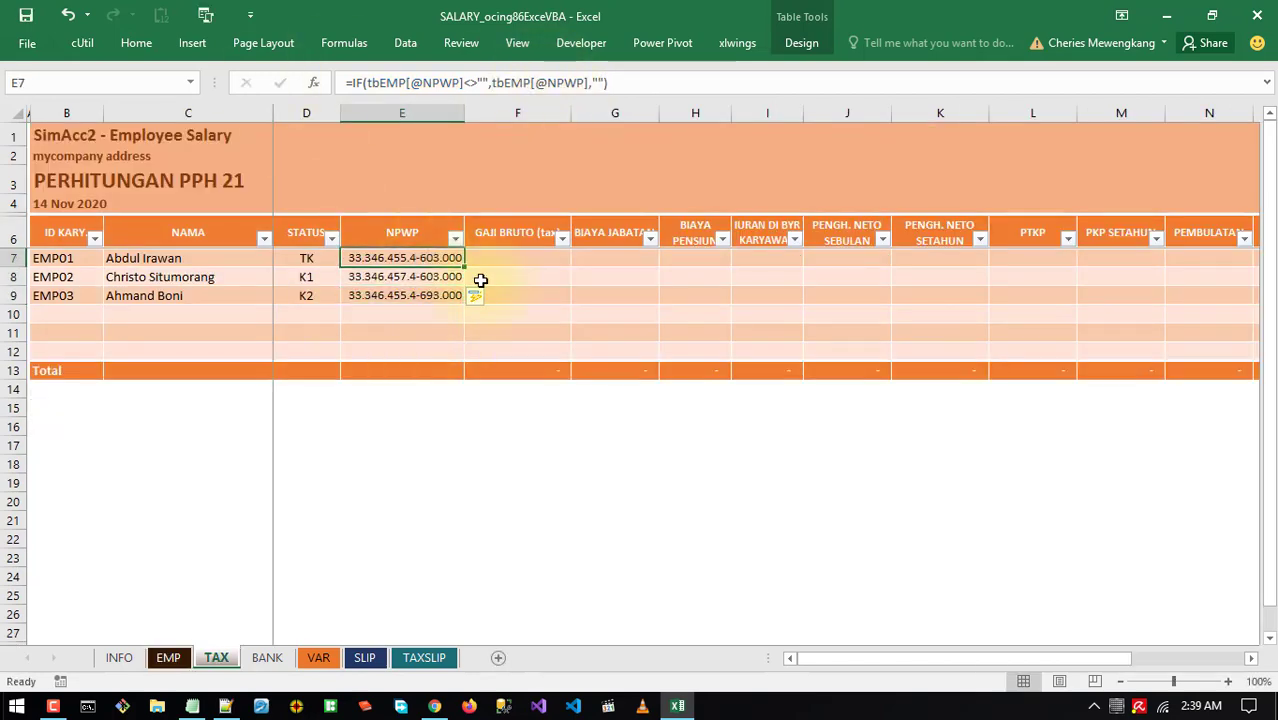
In F7, reference the employee's GAJI BRUTO (tax) value in column AF of EMP.
click(508, 261)
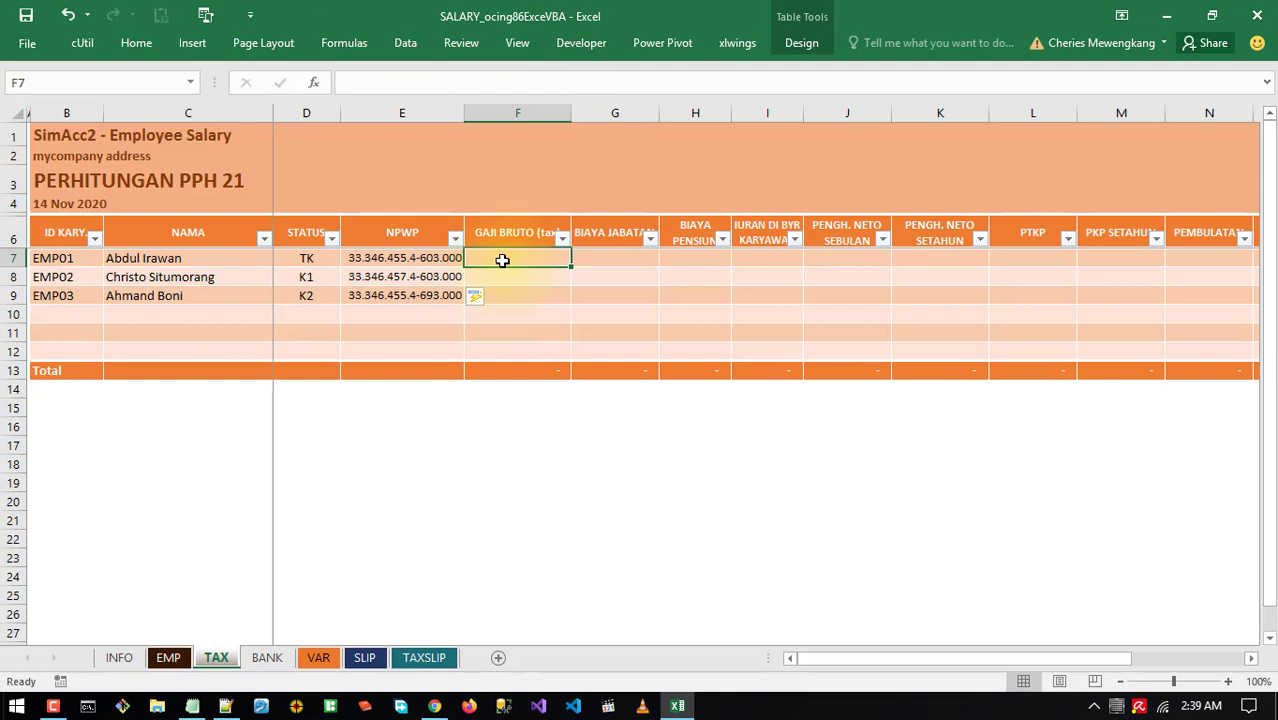
double_click(527, 236)
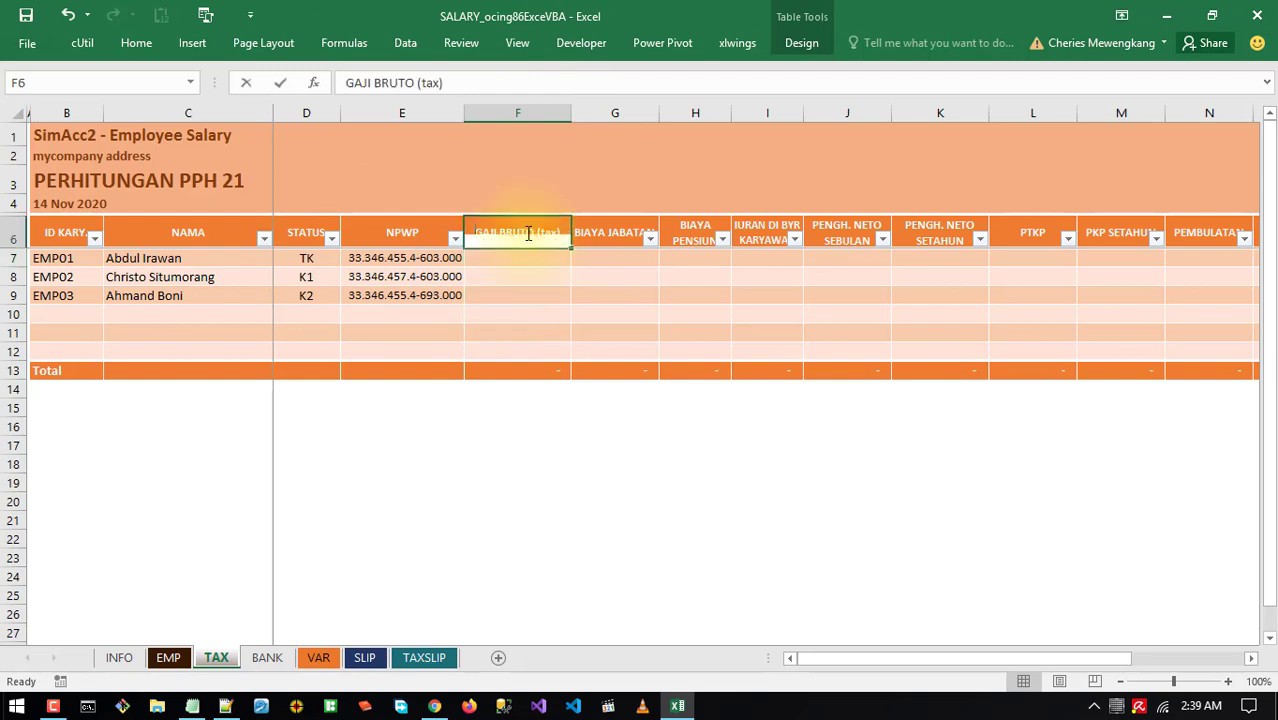
click(496, 257)
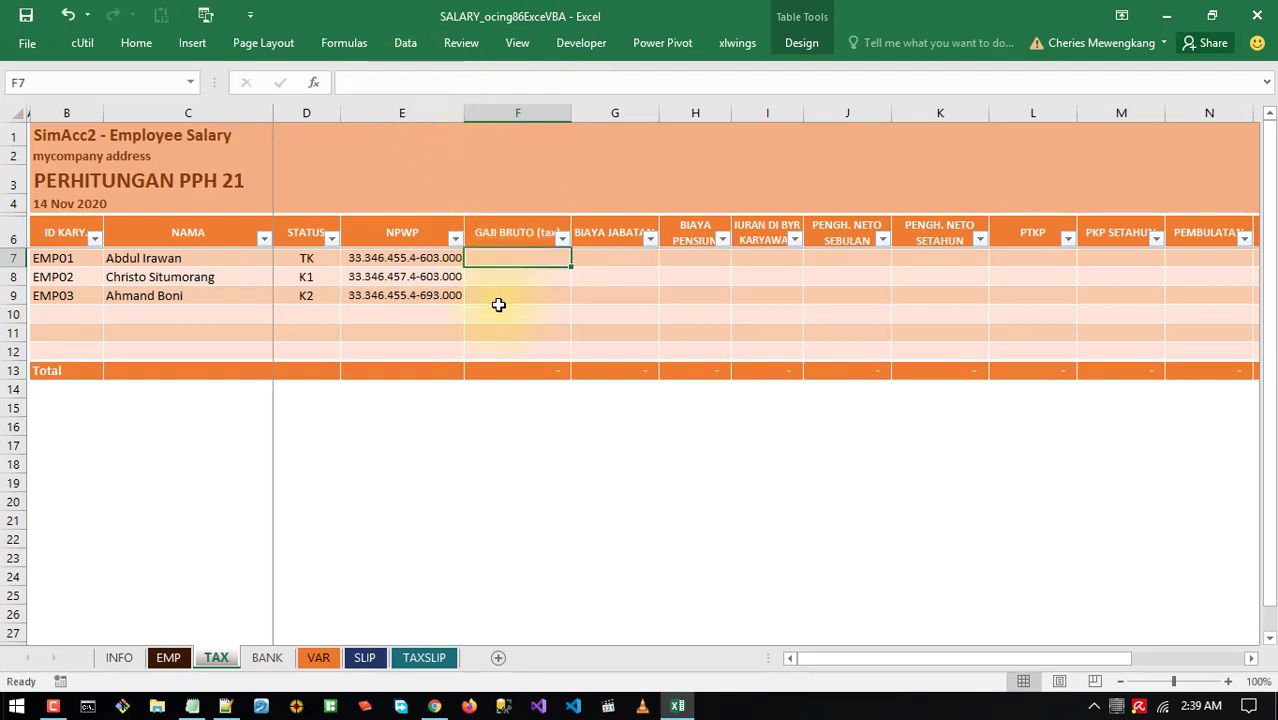
text(=)
click(168, 659)
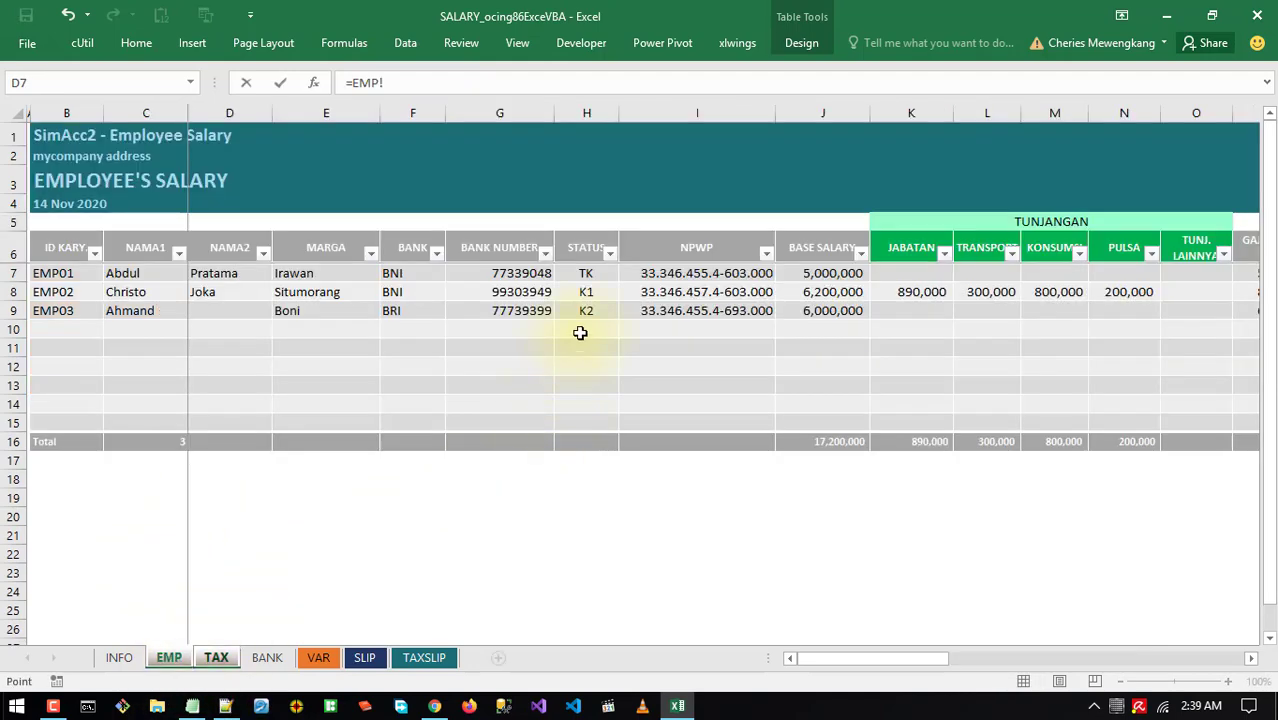
key(Down)
key(Right)
key(Right)
key(Right)
key(Right)
key(Right)
key(Right)
key(Right)
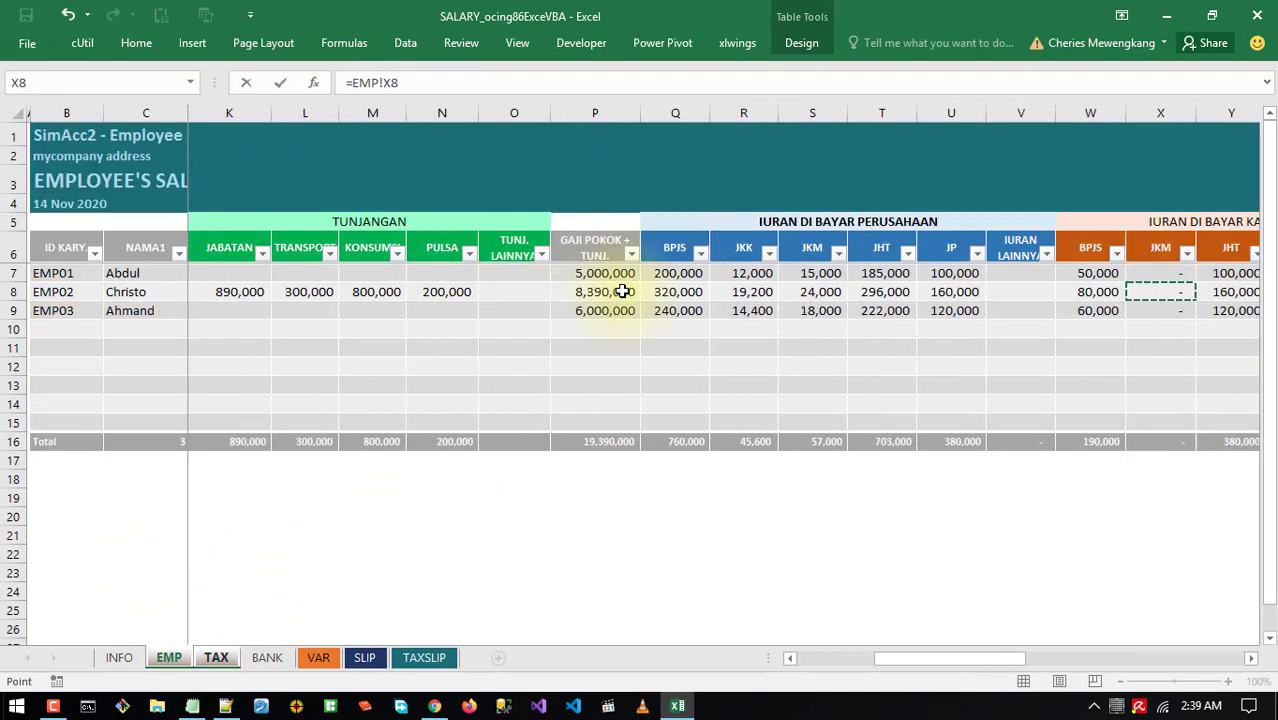
key(Right)
key(Right)
key(Right)
key(Right)
key(Right)
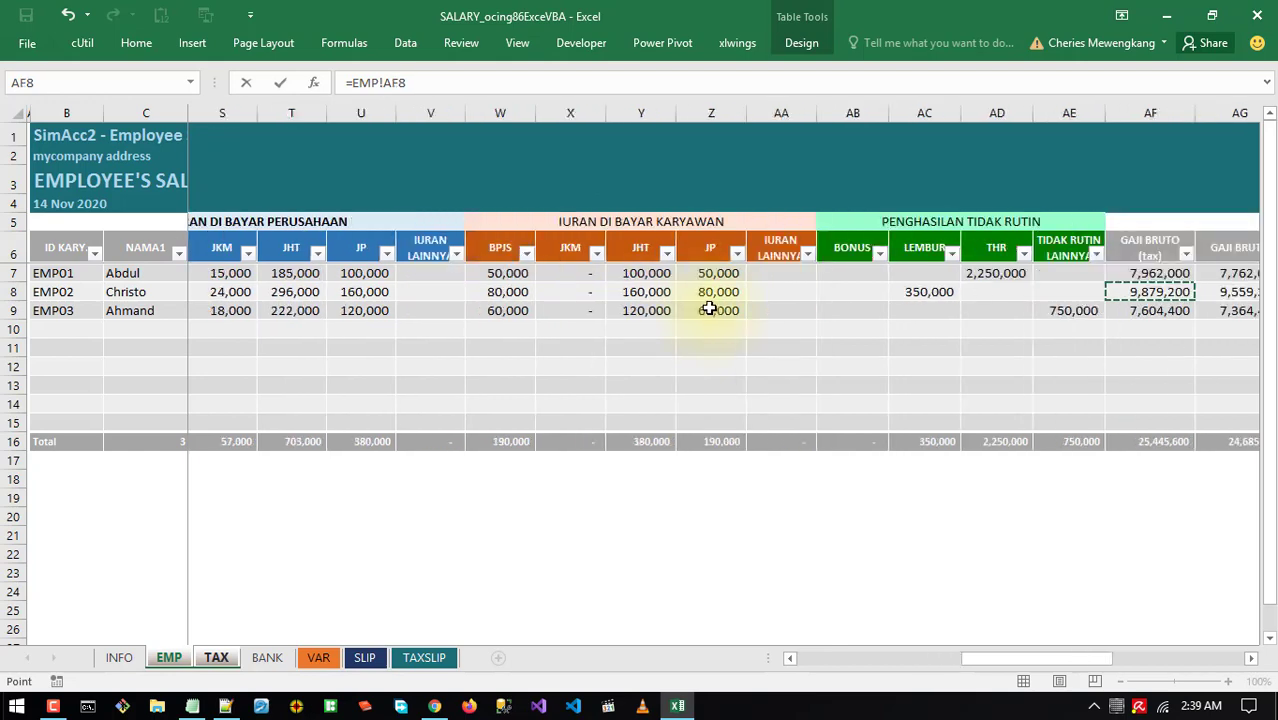
key(Right)
key(Right)
key(Right)
key(Right)
click(790, 273)
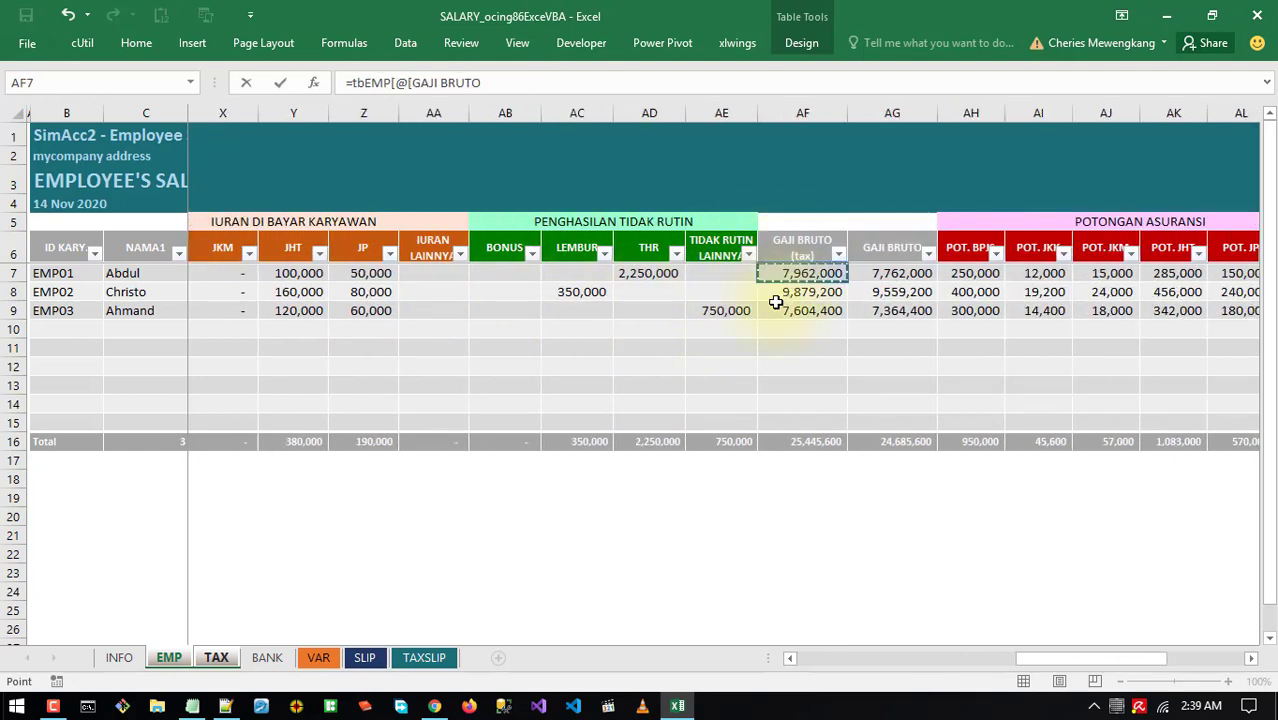
key(Return)
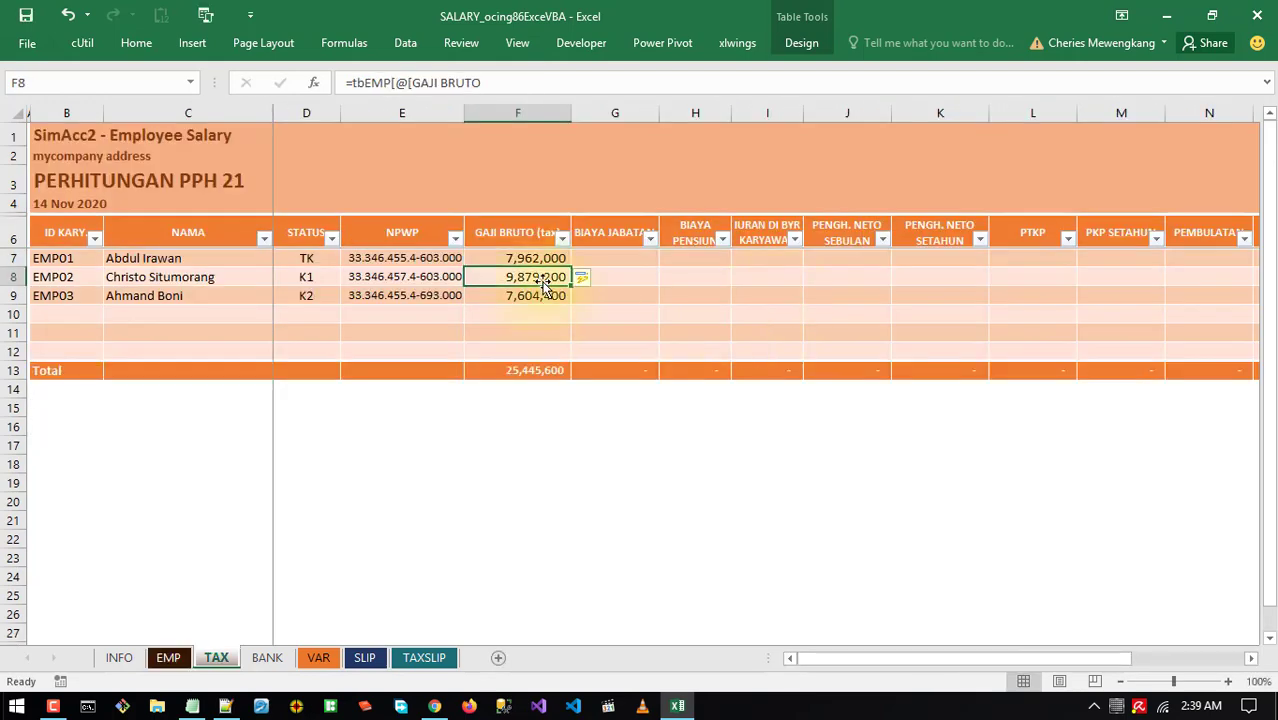
Check the gross pay results: 7,962,000, 9,879,200 and 7,604,400.
click(603, 262)
click(508, 258)
click(560, 245)
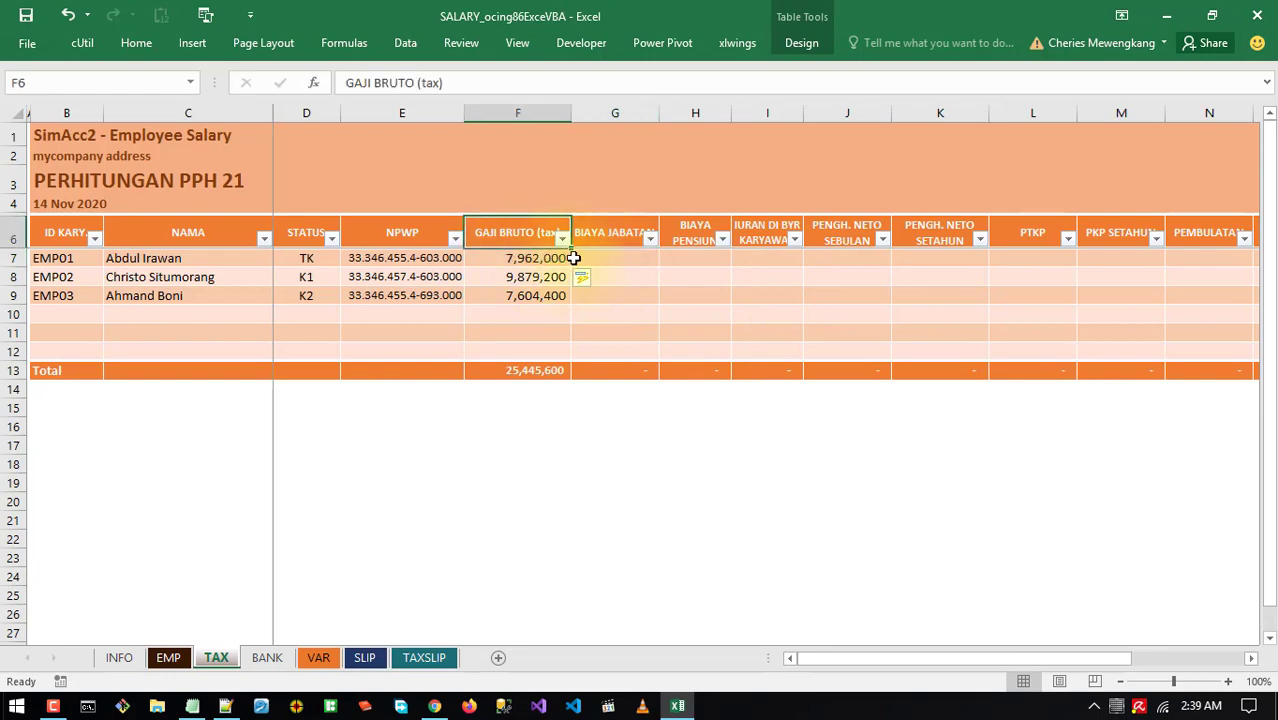
click(565, 258)
click(590, 258)
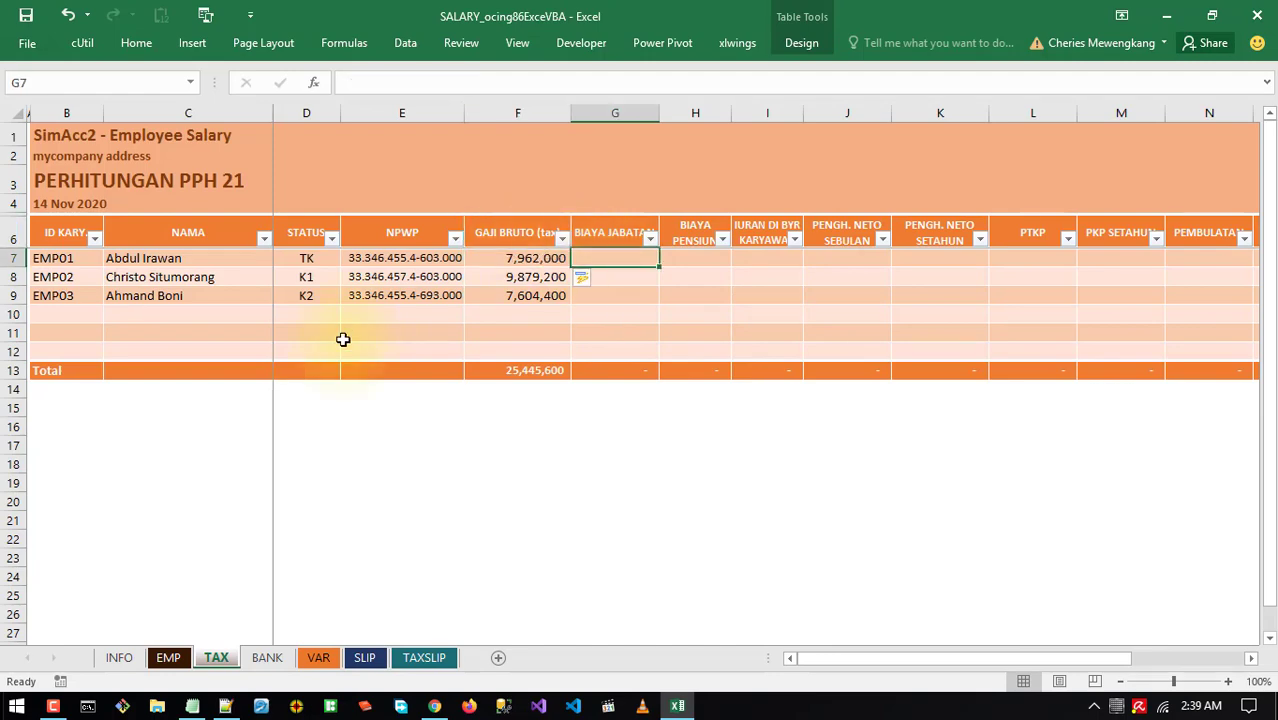
Select and copy the two-line BIAYA JABATAN formula from the Notepad++ TAX notes.
click(226, 708)
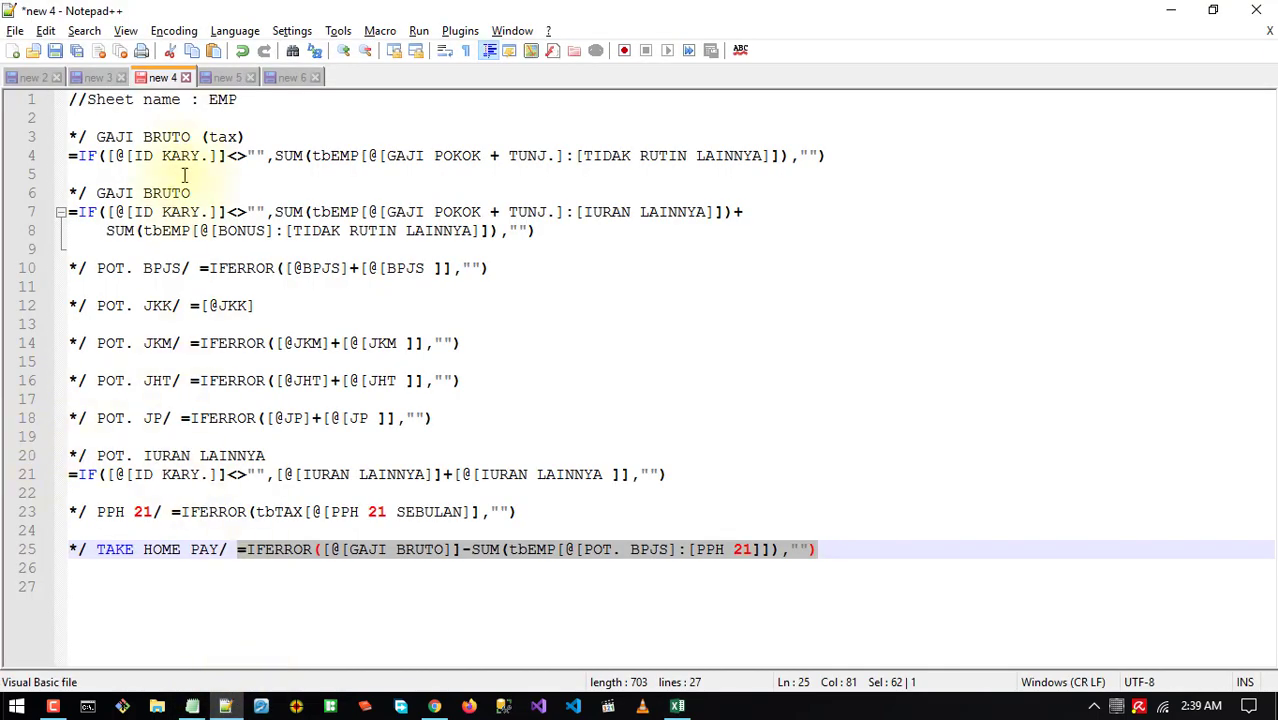
click(224, 78)
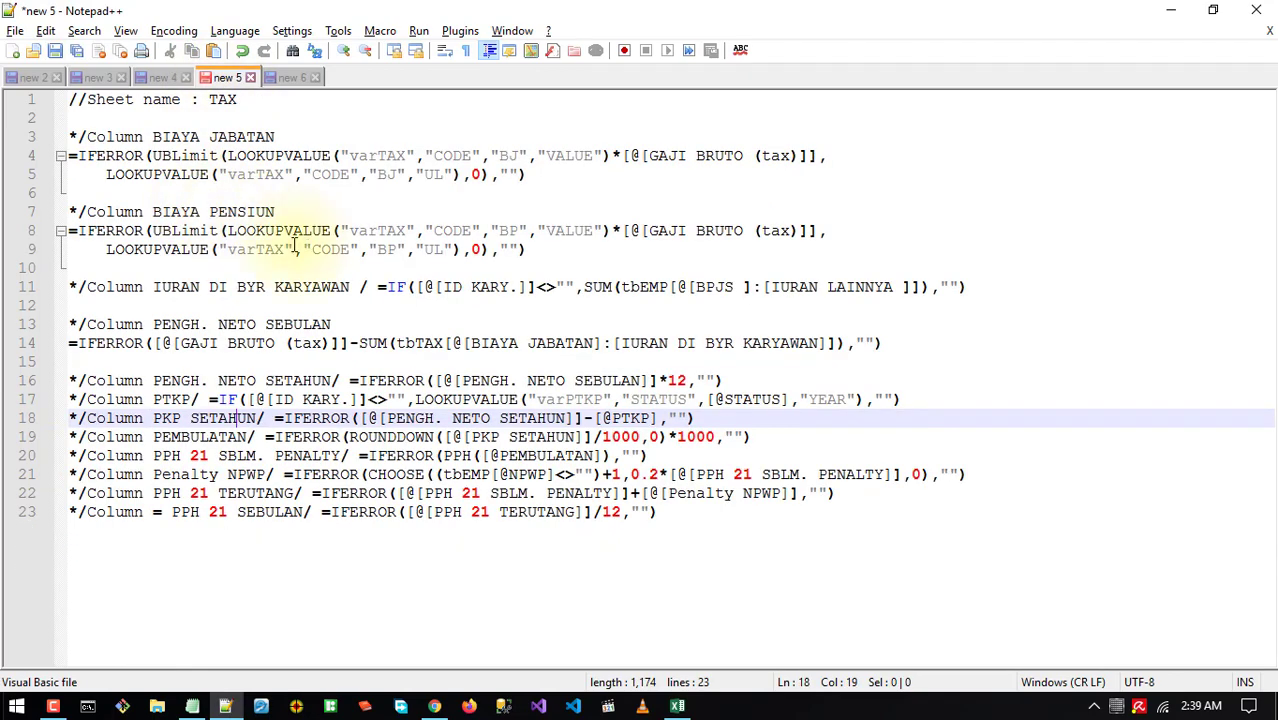
click(70, 156)
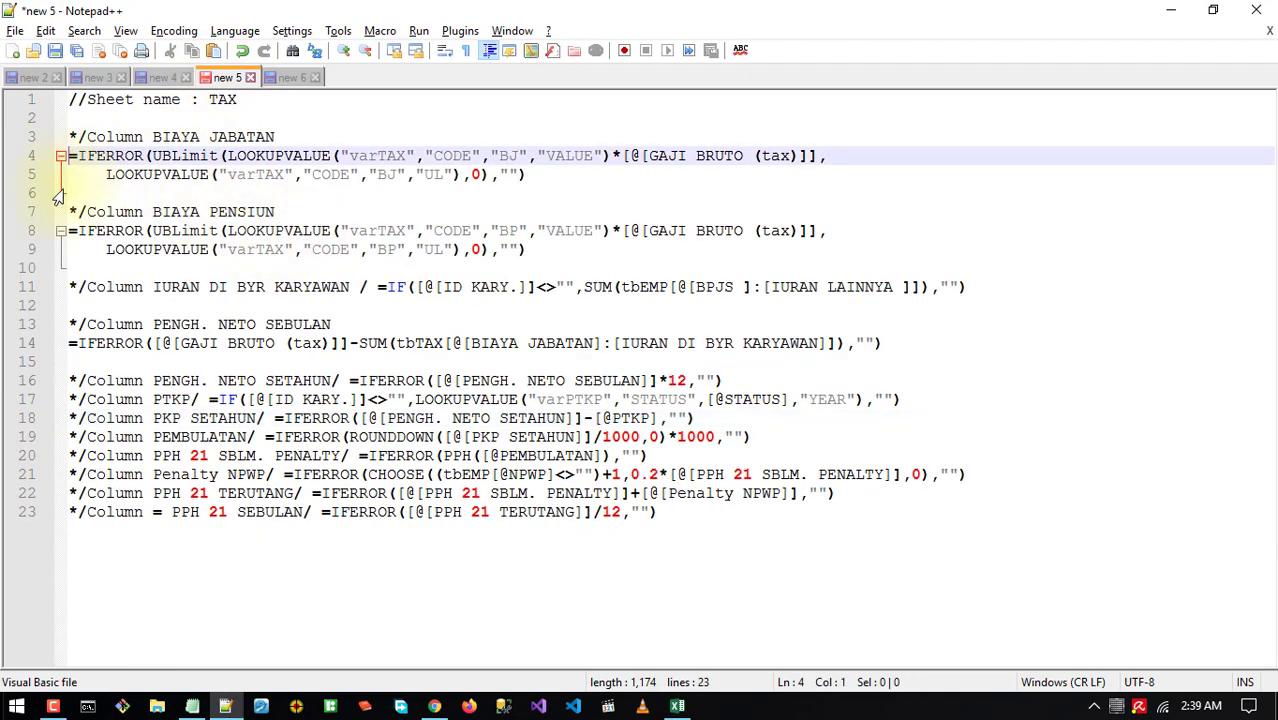
key(shift+Down)
key(shift+Down)
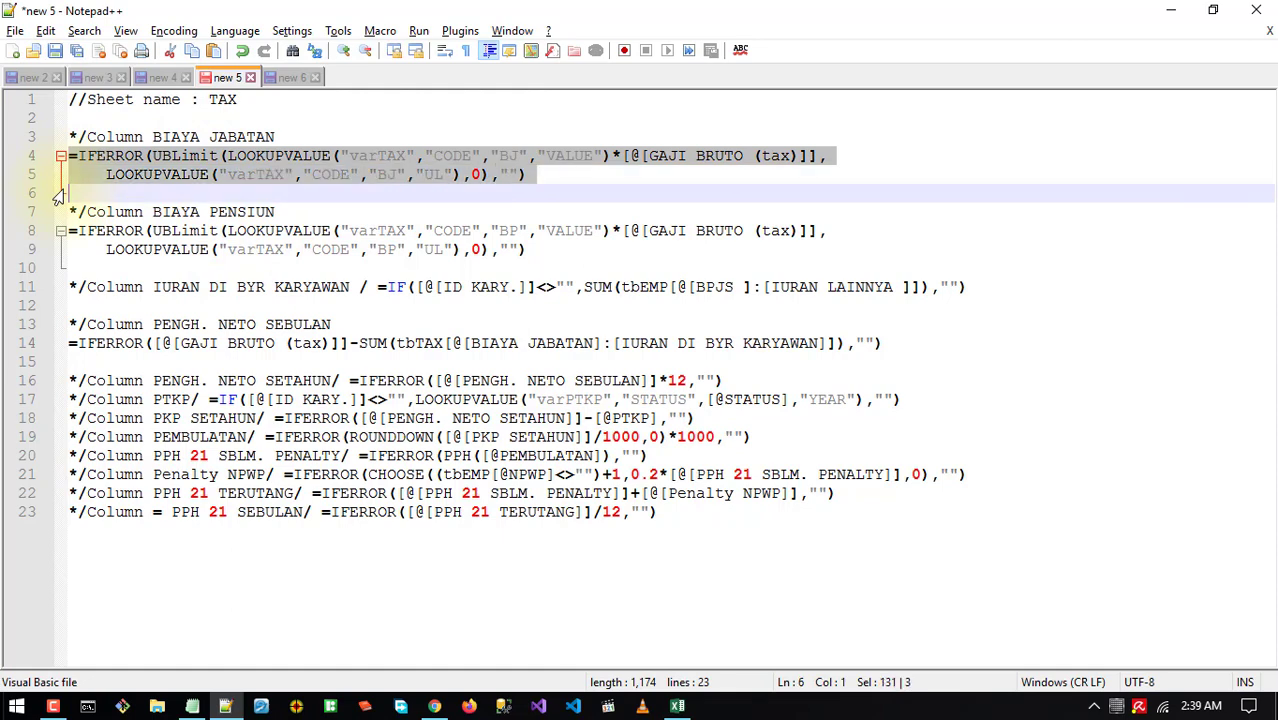
key(shift+Up)
key(shift+End)
key(alt+Tab)
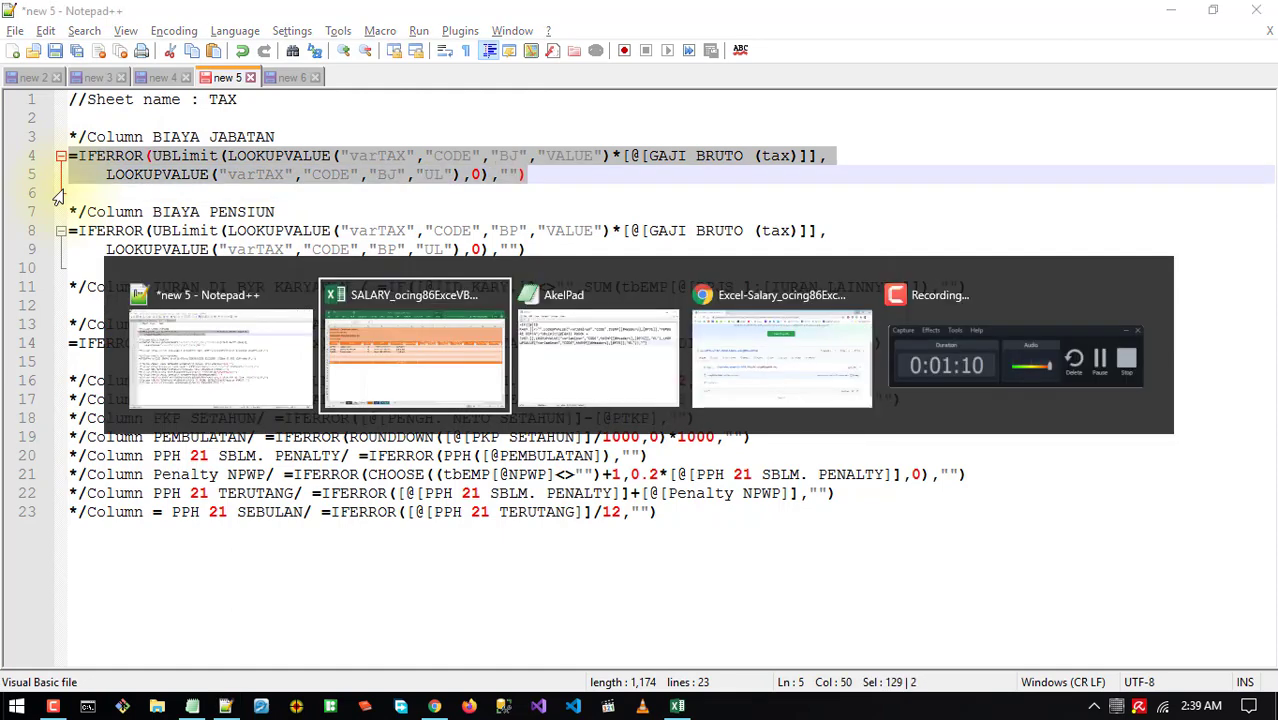
Paste the BIAYA JABATAN formula into G7, giving 398,100, 493,960 and 380,220.
key(F2)
key(ctrl+v)
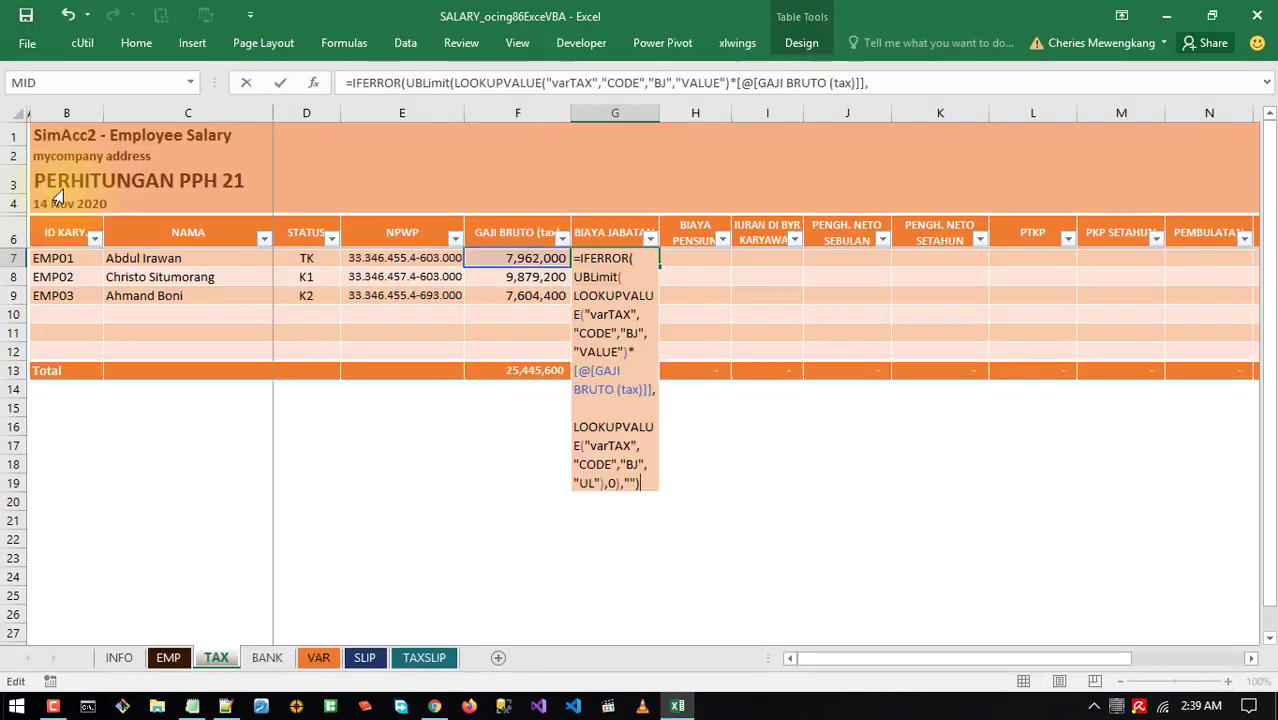
key(Return)
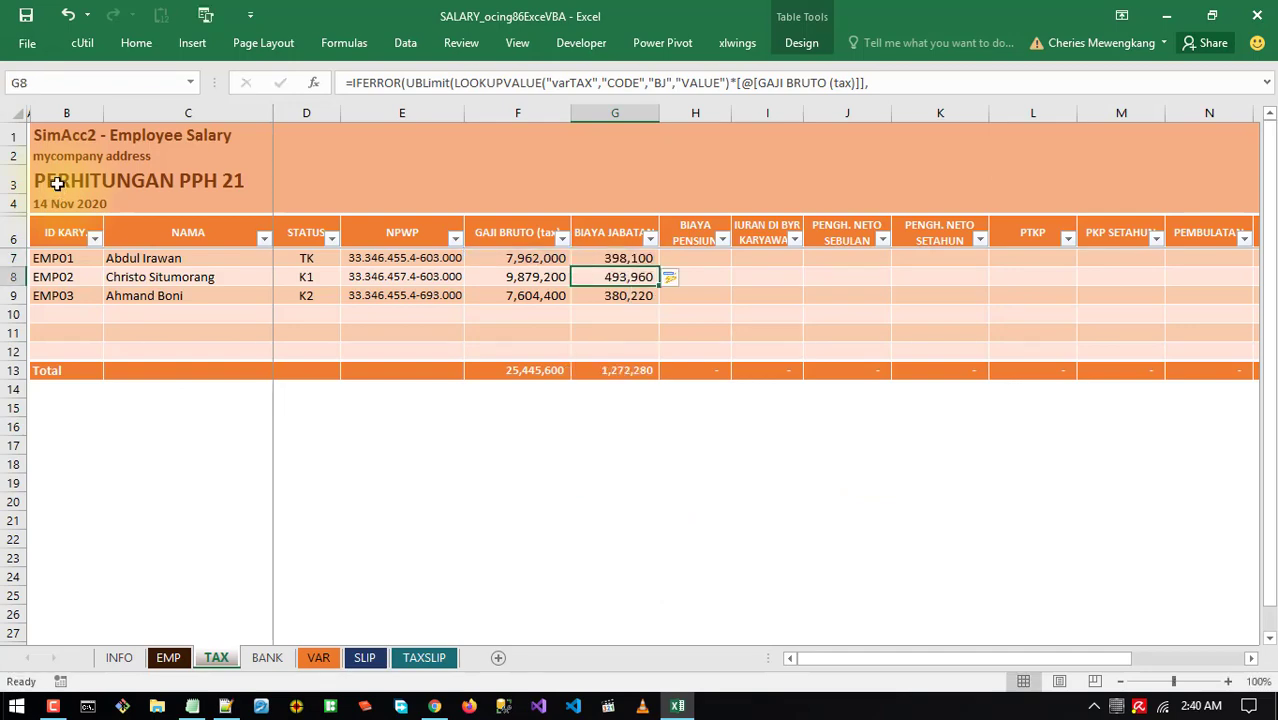
click(617, 311)
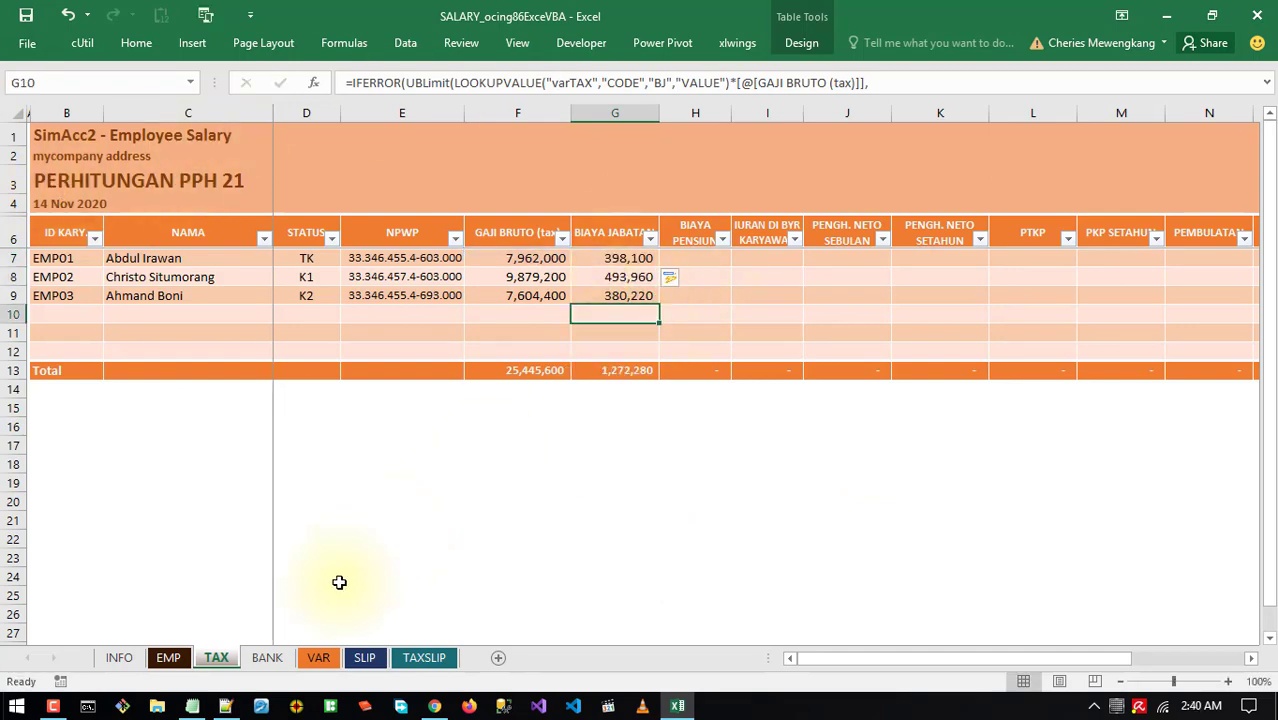
Check the BIAYA JABATAN rate and cap on the VAR sheet, then return to TAX cell H7.
click(311, 660)
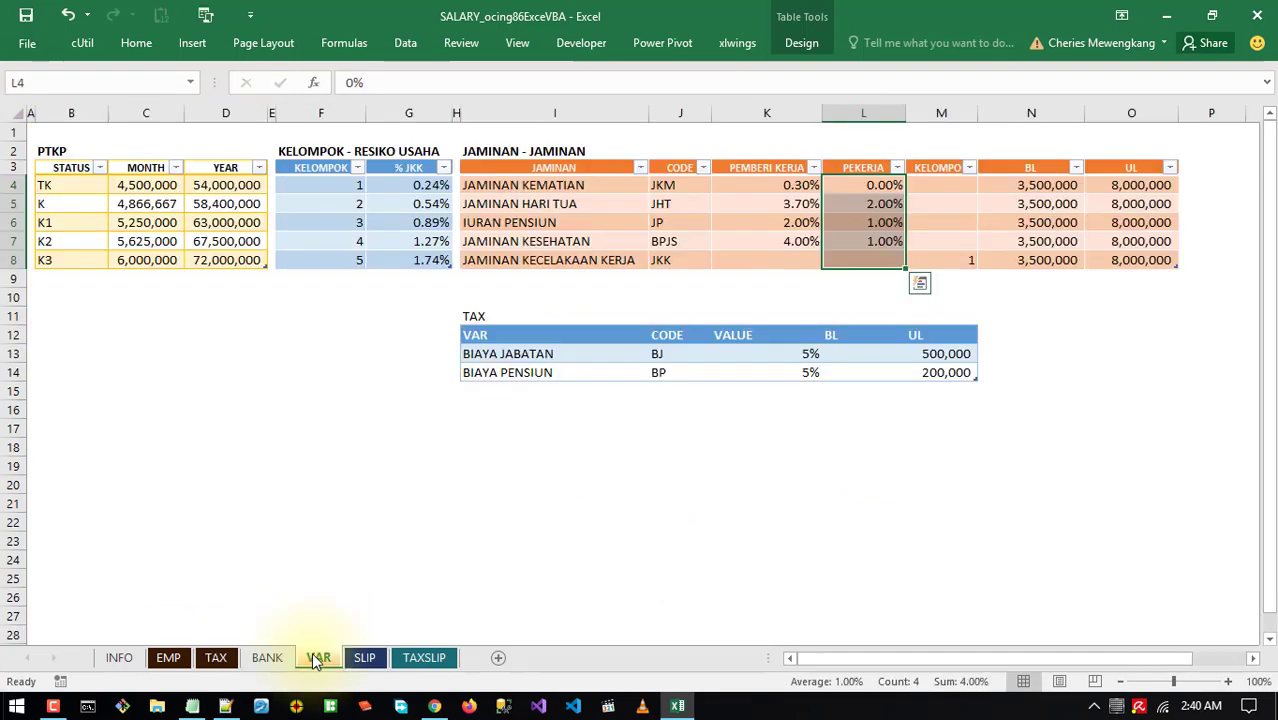
drag(490, 354, 820, 354)
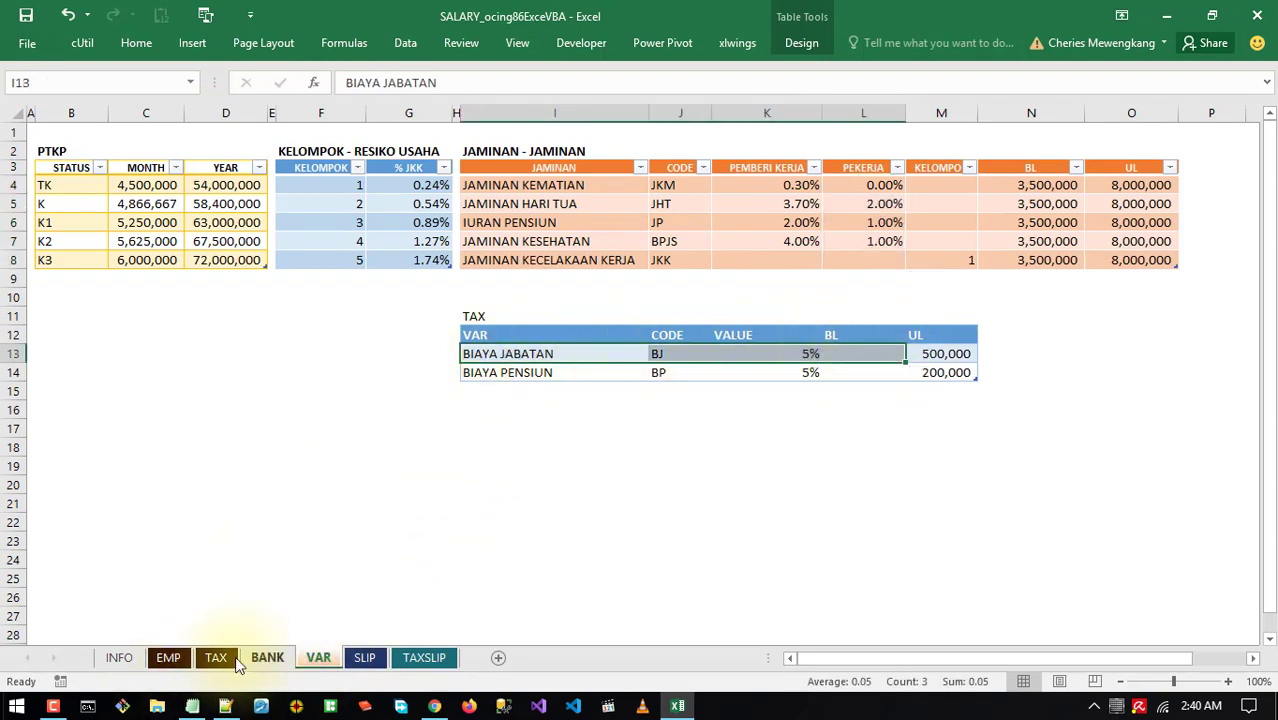
click(221, 659)
key(Up)
key(Up)
key(Up)
key(Right)
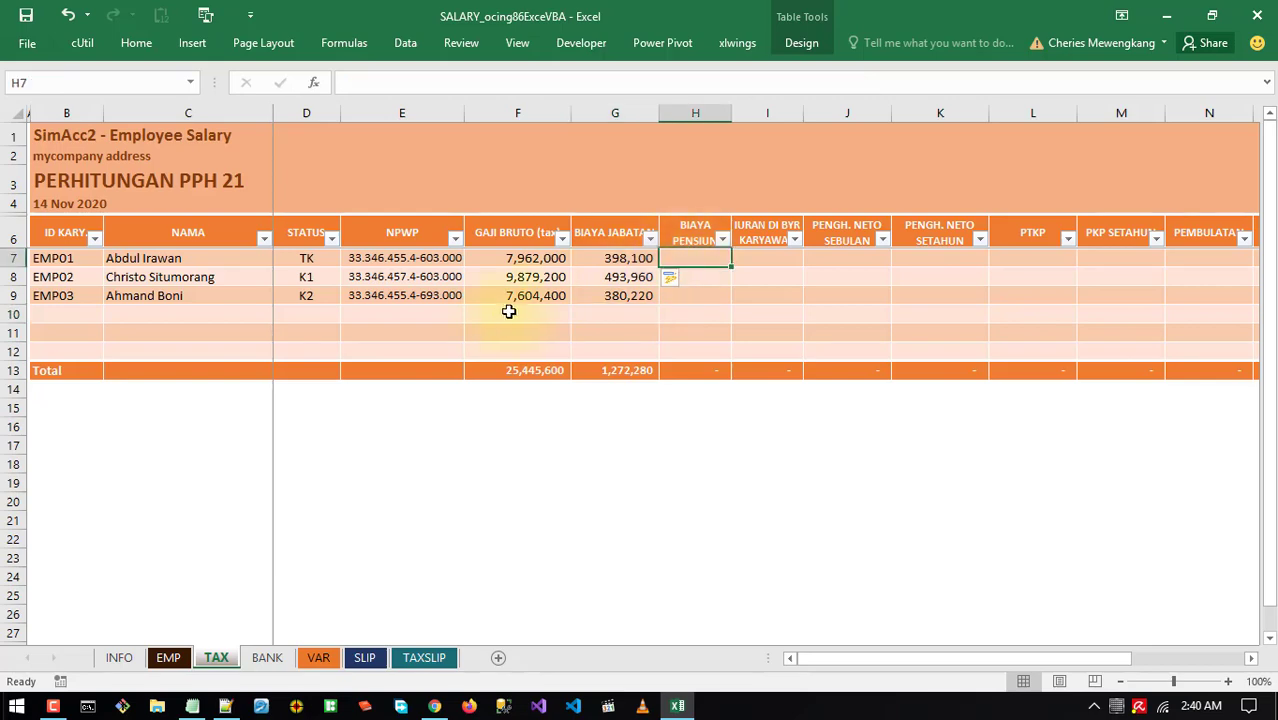
Copy the two-line BIAYA PENSIUN formula from the Notepad++ notes.
key(alt+Tab)
key(Down)
key(Down)
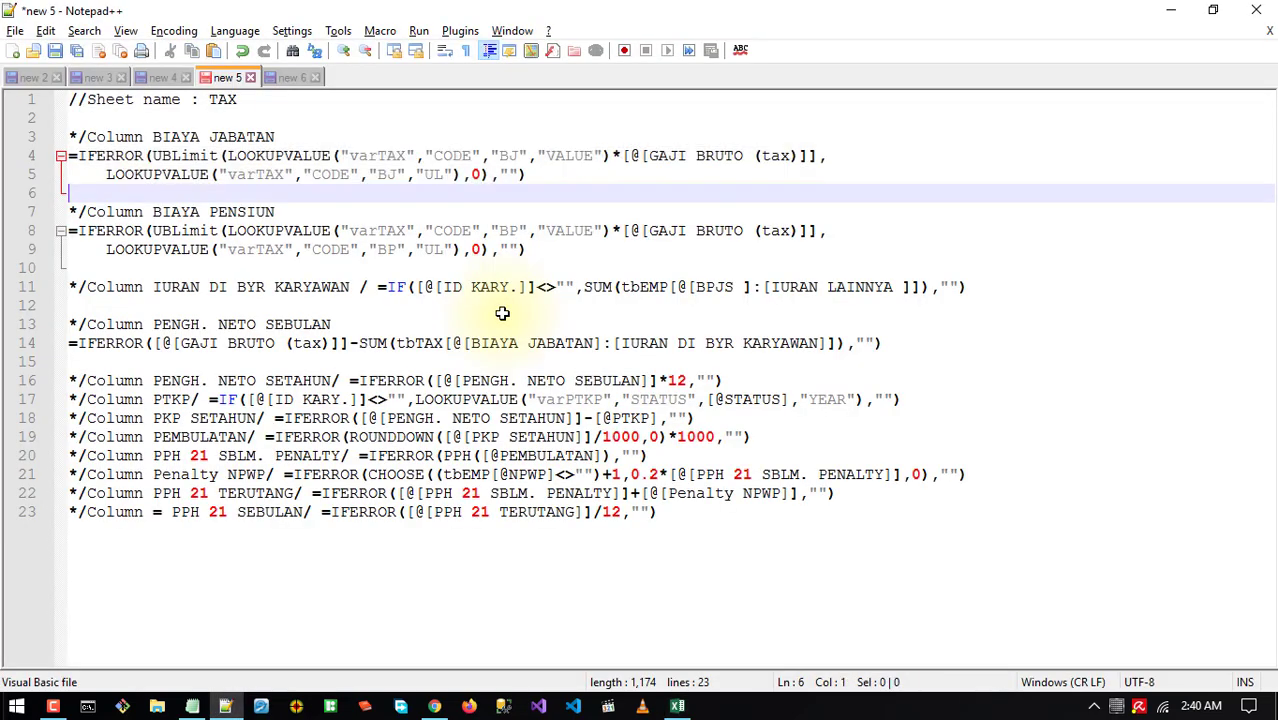
key(Down)
key(Down)
key(Up)
key(Down)
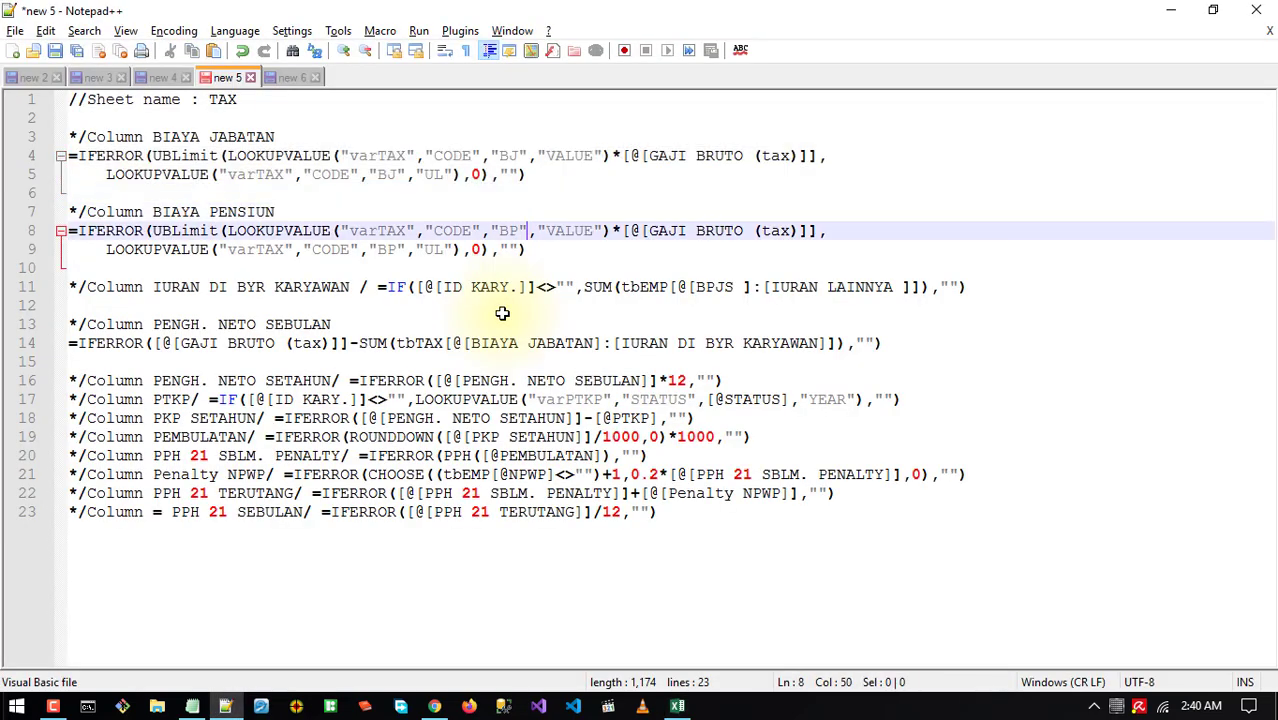
key(Home)
key(shift+Down)
key(shift+End)
key(ctrl+c)
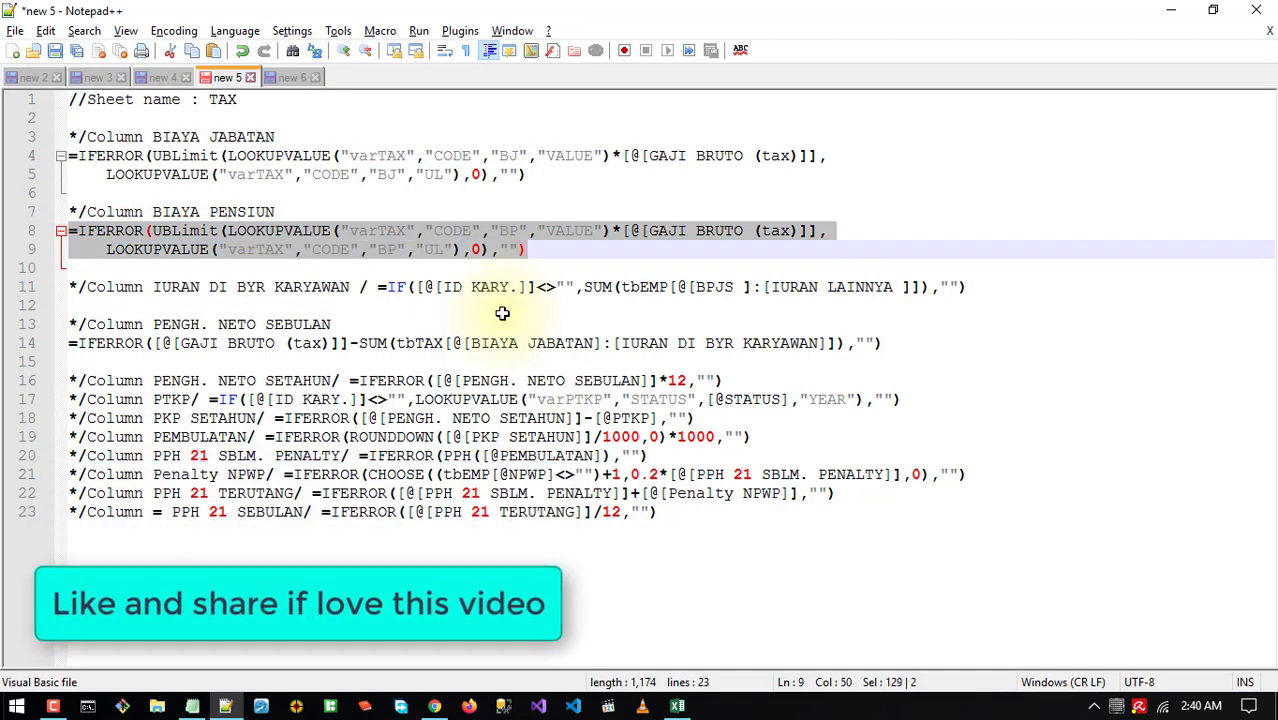
key(alt+Tab)
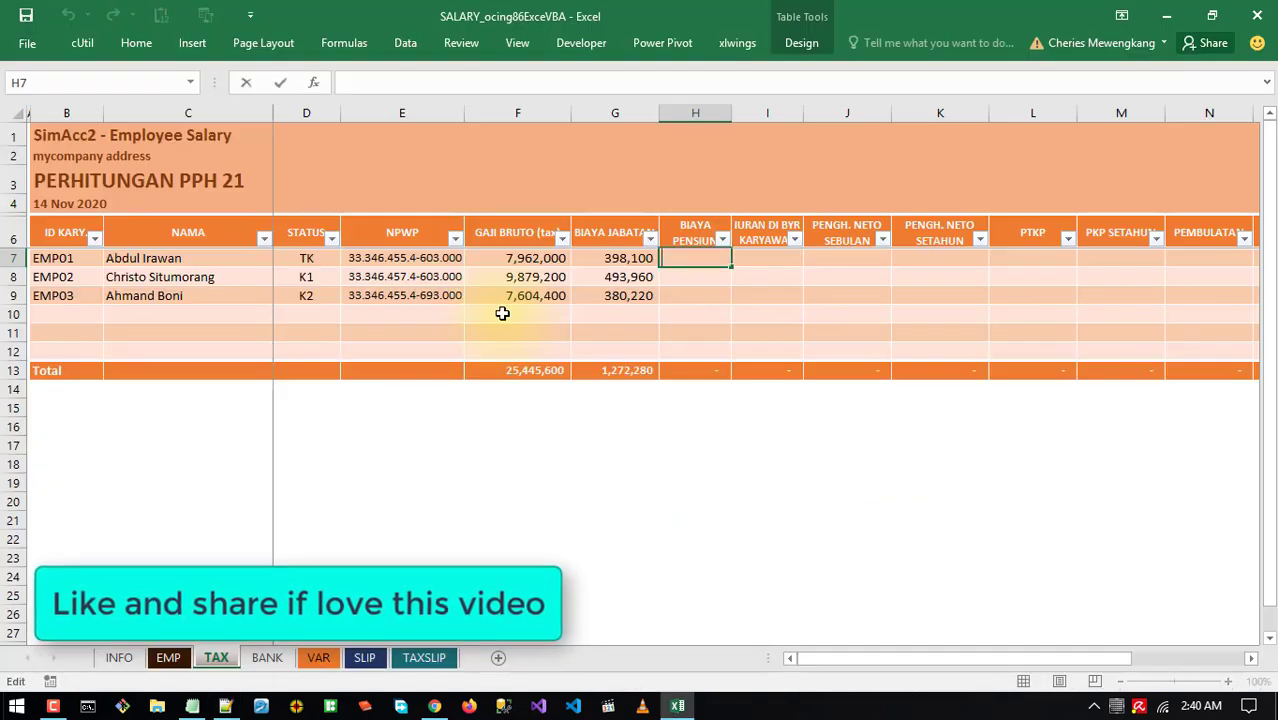
Paste the BIAYA PENSIUN formula into H7, giving 200,000 per employee and 600,000 total.
key(ctrl+v)
key(Return)
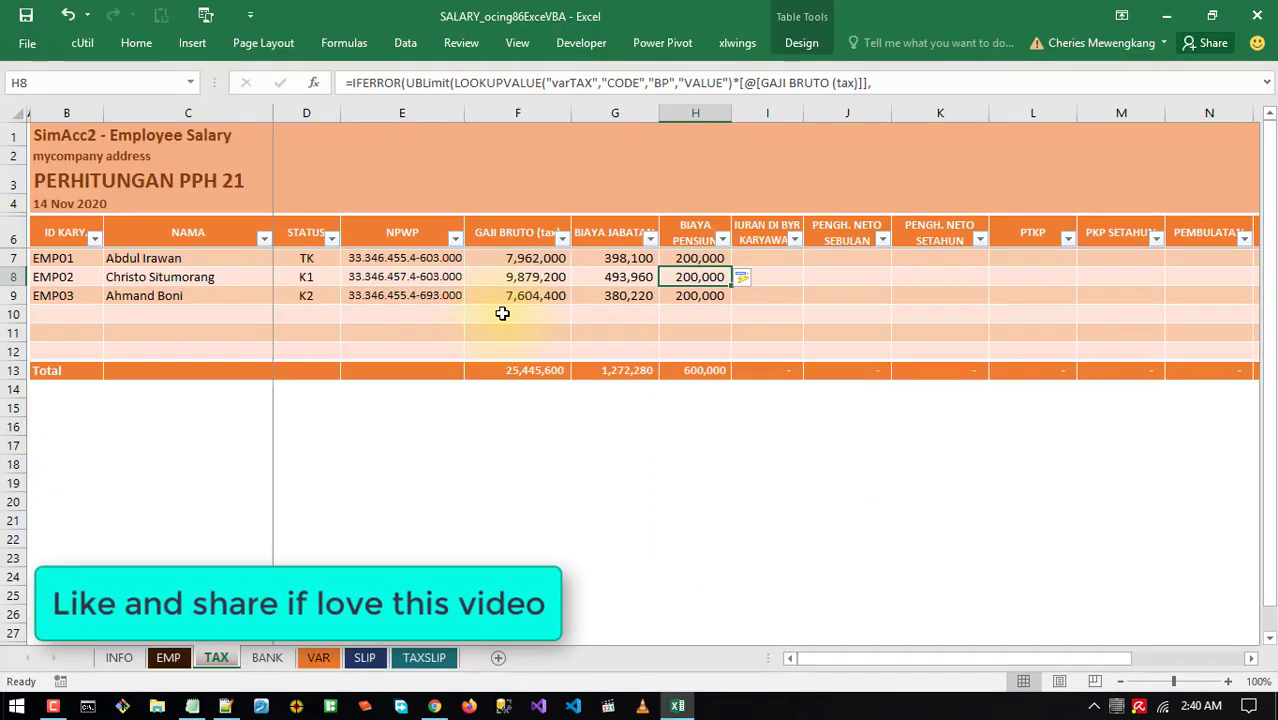
key(Up)
key(Right)
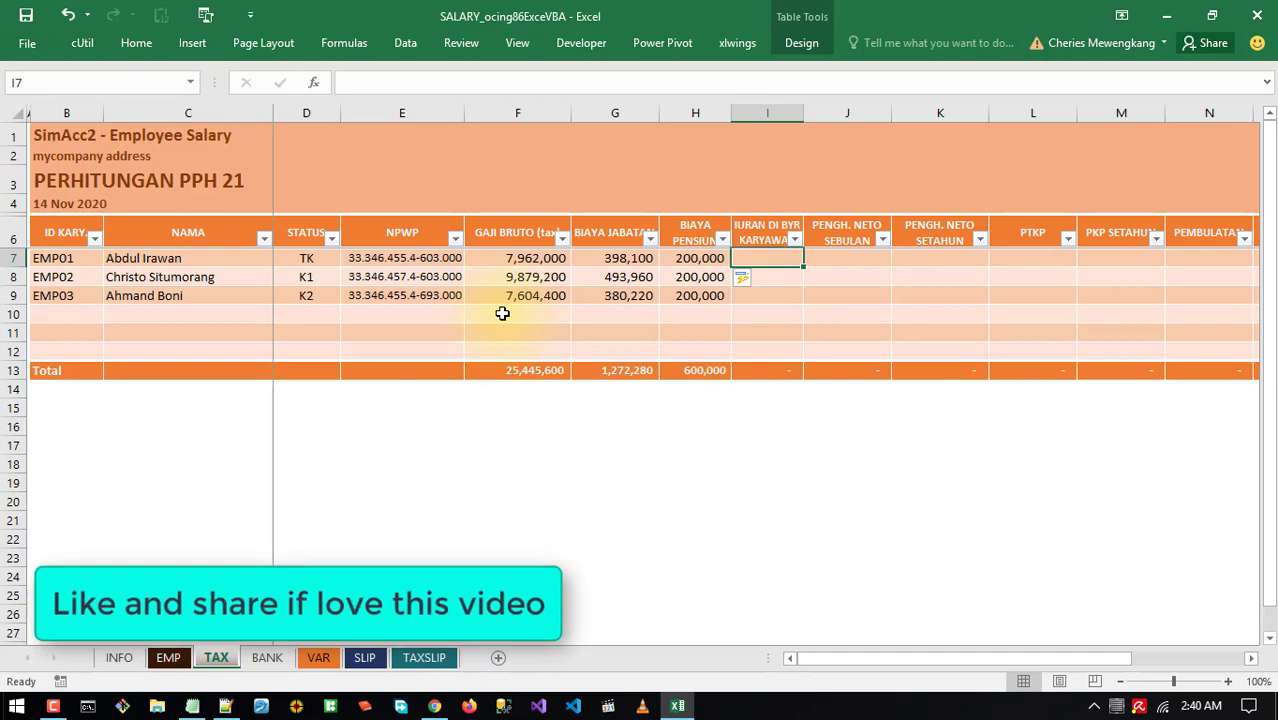
key(alt+Tab)
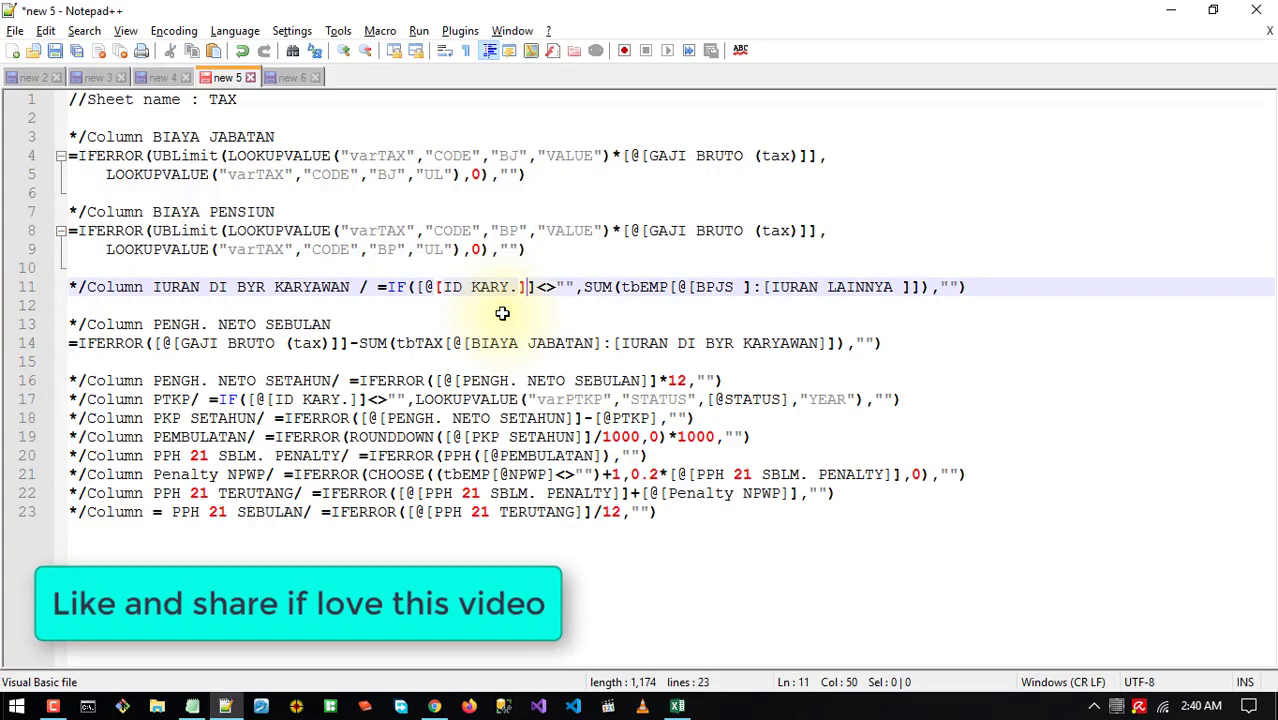
Paste the IURAN DI BYR KARYAWAN formula from the notes into I7, totalling 760,000.
key(Left)
key(Left)
key(Left)
key(Left)
key(Left)
key(Left)
key(Left)
key(Left)
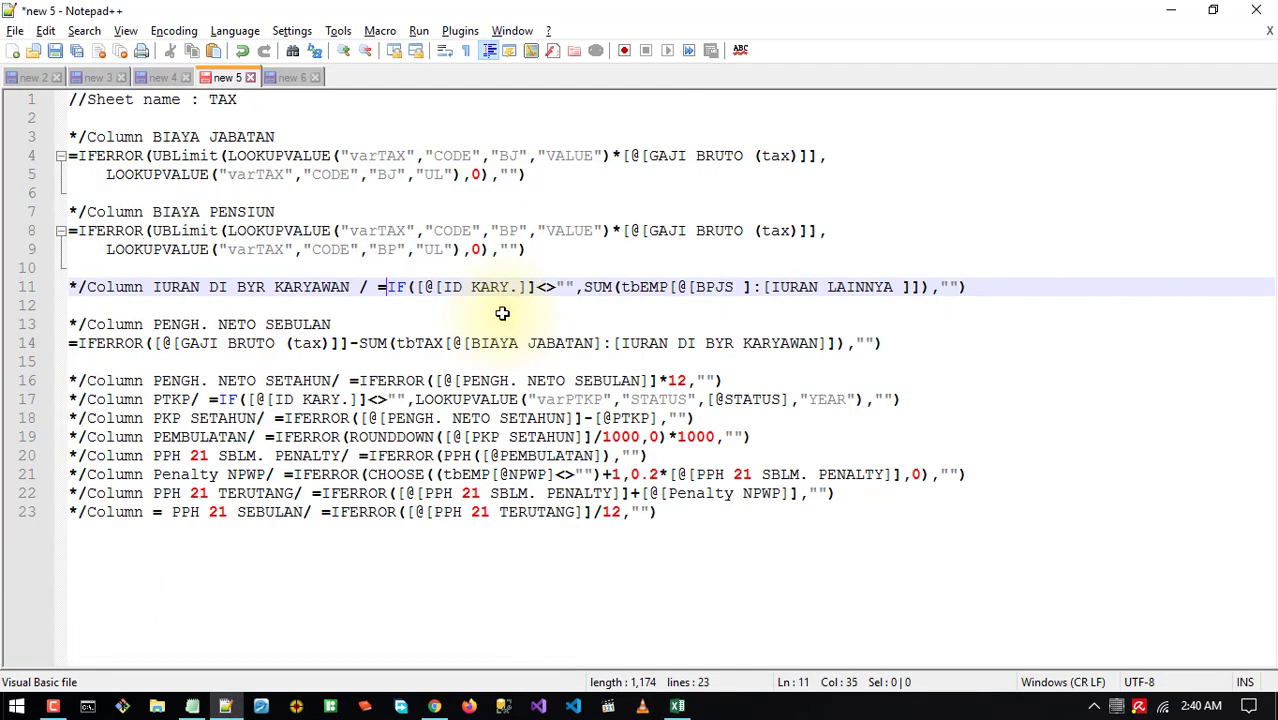
key(shift+End)
key(ctrl+c)
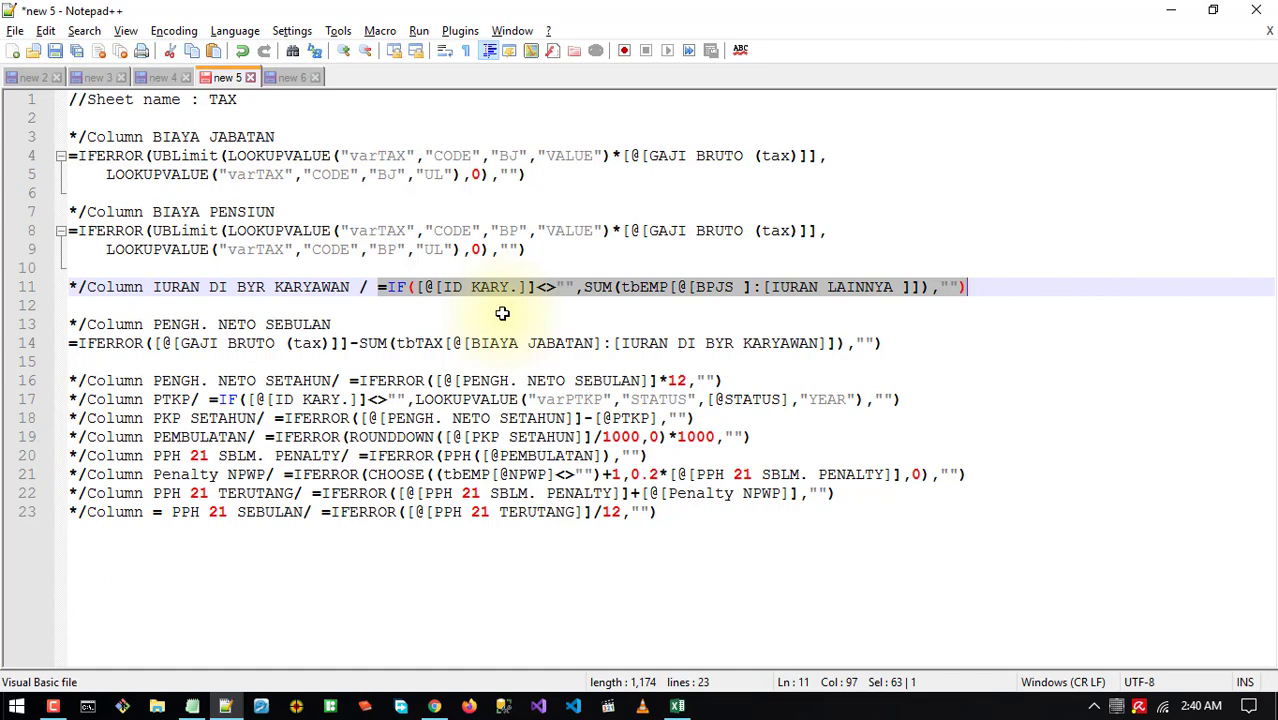
key(alt+Tab)
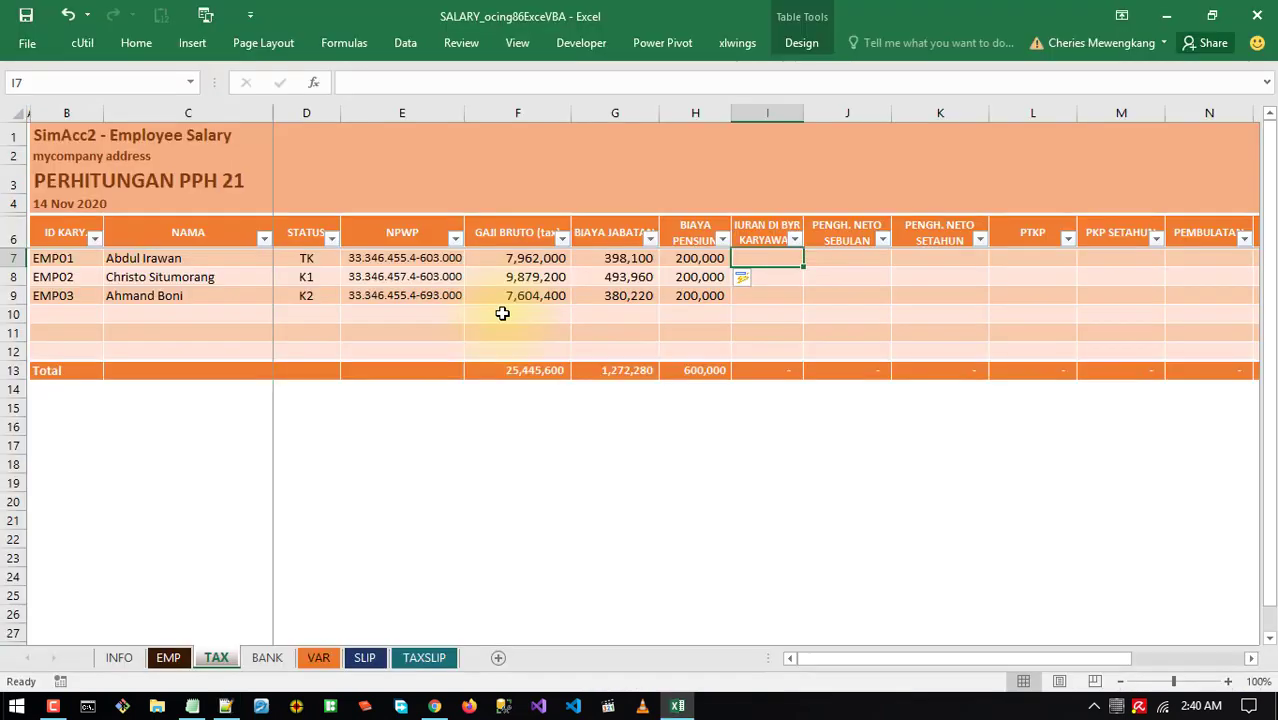
key(F2)
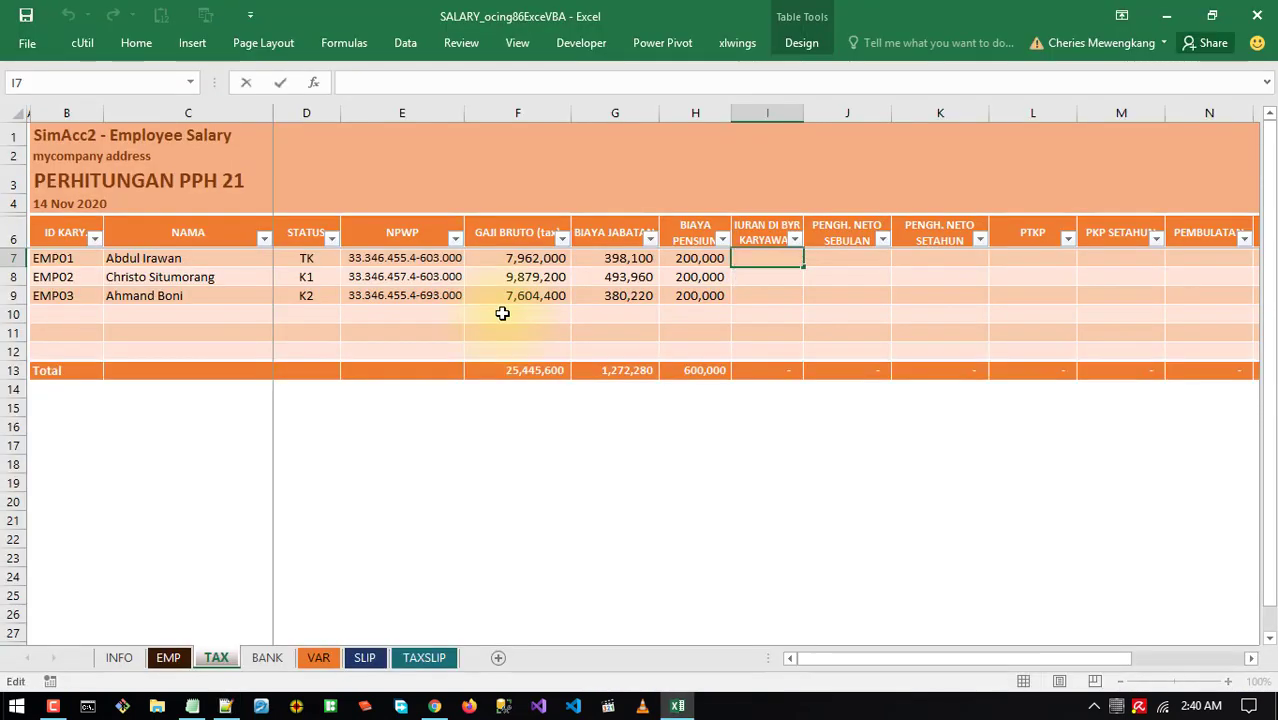
key(ctrl+v)
key(Return)
key(Down)
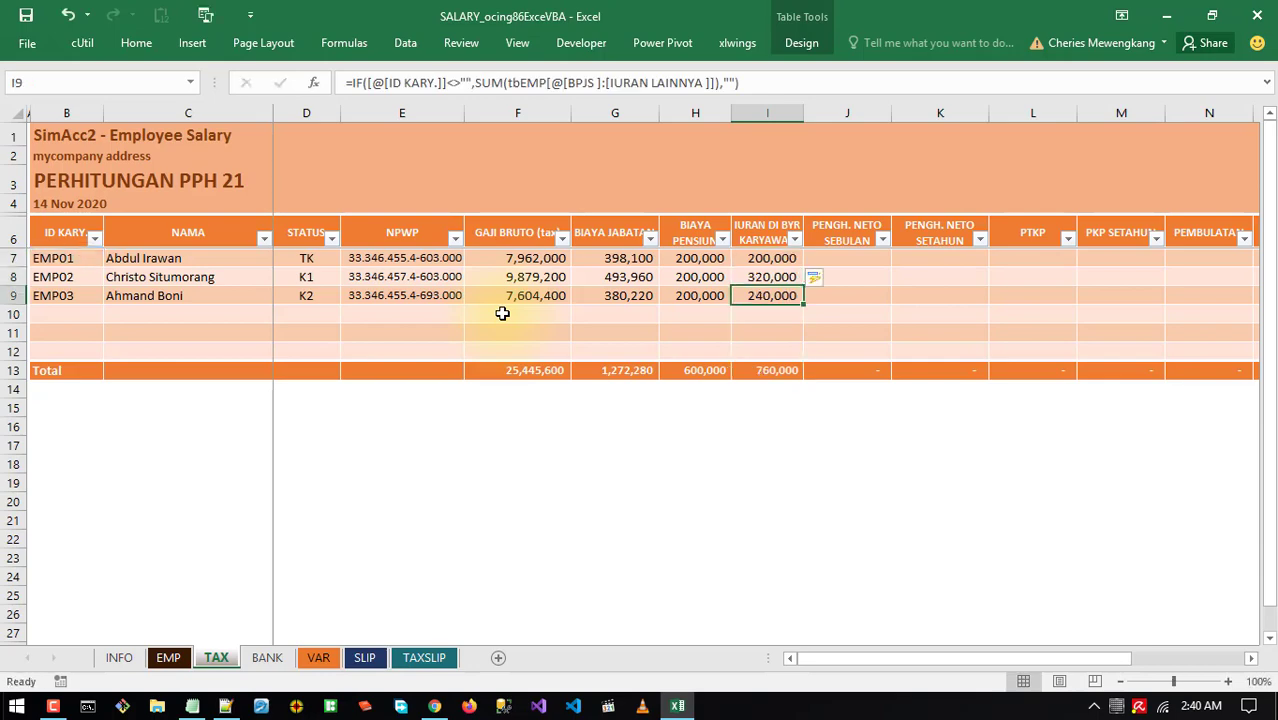
key(Up)
key(Up)
Paste the PENGH. NETO SEBULAN formula into J7, giving 7,163,900, 8,865,240 and 6,784,180.
key(Right)
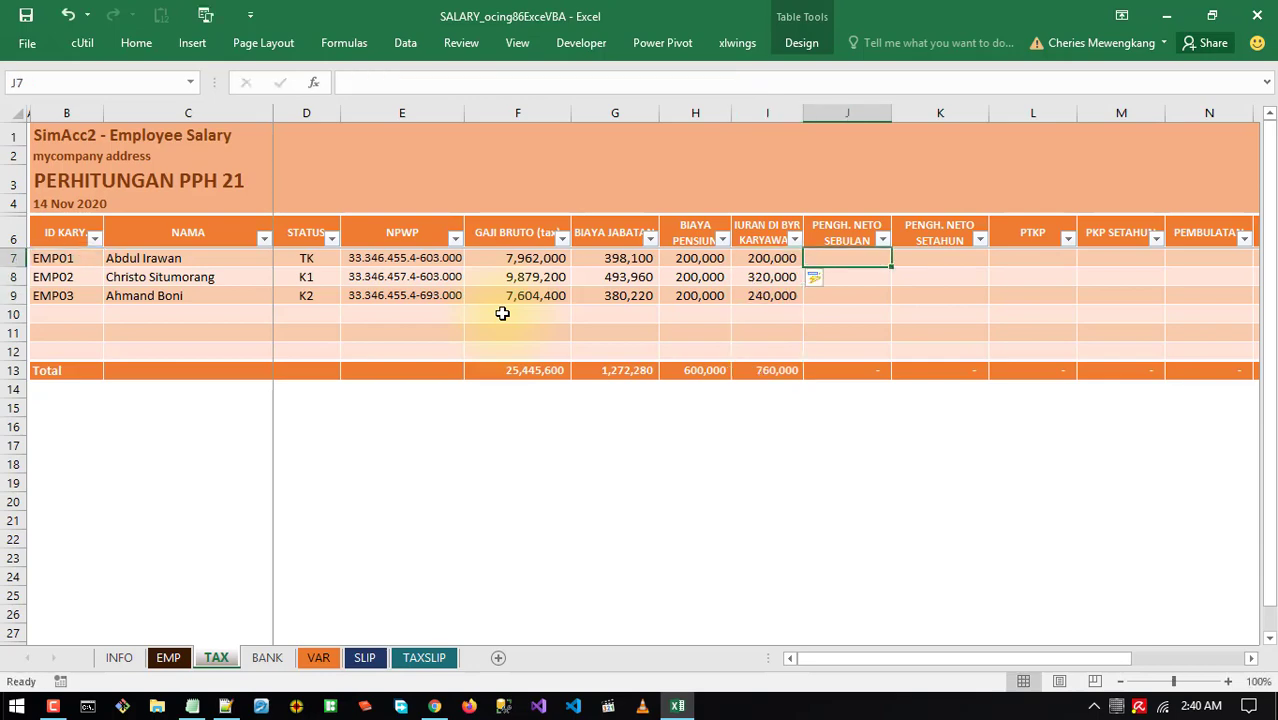
key(alt+Tab)
key(Down)
key(Down)
key(Down)
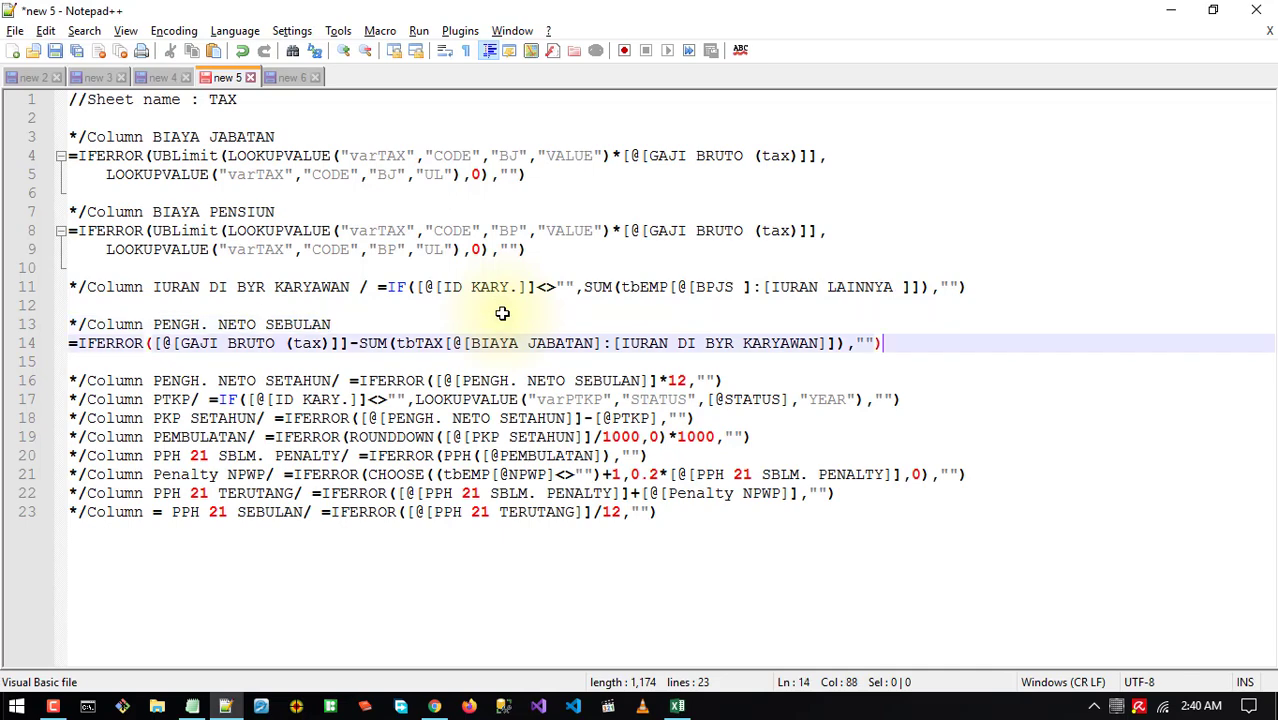
key(Home)
key(shift+End)
key(ctrl+c)
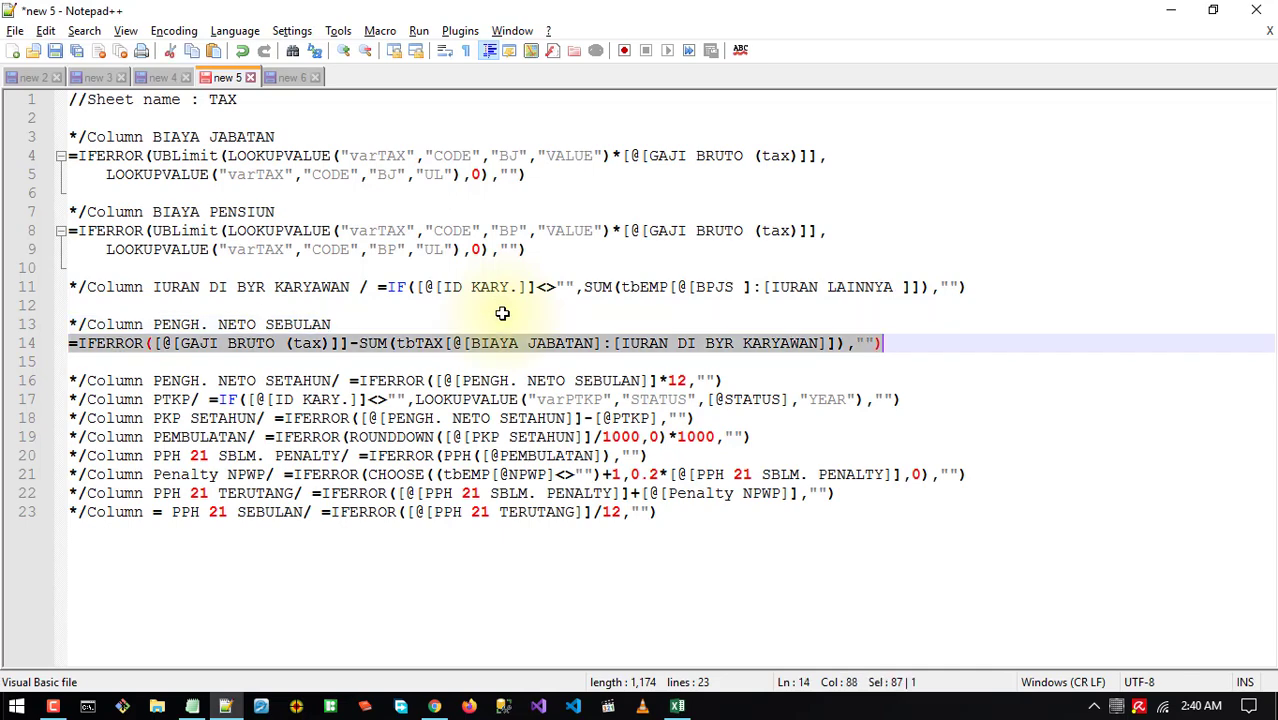
key(alt+Tab)
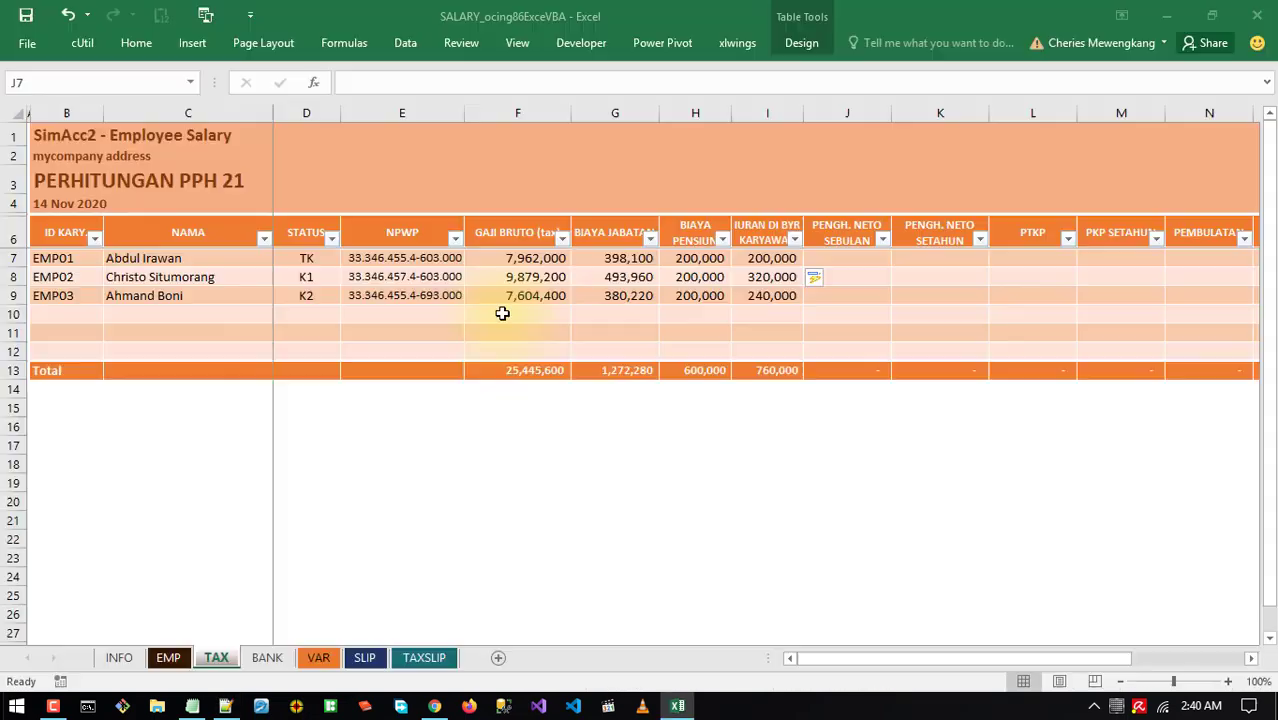
key(ctrl+v)
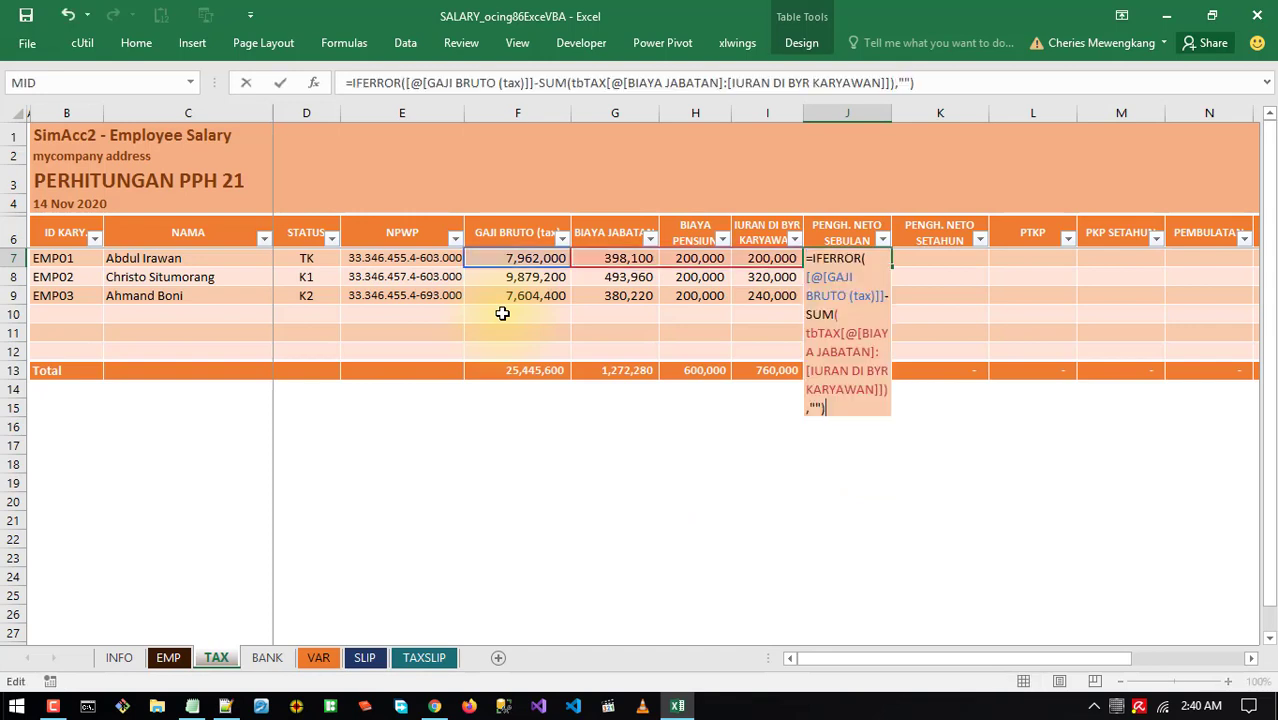
key(Return)
key(Up)
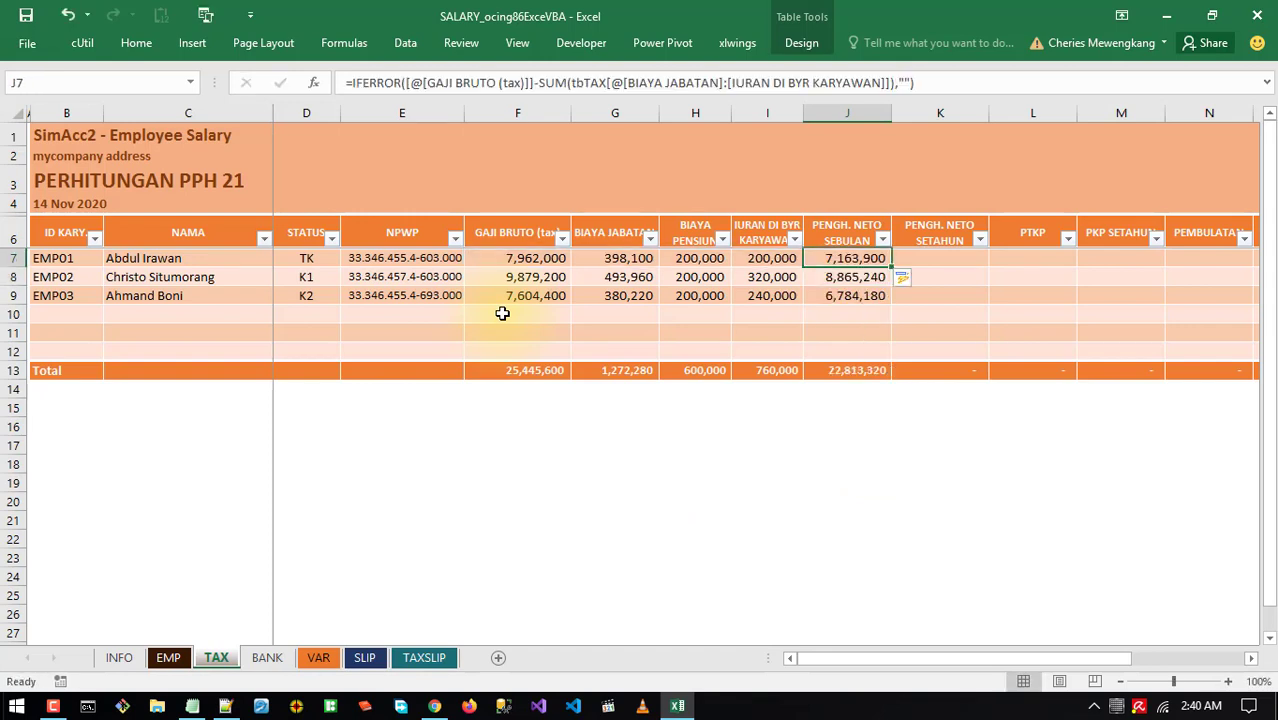
key(F2)
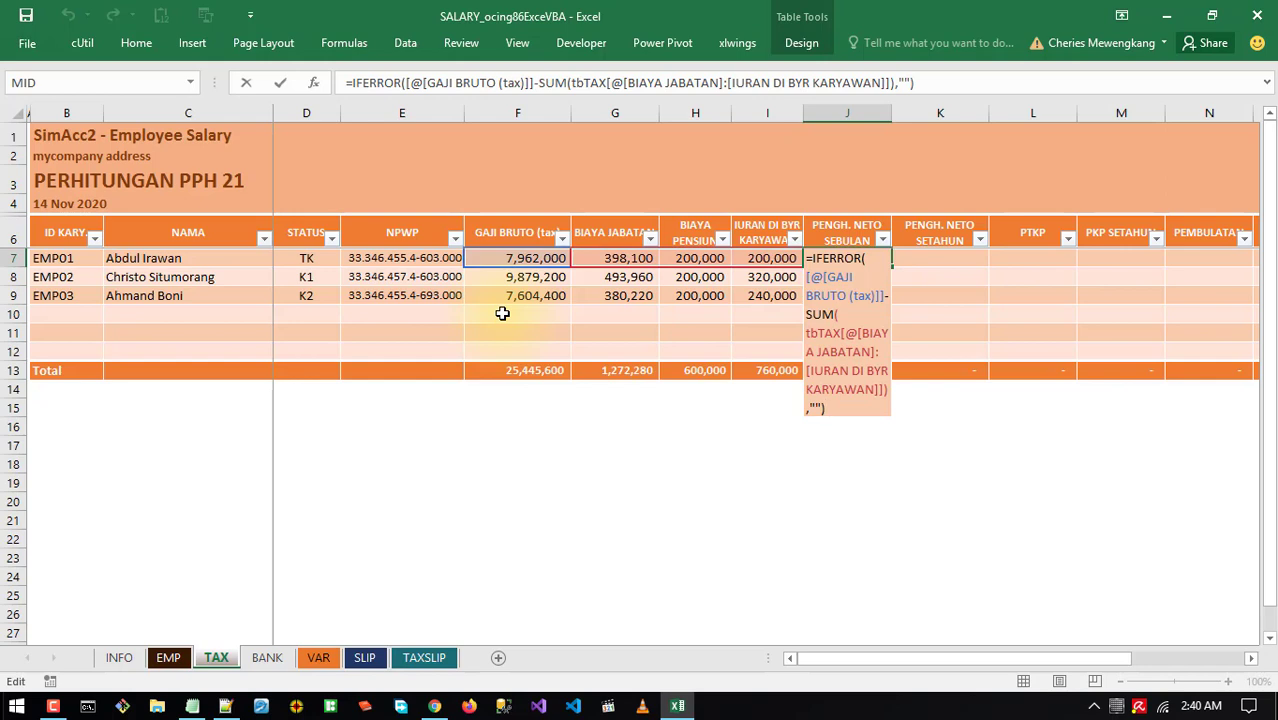
key(Return)
key(Up)
Review and recommit the monthly net income formula in J7.
key(Right)
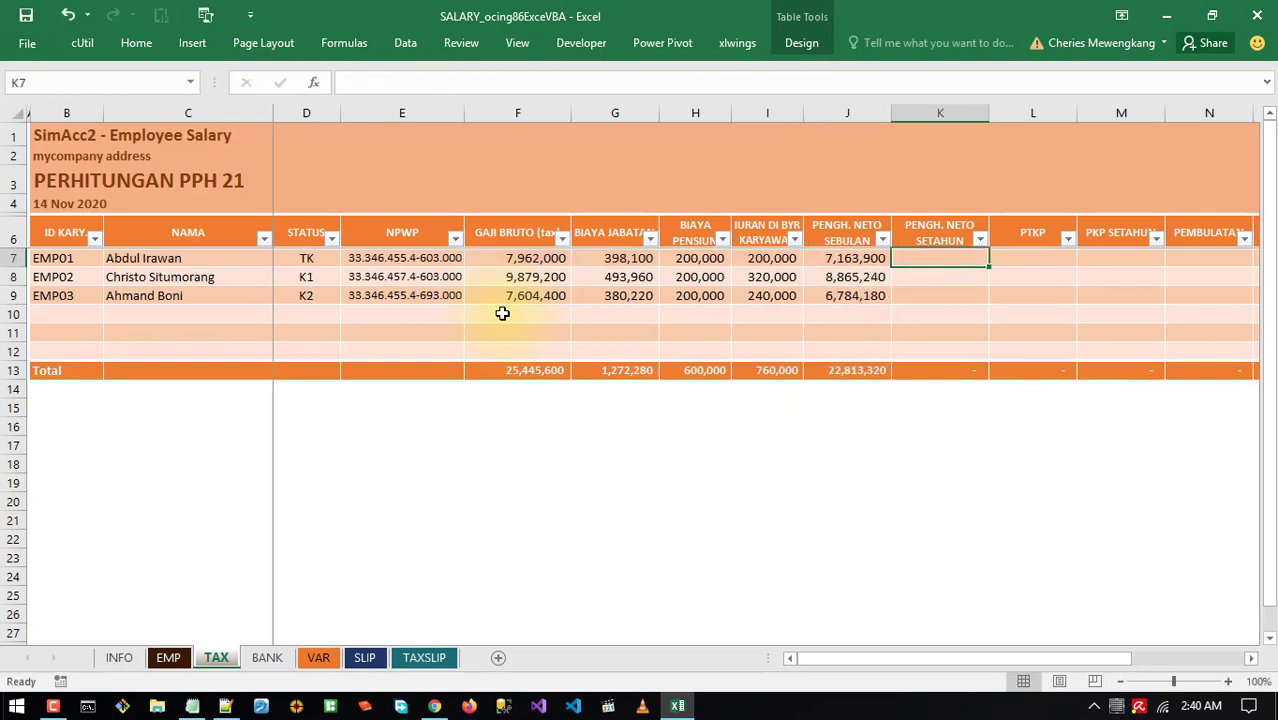
key(Left)
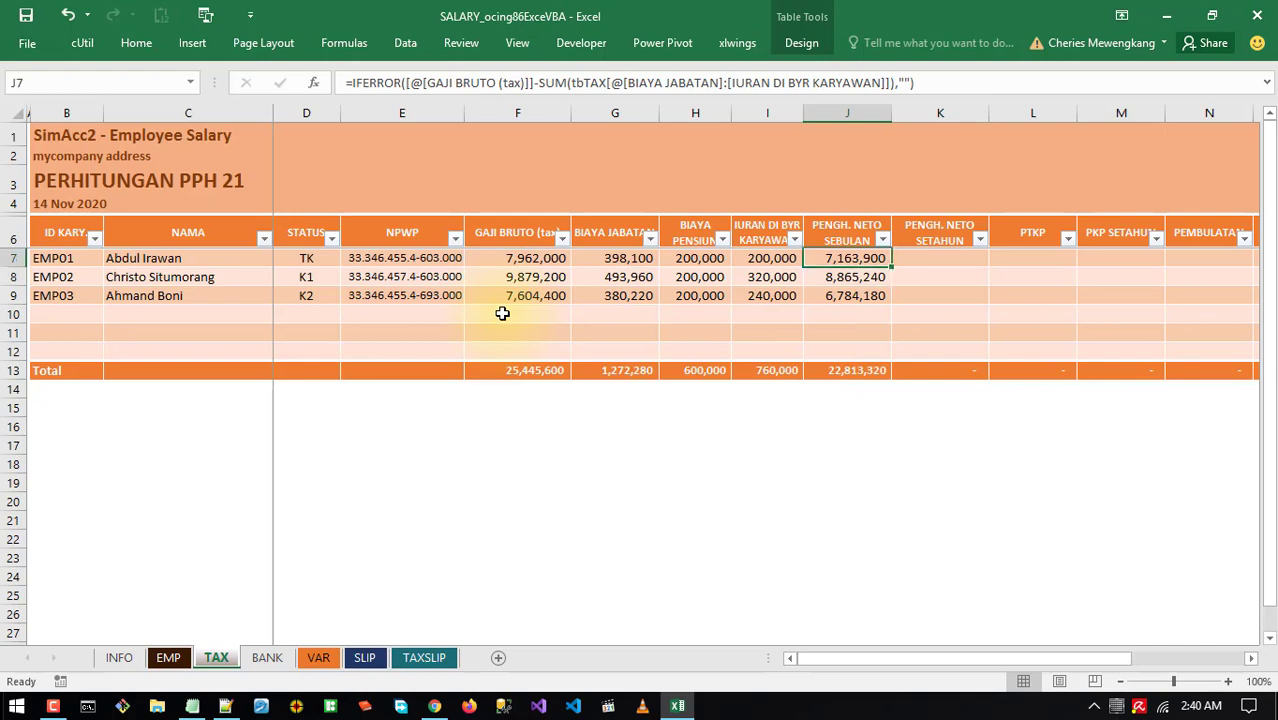
key(F3)
key(Escape)
key(F2)
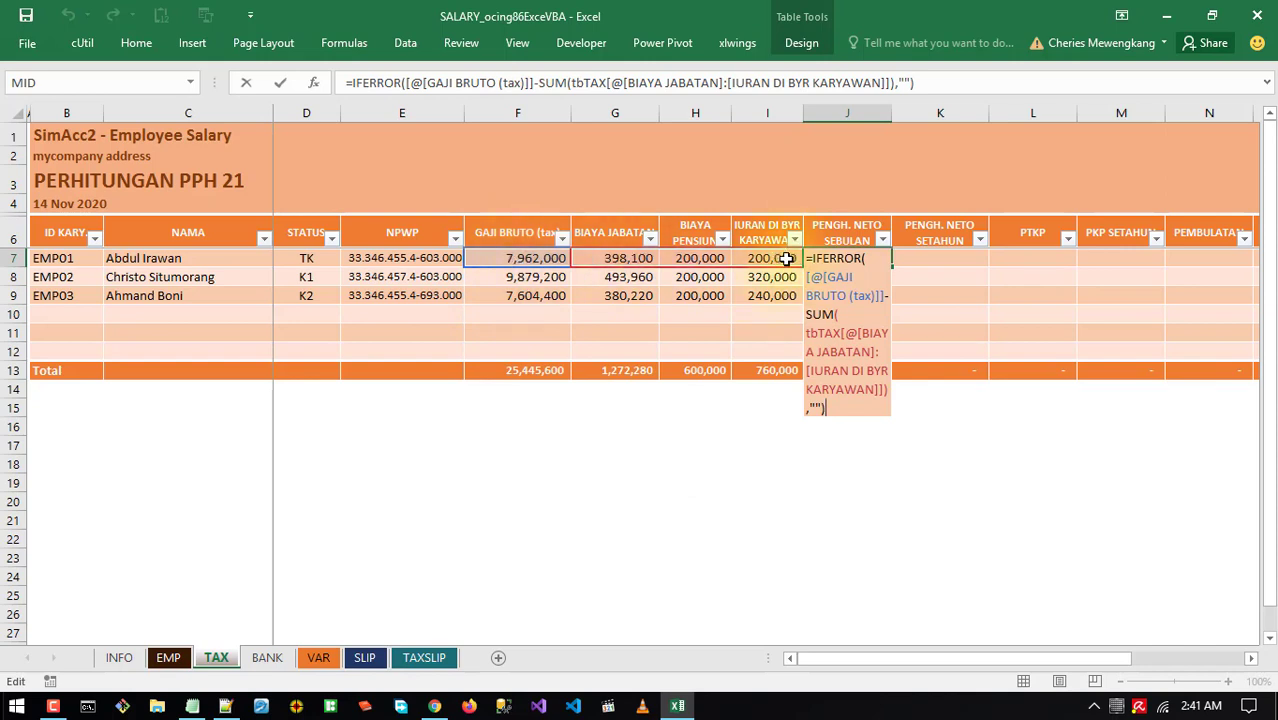
key(Return)
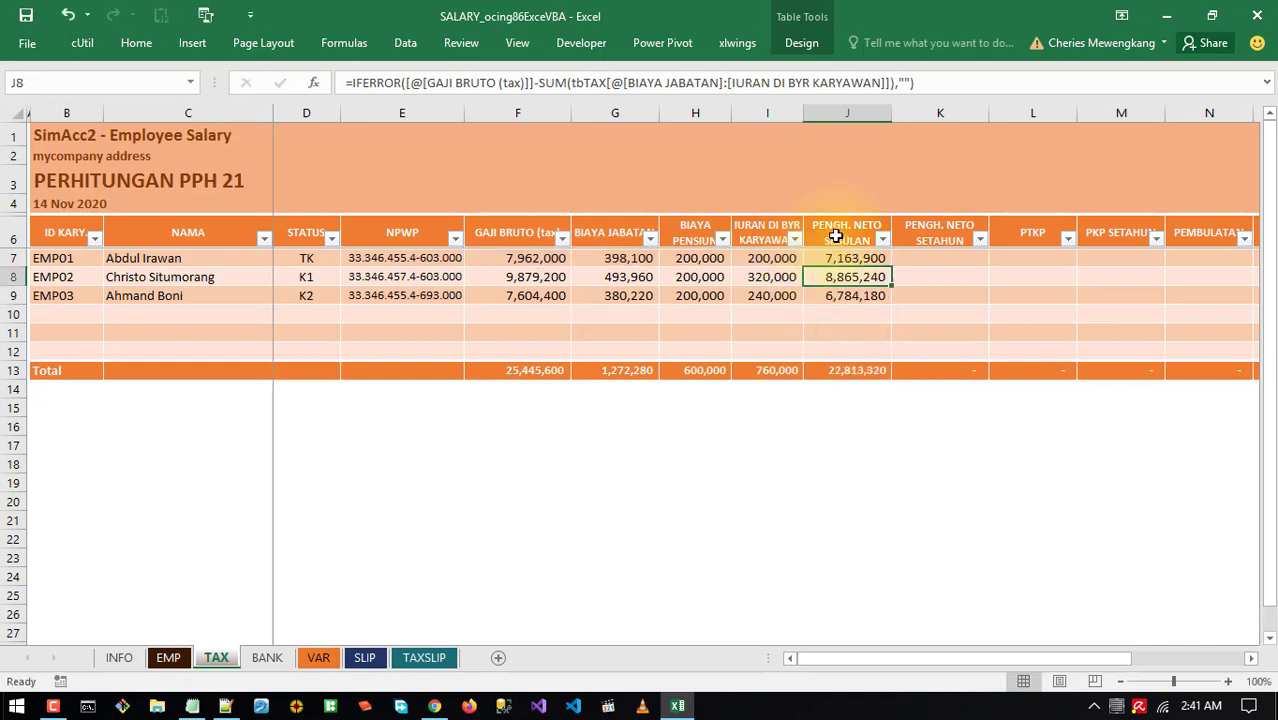
click(838, 258)
key(Right)
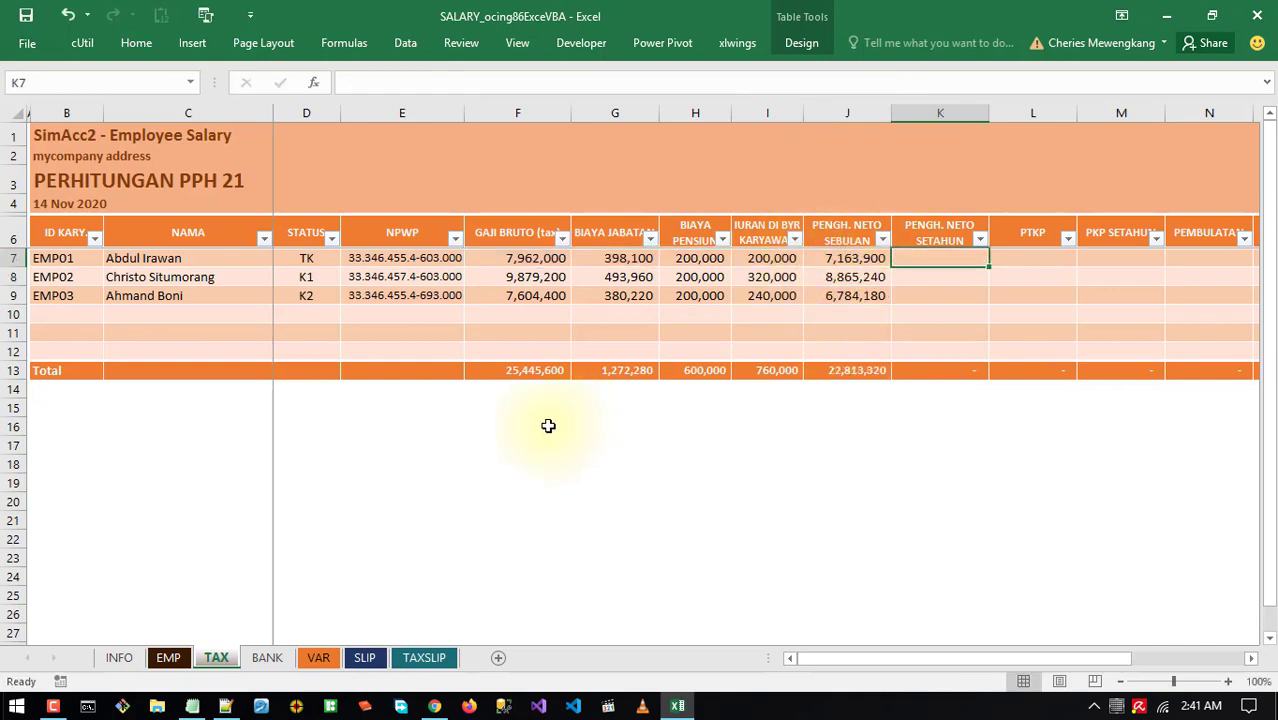
text(=)
key(Escape)
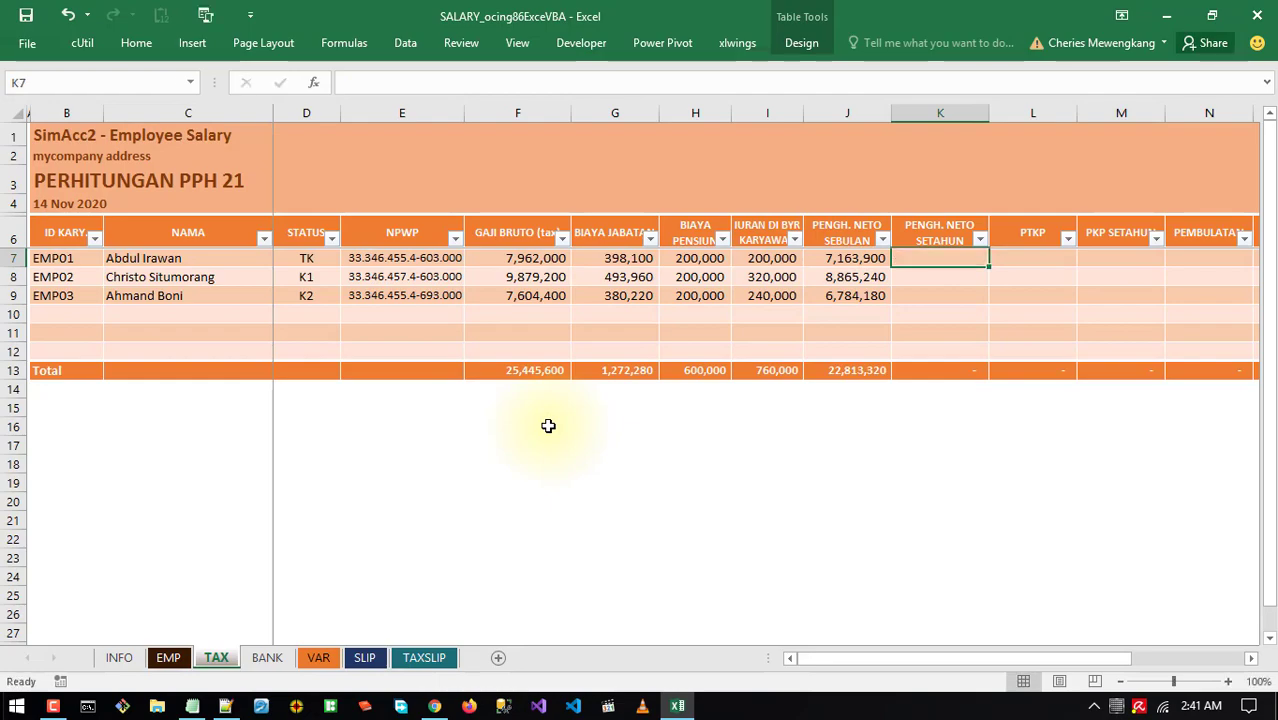
Paste the PENGH. NETO SETAHUN formula into K7, giving 85,966,800, 106,382,880 and 81,410,160.
key(alt+Tab)
key(Down)
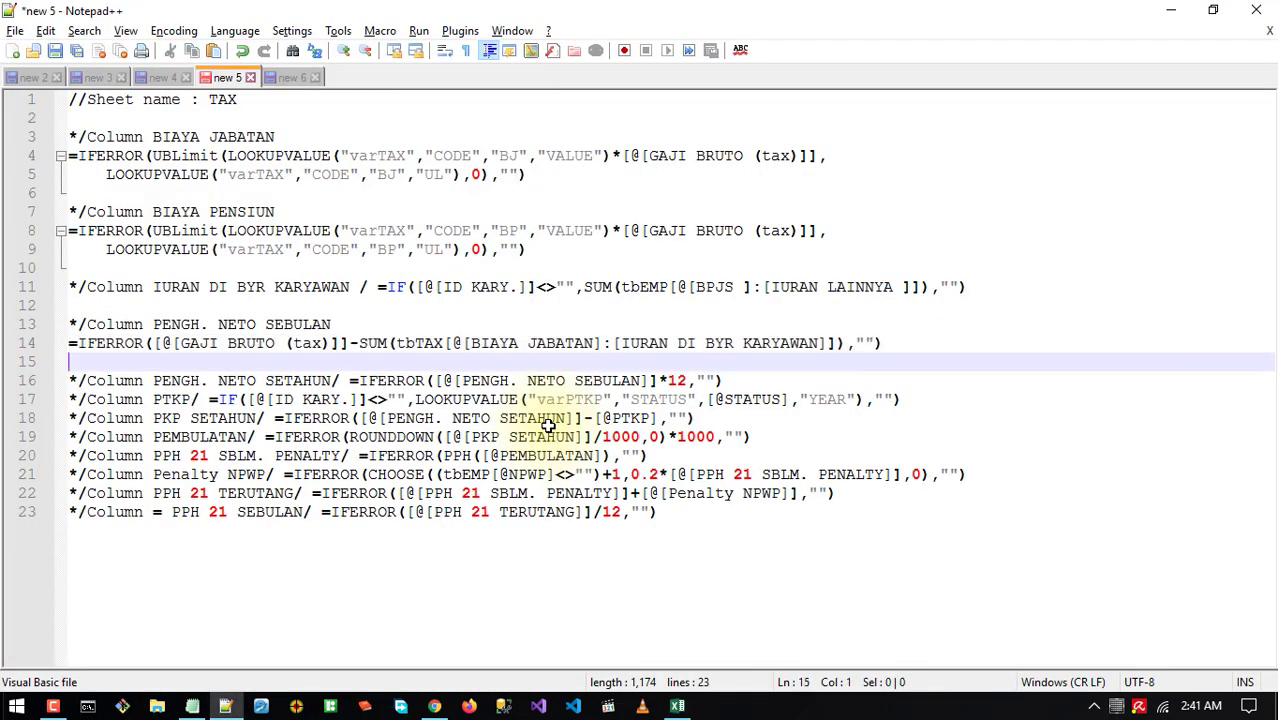
key(alt+Tab)
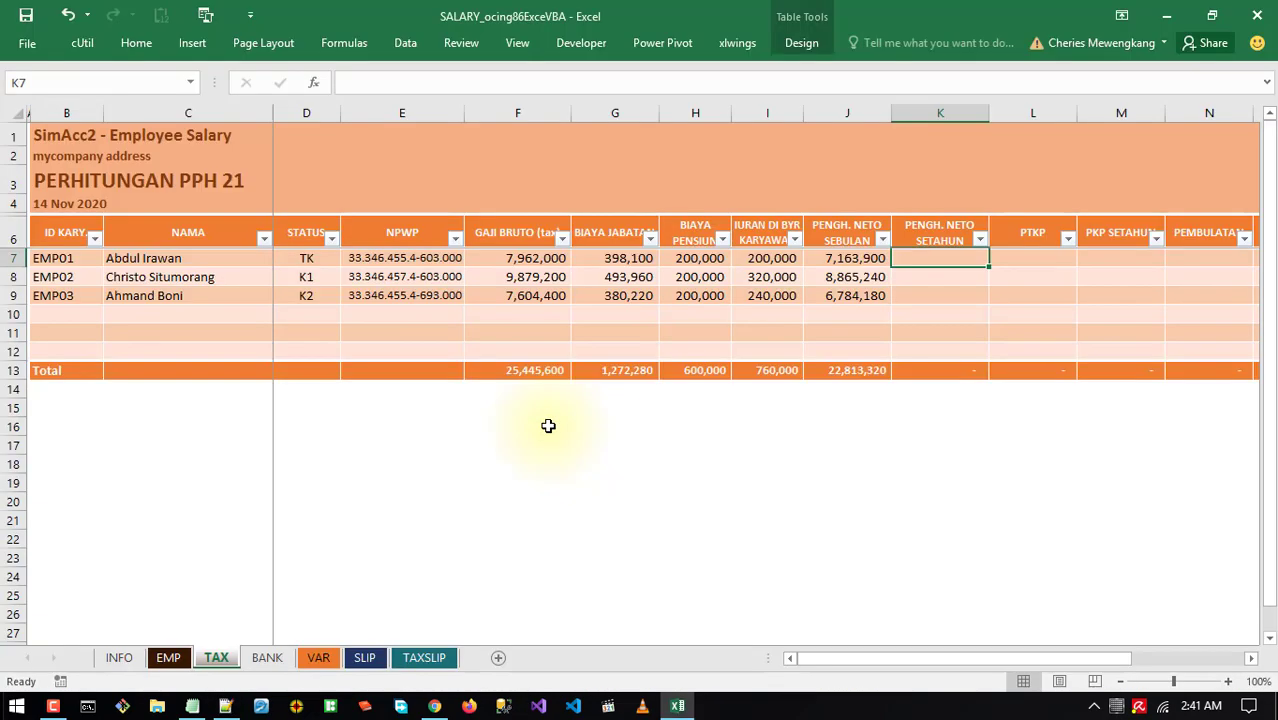
key(alt+Tab)
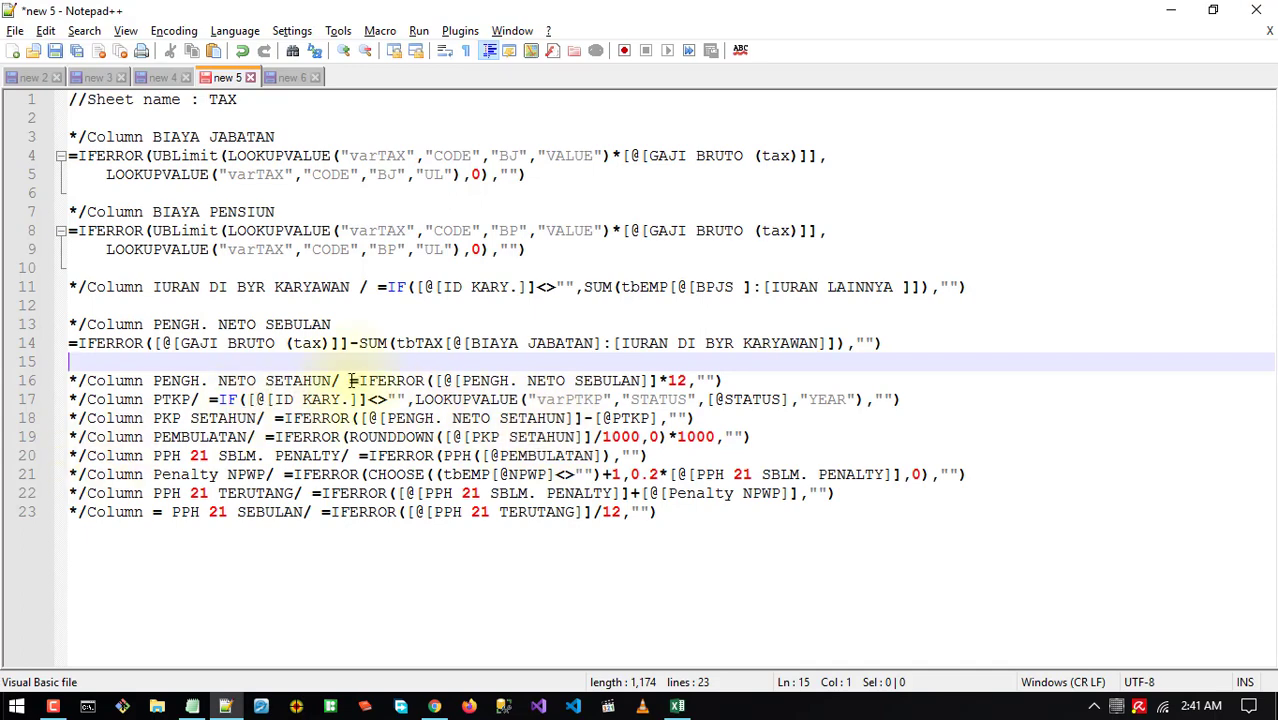
click(350, 380)
key(shift+End)
key(ctrl+c)
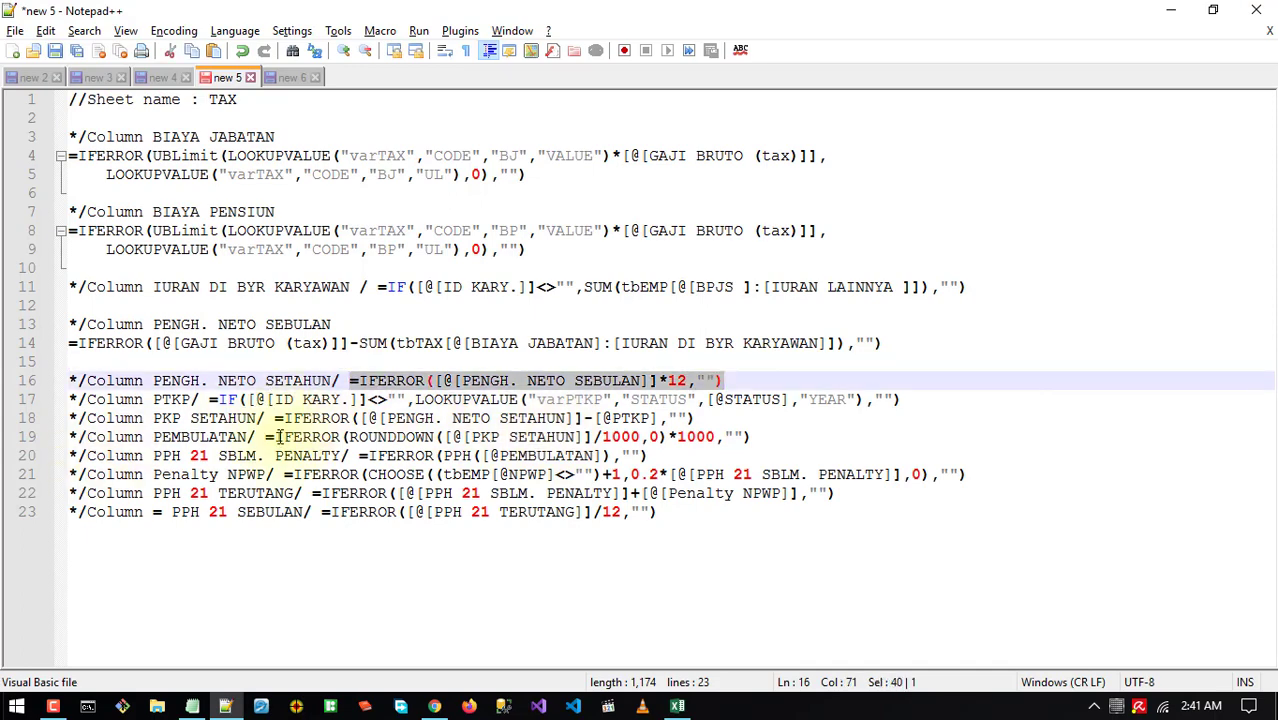
key(alt+Tab)
key(F2)
key(ctrl+v)
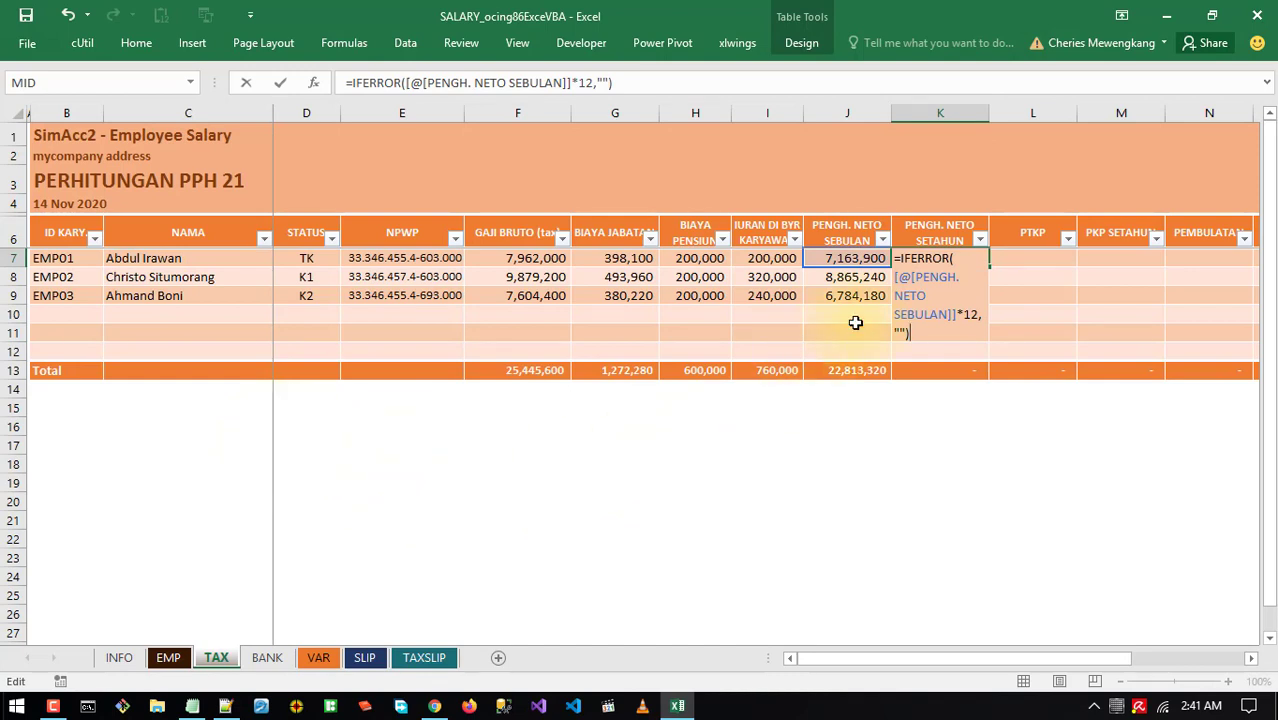
key(Return)
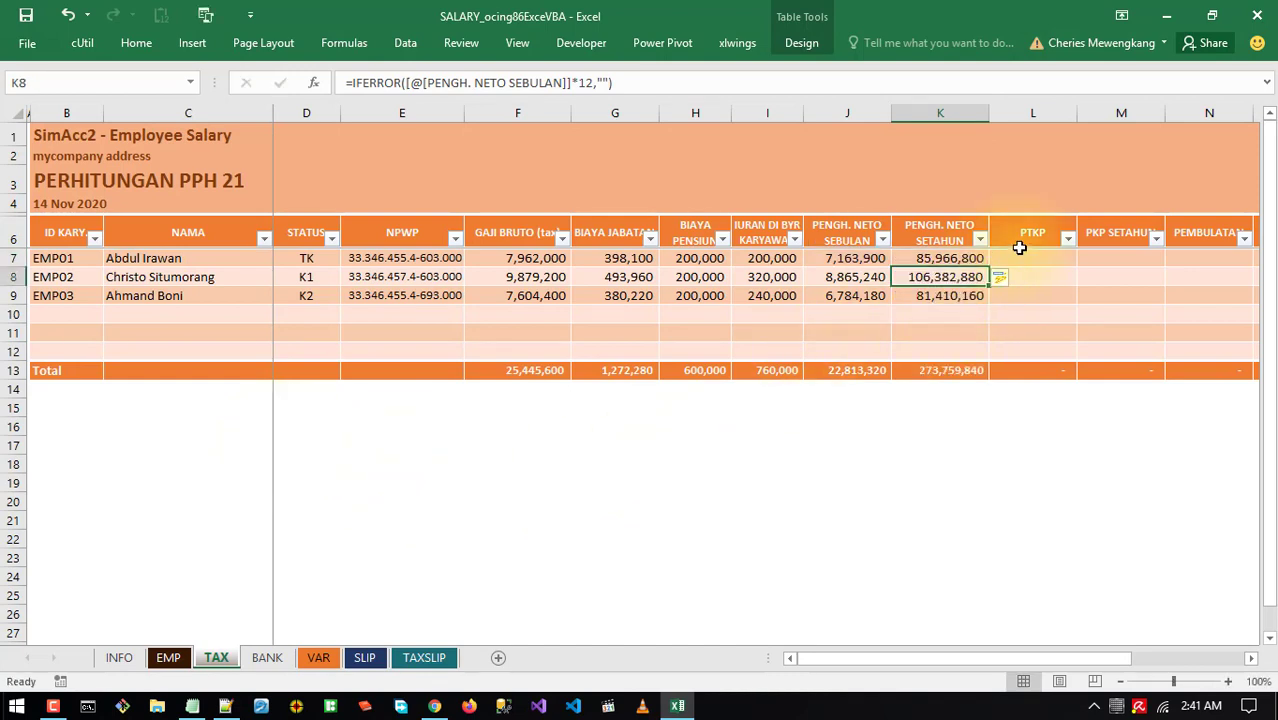
click(1018, 257)
Paste the PTKP status lookup formula into L7, giving 54,000,000, 63,000,000 and 67,500,000.
key(alt+Tab)
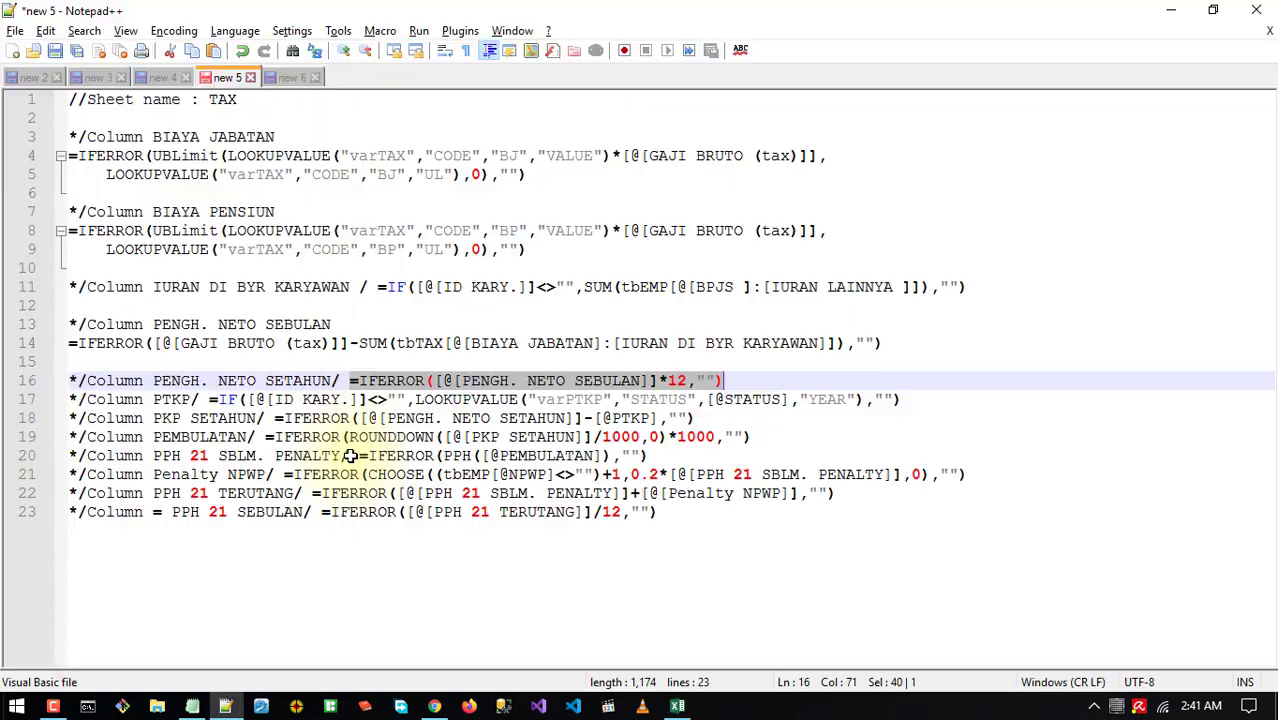
click(376, 399)
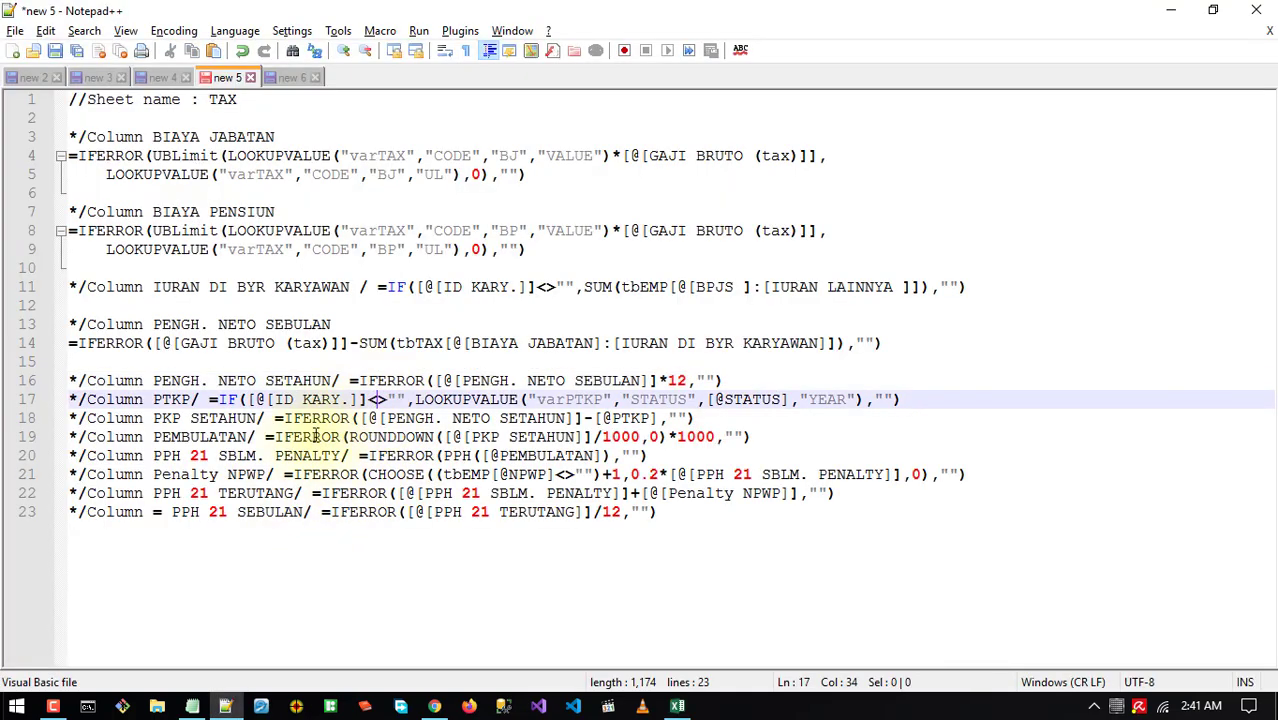
key(ctrl+Left)
key(ctrl+Left)
key(ctrl+Left)
key(ctrl+Left)
key(ctrl+Left)
key(shift+End)
key(ctrl+c)
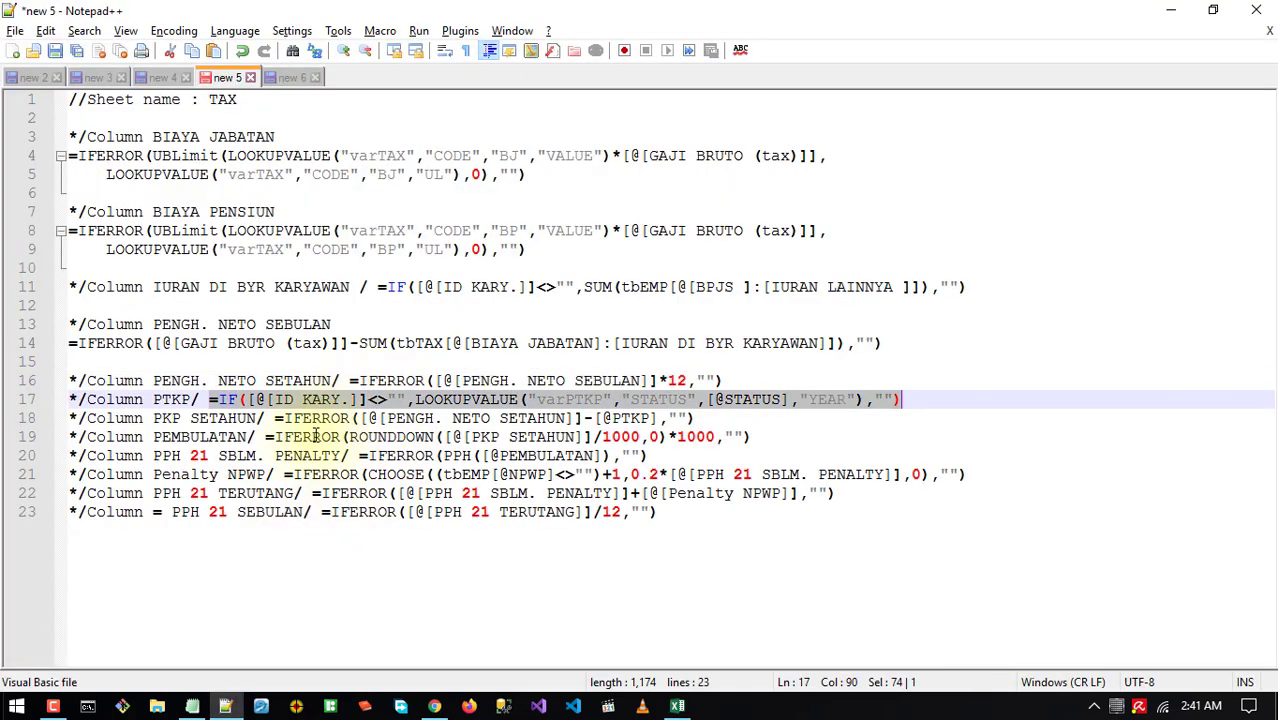
key(alt+Tab)
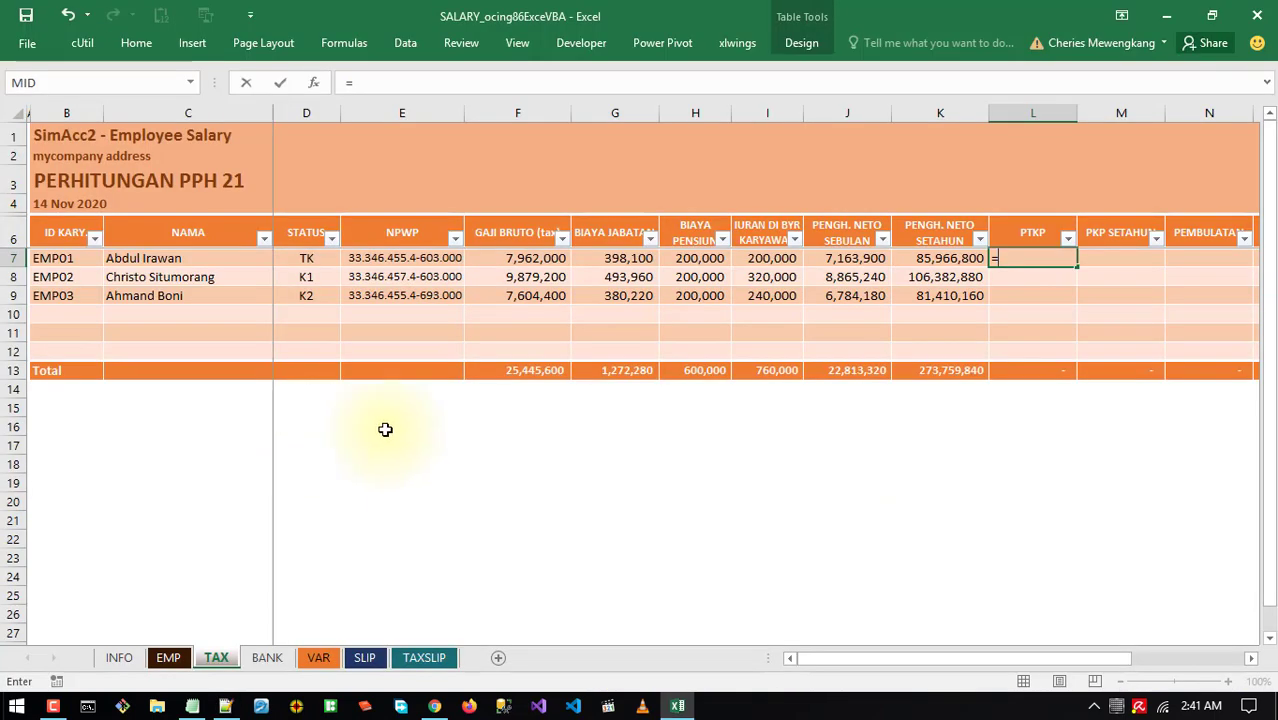
text(=)
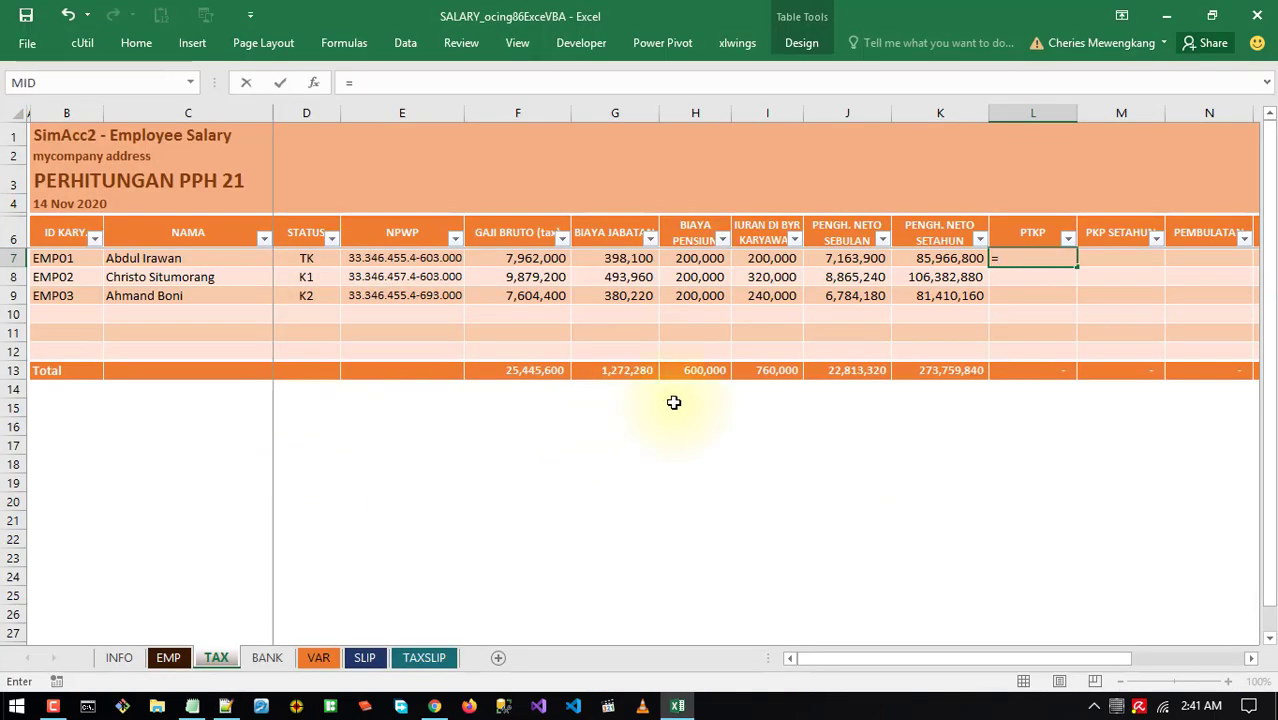
key(BackSpace)
key(ctrl+v)
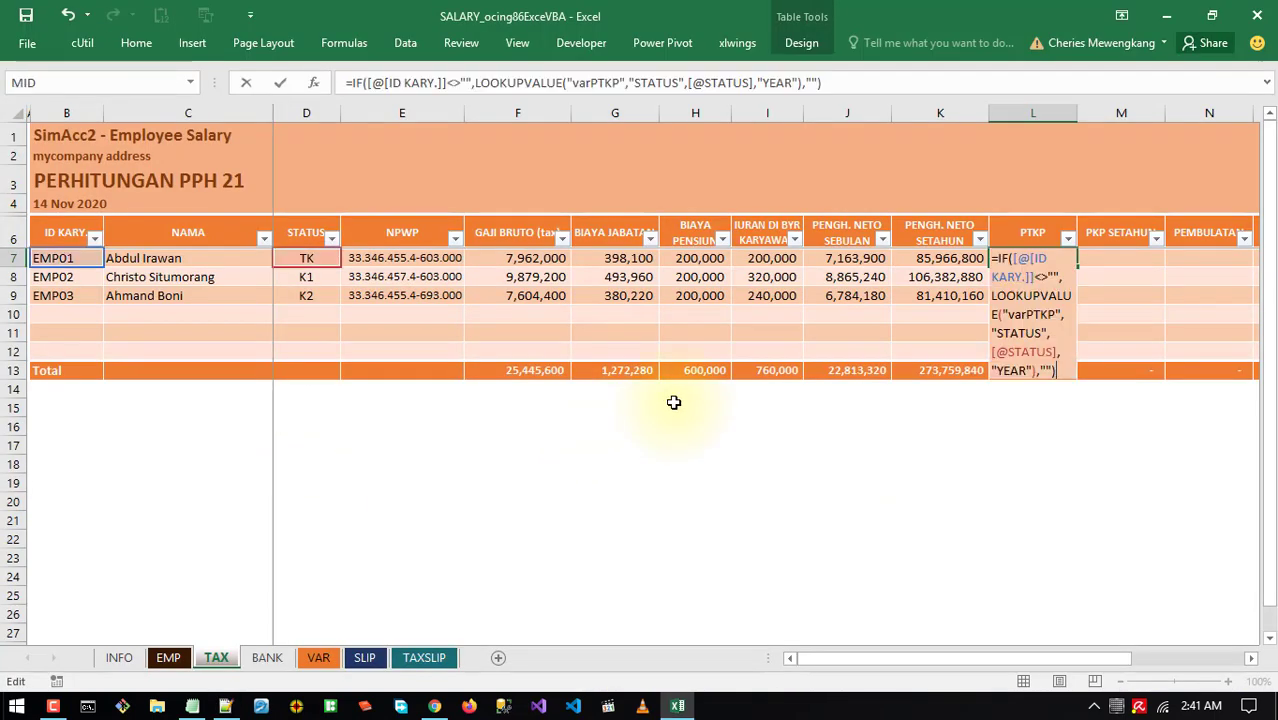
key(Return)
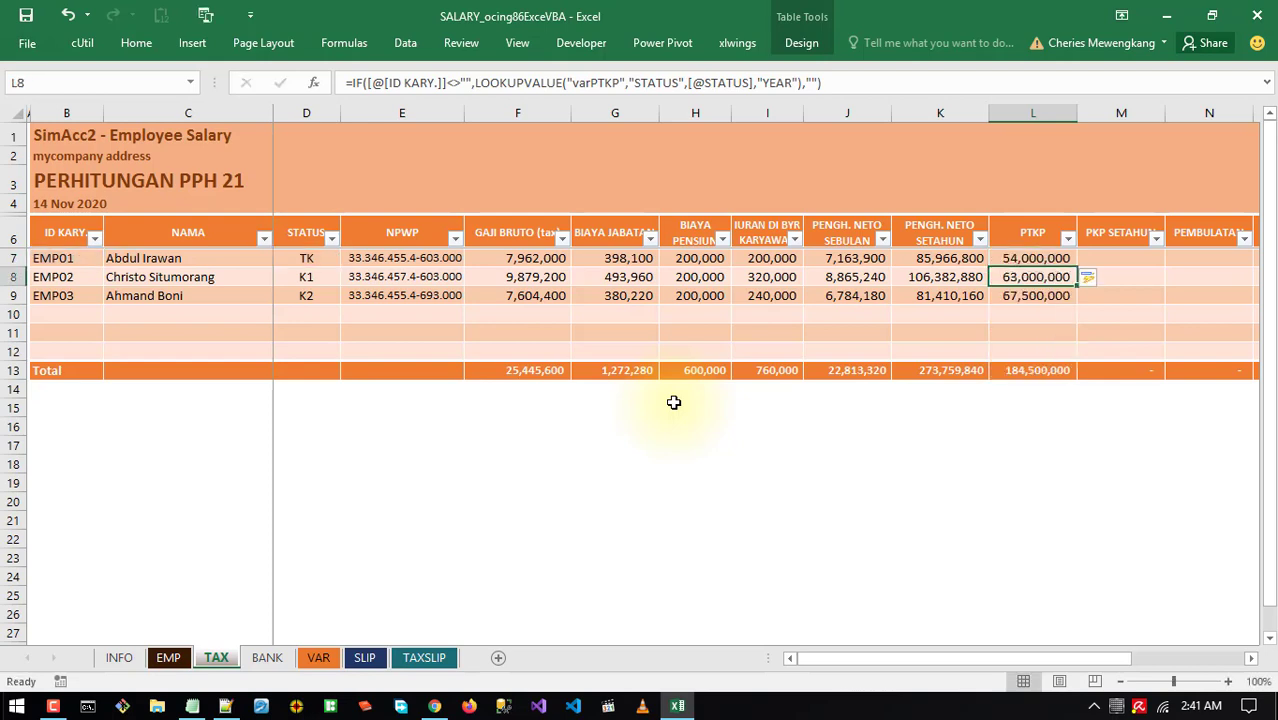
Inspect the full PTKP formula in an expanded formula bar, then collapse it.
click(1045, 258)
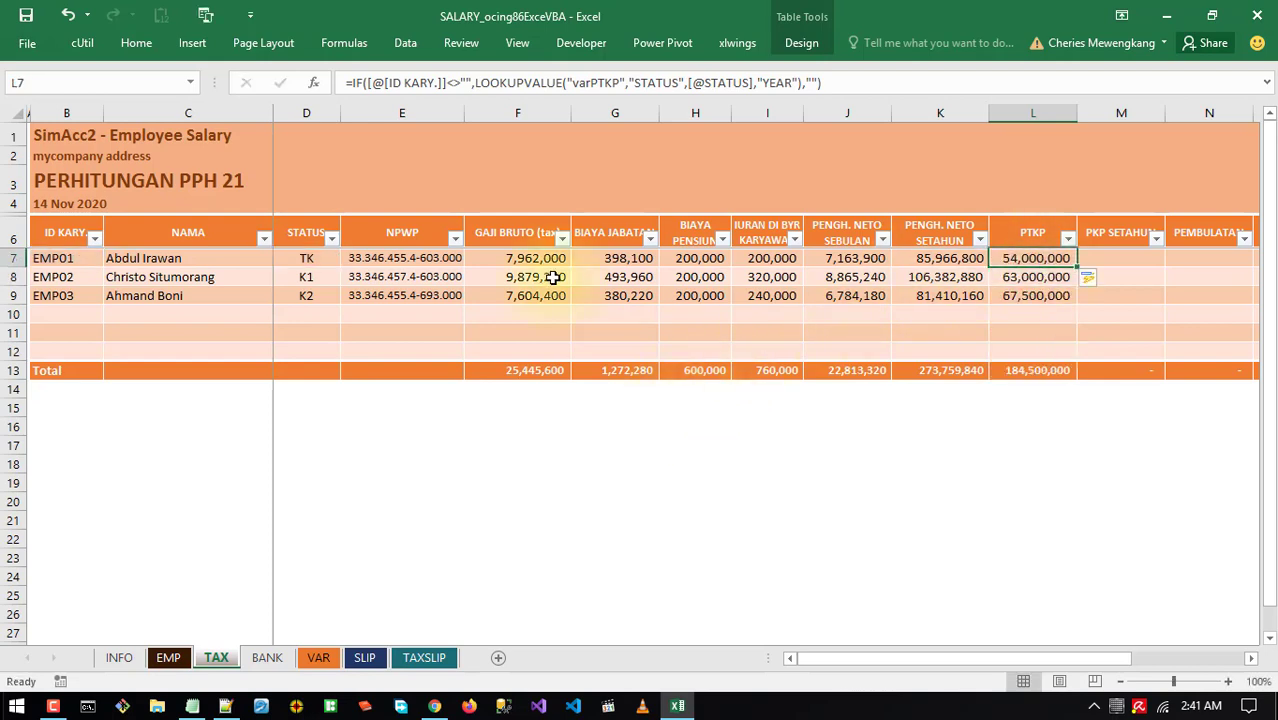
click(1267, 82)
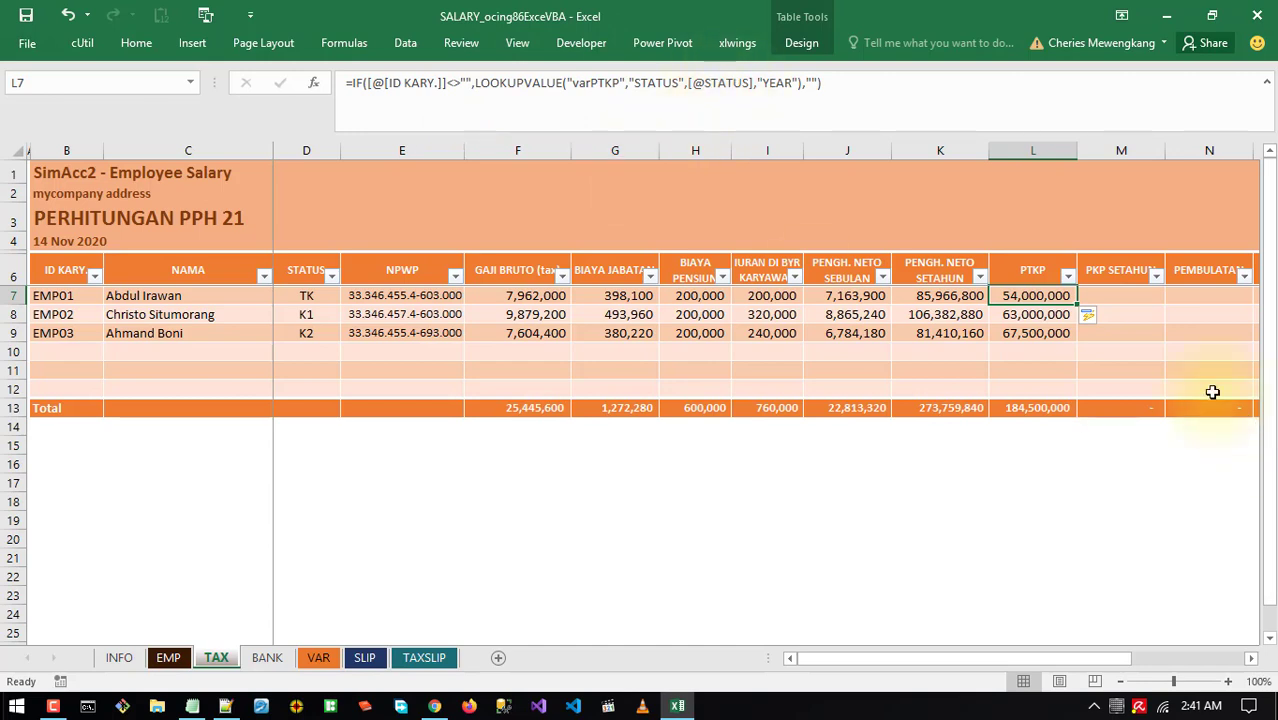
drag(1188, 132, 1181, 112)
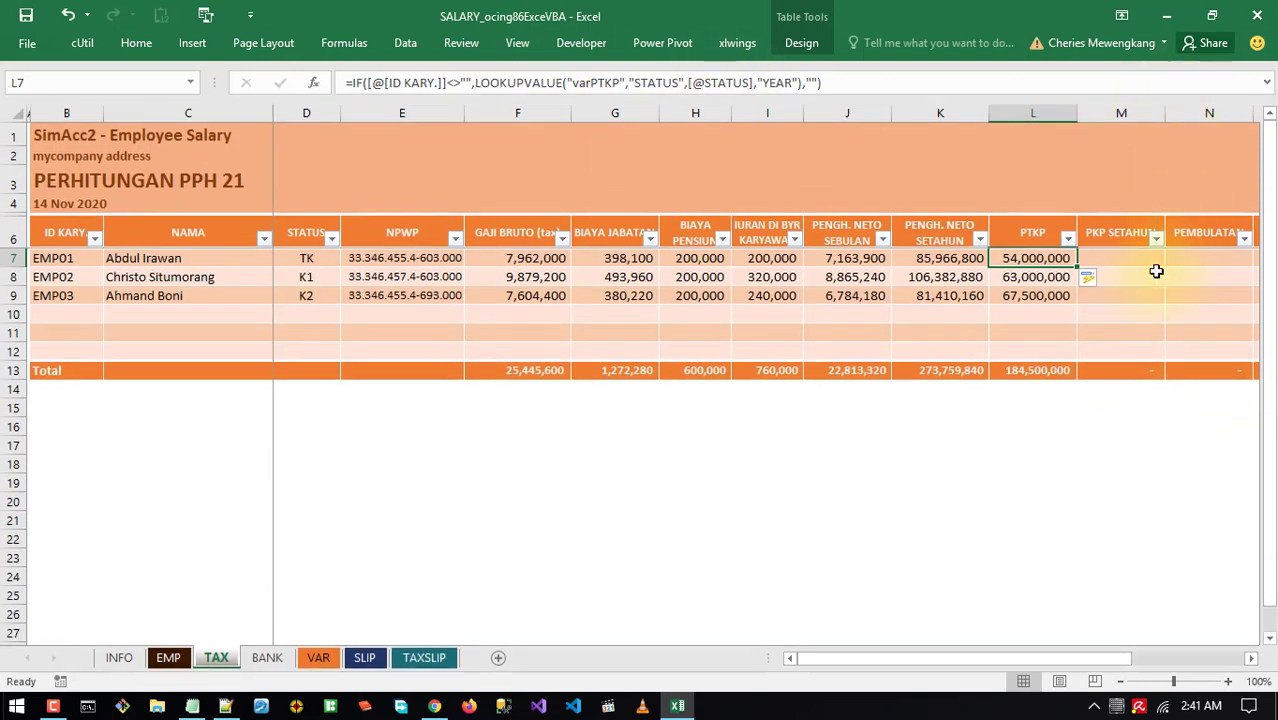
click(1115, 258)
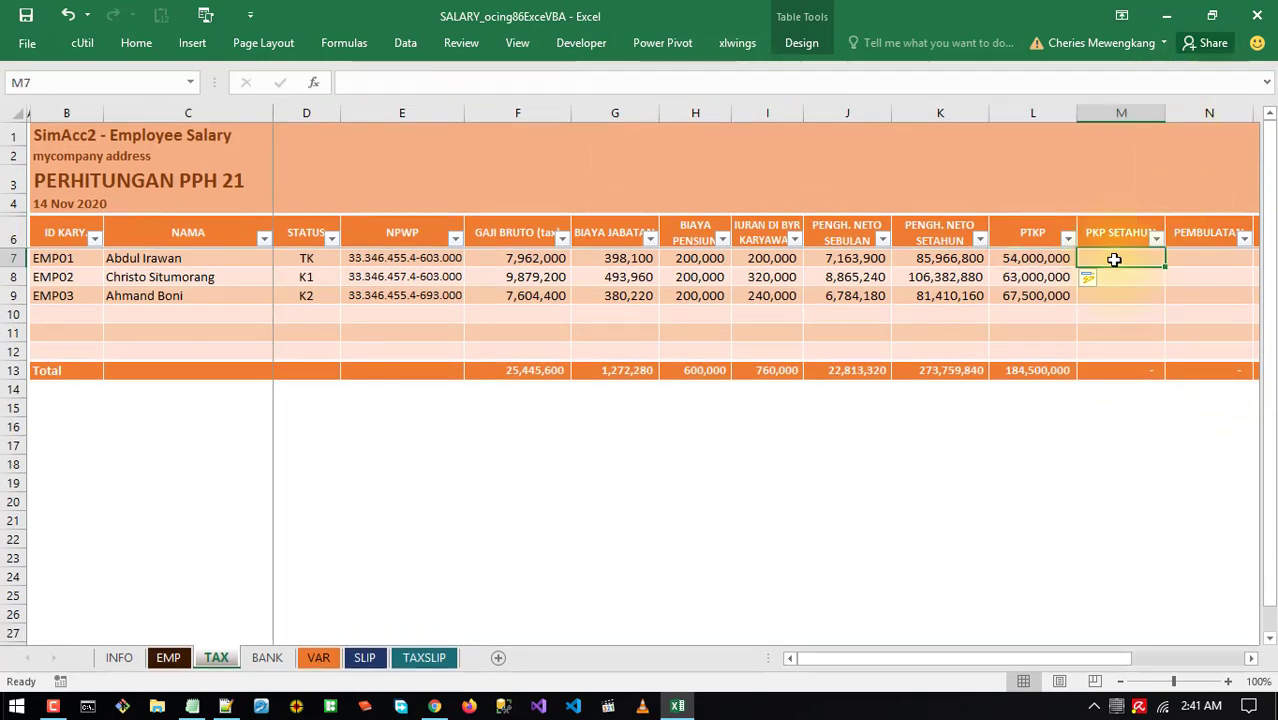
Paste the PKP SETAHUN formula into M7 via the formula bar and check its references.
key(alt+Tab)
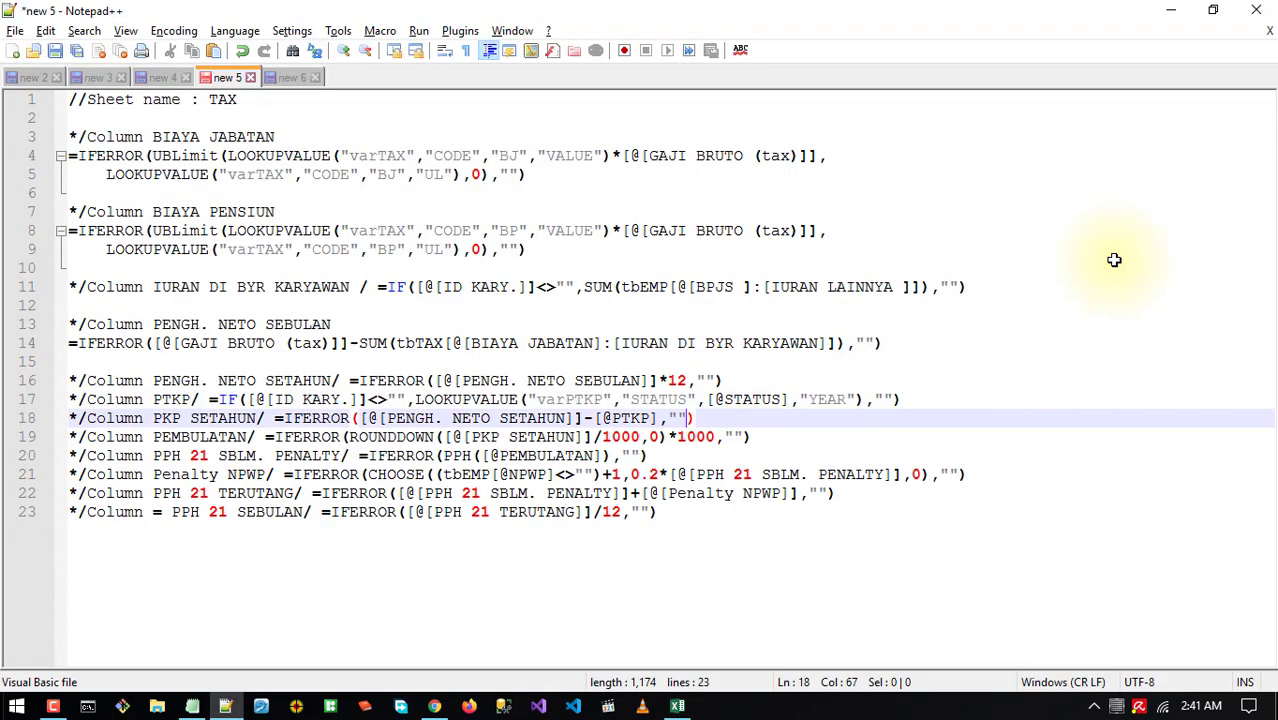
key(Left)
key(Left)
key(Left)
key(Left)
key(Left)
key(Left)
key(shift+End)
key(ctrl+c)
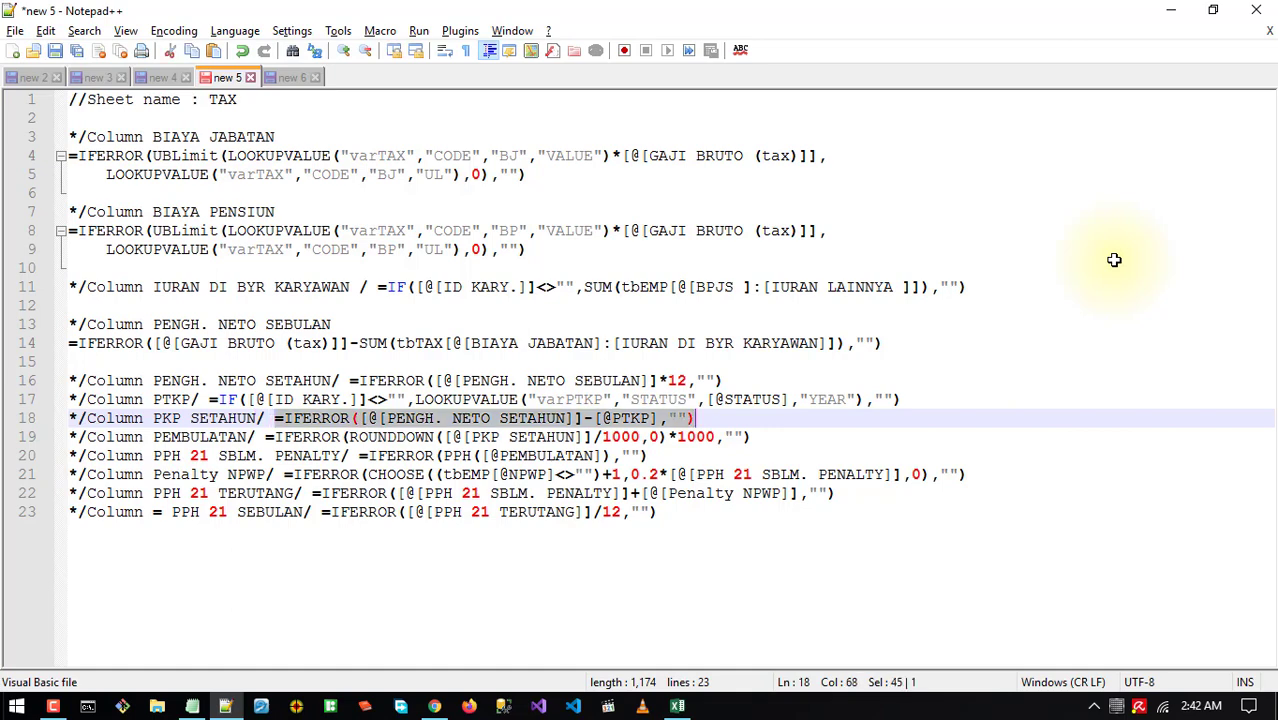
key(alt+Tab)
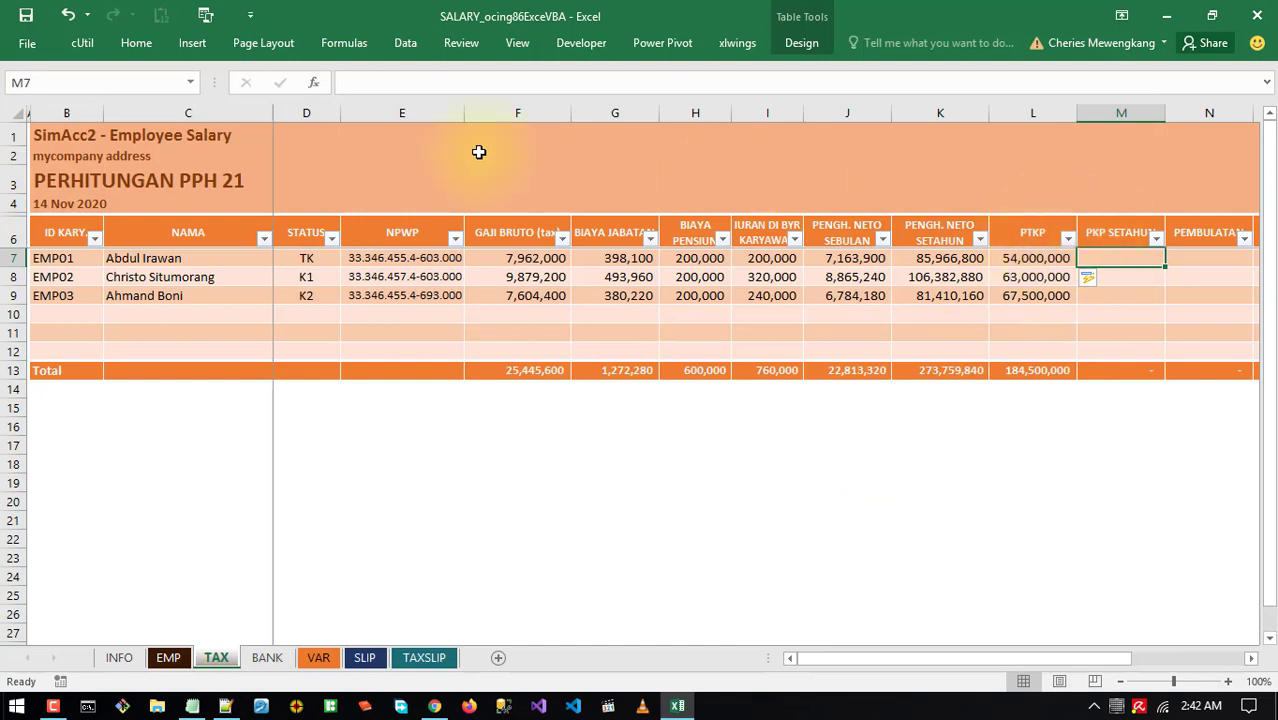
click(385, 82)
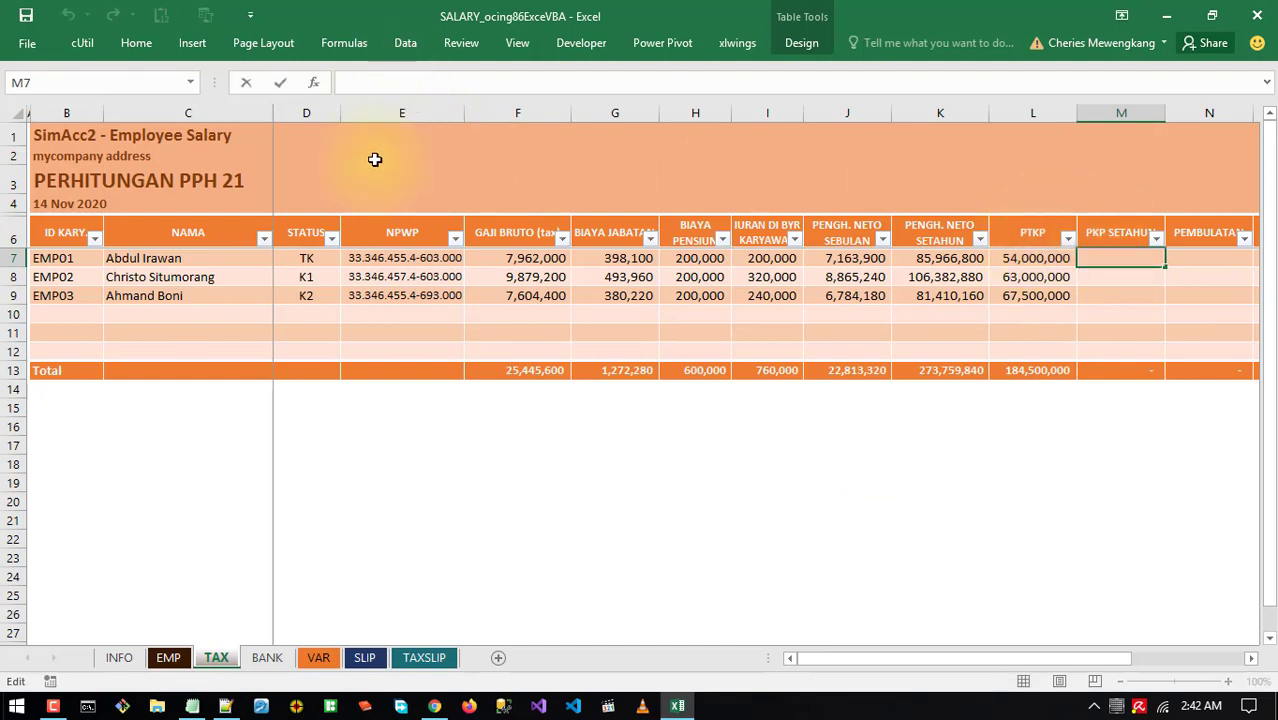
key(ctrl+v)
key(Return)
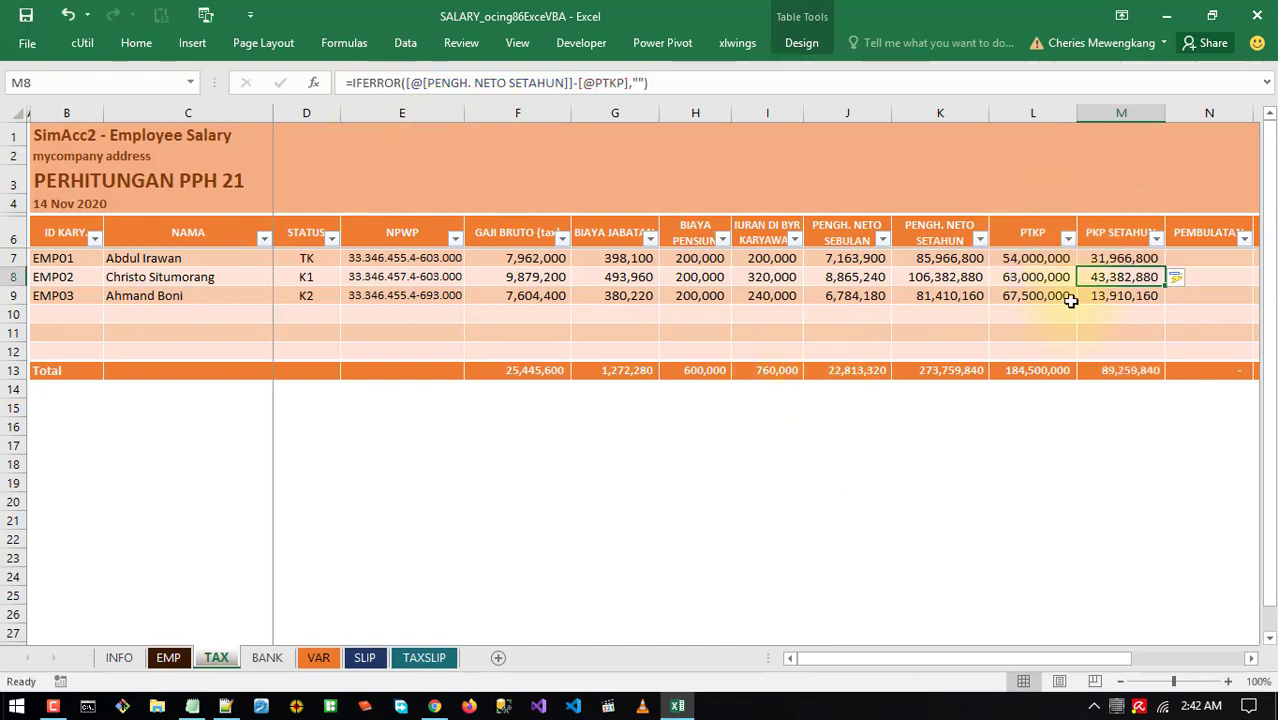
double_click(1098, 258)
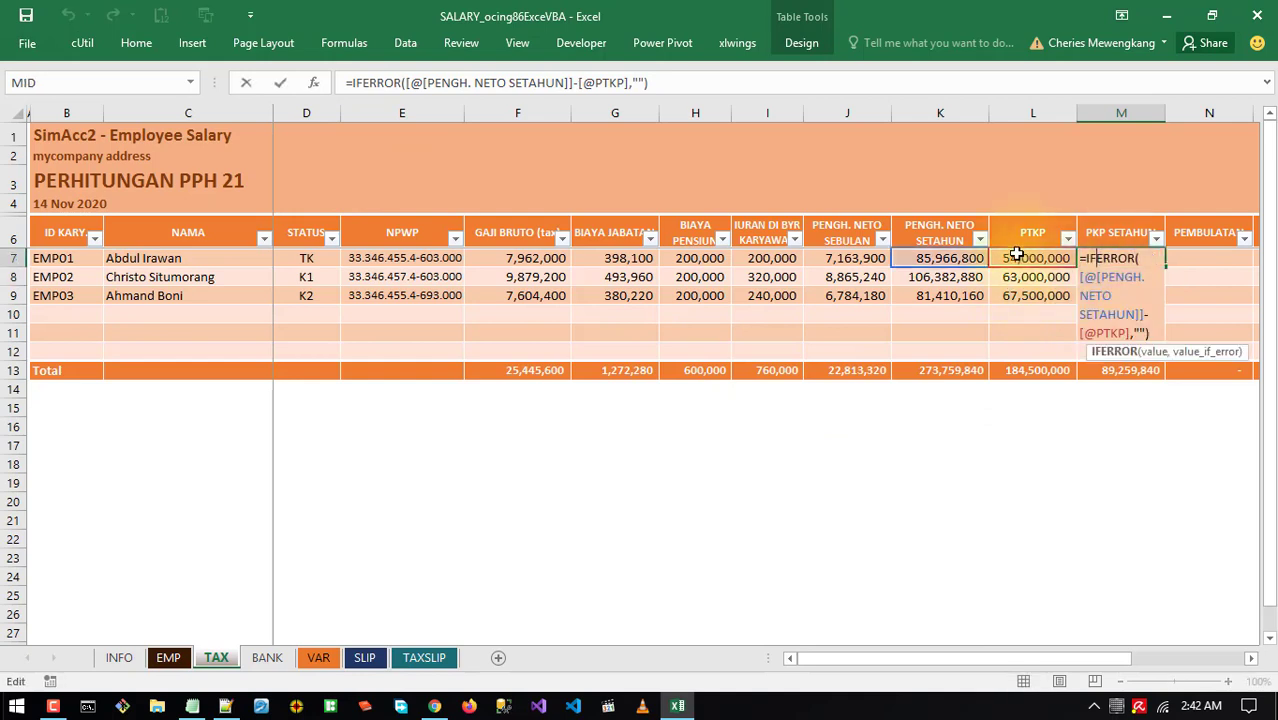
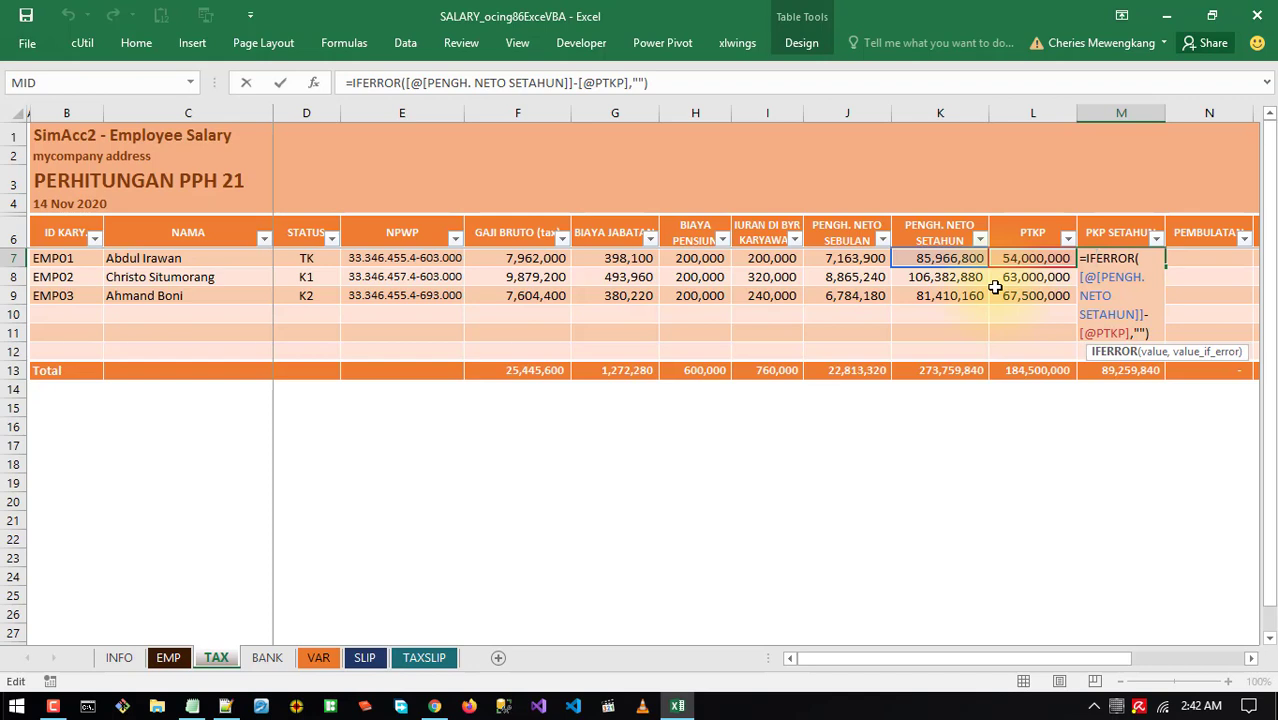
Commit the PKP SETAHUN formula, then paste the PEMBULATAN formula from the notes down column N.
key(ctrl+Return)
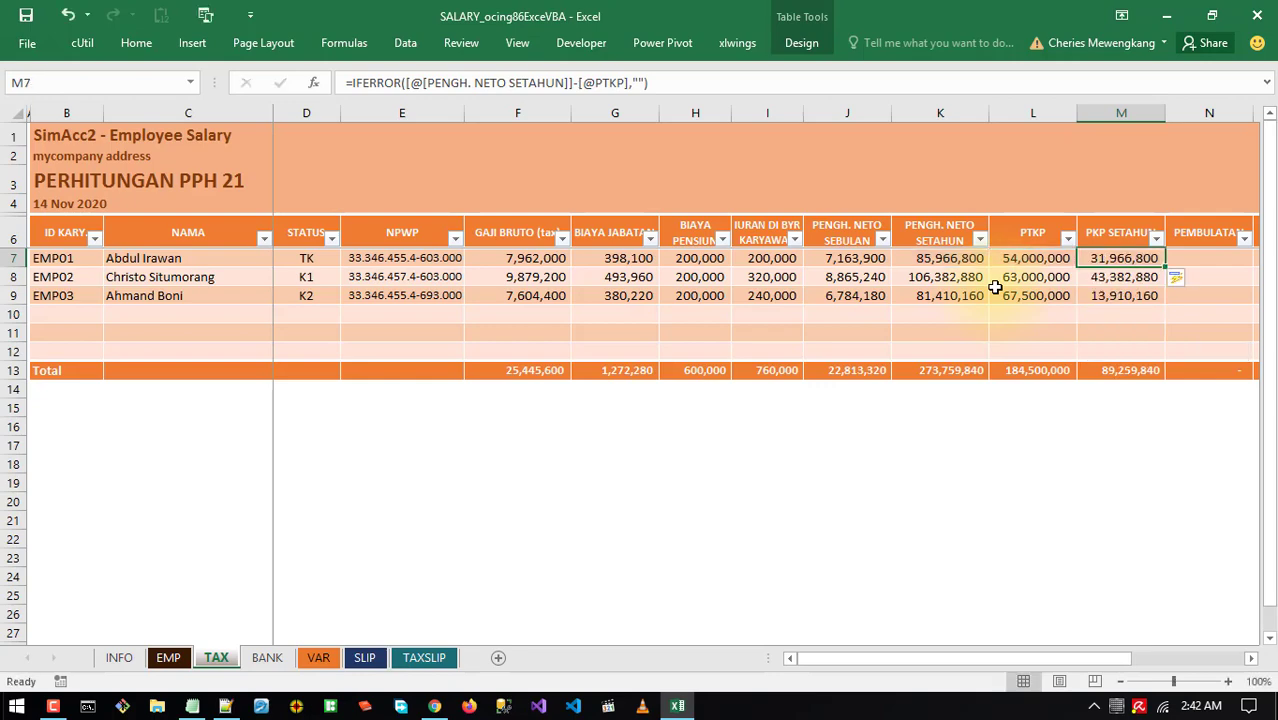
key(Right)
key(Right)
key(Right)
key(Left)
key(Left)
key(alt+Tab)
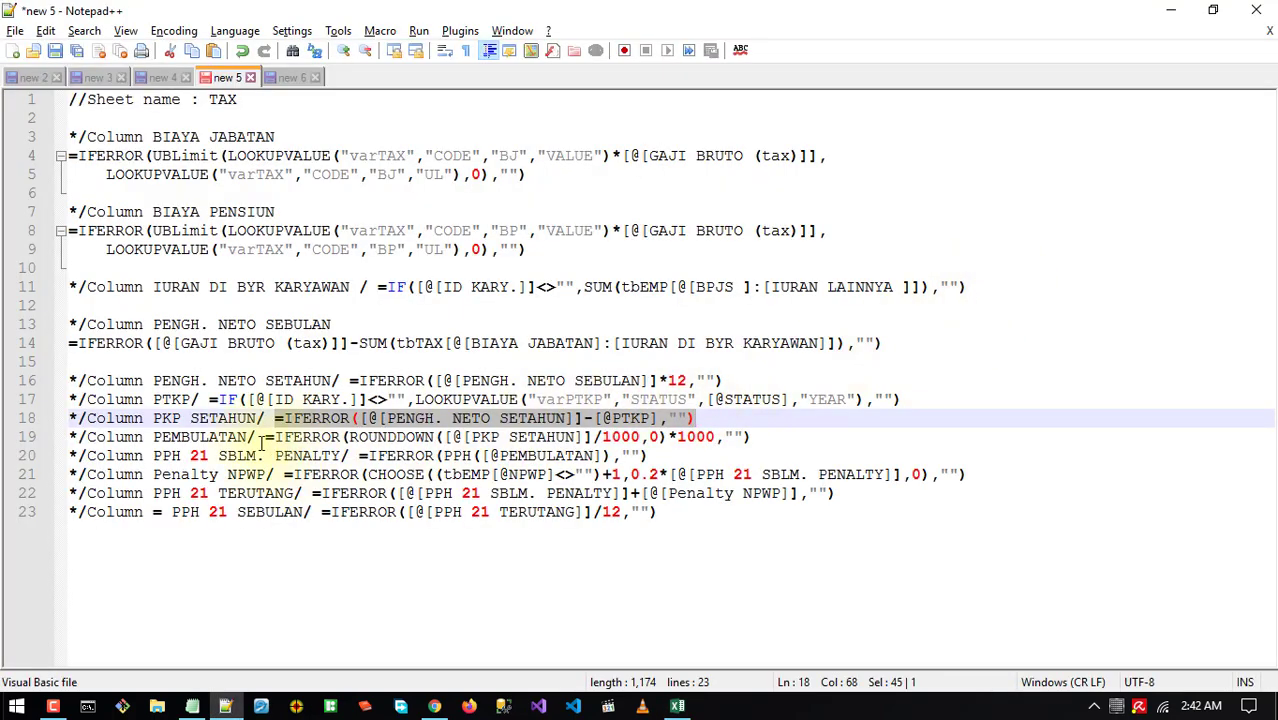
click(257, 437)
key(shift+End)
key(ctrl+c)
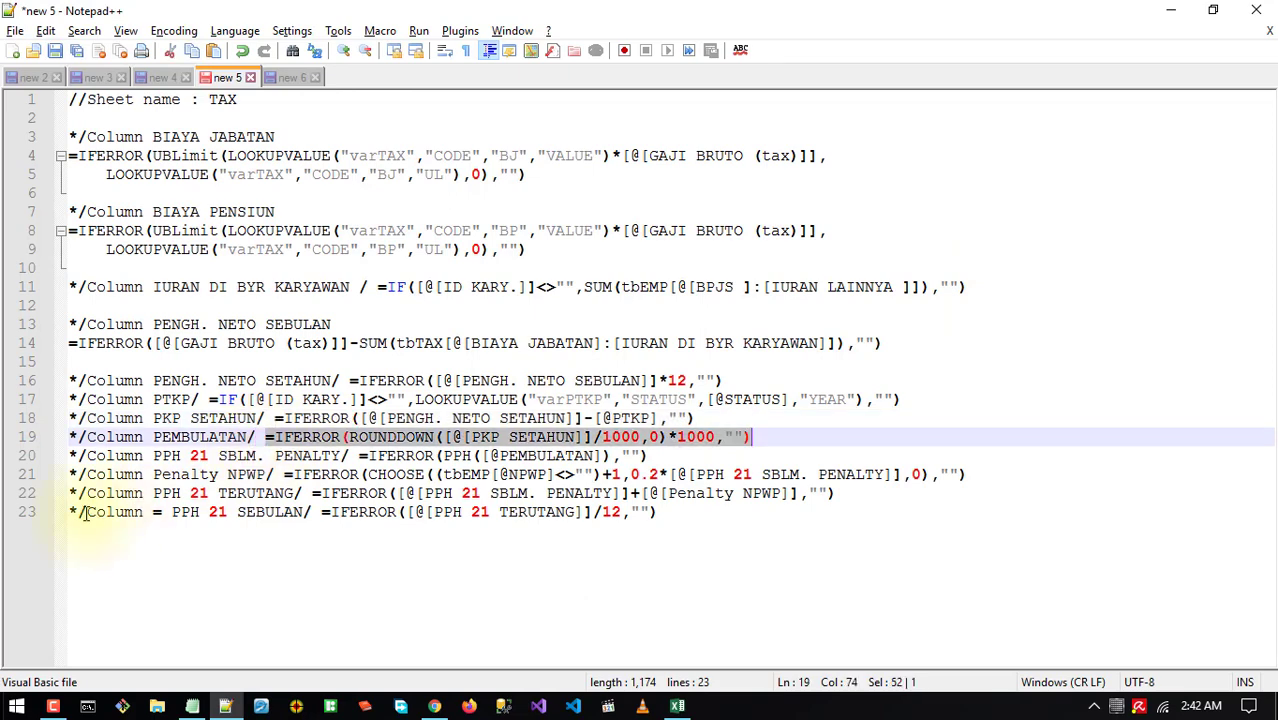
key(alt+Tab)
key(F2)
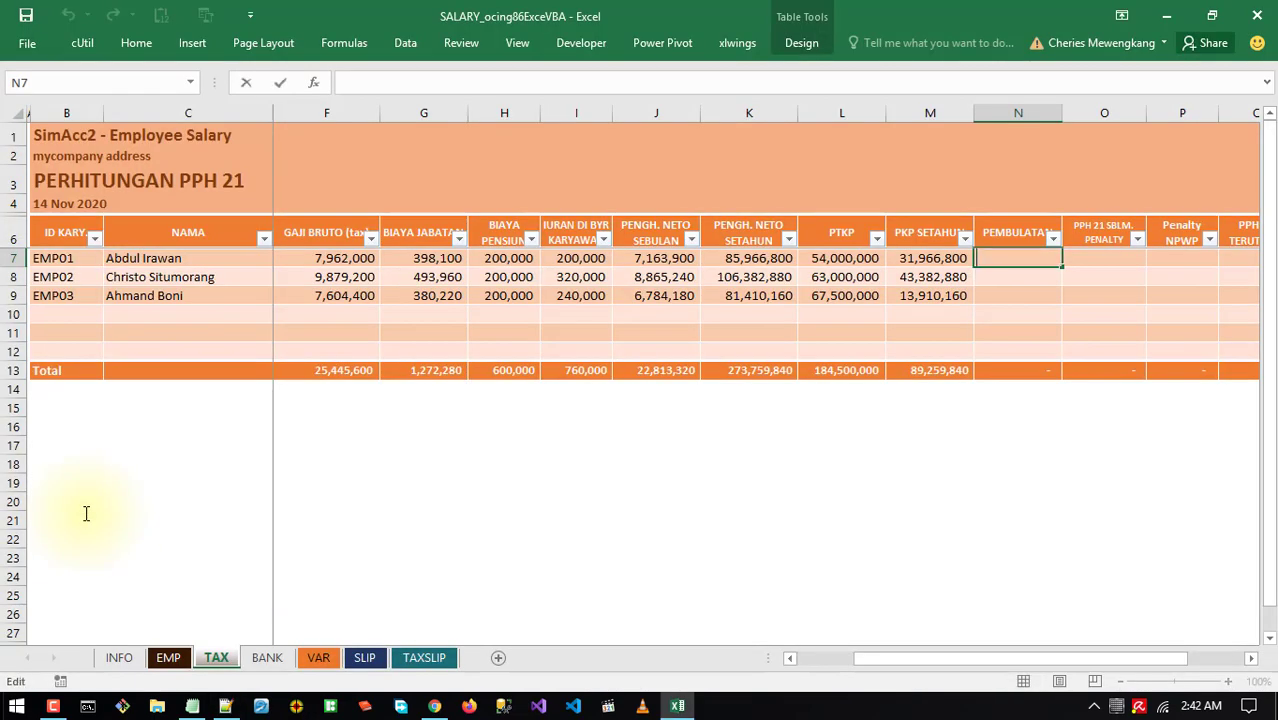
key(ctrl+v)
key(Return)
key(Up)
key(Right)
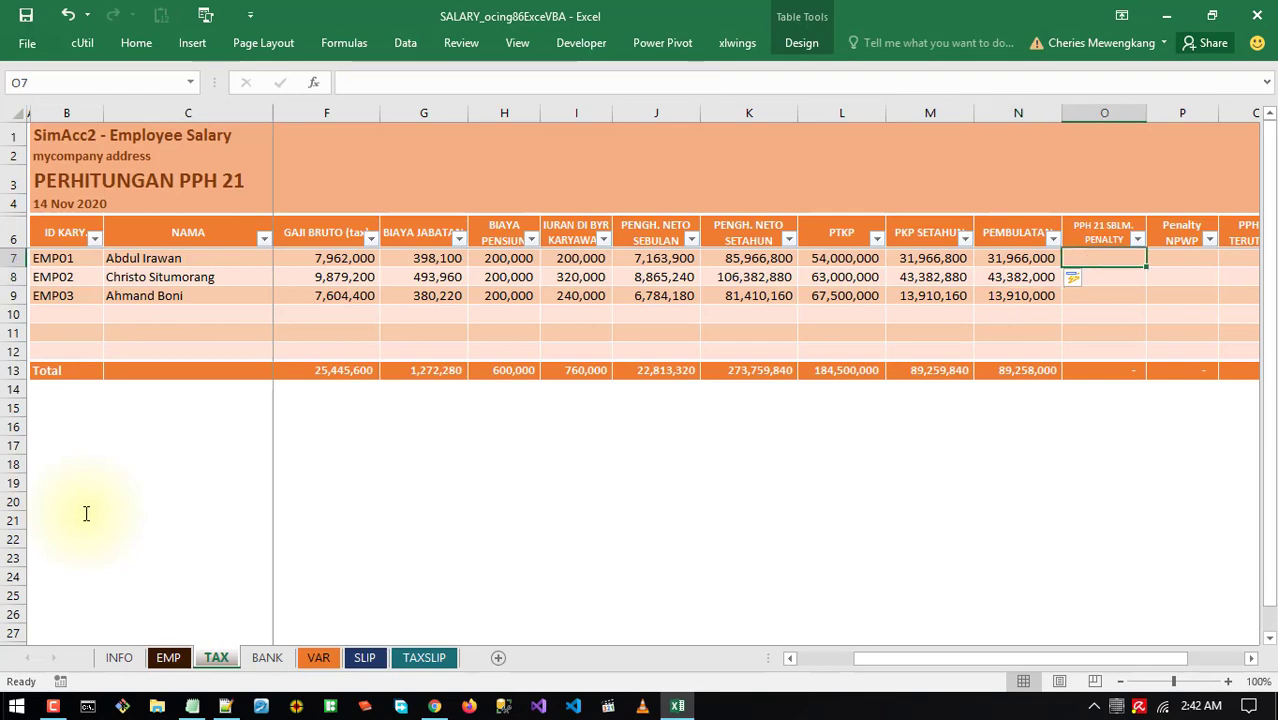
key(alt+Tab)
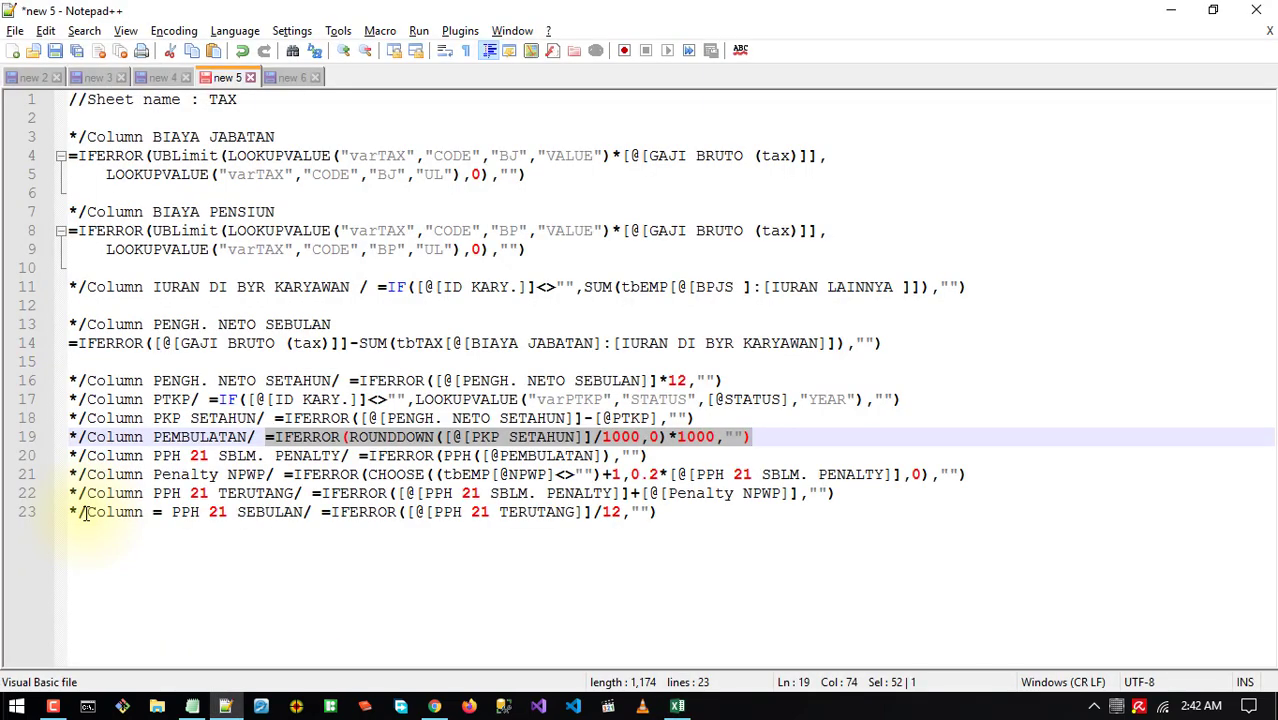
key(Down)
key(Left)
key(Left)
key(Left)
key(Left)
key(Left)
key(Left)
key(Left)
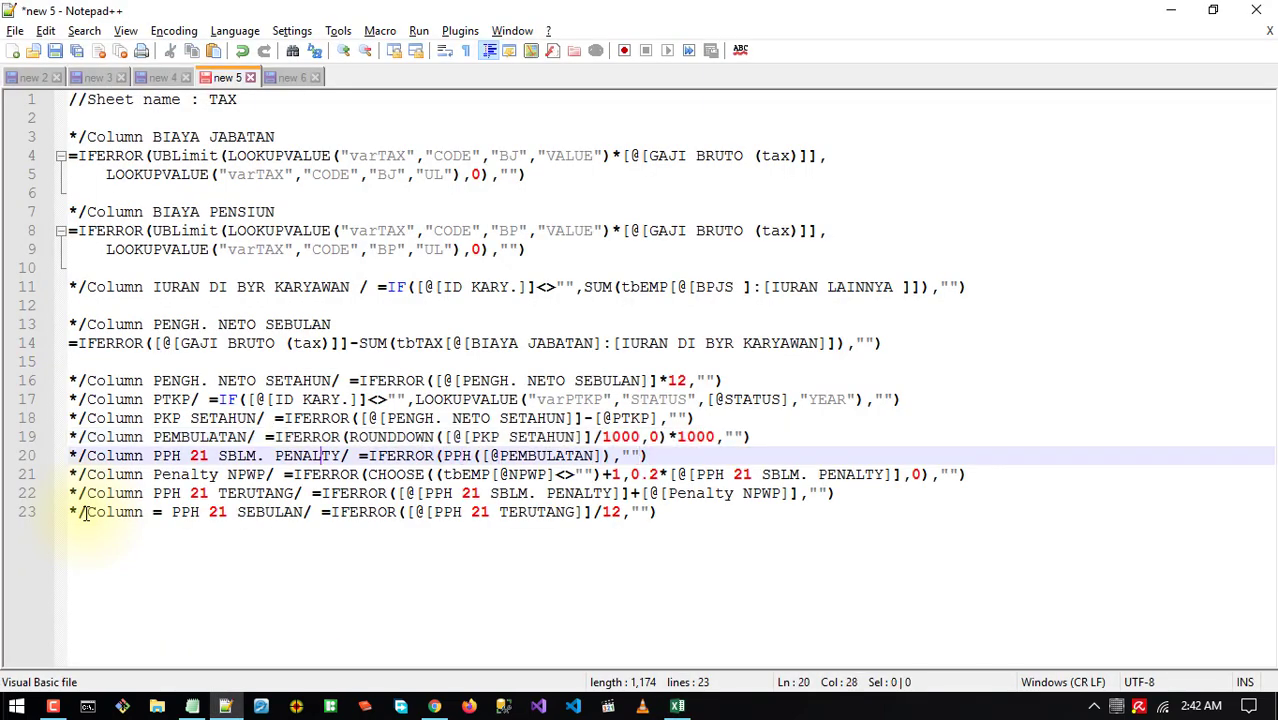
key(shift+End)
key(ctrl+c)
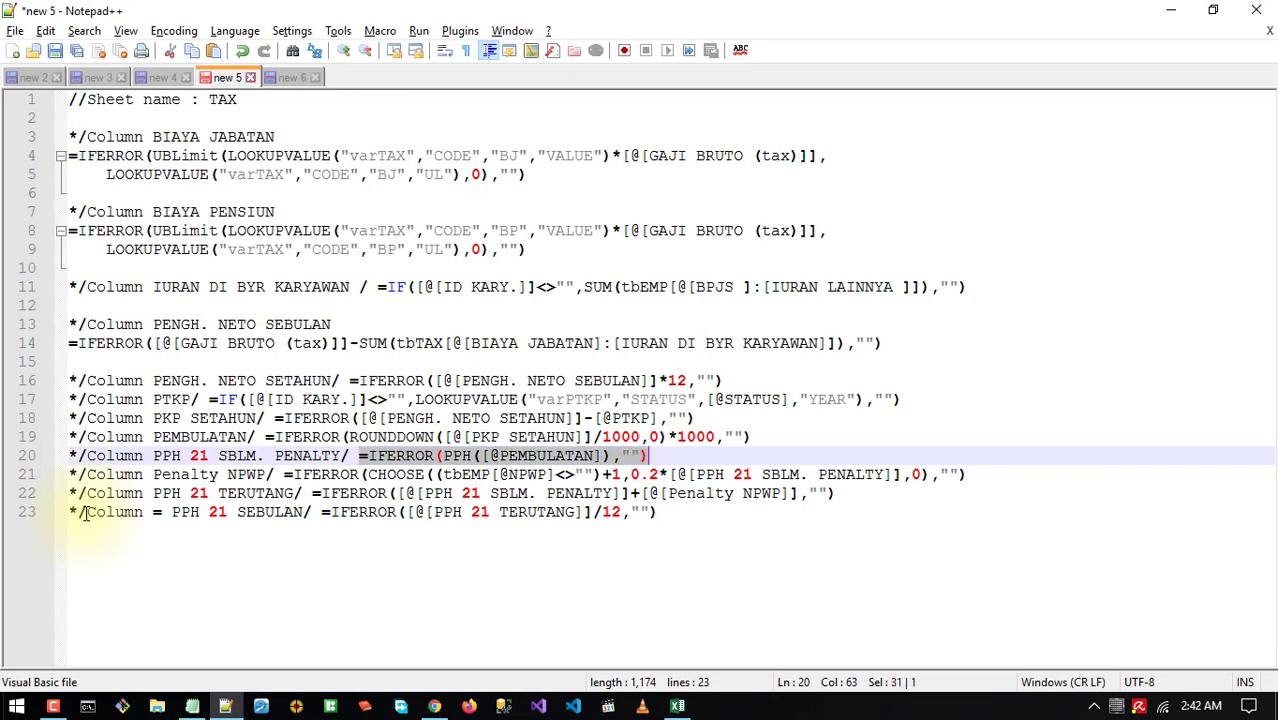
key(alt+Tab)
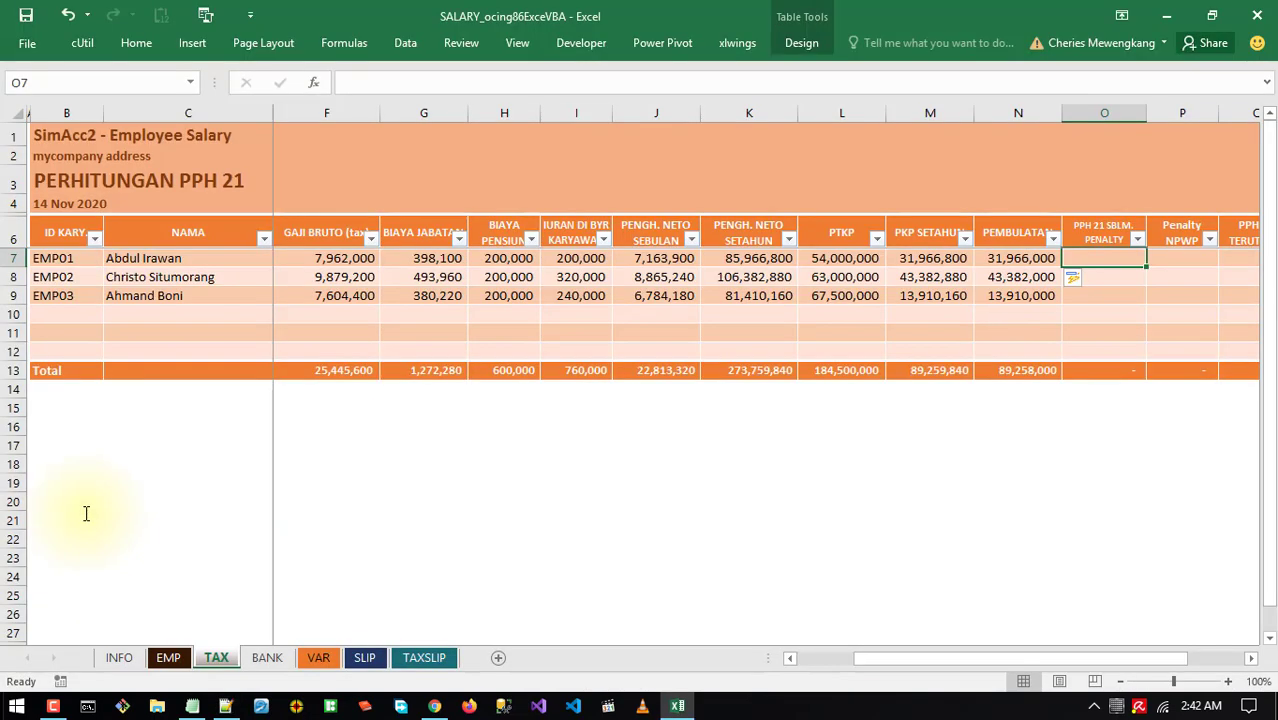
key(F2)
key(ctrl+v)
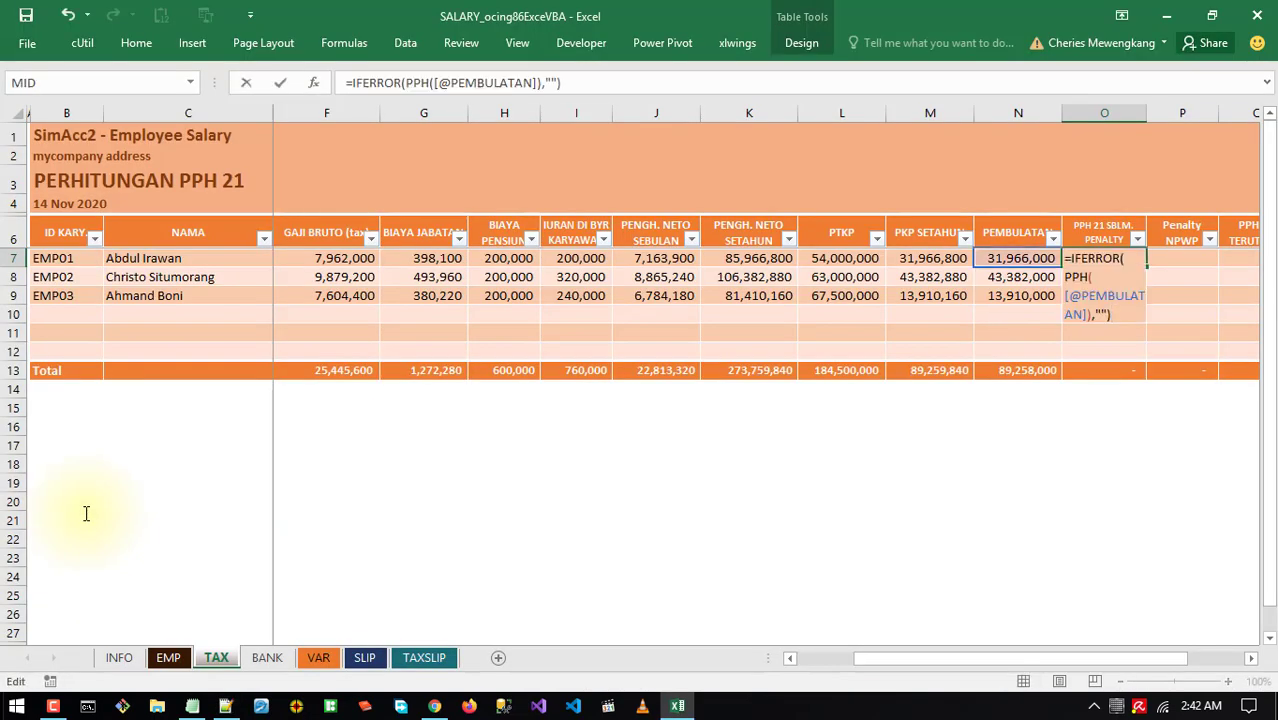
key(Return)
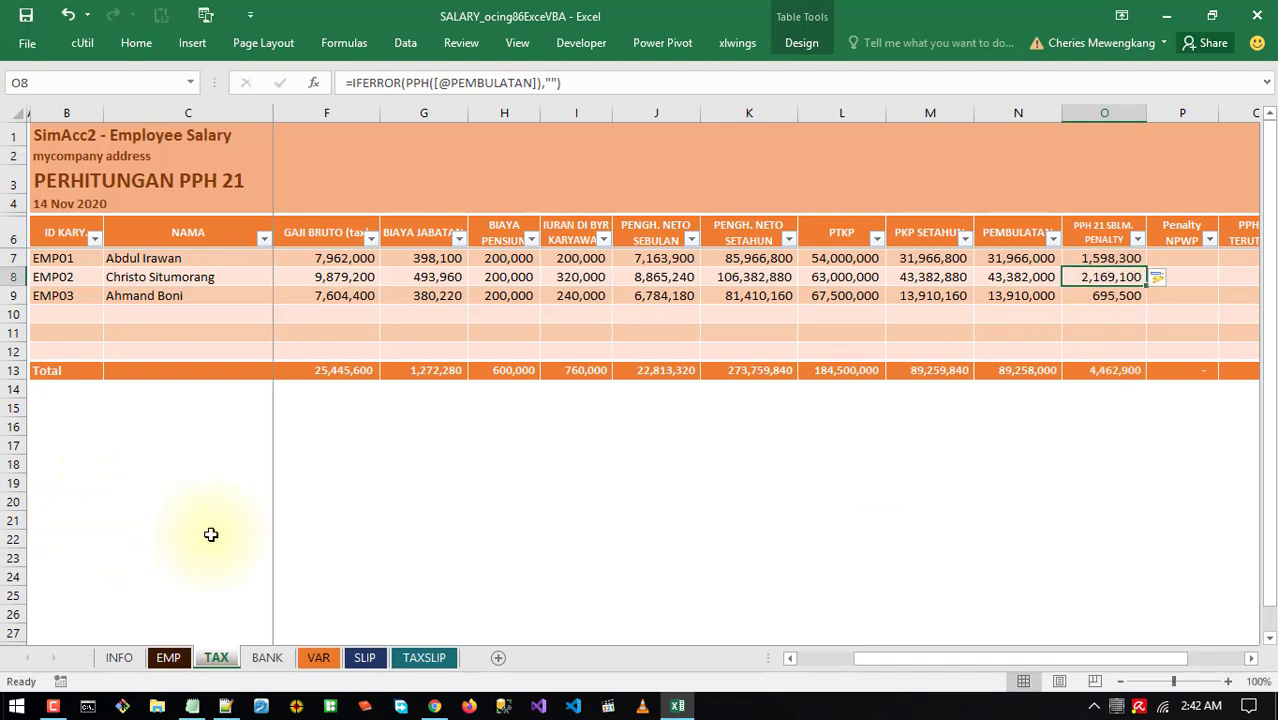
click(1109, 257)
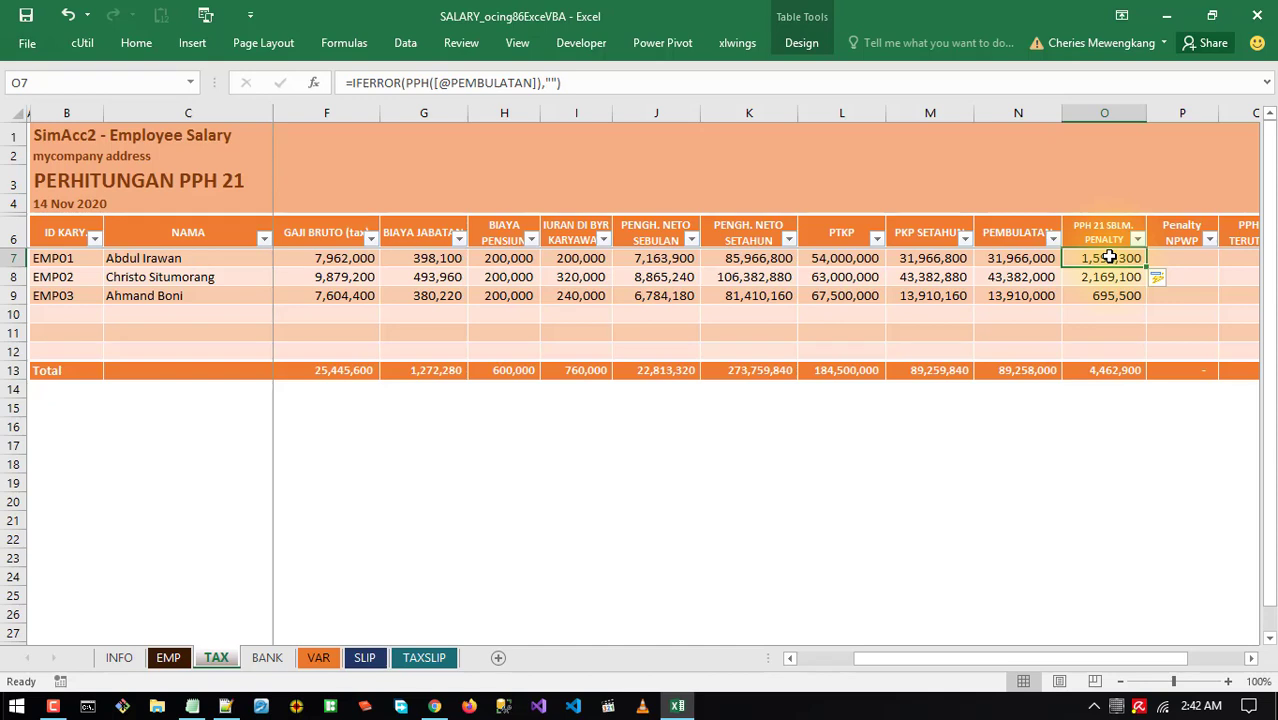
key(Right)
key(Right)
key(Right)
key(Left)
key(Left)
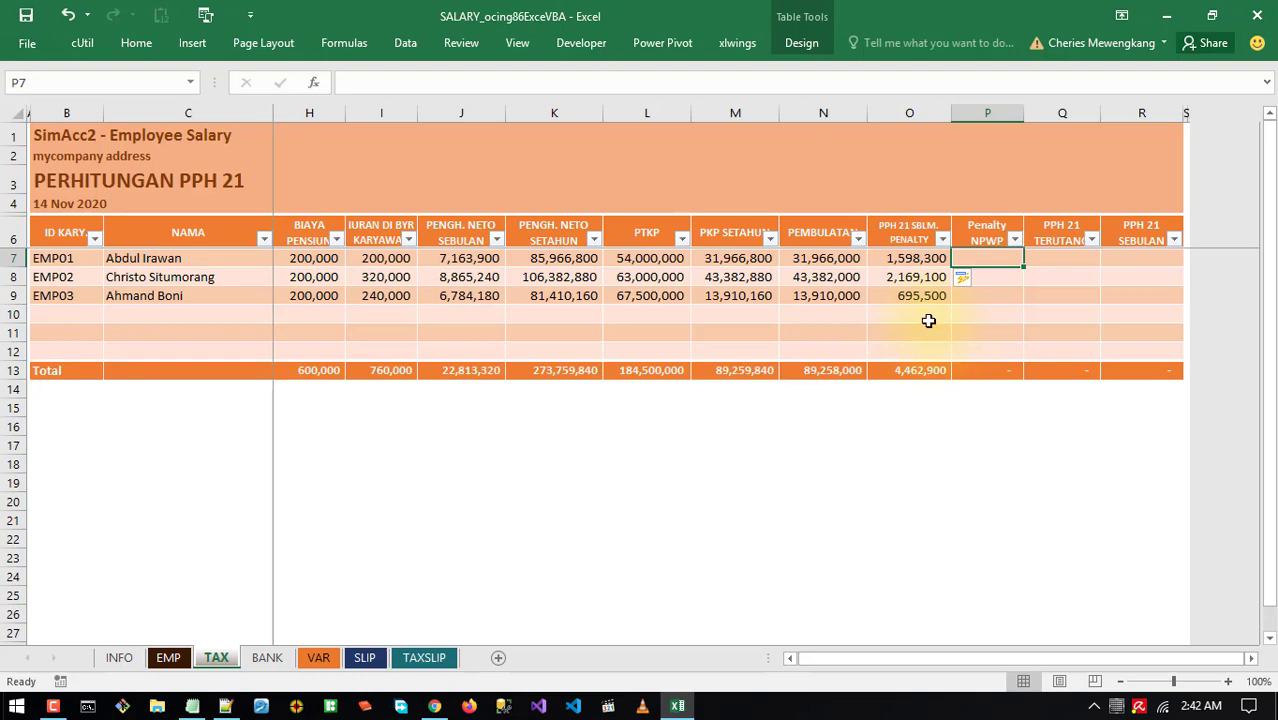
Paste the Penalty NPWP formula from the notes down column P.
key(alt+Tab)
key(Down)
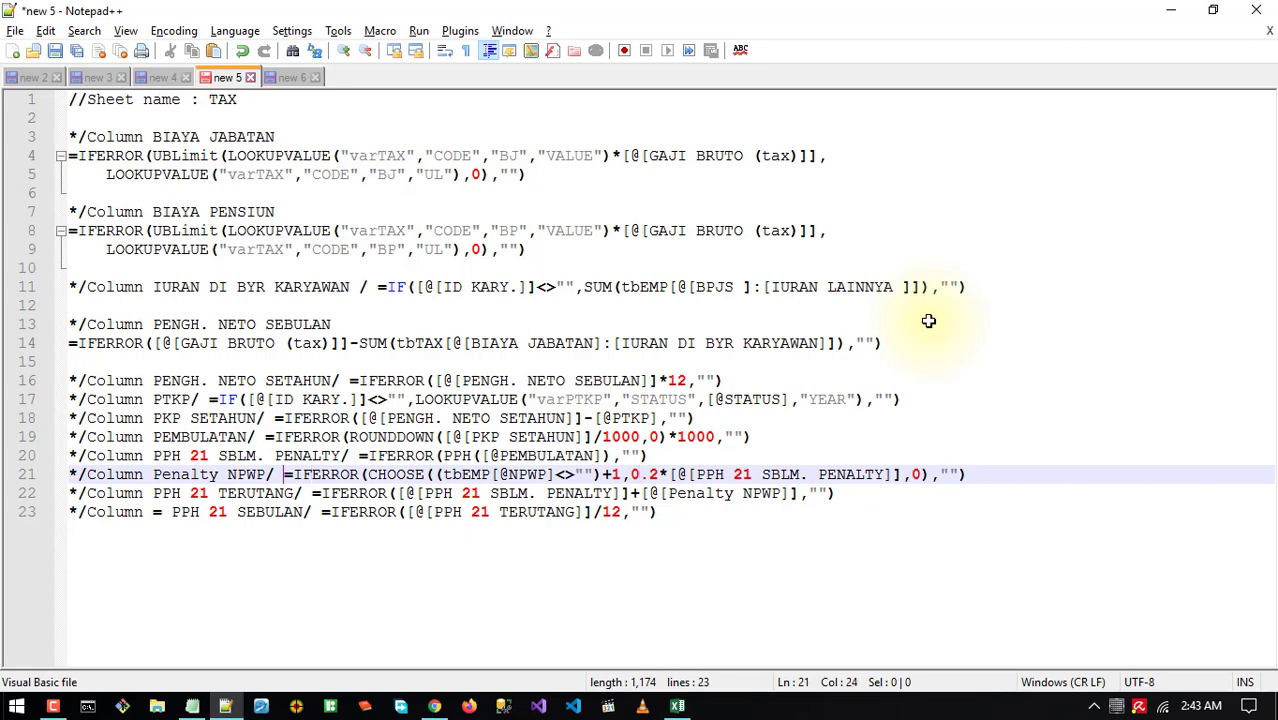
key(shift+End)
key(ctrl+c)
key(alt+Tab)
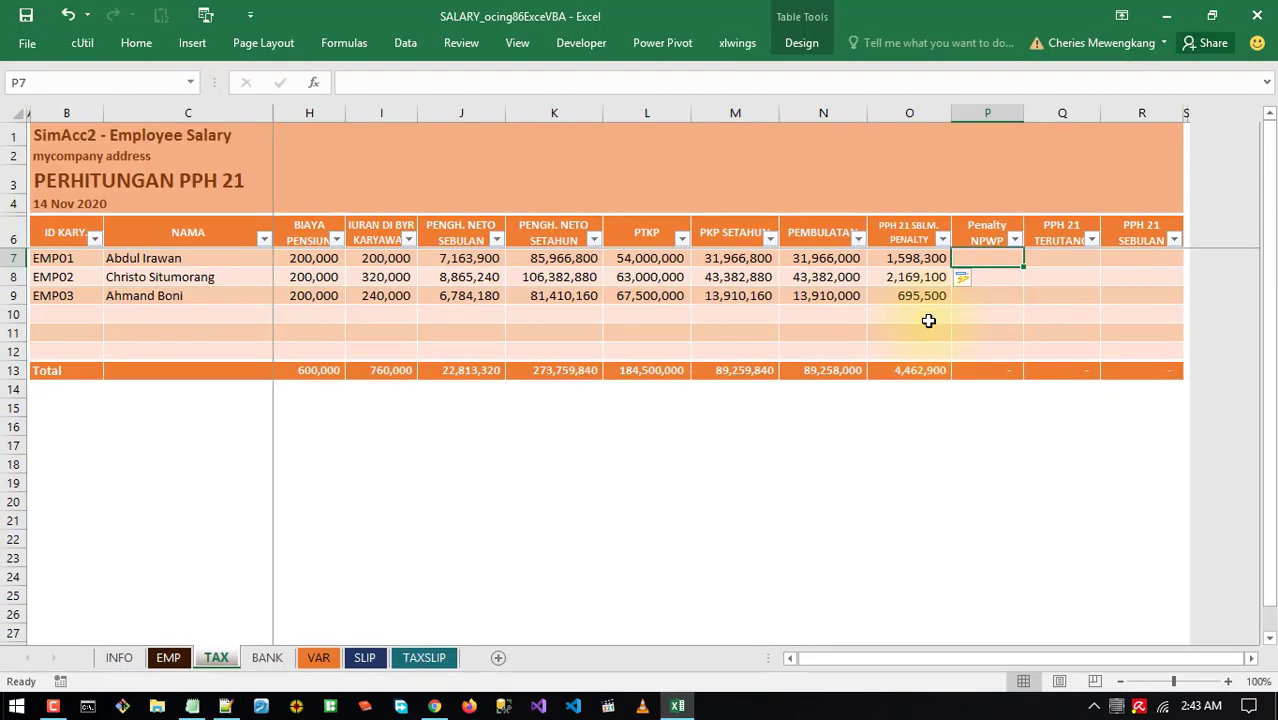
key(ctrl+v)
key(Return)
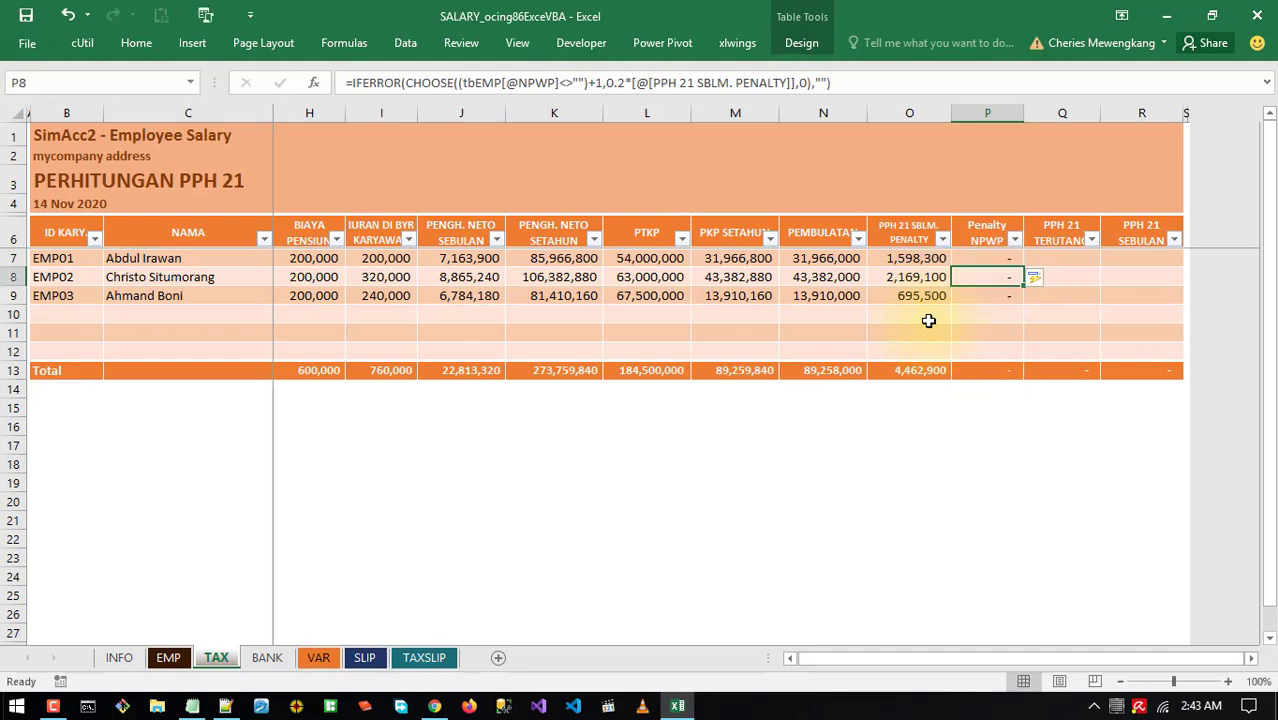
key(Up)
key(Right)
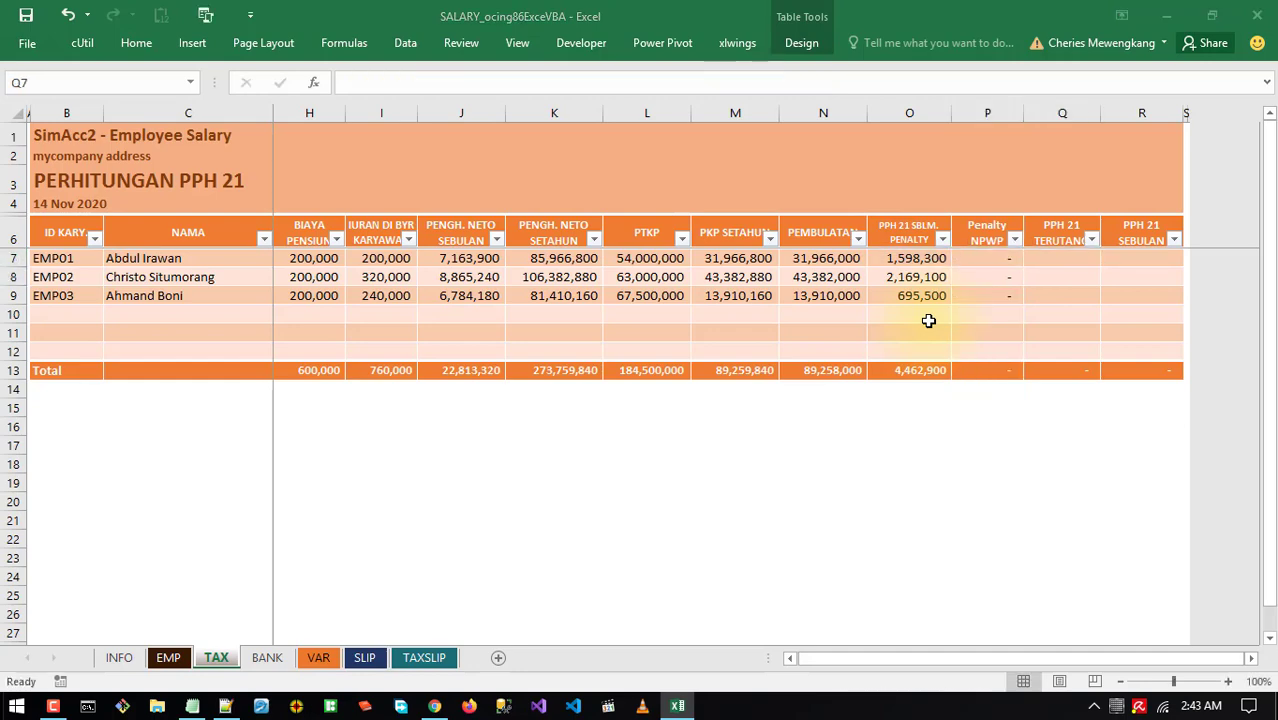
Paste the PPH 21 TERUTANG formula from the notes into Q7.
key(alt+Tab)
key(Down)
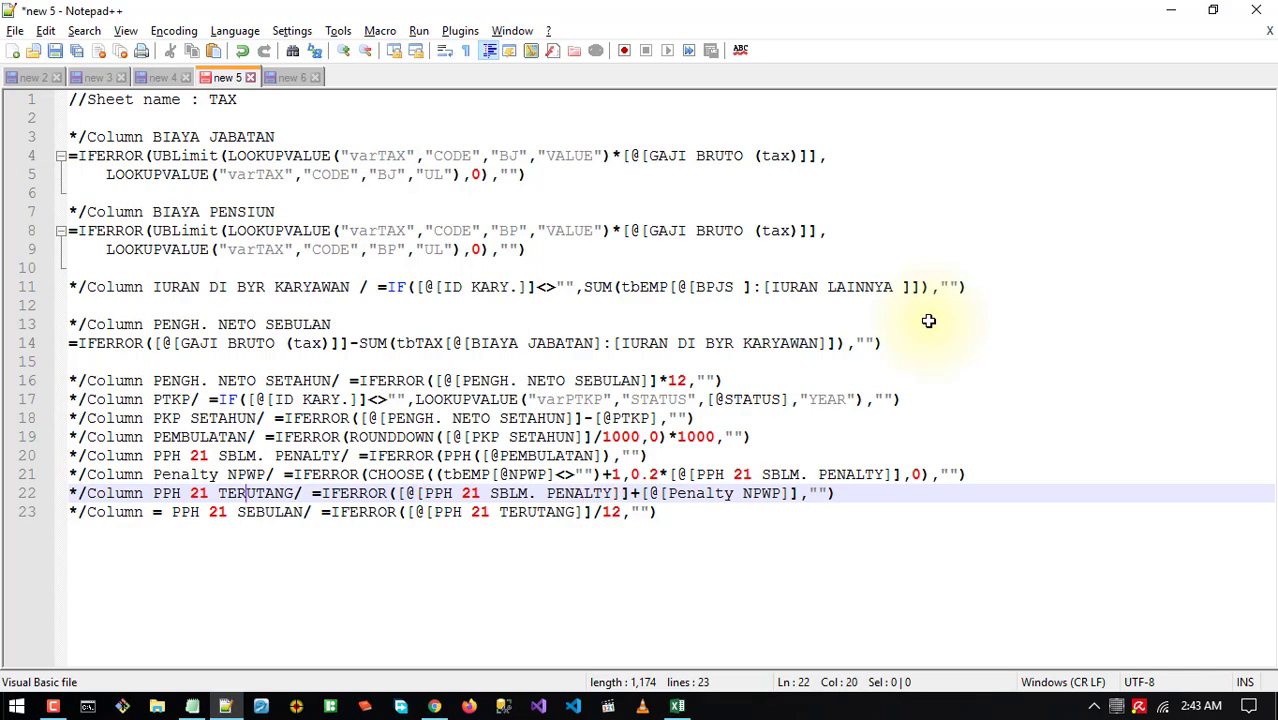
key(shift+End)
key(ctrl+c)
key(alt+Tab)
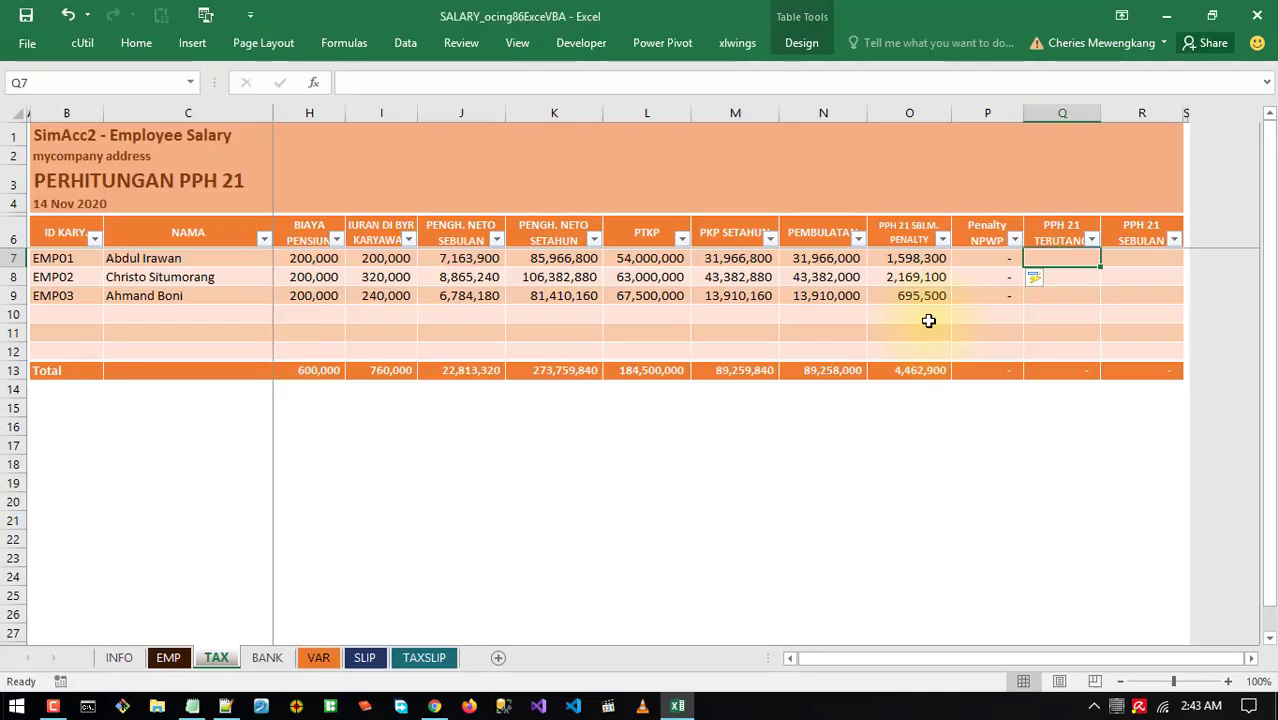
key(F2)
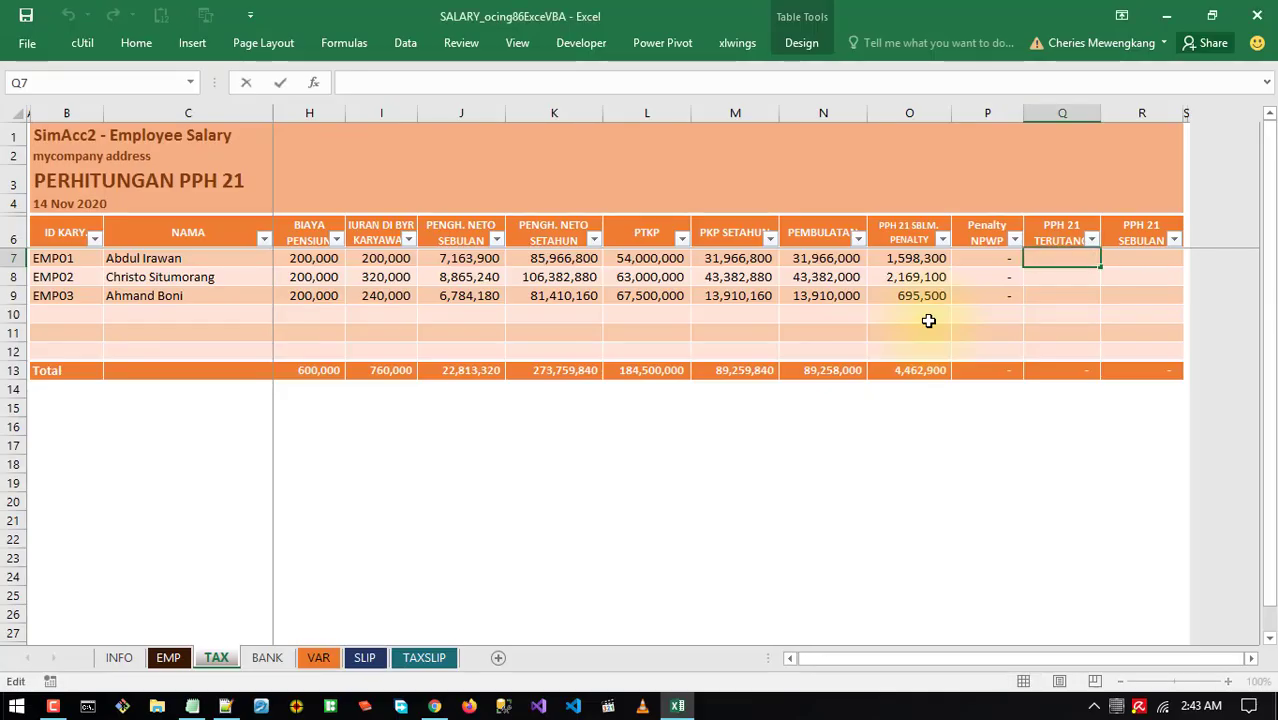
key(ctrl+v)
key(Return)
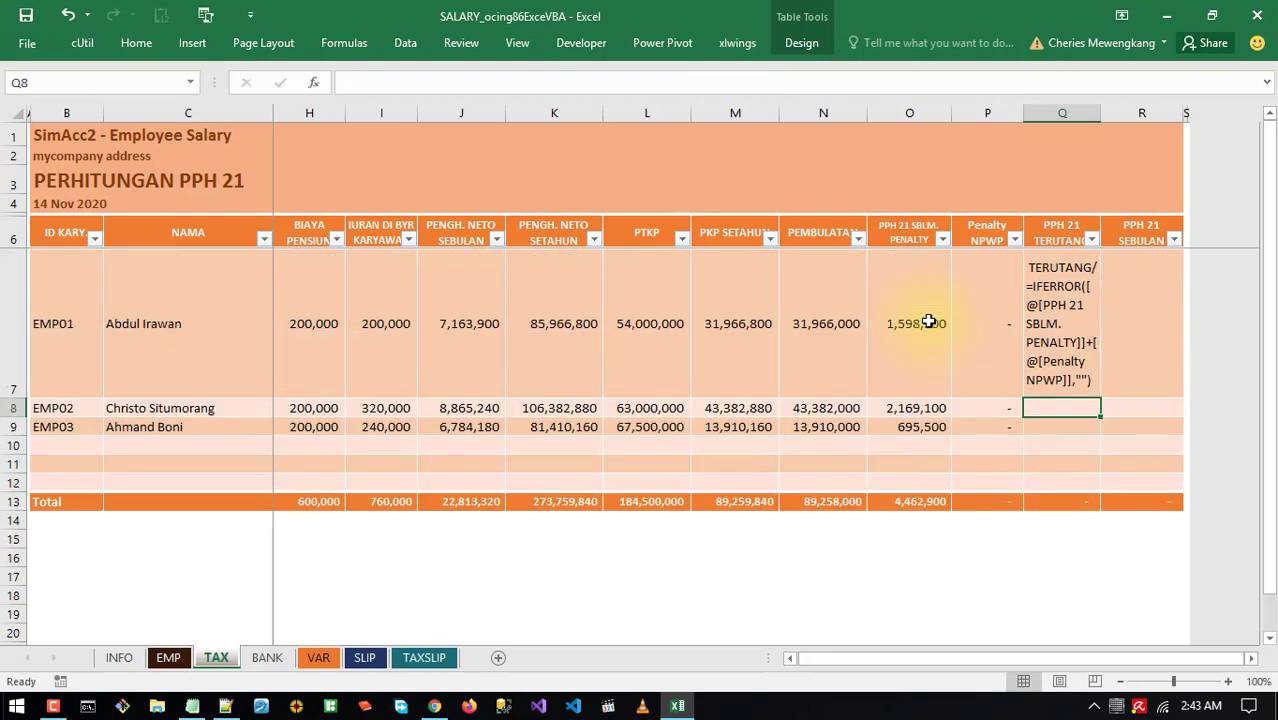
Remove the stray 'TERUTANG/' text from the Q7 formula so column Q totals 4,462,900.
key(Up)
key(F2)
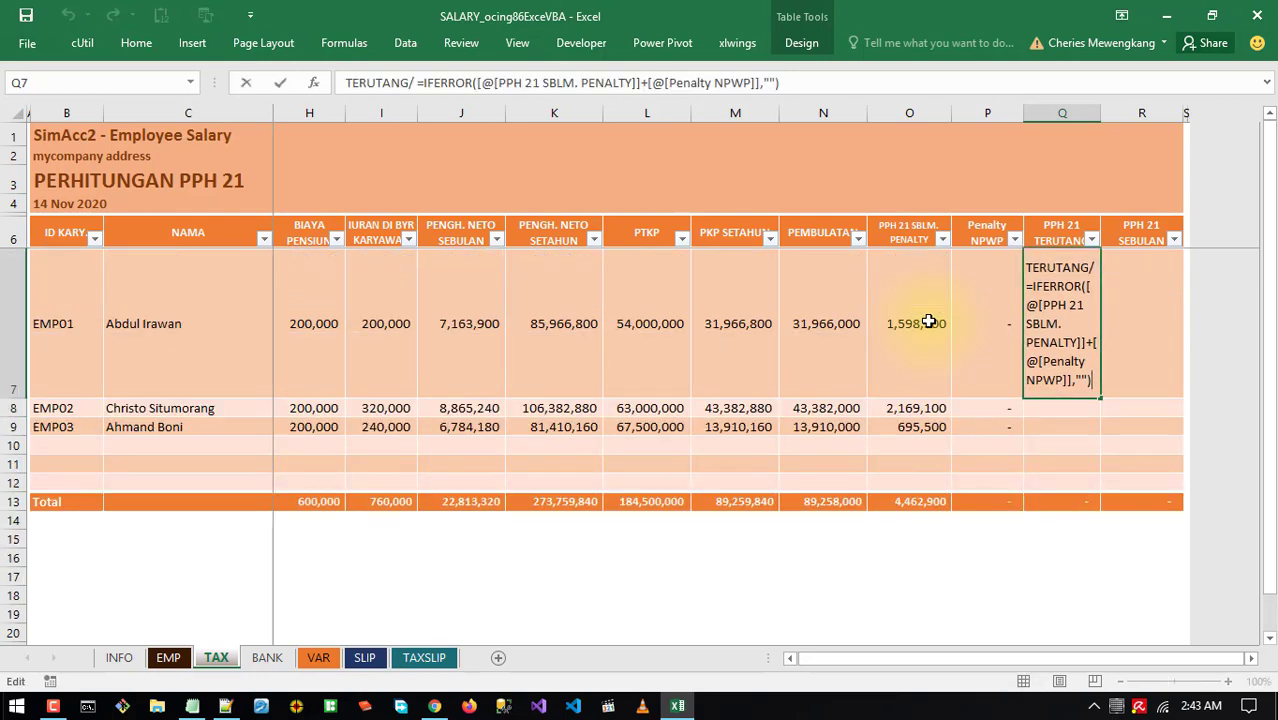
key(Escape)
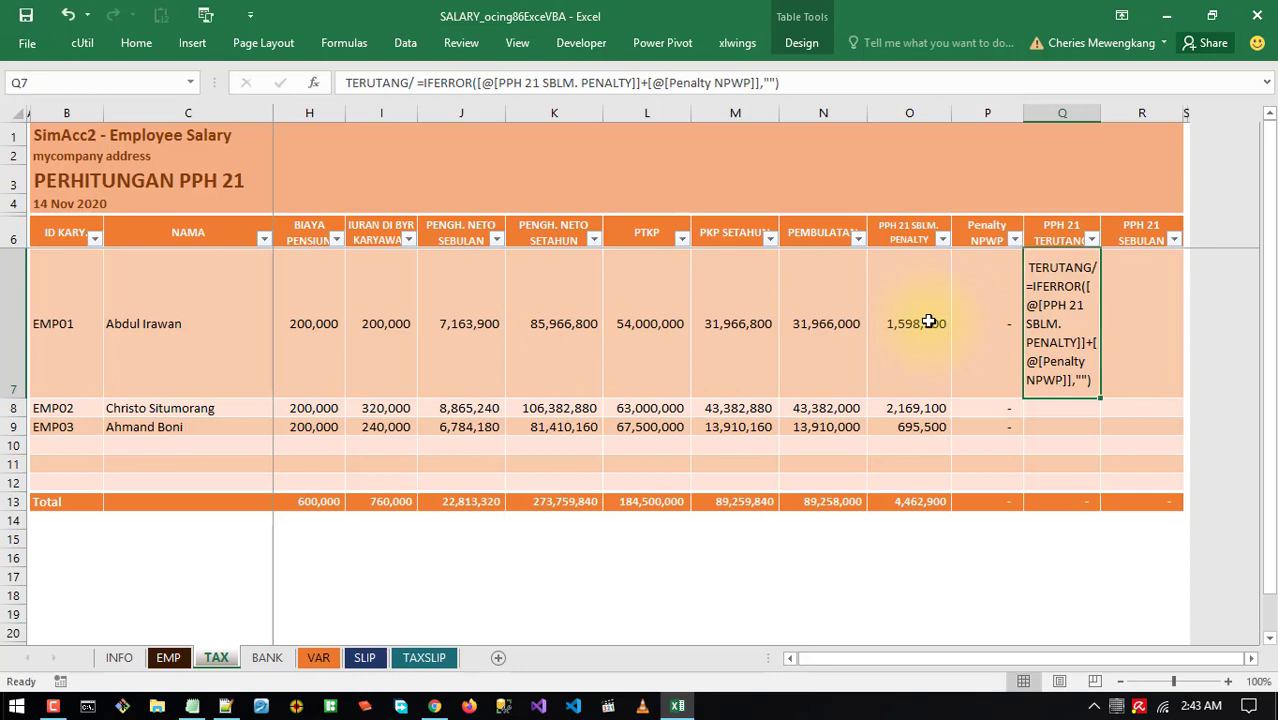
key(alt+Tab)
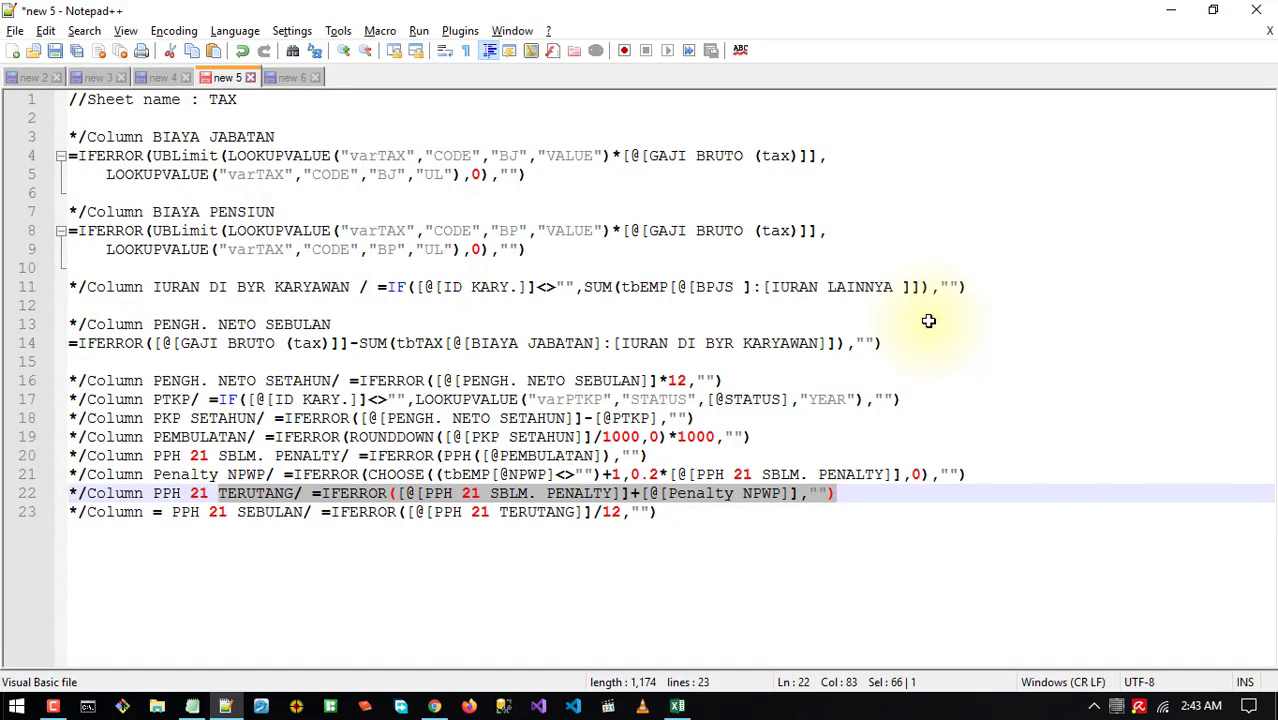
key(Right)
key(alt+Tab)
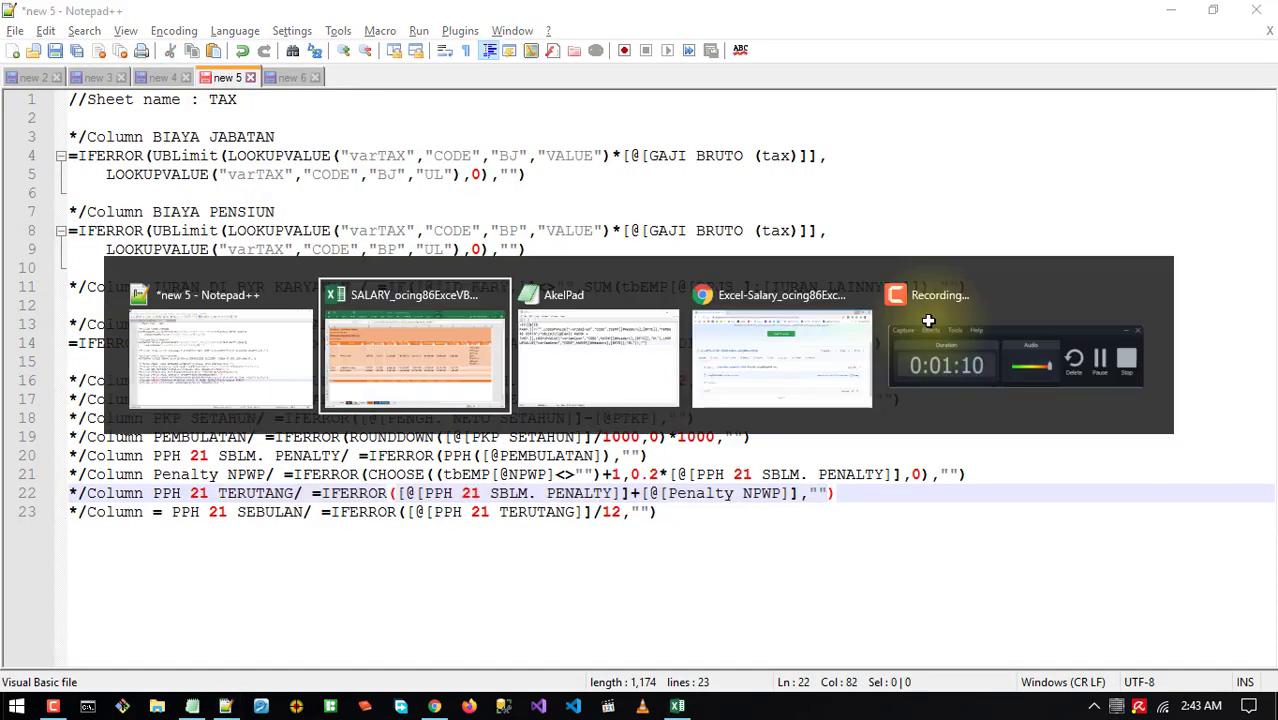
key(F2)
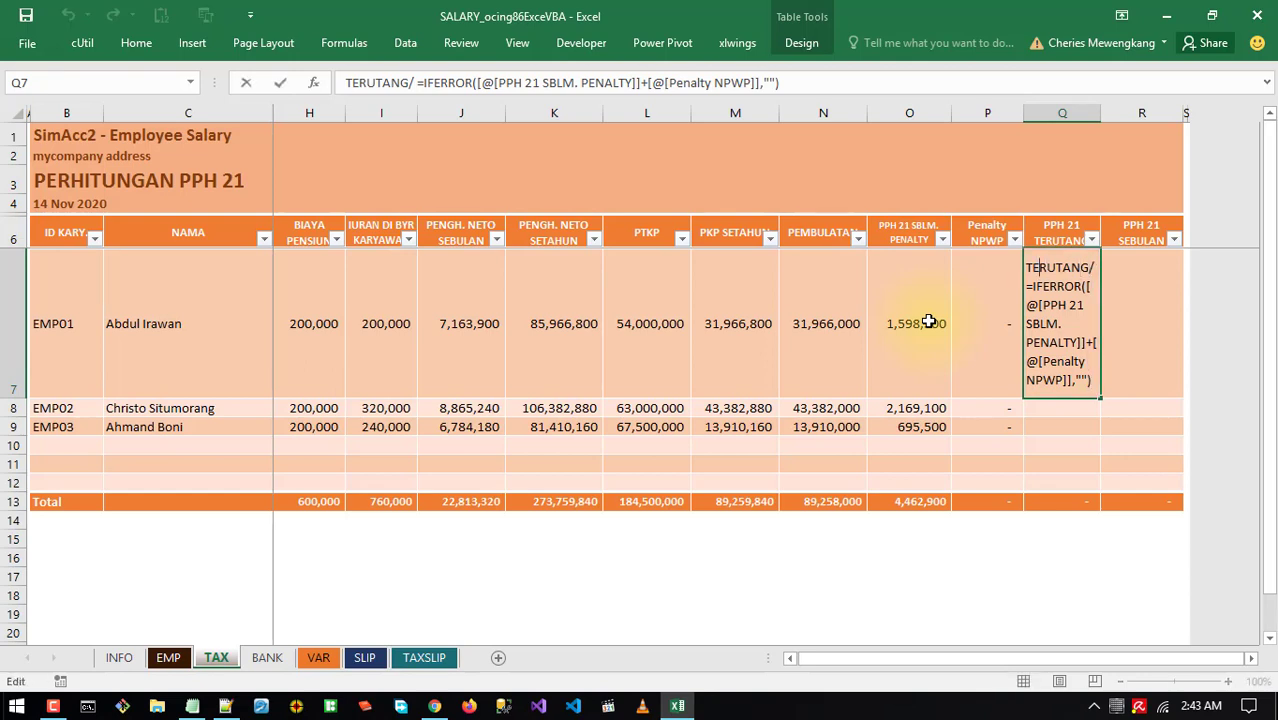
key(BackSpace)
key(BackSpace)
key(BackSpace)
key(BackSpace)
key(BackSpace)
key(BackSpace)
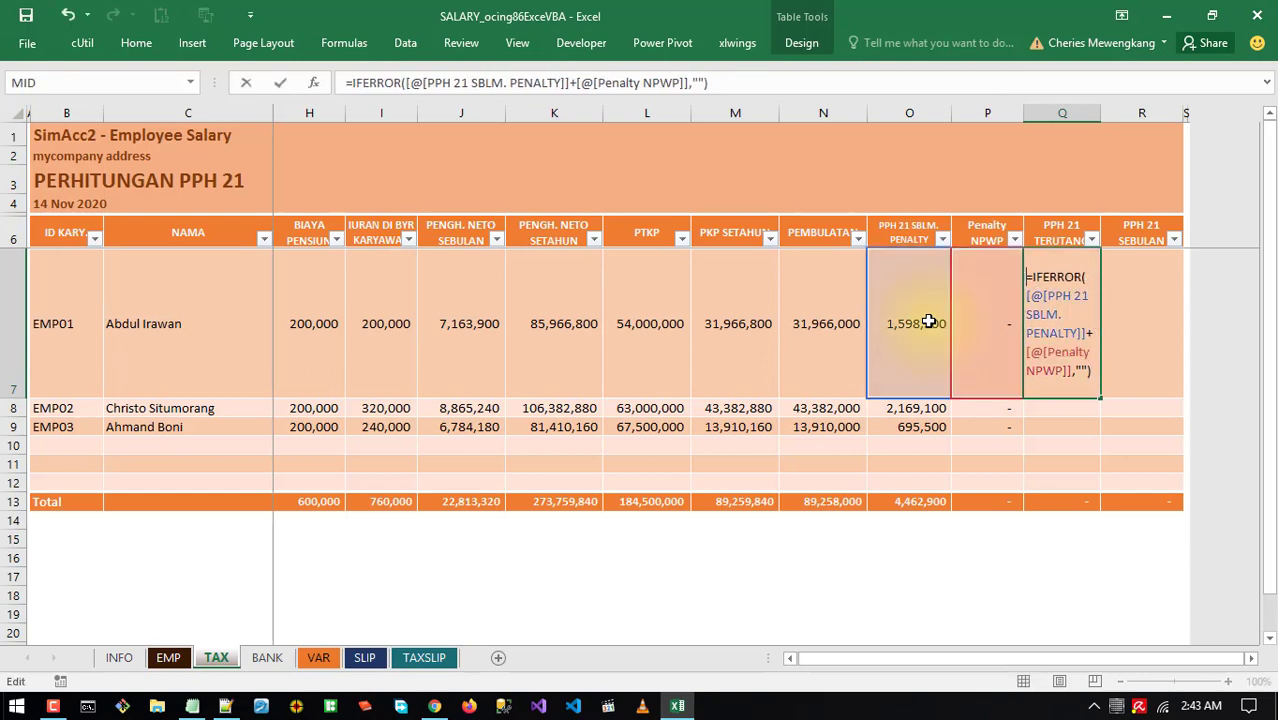
key(Return)
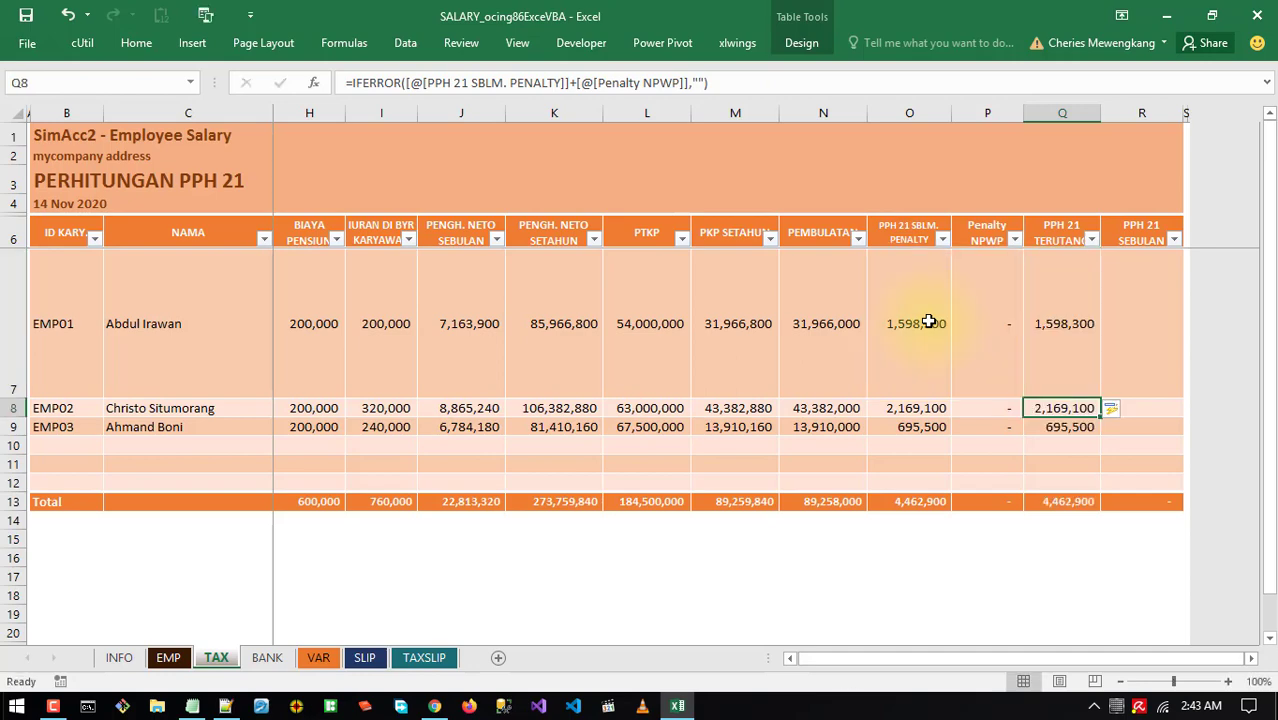
Auto-fit row 7 back to its normal height.
drag(19, 398, 18, 397)
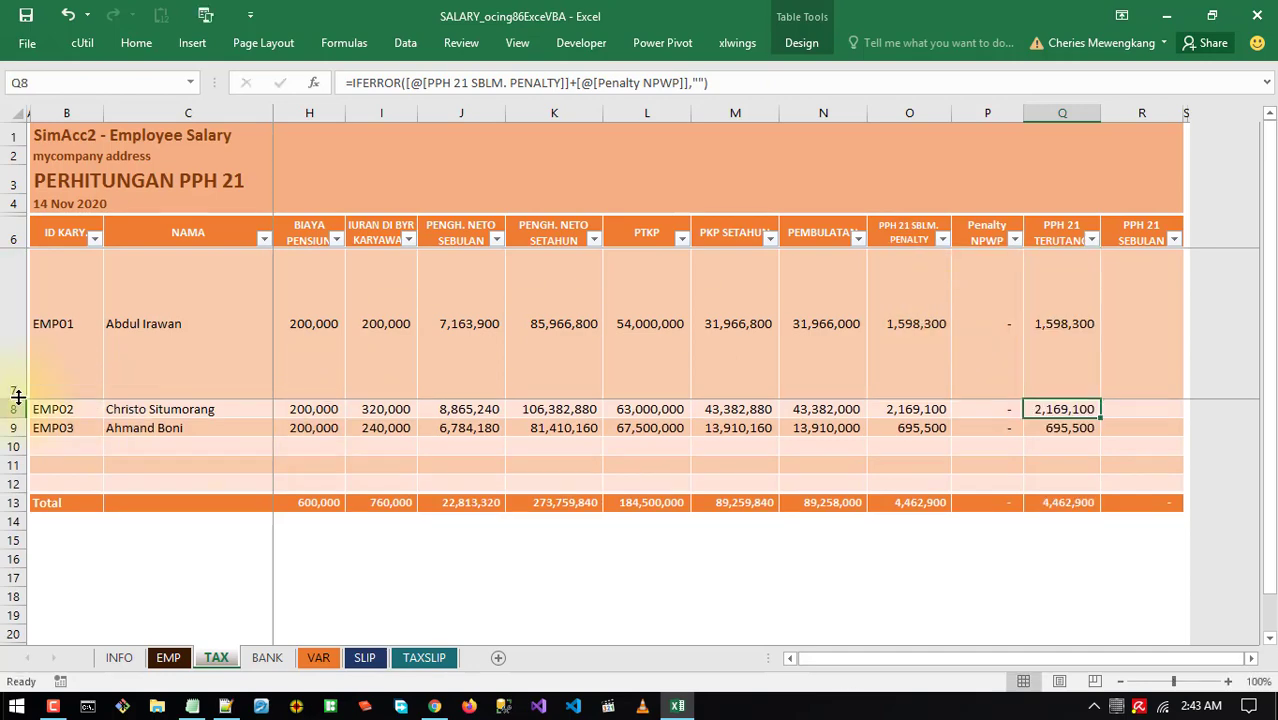
double_click(18, 397)
click(1138, 258)
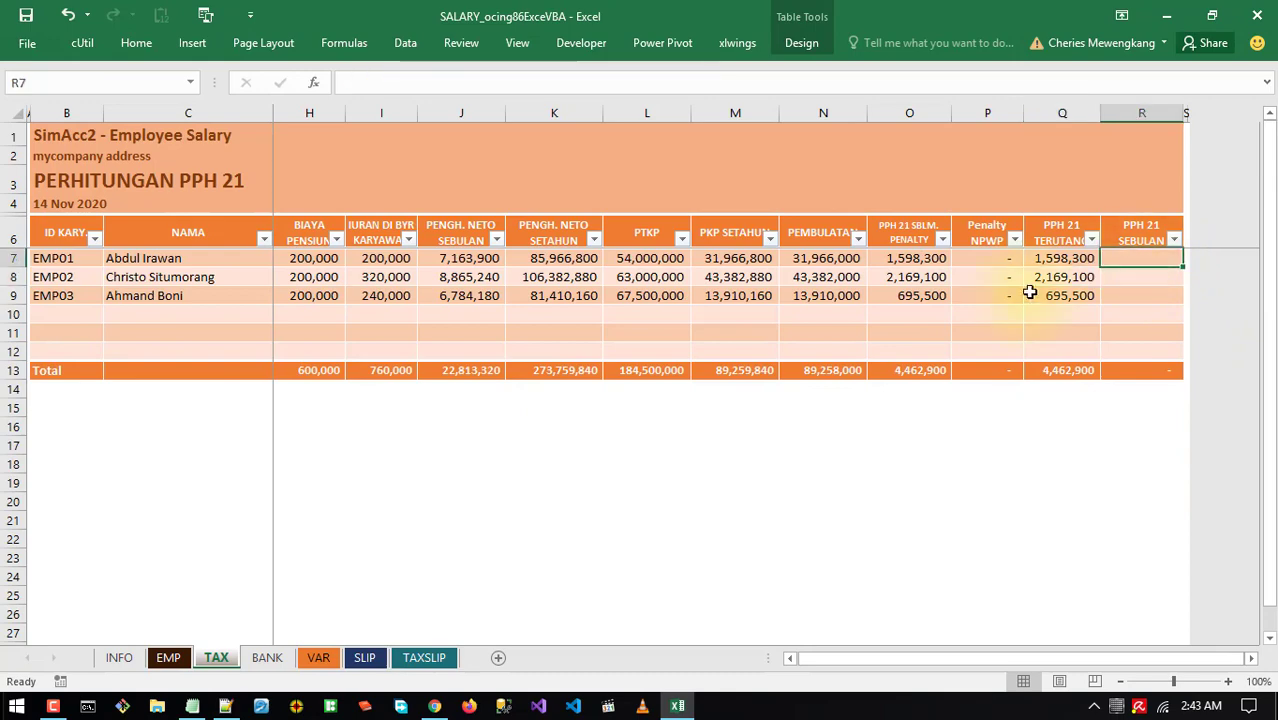
key(alt+Tab)
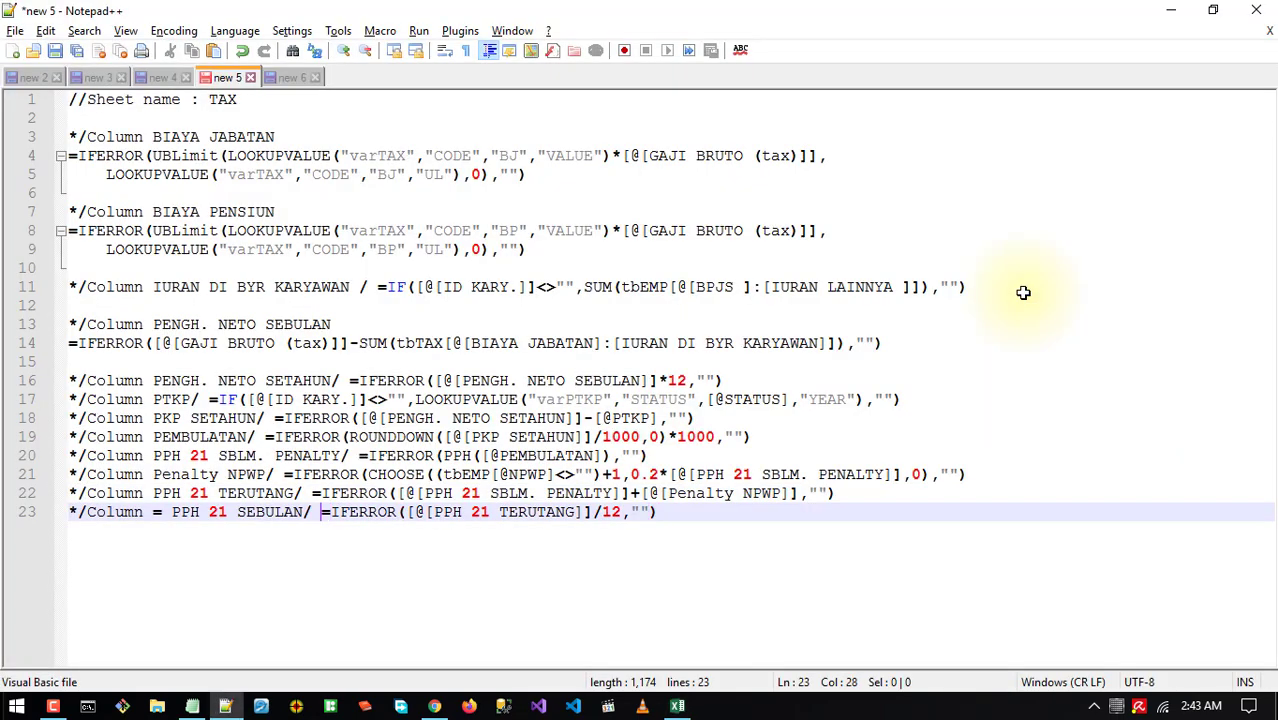
Fill PPH 21 SEBULAN in column R with TERUTANG divided by 12, totalling 371,908.
key(shift+End)
key(ctrl+c)
key(alt+Tab)
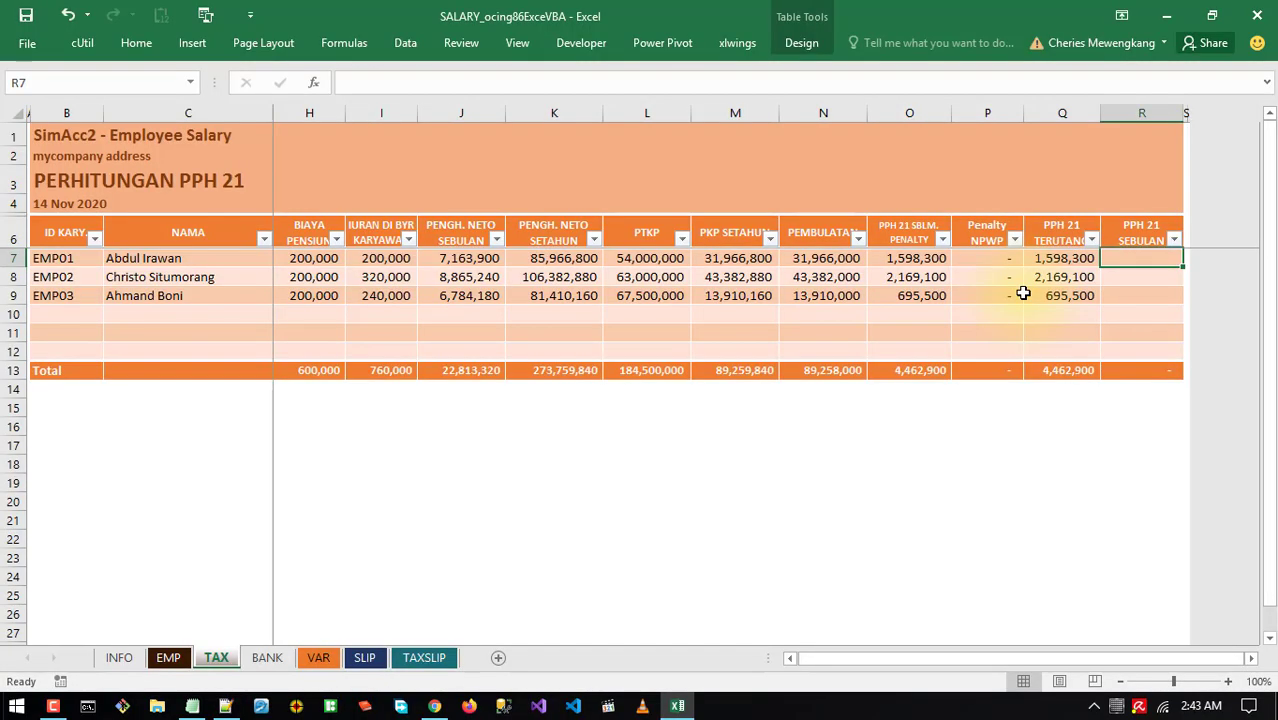
key(F2)
key(ctrl+v)
key(Return)
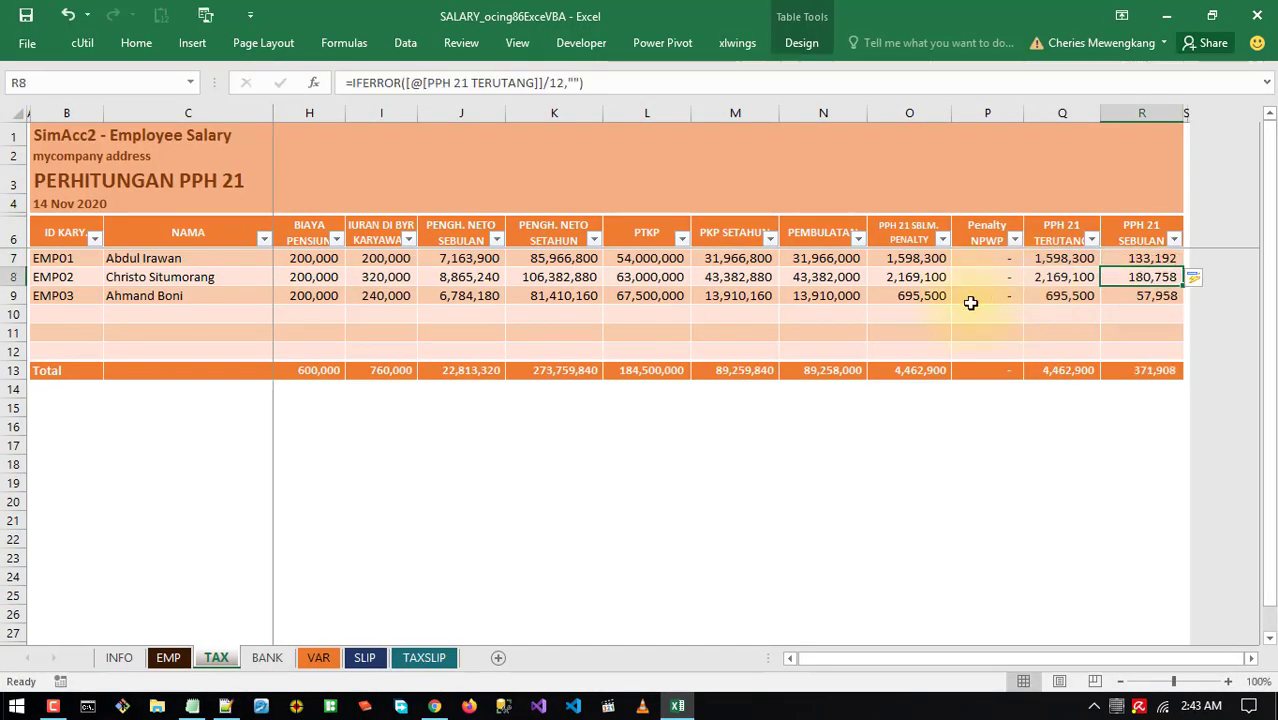
Review the Penalty NPWP, PKP SETAHUN and other formulas along row 9 of the tax table.
click(966, 310)
click(712, 295)
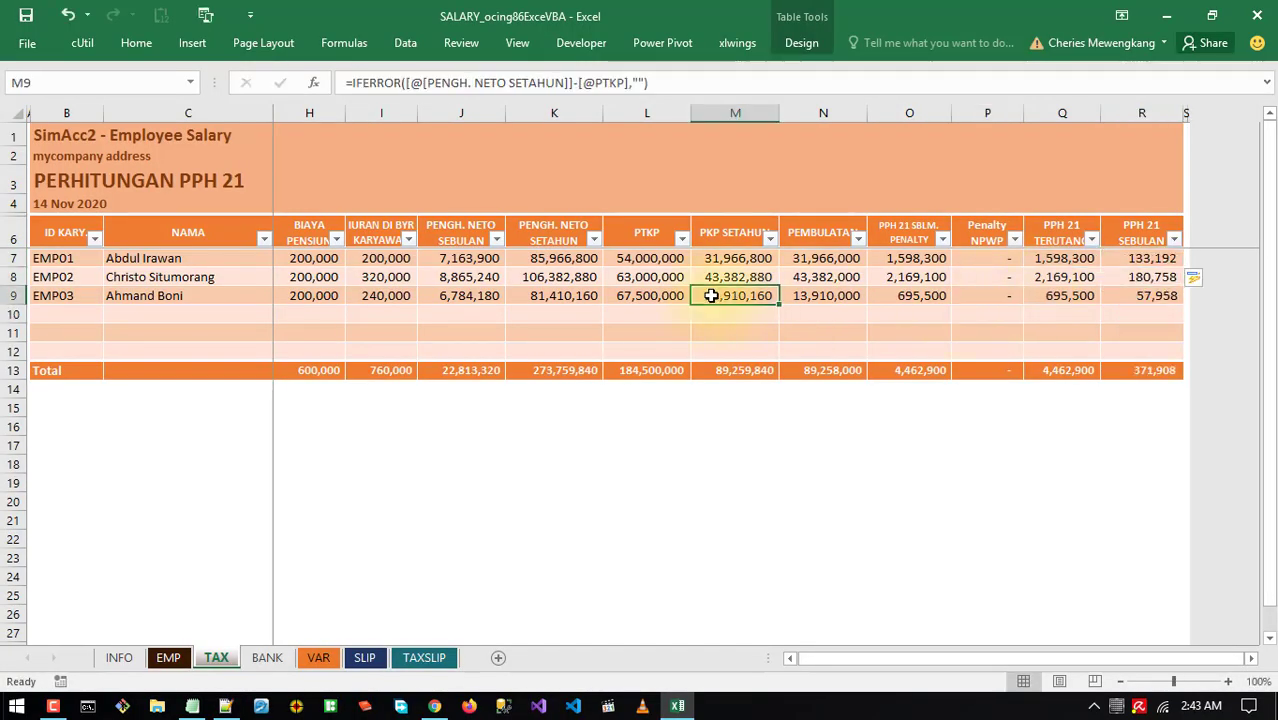
key(Left)
key(ctrl+Left)
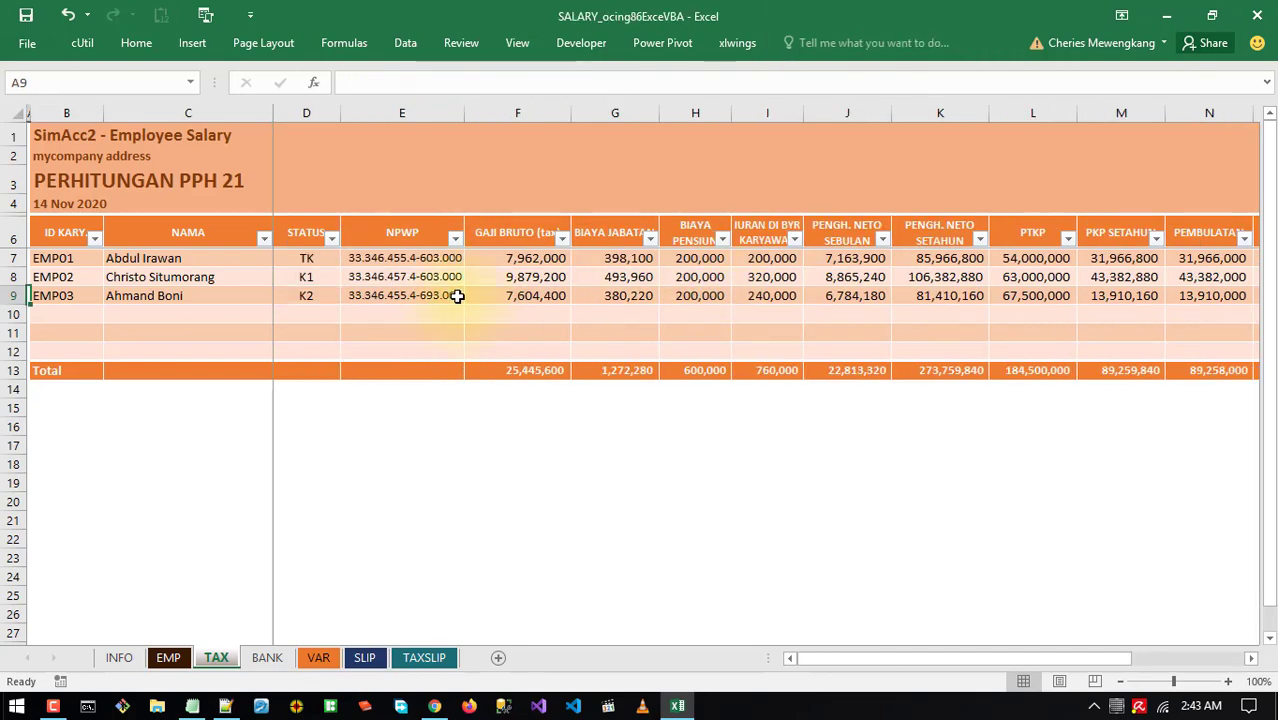
click(453, 295)
key(Left)
key(Left)
key(Home)
key(Right)
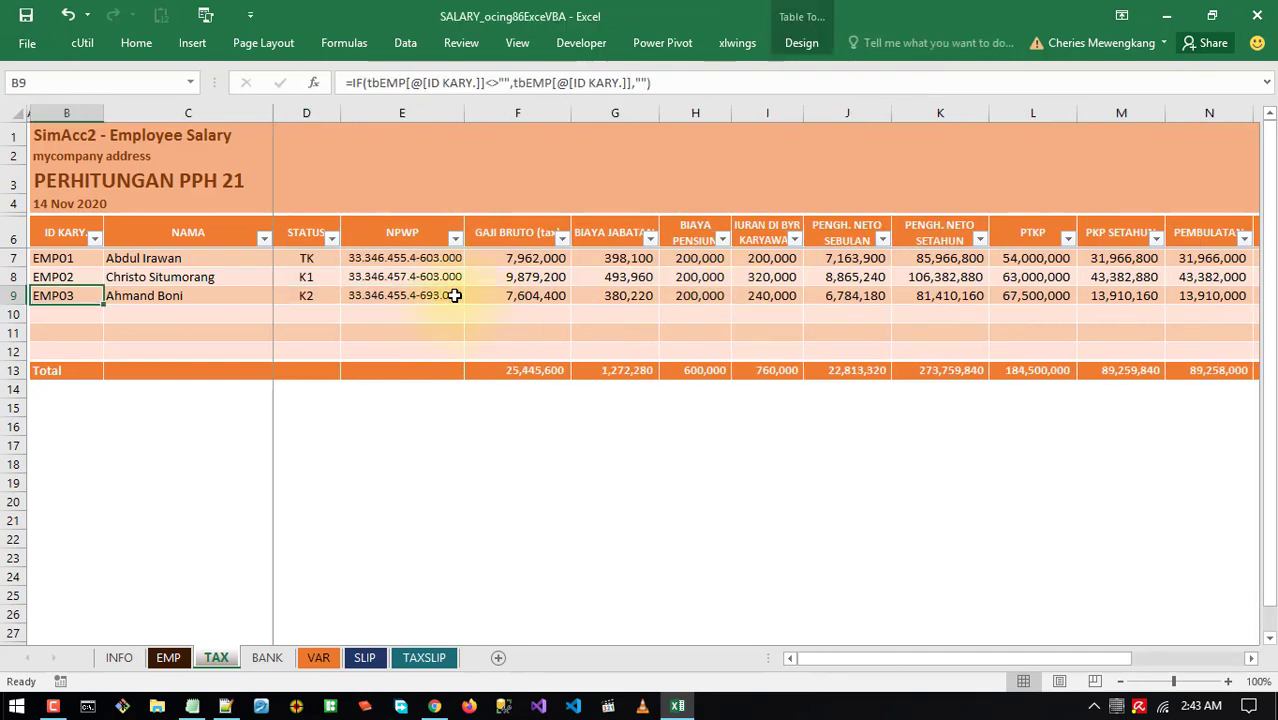
key(Right)
key(Right)
key(Right)
key(Right)
key(Right)
key(Right)
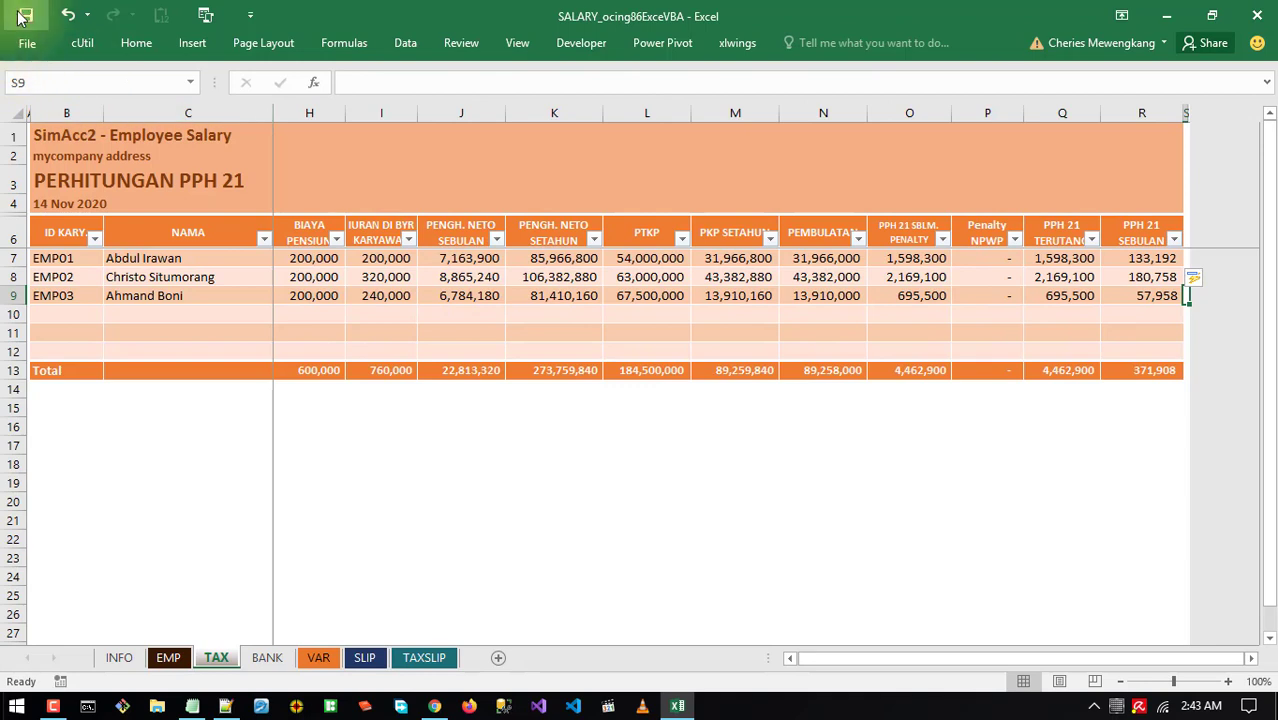
Check the row 11 formulas such as BIAYA PENSIUN, then open the BANK sheet.
click(651, 327)
key(Left)
key(Left)
key(Left)
key(Left)
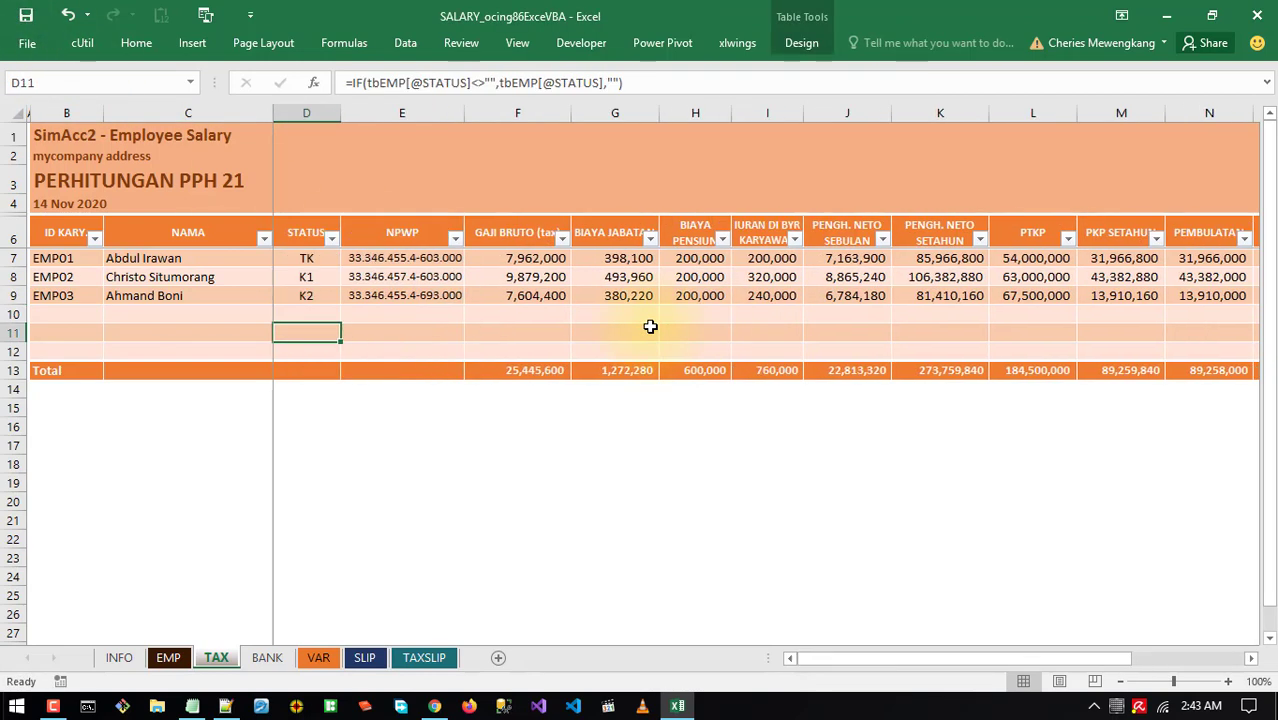
key(Home)
double_click(522, 314)
key(Return)
click(696, 330)
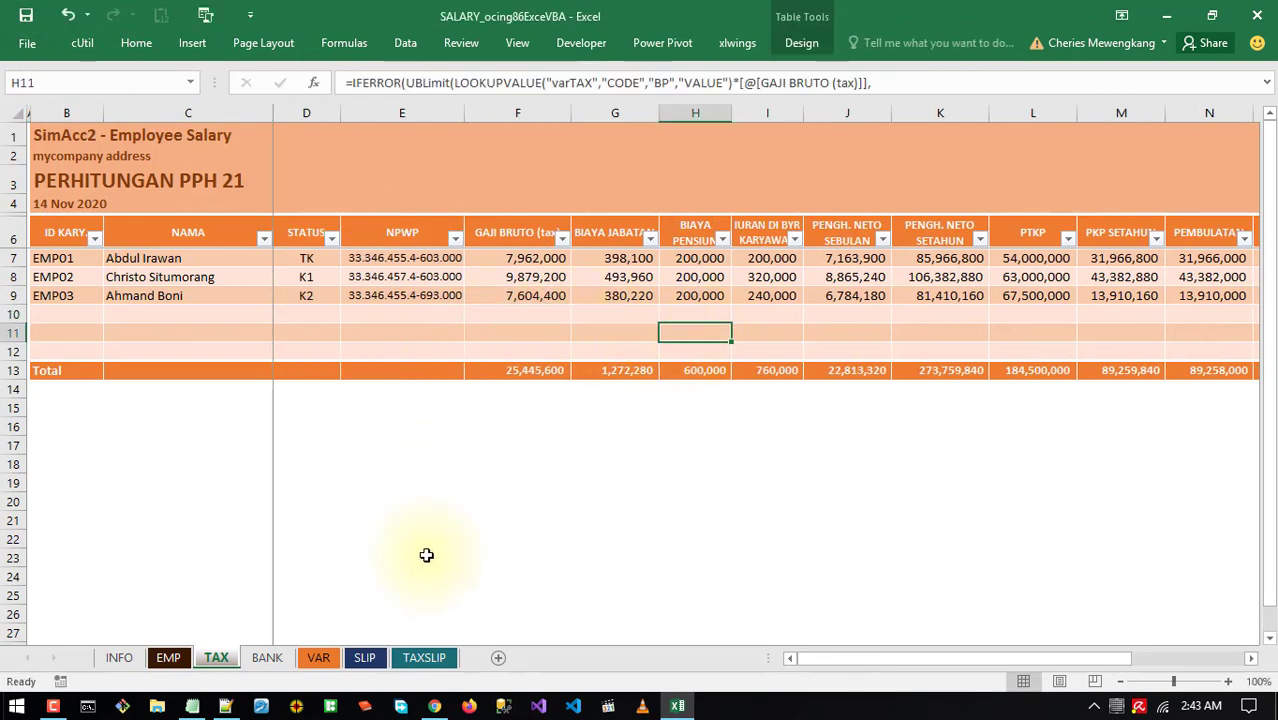
click(268, 658)
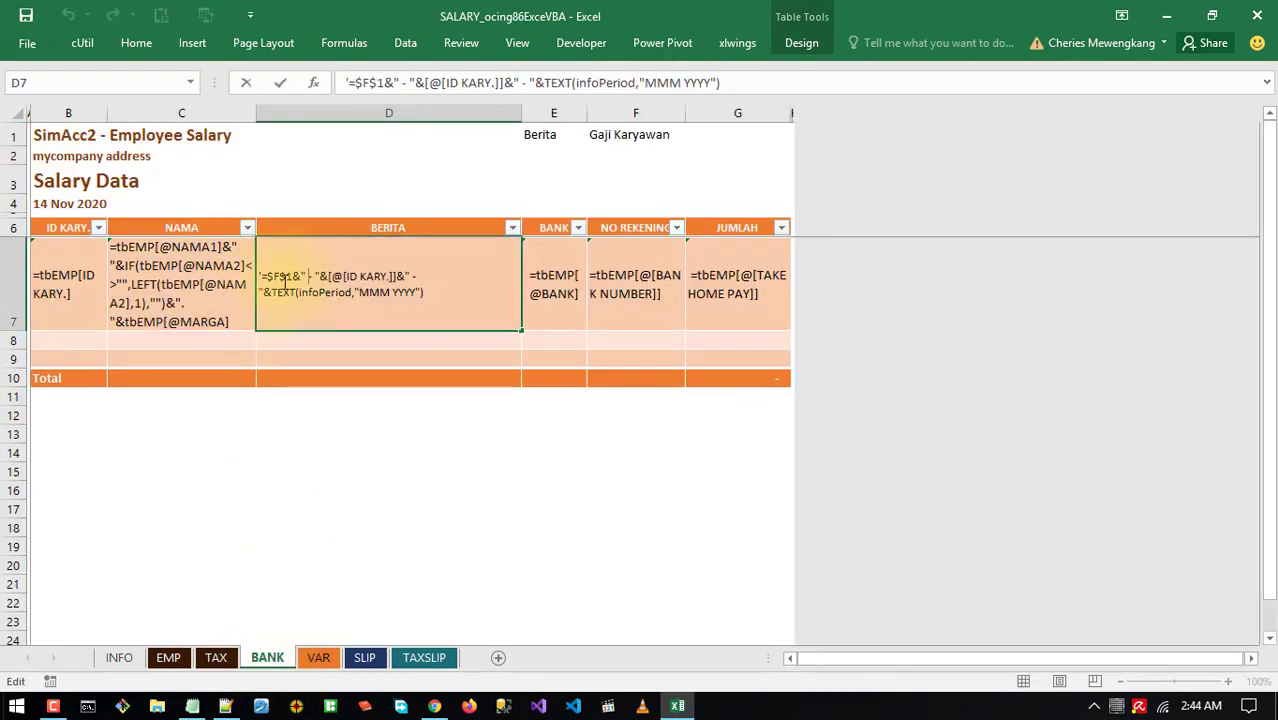
click(145, 286)
Delete the leading apostrophes from the ID KARY., NAMA and BERITA formulas in B7:D7 so they calculate.
click(50, 286)
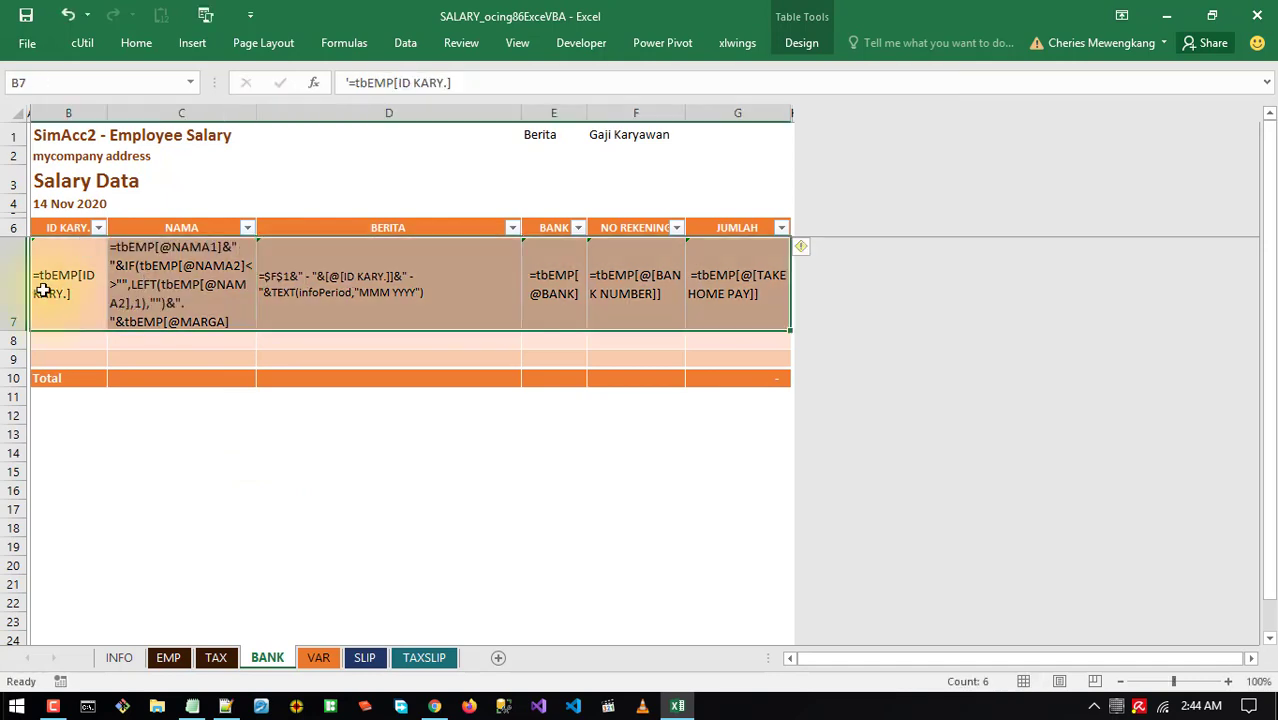
double_click(72, 289)
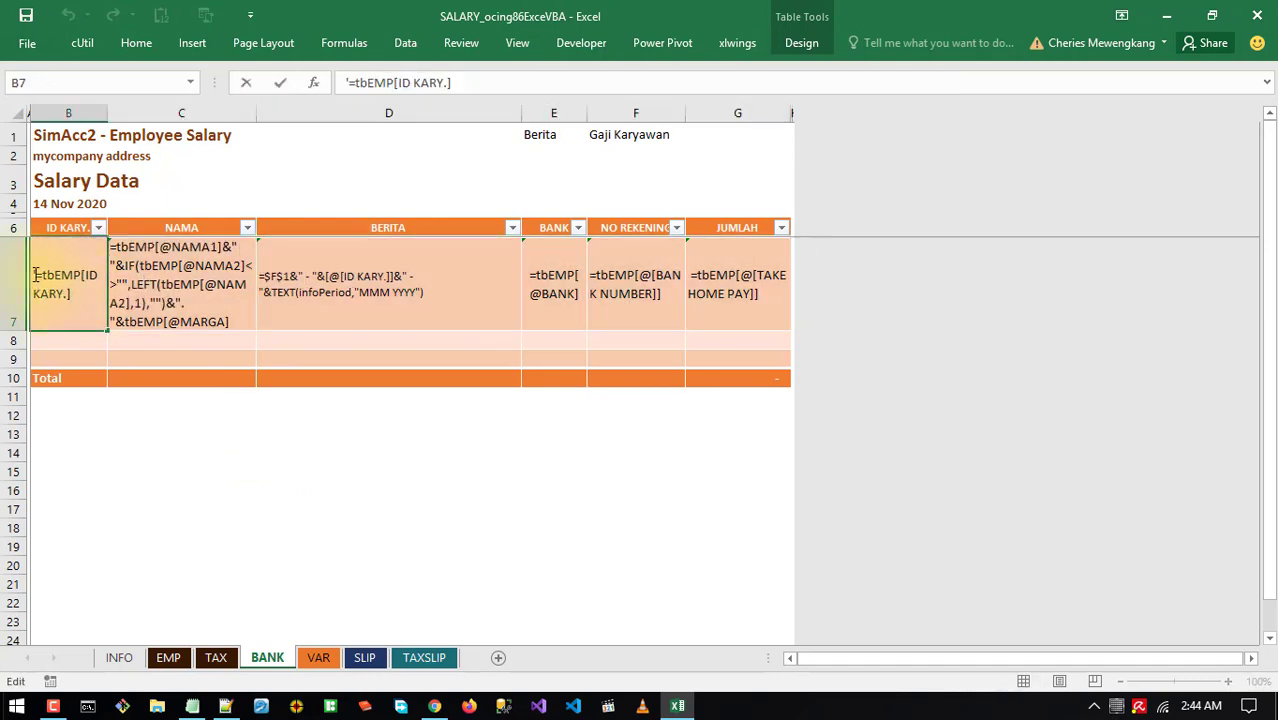
key(Delete)
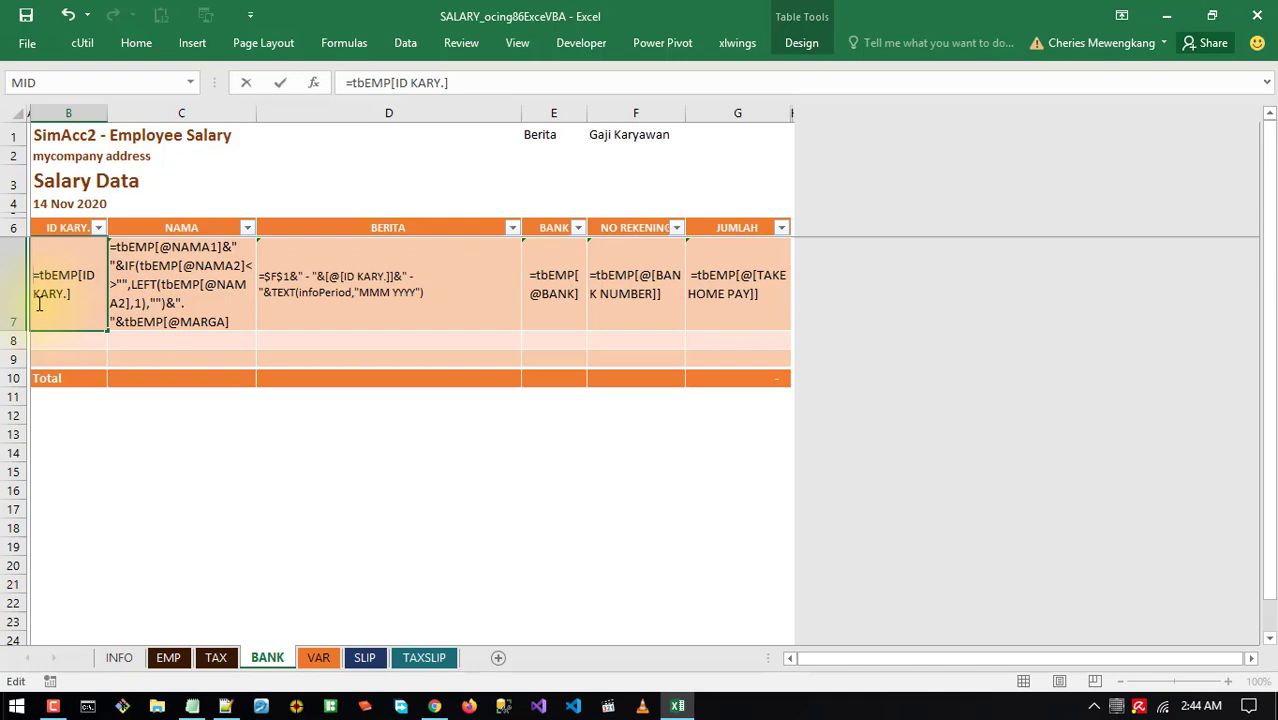
key(Return)
click(137, 310)
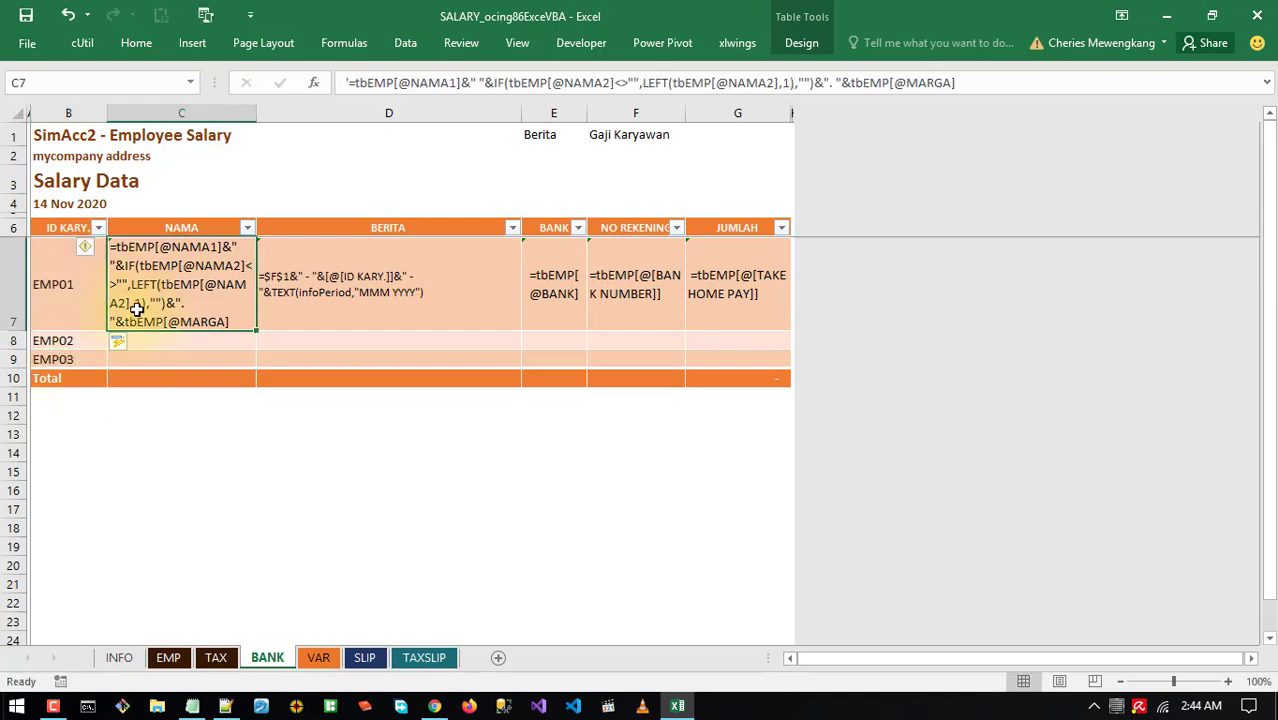
double_click(157, 284)
click(113, 246)
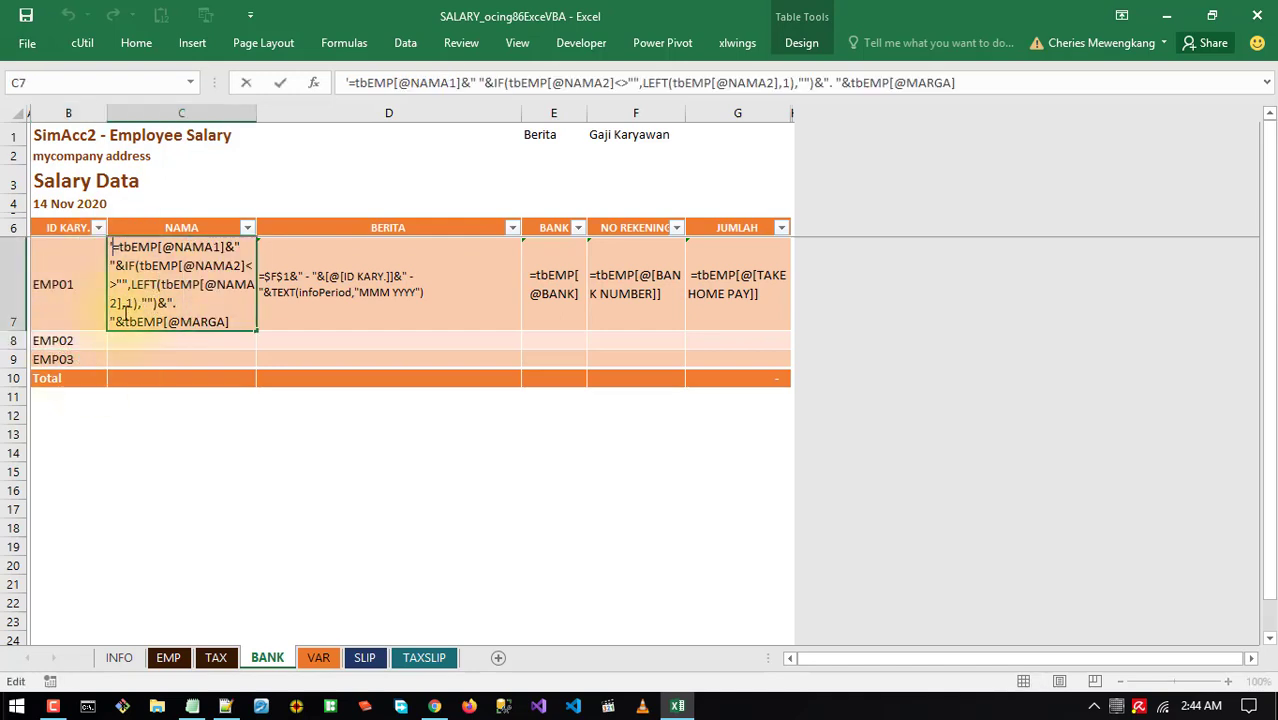
key(BackSpace)
key(Return)
click(322, 292)
double_click(322, 292)
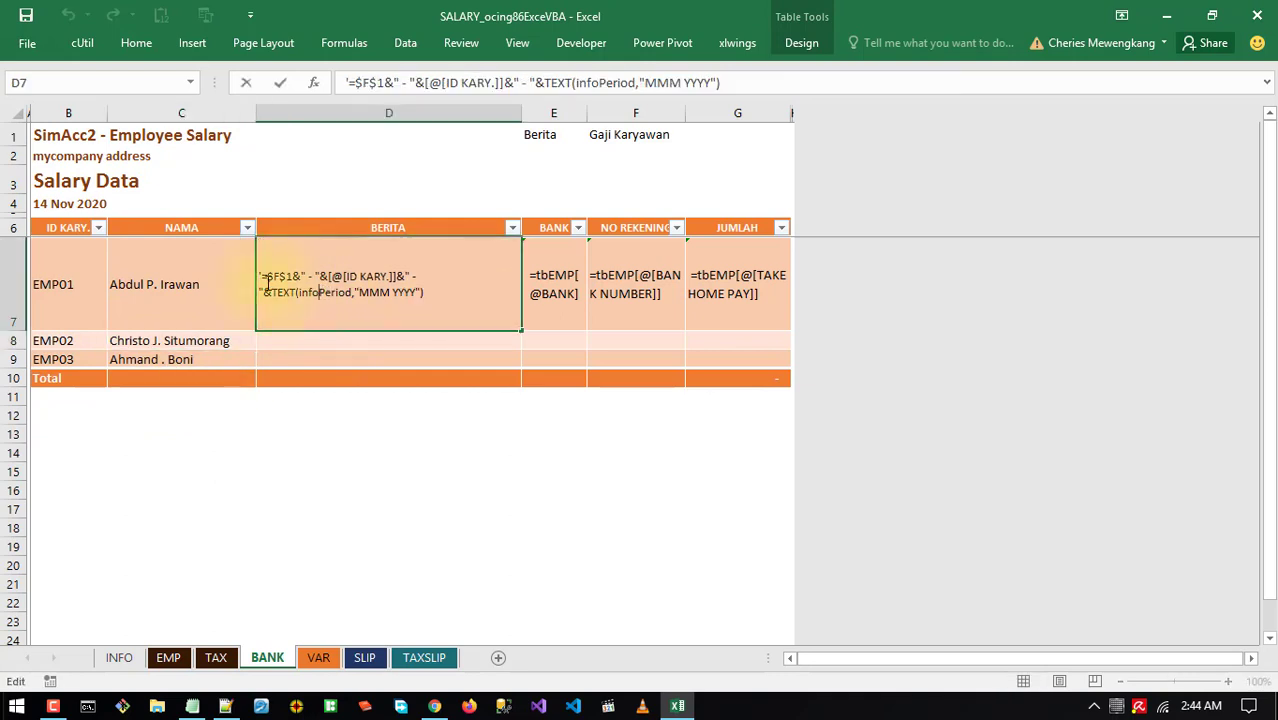
click(262, 276)
key(BackSpace)
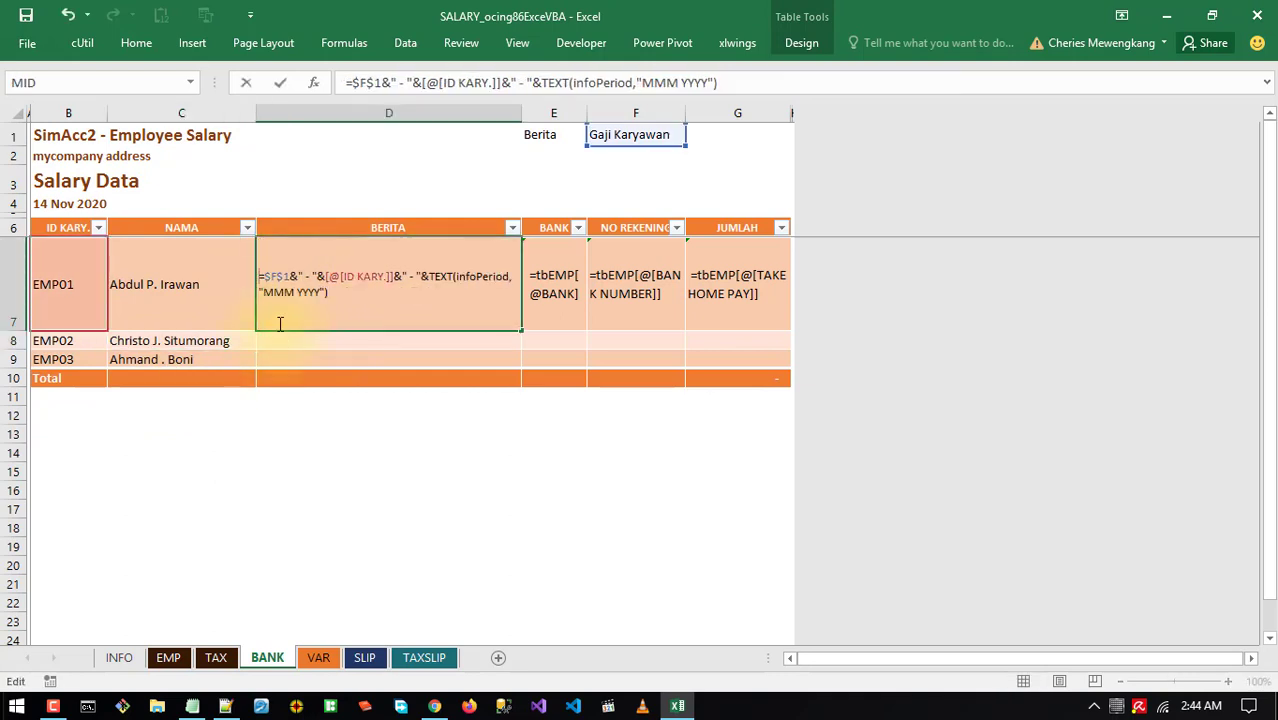
key(Return)
Delete the leading apostrophes from the BANK and NO REKENING formulas, showing BNI, BNI, BRI and account numbers.
click(531, 275)
double_click(531, 275)
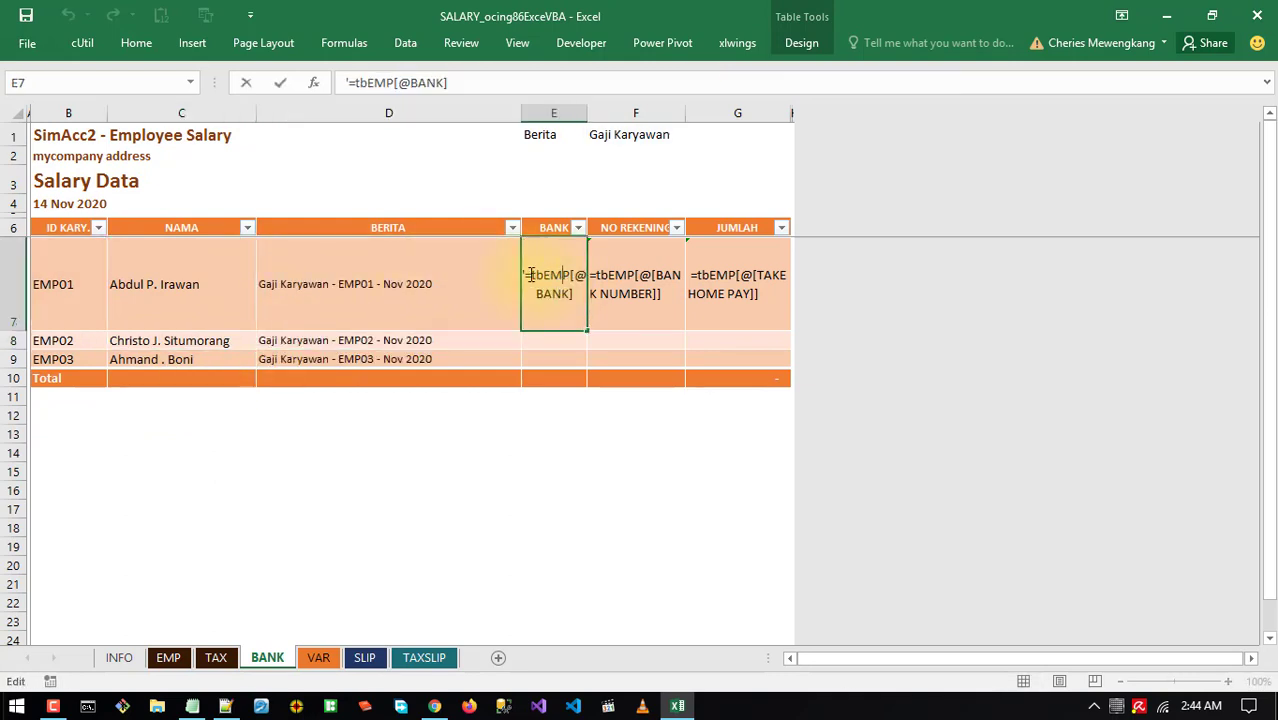
click(526, 273)
key(BackSpace)
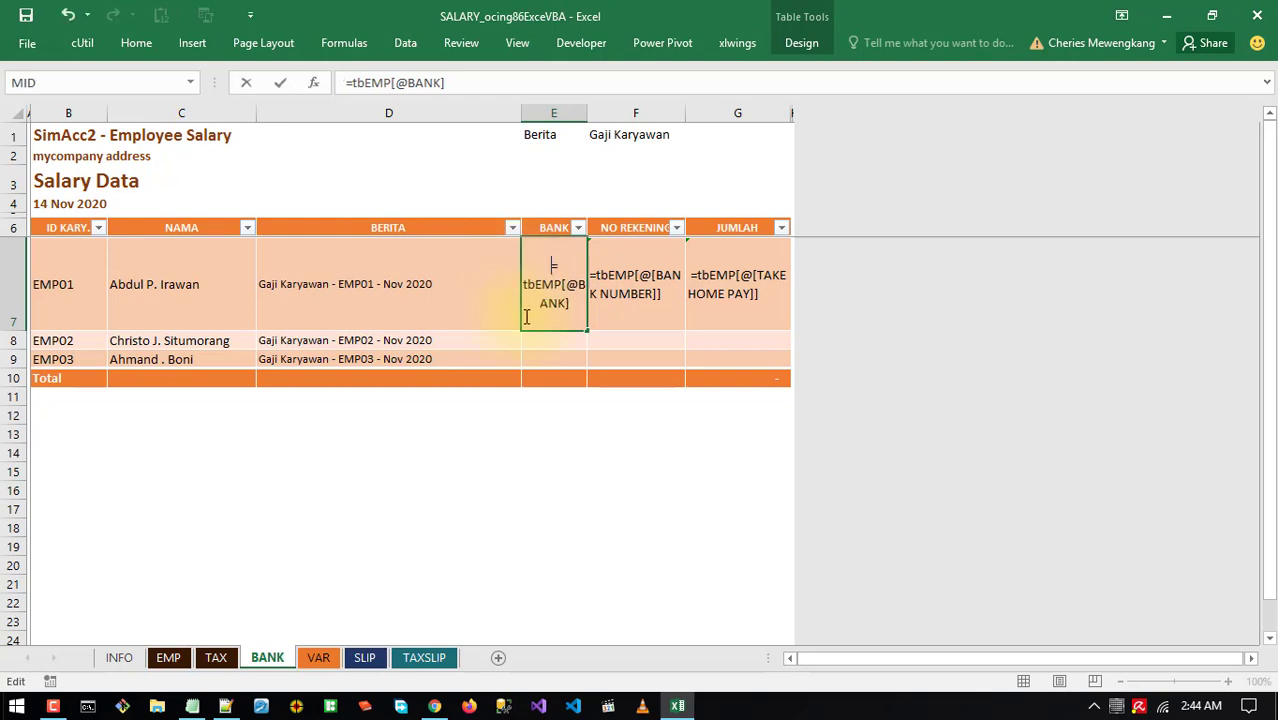
key(Return)
click(630, 283)
double_click(630, 283)
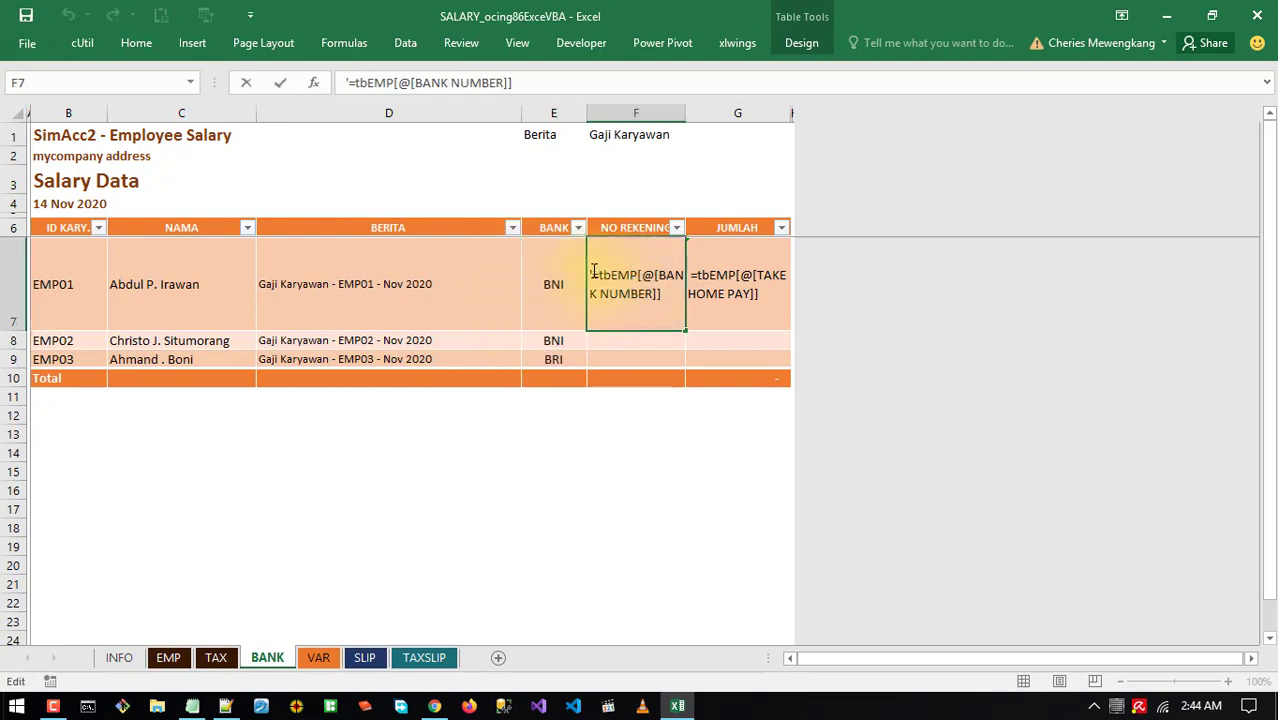
key(BackSpace)
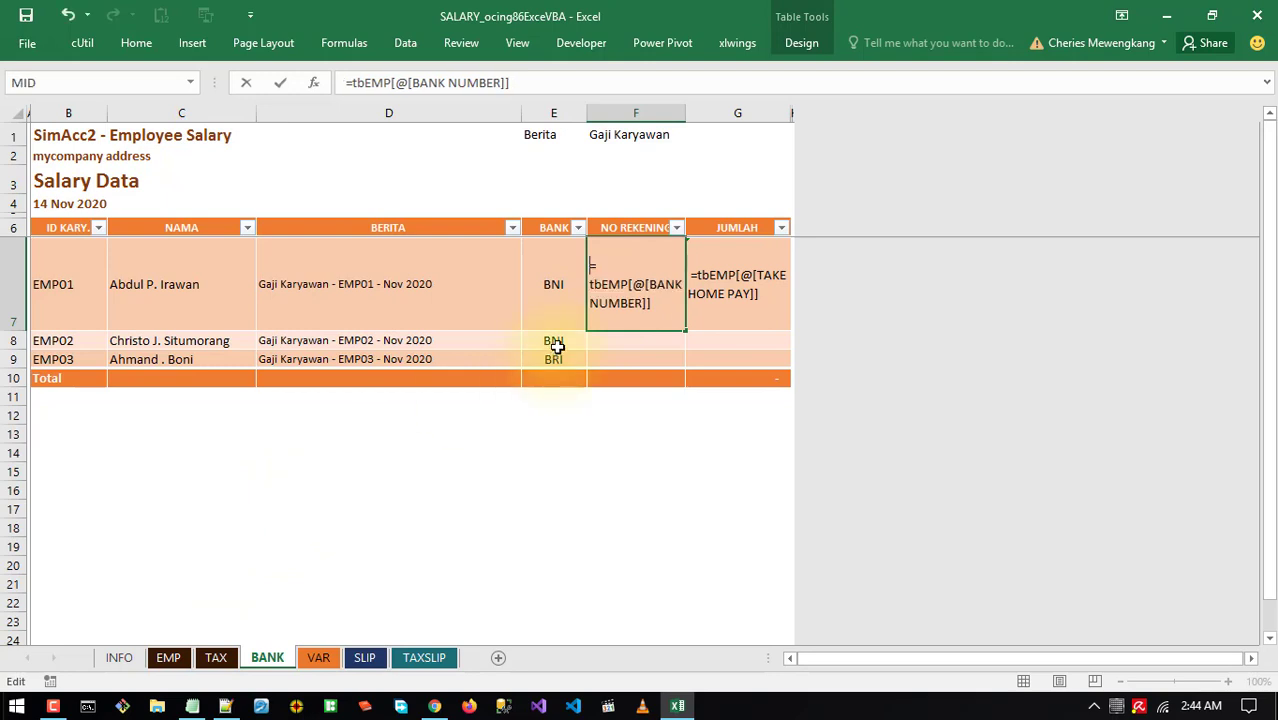
key(Return)
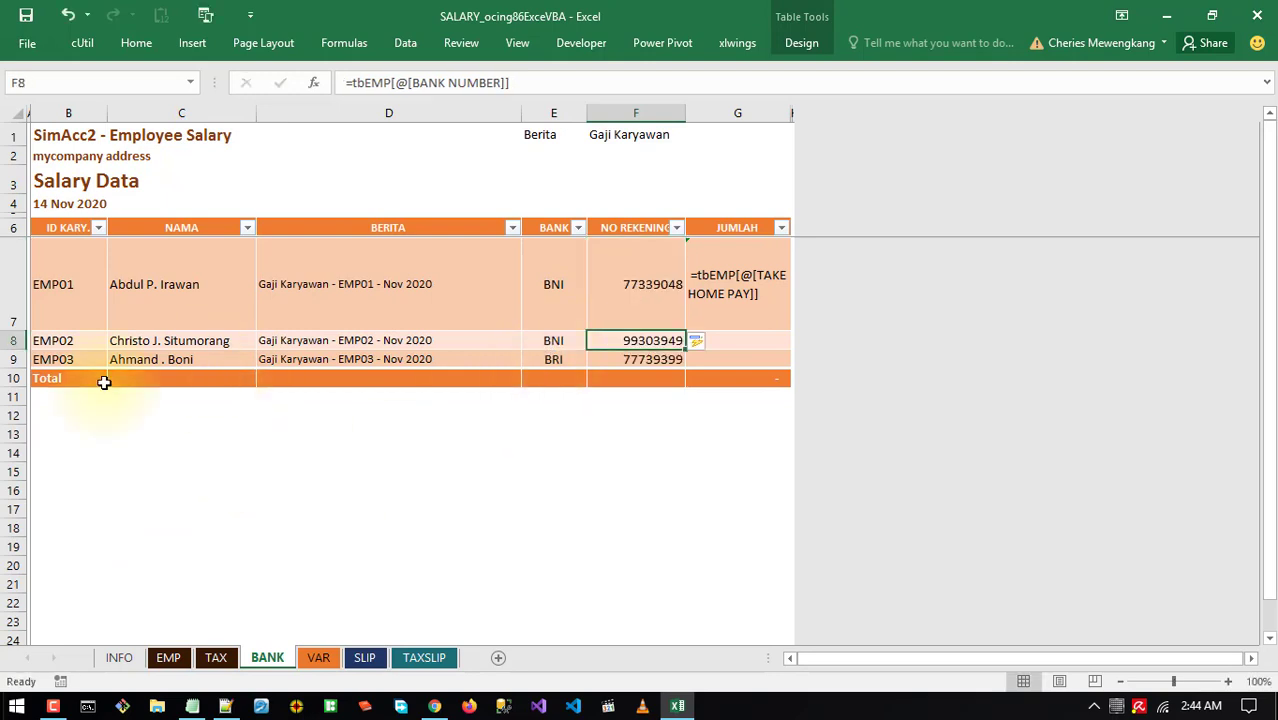
click(169, 658)
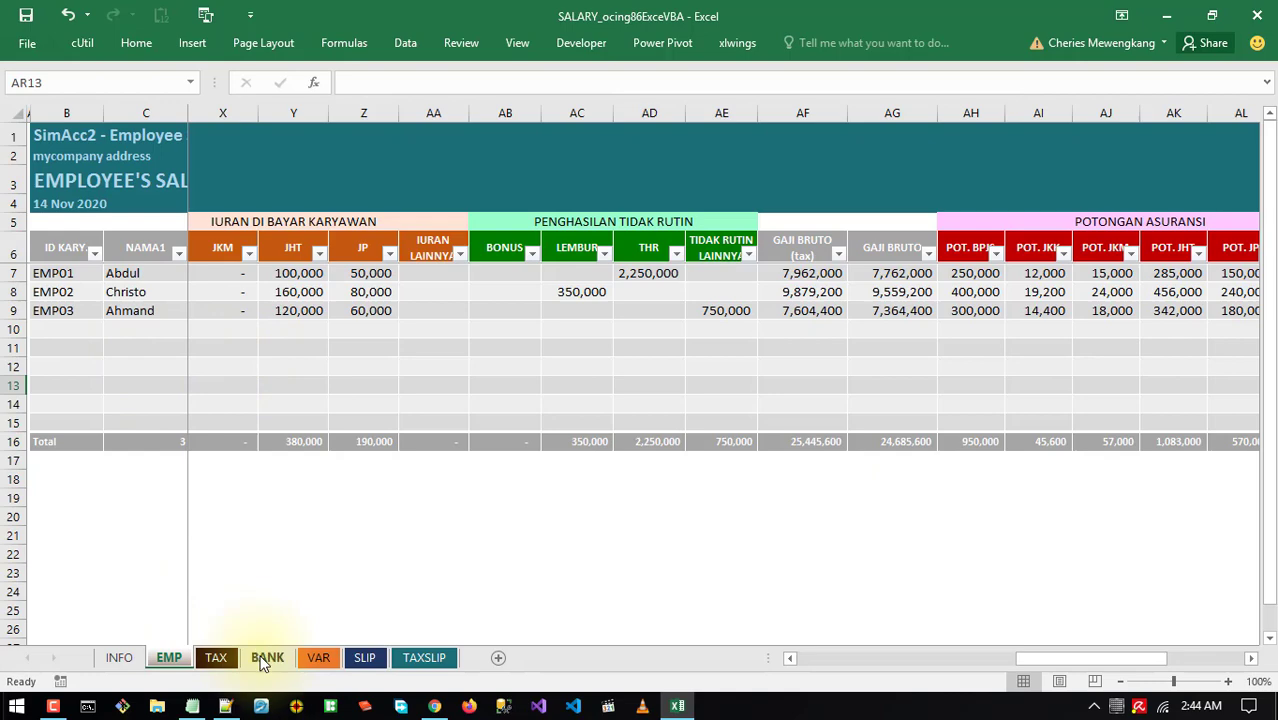
Check the employee names and bank details on EMP, glance at VAR and SLIP, then return to BANK.
click(130, 291)
key(Right)
key(Right)
key(Right)
click(522, 275)
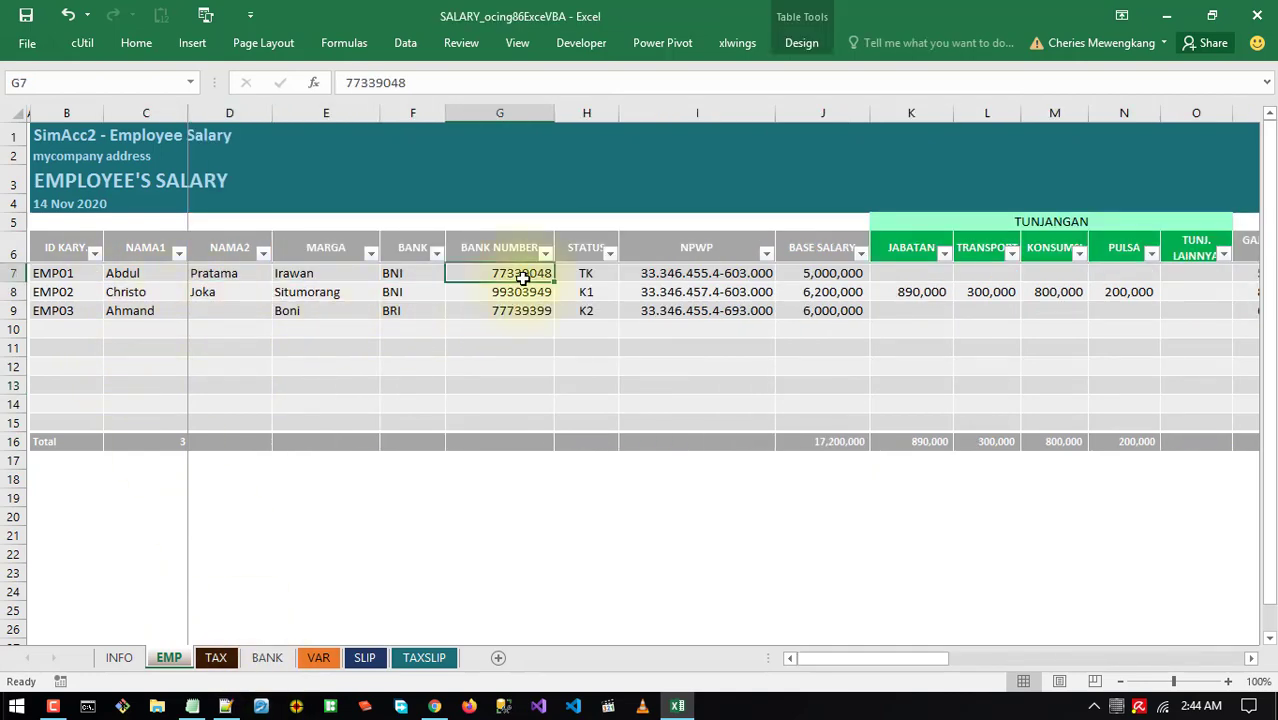
click(365, 274)
click(405, 275)
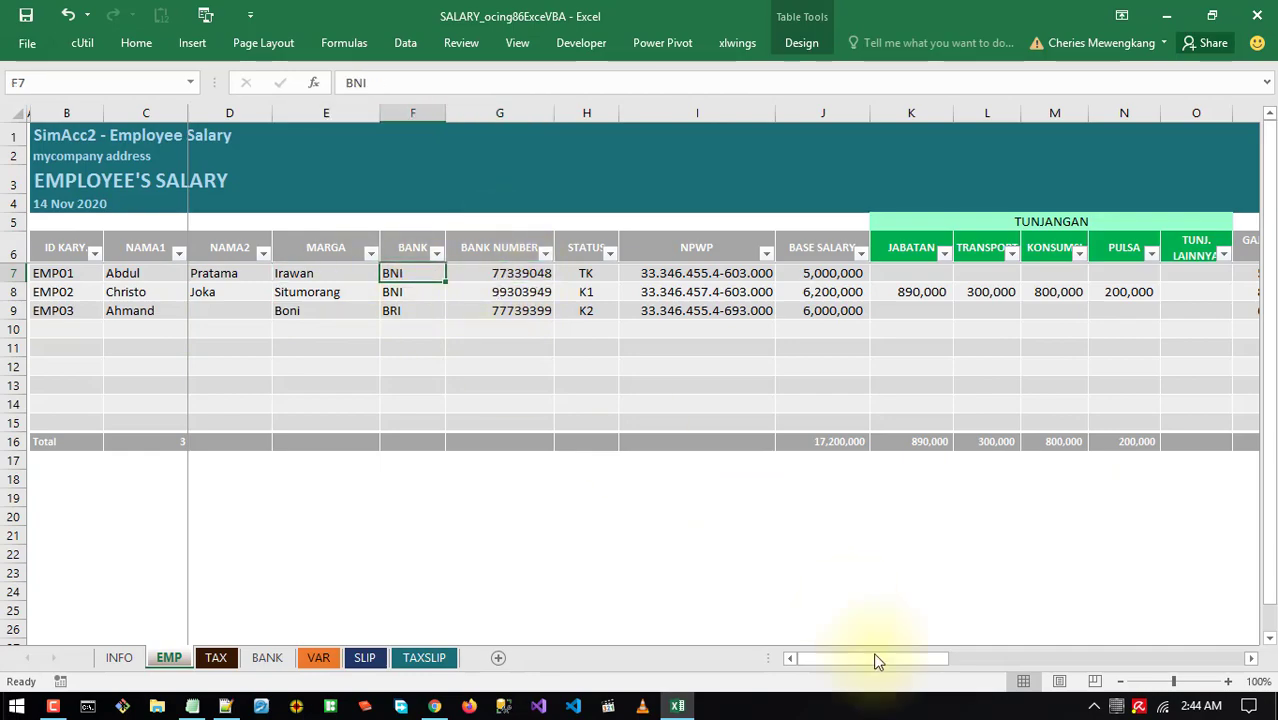
drag(875, 660, 363, 618)
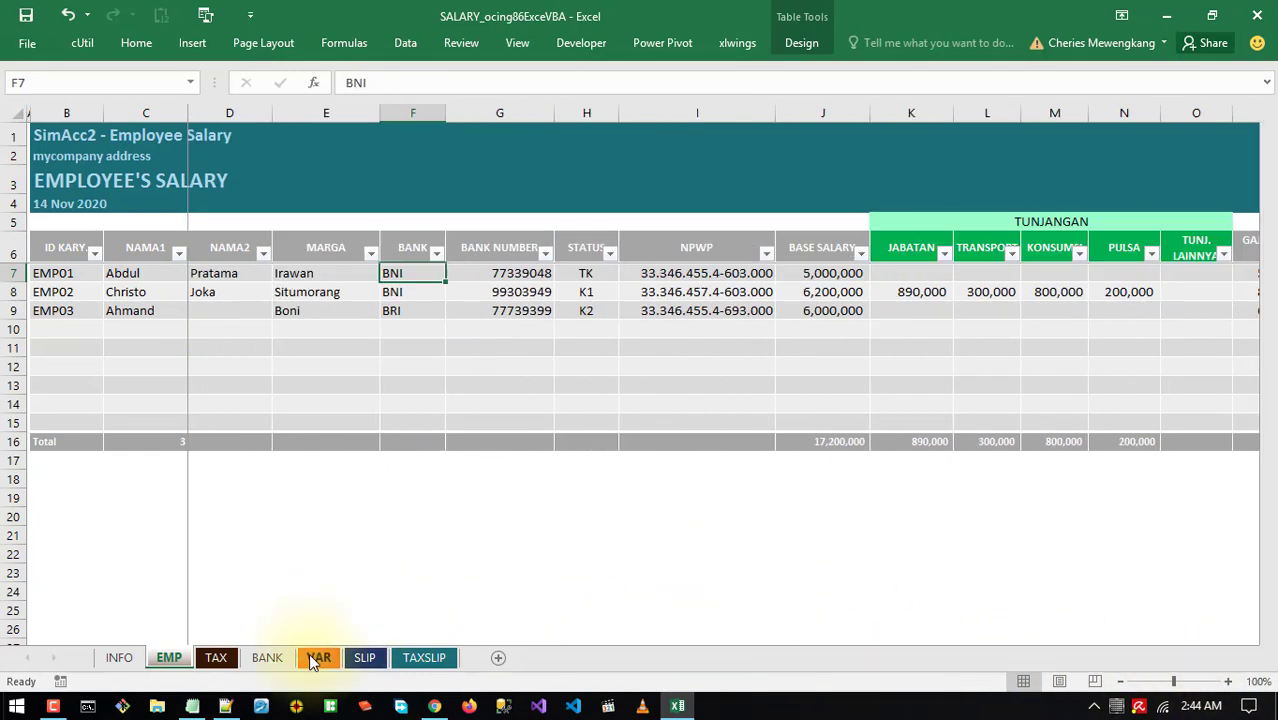
click(318, 657)
click(362, 657)
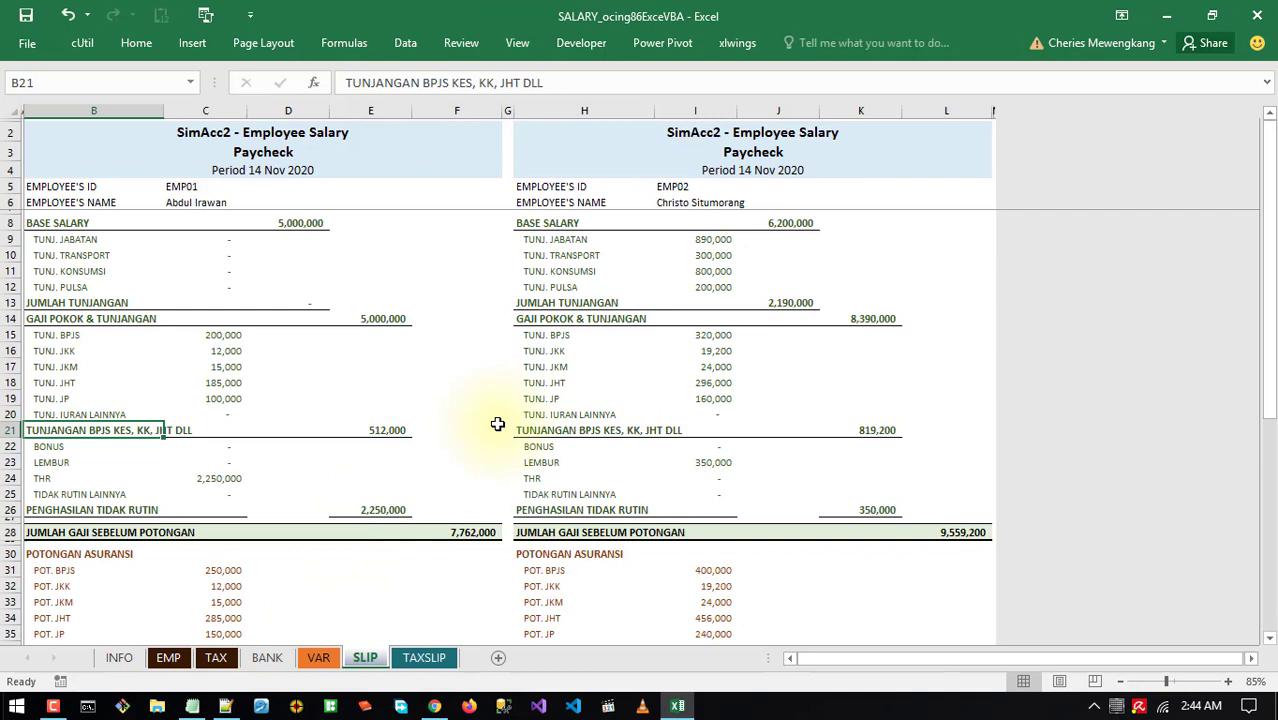
click(267, 657)
Remove the apostrophe from G7's =tbEMP[@[TAKE HOME PAY]] so JUMLAH totals 21,358,092, and auto-fit row 7.
click(712, 297)
double_click(712, 297)
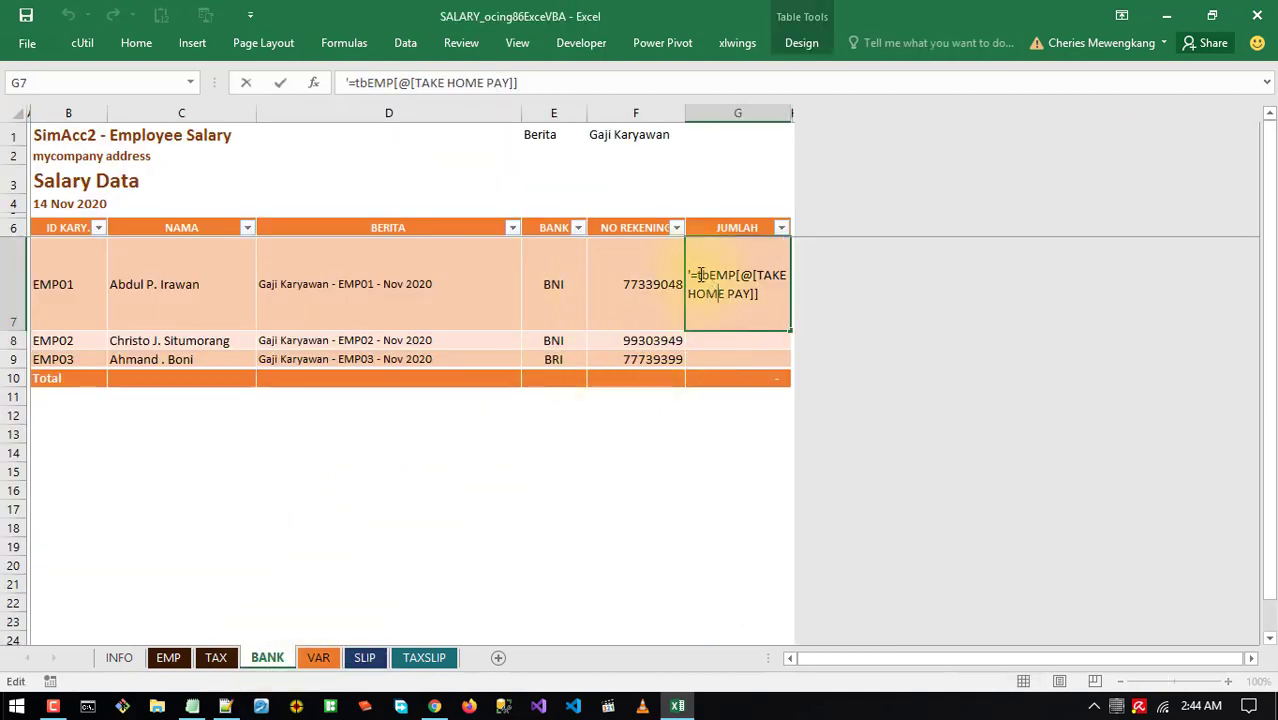
key(Home)
key(Delete)
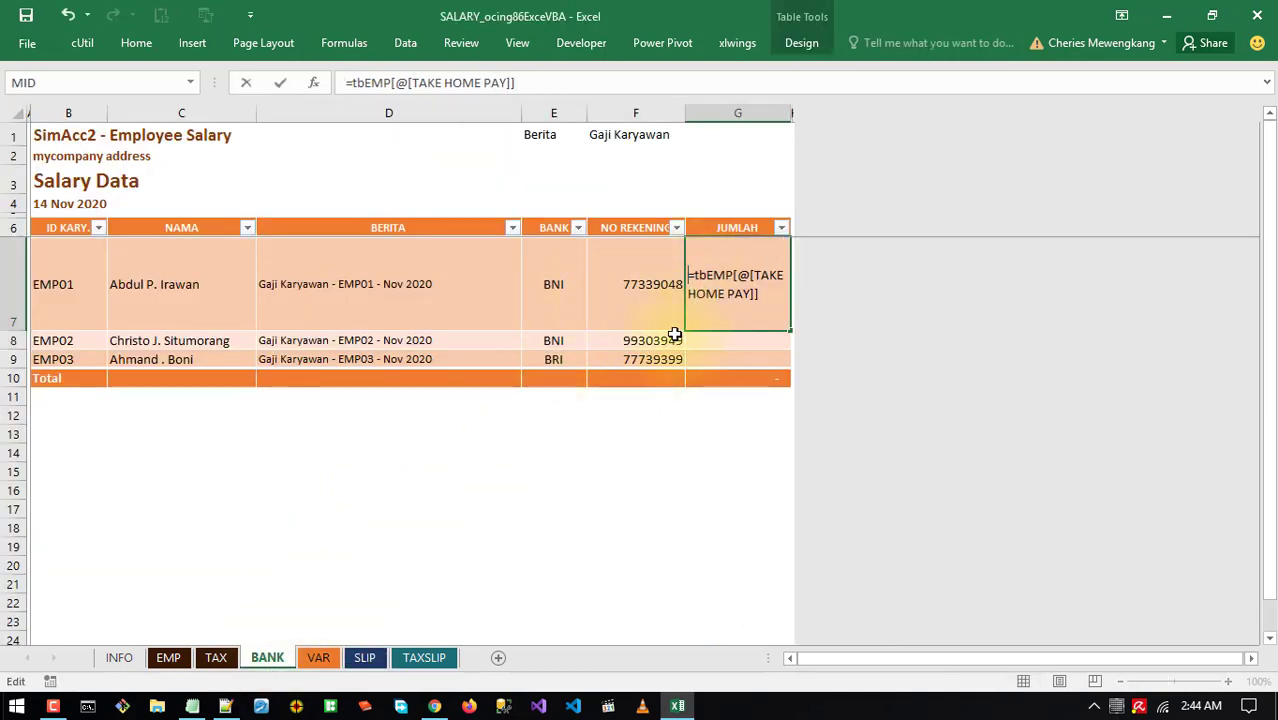
key(Return)
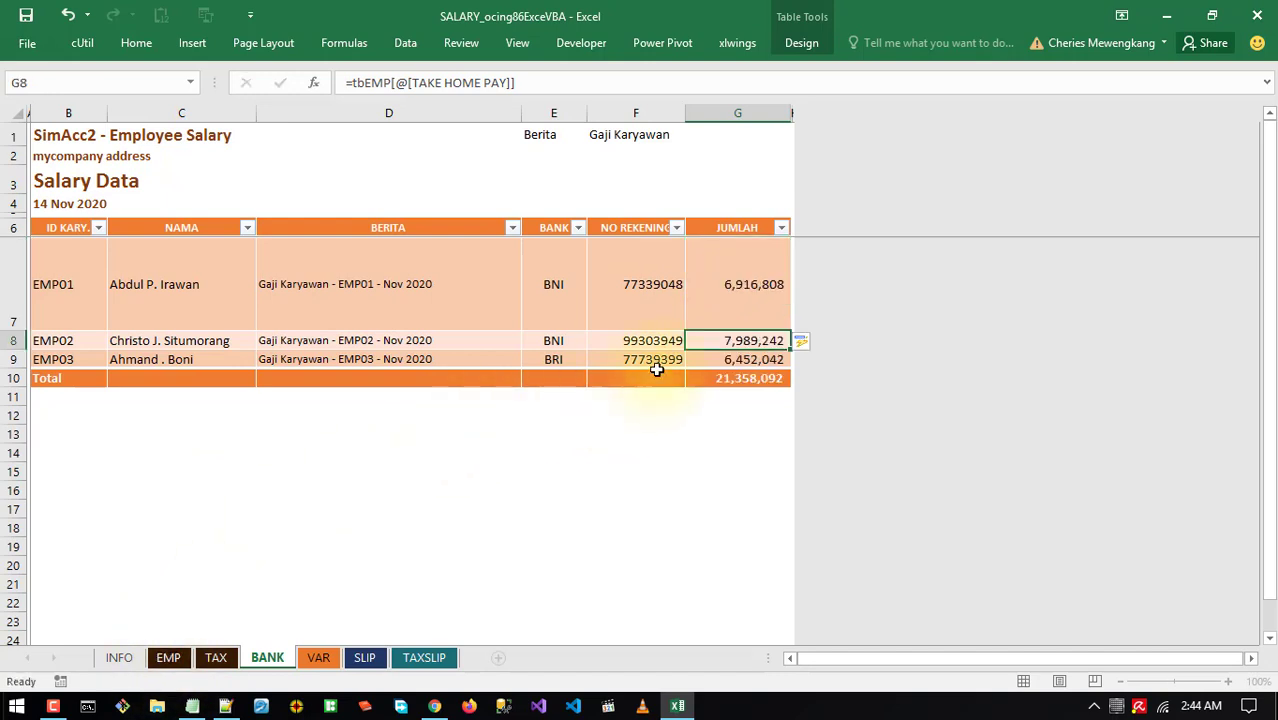
click(621, 300)
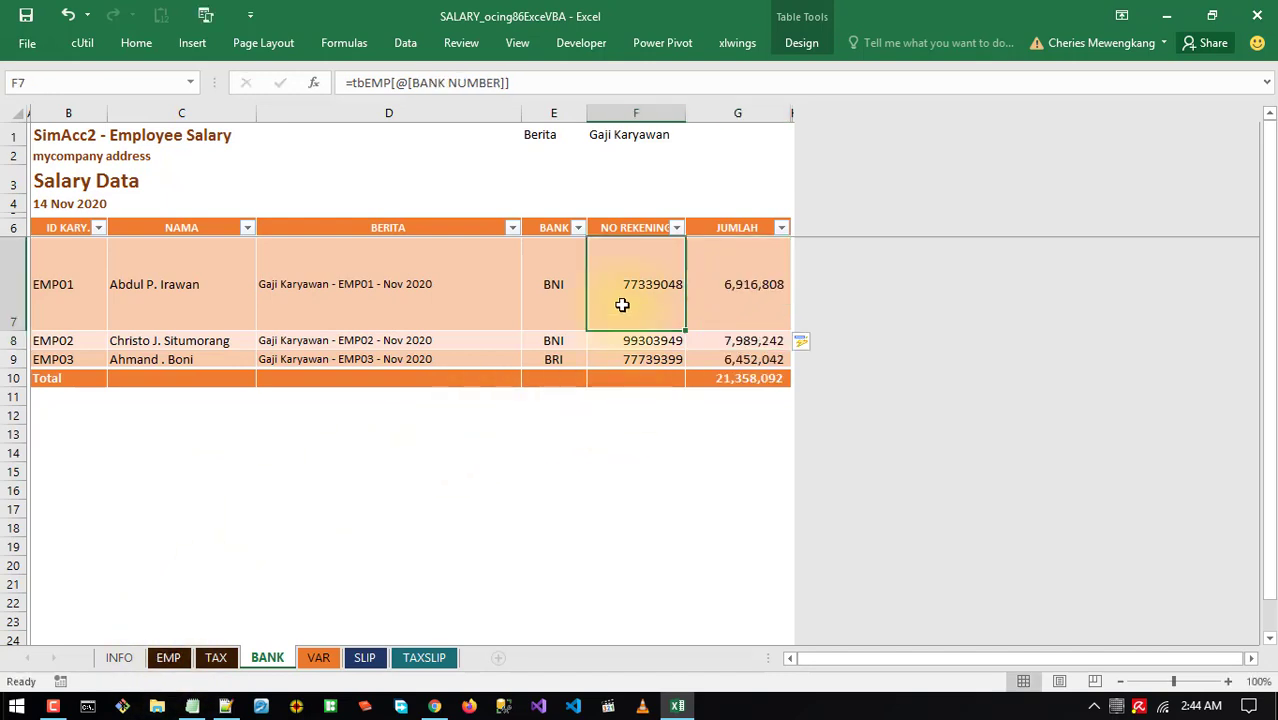
double_click(4, 330)
Extend the BANK table to row 14, then delete the empty table rows 10 to 14.
click(205, 280)
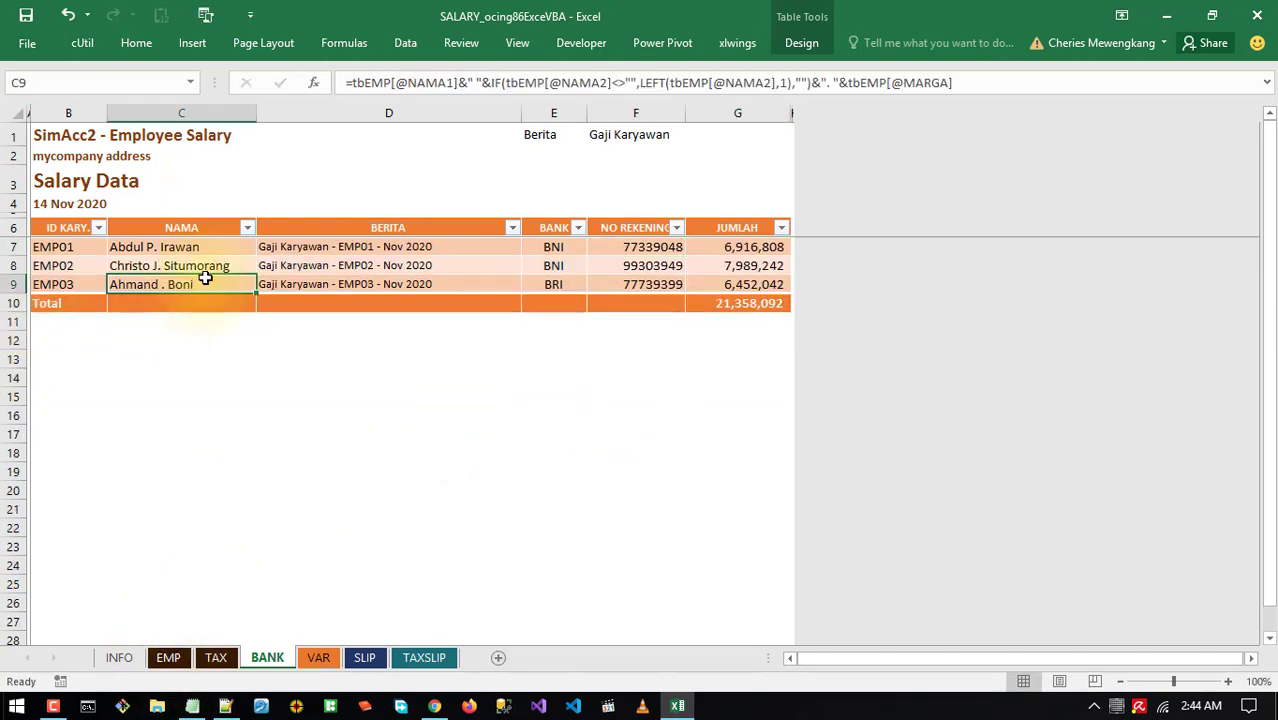
click(465, 265)
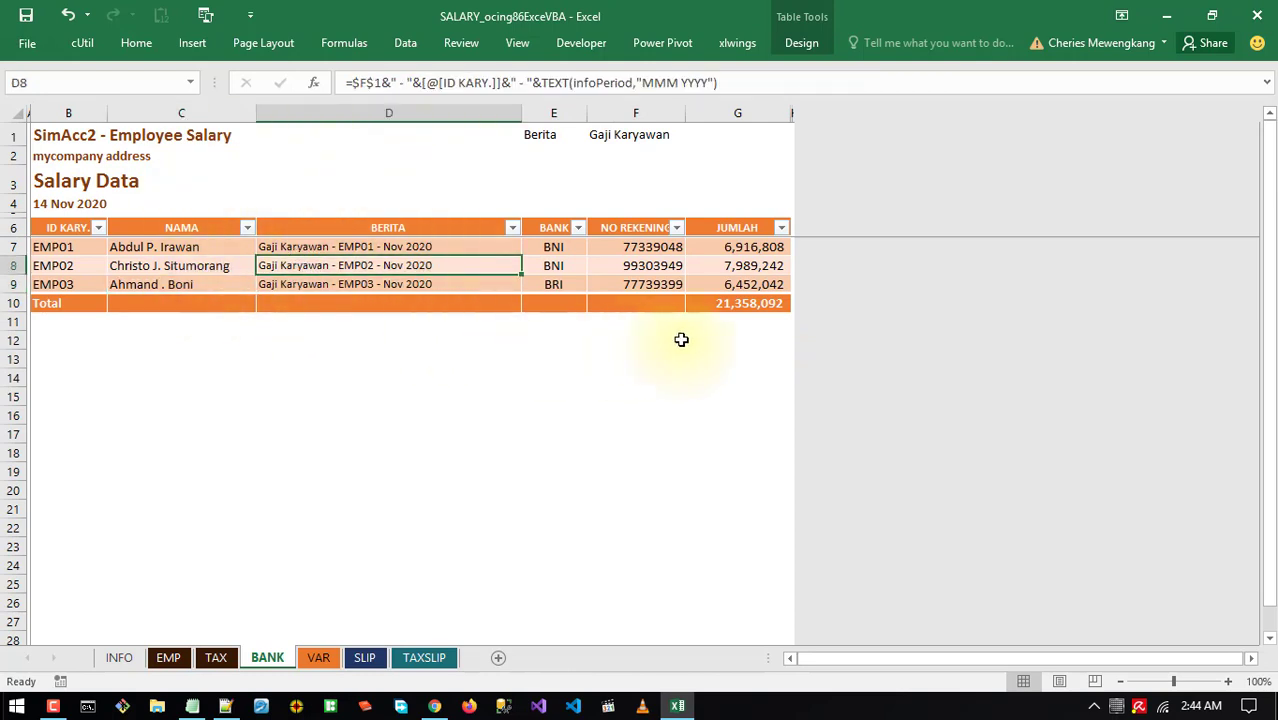
drag(789, 311, 788, 408)
click(389, 321)
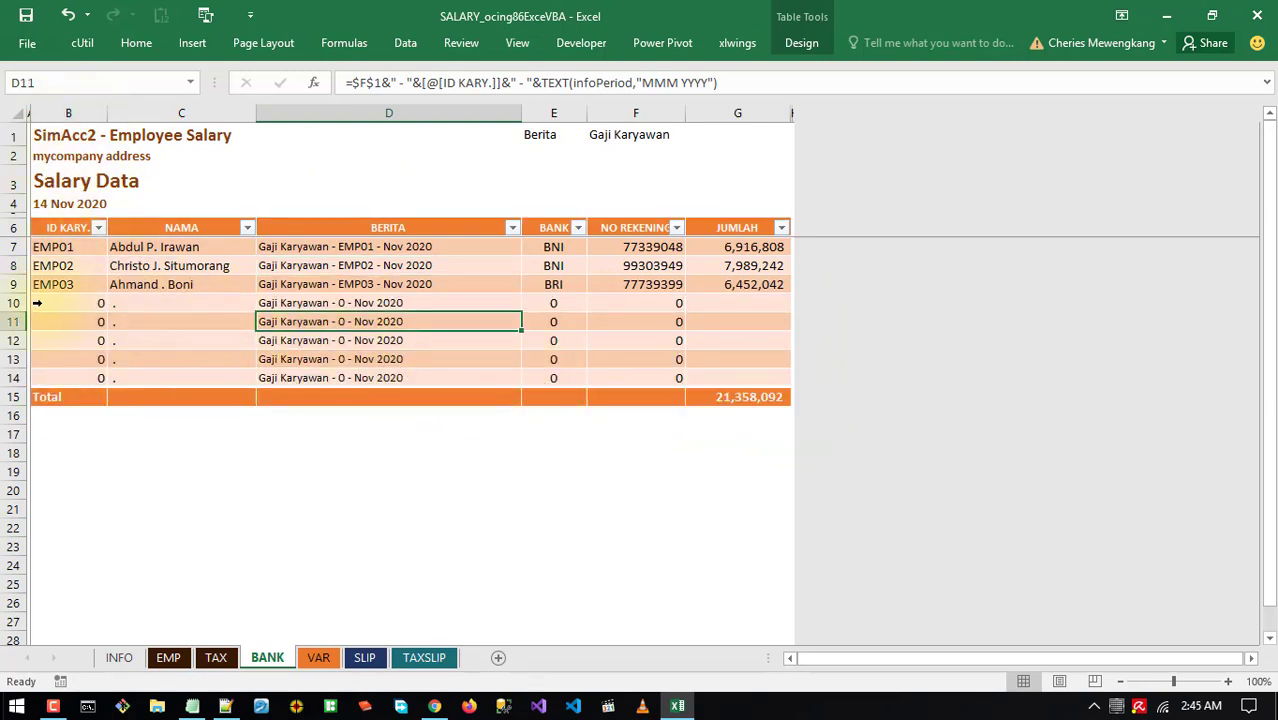
drag(36, 303, 40, 378)
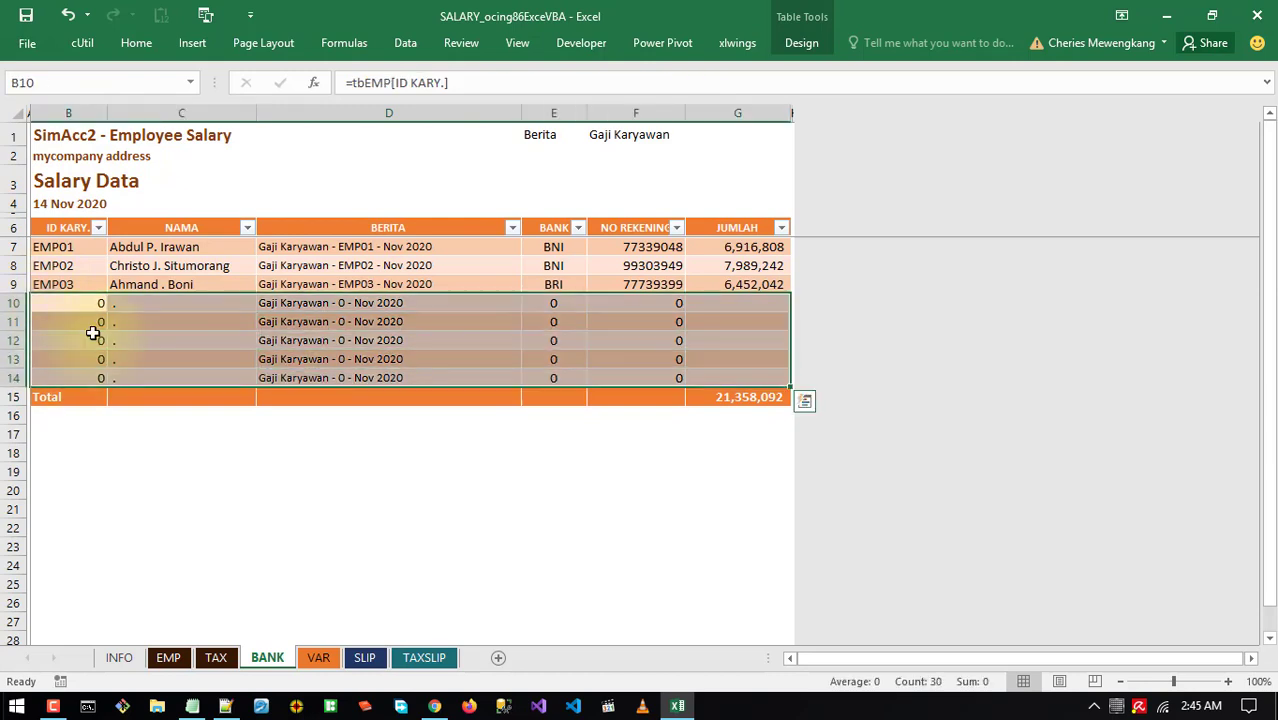
right_click(94, 331)
mouse_move(140, 448)
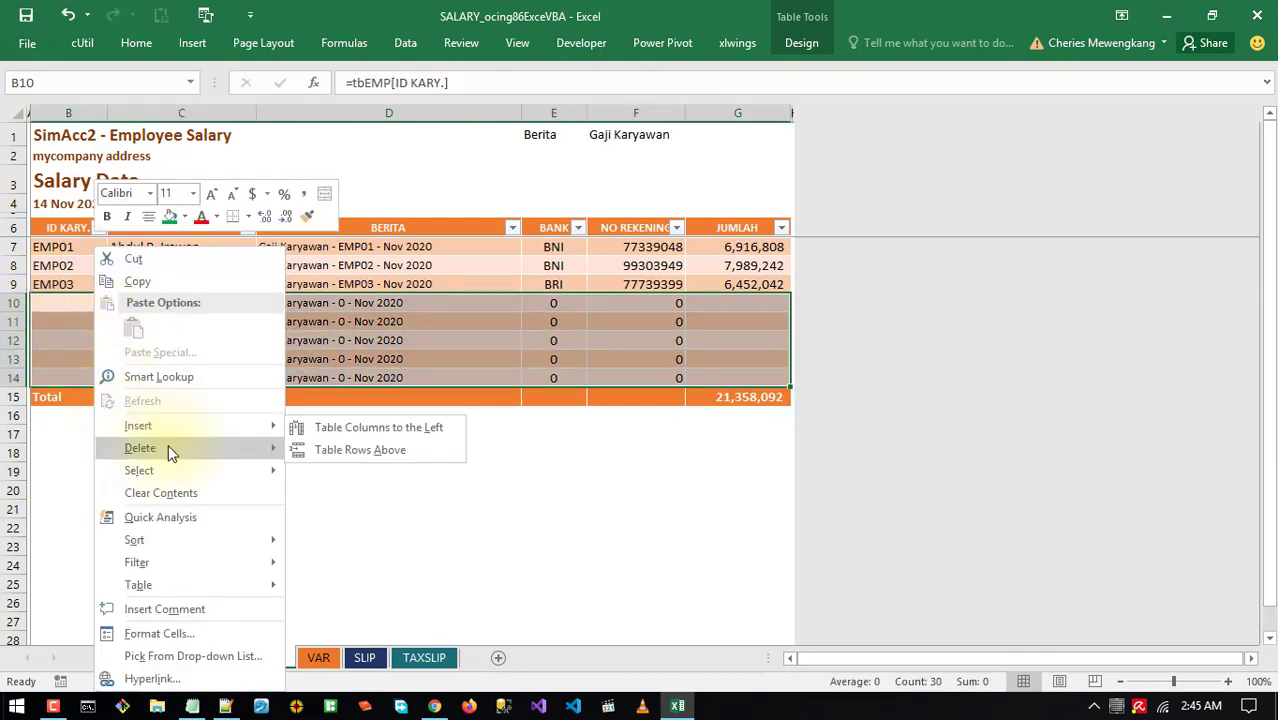
click(330, 471)
click(262, 270)
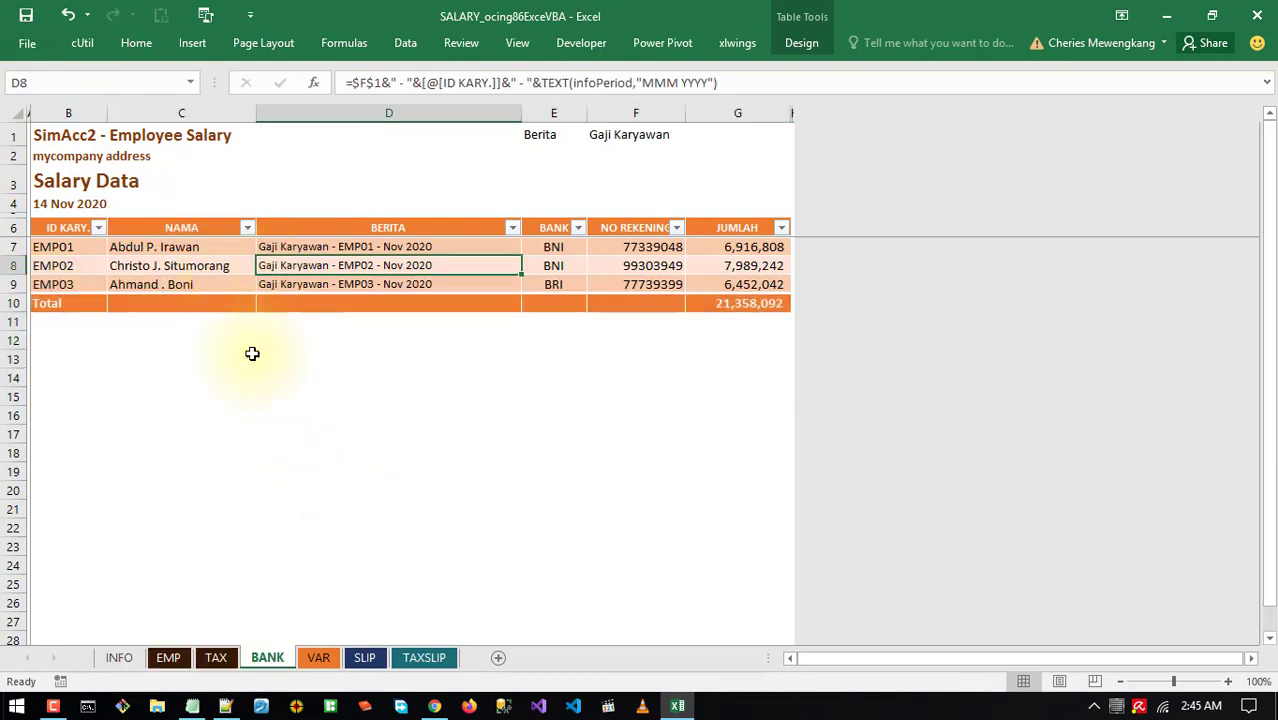
Save the workbook and review the BANK report's names, account numbers and JUMLAH amounts.
click(220, 264)
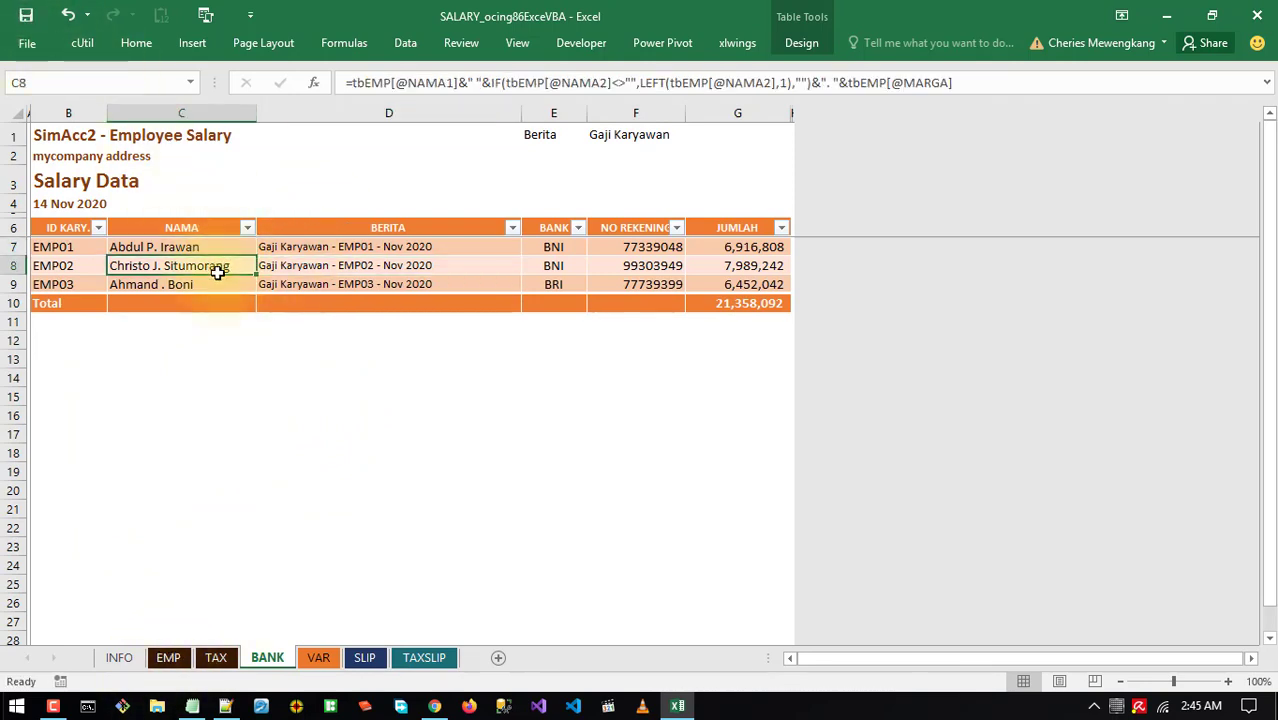
click(25, 16)
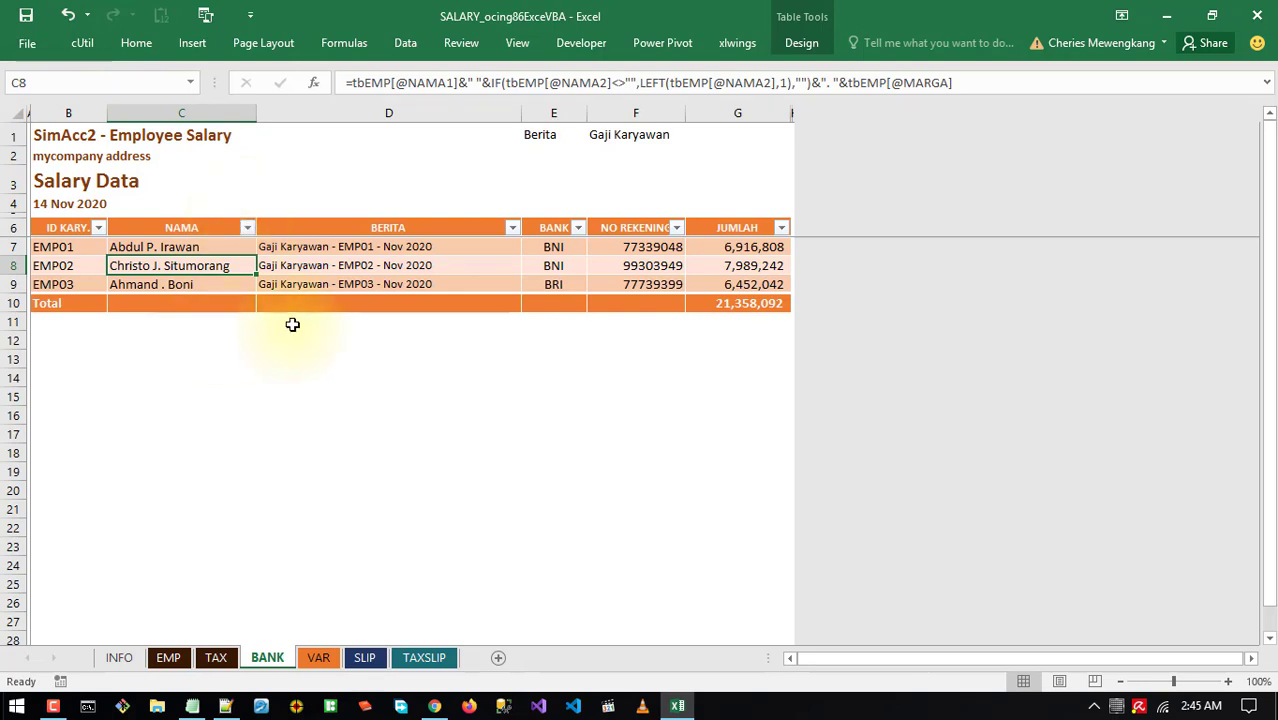
drag(57, 143, 732, 299)
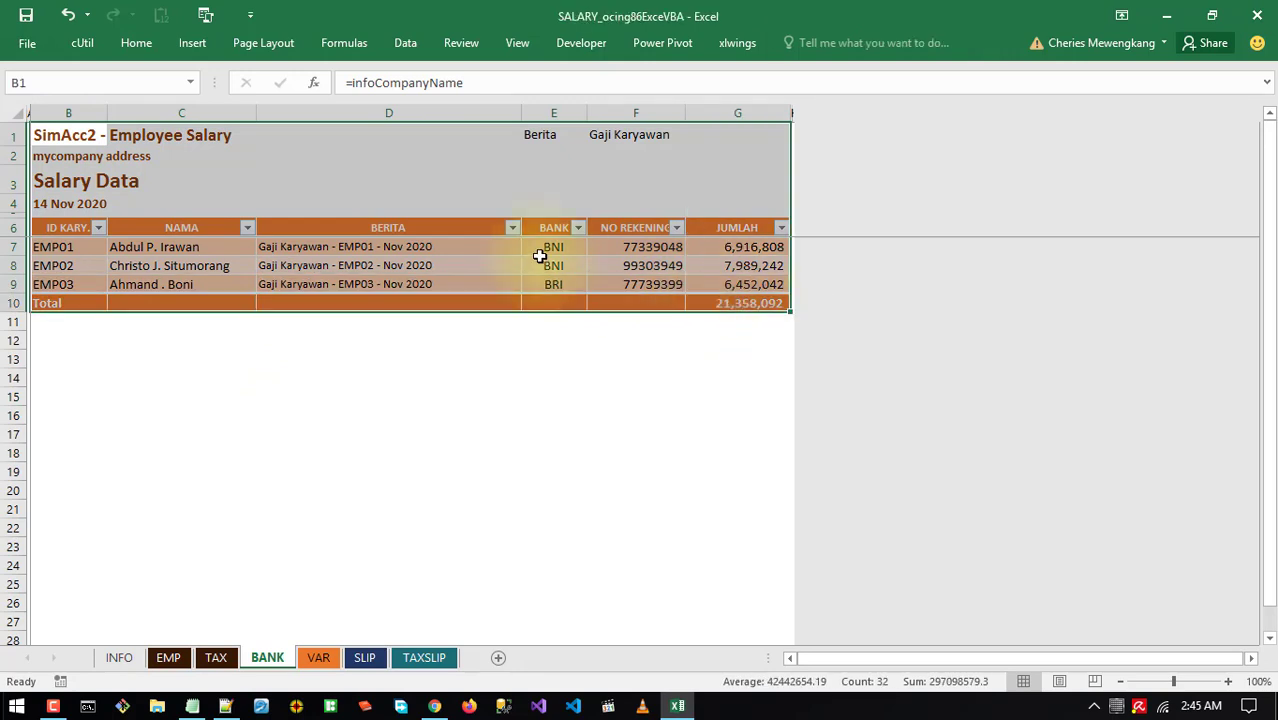
click(401, 274)
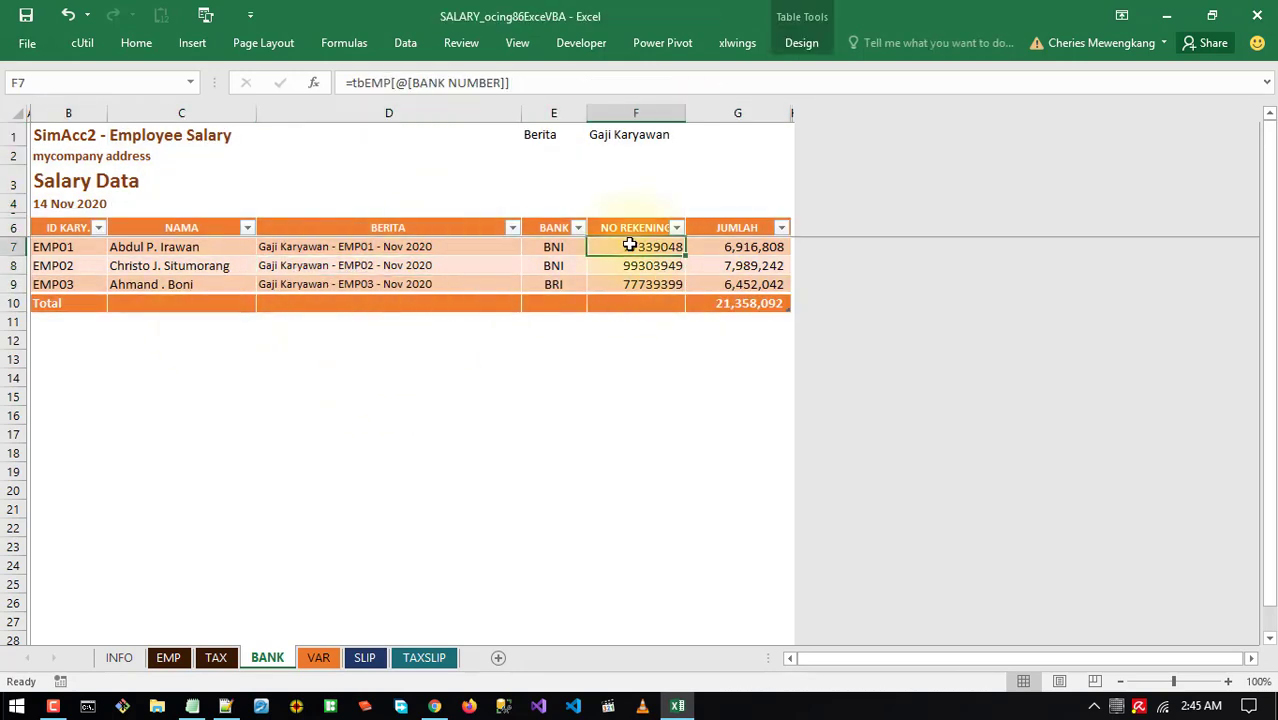
drag(640, 247, 630, 285)
drag(163, 246, 163, 280)
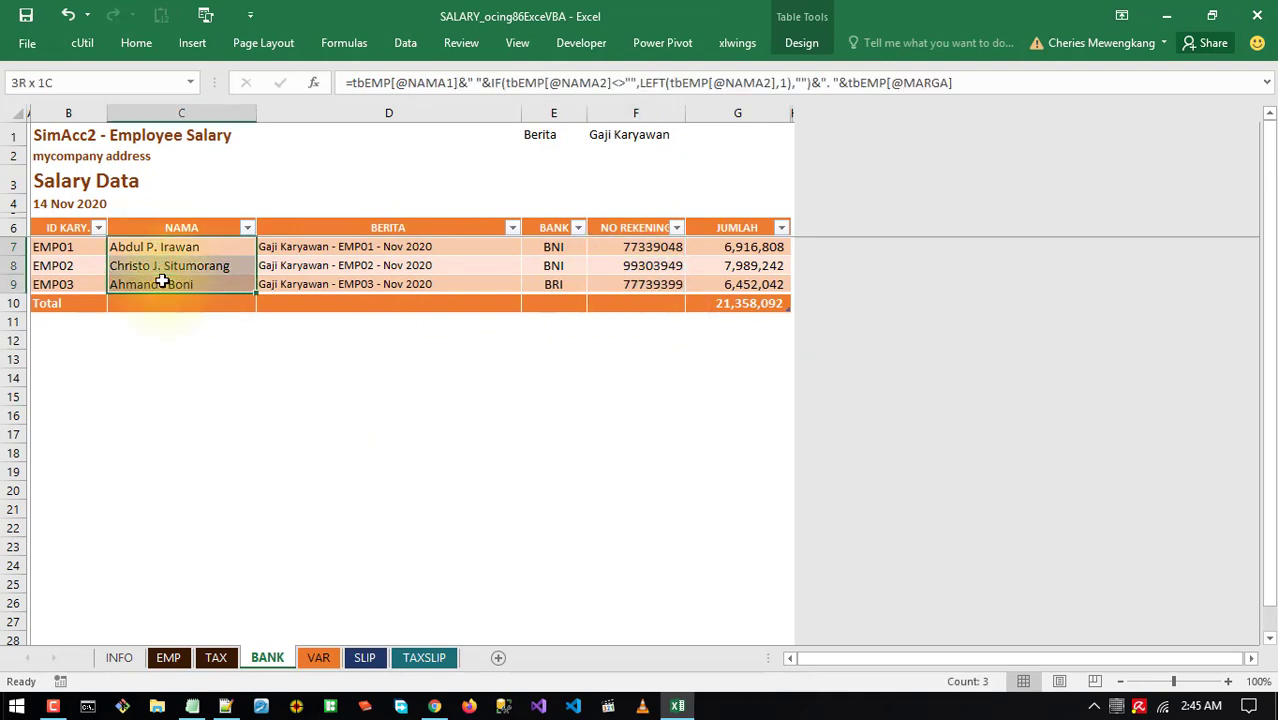
drag(741, 246, 738, 281)
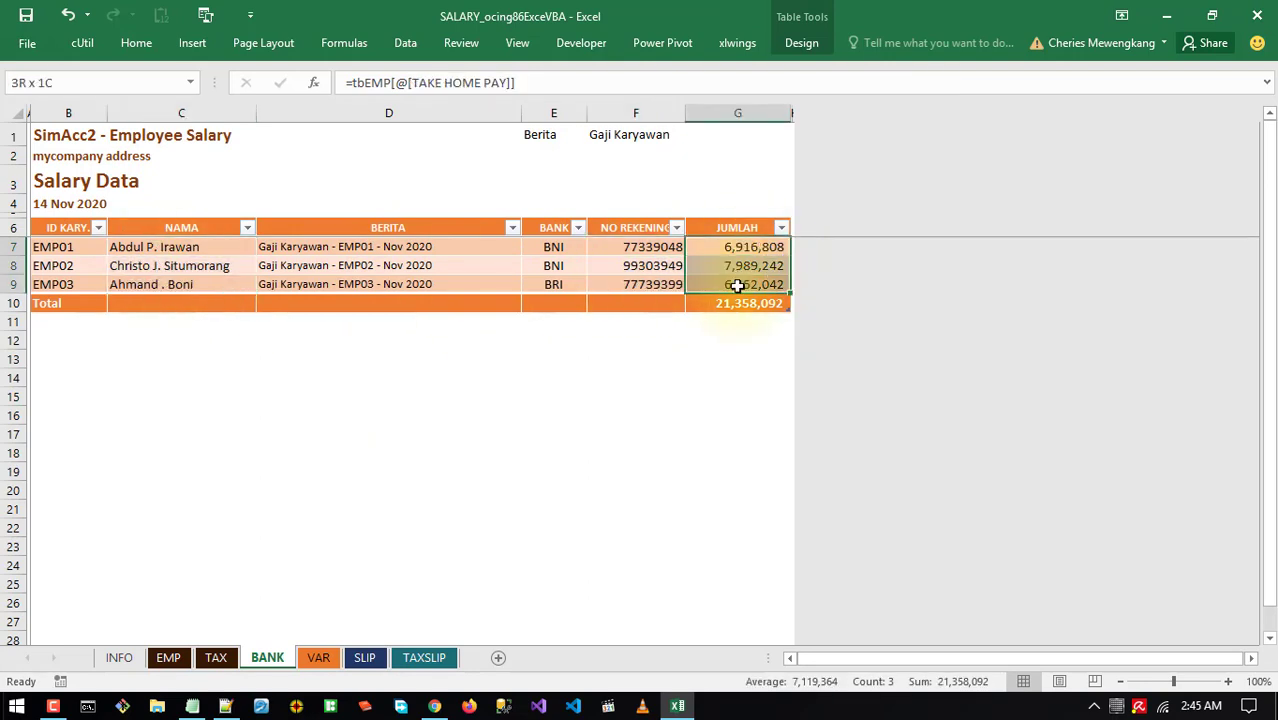
click(405, 268)
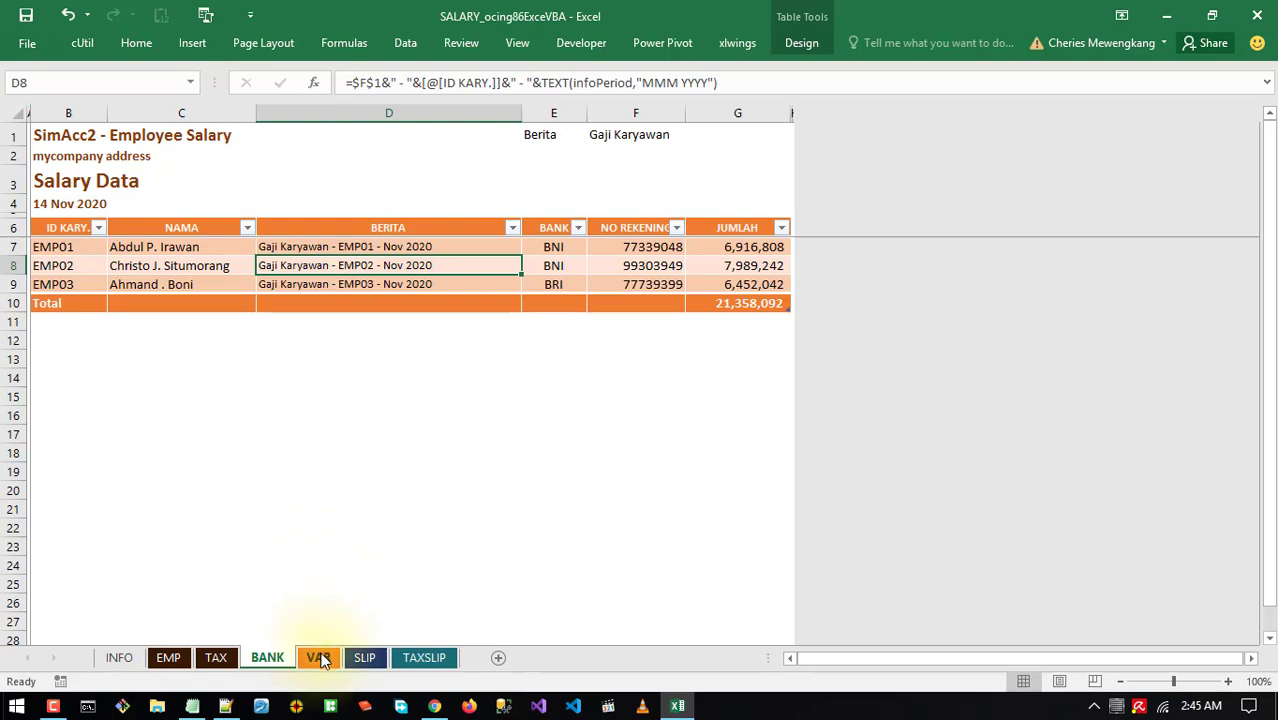
click(321, 660)
On the SLIP sheet, review the SUMIF allowance formulas in C9 through C12.
click(297, 377)
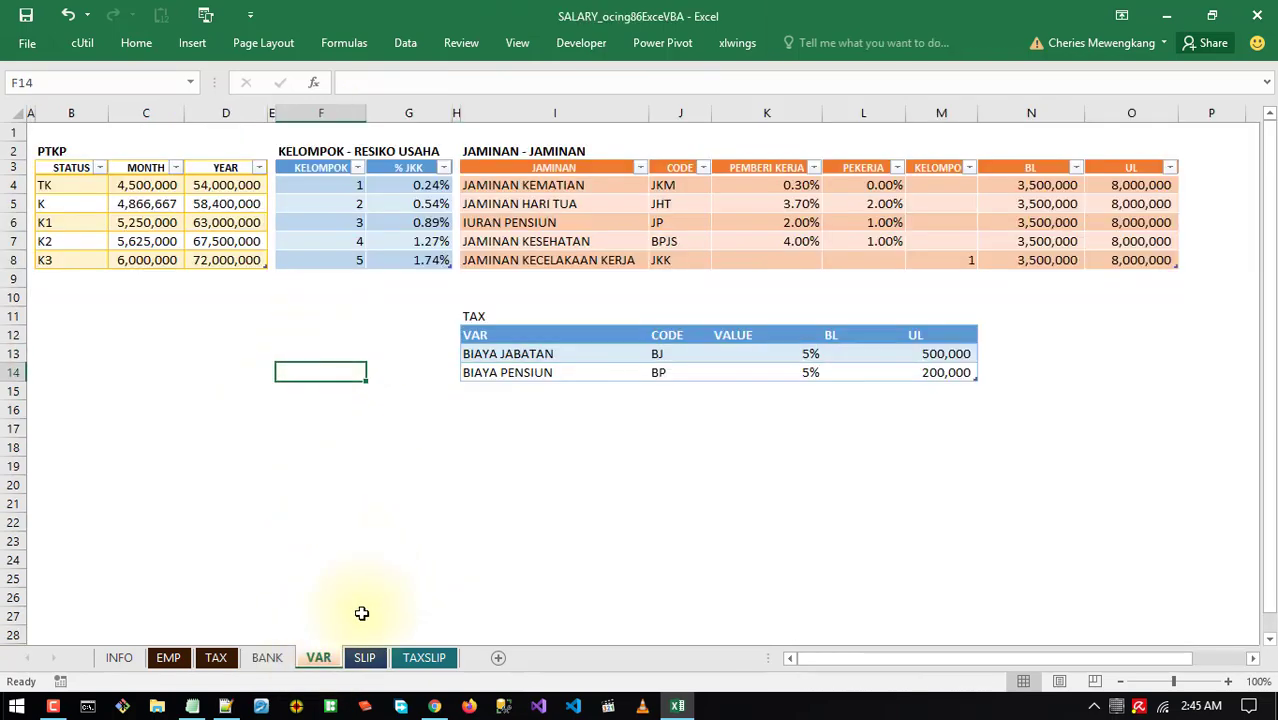
click(365, 660)
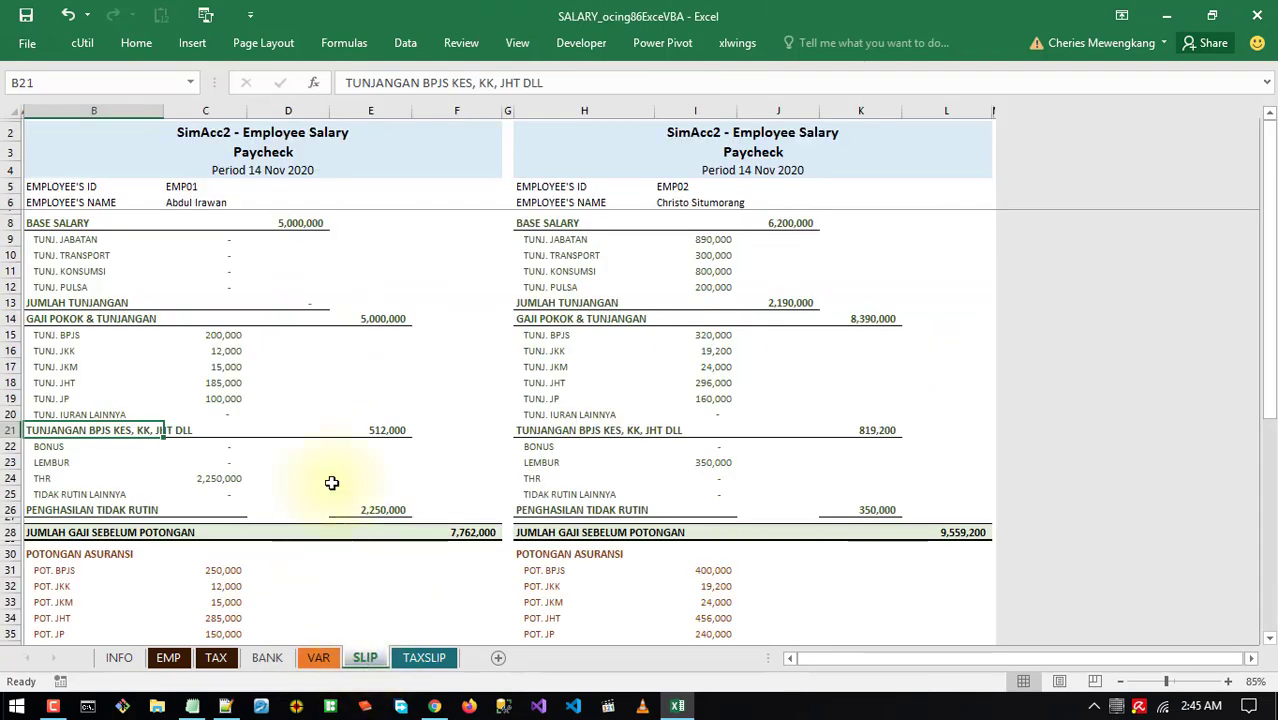
double_click(222, 247)
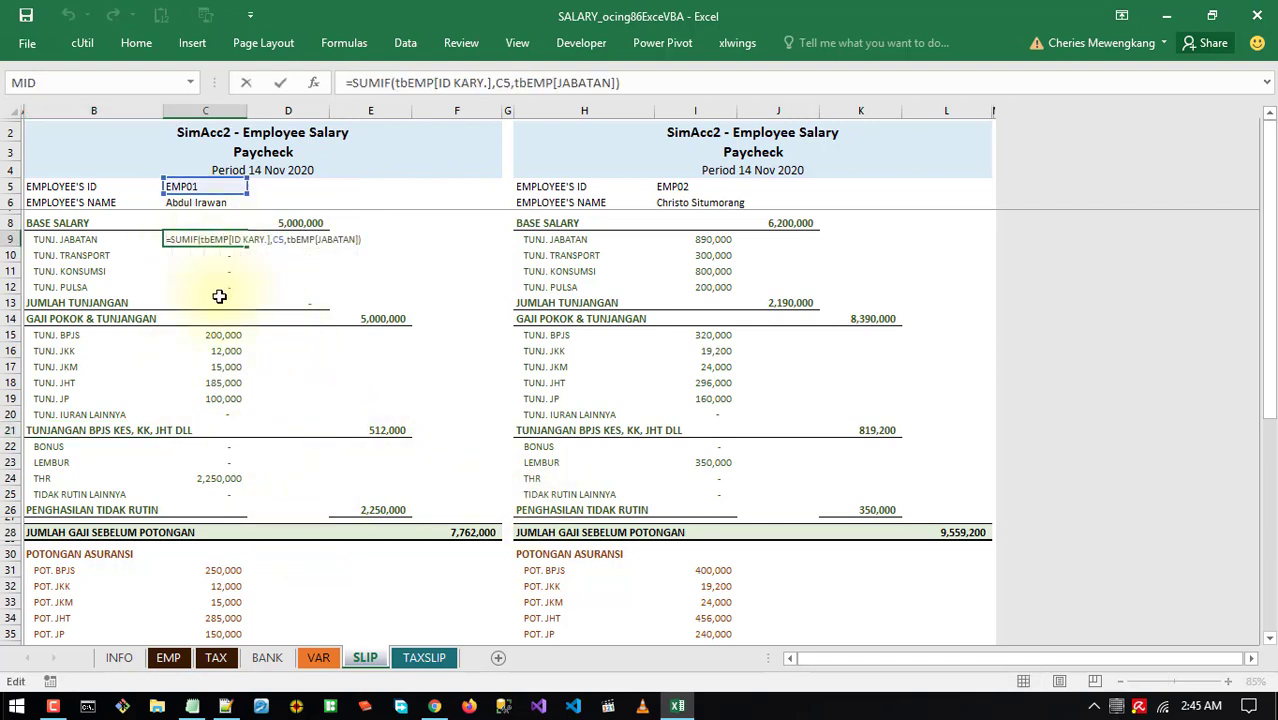
key(Return)
double_click(213, 253)
key(Return)
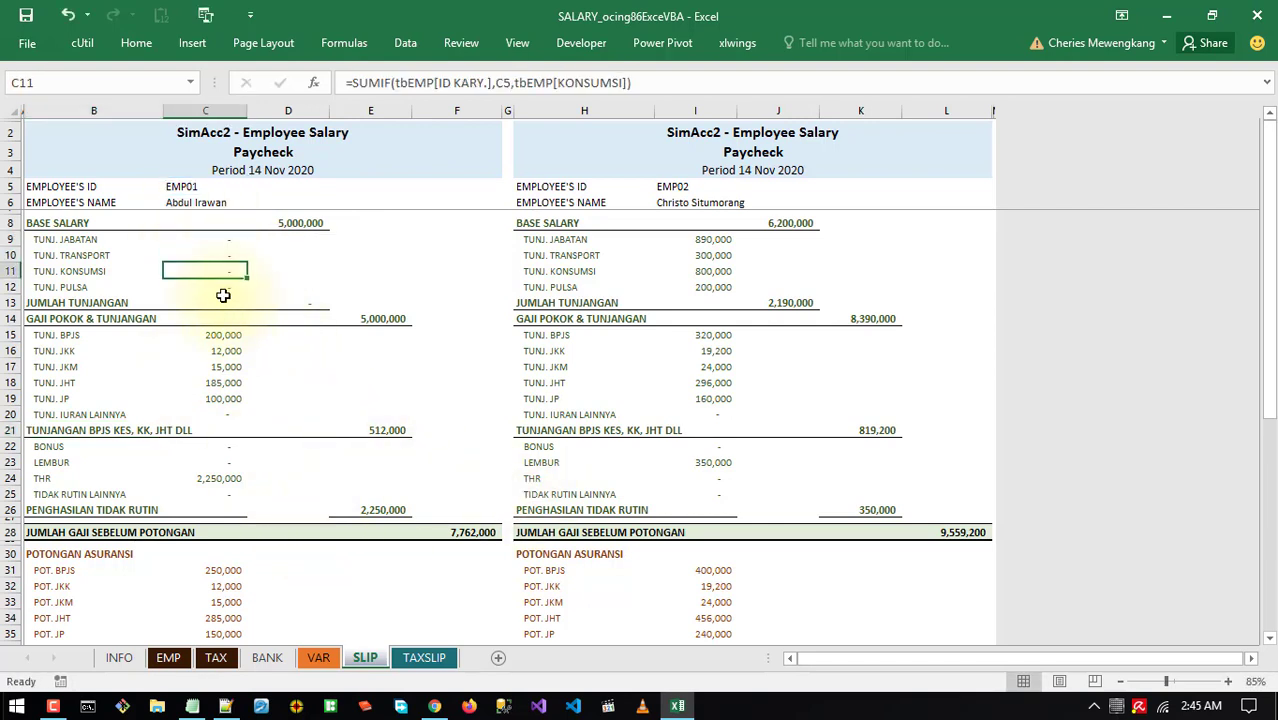
double_click(219, 269)
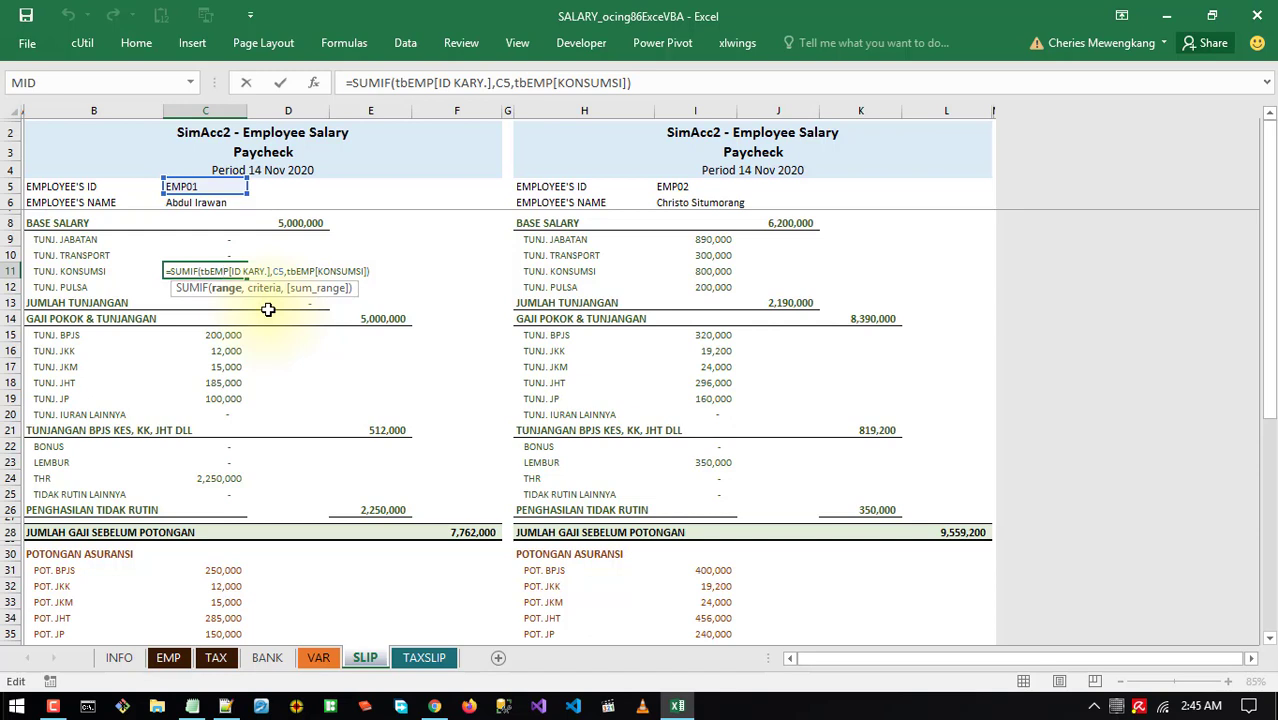
key(ctrl+Return)
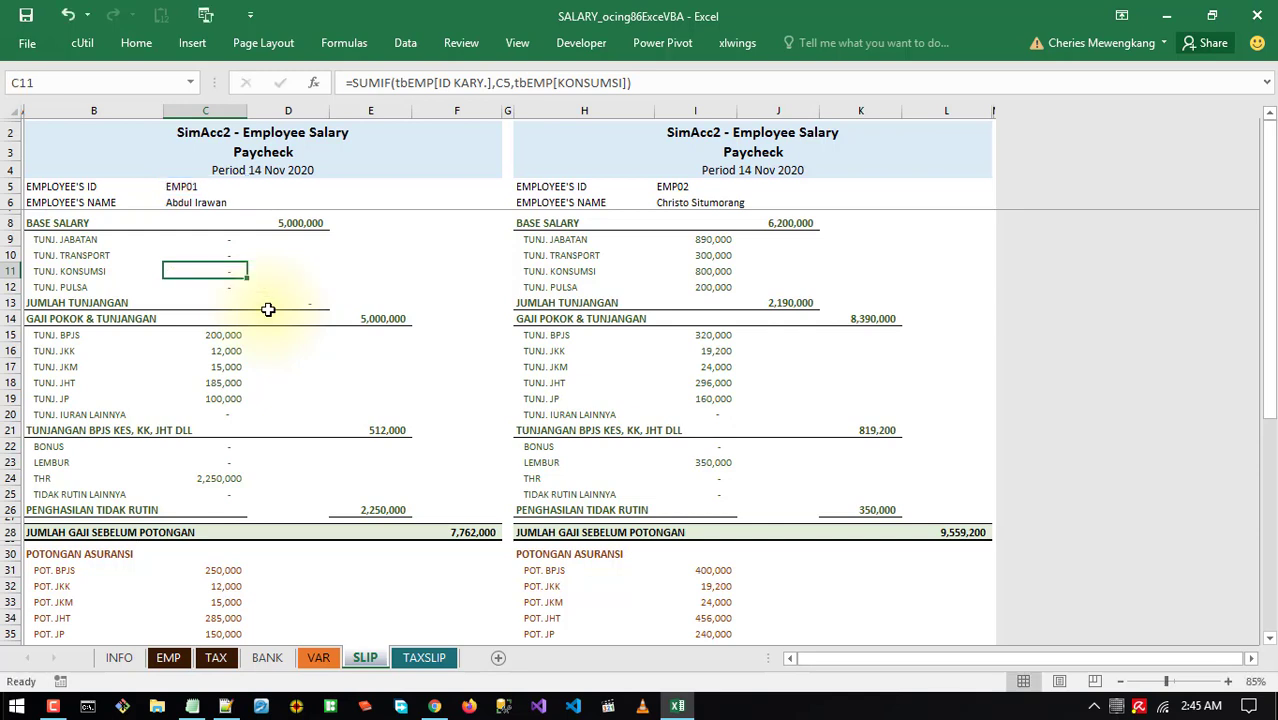
key(F2)
key(Return)
key(F2)
key(ctrl+Return)
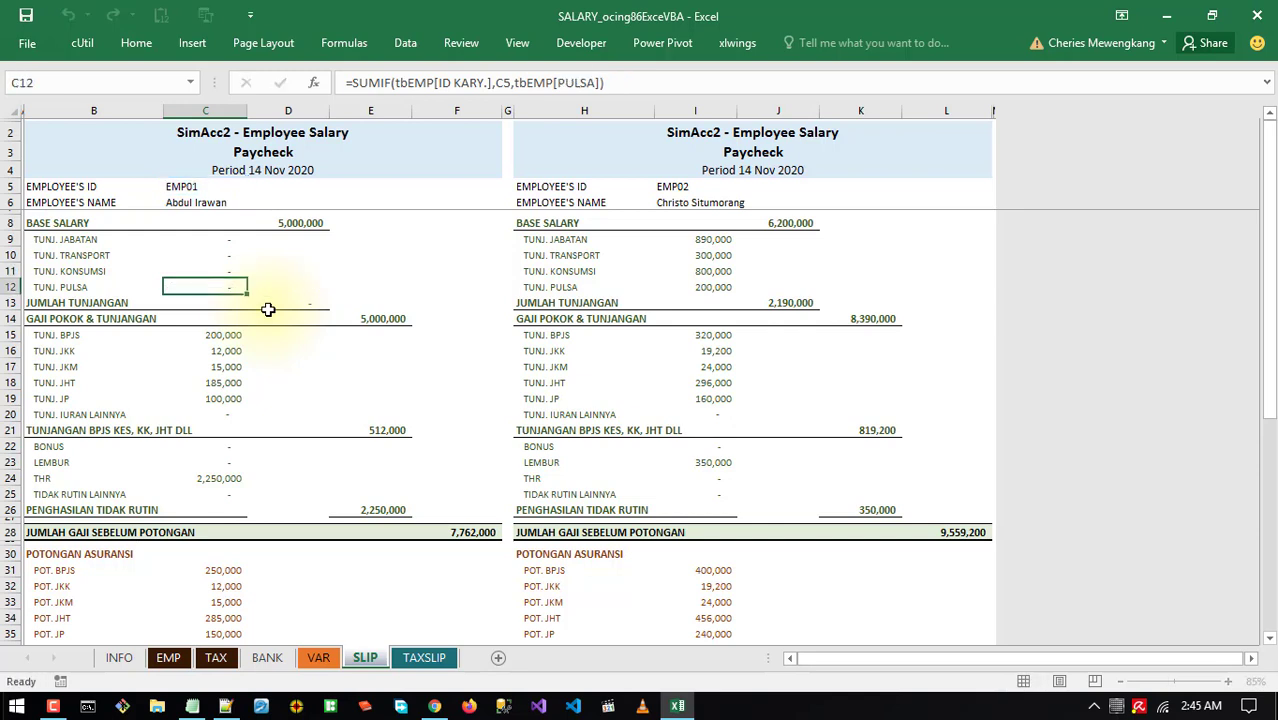
Check the TUNJ. BPJS formula in C15 and scroll through the paychecks' take-home pay.
click(268, 309)
key(Down)
key(Right)
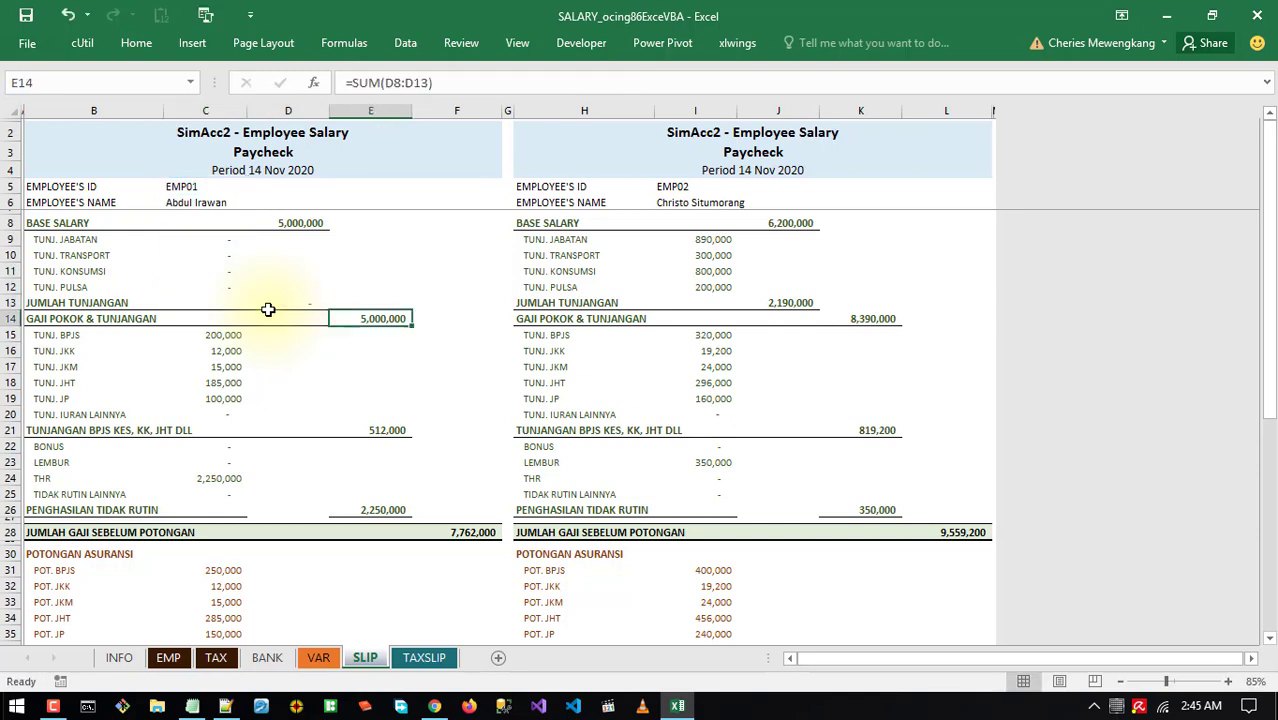
key(Down)
key(Left)
key(Left)
key(F2)
key(Return)
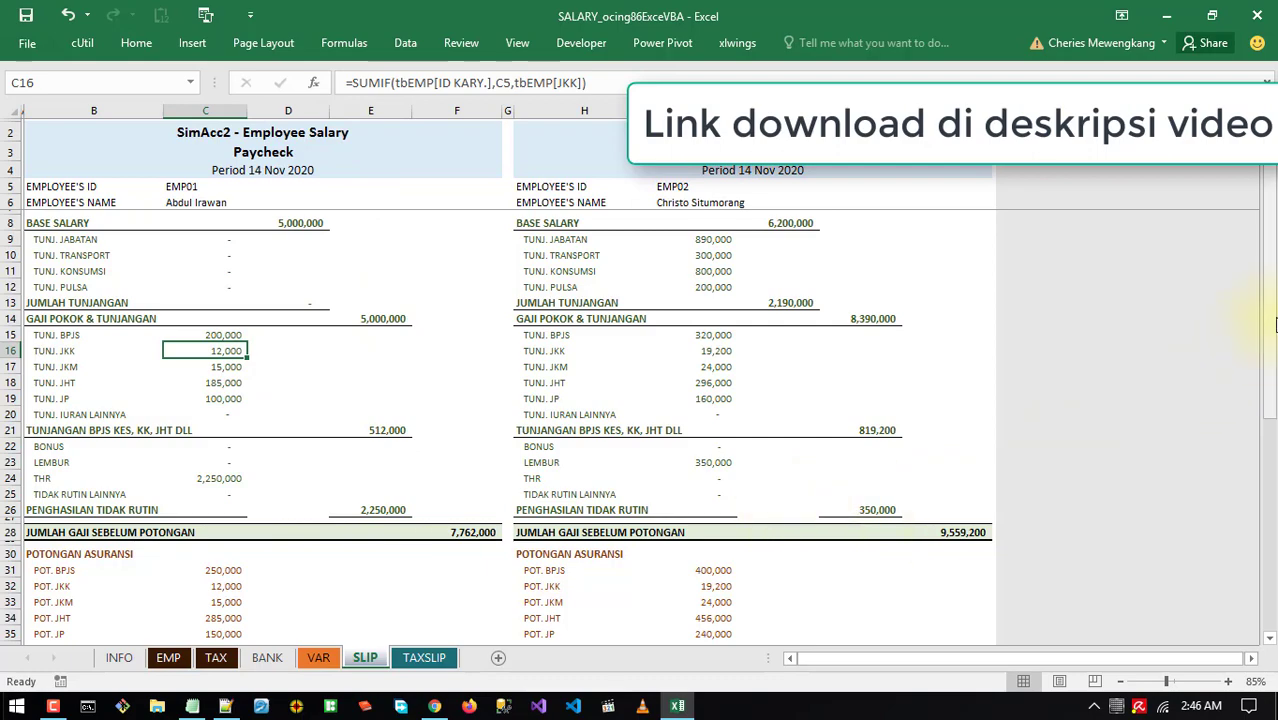
drag(1275, 322, 1273, 520)
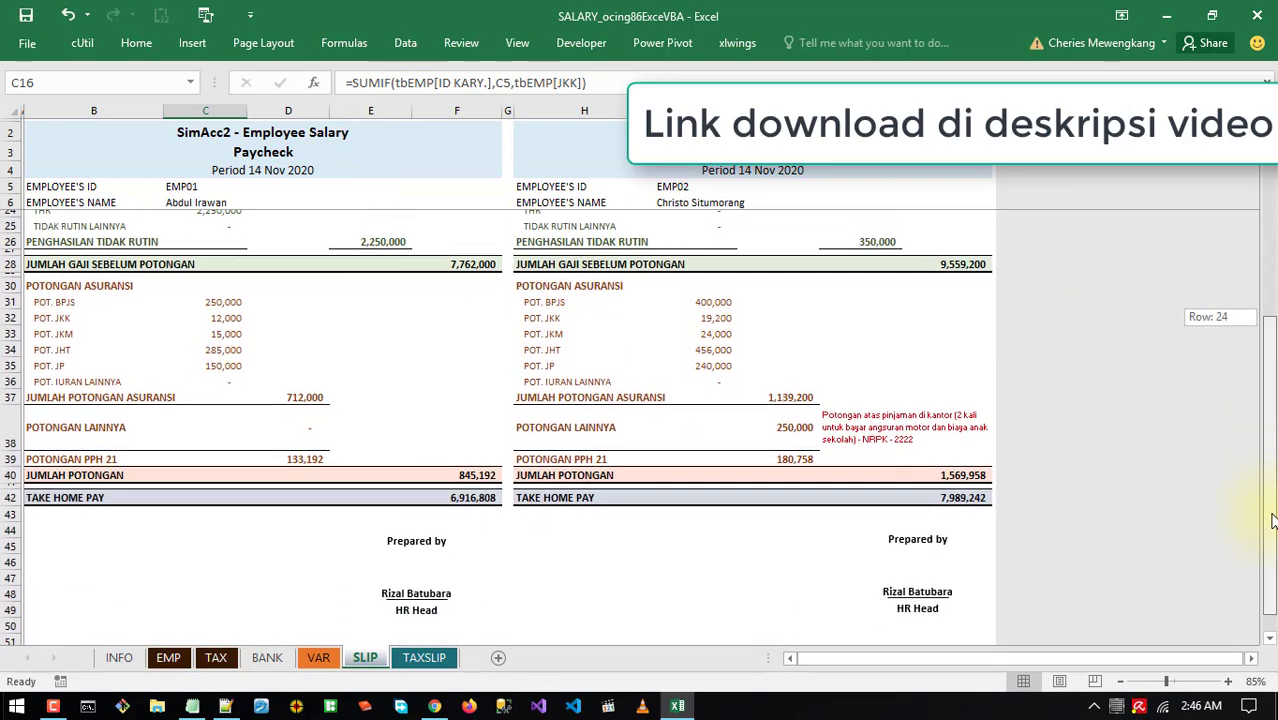
drag(1273, 520, 1272, 250)
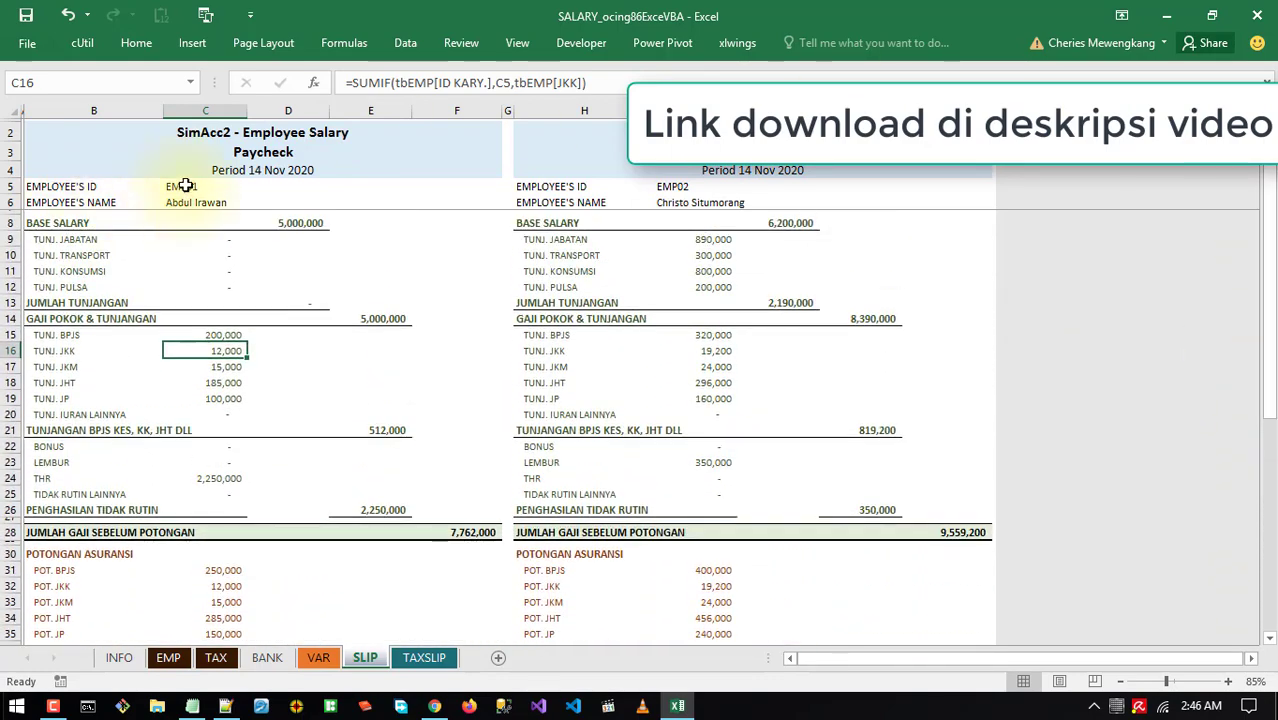
click(186, 186)
Try EMP01, EMP02 and EMP03 on the left paycheck, keeping EMP02 on the right.
click(255, 186)
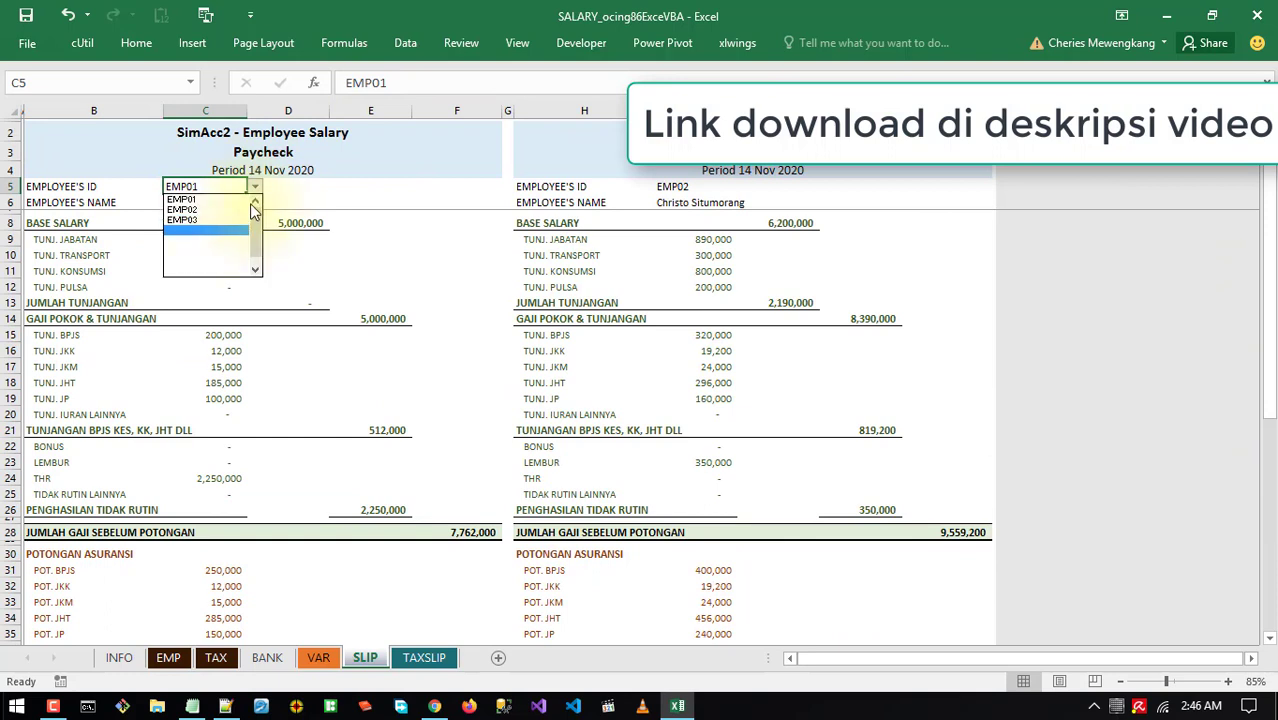
key(Return)
drag(253, 235, 253, 198)
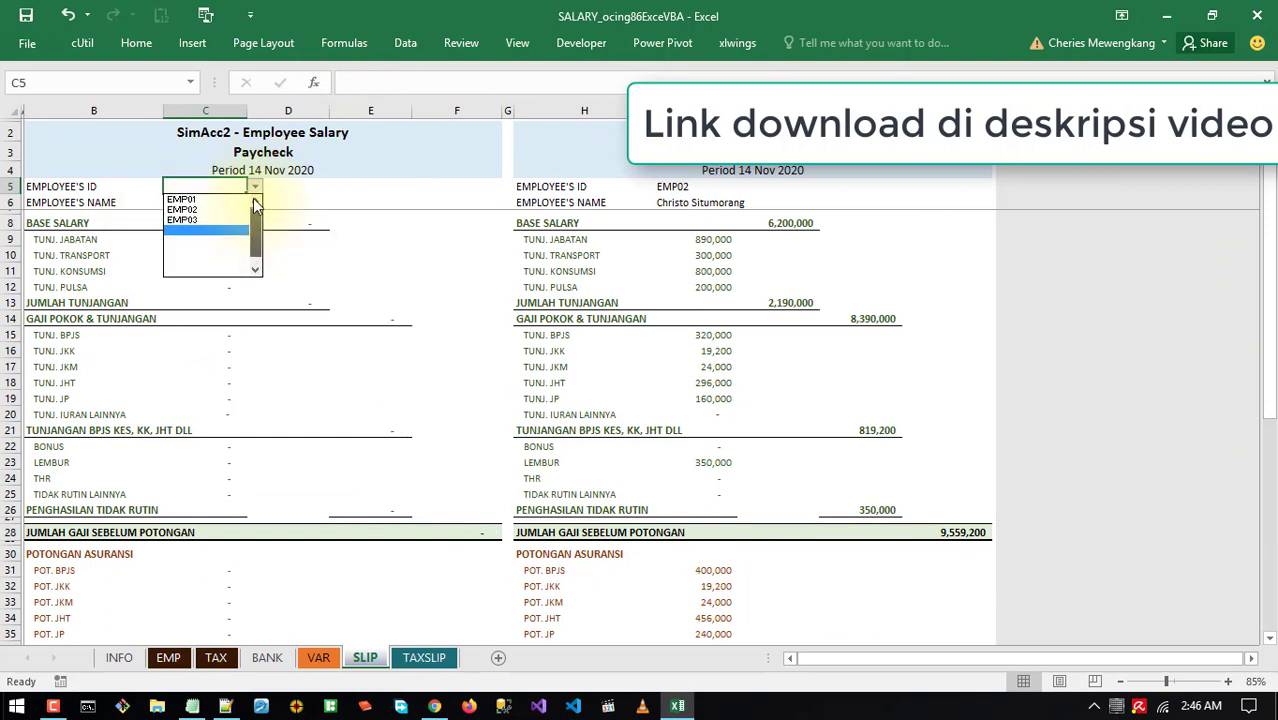
click(185, 199)
click(255, 187)
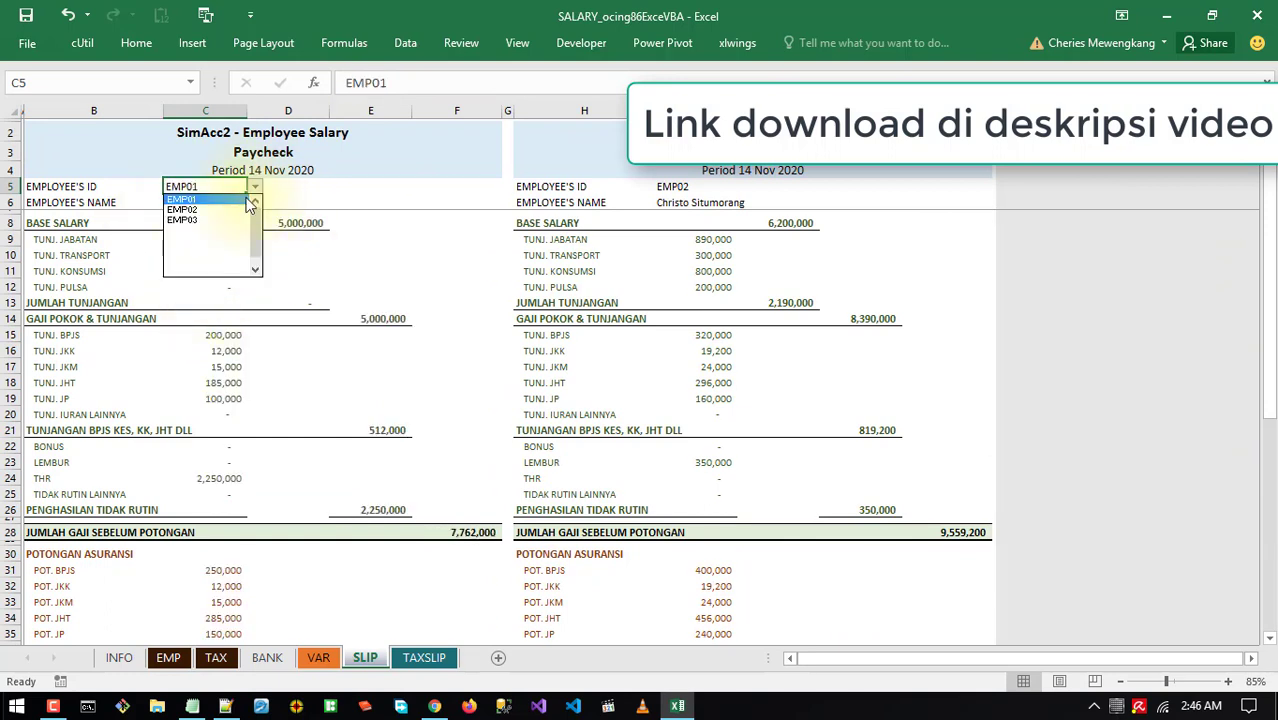
click(182, 209)
click(255, 187)
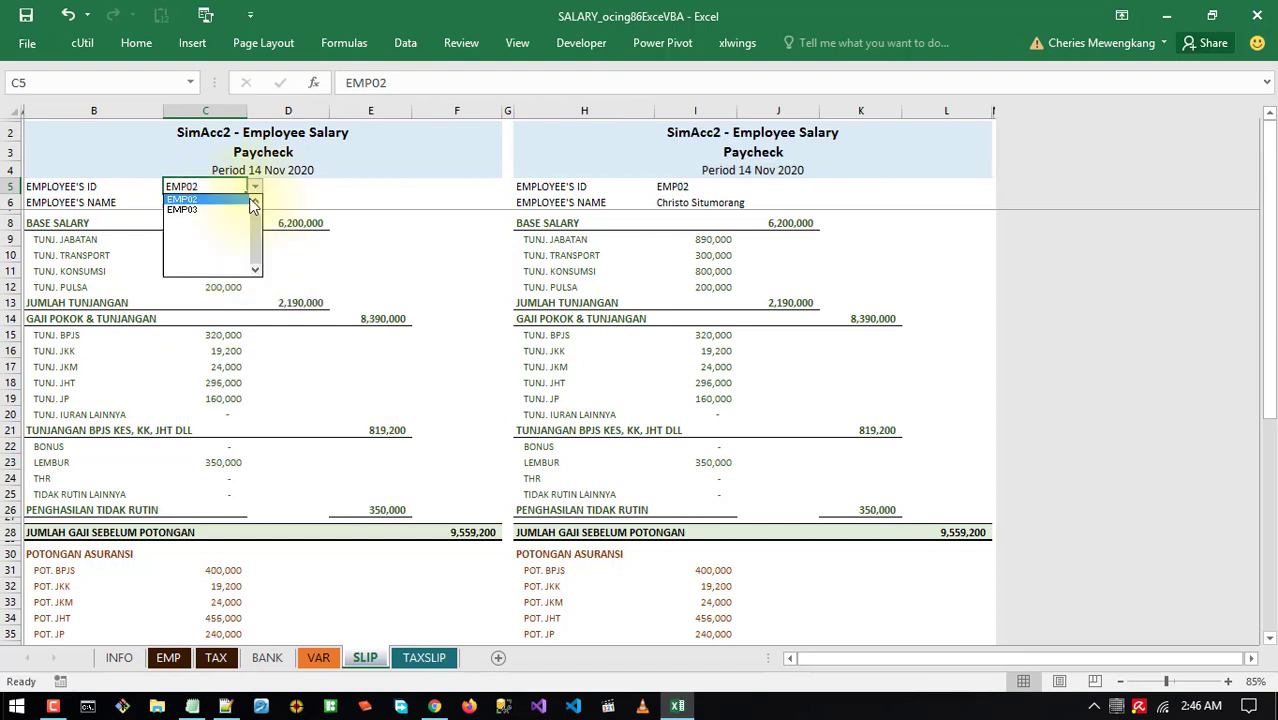
click(185, 209)
click(592, 189)
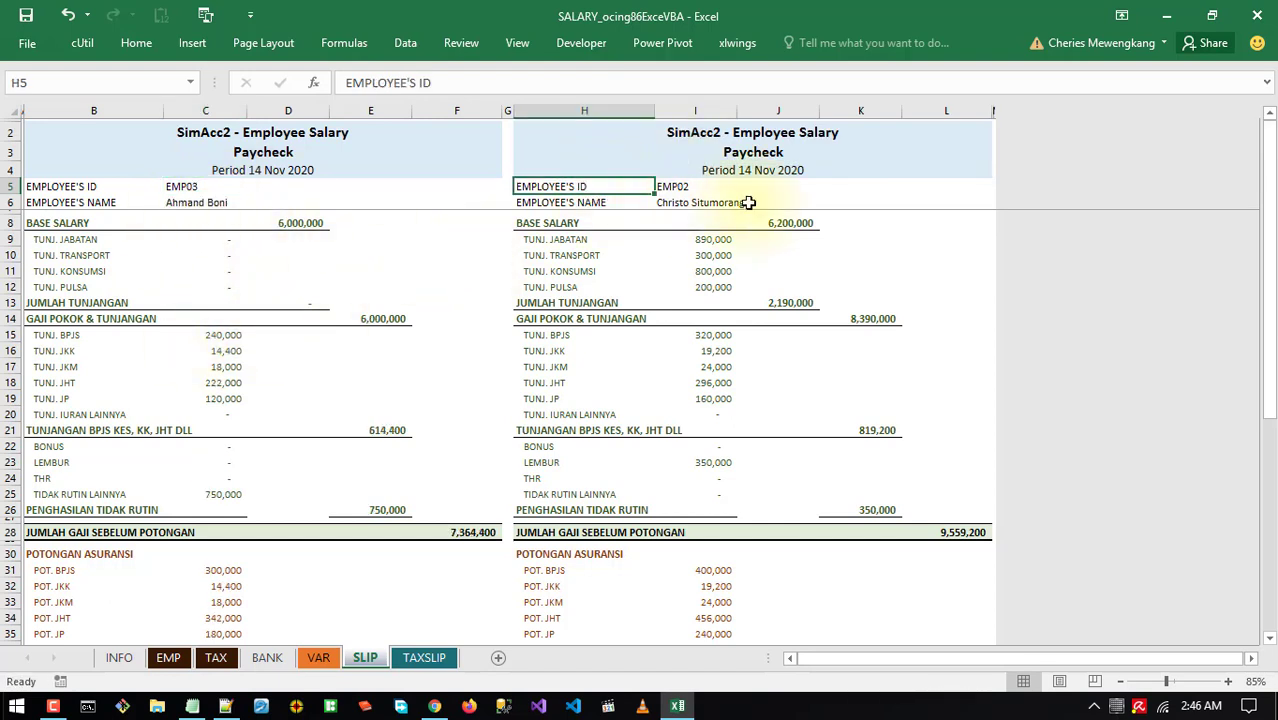
click(698, 187)
click(745, 187)
scroll(742, 200, up, 1)
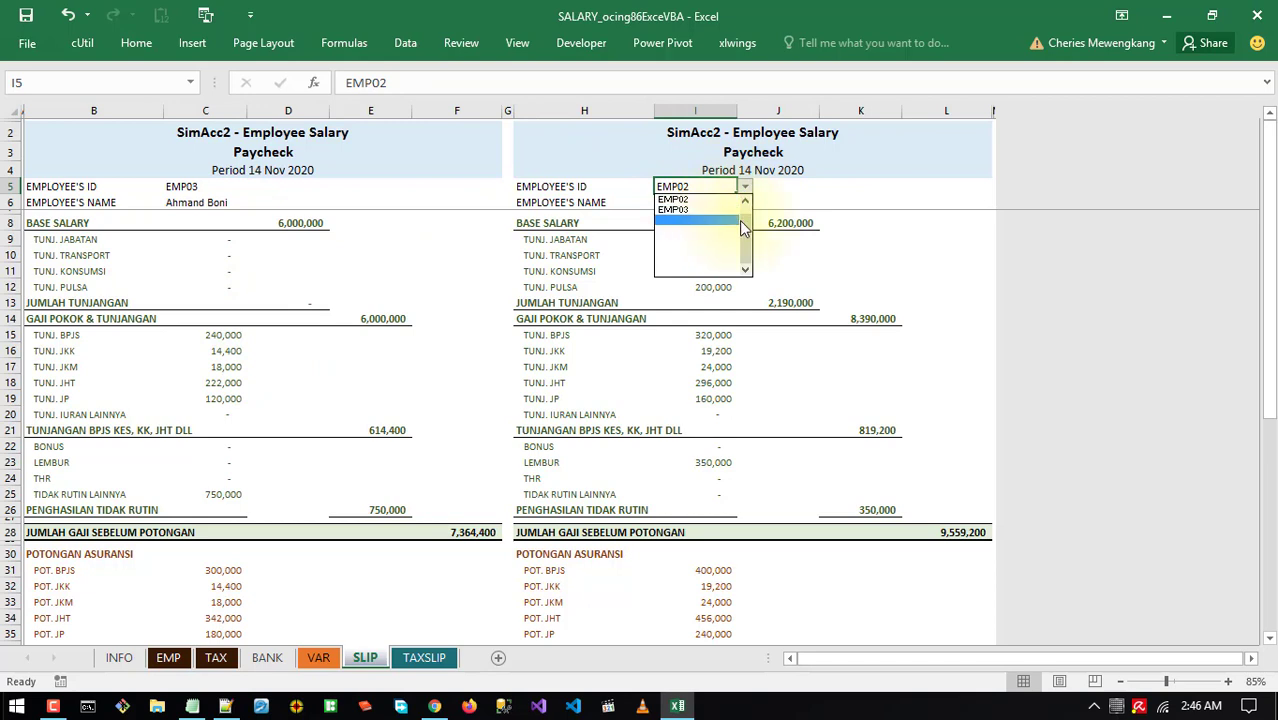
click(701, 211)
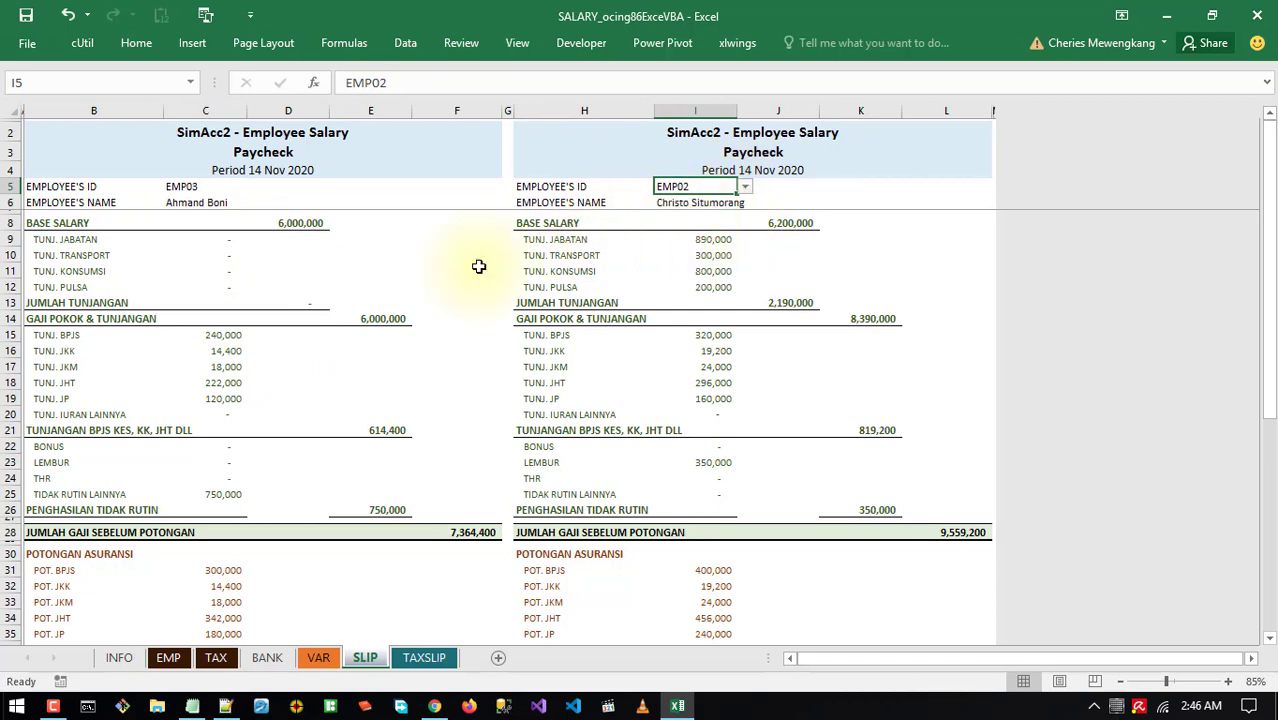
Set the left paycheck to EMP01 and the right paycheck to EMP03.
click(203, 187)
click(255, 187)
click(255, 187)
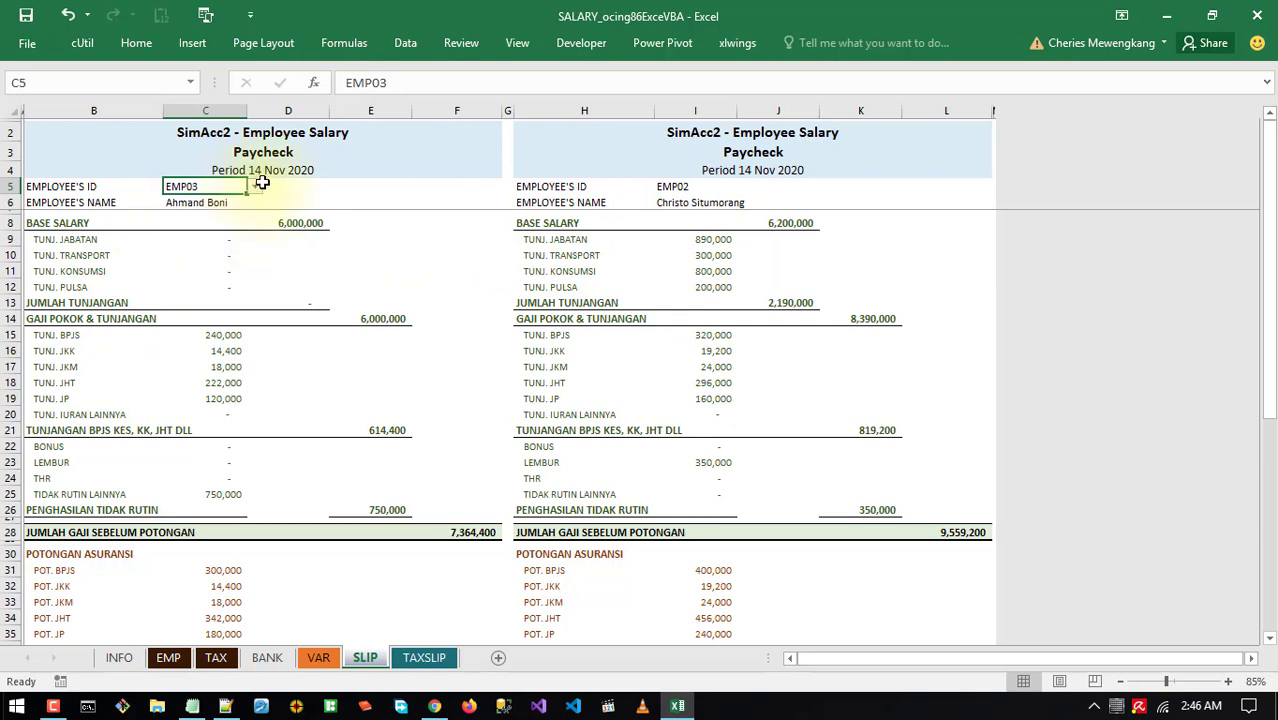
click(255, 187)
click(255, 200)
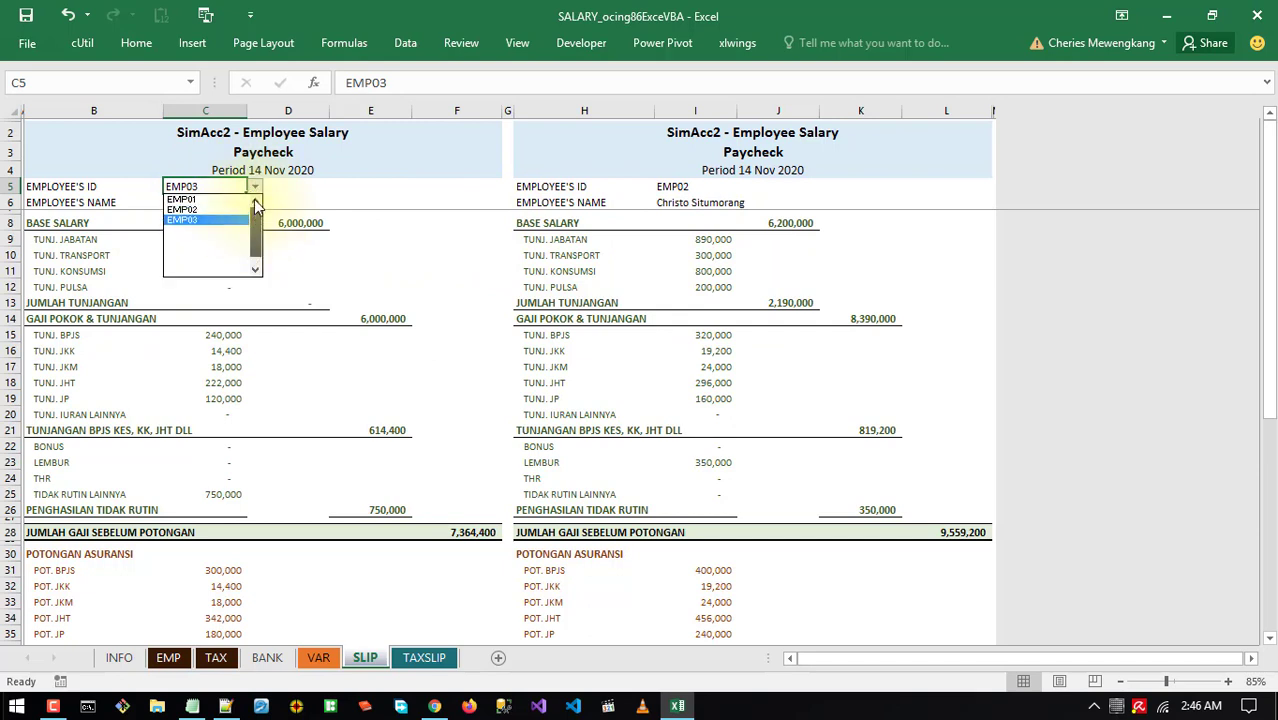
click(200, 199)
click(692, 187)
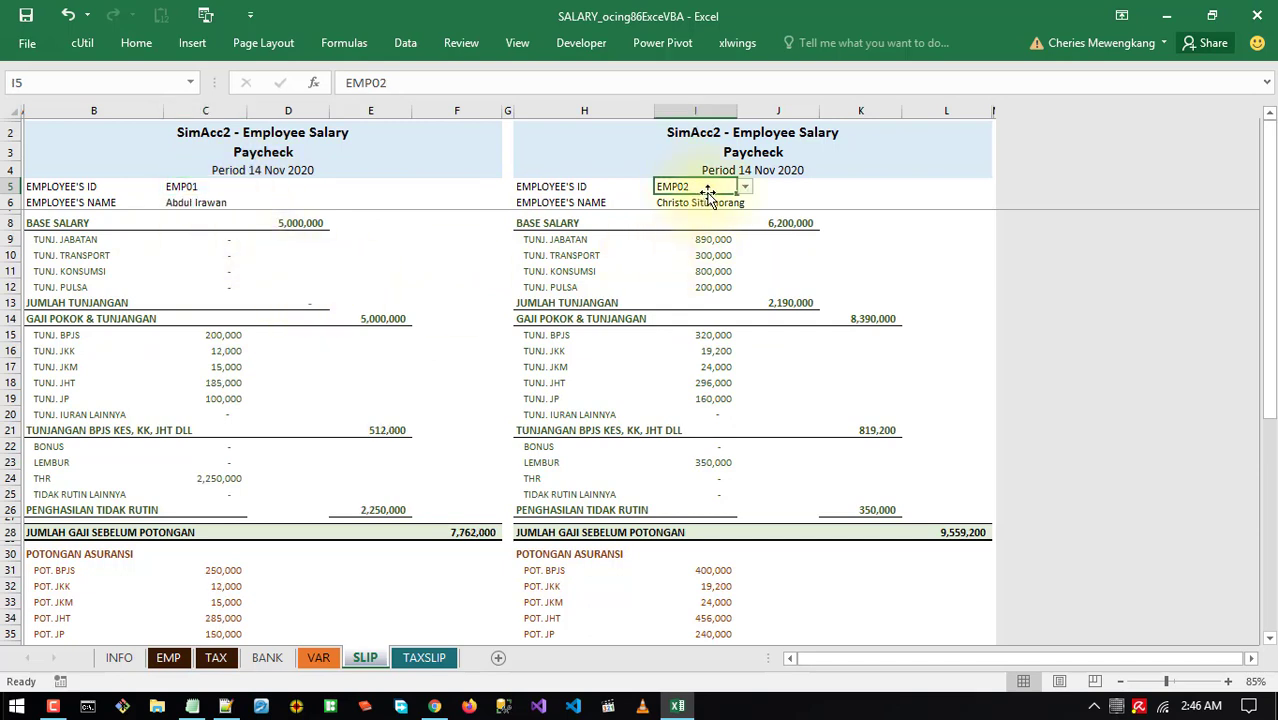
click(745, 187)
click(710, 212)
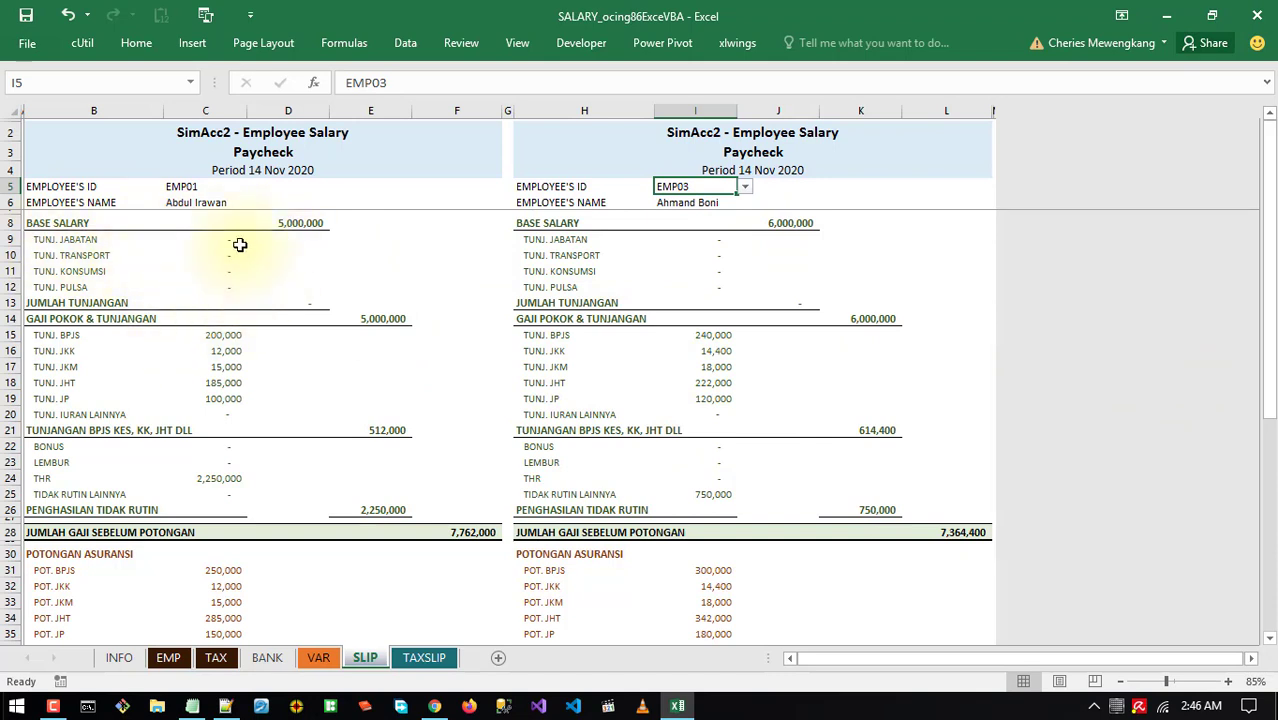
Step through the left slip's formulas down to the take-home pay formula.
click(234, 364)
key(Down)
key(Down)
key(Down)
key(Down)
key(Down)
key(Down)
key(Down)
key(Down)
key(Down)
key(Down)
key(Down)
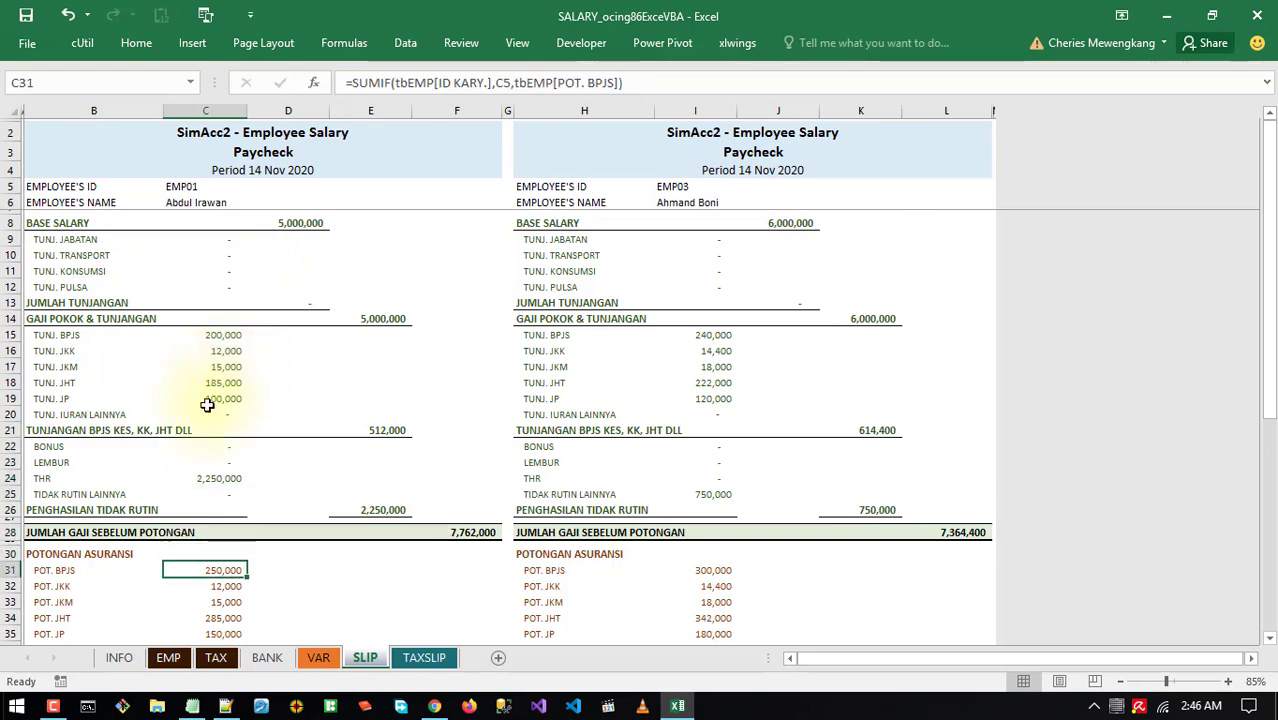
key(Down)
key(Down)
key(Down)
key(Down)
key(Down)
key(Down)
key(Down)
key(Down)
key(Down)
key(Down)
key(Down)
key(Down)
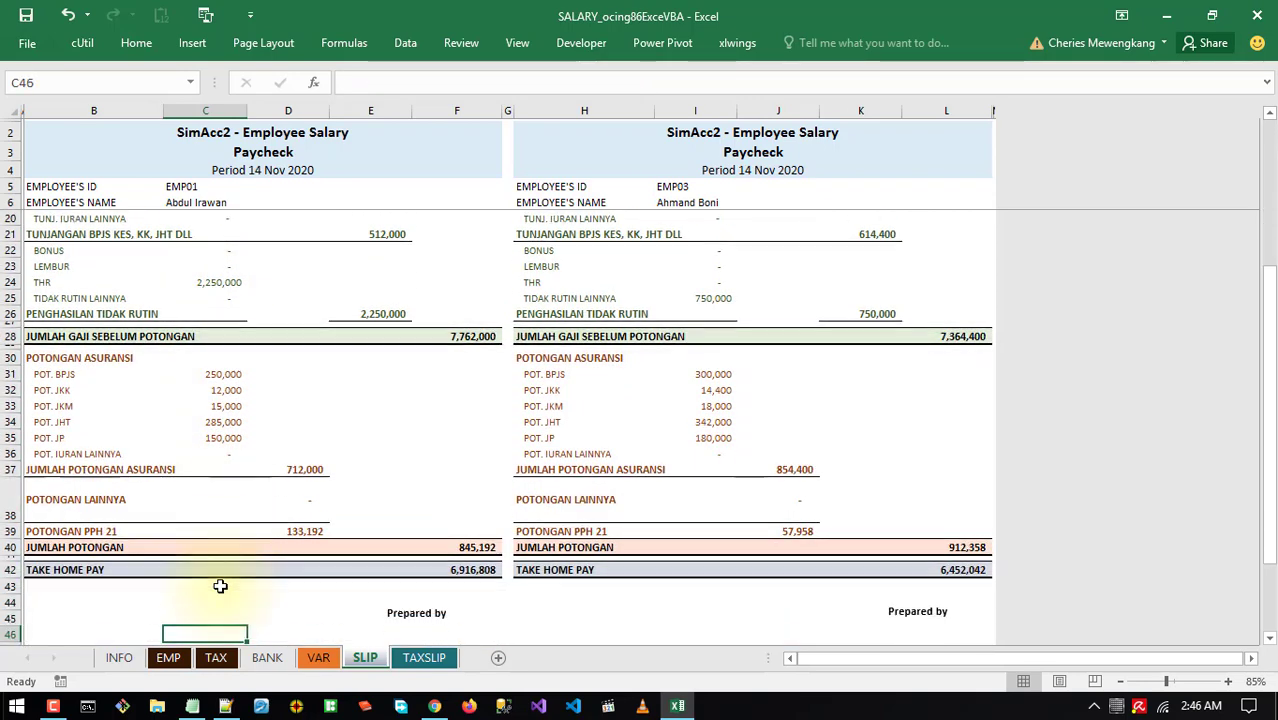
key(Down)
key(Down)
key(Down)
key(Down)
key(Down)
click(452, 489)
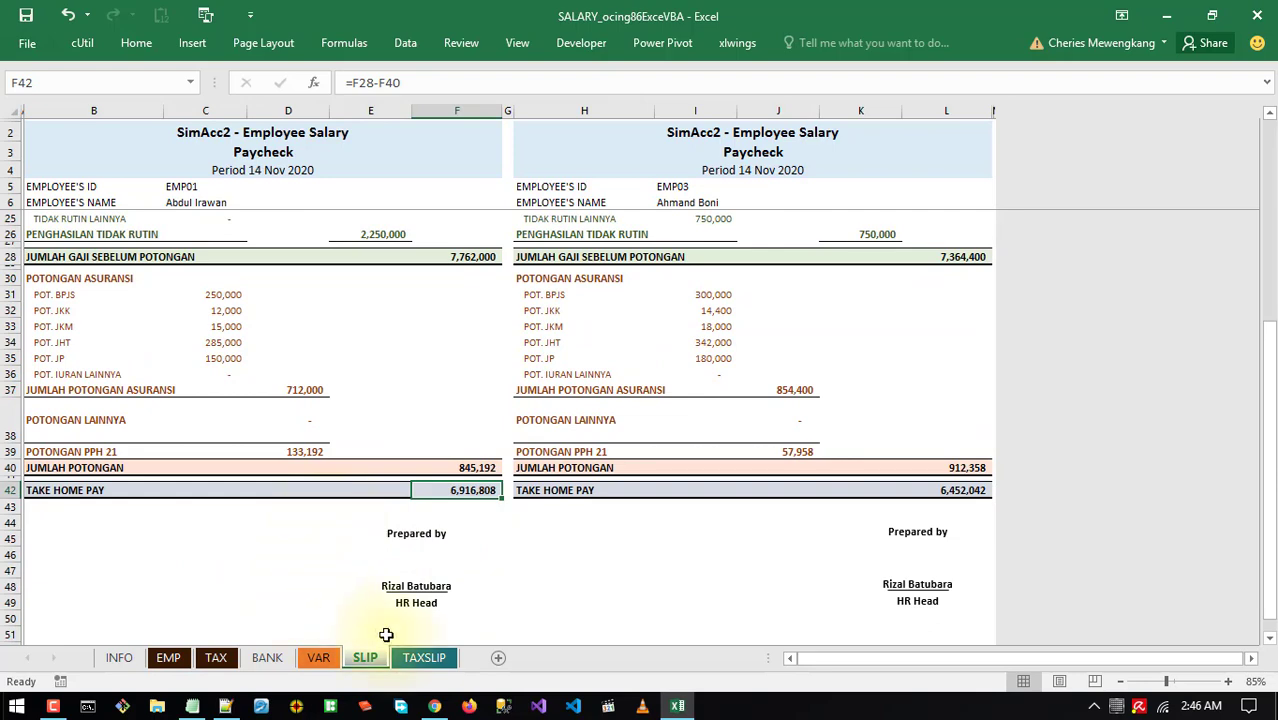
On TAXSLIP, show EMP02 then EMP03 on the left tax slip, returning it to EMP01.
click(424, 657)
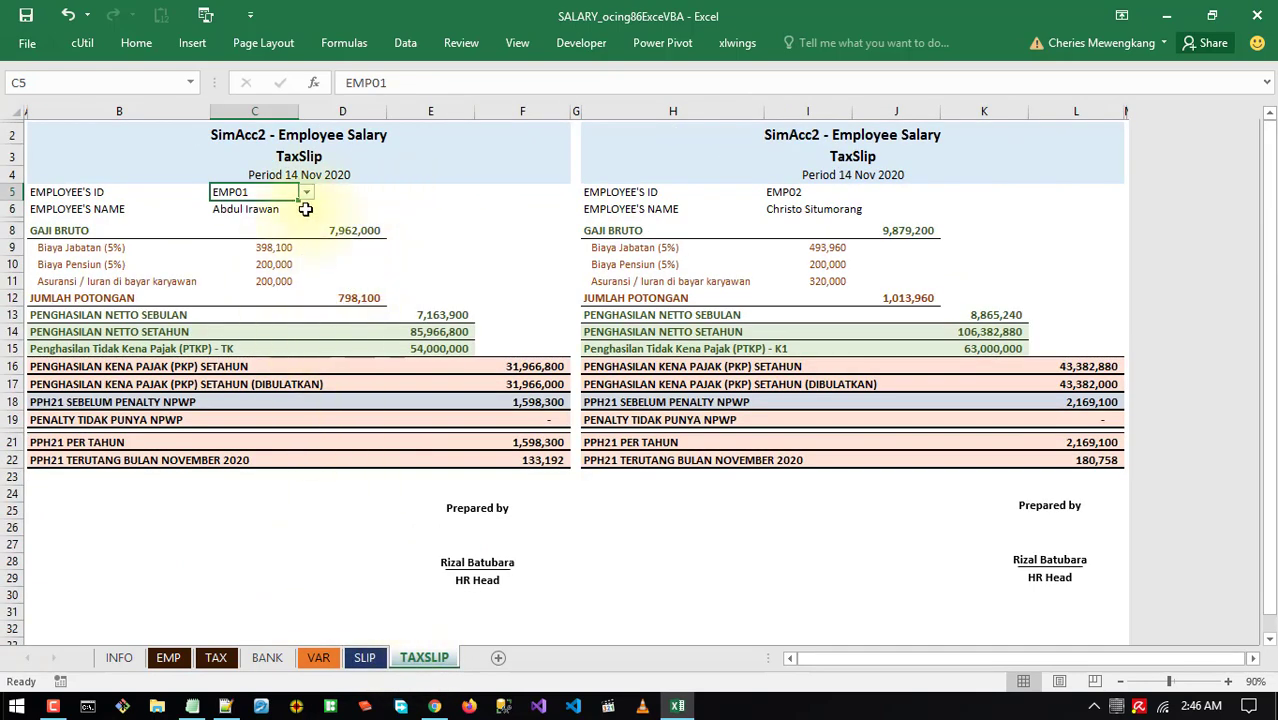
click(307, 193)
click(271, 217)
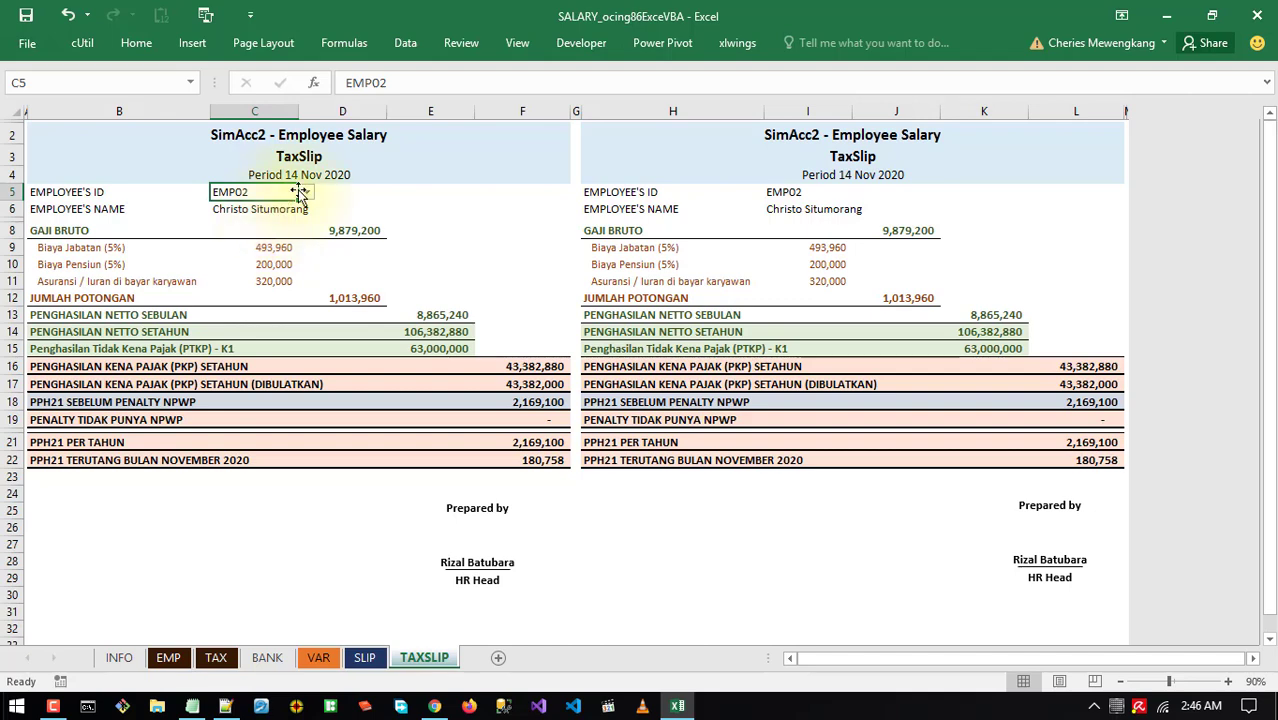
click(307, 192)
click(295, 217)
click(307, 192)
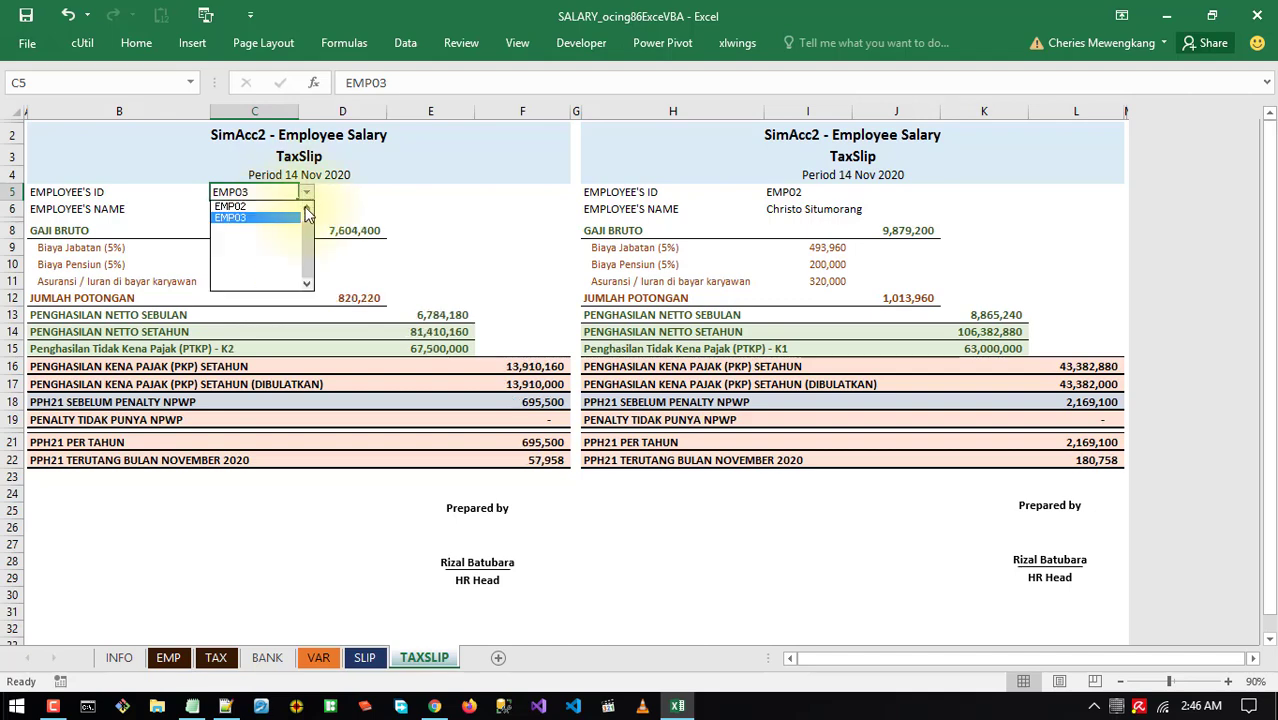
scroll(310, 245, up, 2)
click(272, 207)
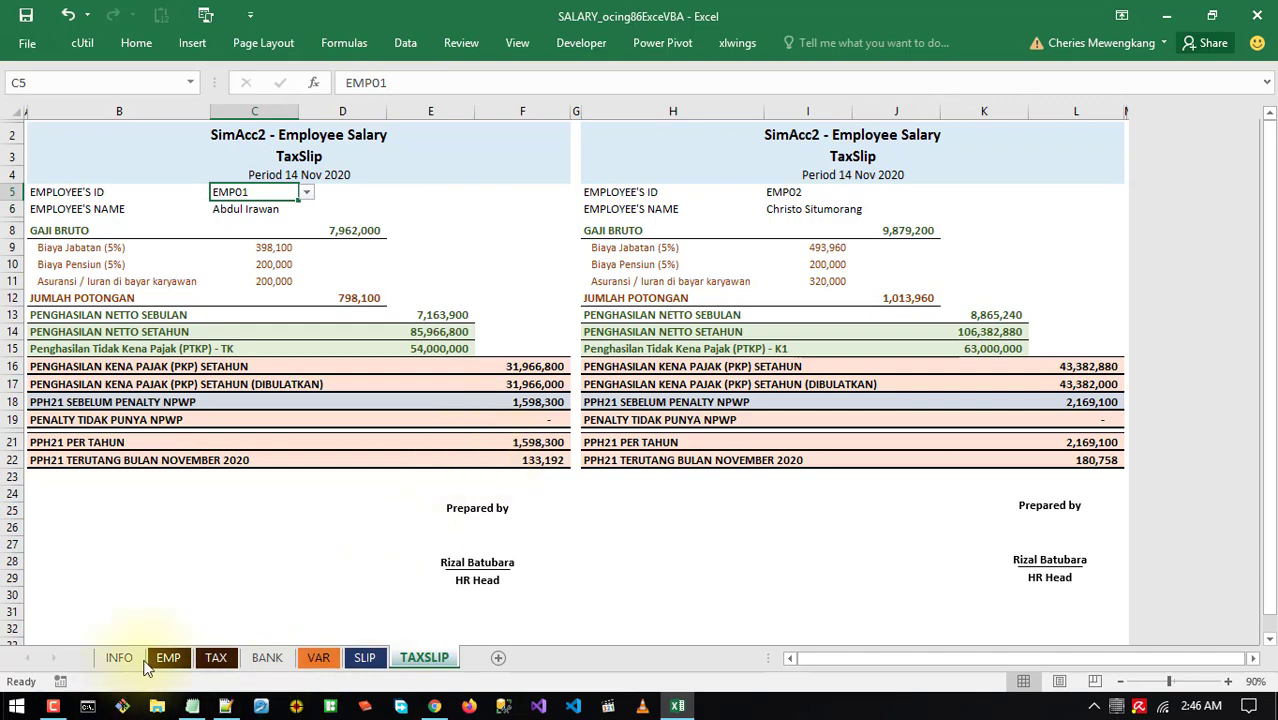
click(168, 660)
Enter EMP04 in B10 with the new employee's first, middle and family names.
click(161, 368)
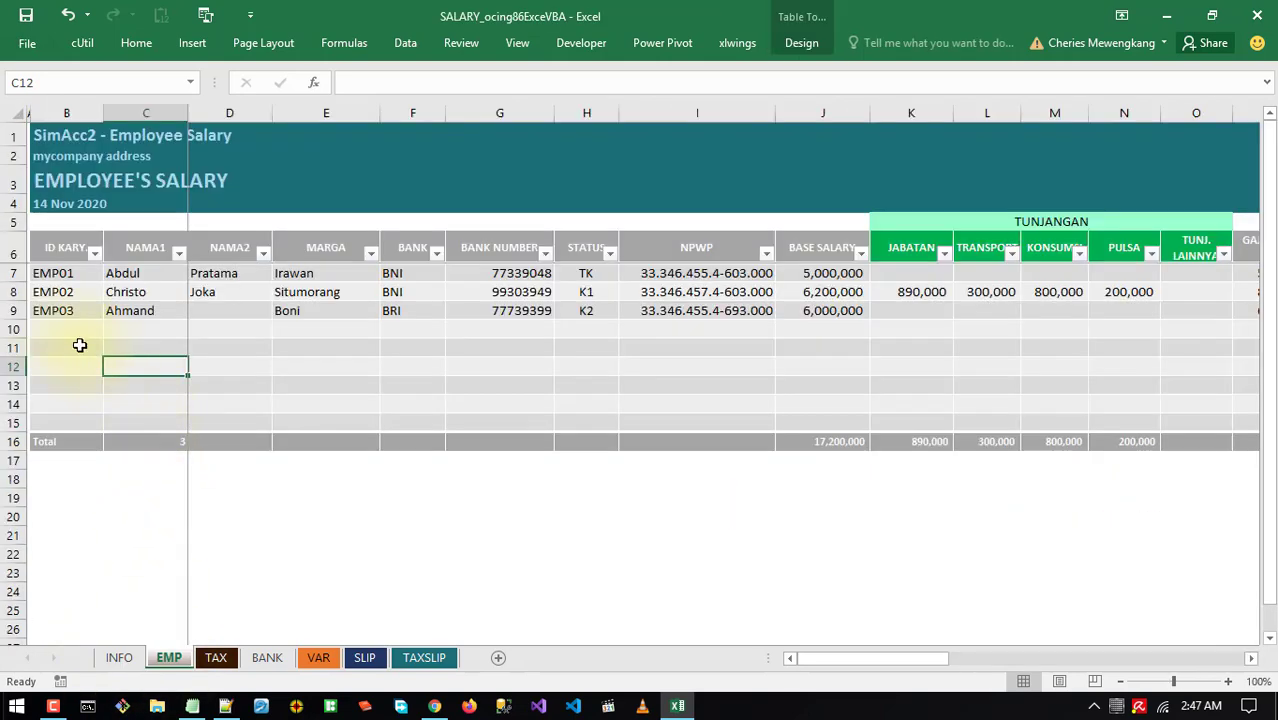
click(58, 331)
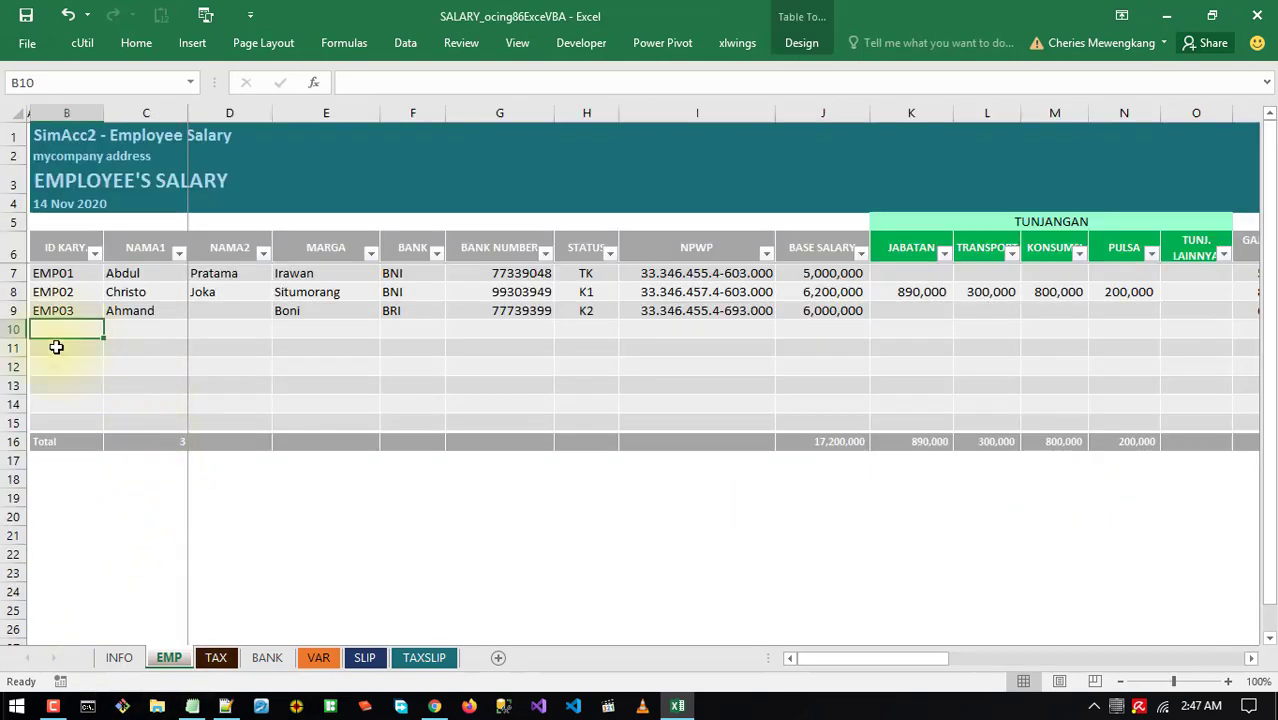
text(EM)
key(BackSpace)
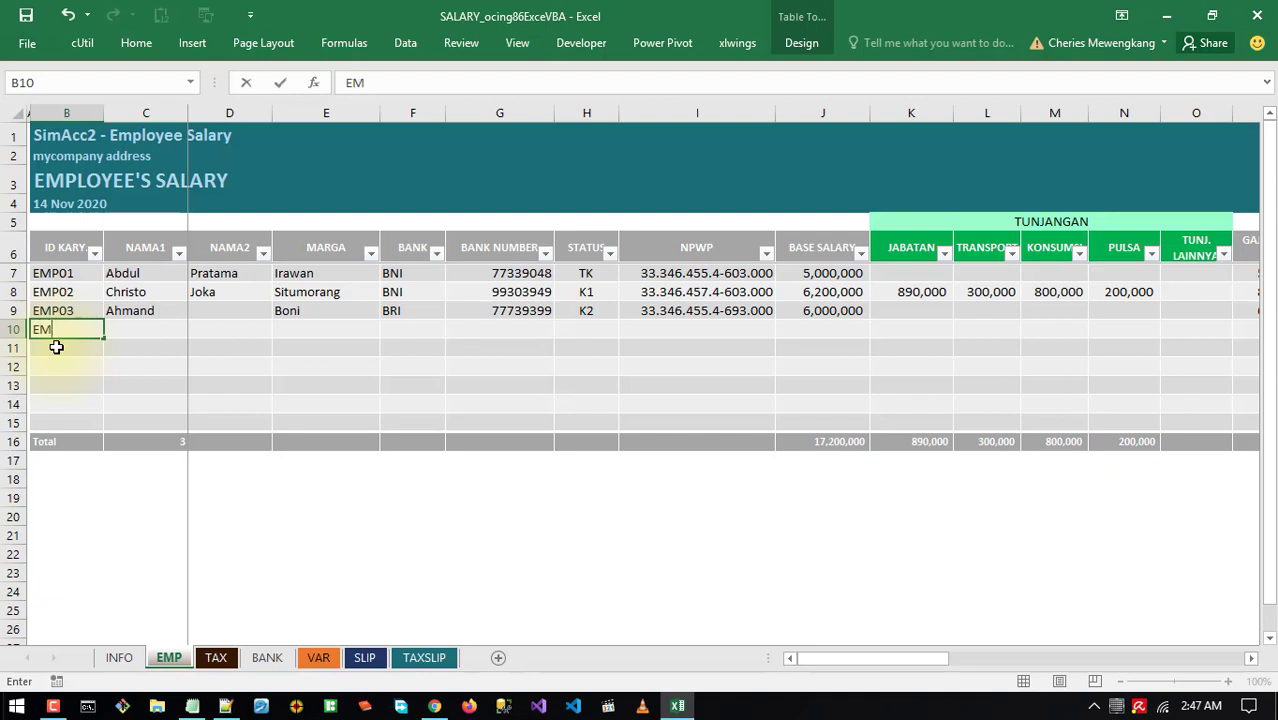
key(Return)
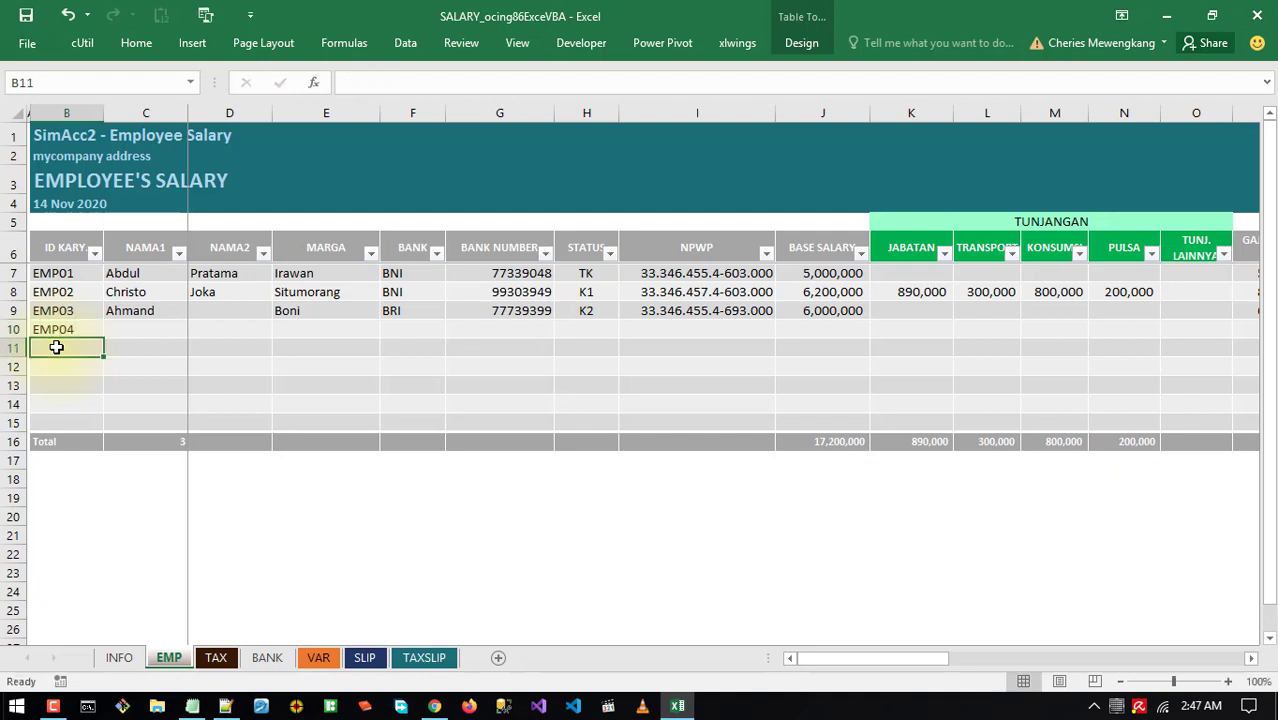
key(Up)
key(Right)
text(cICI)
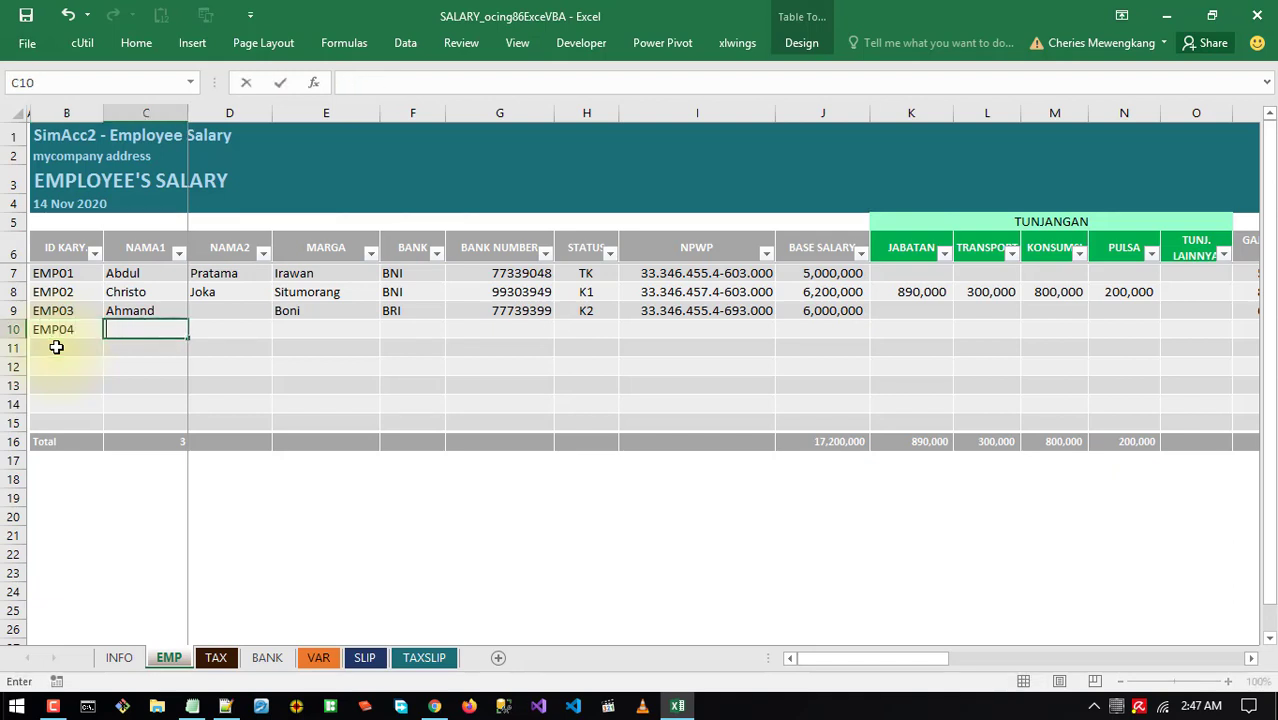
text(Ci)
text(Ci)
key(Tab)
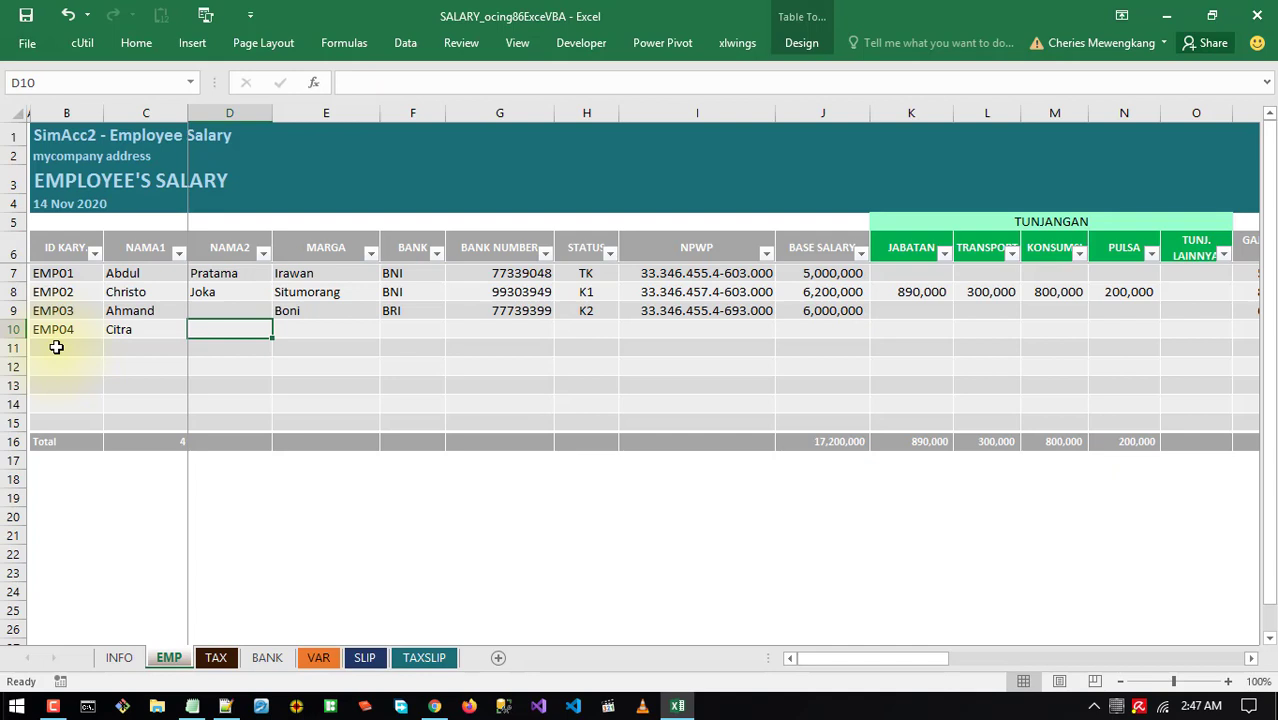
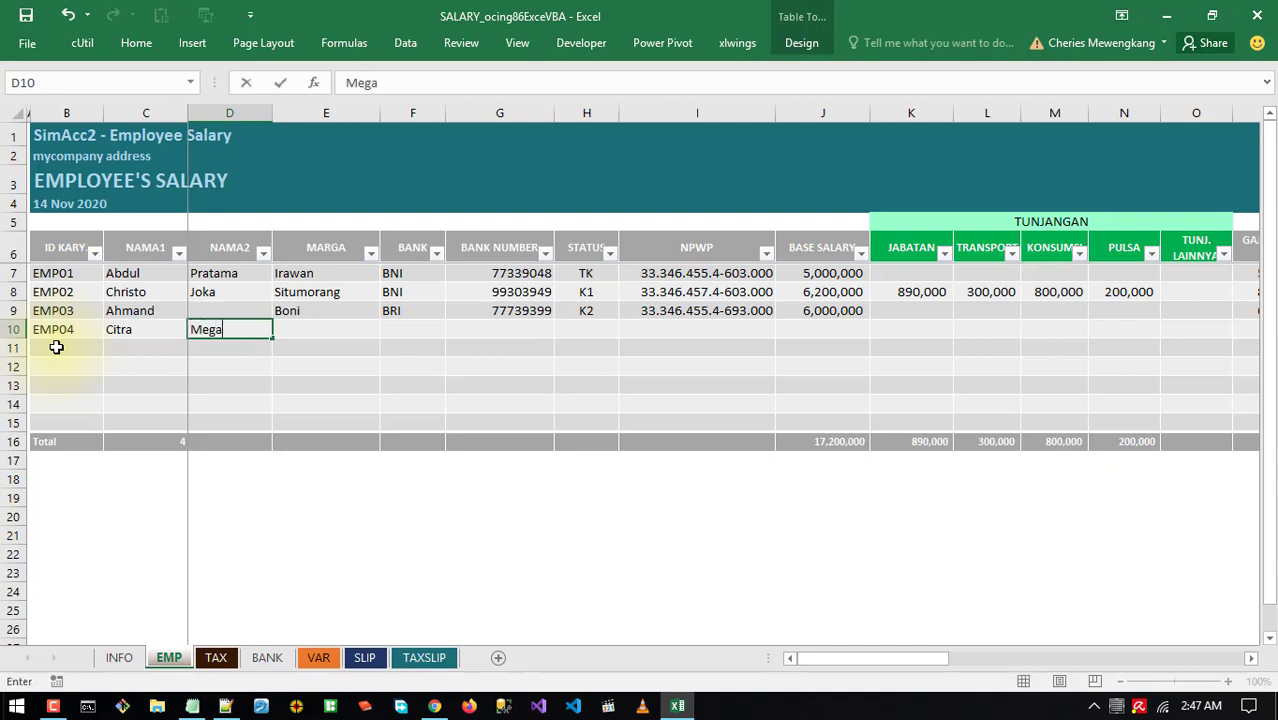
key(Tab)
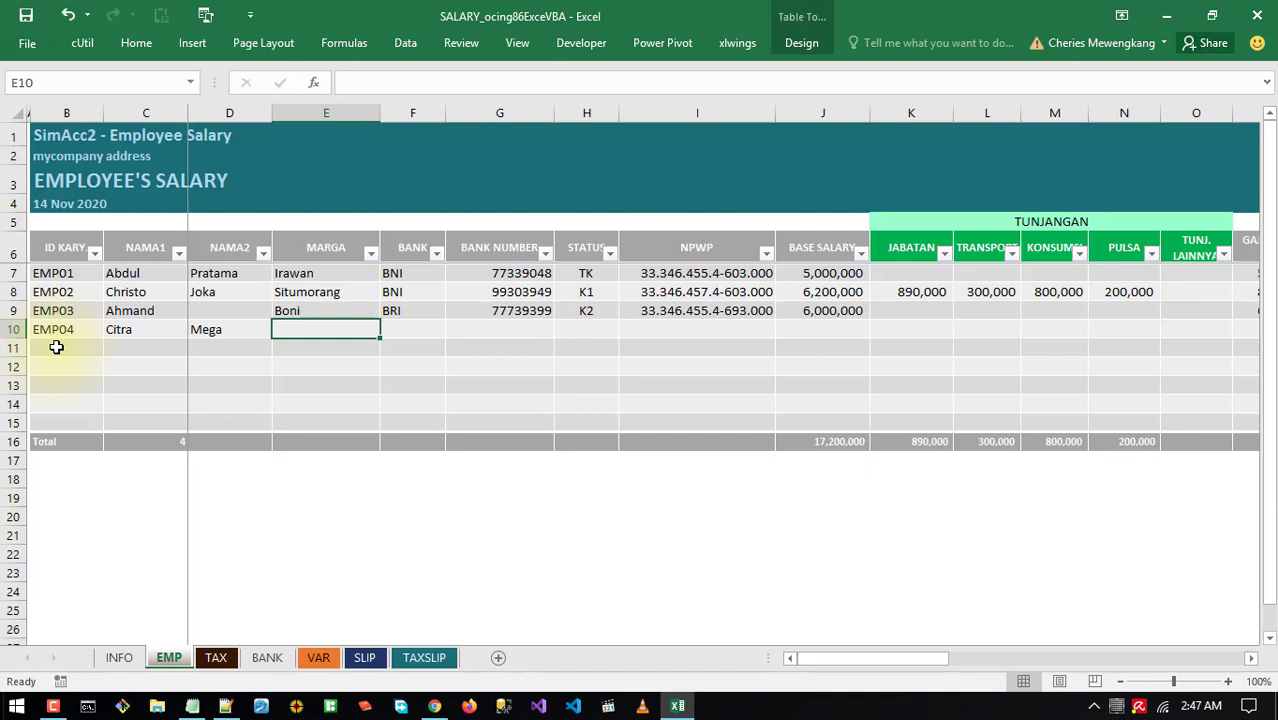
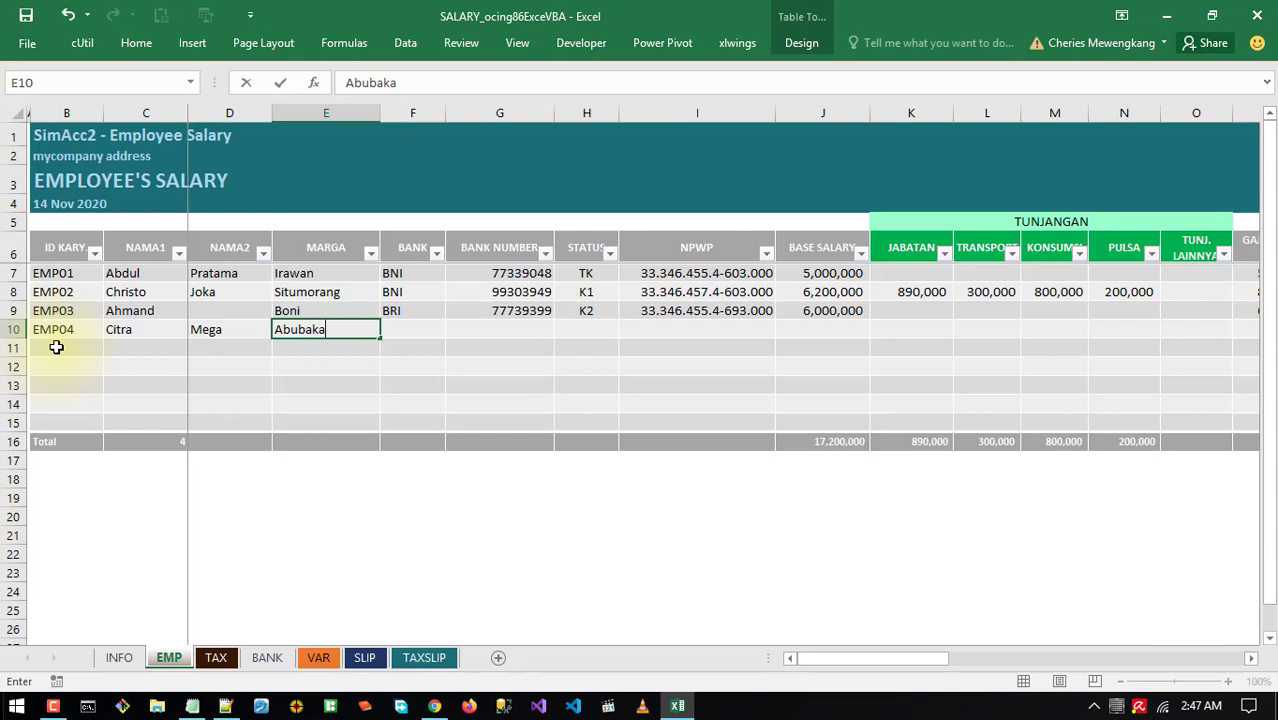
key(Return)
Set EMP04's bank to BNI and enter the bank account number.
key(Up)
key(Right)
key(Right)
key(Right)
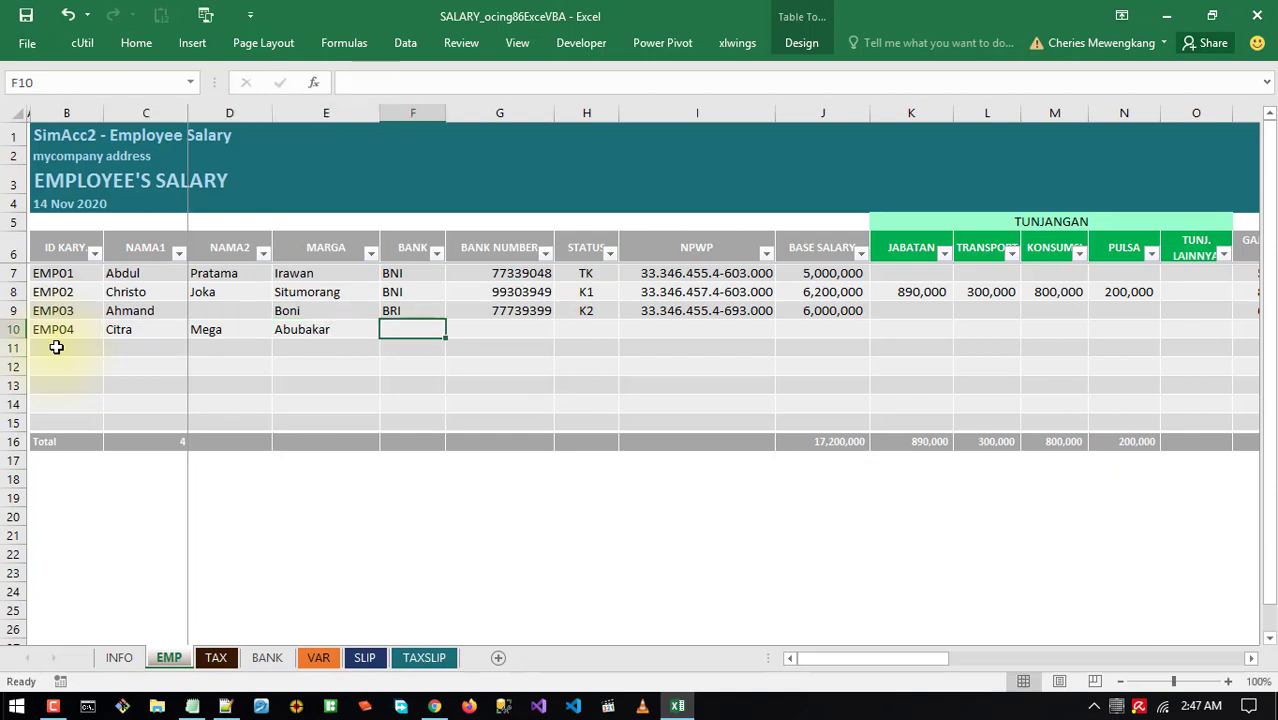
text(BNI)
key(Return)
key(Up)
key(Right)
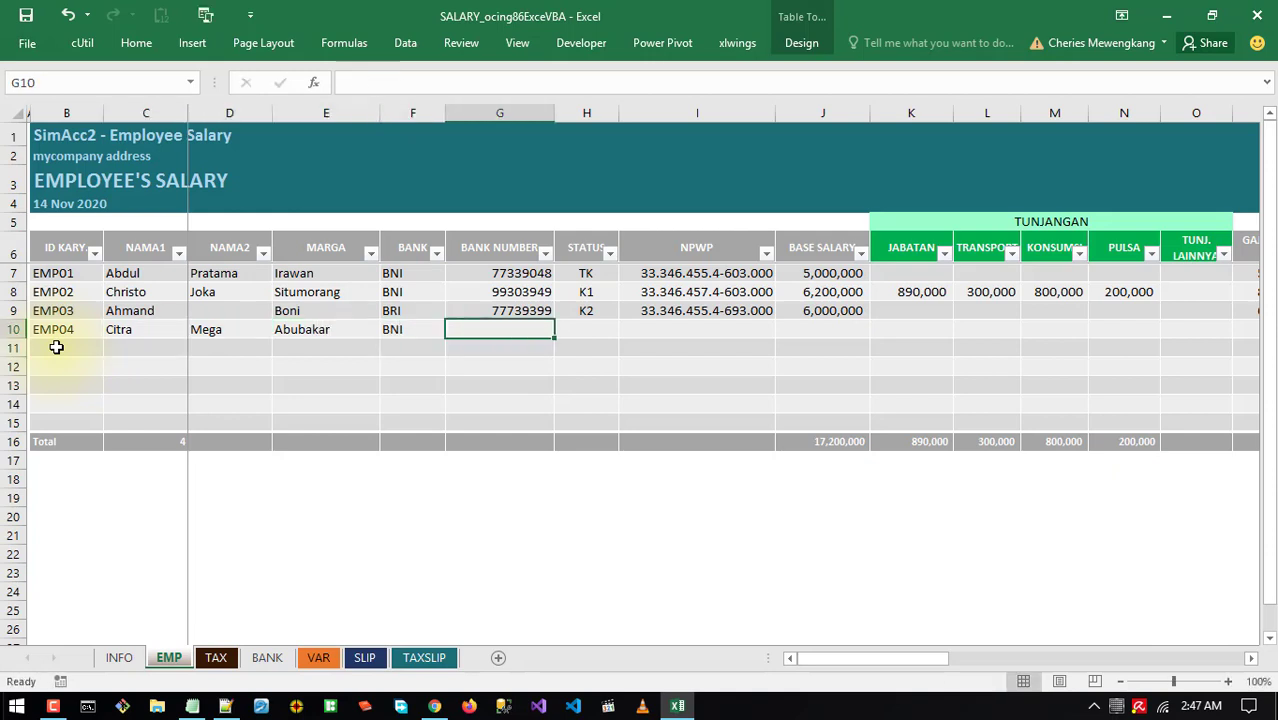
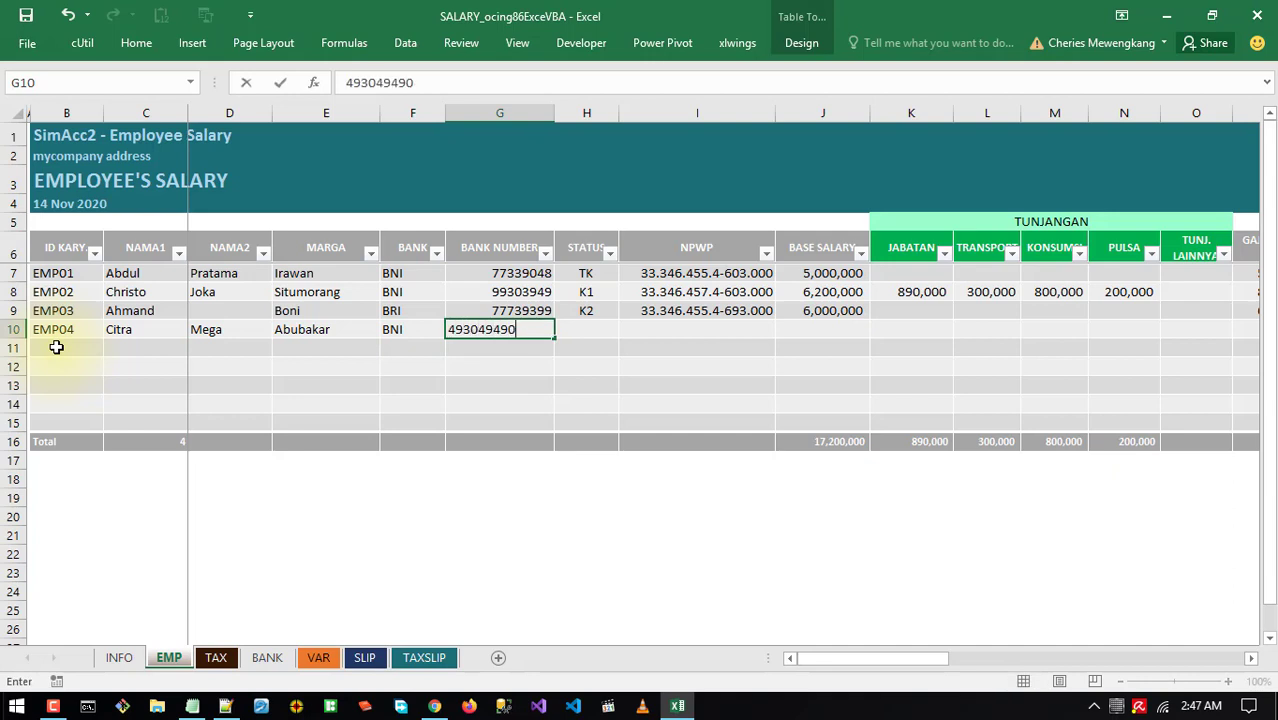
key(Return)
Enter K3 as EMP04's status, comparing with the existing TK and K1 statuses.
key(Up)
key(Right)
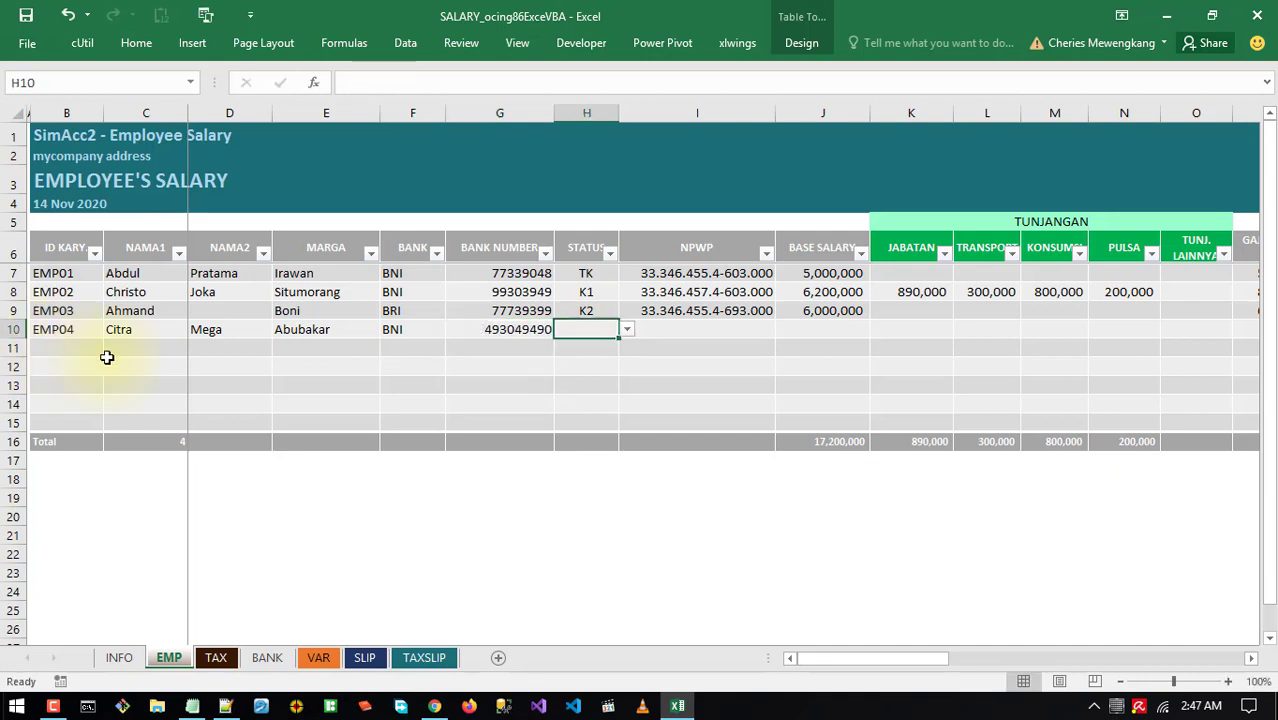
text(K3)
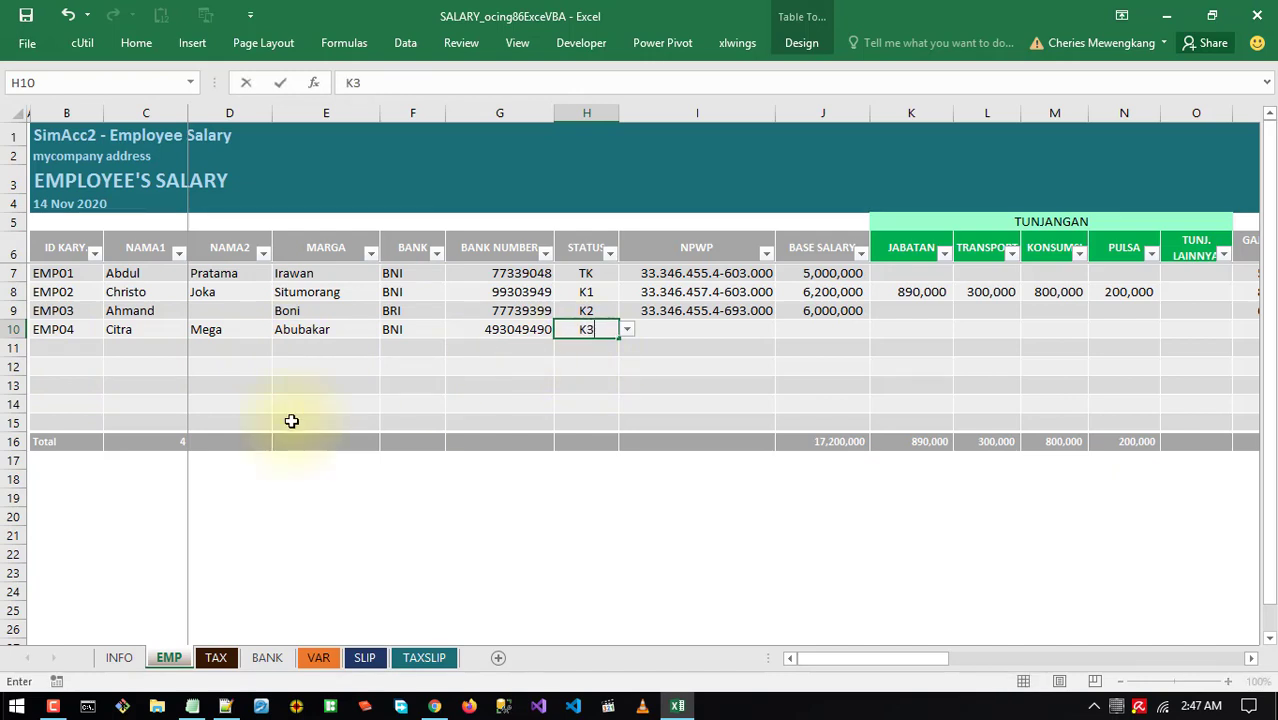
key(Return)
key(Up)
key(Right)
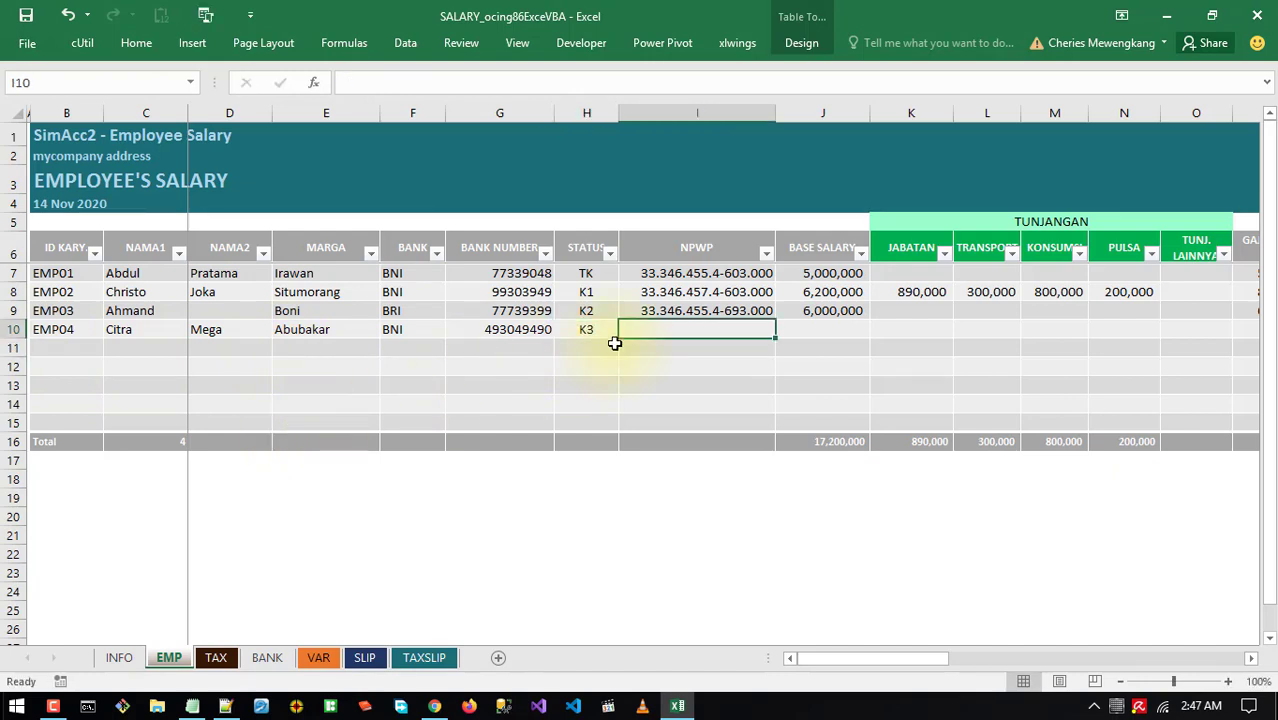
click(567, 280)
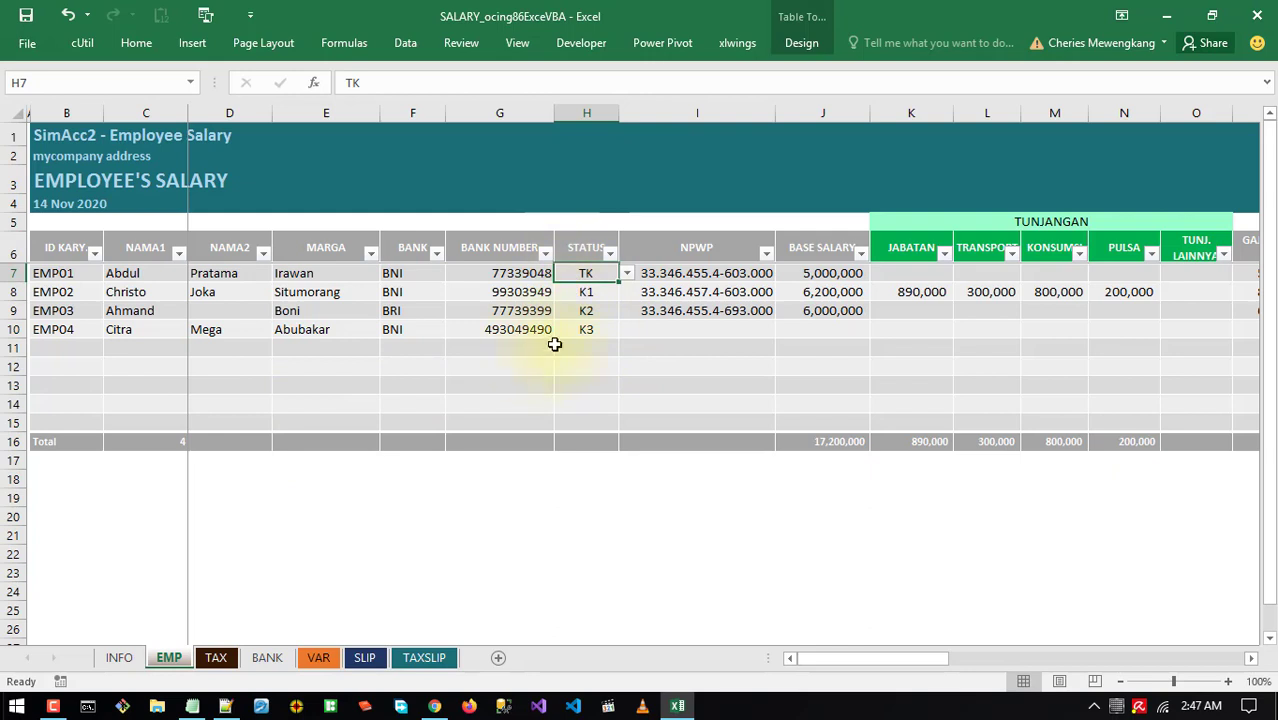
click(586, 293)
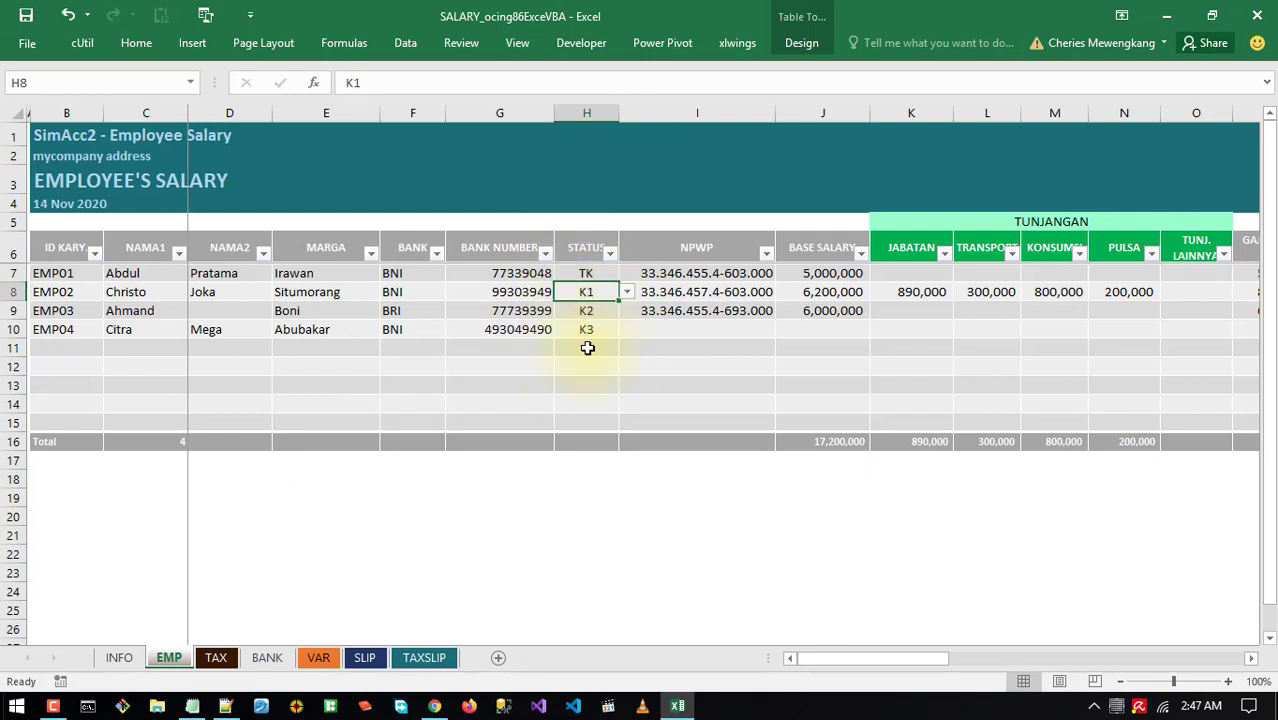
scroll(586, 325, down, 2)
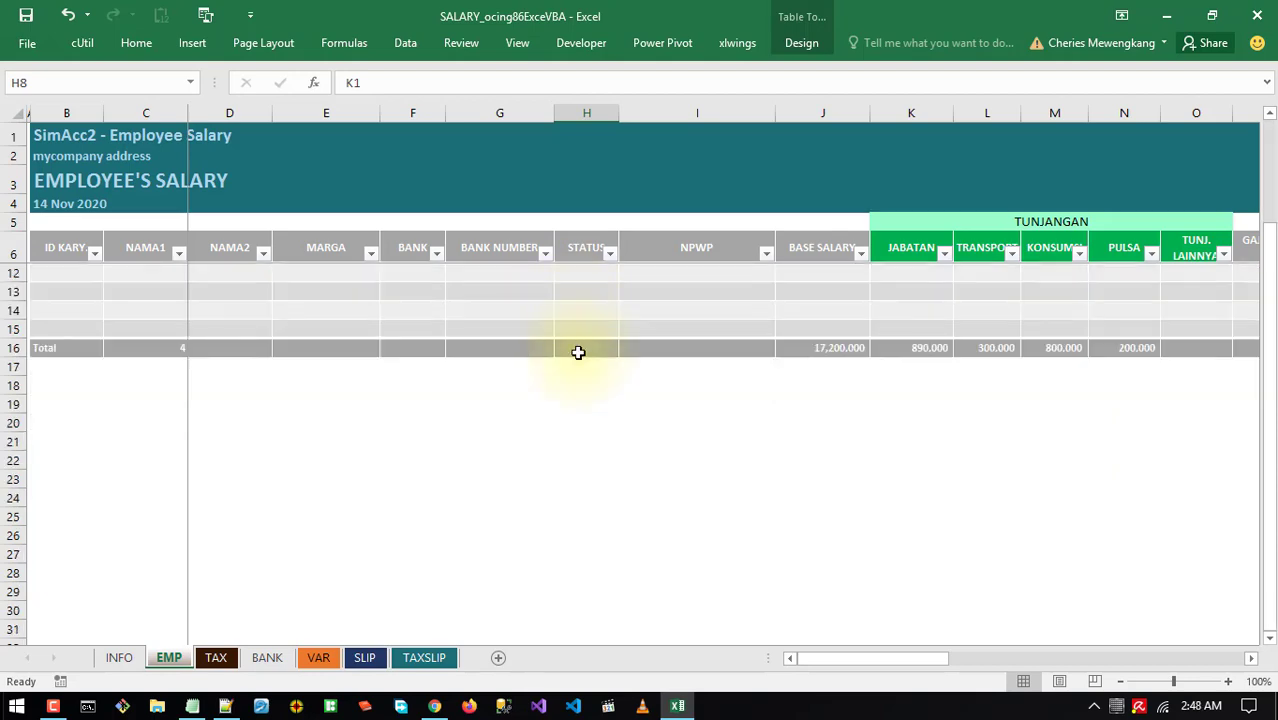
Confirm K3 from the H10 status dropdown for EMP04.
click(586, 256)
key(Down)
key(Down)
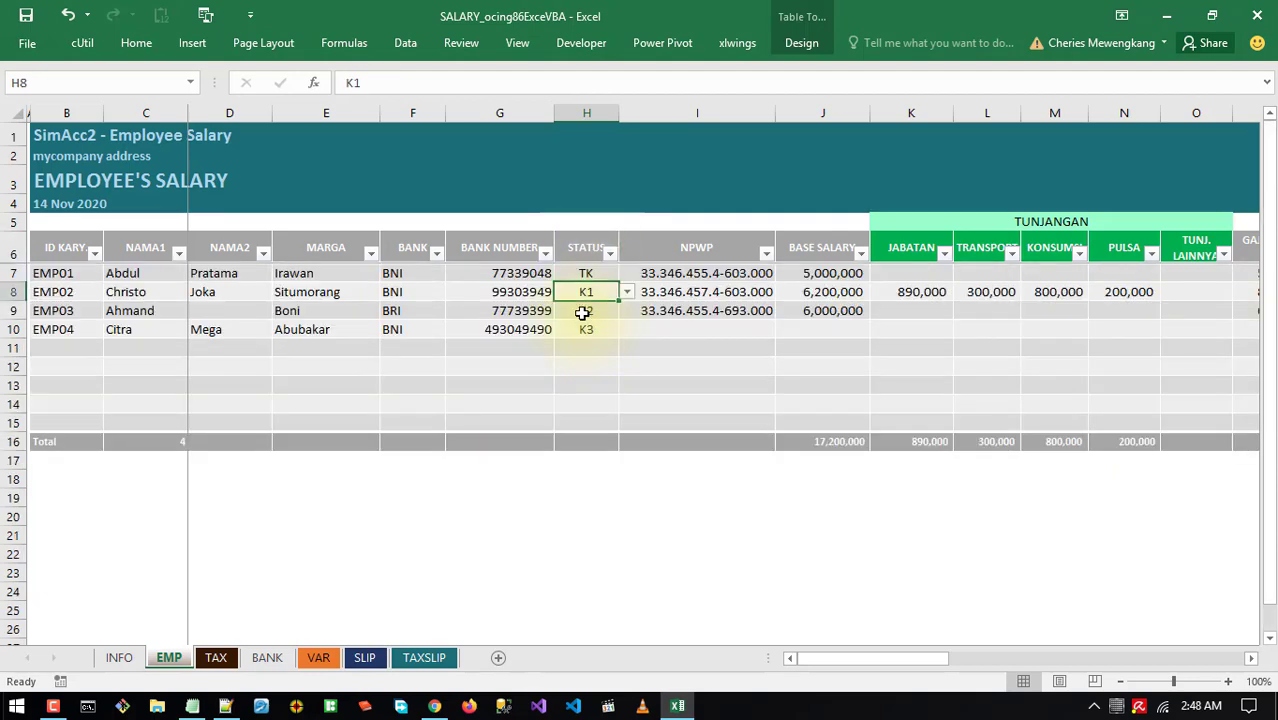
key(Down)
click(584, 330)
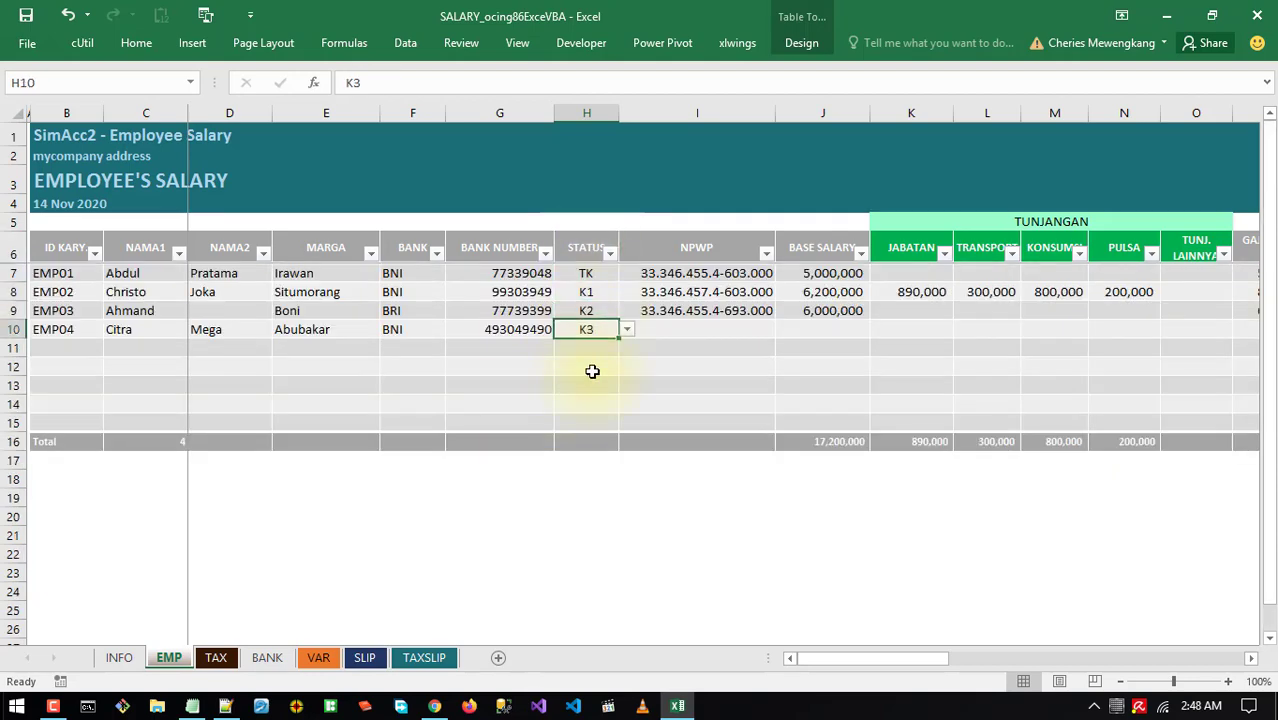
click(624, 331)
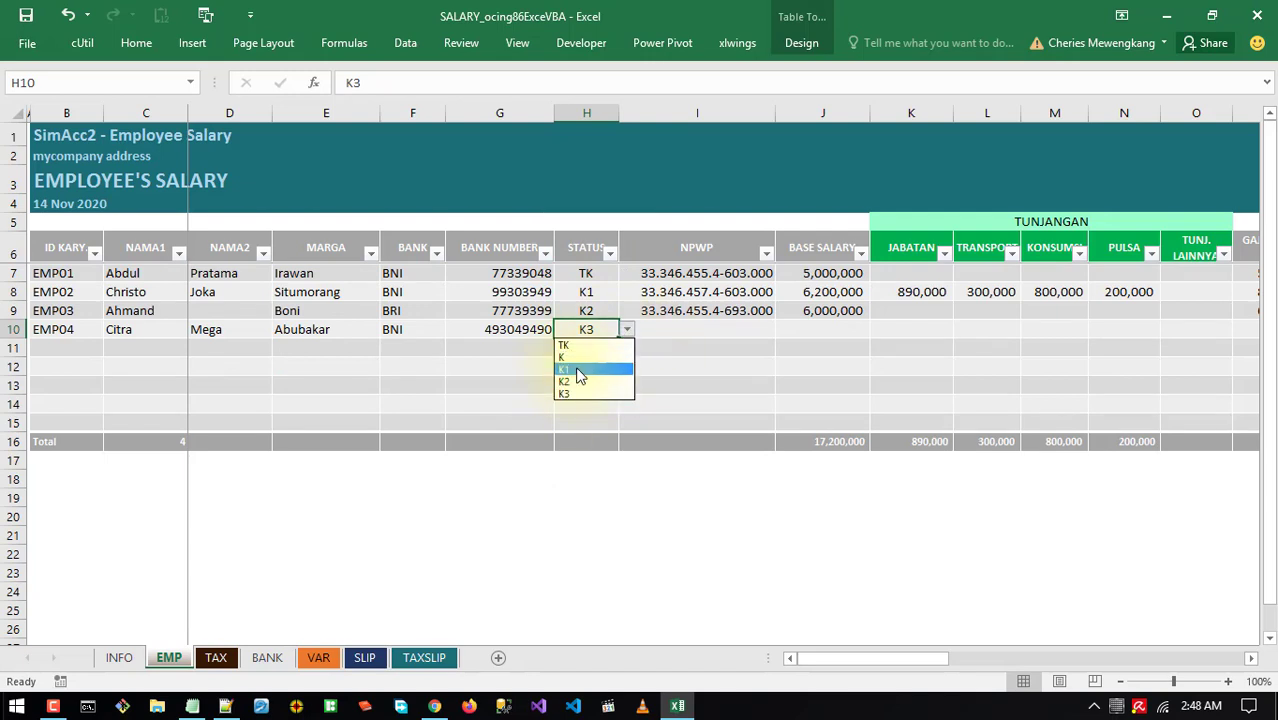
click(670, 347)
key(Tab)
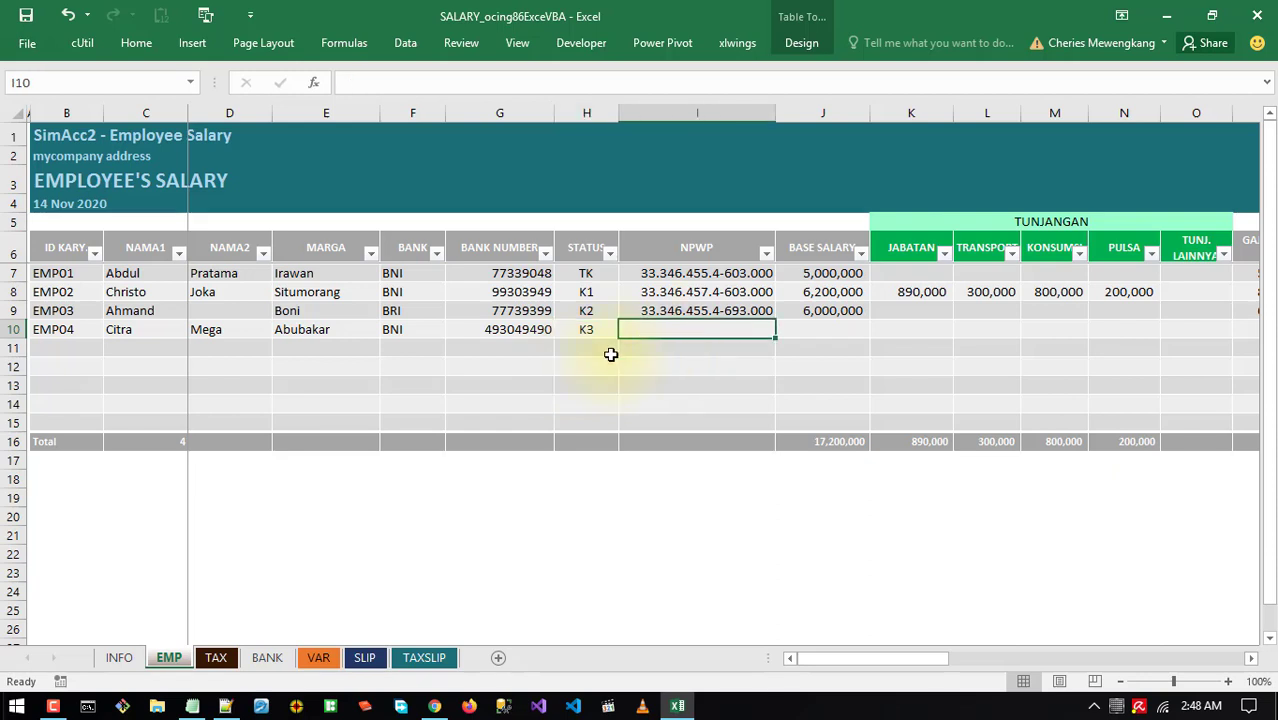
Leave EMP04's NPWP cell I10 blank and select base salary cell J10.
click(586, 330)
click(645, 340)
click(704, 350)
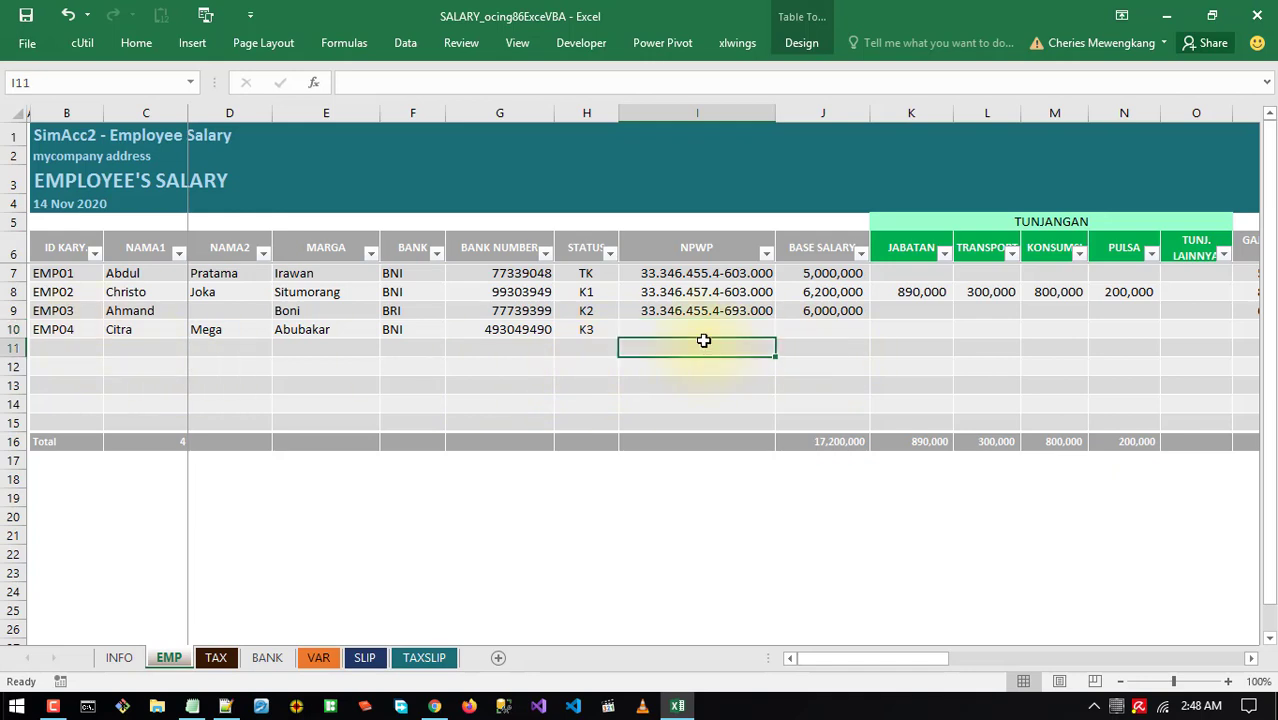
click(700, 329)
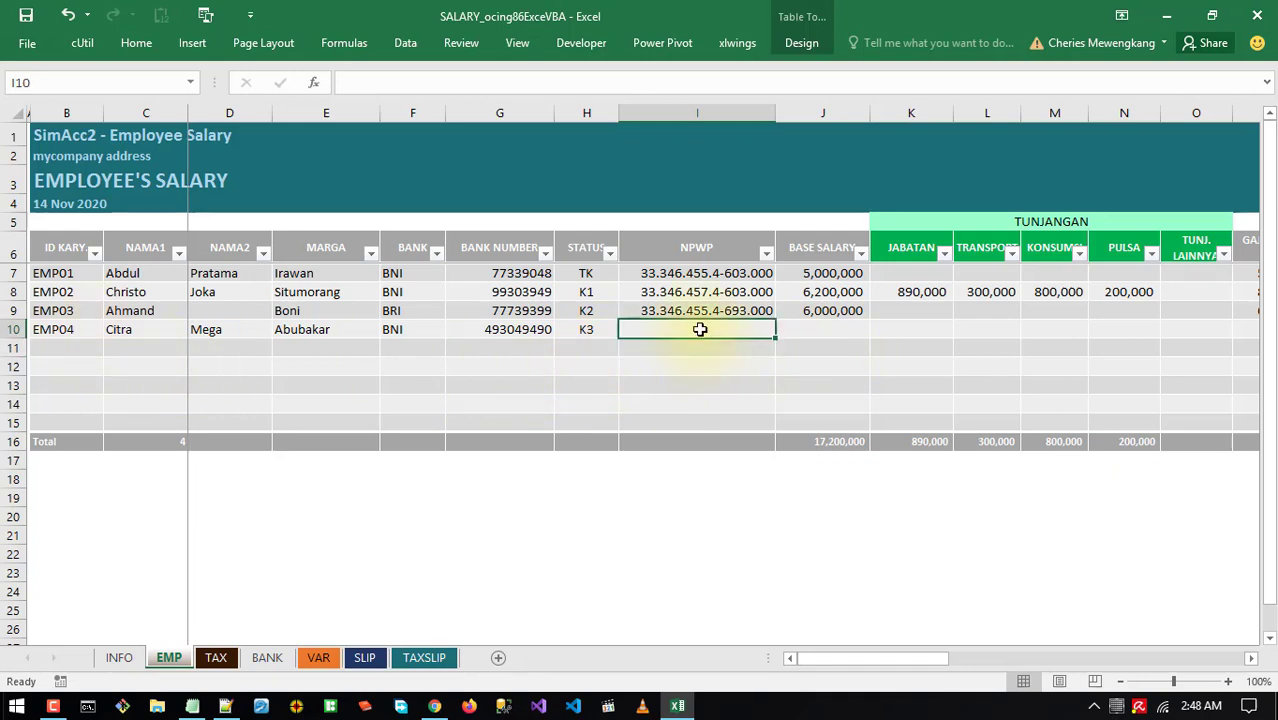
click(826, 333)
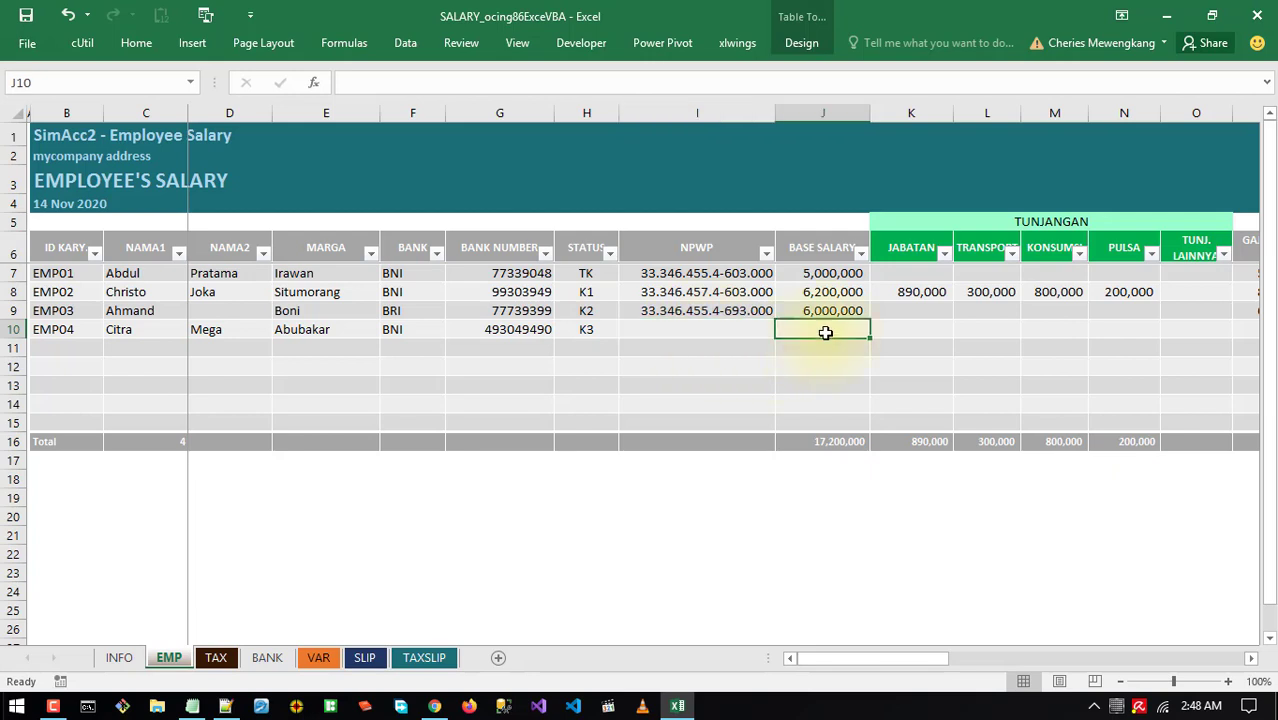
click(676, 332)
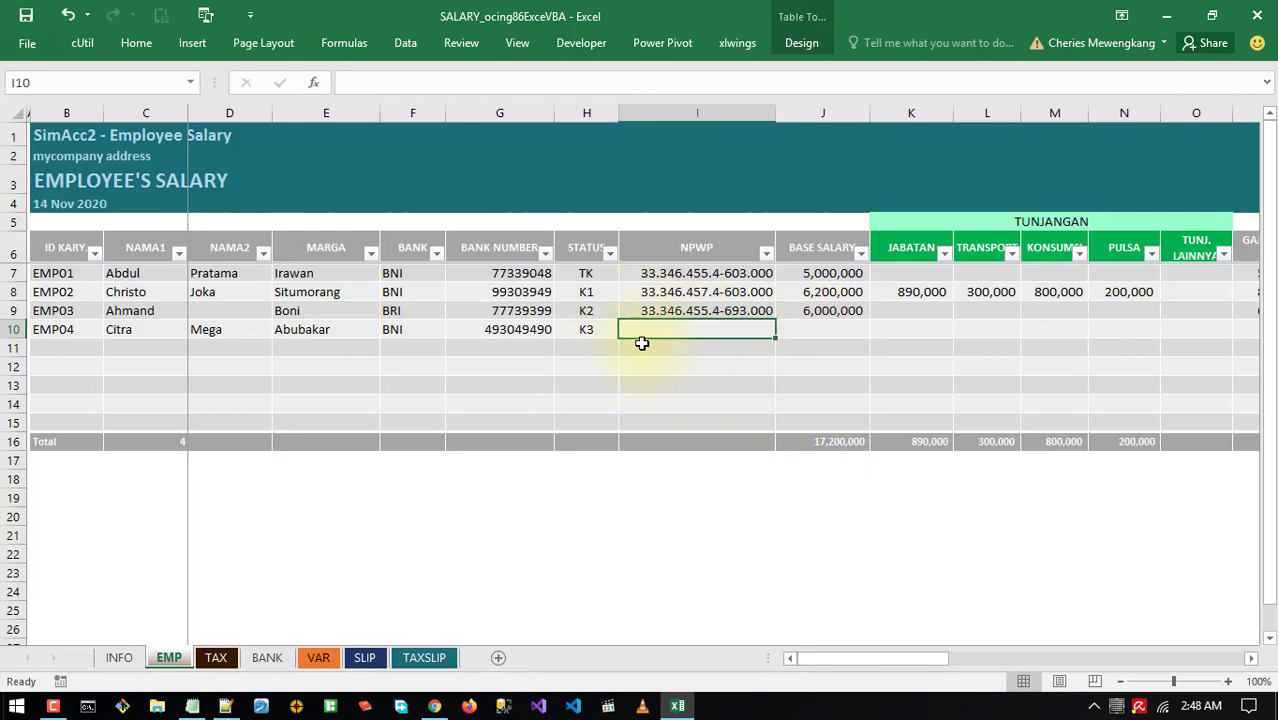
click(796, 338)
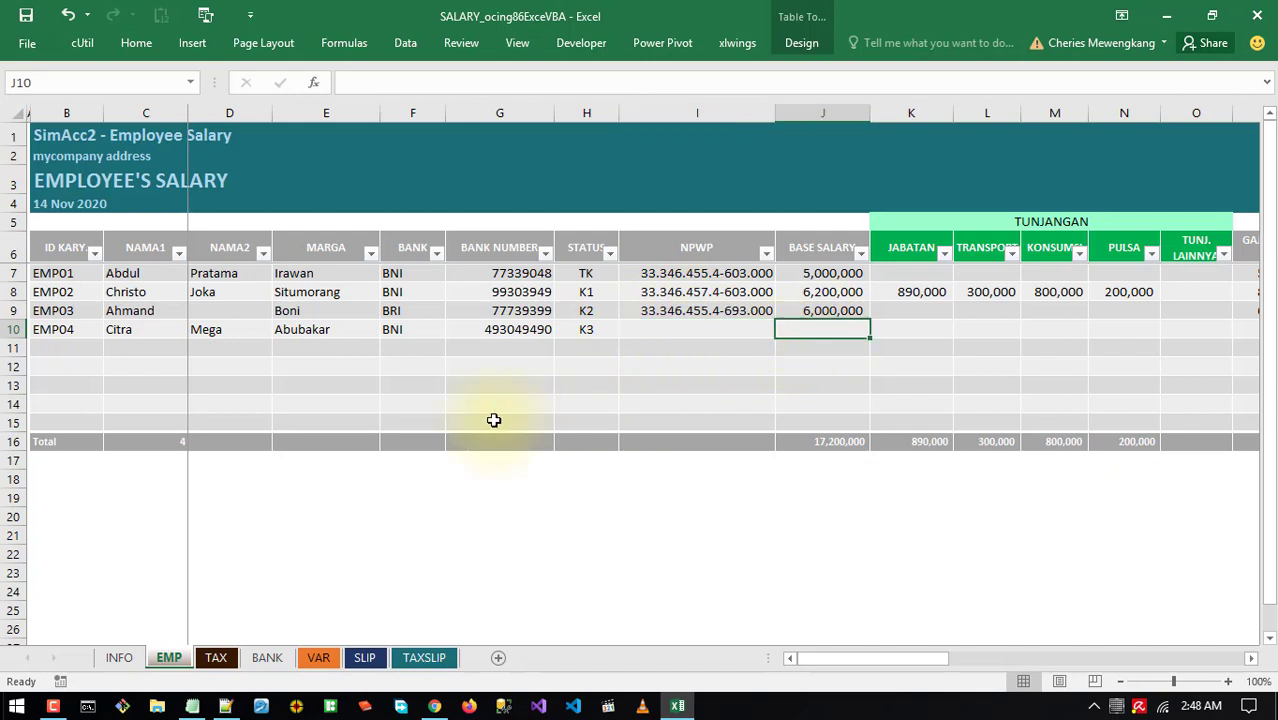
Enter EMP04's 5,700,000 base salary, 100,000 JABATAN and 250,000 transport allowances.
text(5,7)
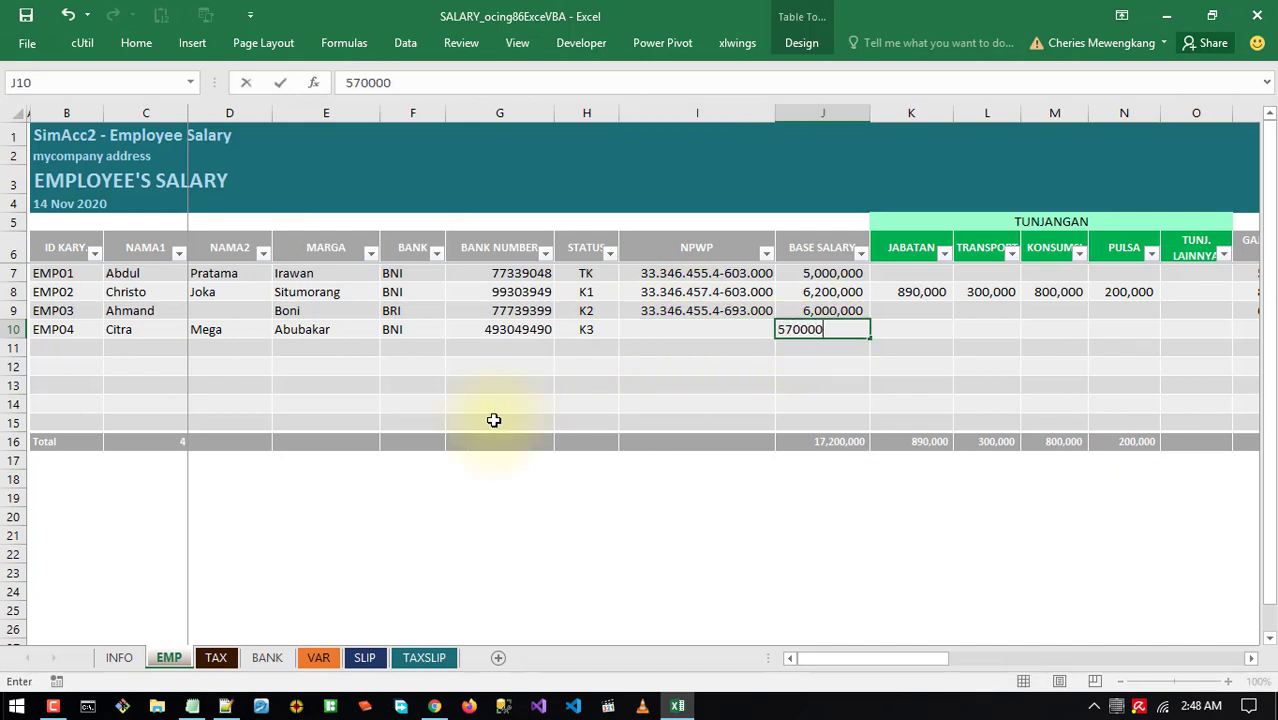
text(0)
key(Return)
key(Up)
key(Right)
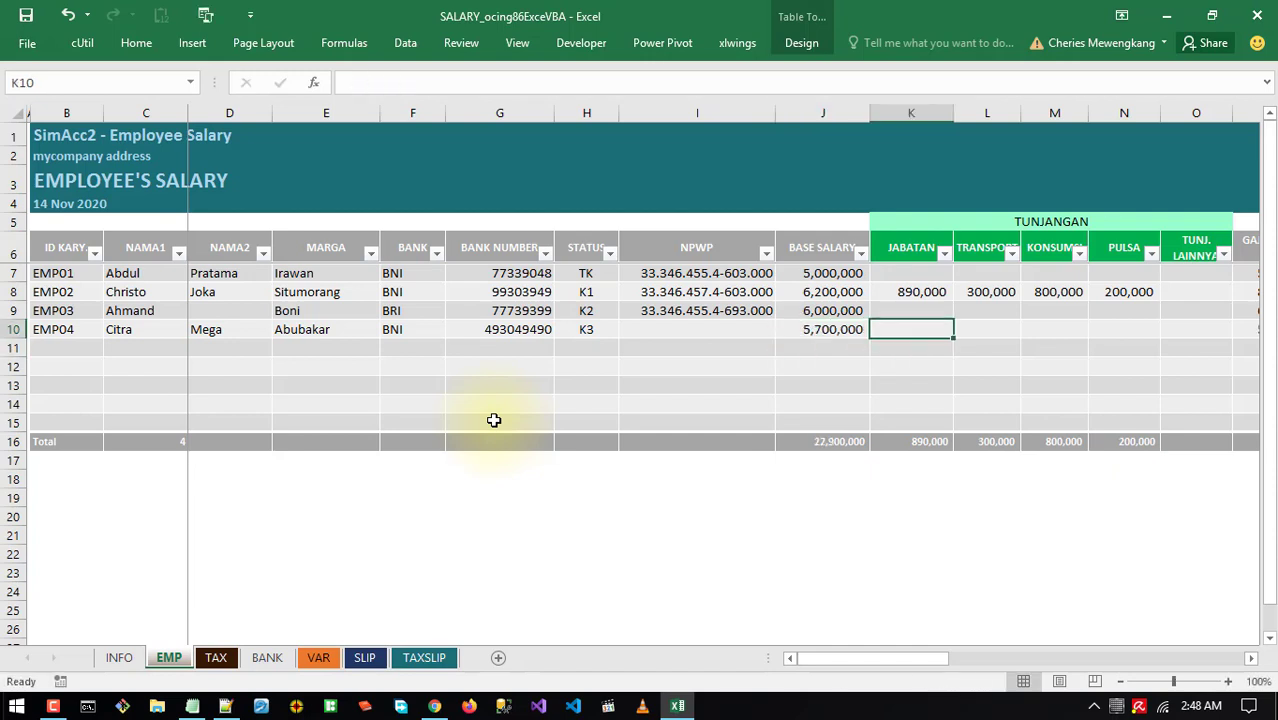
text(10)
text(0,0)
key(Return)
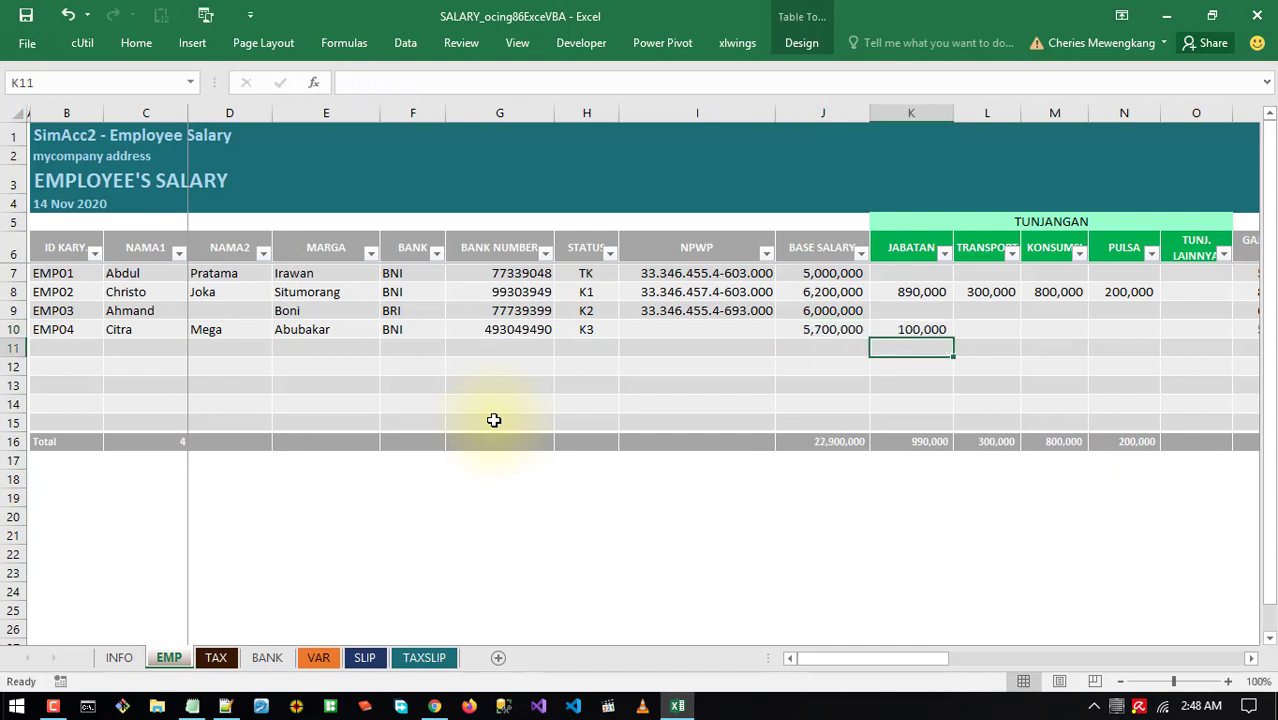
key(Up)
key(Right)
text(2)
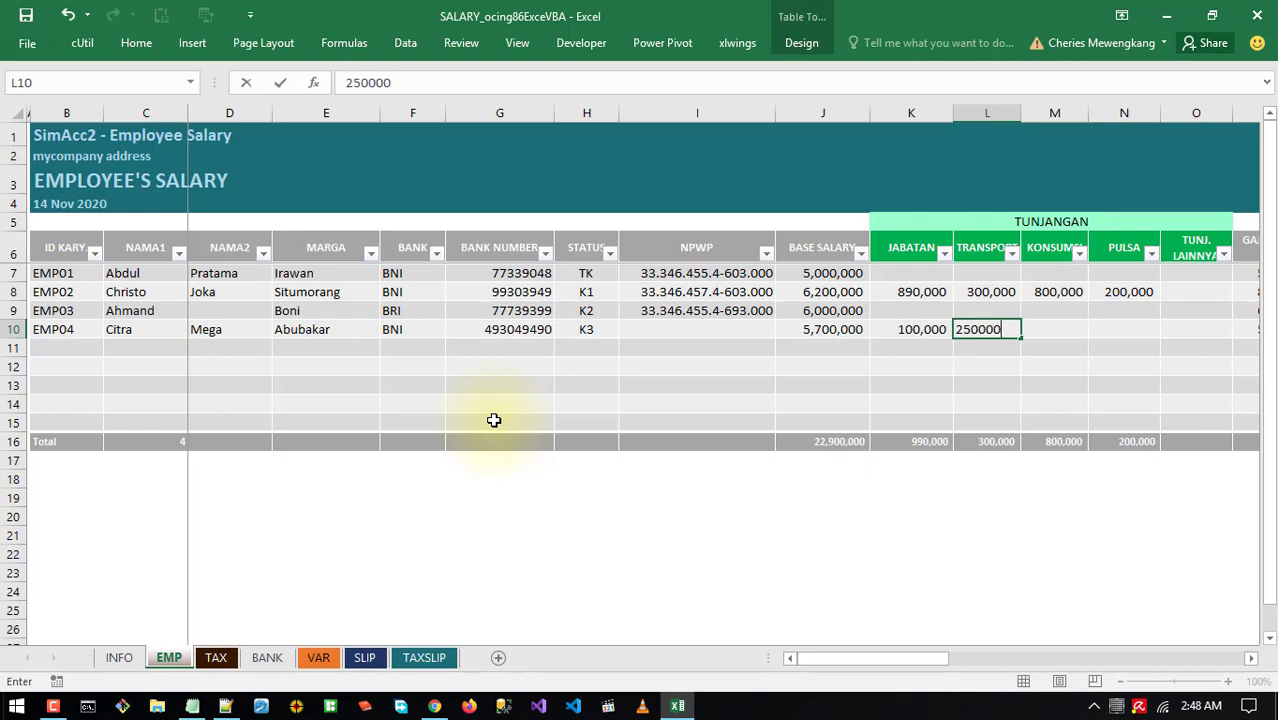
key(Return)
key(Up)
key(Right)
Add EMP04's 500,000 consumption allowance and 100,000 other allowance in O10.
text(50)
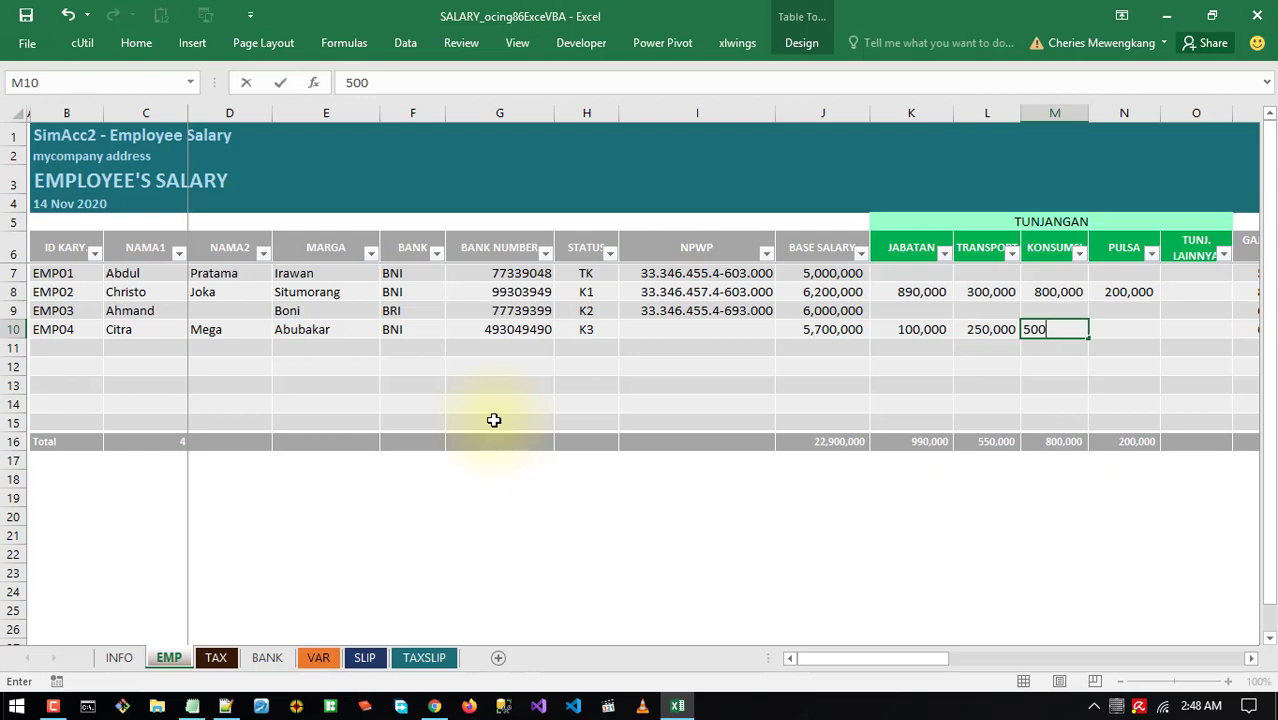
key(Return)
key(Up)
key(Right)
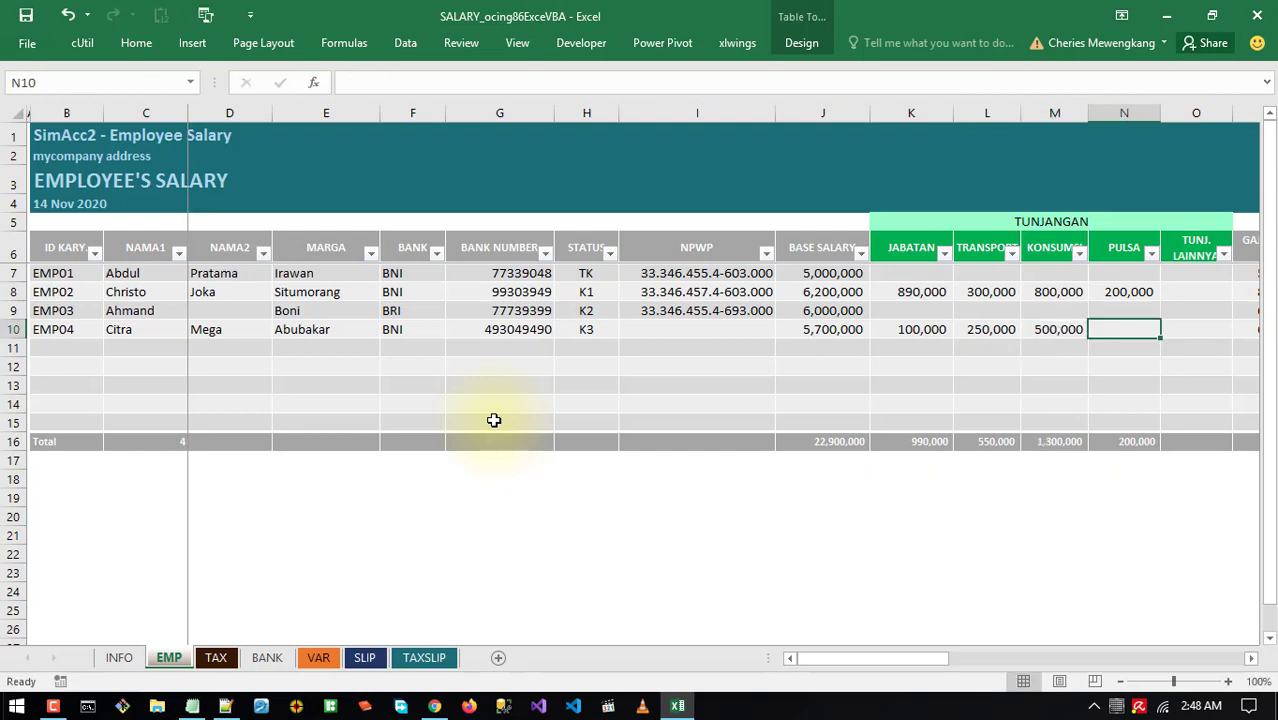
key(Right)
key(Right)
key(Right)
key(Left)
key(Left)
key(Left)
key(Right)
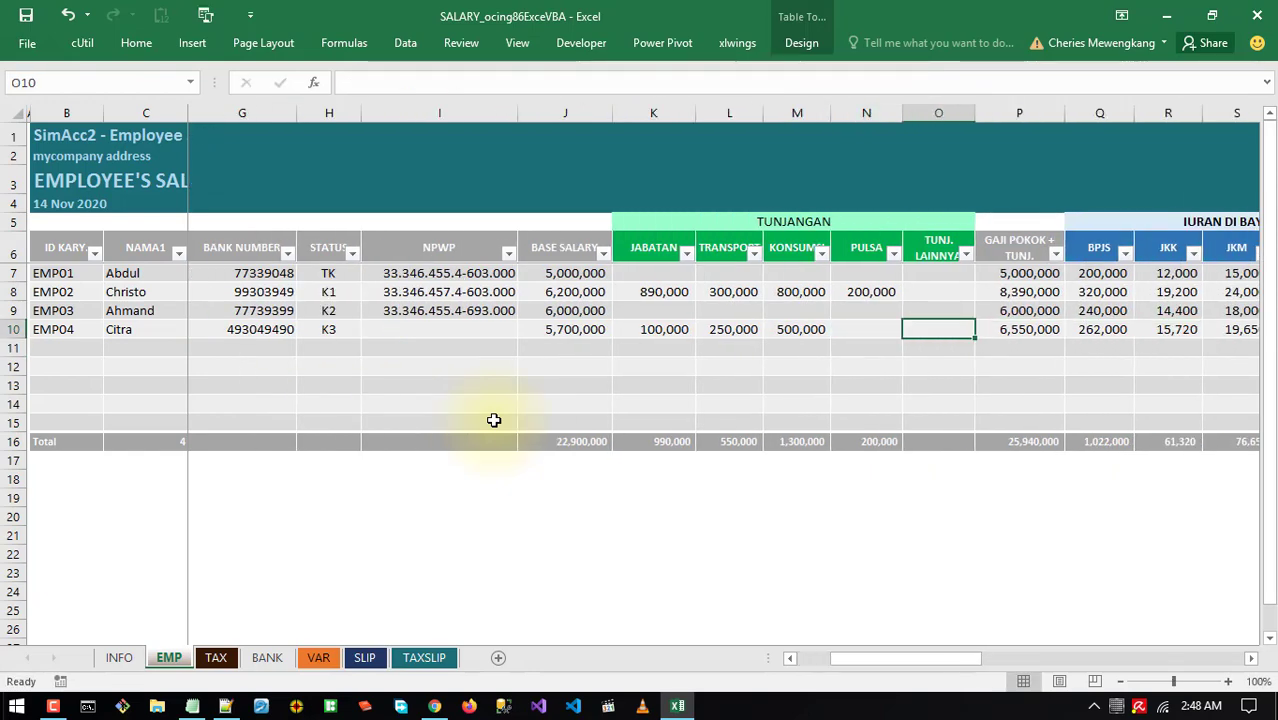
text(10)
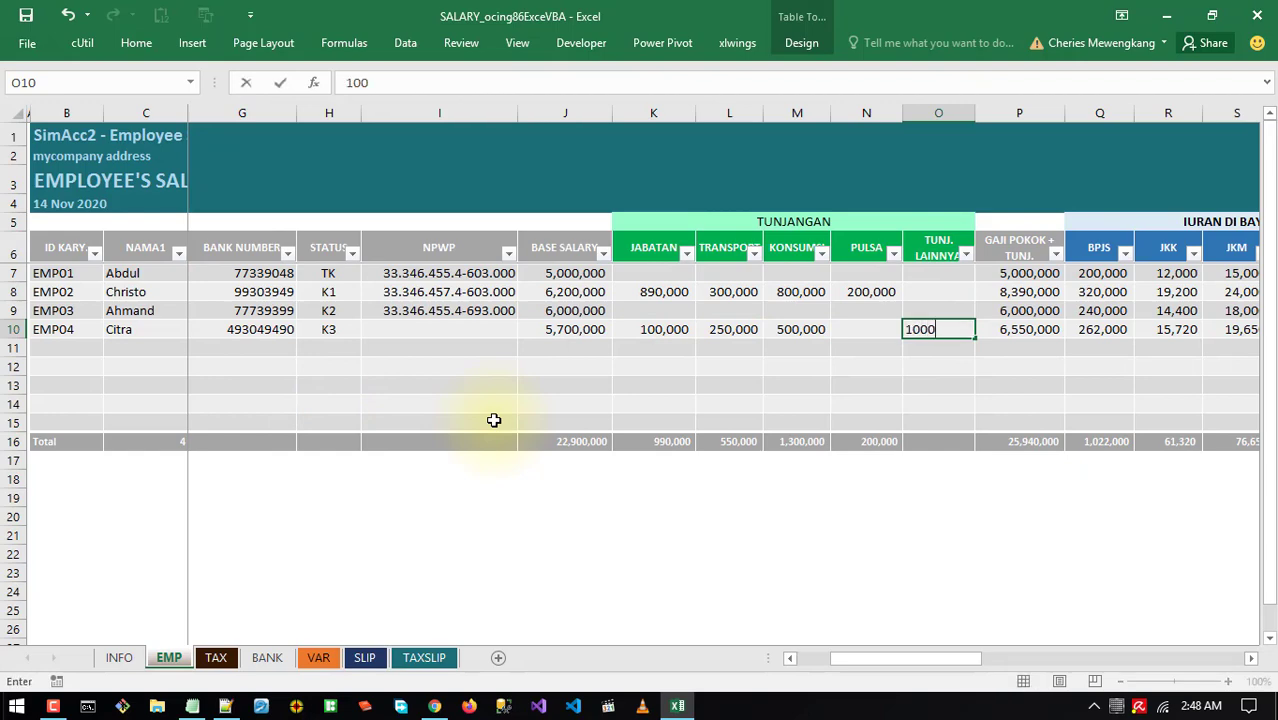
text(0,0)
key(Return)
key(Up)
key(Right)
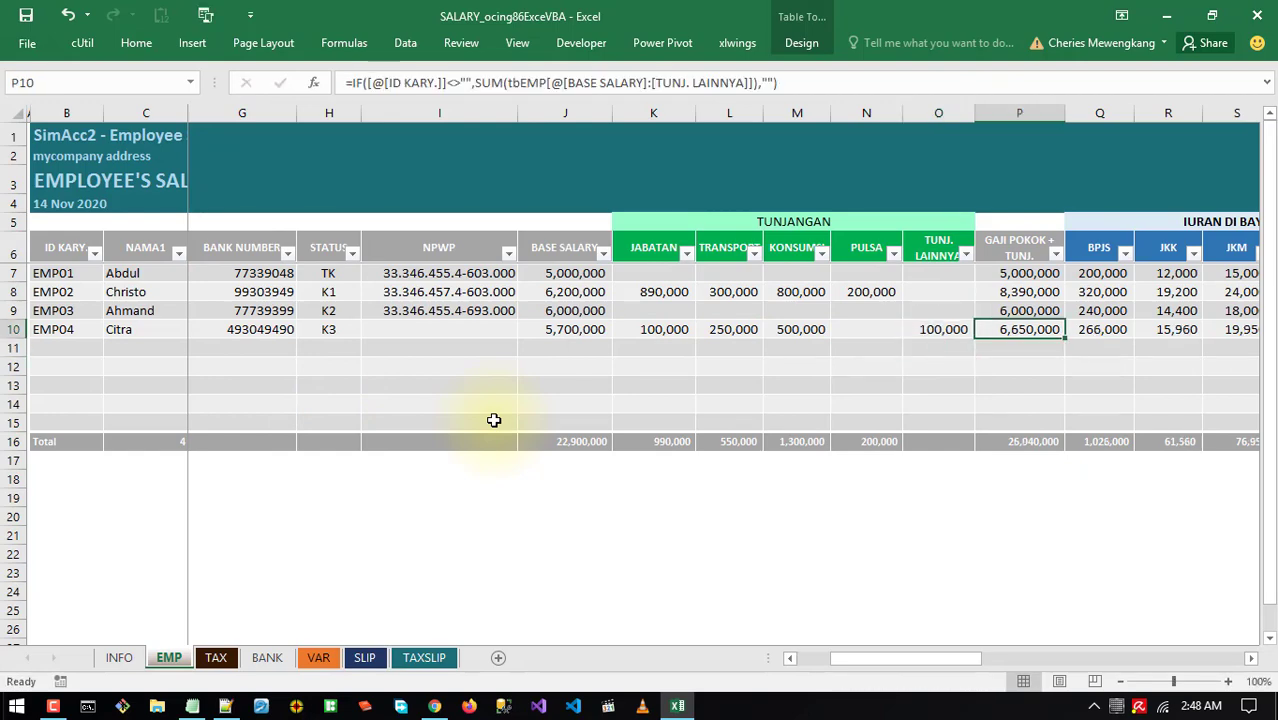
Check the P10 gross pay formula giving 6,650,000 and the company contribution cells.
key(F2)
key(Escape)
key(F2)
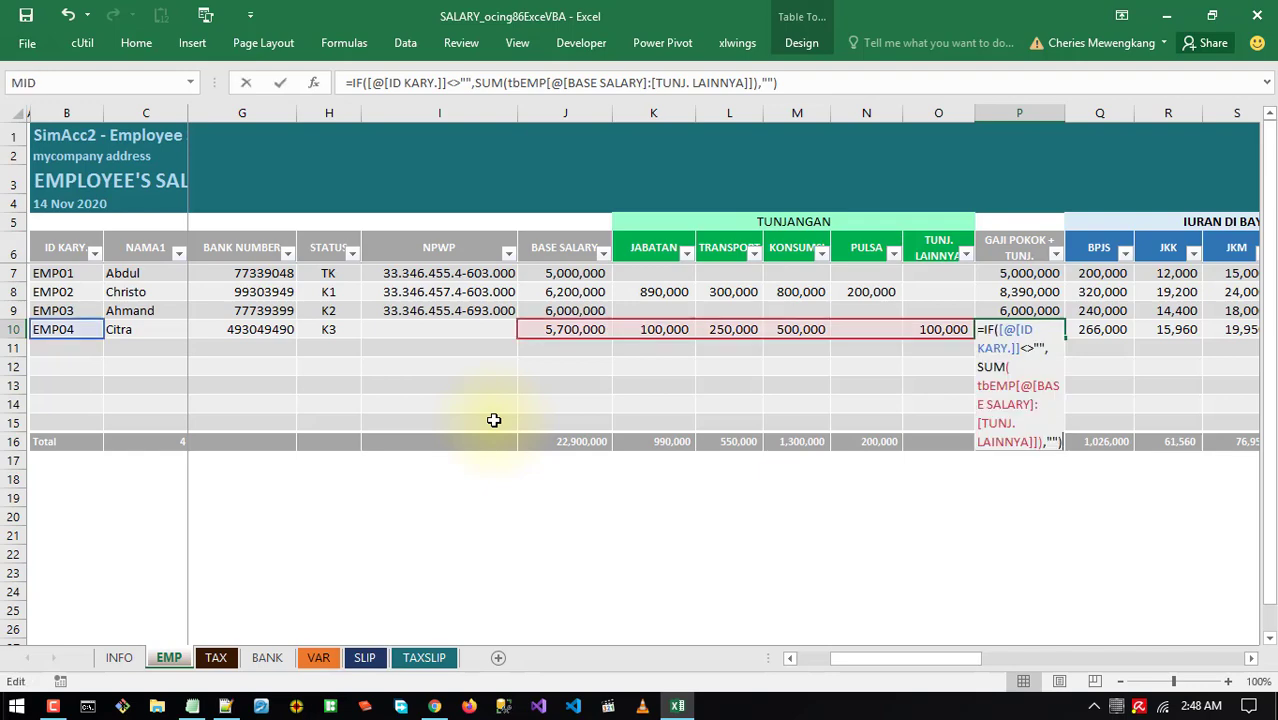
key(Escape)
key(Right)
key(Right)
key(Right)
key(Right)
key(Right)
key(Right)
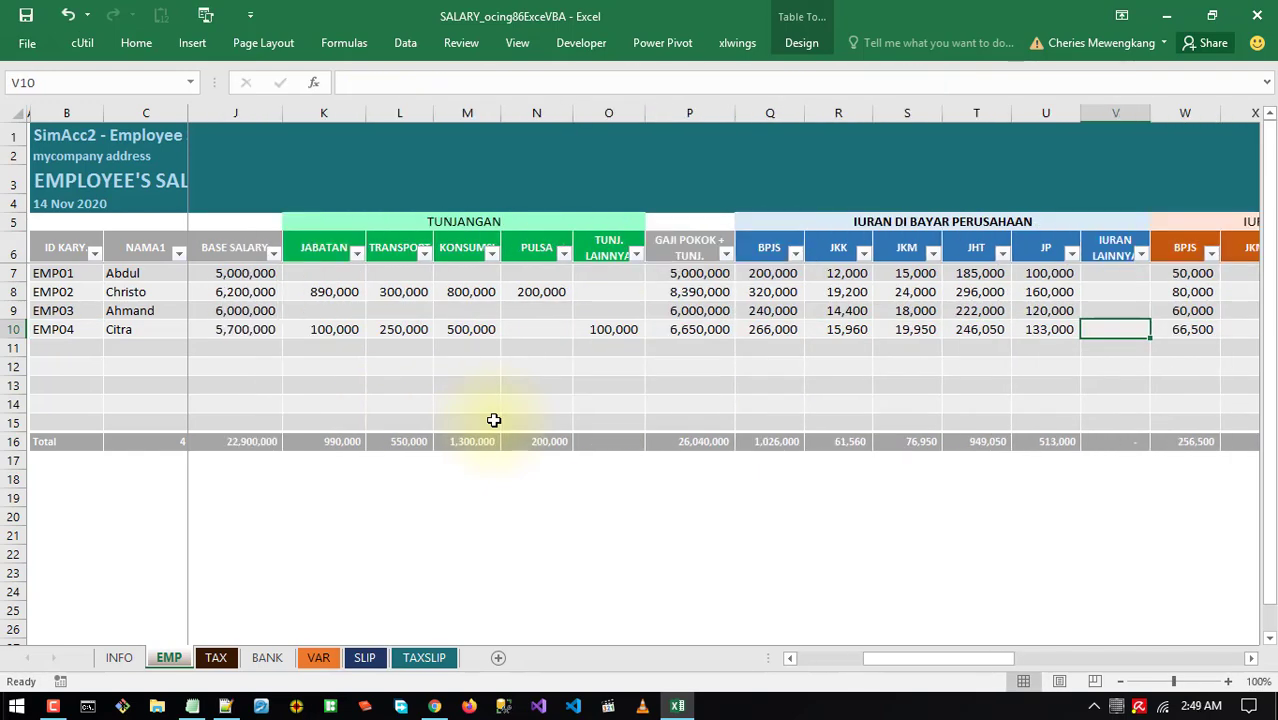
Inspect EMP04's JKK, JKM and JHT company contribution formulas in row 10 without changing them.
key(Left)
key(Left)
key(Left)
key(Left)
key(Left)
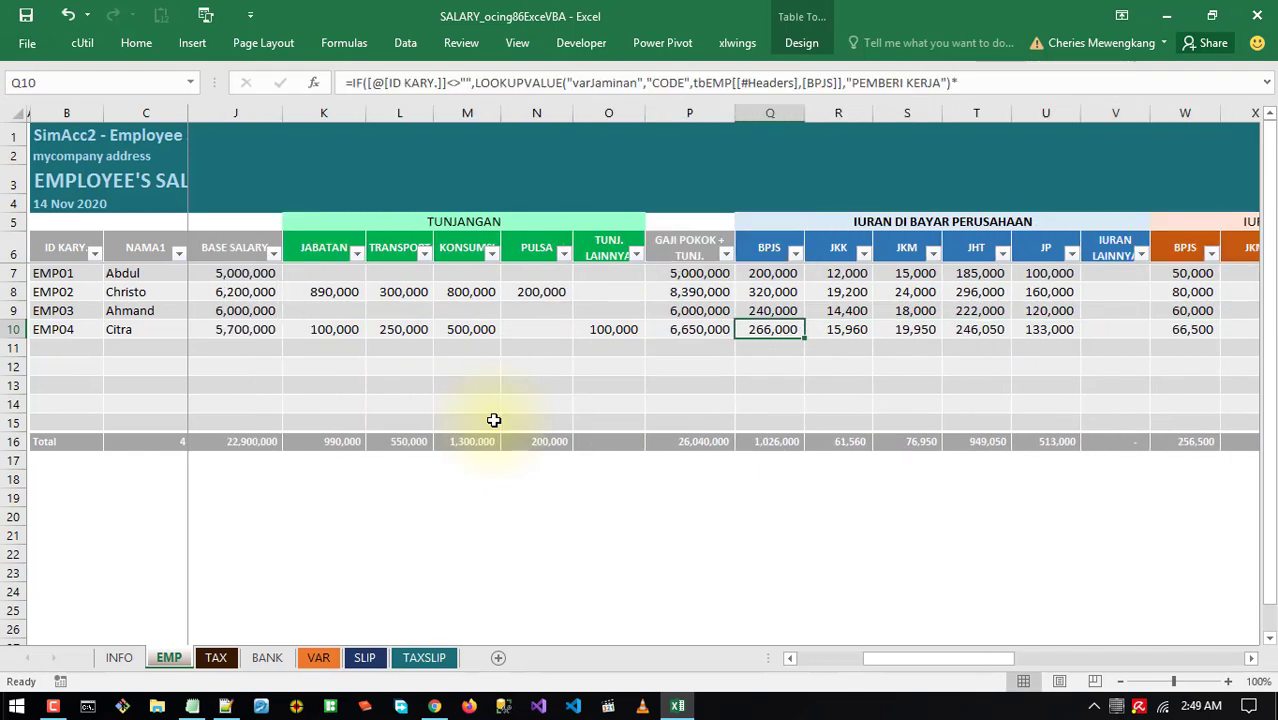
key(F2)
key(Escape)
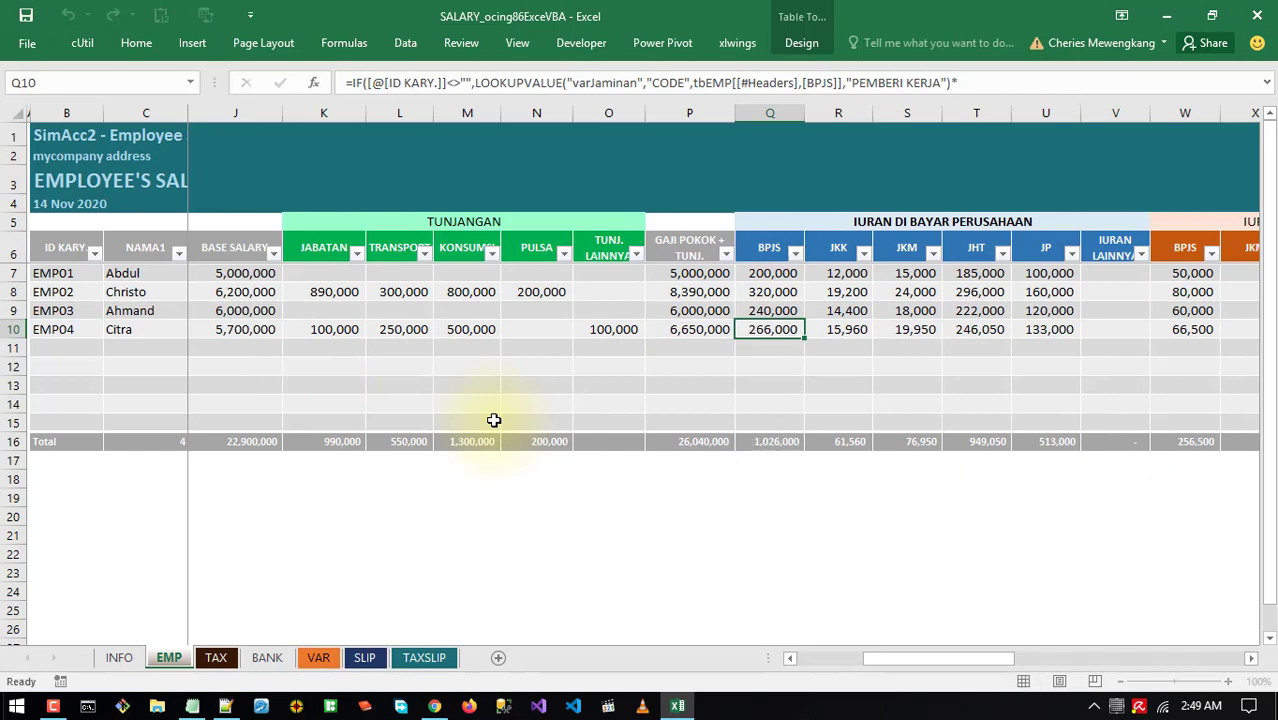
key(Right)
key(F2)
key(Escape)
key(Right)
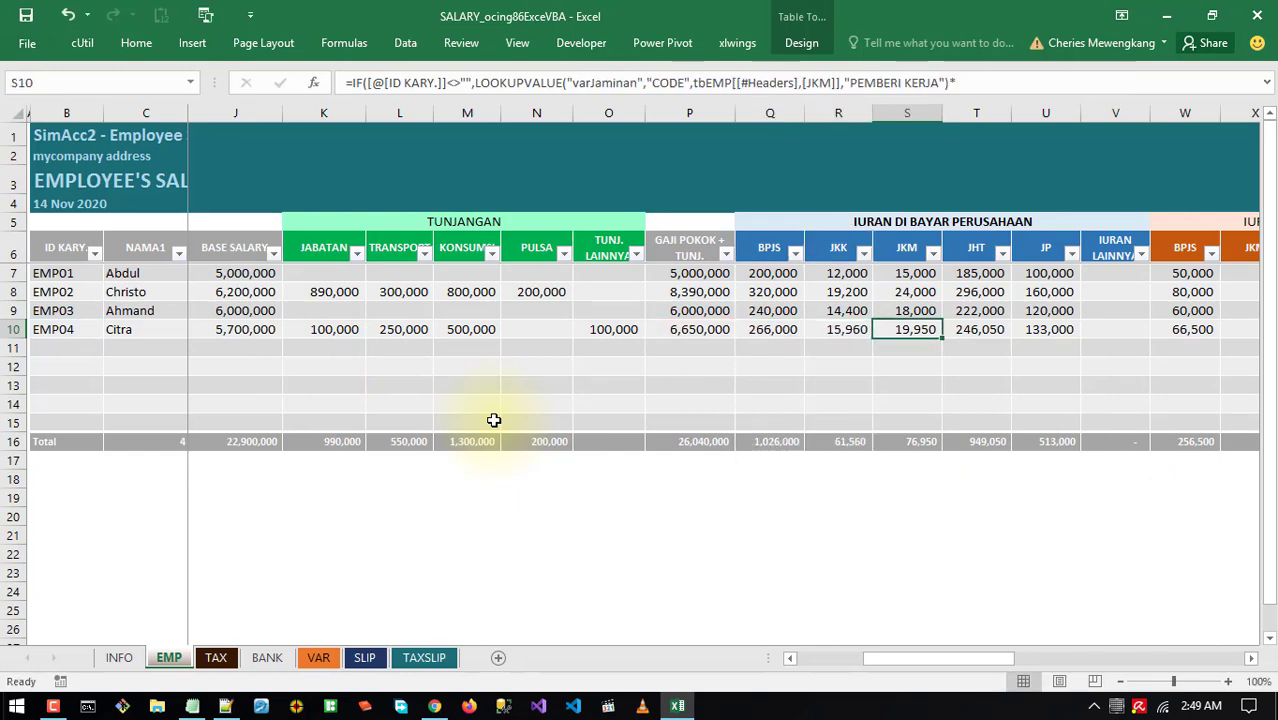
key(F2)
key(Escape)
key(Right)
key(F2)
key(Escape)
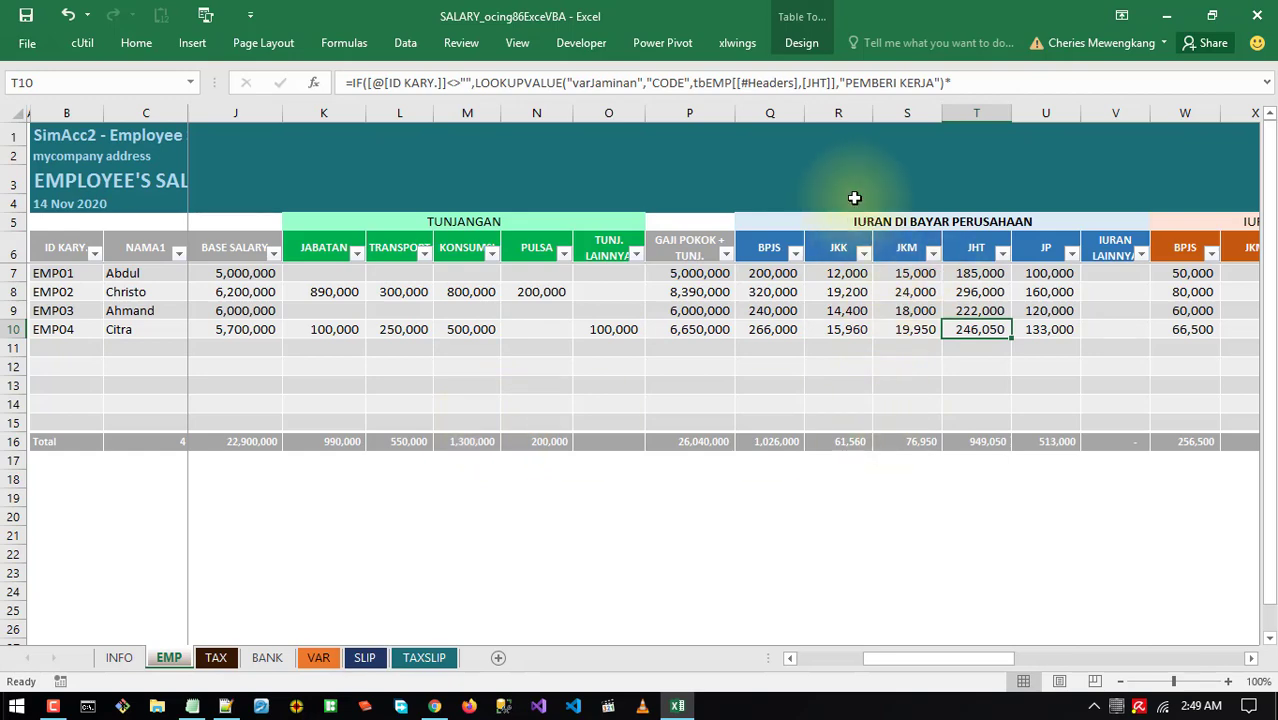
Compare the company and employee contribution headers and EMP04's employee BPJS formula, then go to VAR.
click(852, 228)
click(848, 330)
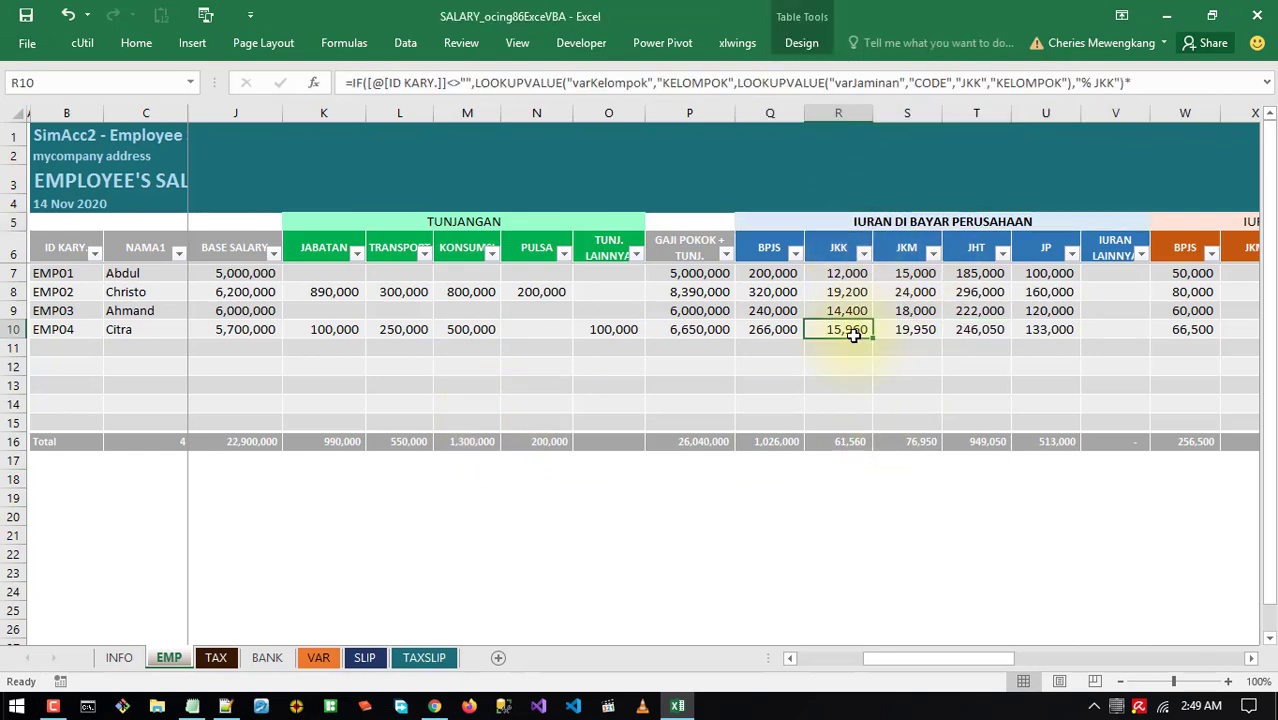
click(893, 331)
key(Right)
key(Right)
key(Right)
key(Right)
key(Right)
key(Right)
click(766, 222)
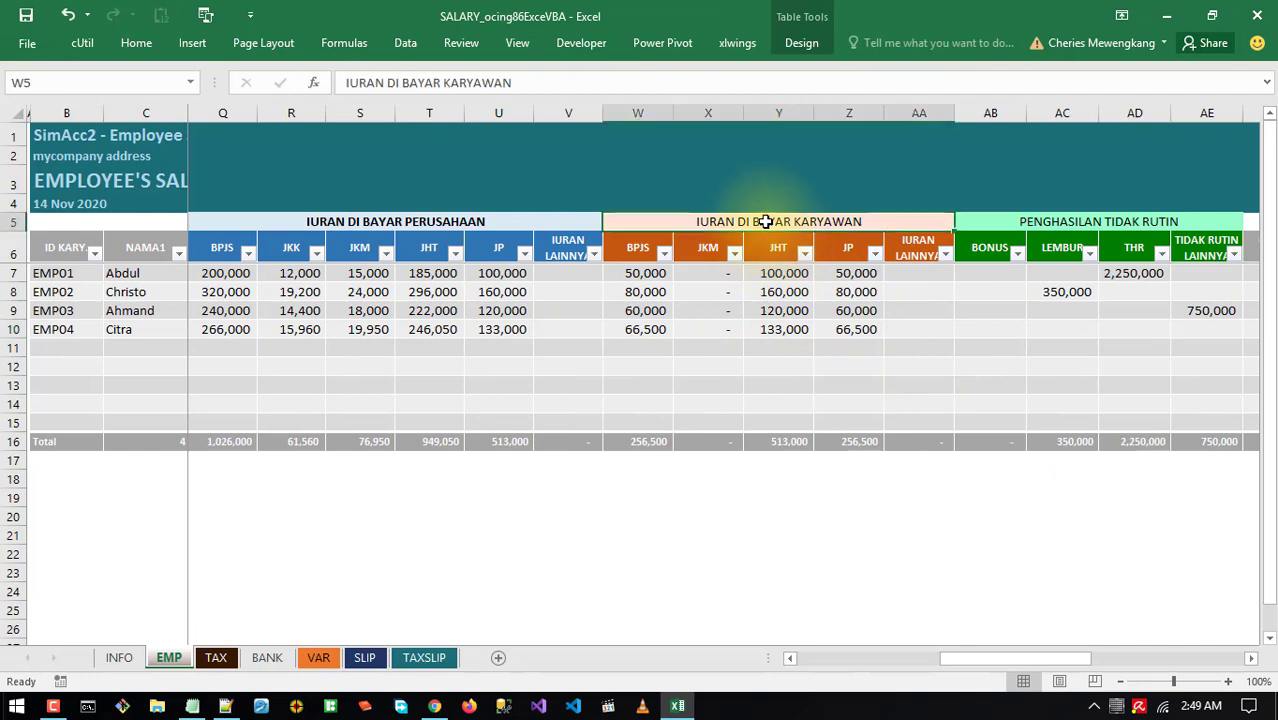
click(292, 222)
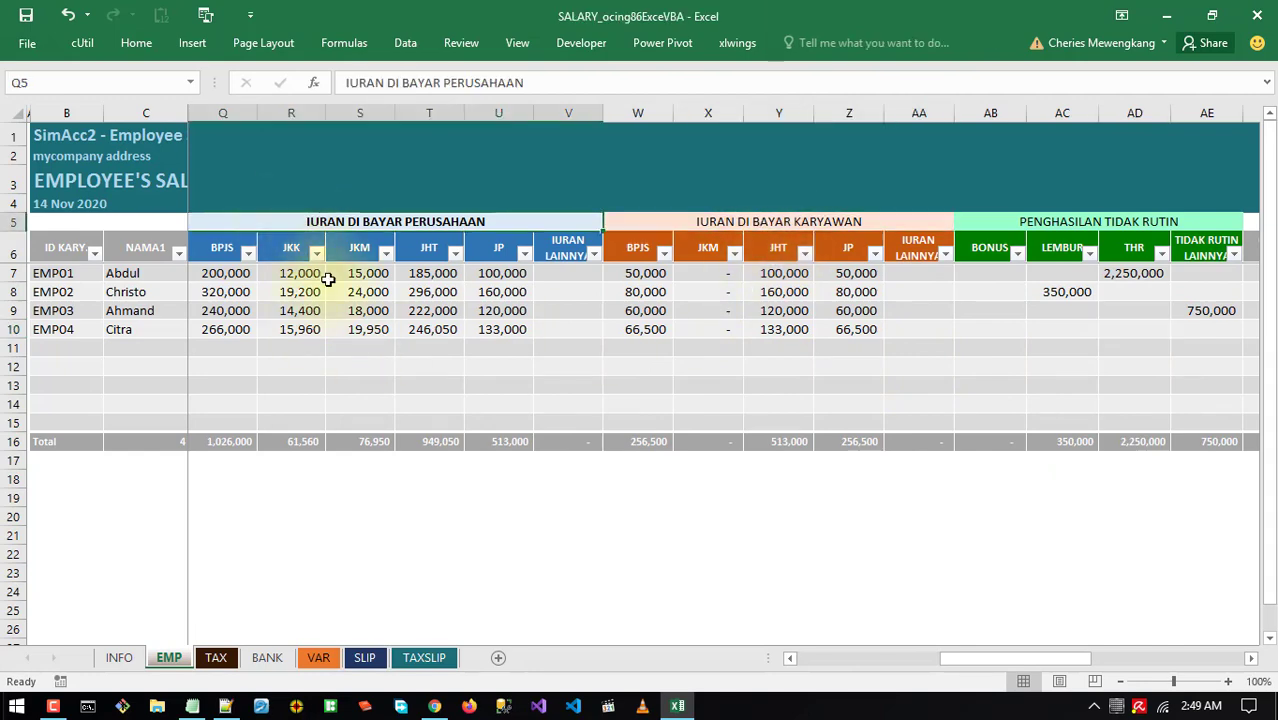
click(702, 222)
click(658, 332)
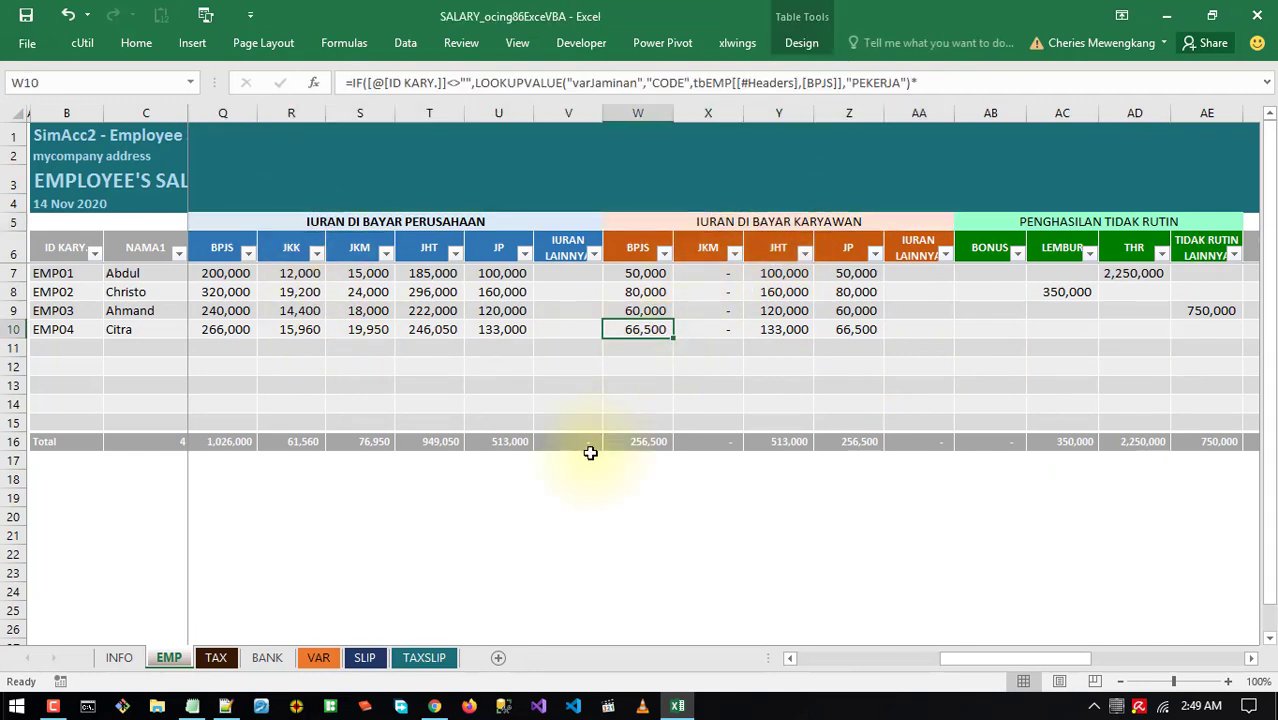
click(318, 657)
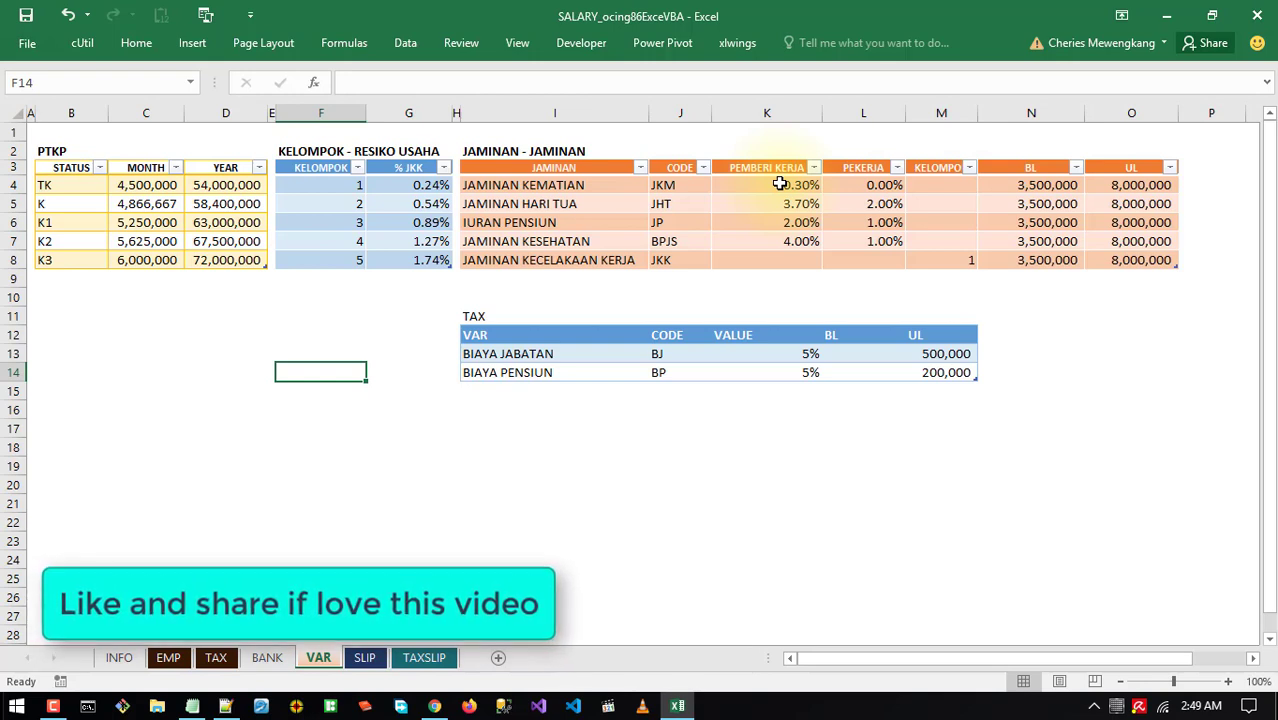
Check the JAMINAN KESEHATAN, IURAN PENSIUN and JAMINAN HARI TUA employee rates in the VAR table.
click(815, 243)
click(865, 241)
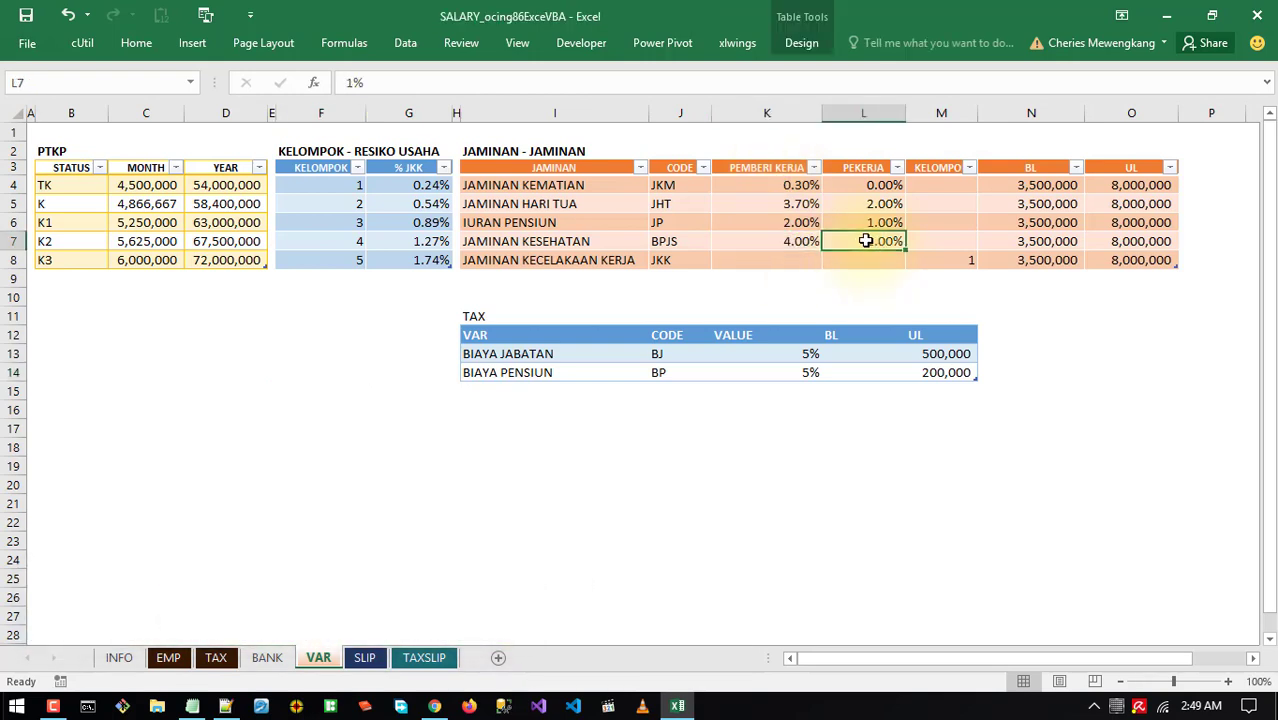
click(770, 222)
click(845, 225)
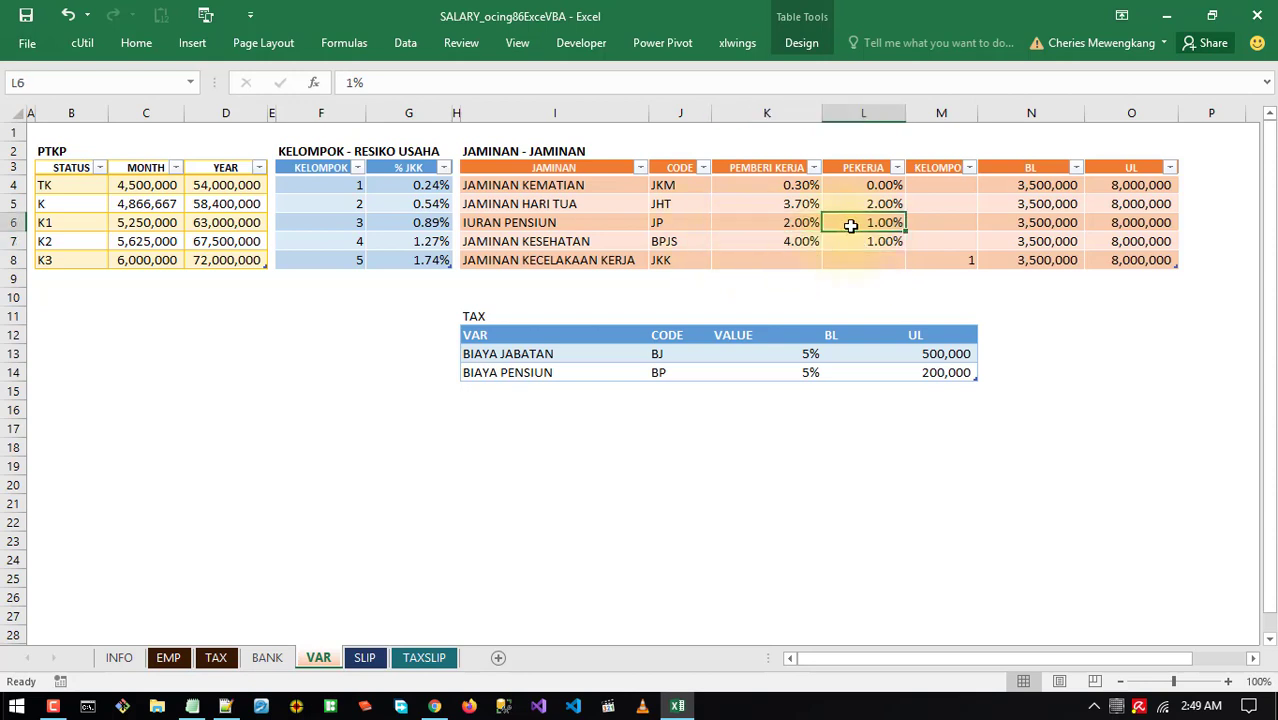
click(768, 206)
click(856, 209)
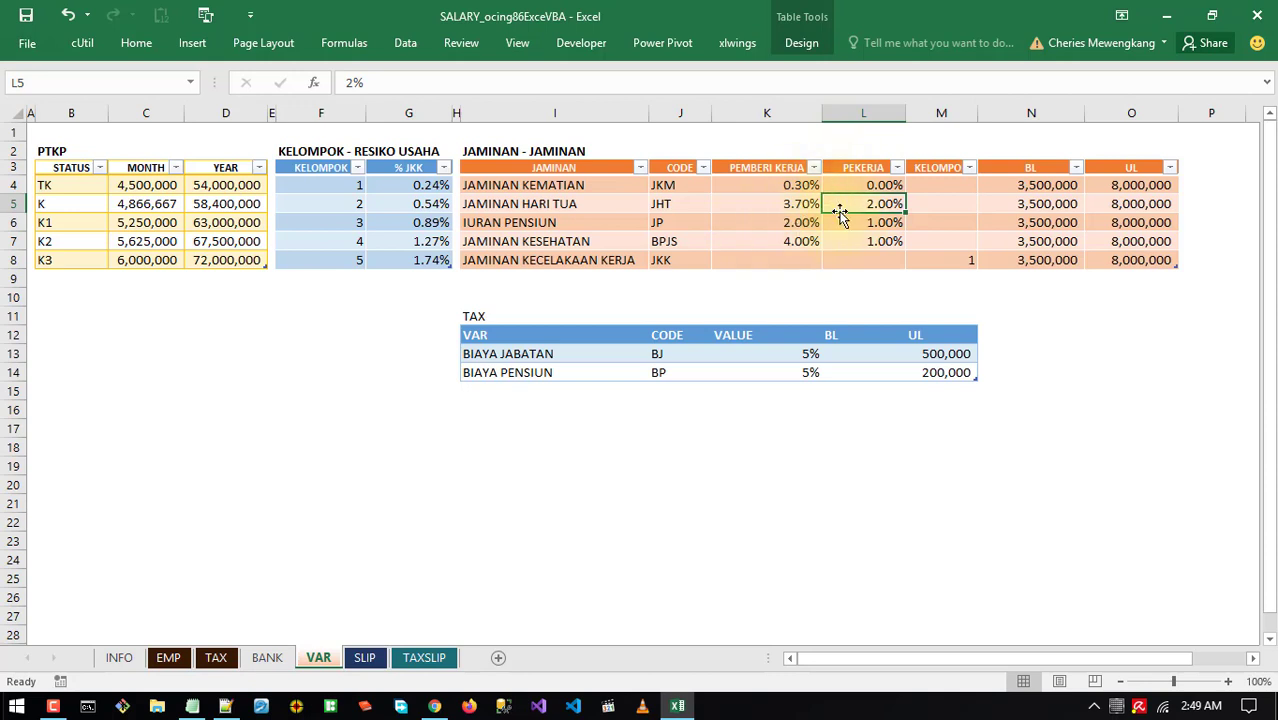
Review the 3,500,000 lower and 8,000,000 upper contribution limits, then return to EMP.
drag(1028, 186, 1040, 243)
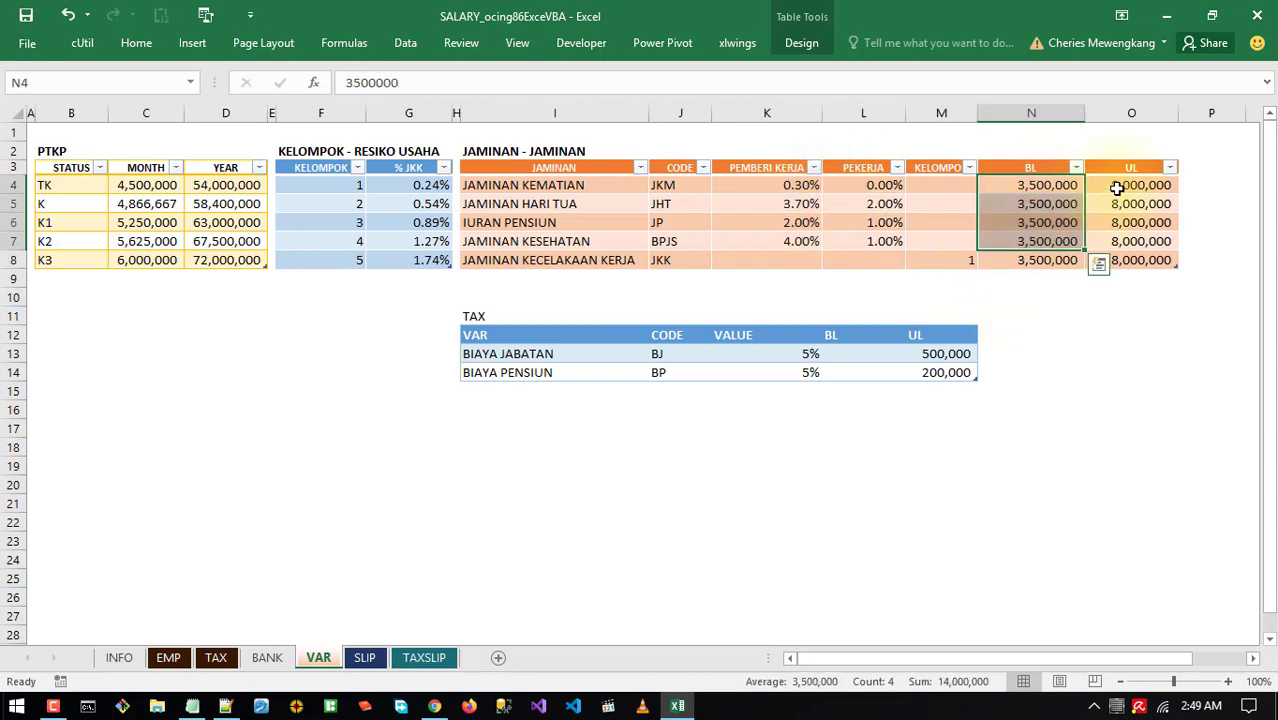
drag(1117, 187, 1118, 241)
drag(1035, 186, 1040, 223)
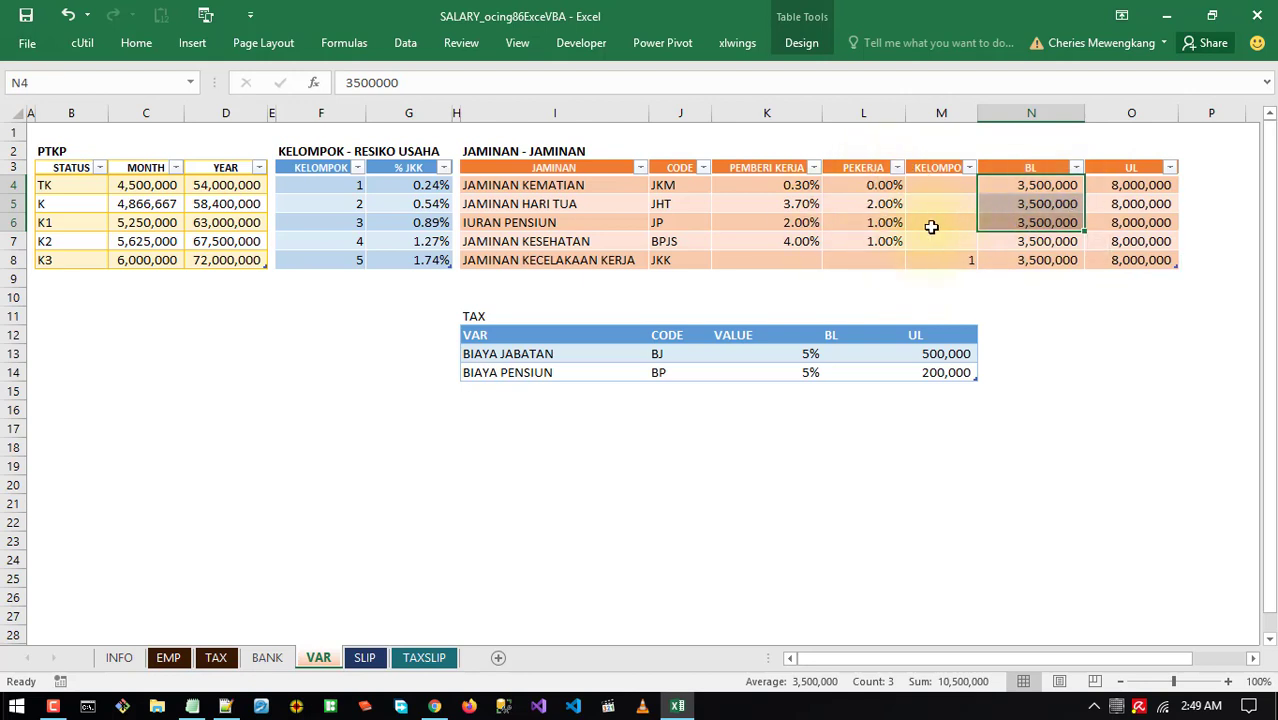
click(168, 657)
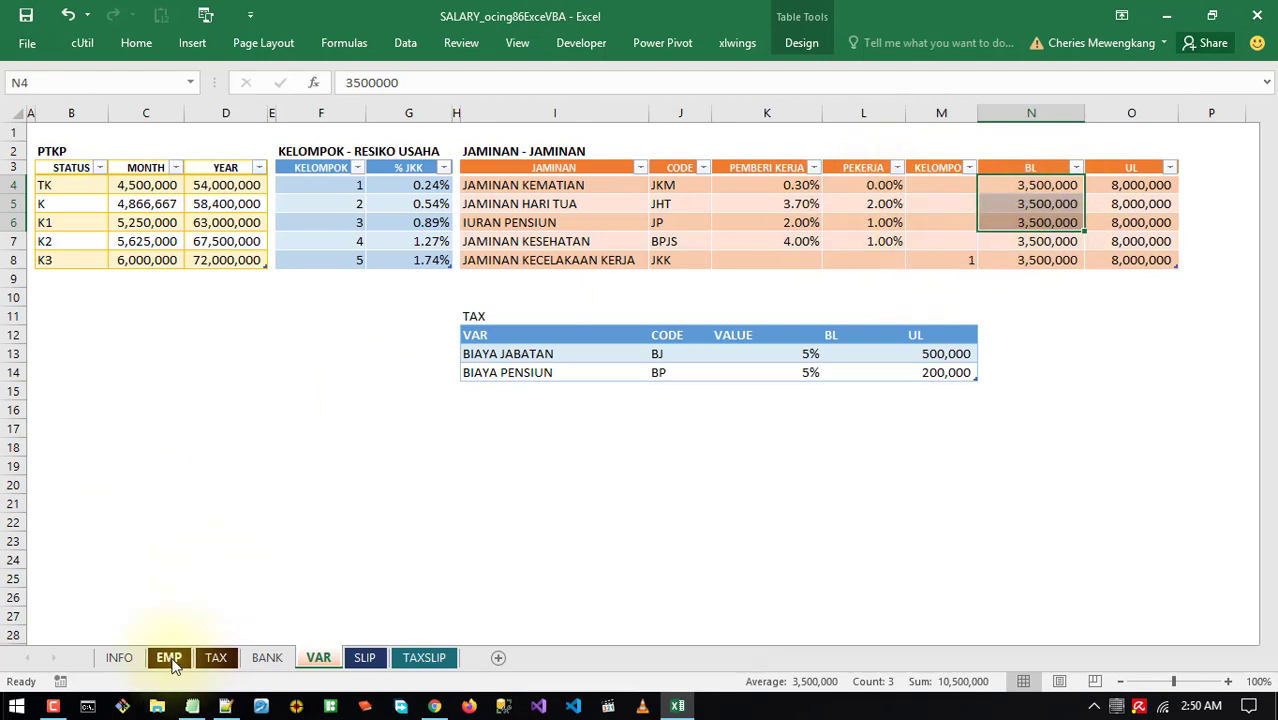
On EMP, step through EMP04's row 10 contributions (266,000 BPJS, 246,050 JHT, 133,000 JP) to the other-contributions cell.
click(320, 657)
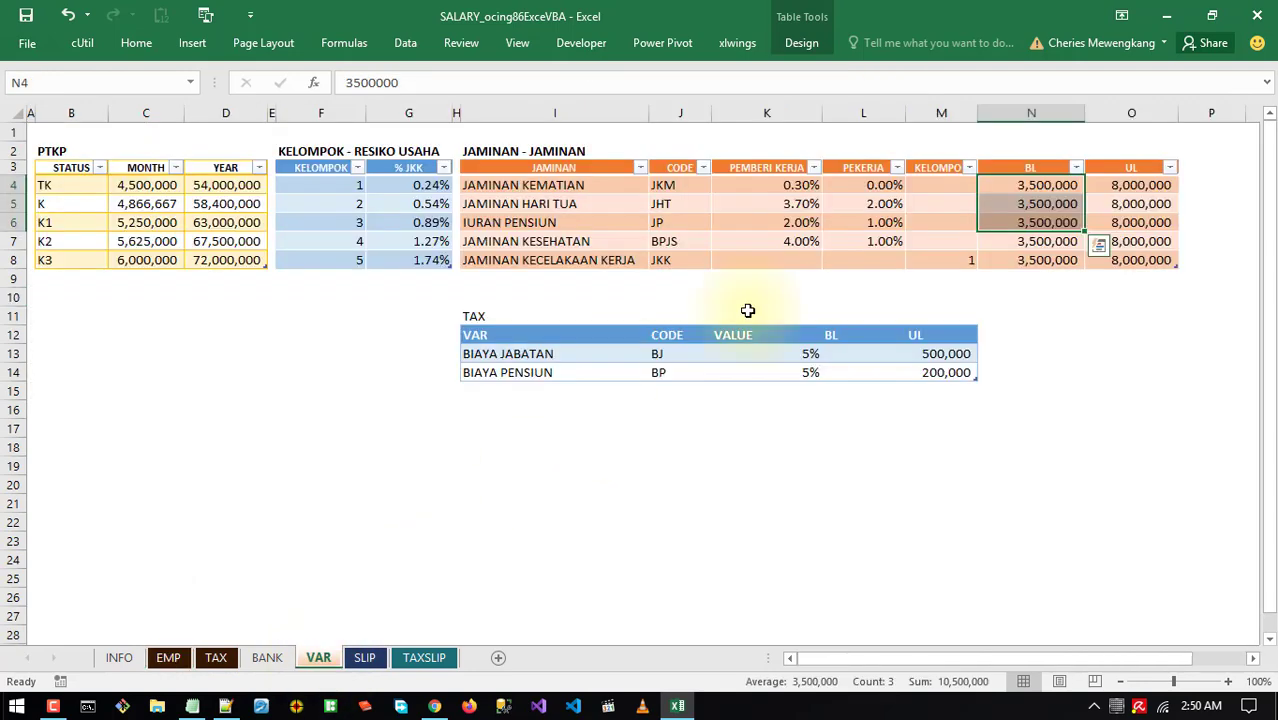
click(168, 657)
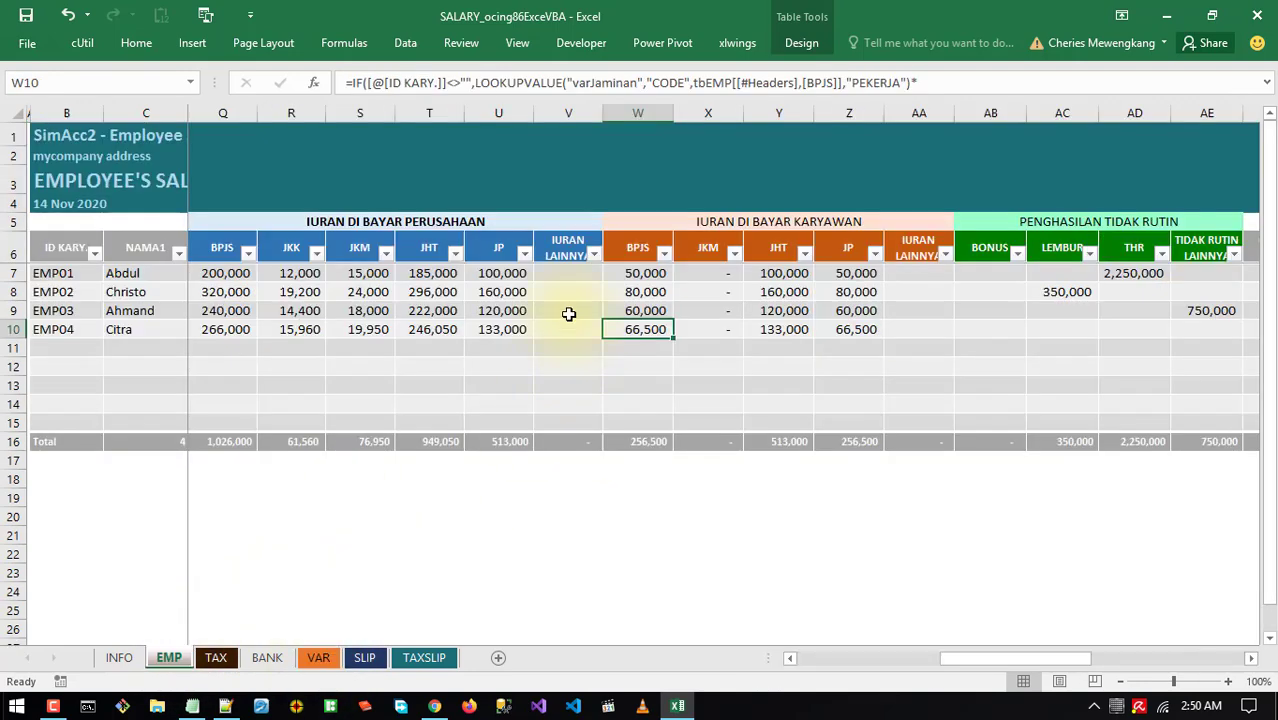
click(345, 222)
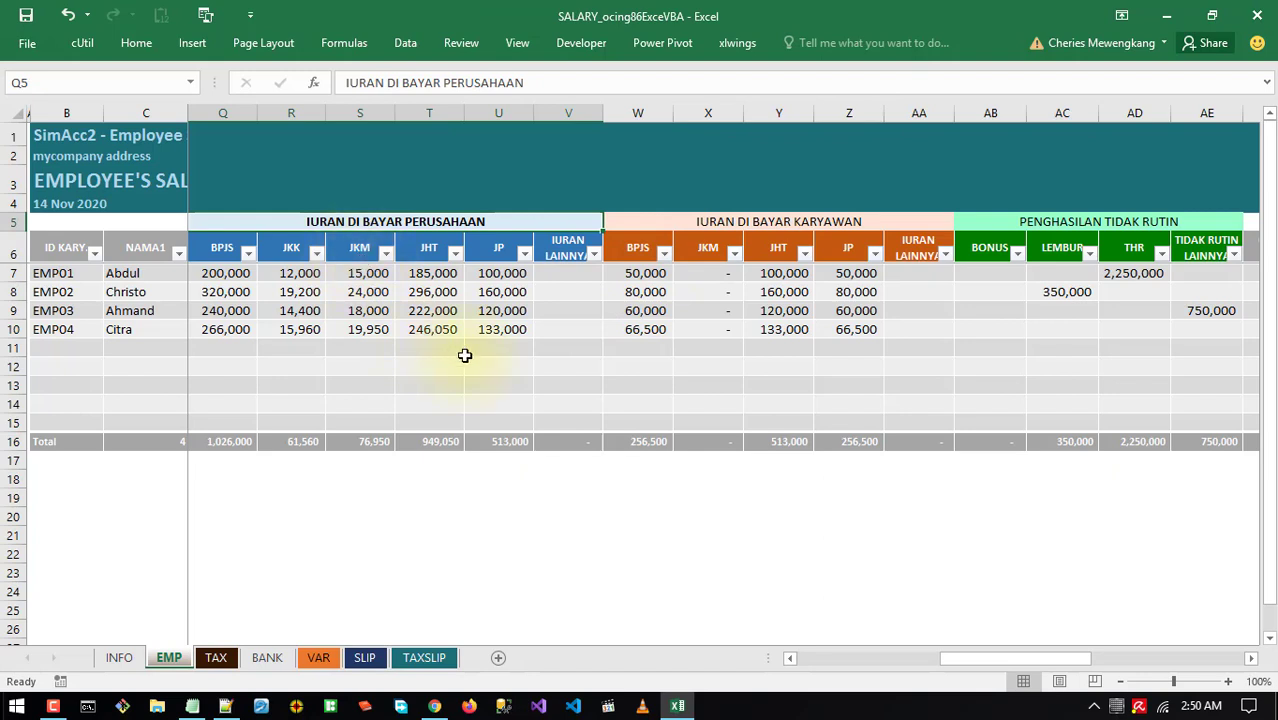
click(652, 312)
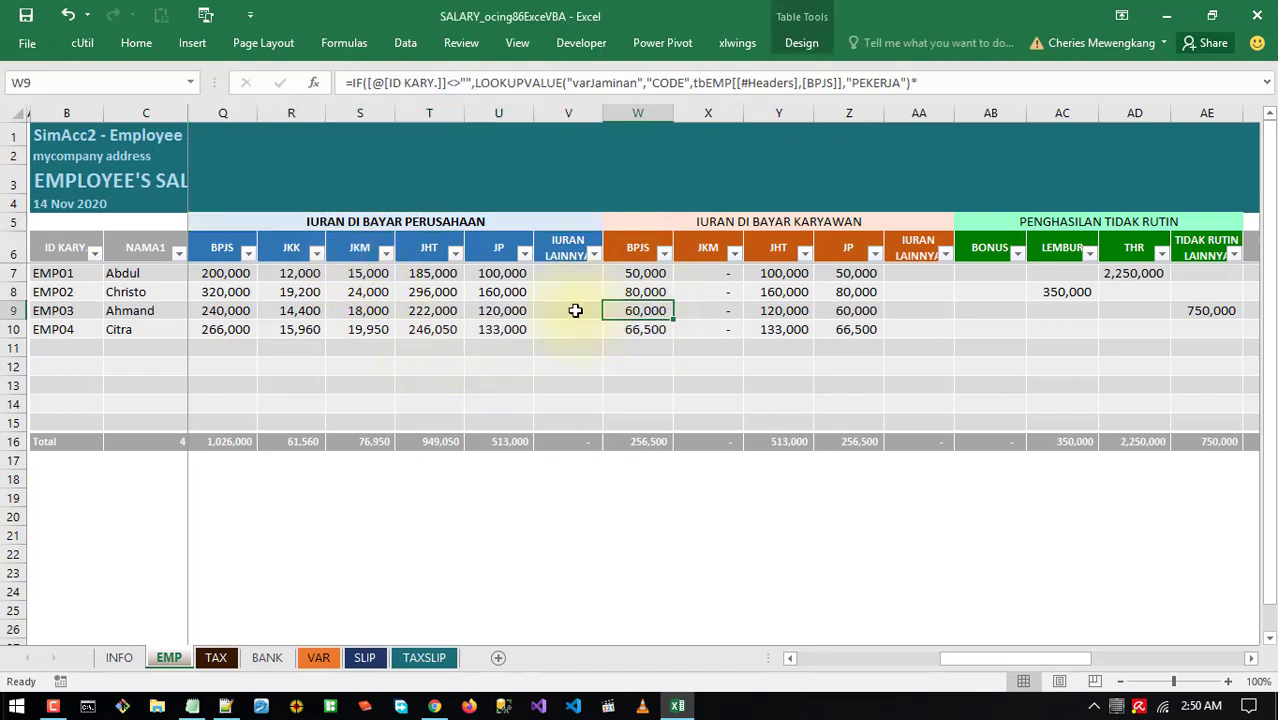
key(Left)
key(Left)
key(Down)
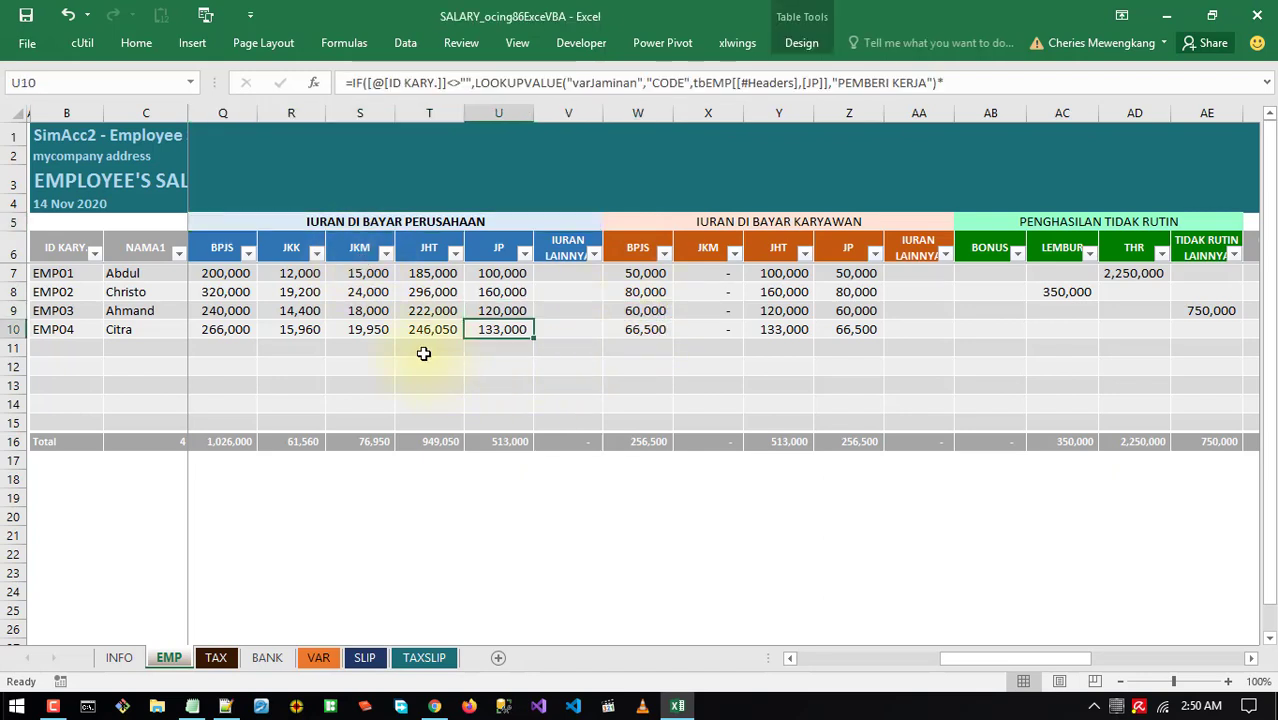
key(Right)
key(Left)
key(Left)
key(Left)
key(Right)
key(Right)
key(Right)
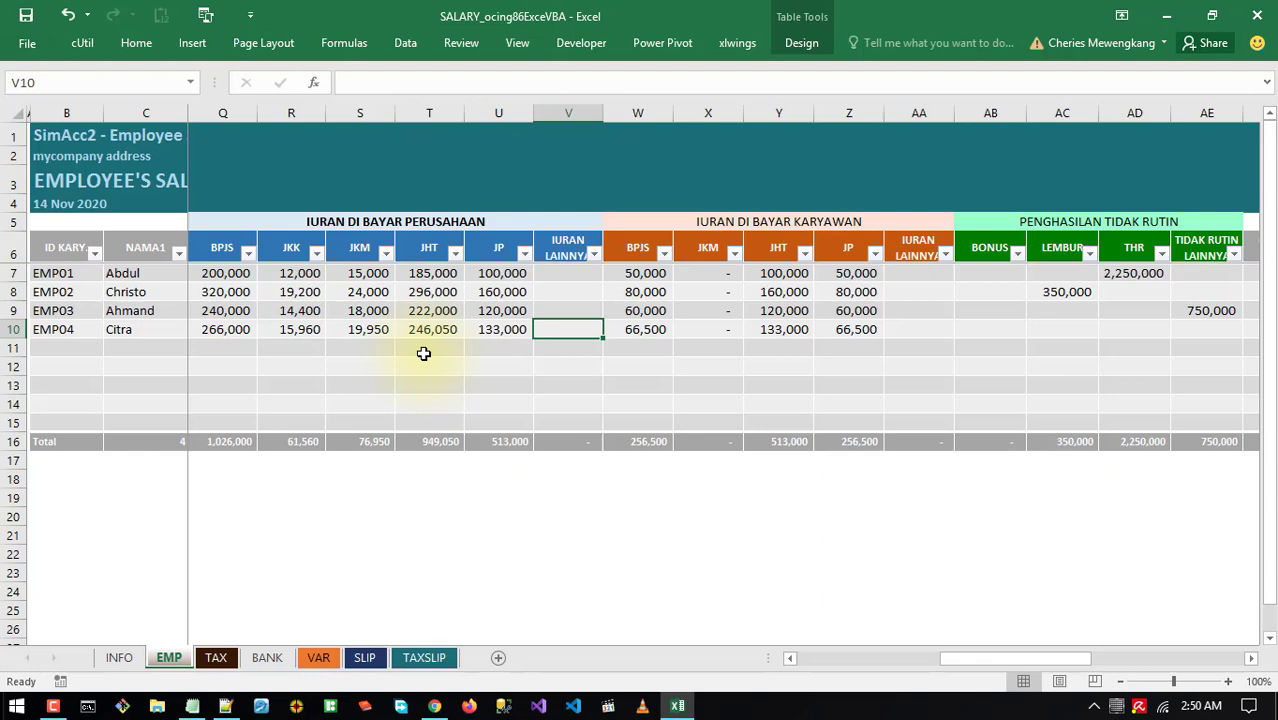
key(Left)
key(Left)
key(Left)
key(Left)
key(Left)
key(Left)
key(Right)
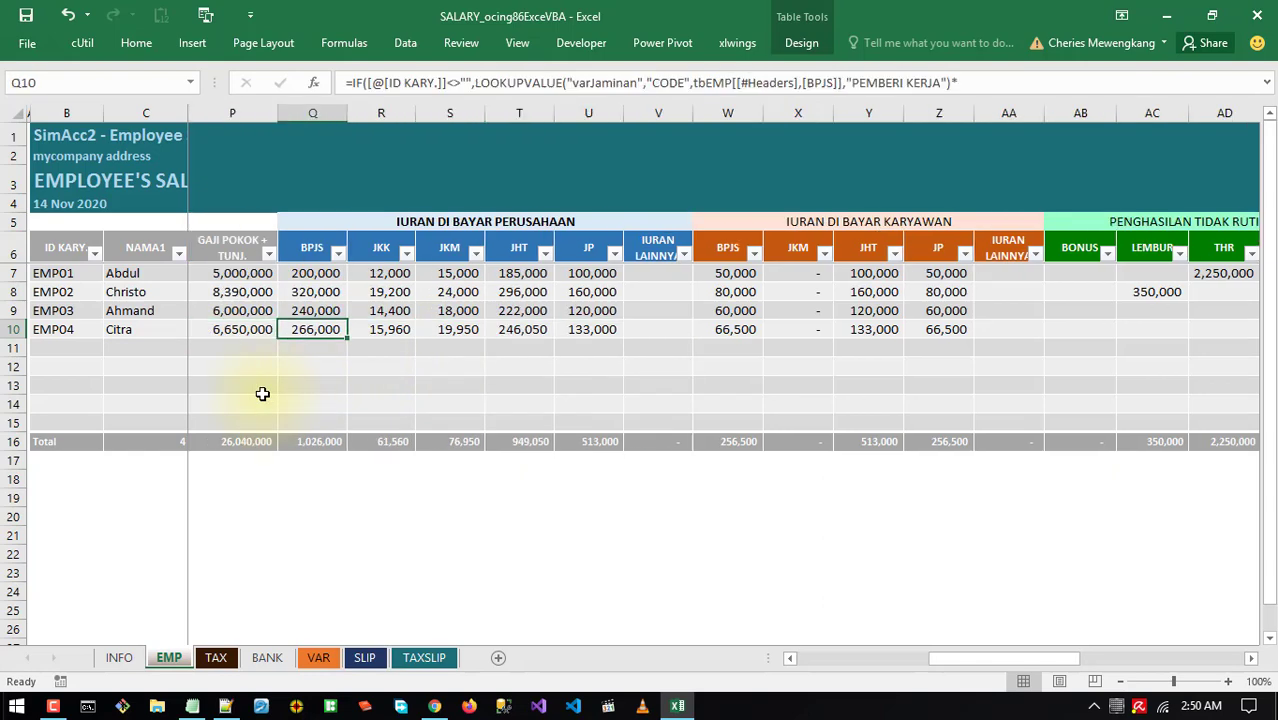
key(Right)
key(Right)
key(Right)
key(Right)
key(Right)
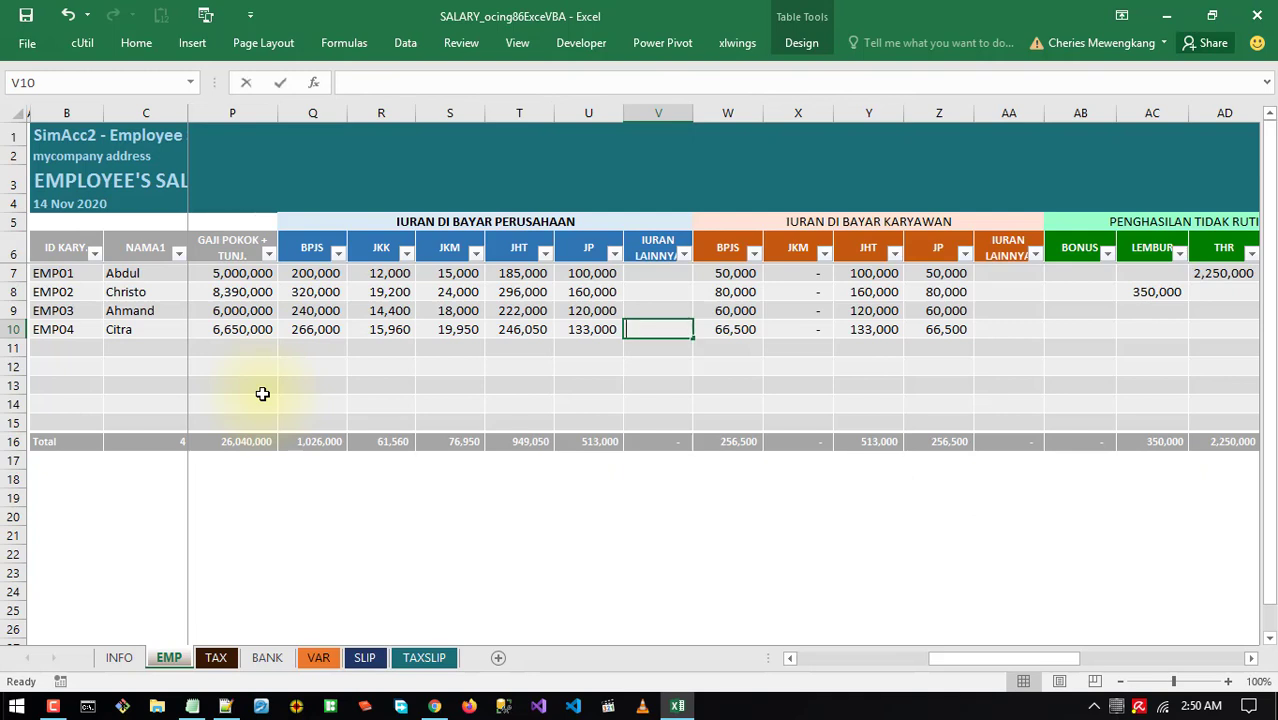
Enter EMP04's other contributions of 200,000 company and 100,000 employee, and a 300,000 bonus.
text(200,)
text(0000)
key(Return)
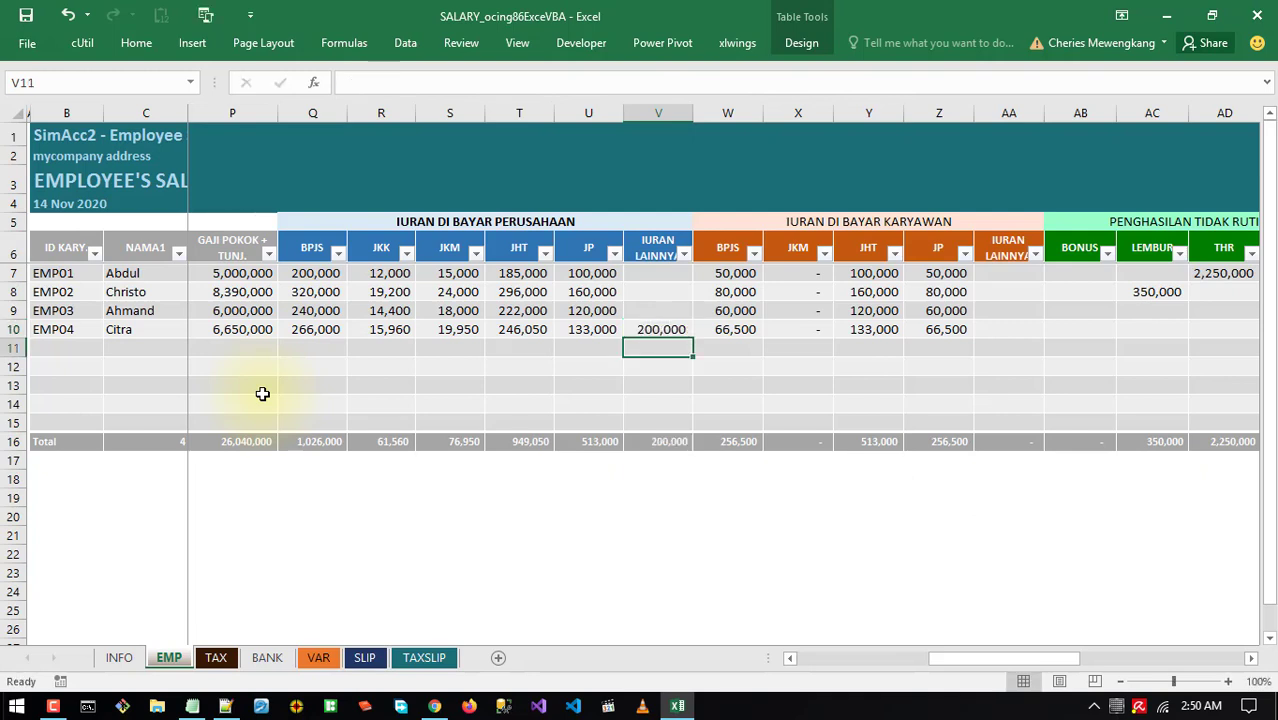
key(Up)
key(Right)
key(Right)
key(Right)
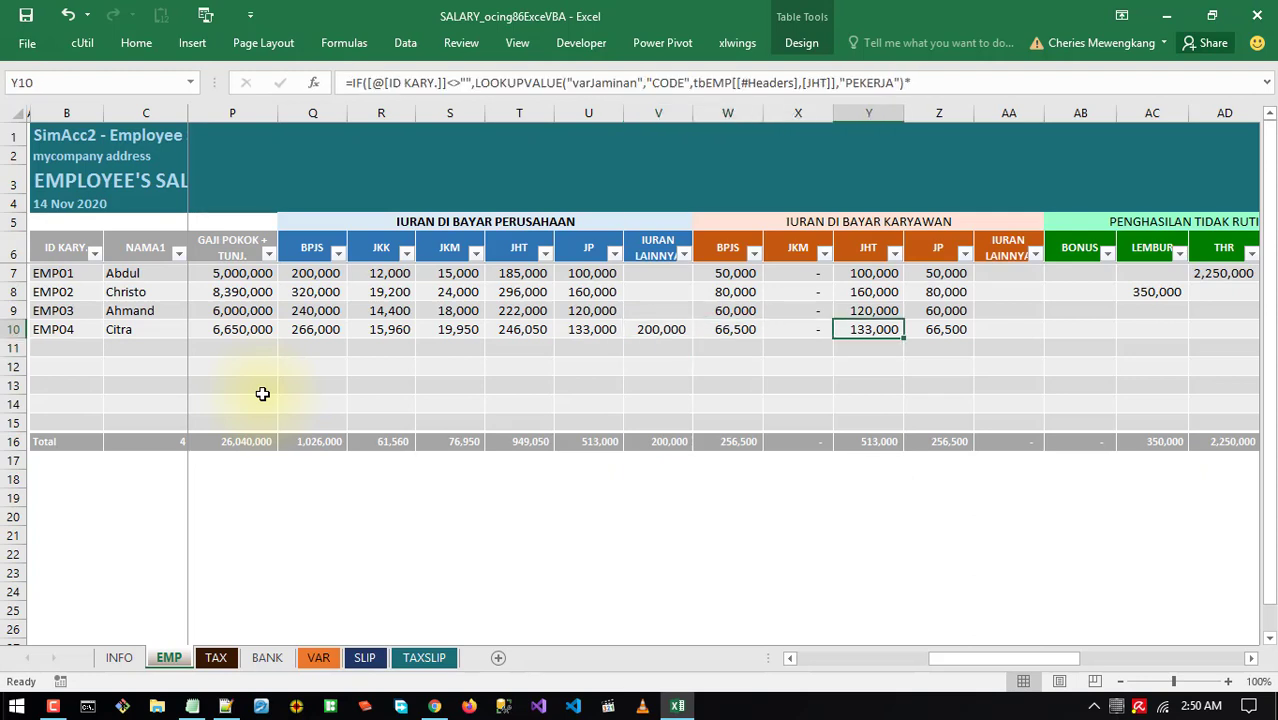
key(Left)
key(Right)
key(Right)
key(Right)
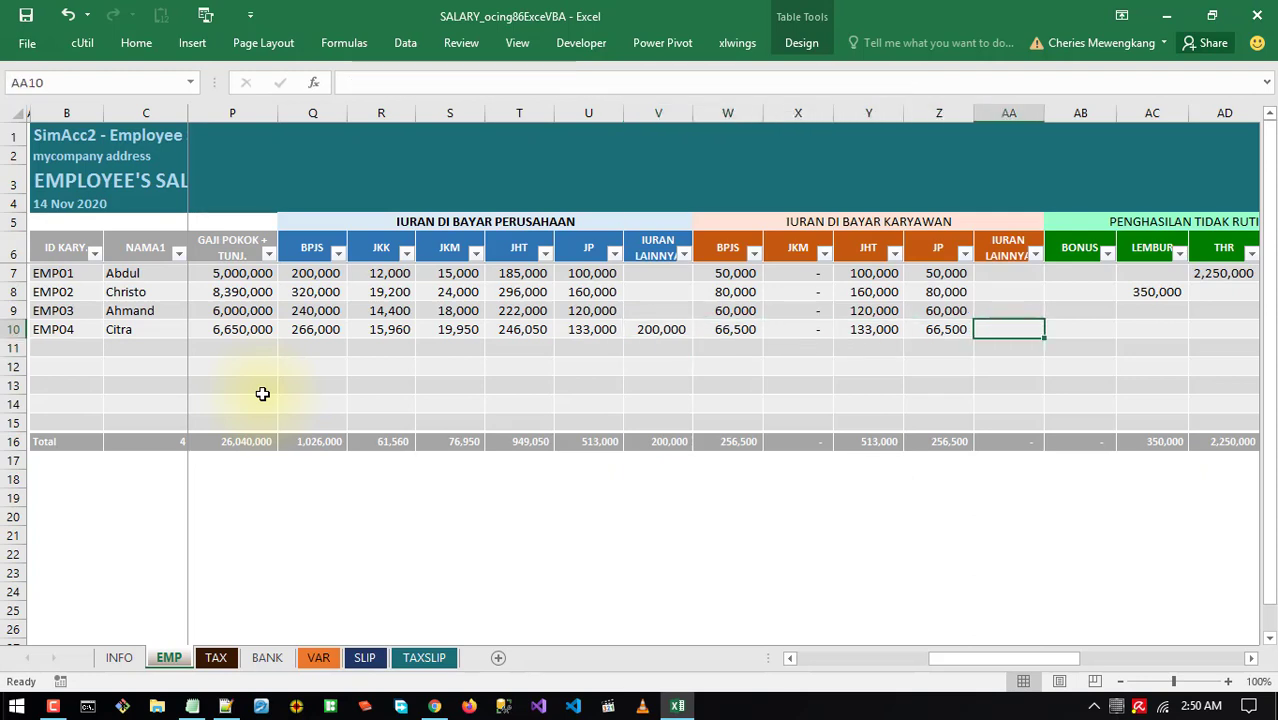
text(100000)
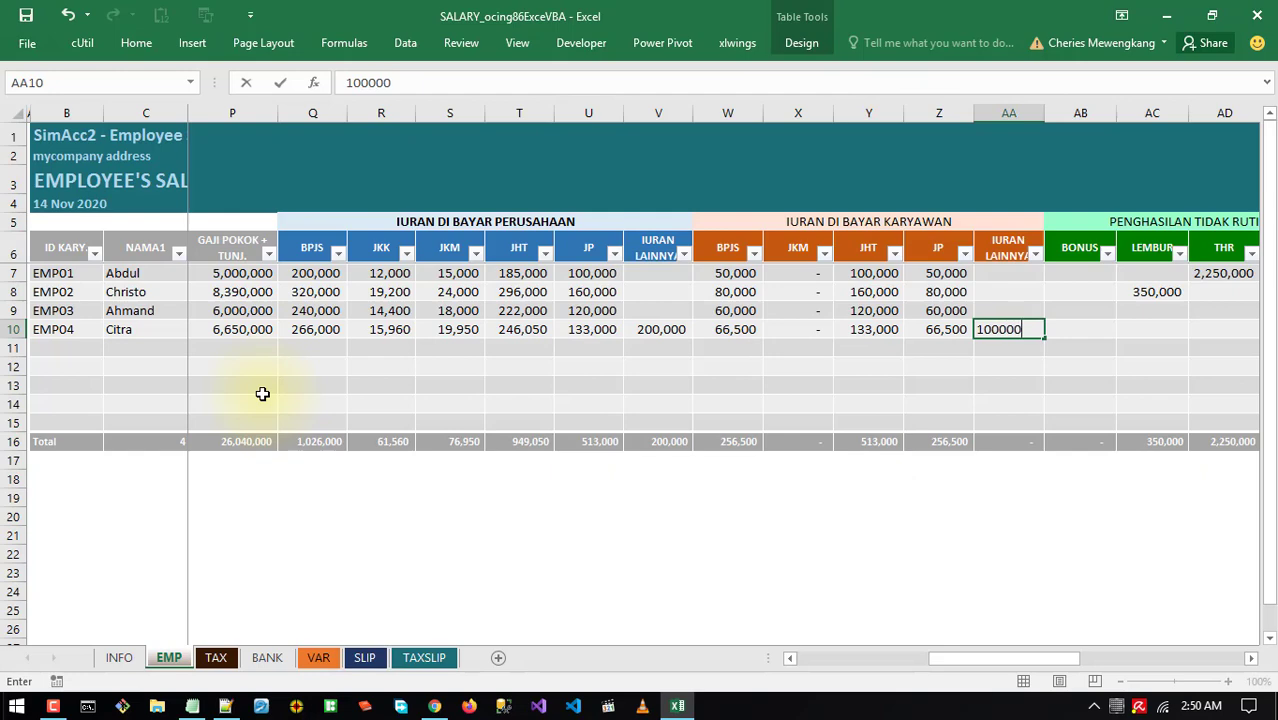
key(Return)
key(Up)
key(Right)
key(Right)
key(Right)
key(Right)
key(Right)
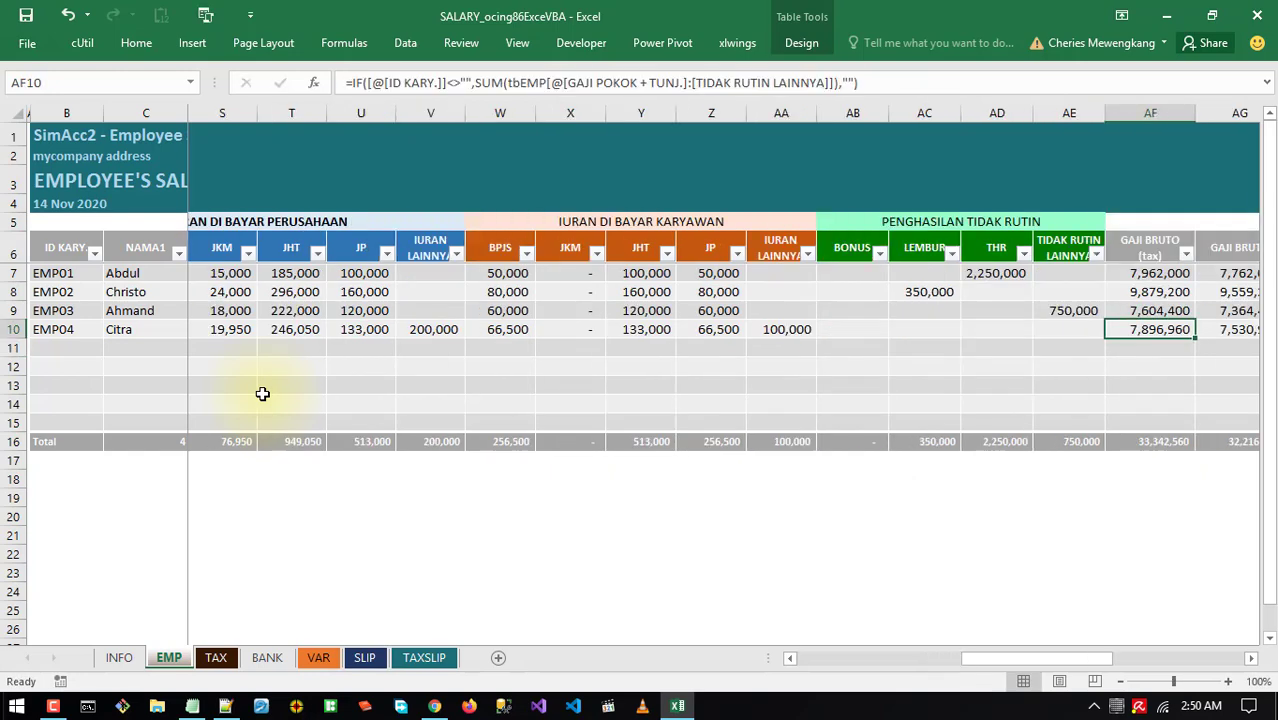
key(Left)
key(Left)
key(Left)
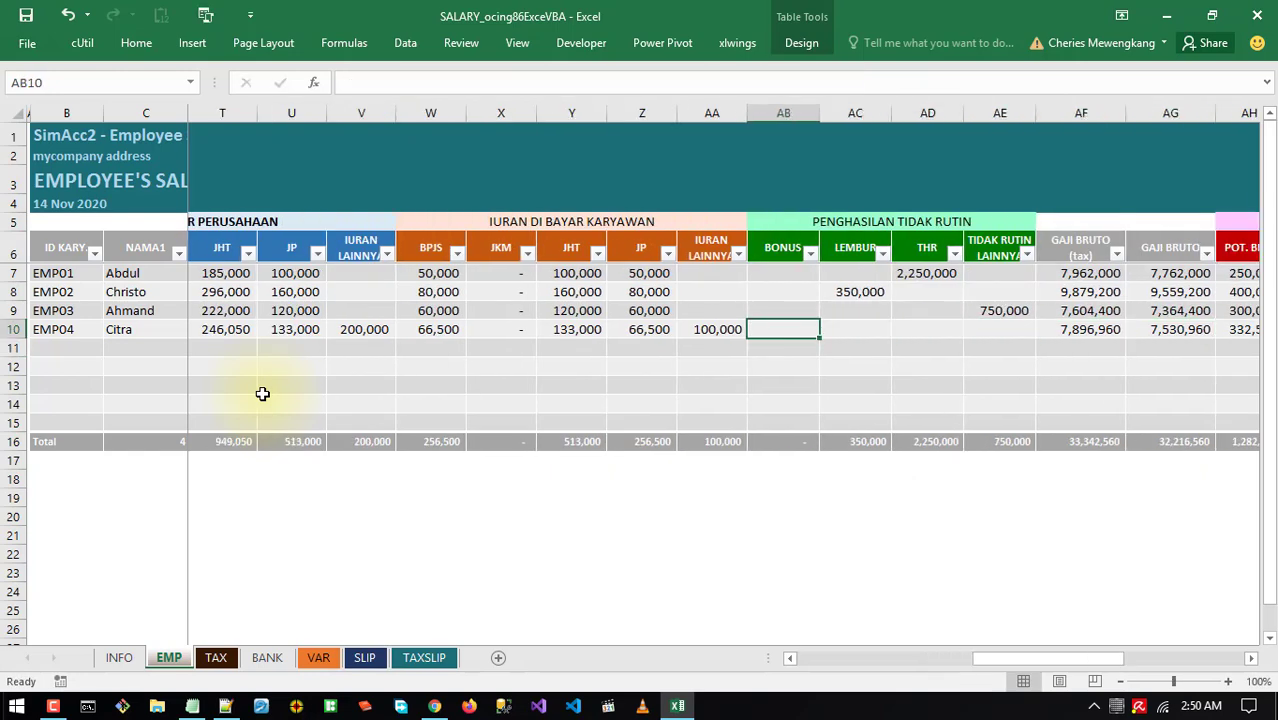
text(300)
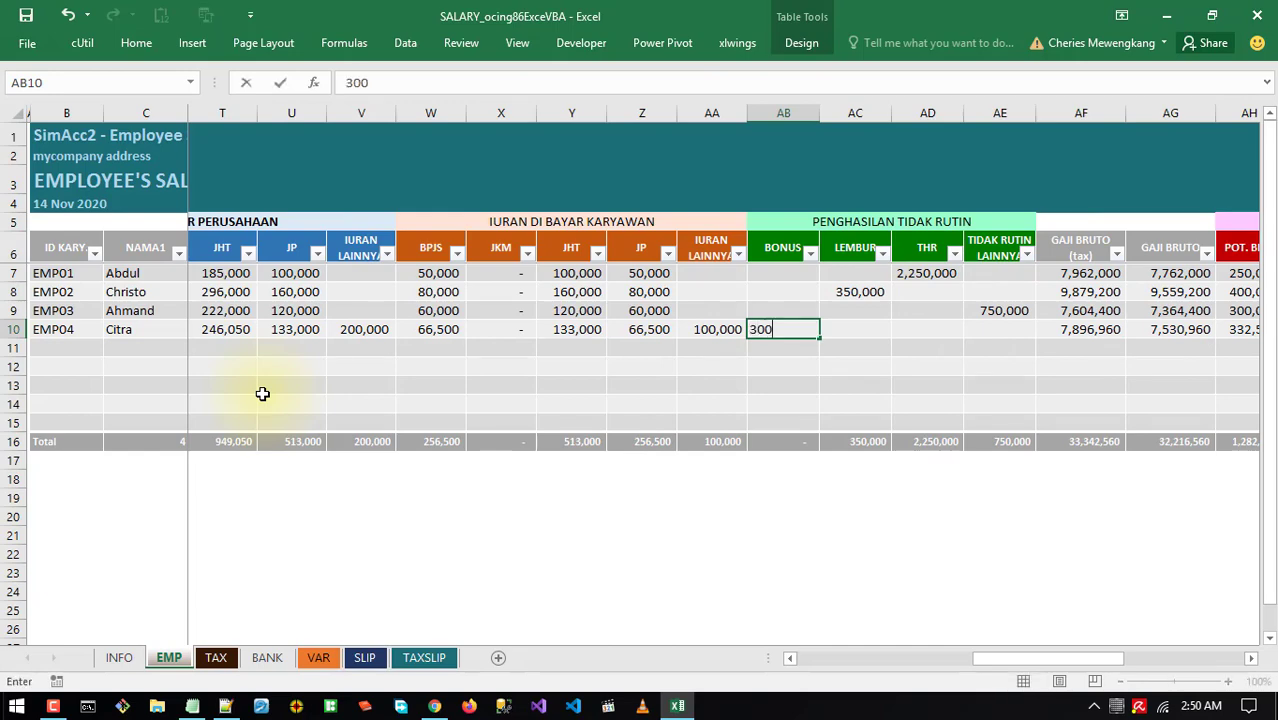
key(Return)
Review EMP04's irregular income cells and the taxable gross pay formula, now 8,196,960.
key(Right)
key(Right)
key(Right)
key(Up)
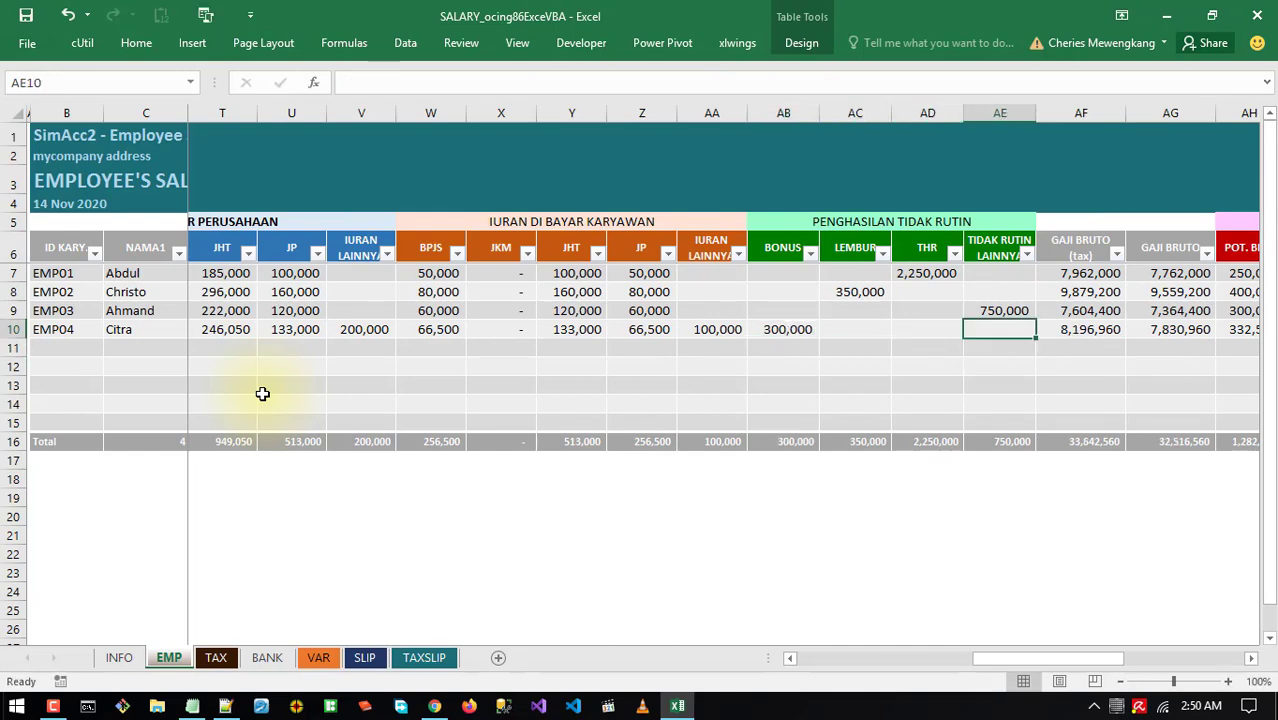
key(Right)
key(Right)
key(Right)
key(Right)
key(Left)
key(Left)
key(Left)
key(Left)
key(Left)
key(Left)
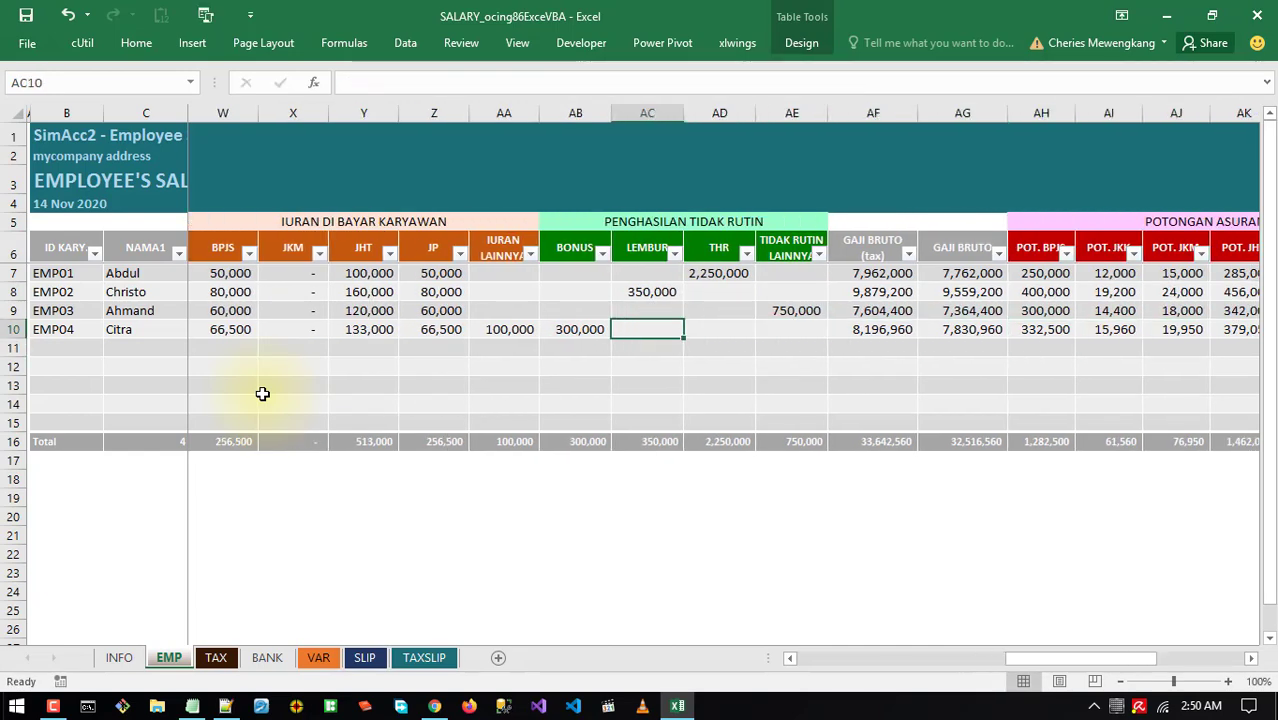
key(Right)
key(Right)
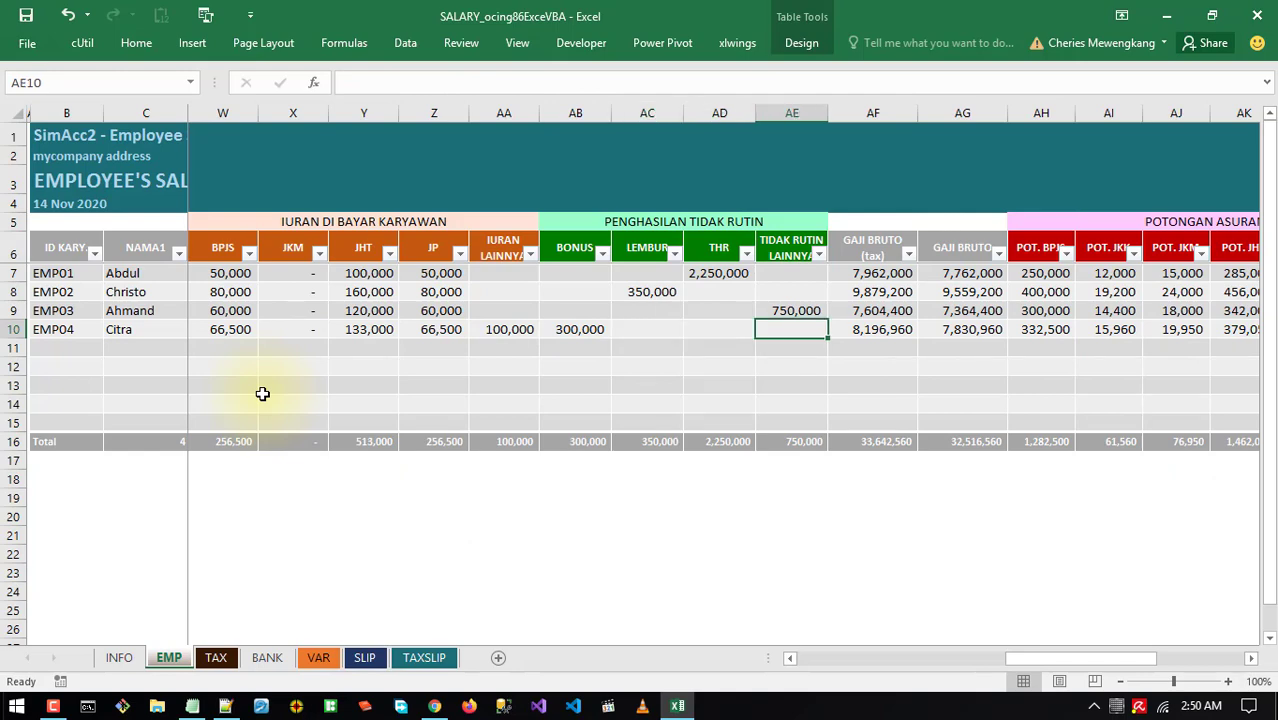
key(Right)
key(Right)
key(Right)
key(Right)
key(Right)
key(Right)
key(Right)
key(Left)
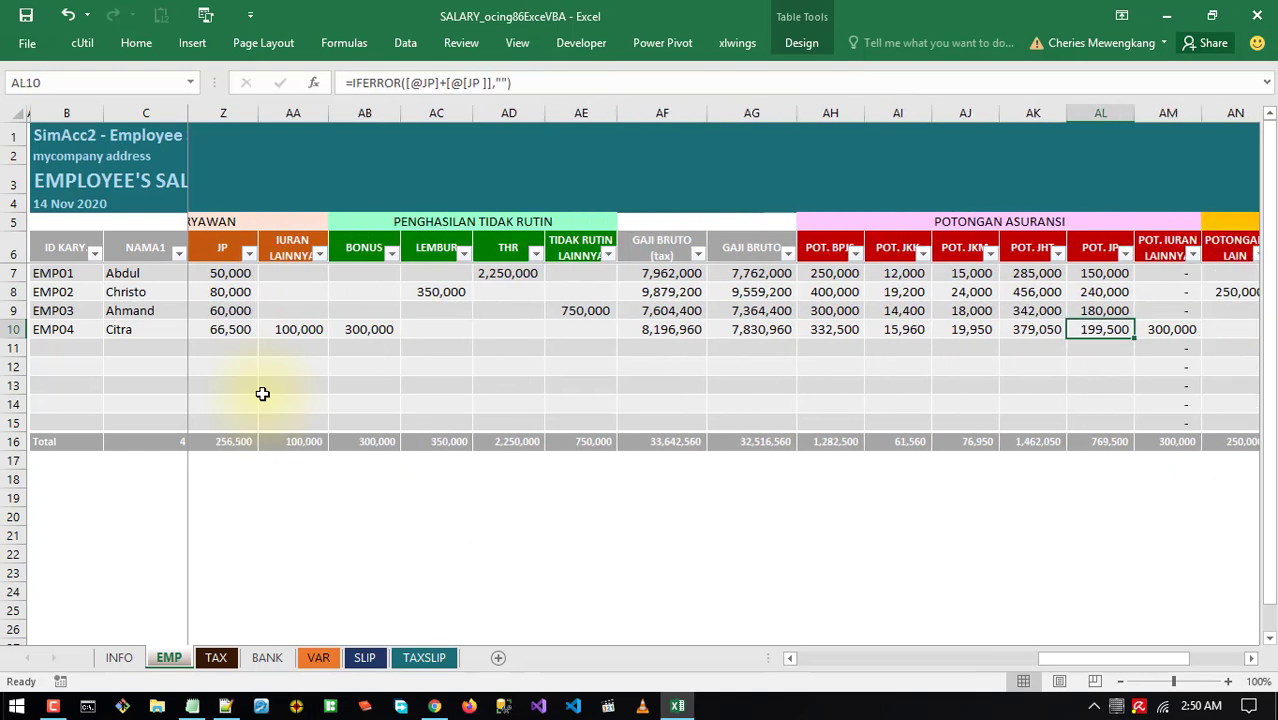
key(Left)
key(Left)
key(Left)
click(418, 330)
click(510, 333)
click(562, 329)
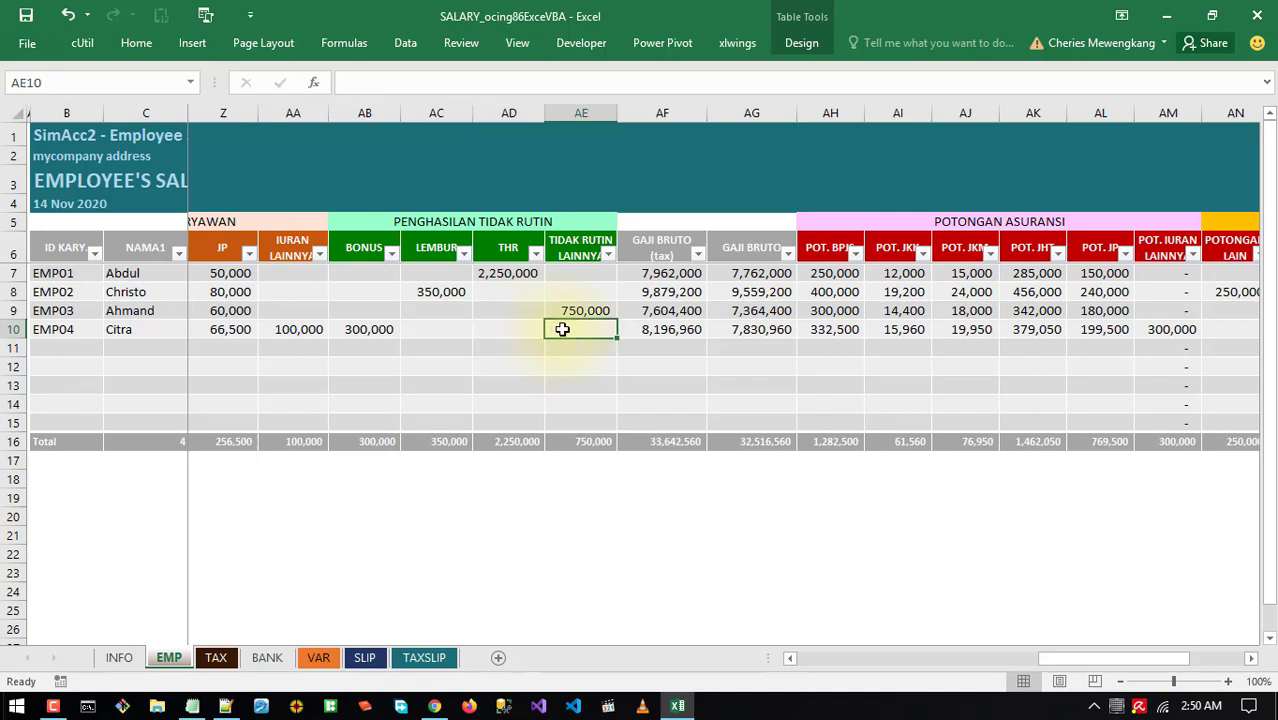
click(650, 332)
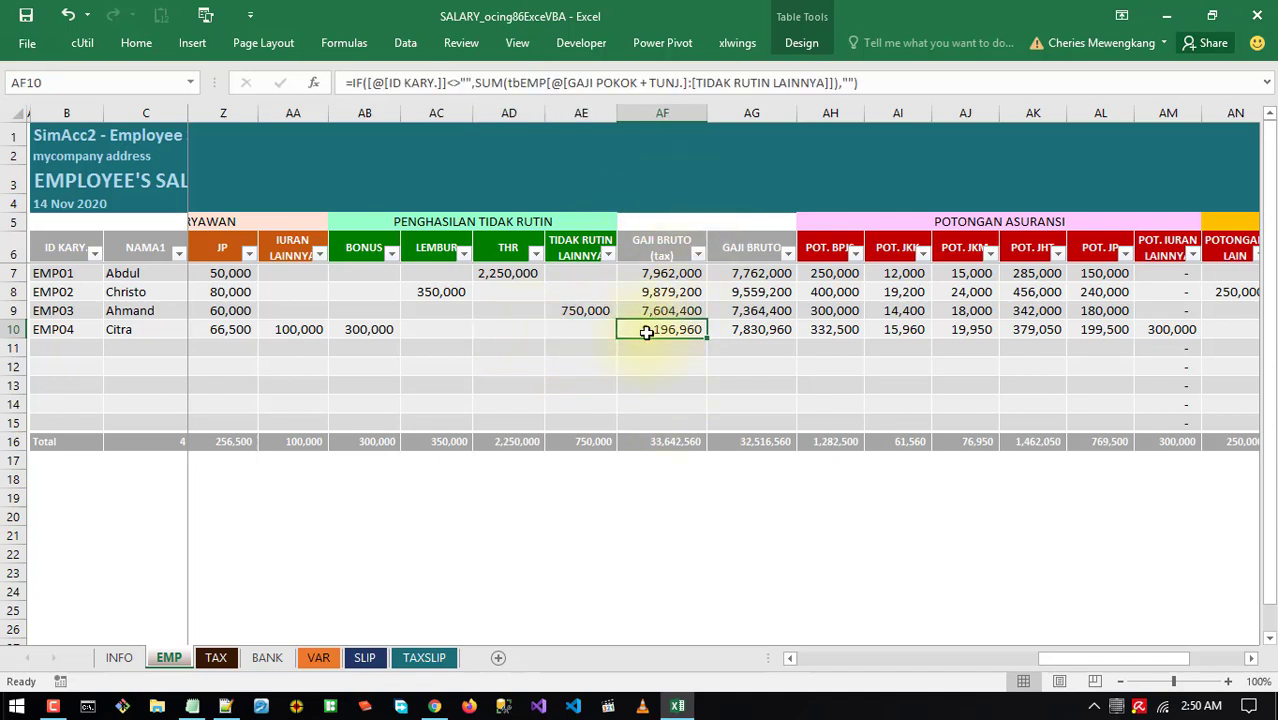
double_click(748, 329)
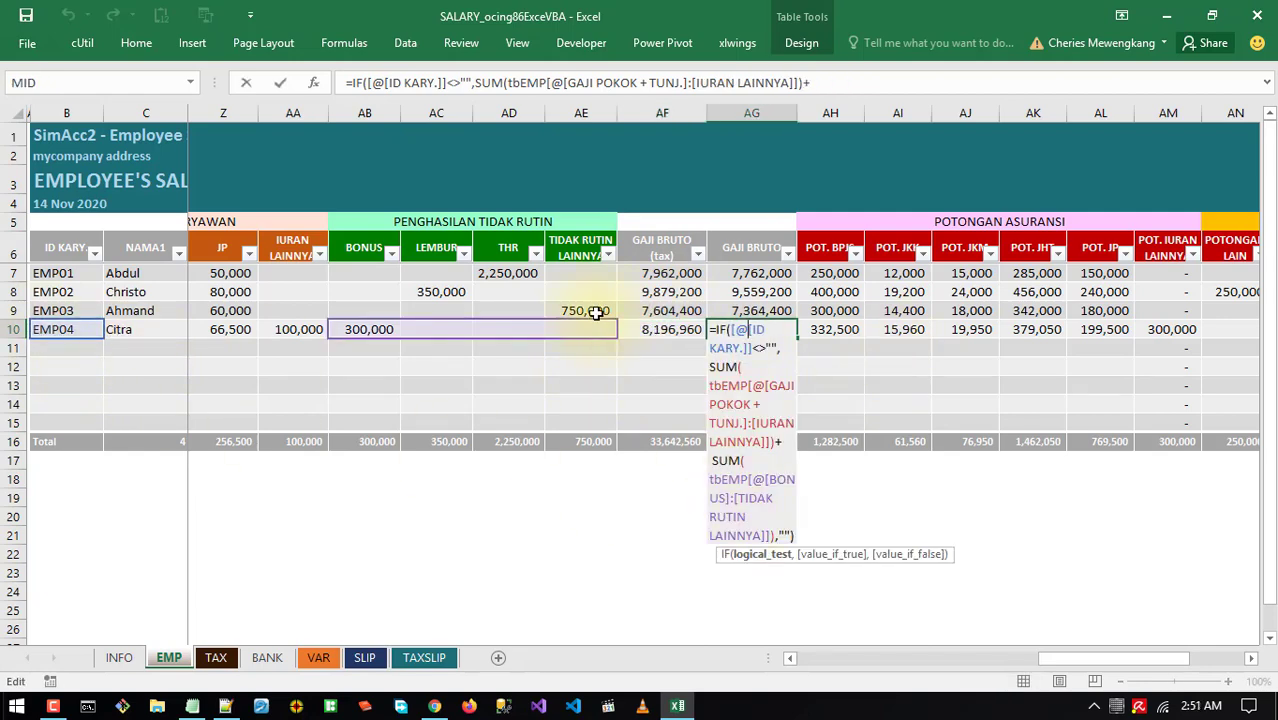
key(Return)
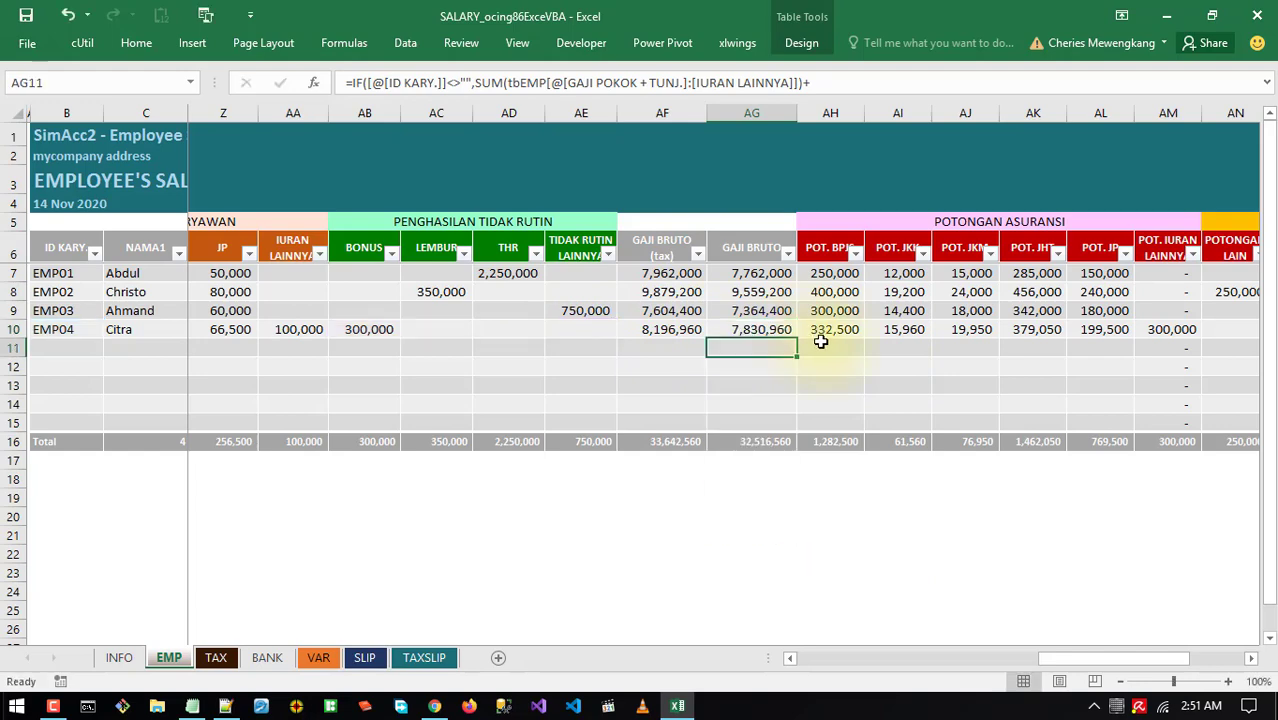
key(Right)
key(Right)
key(Up)
key(Left)
key(Right)
key(Right)
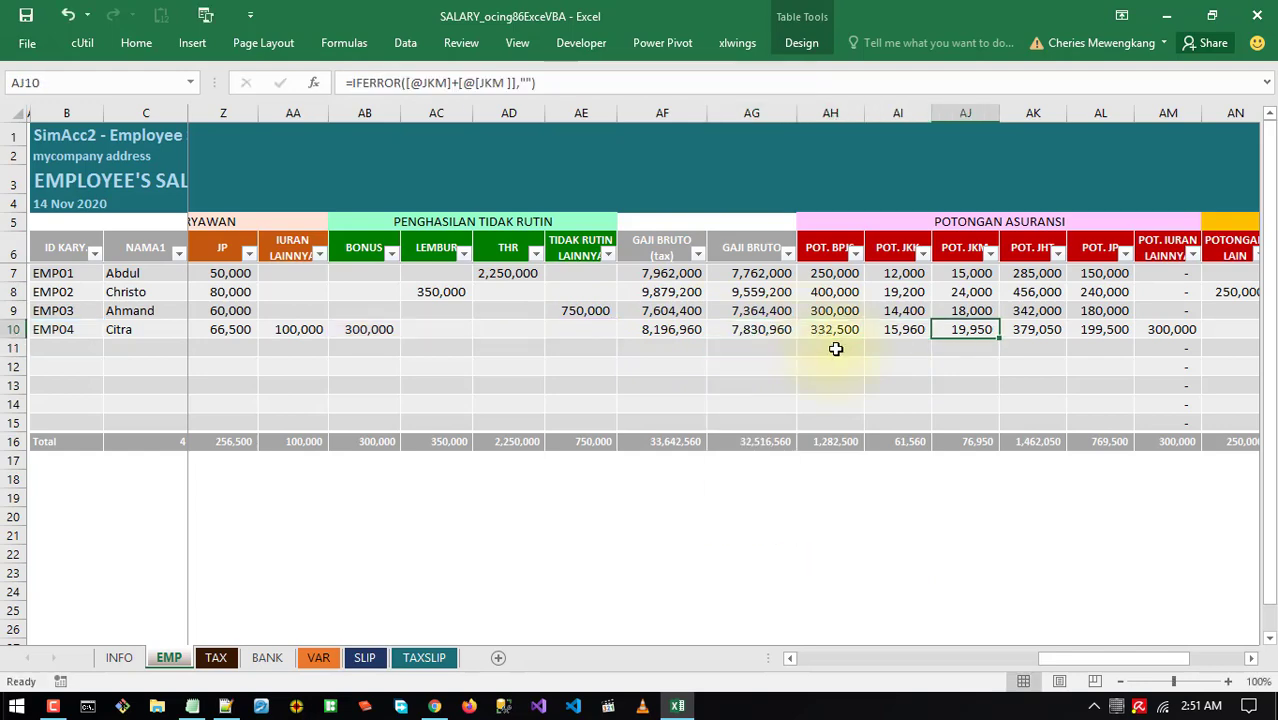
key(Right)
key(Right)
key(Right)
key(Right)
key(Right)
drag(524, 335, 820, 333)
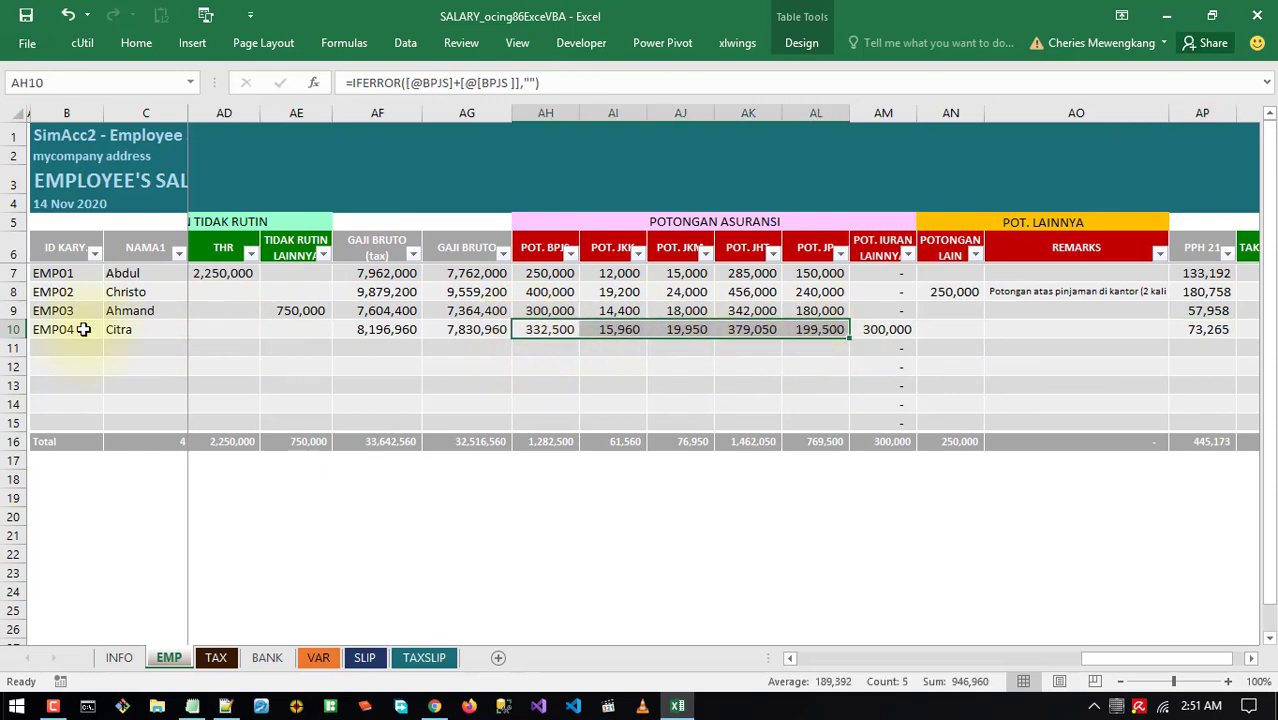
click(130, 329)
click(866, 313)
key(Right)
key(Right)
key(Right)
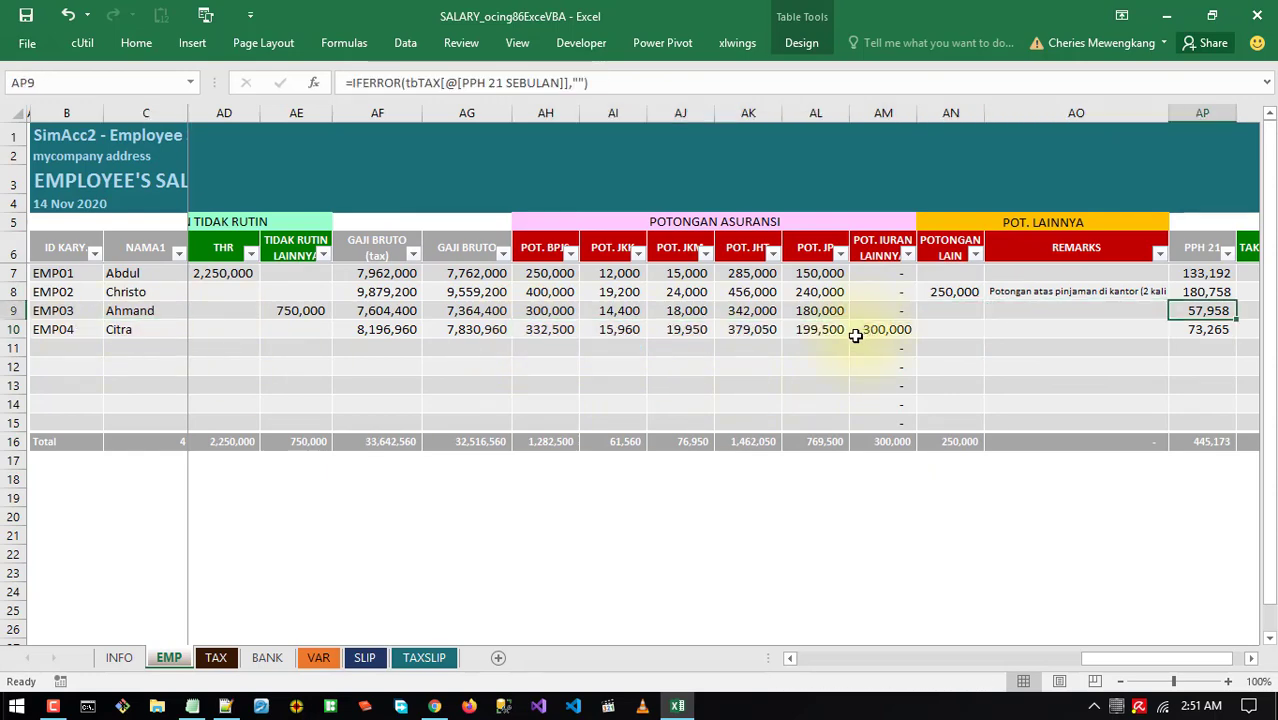
key(Right)
key(Right)
click(872, 328)
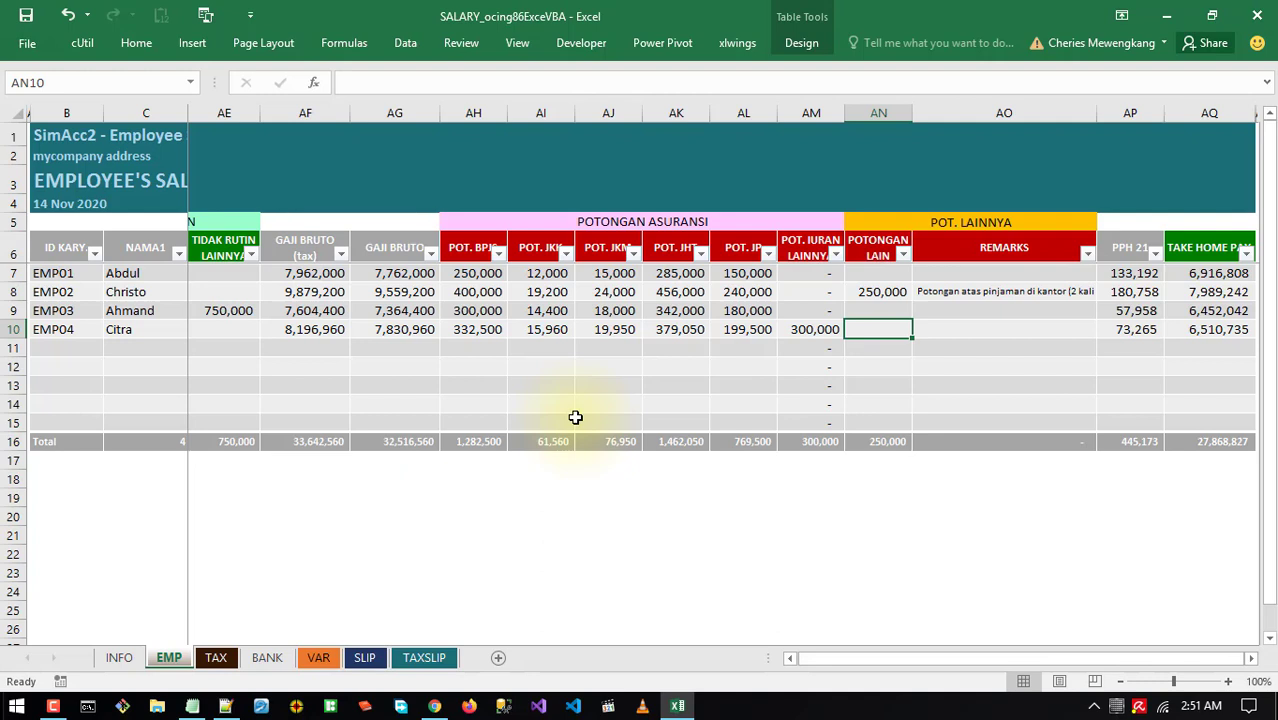
Enter a 200,000 other deduction for EMP04 with the remark 'Pinjaman dari petty cash kantor'.
text(200000)
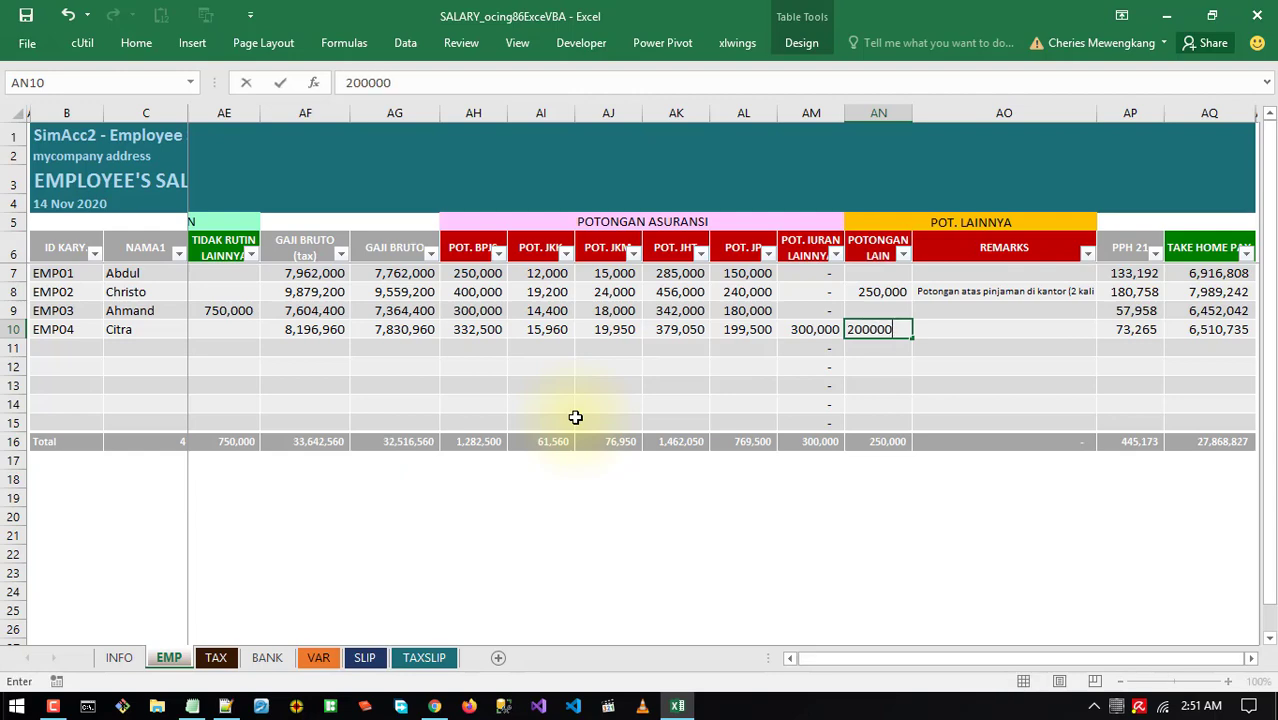
key(Return)
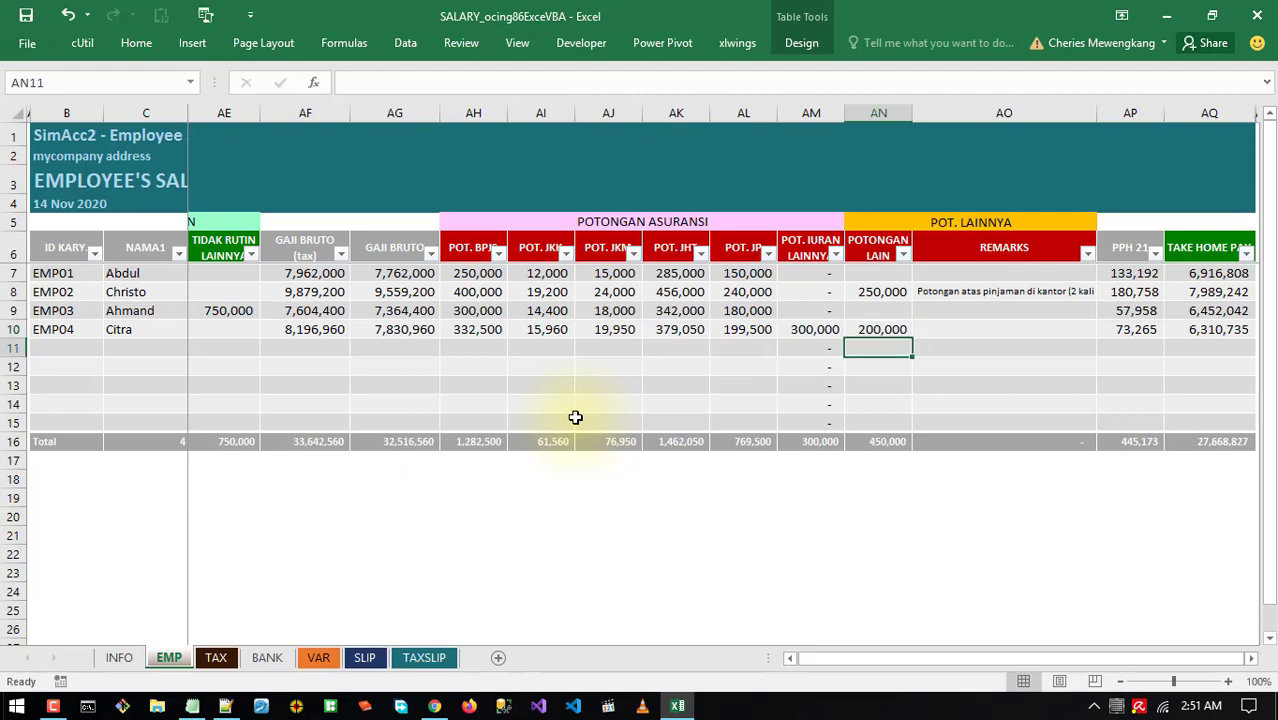
key(Up)
key(Right)
text(potongan atas pinjaman di kantor (2 kali untuk bayar angsuran motor dan biaya anak sekolah) - NRPK - 2222)
key(BackSpace)
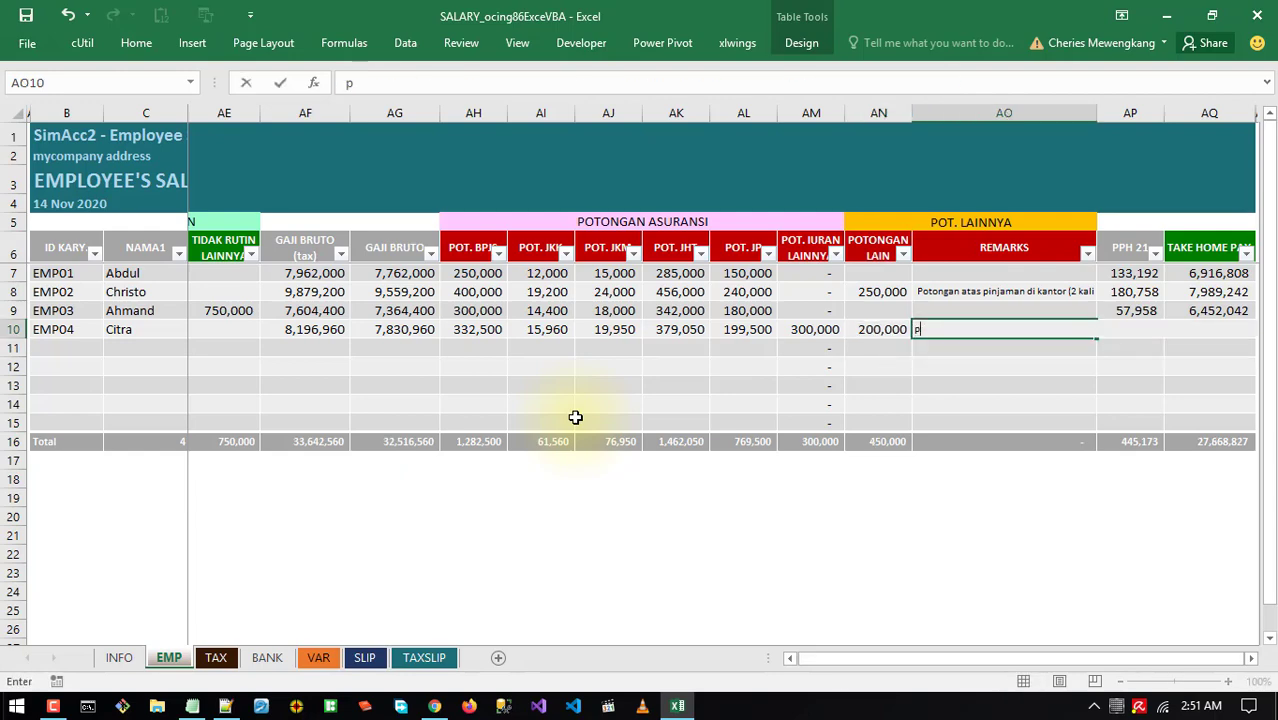
text(Pinj)
text( dari petty cash kan)
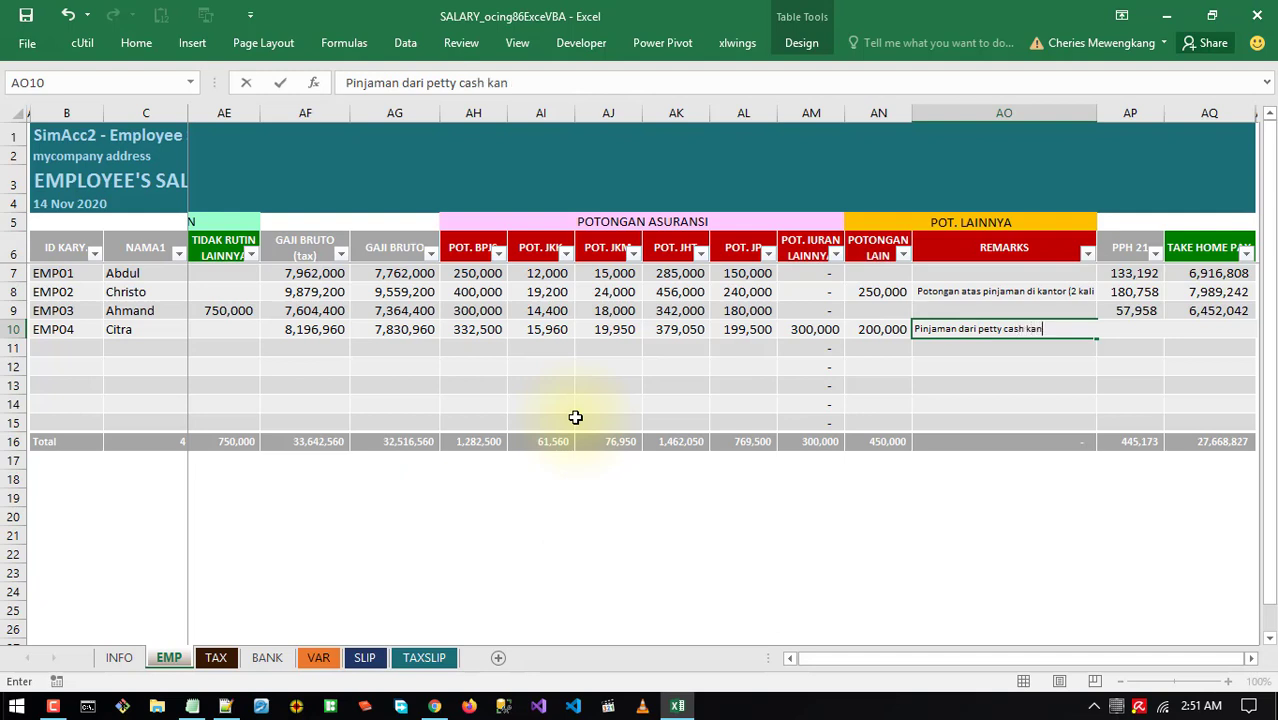
text(tor)
key(Return)
Check EMP04's PPH 21 and take-home pay formulas, now showing 6,310,735 take-home.
key(Up)
key(Right)
key(Right)
key(Right)
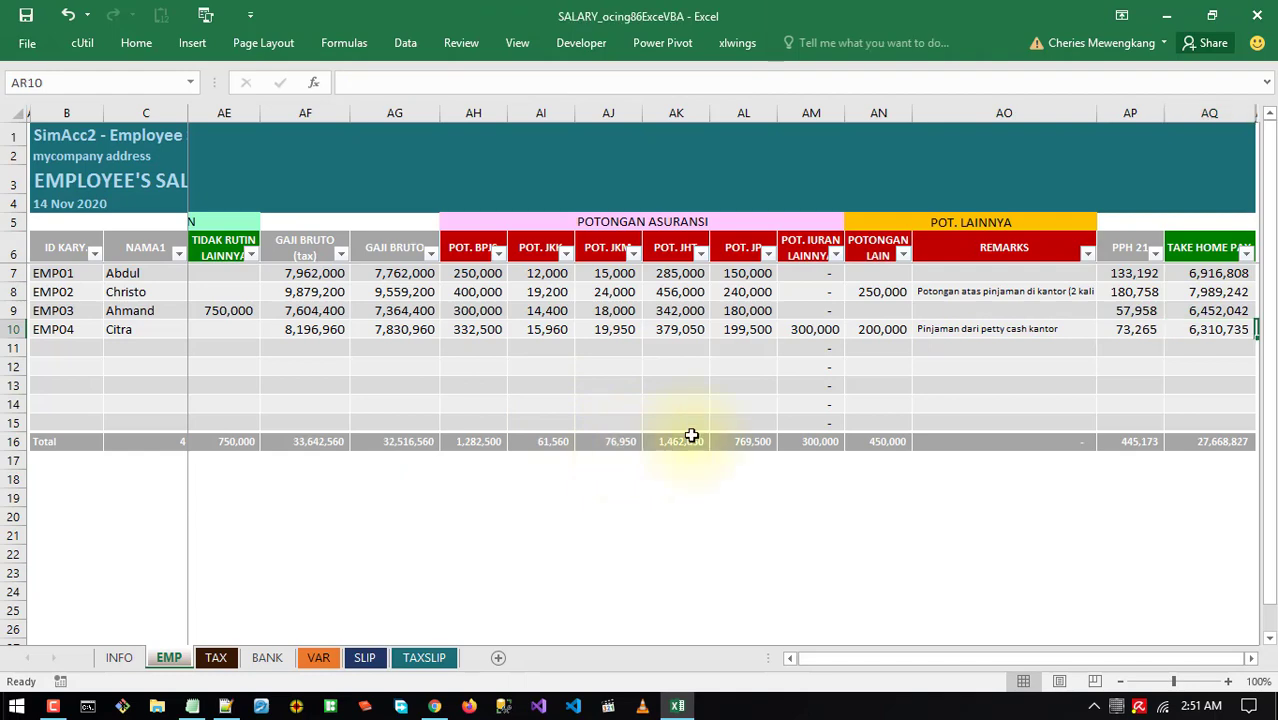
click(1118, 334)
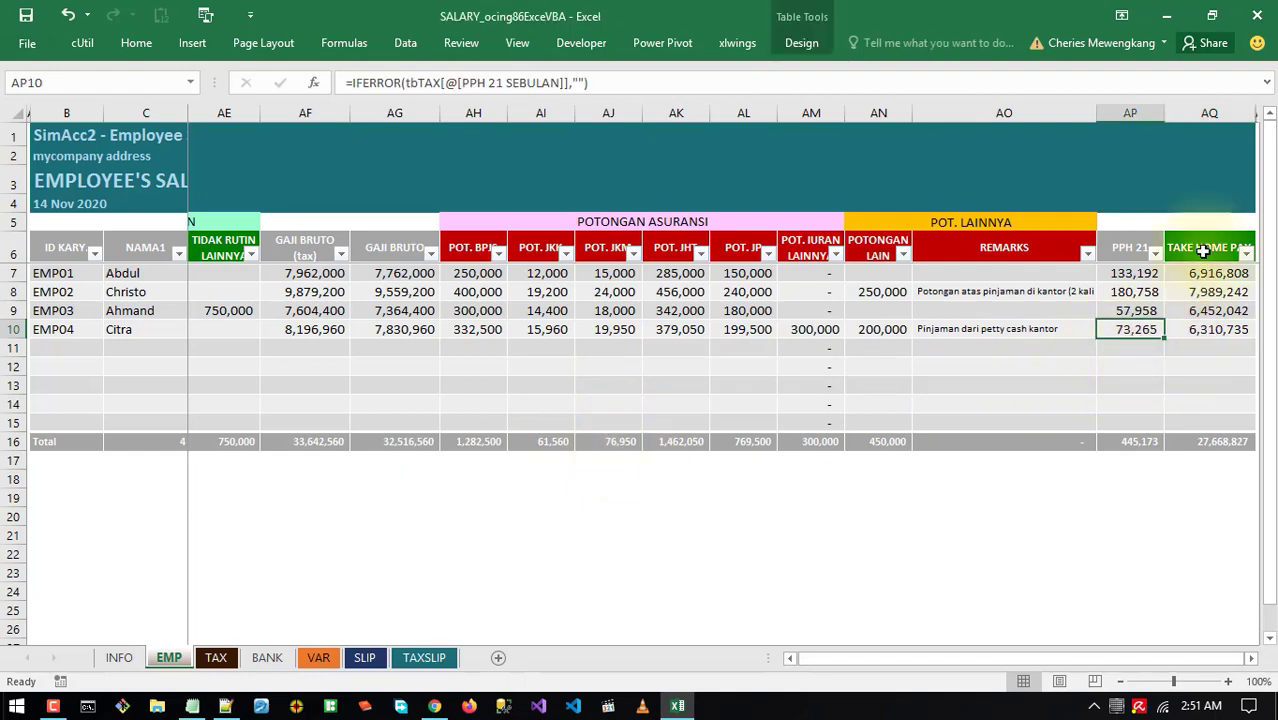
click(1193, 328)
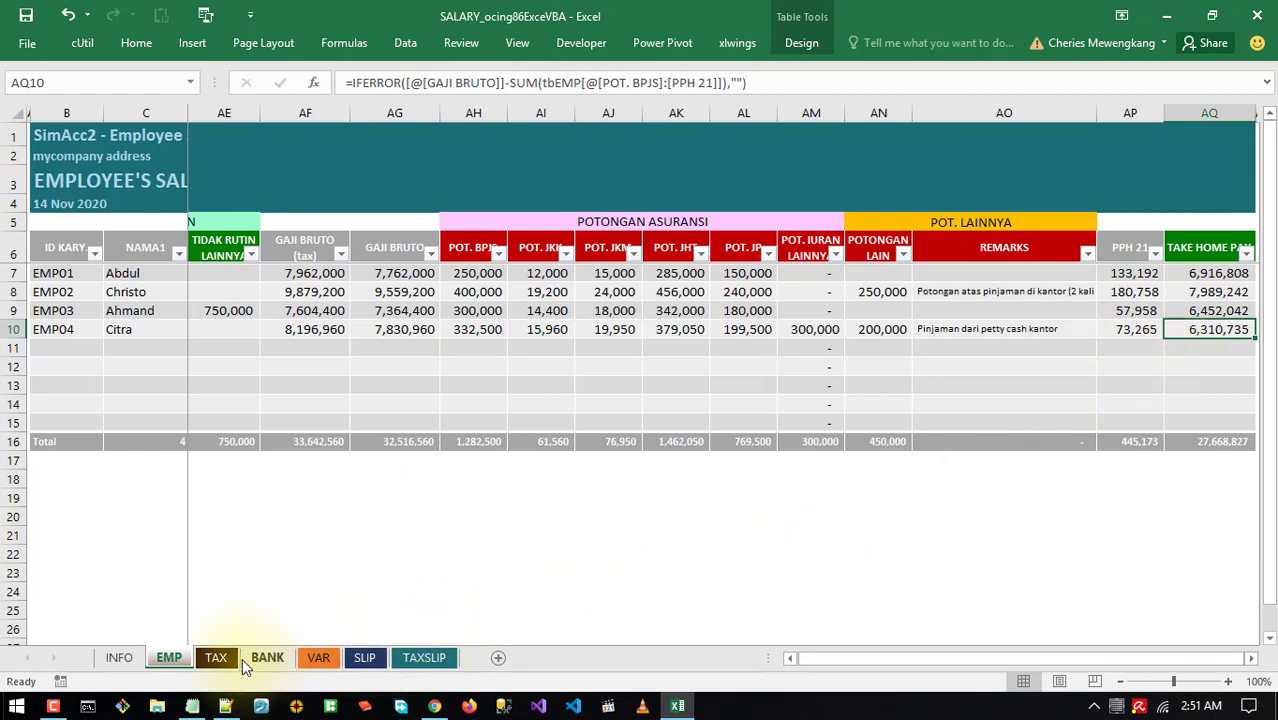
click(1145, 329)
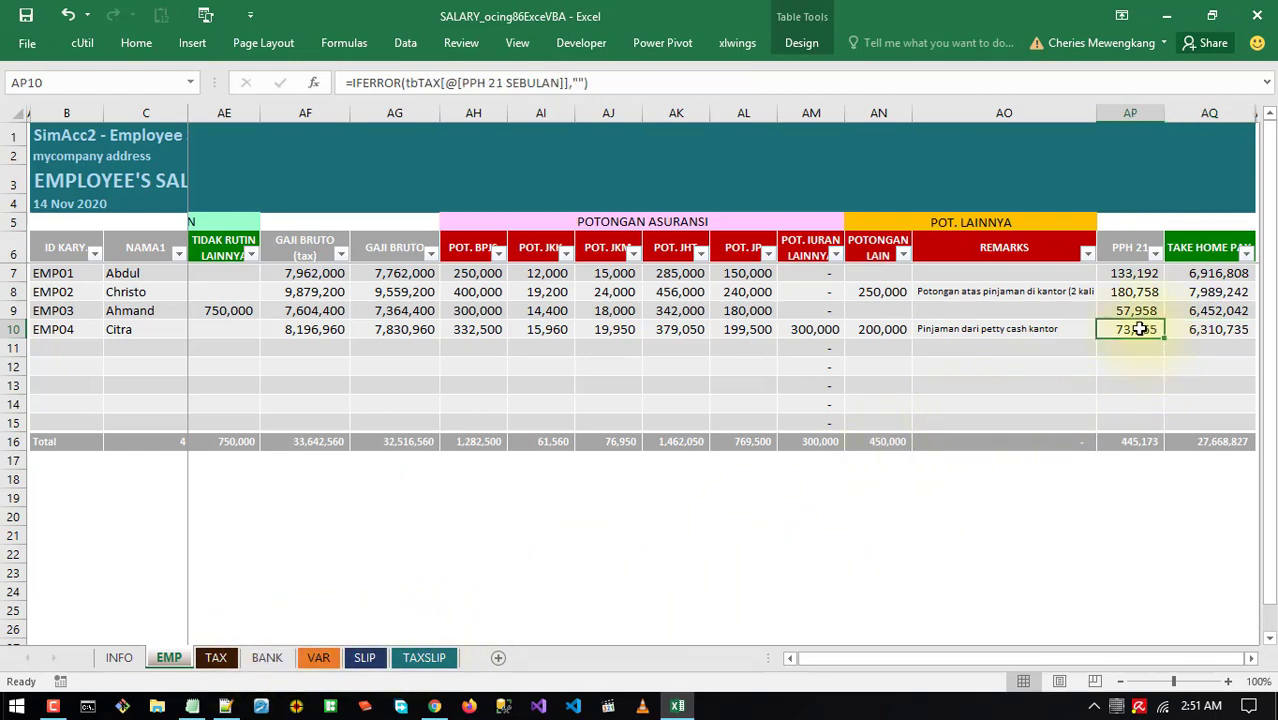
On the TAX sheet, review EMP04's row 10 from name and NPWP through the 73,265 monthly PPH 21.
click(216, 657)
click(136, 311)
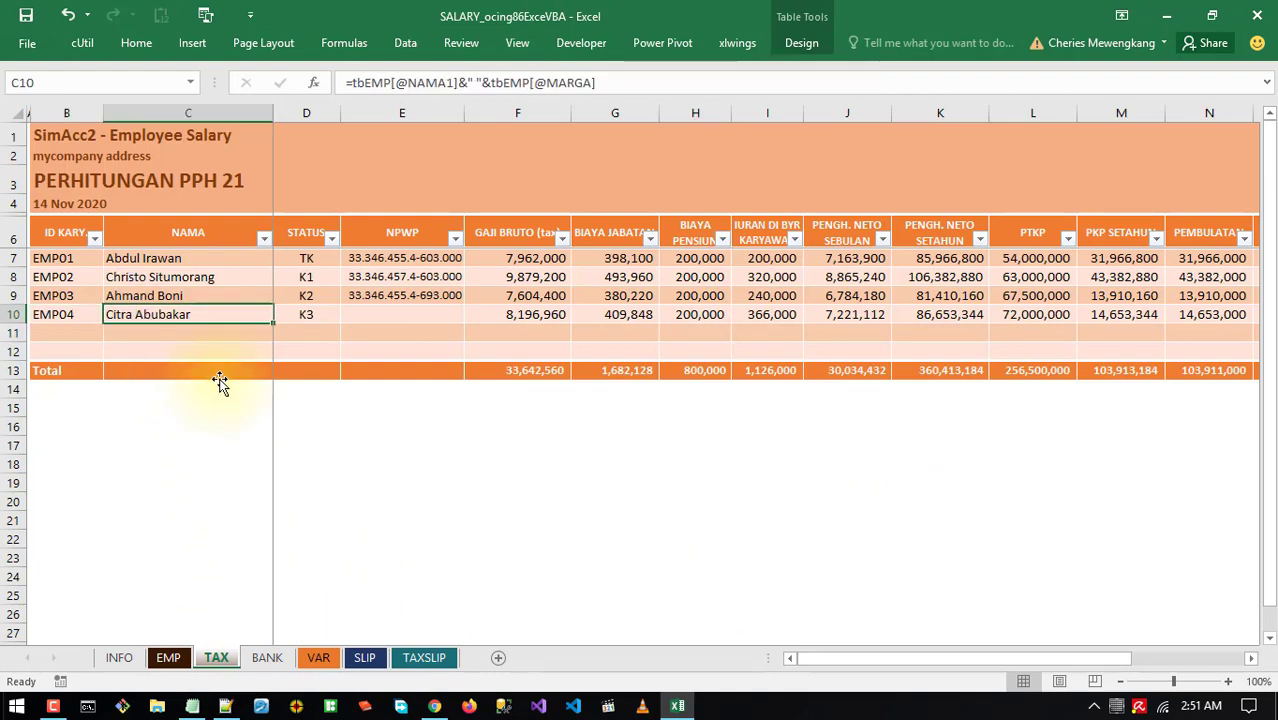
key(Right)
key(Right)
key(Right)
key(Left)
click(392, 312)
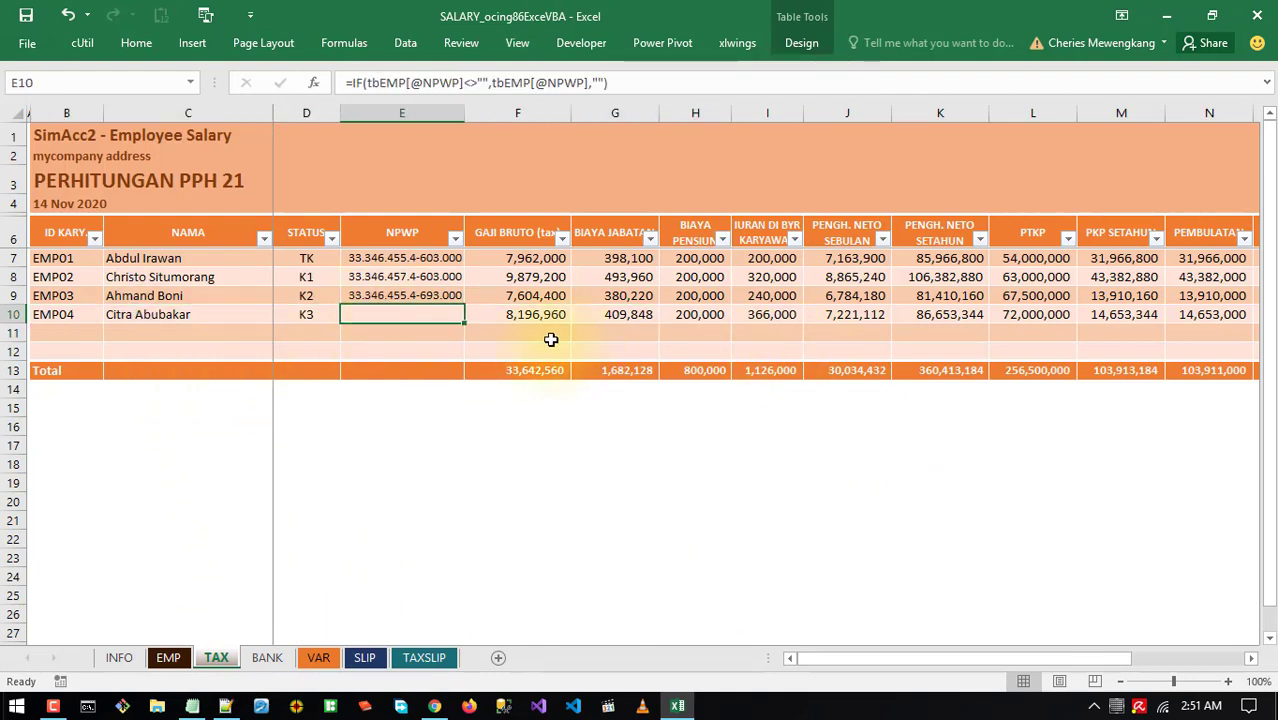
key(Right)
key(Right)
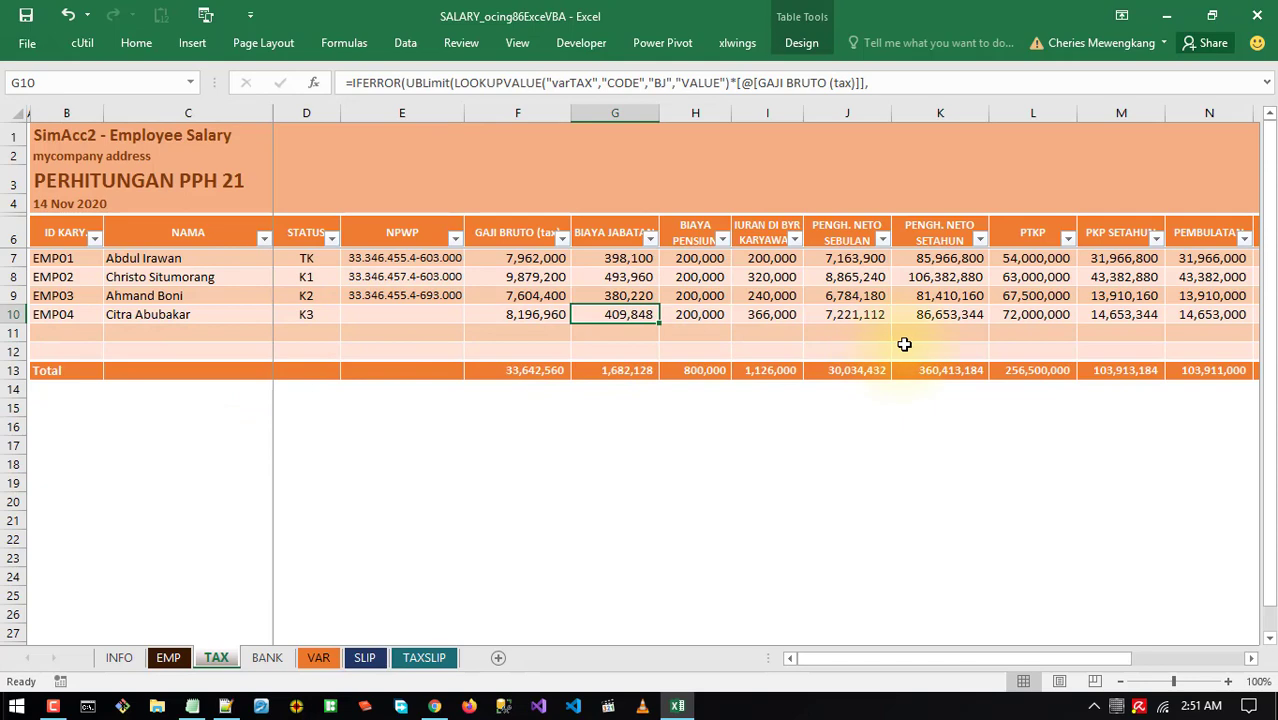
key(Right)
key(Right)
key(Right)
key(Right)
key(Right)
key(Right)
key(Right)
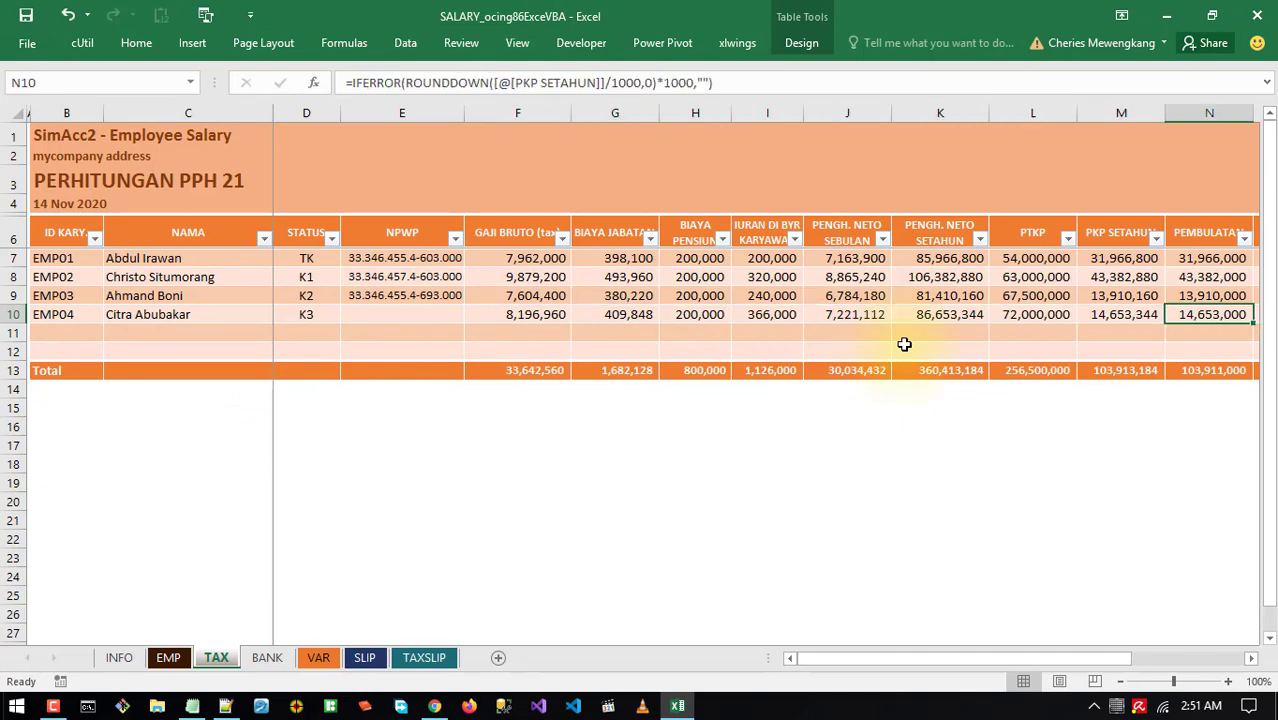
key(Right)
key(Right)
key(Right)
key(Right)
key(Left)
key(Left)
key(Left)
key(Left)
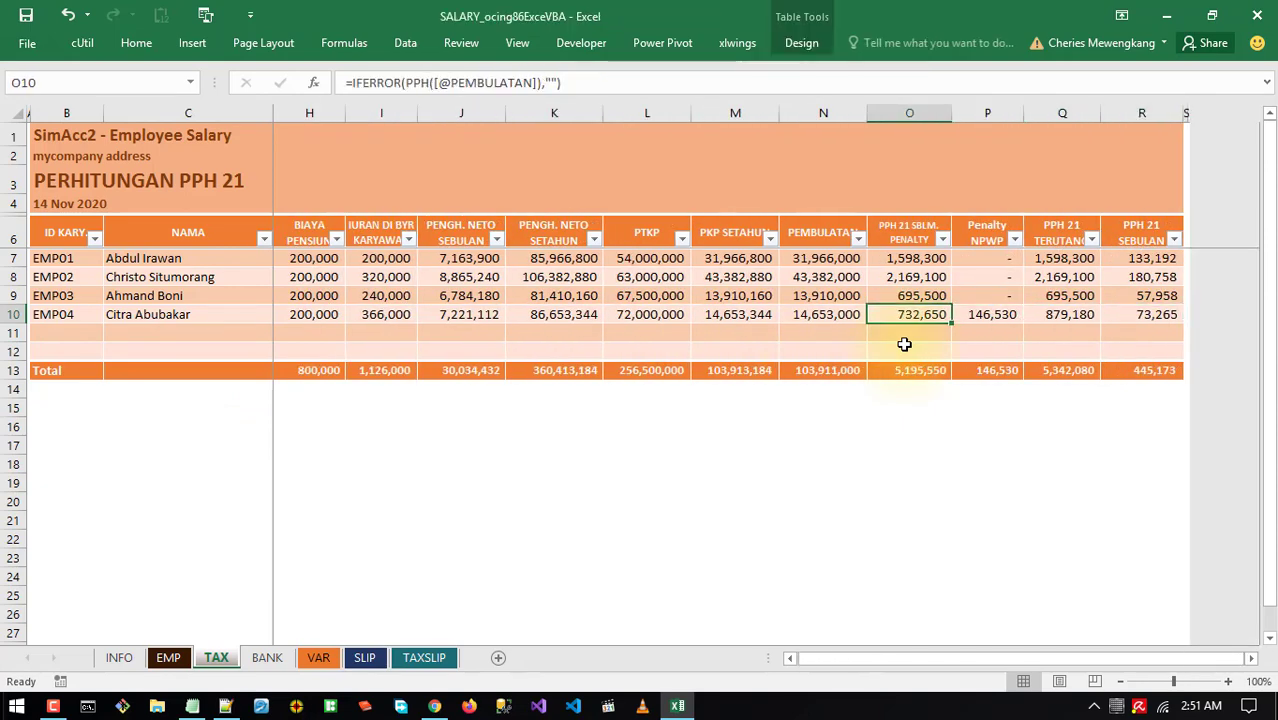
key(Right)
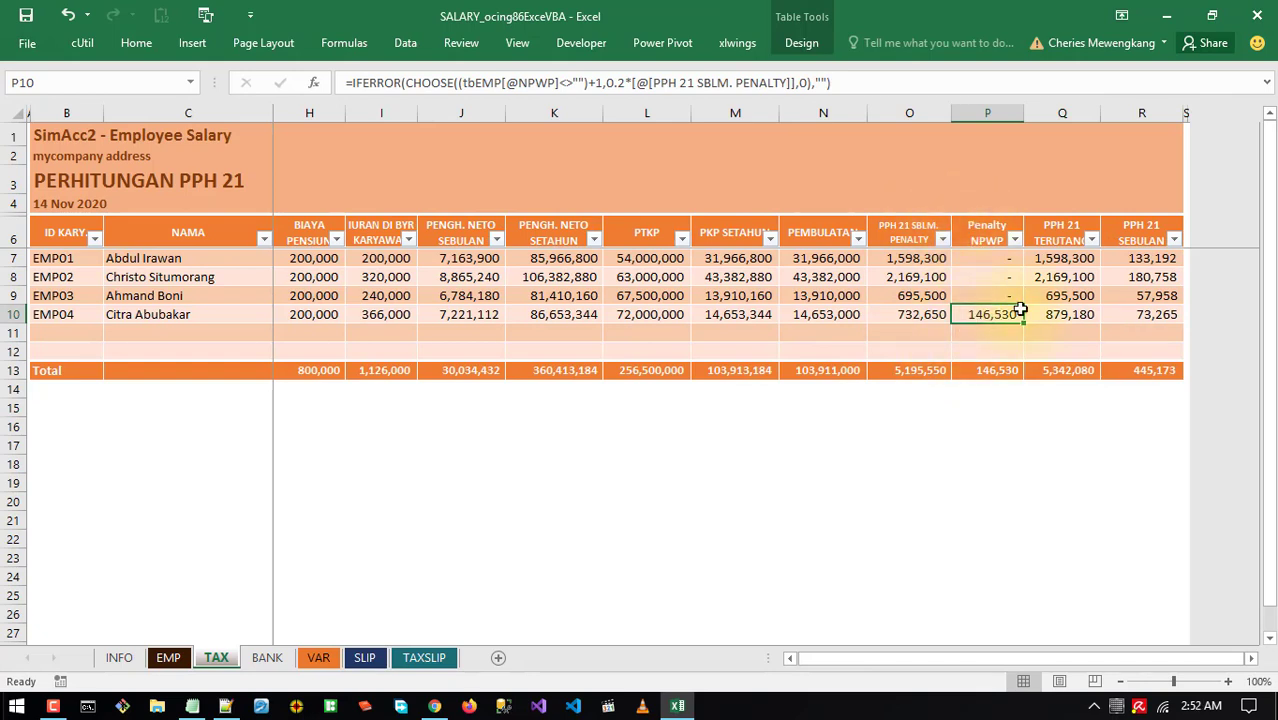
click(1116, 316)
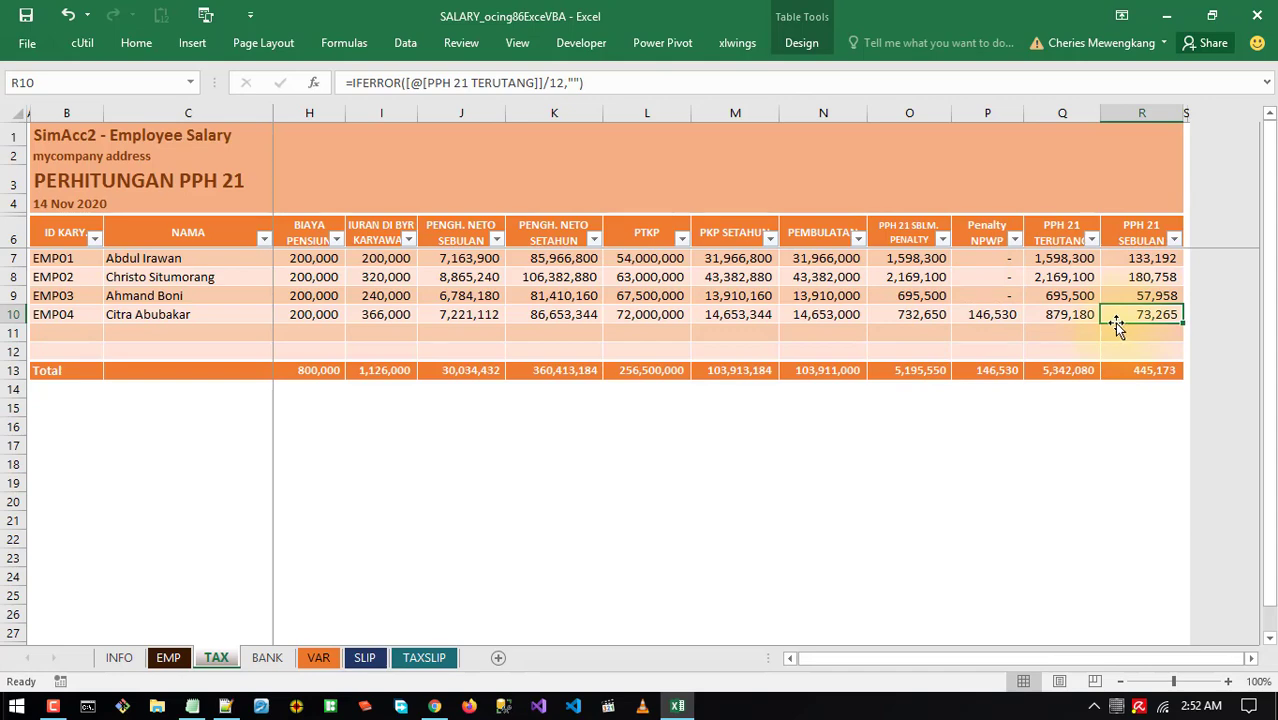
Extend the BANK Salary Data table one row to EMP04, check its name, account and amount, then go to SLIP.
click(266, 657)
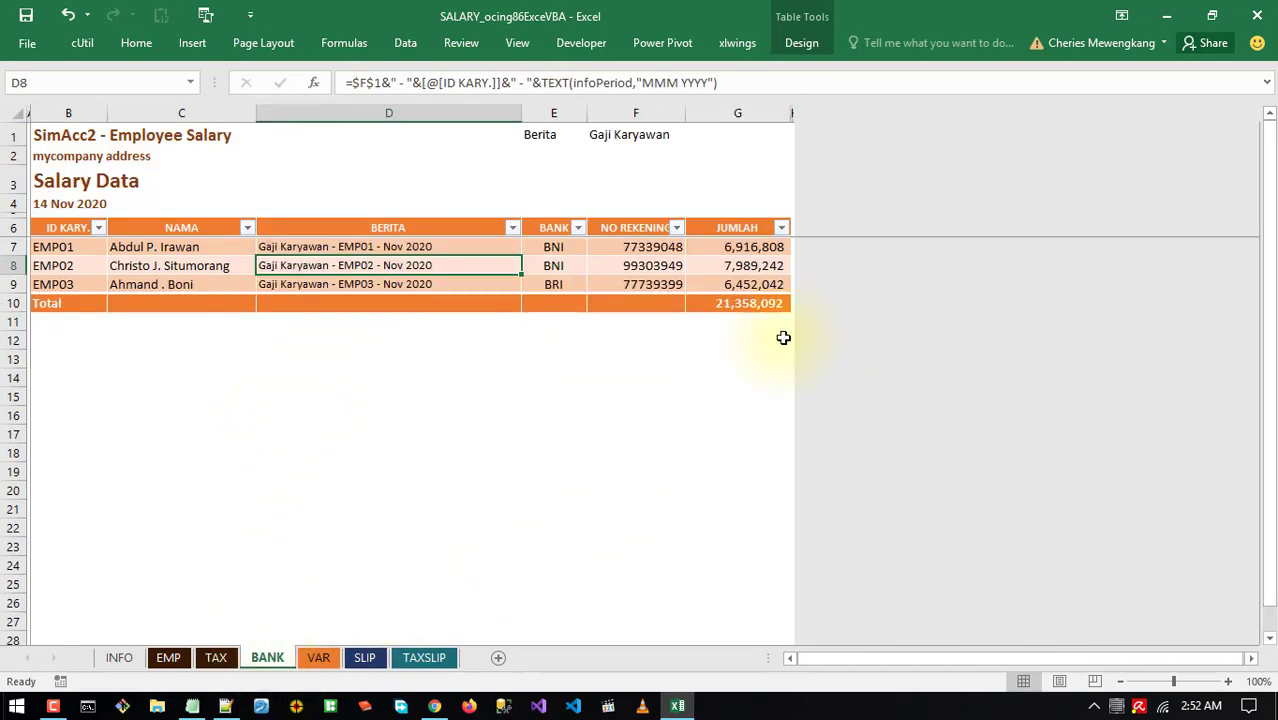
drag(789, 311, 789, 322)
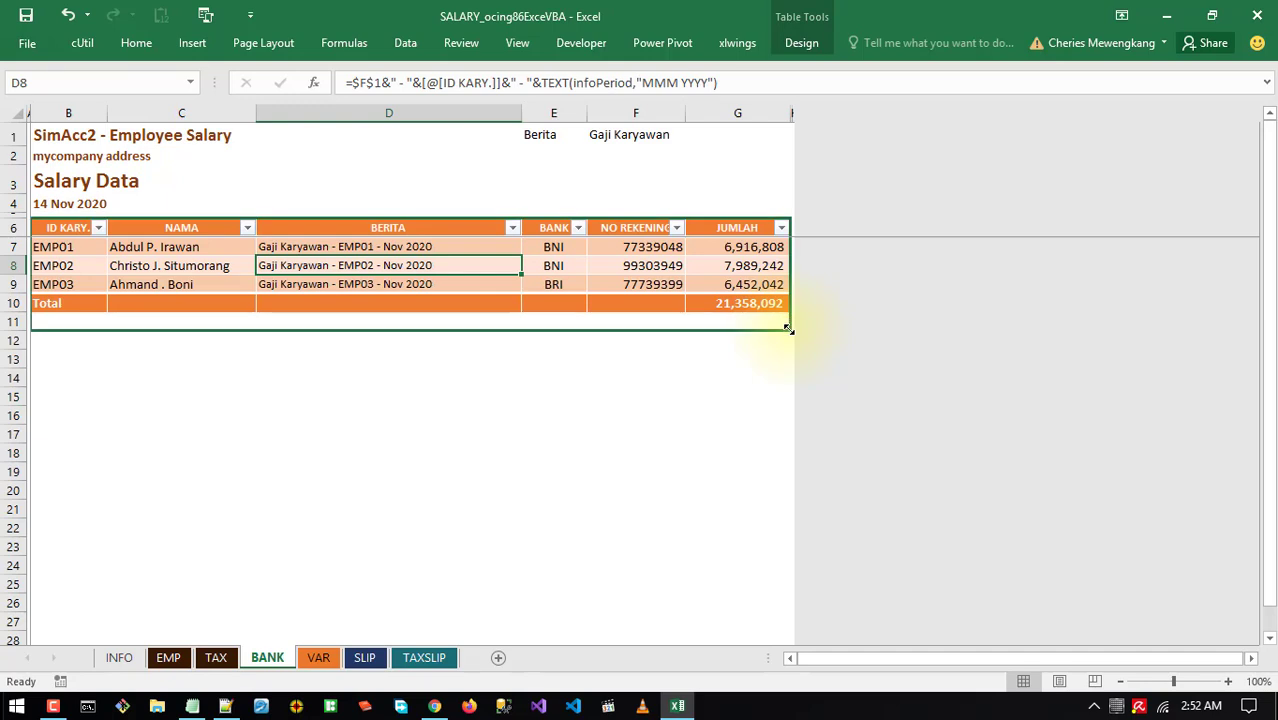
click(66, 302)
click(148, 303)
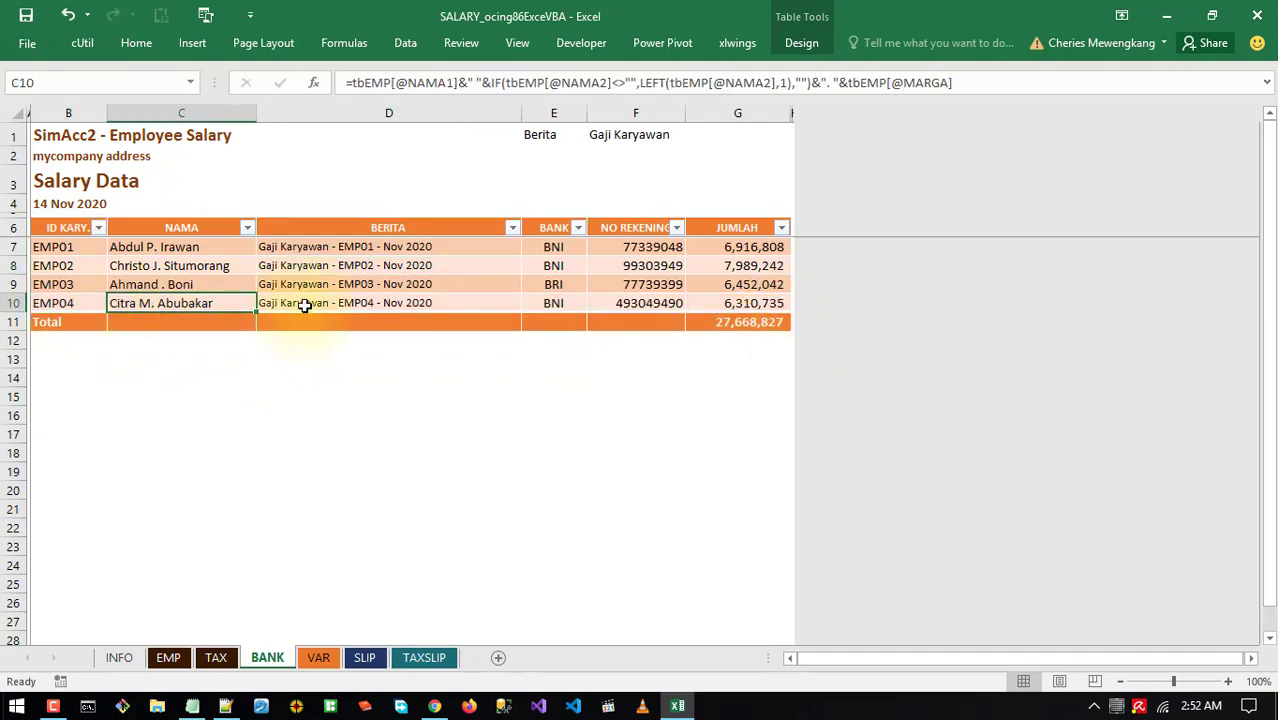
click(310, 303)
click(608, 300)
click(742, 302)
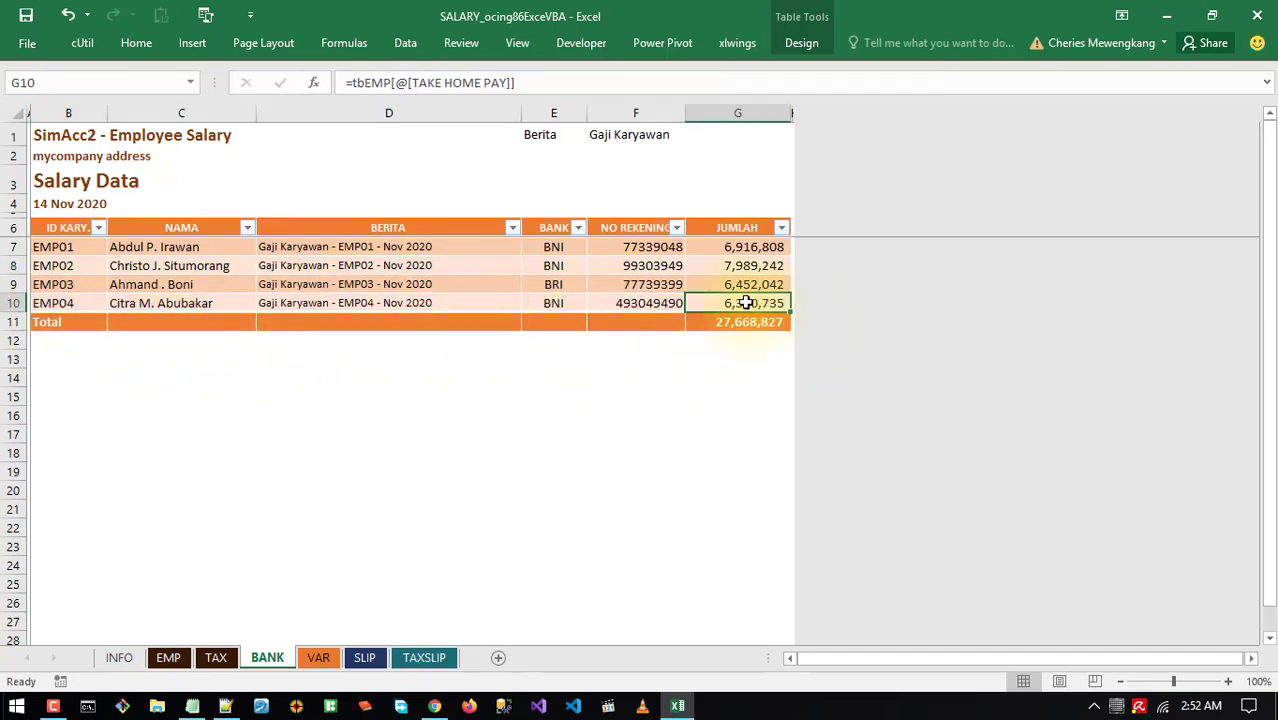
click(562, 301)
click(629, 301)
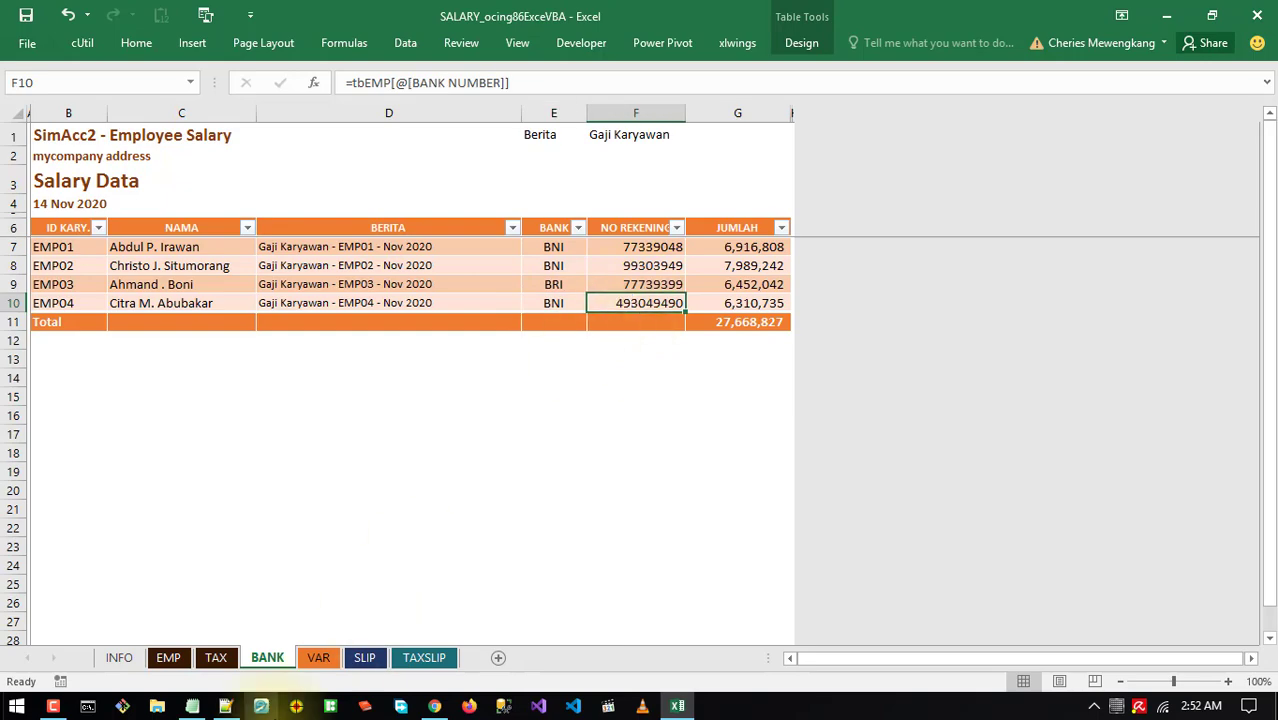
click(318, 658)
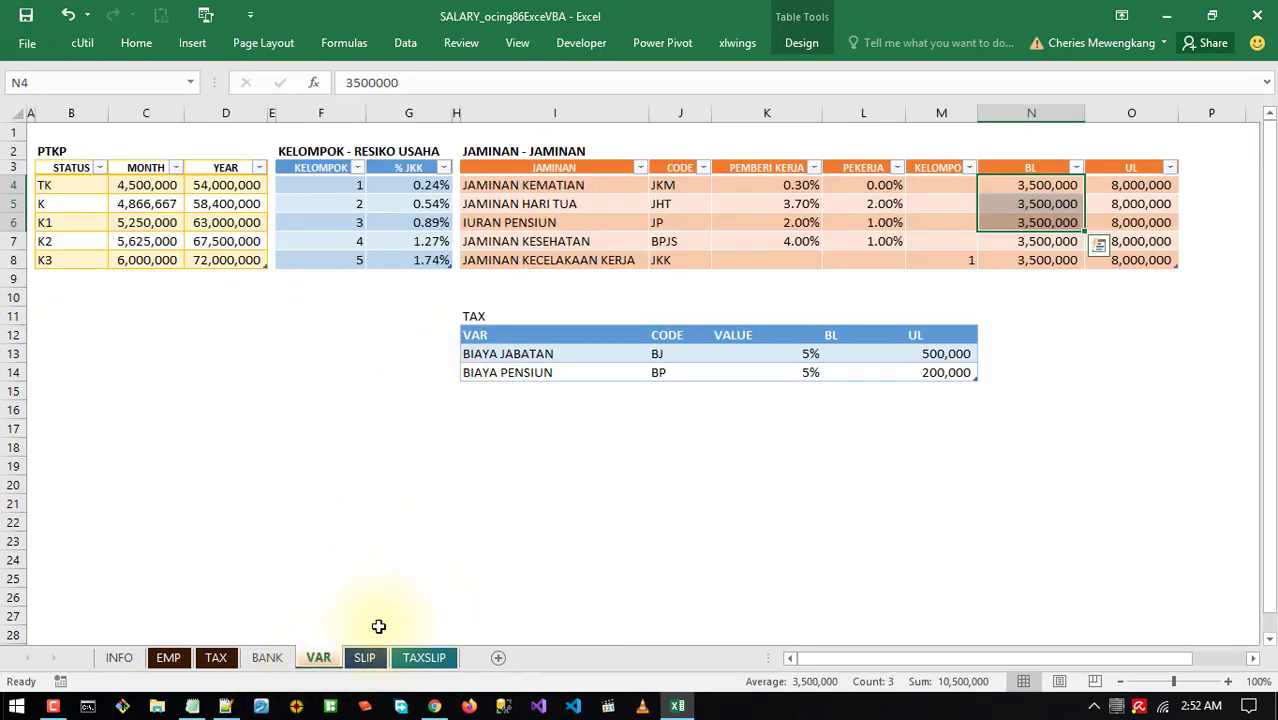
click(364, 657)
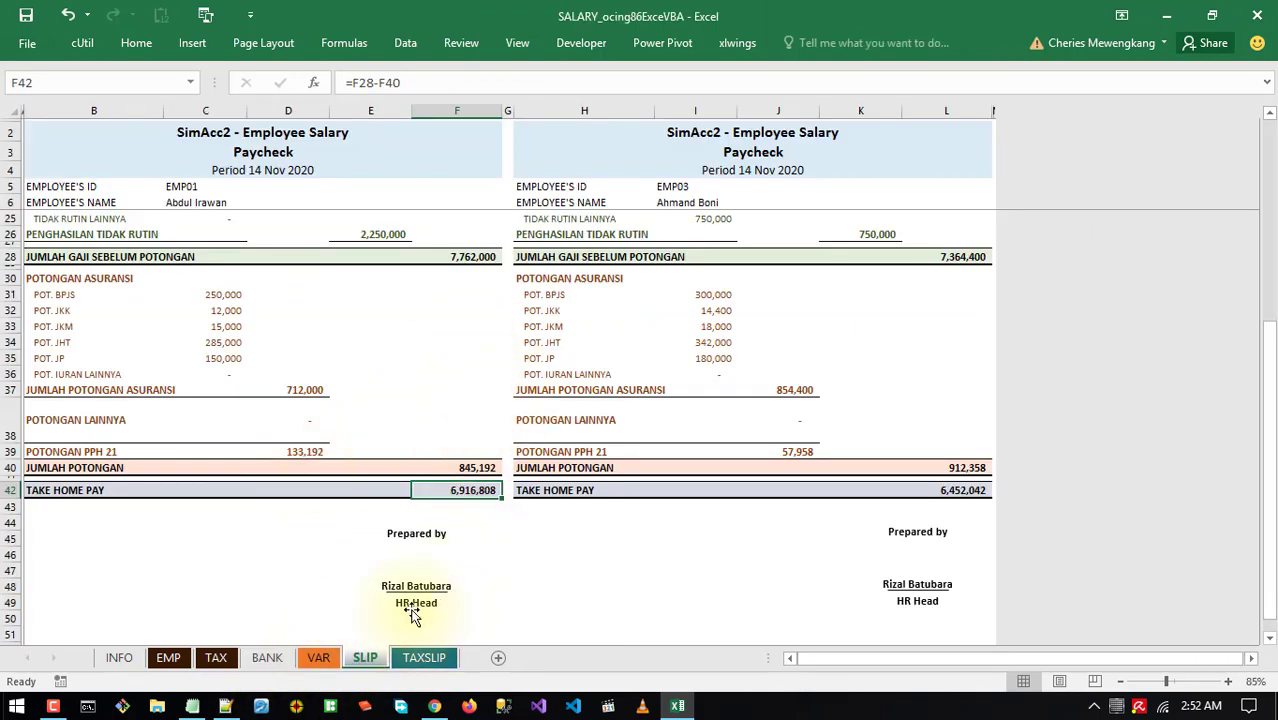
Choose EMP04 from the C5 employee dropdown on the left paycheck.
click(193, 185)
click(254, 188)
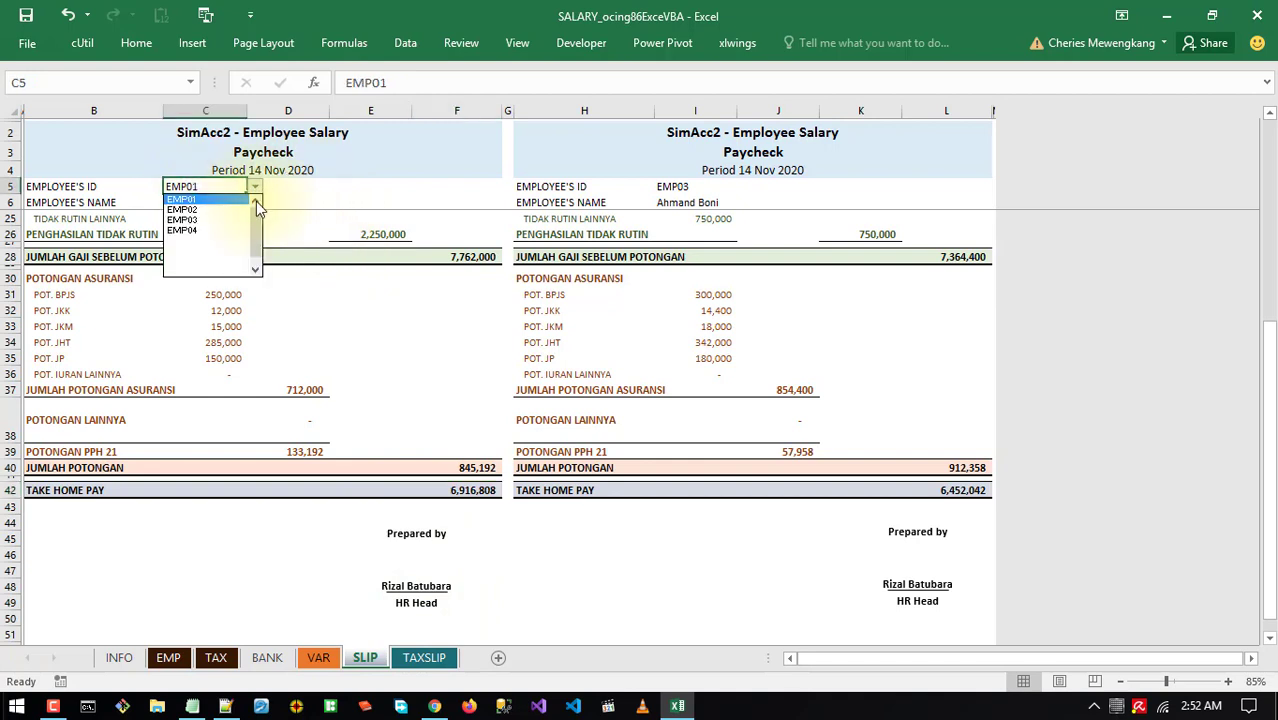
click(181, 231)
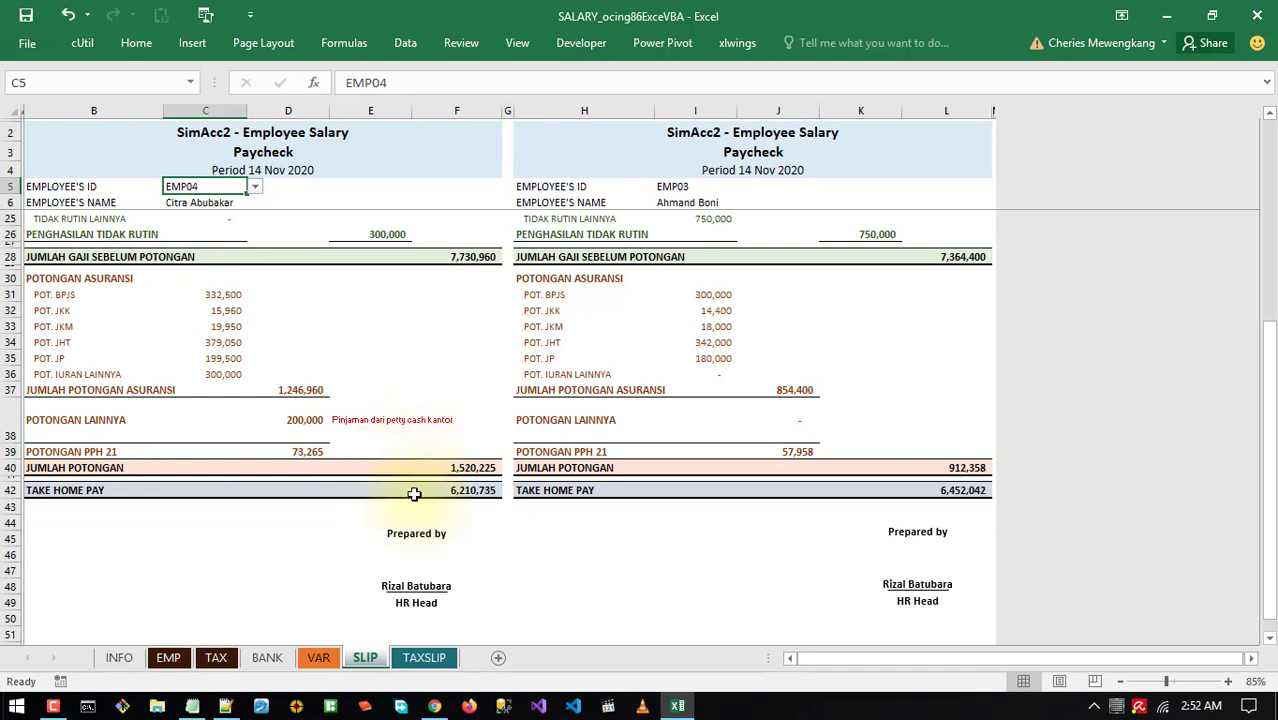
Check the POTONGAN LAINNYA 200,000 petty-cash deduction amount and remark formulas in D38 and E38.
click(82, 420)
click(308, 424)
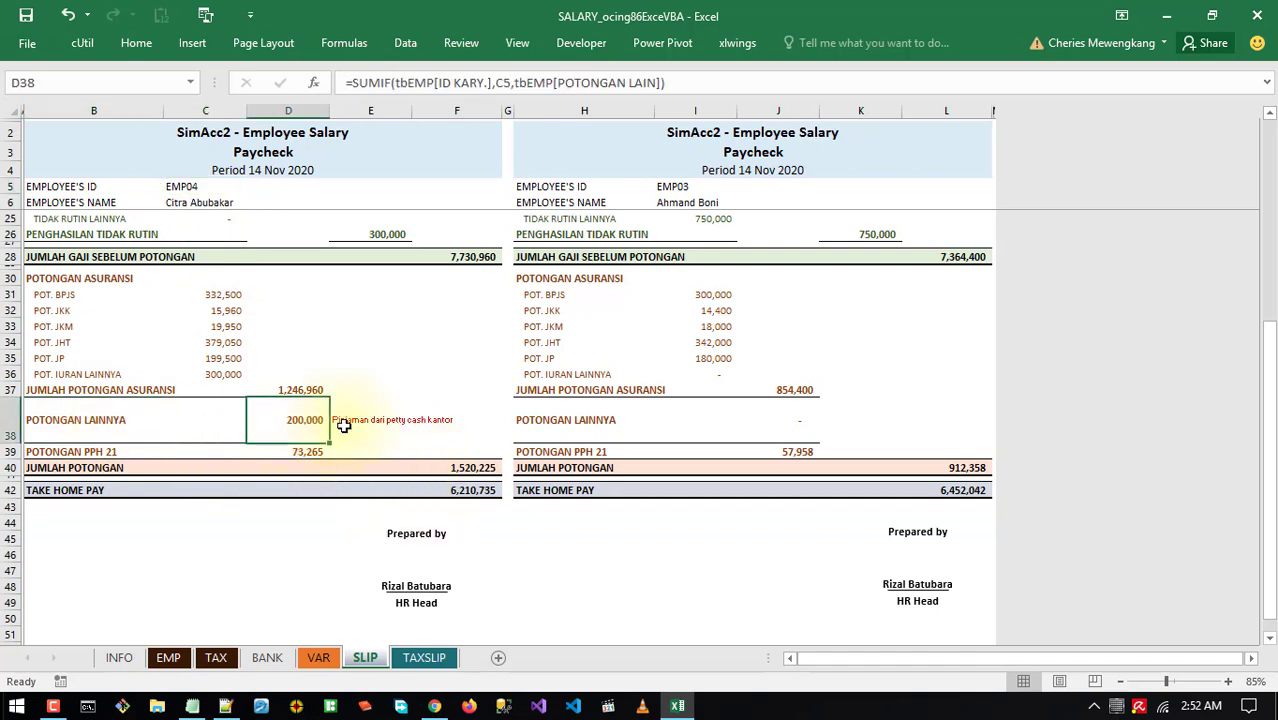
click(362, 424)
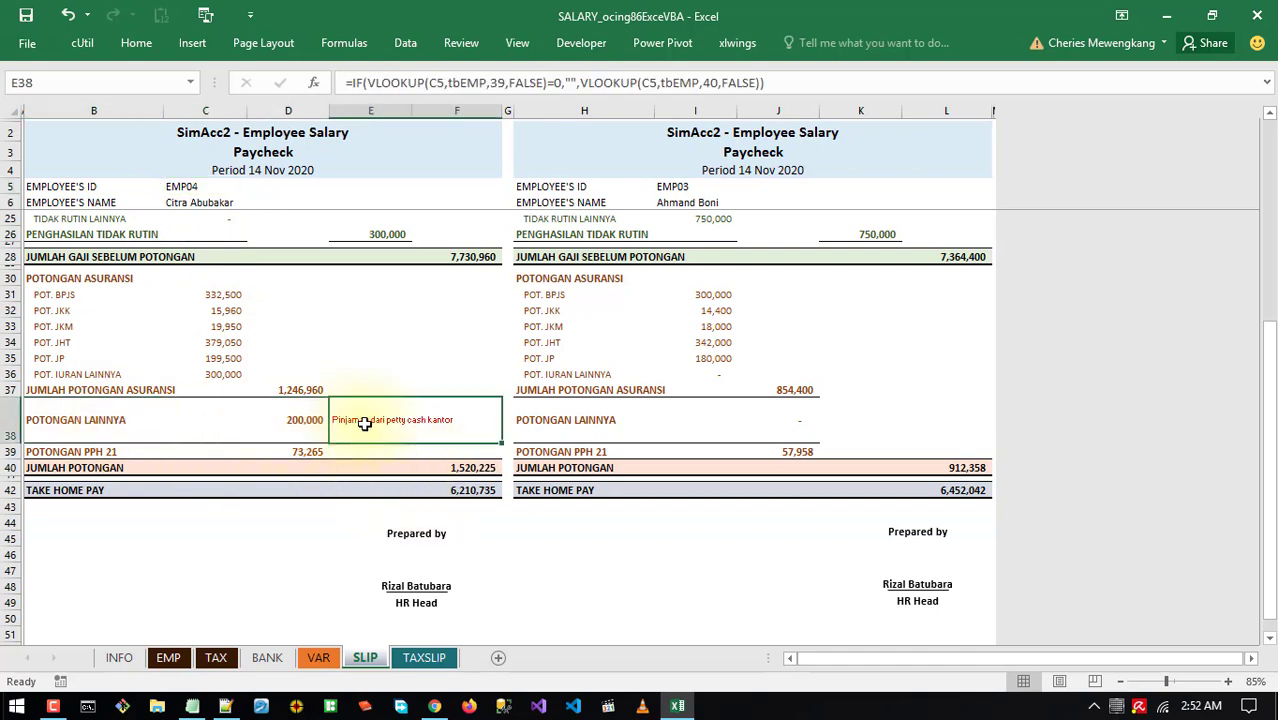
click(277, 424)
click(280, 569)
key(Down)
key(Down)
key(Down)
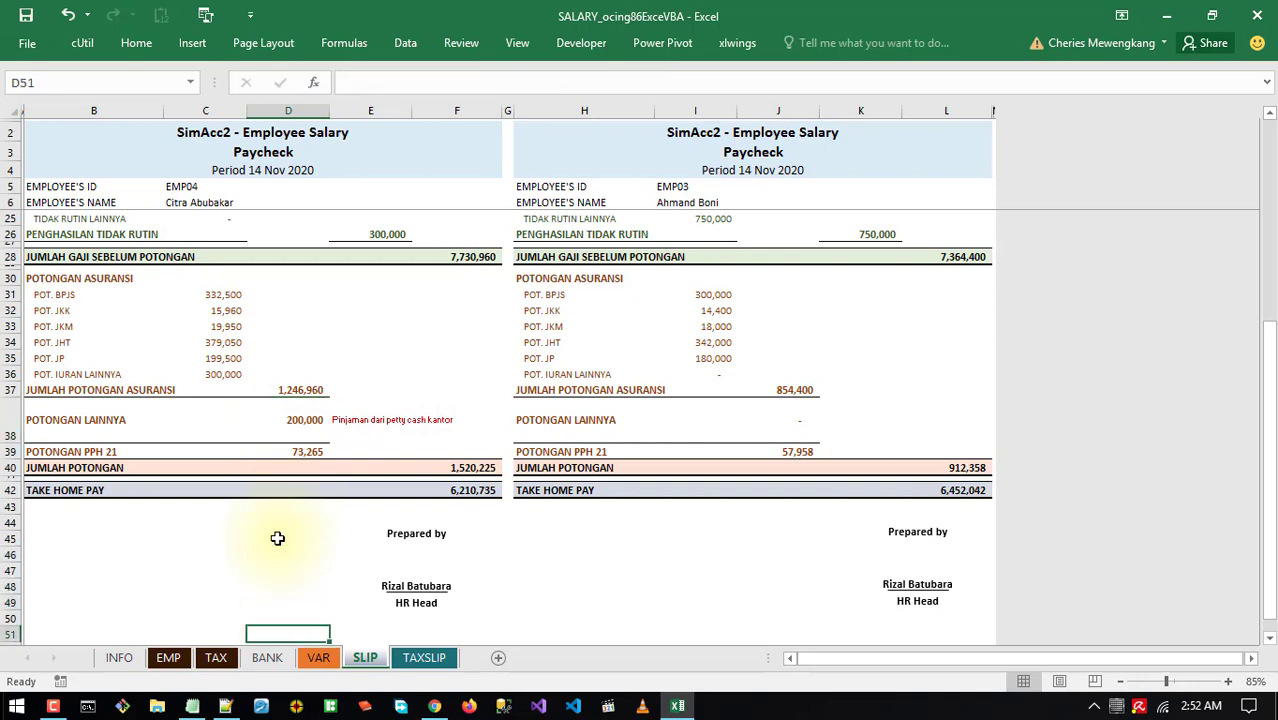
key(Down)
key(Up)
key(Up)
key(Up)
key(Up)
key(Up)
key(Up)
key(Up)
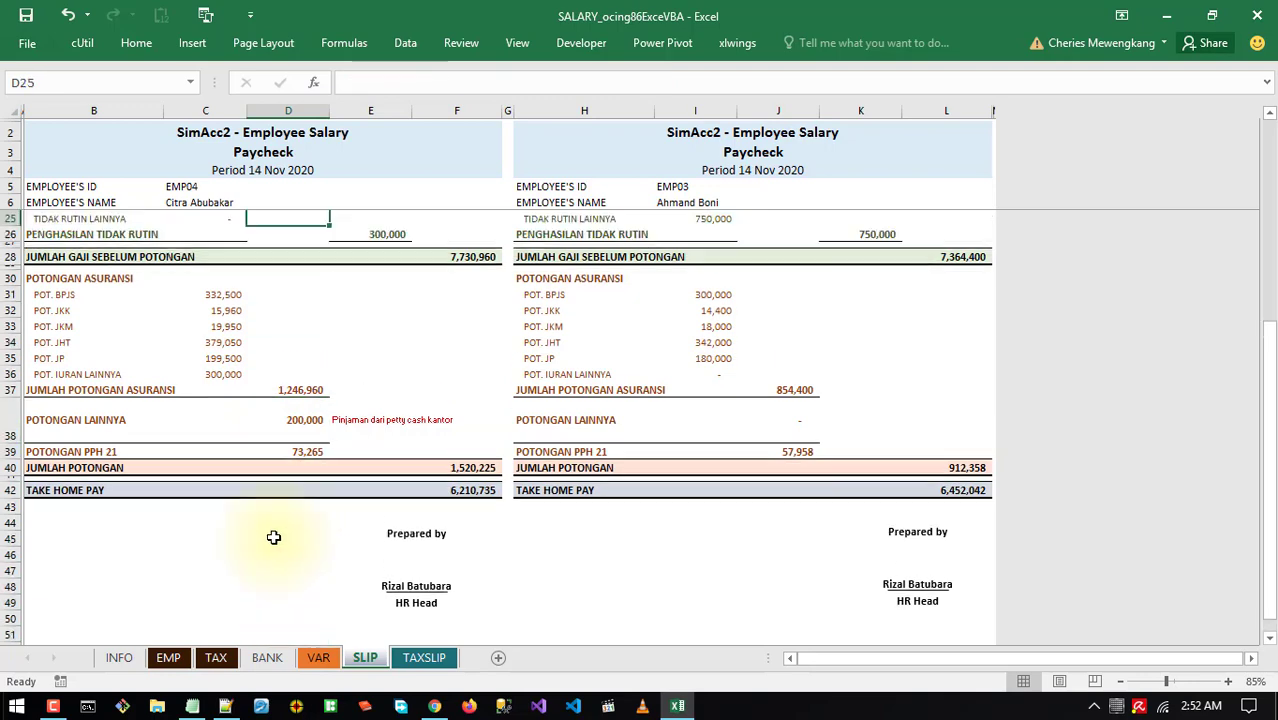
key(Up)
key(Up)
key(Up)
key(Up)
key(Up)
key(Up)
click(420, 658)
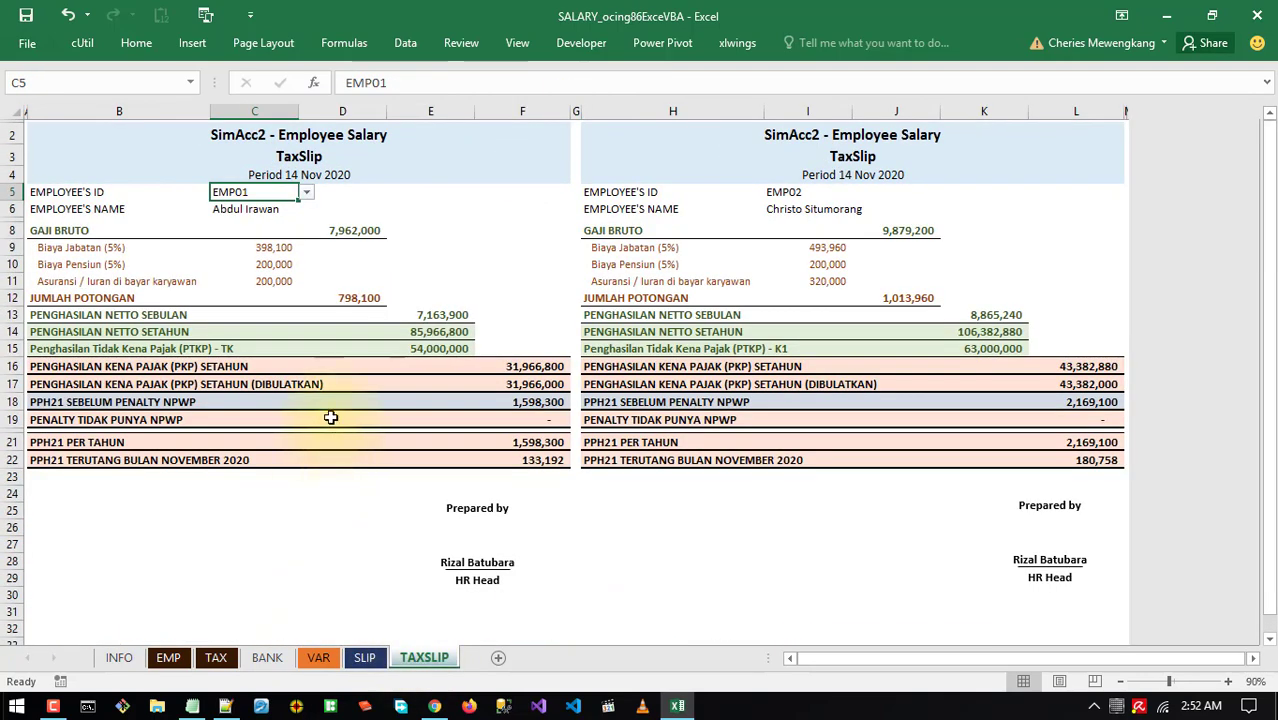
click(306, 194)
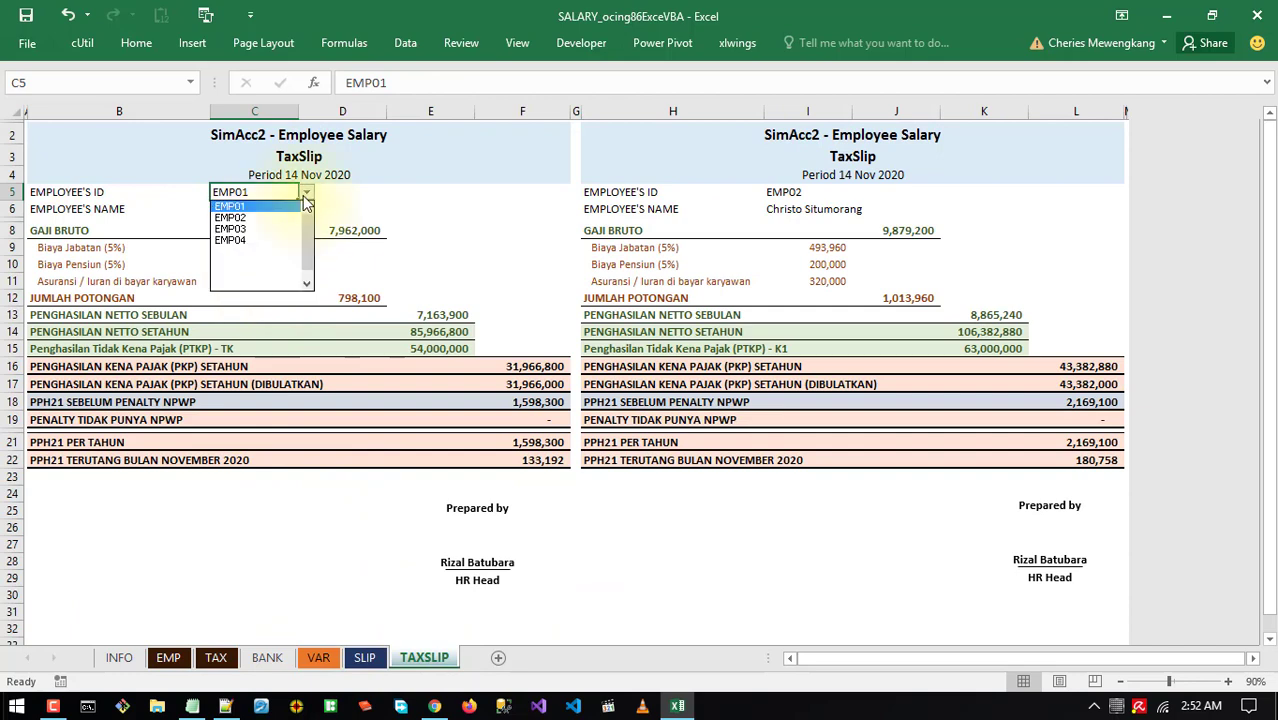
click(250, 241)
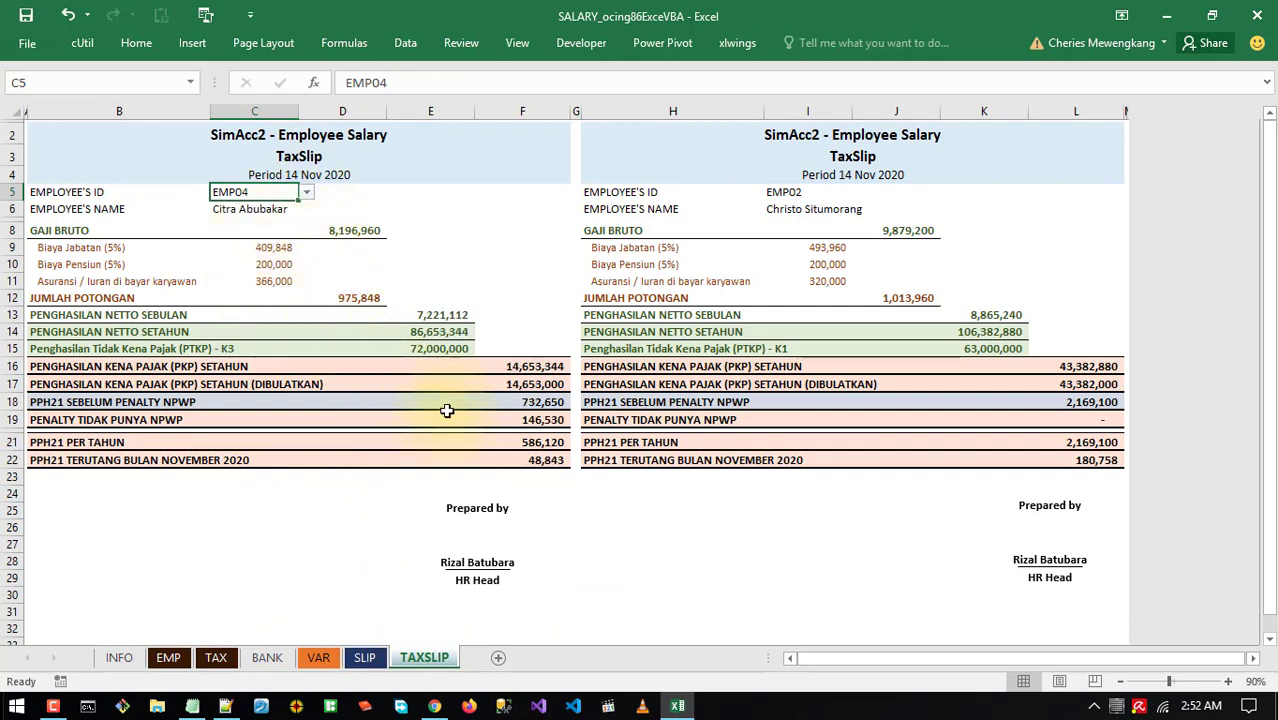
click(493, 465)
click(386, 497)
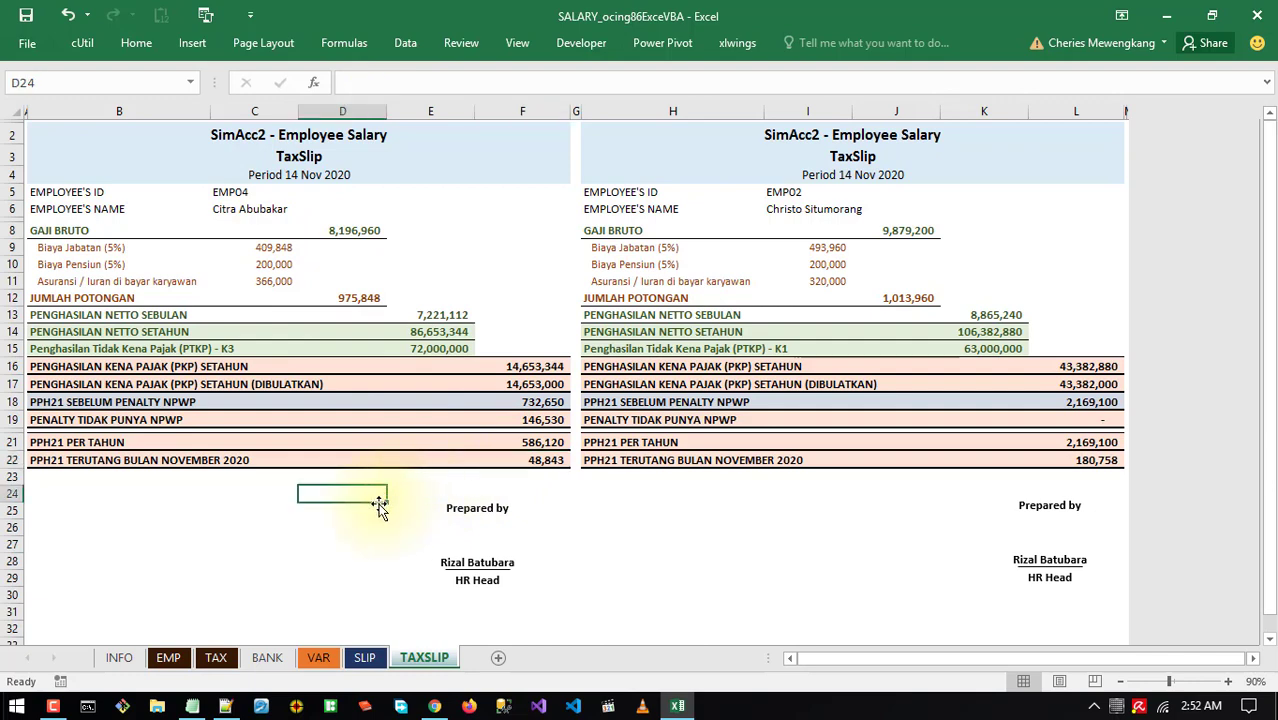
click(243, 507)
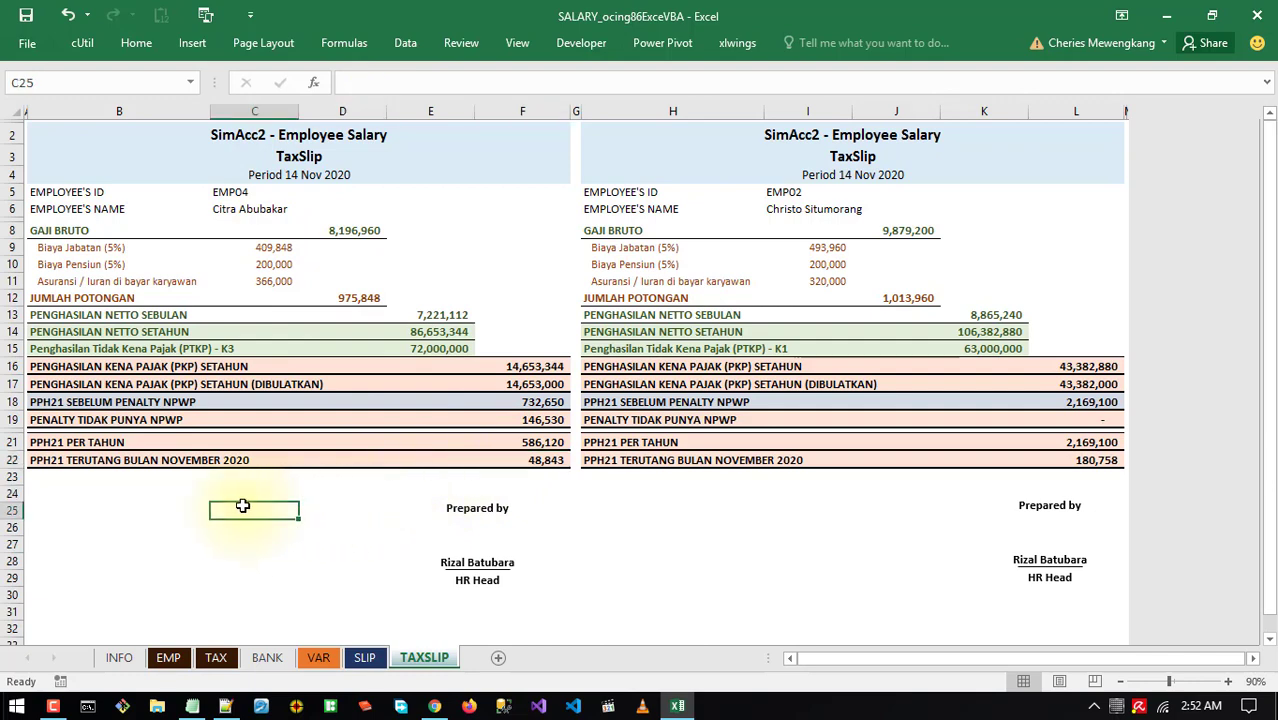
click(166, 508)
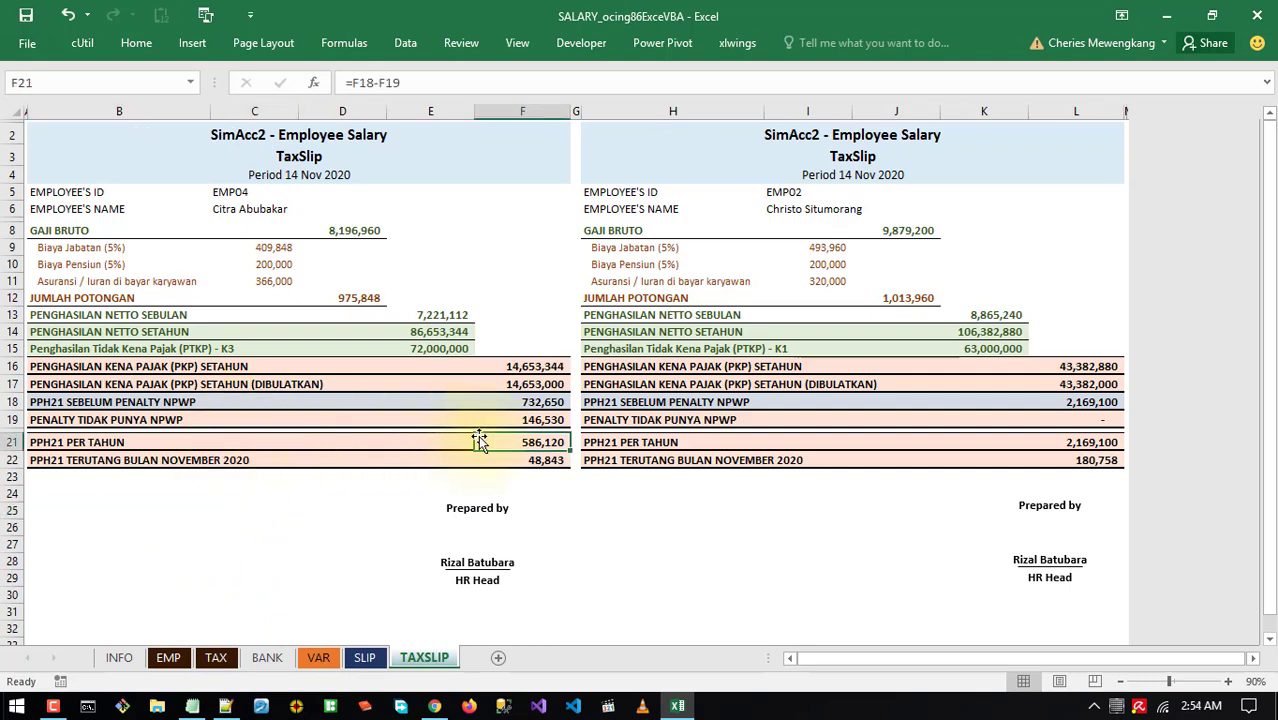
double_click(513, 437)
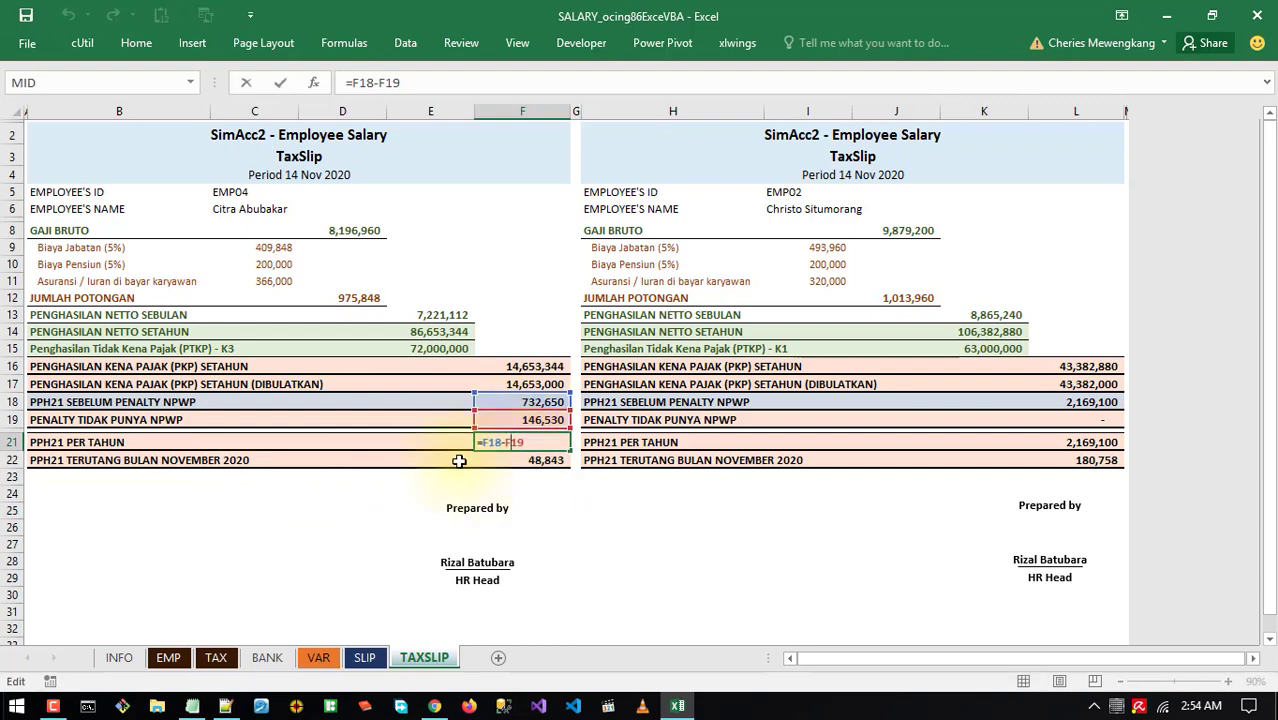
key(Return)
click(533, 441)
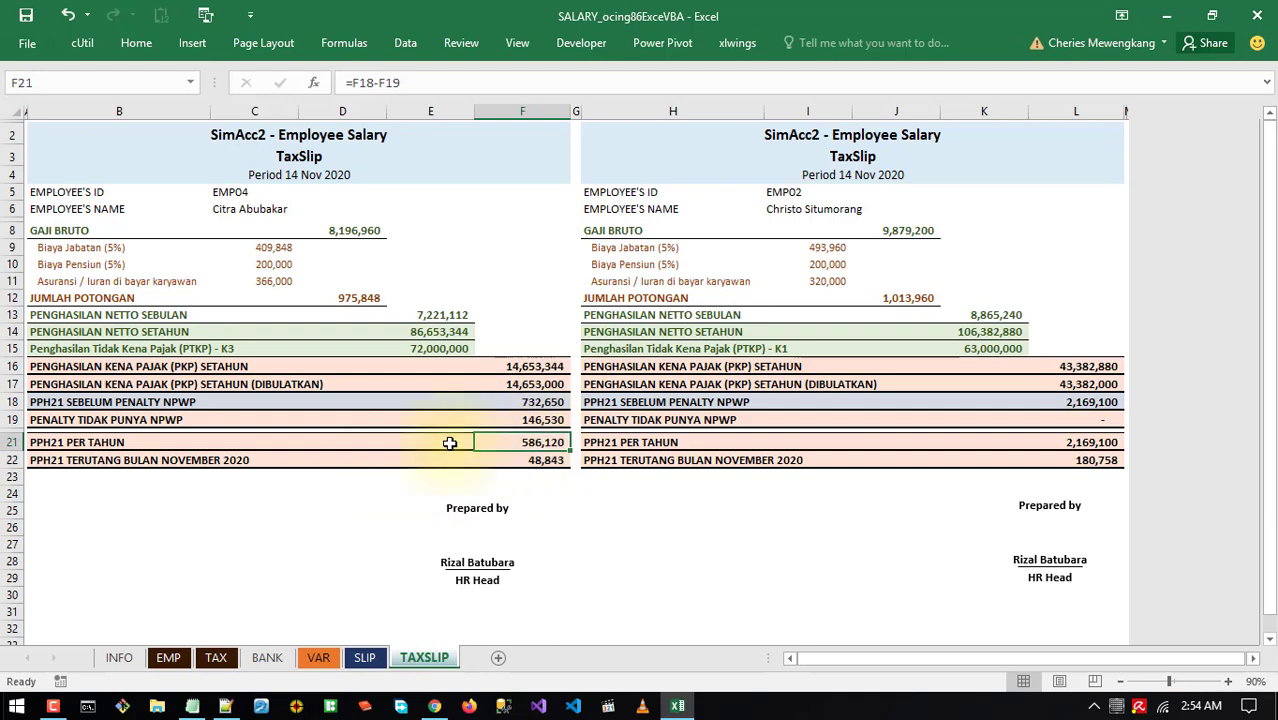
click(71, 419)
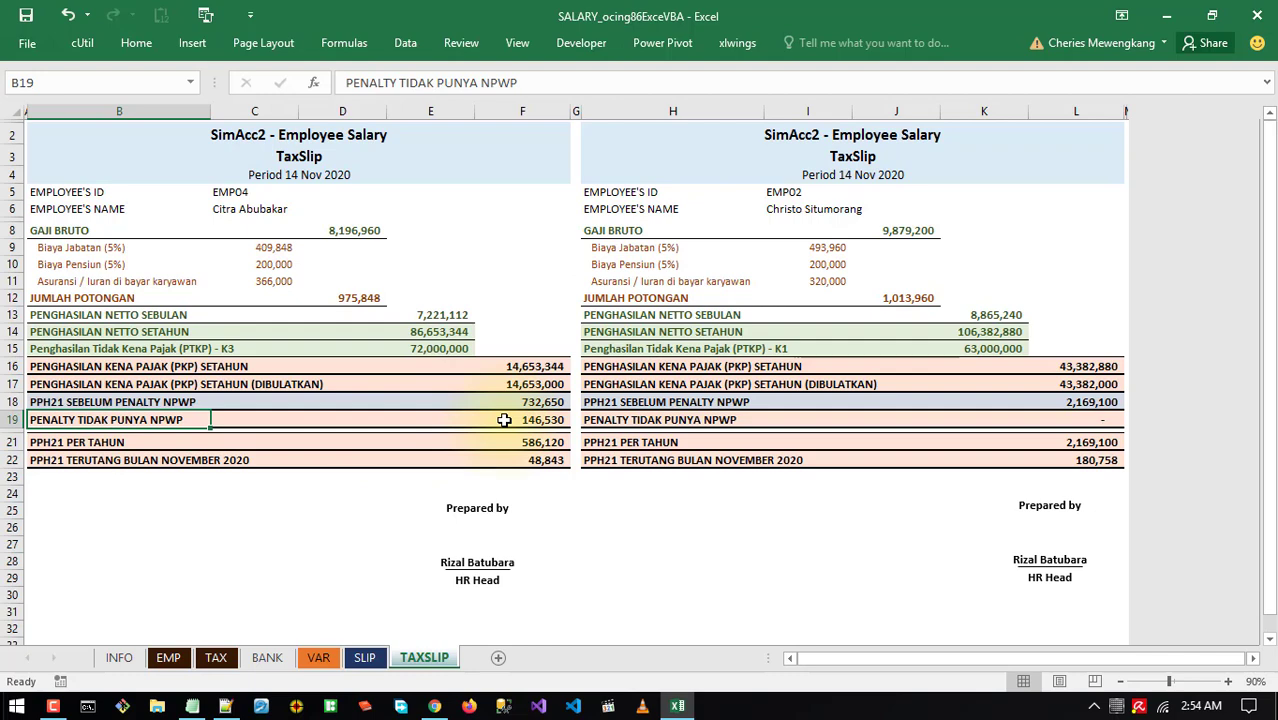
Change the F21 annual PPh21 formula from subtracting to =F18+F19.
click(516, 443)
double_click(510, 446)
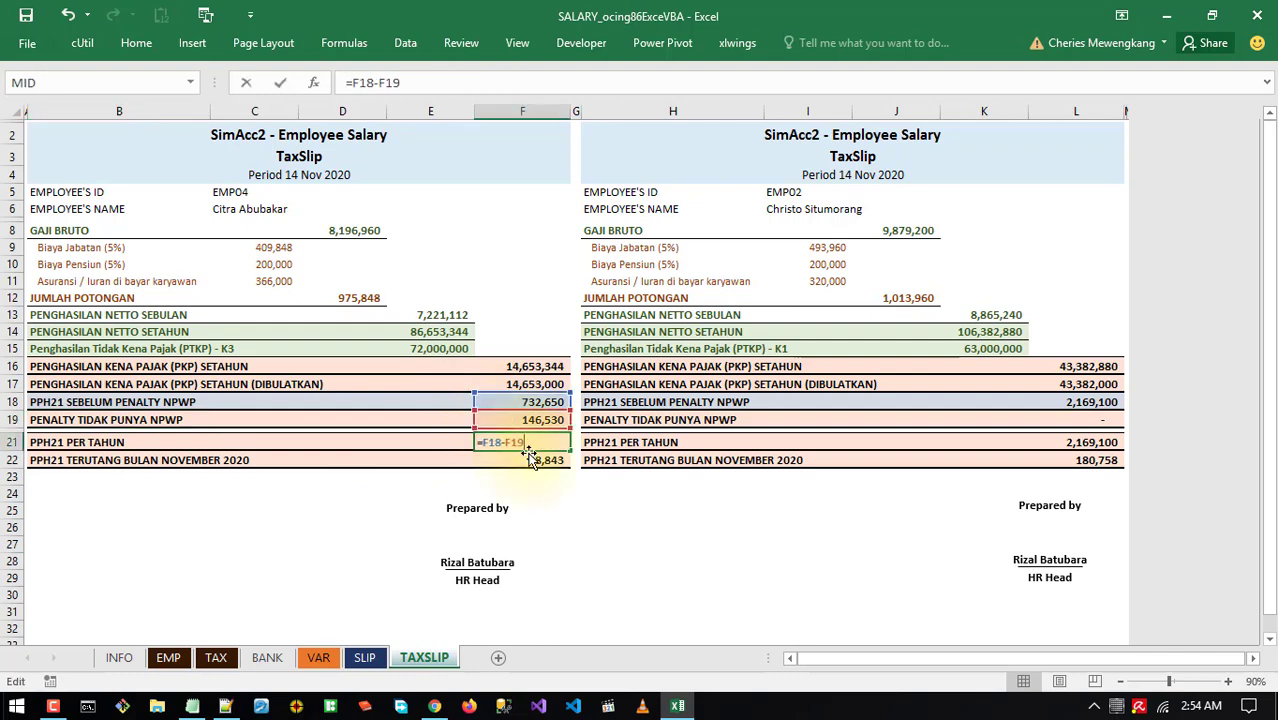
key(BackSpace)
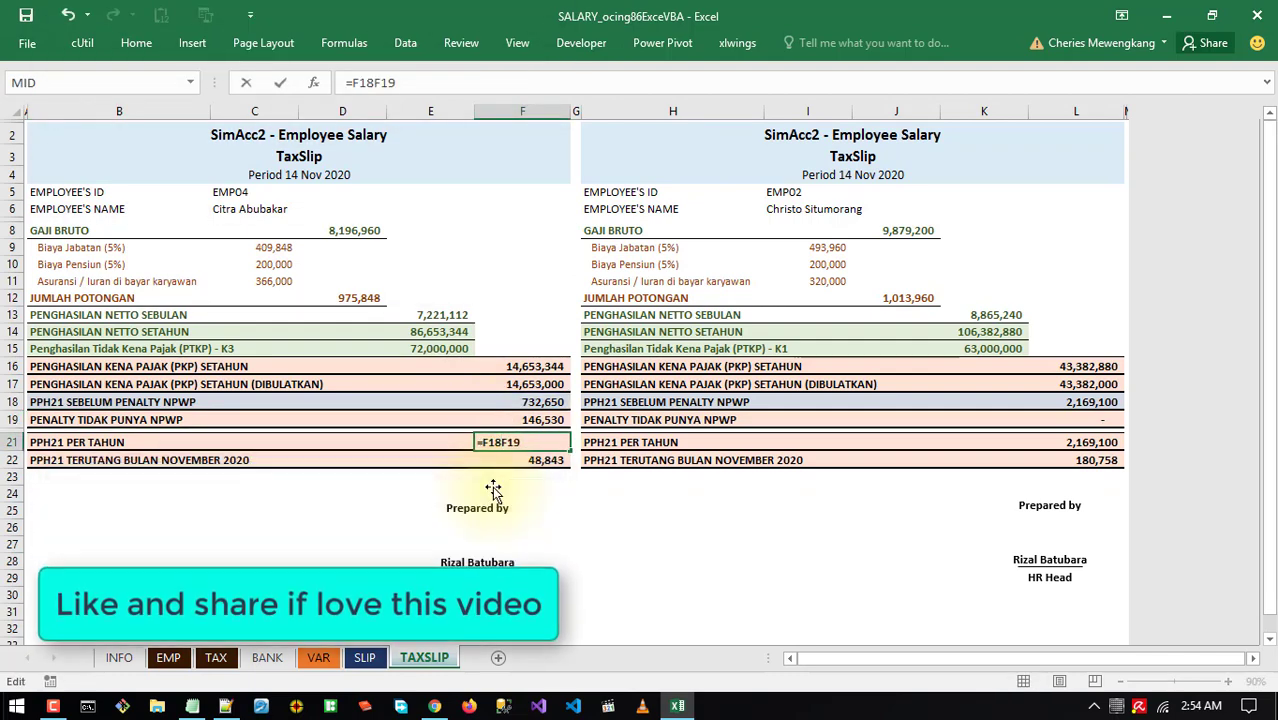
text(+)
key(Return)
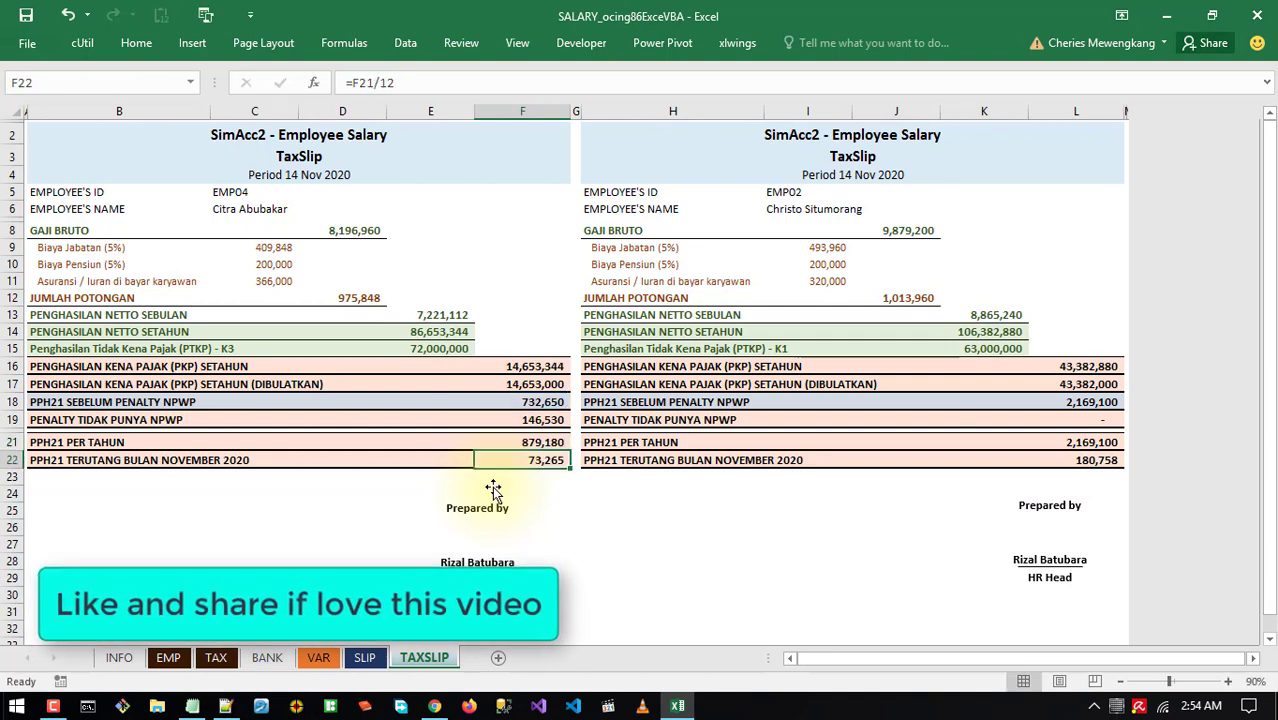
click(497, 441)
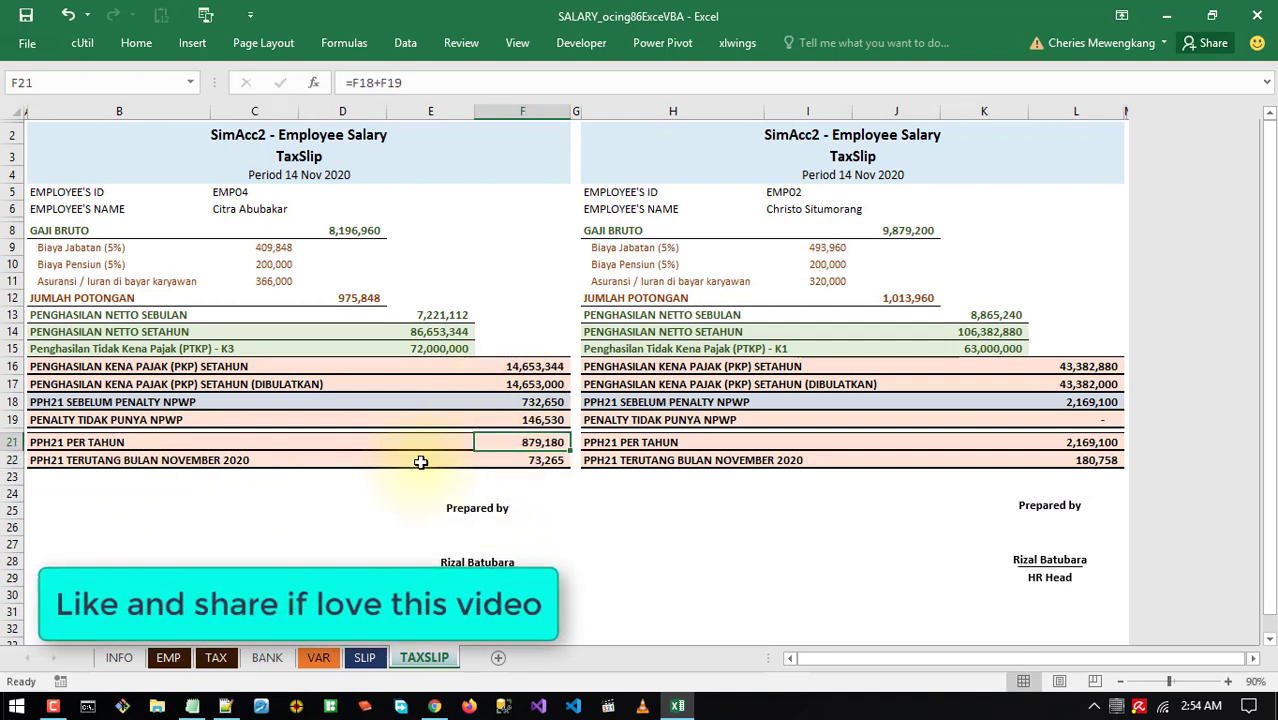
Verify the F18 before-penalty, F19 NPWP penalty, annual 879,180 and monthly 73,265 PPh21 formulas.
click(60, 402)
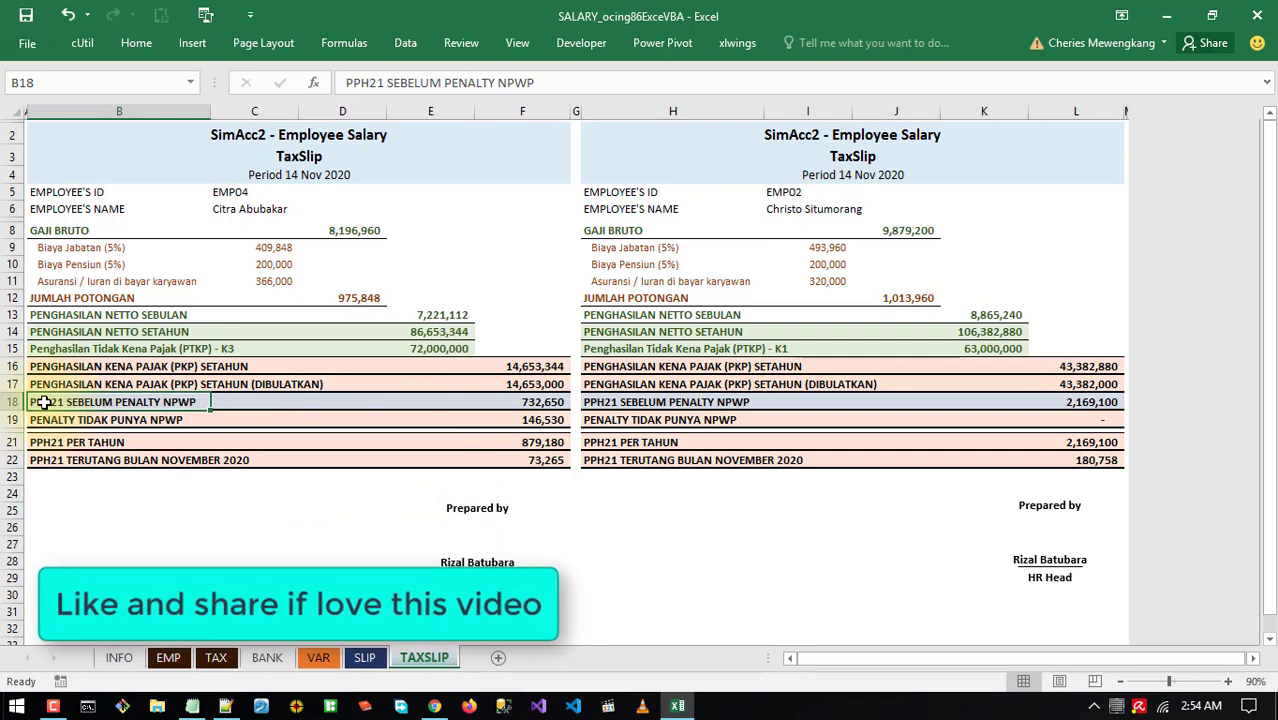
click(494, 405)
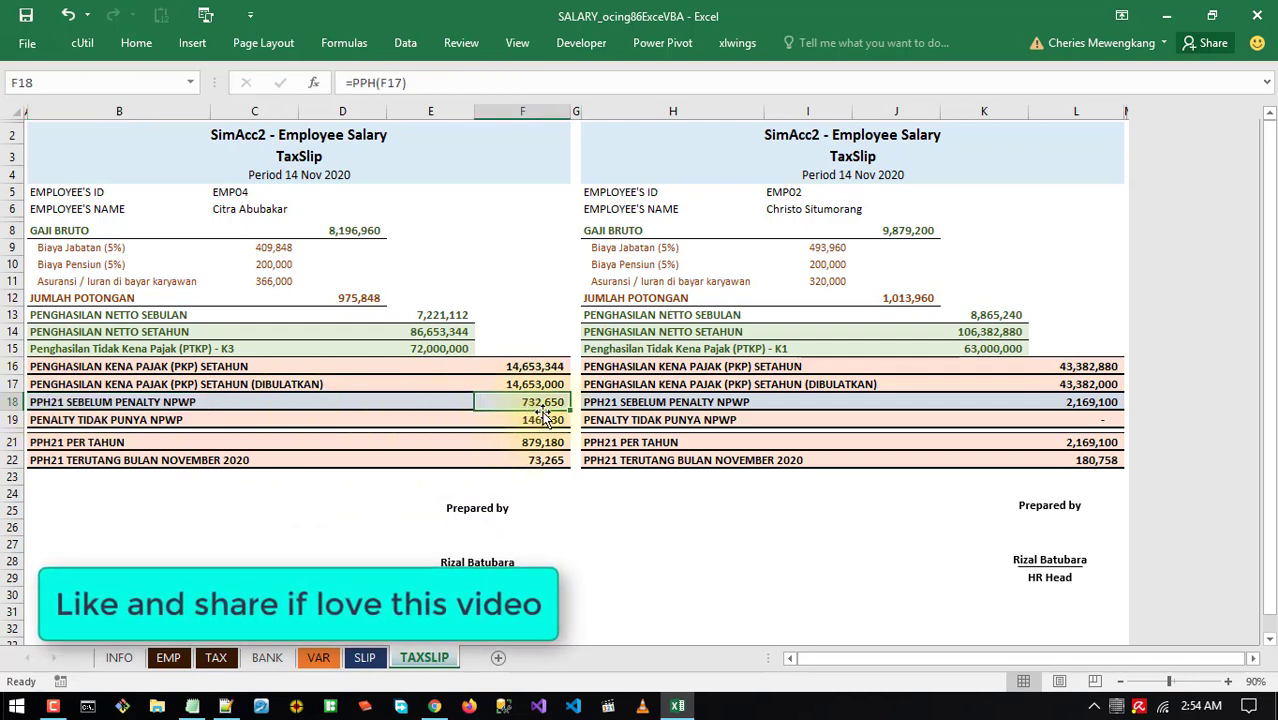
click(38, 421)
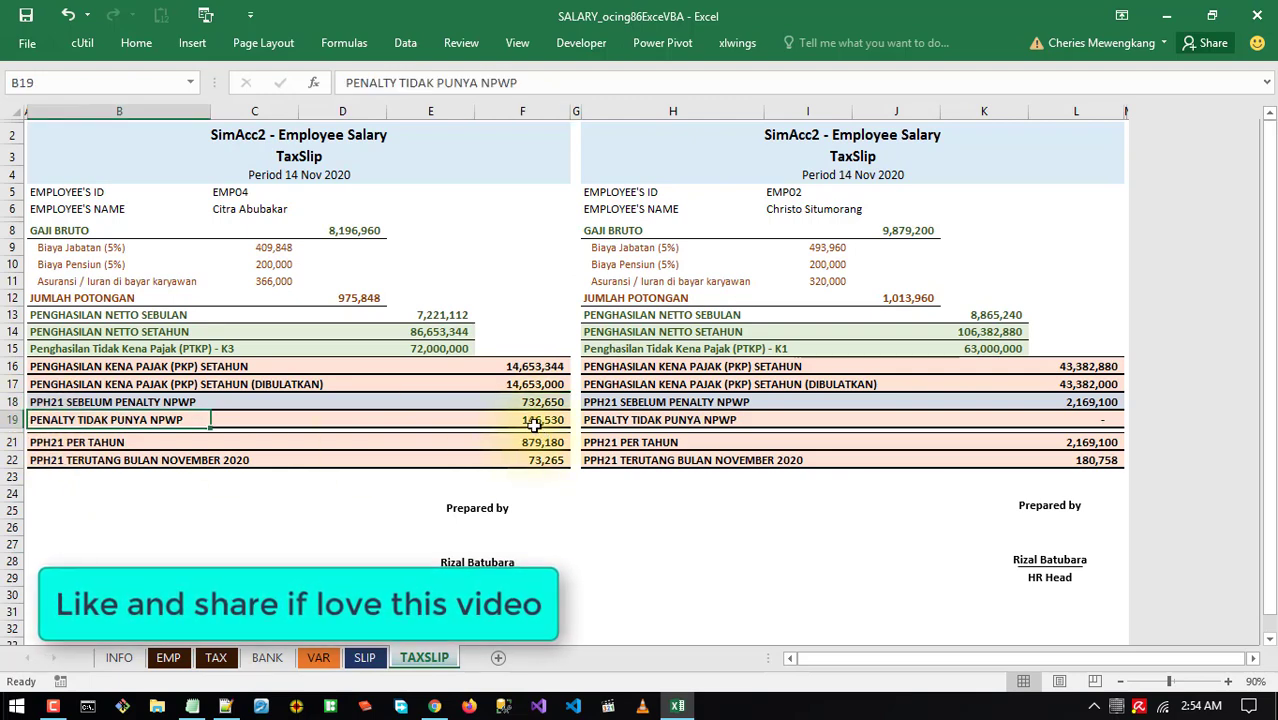
click(523, 423)
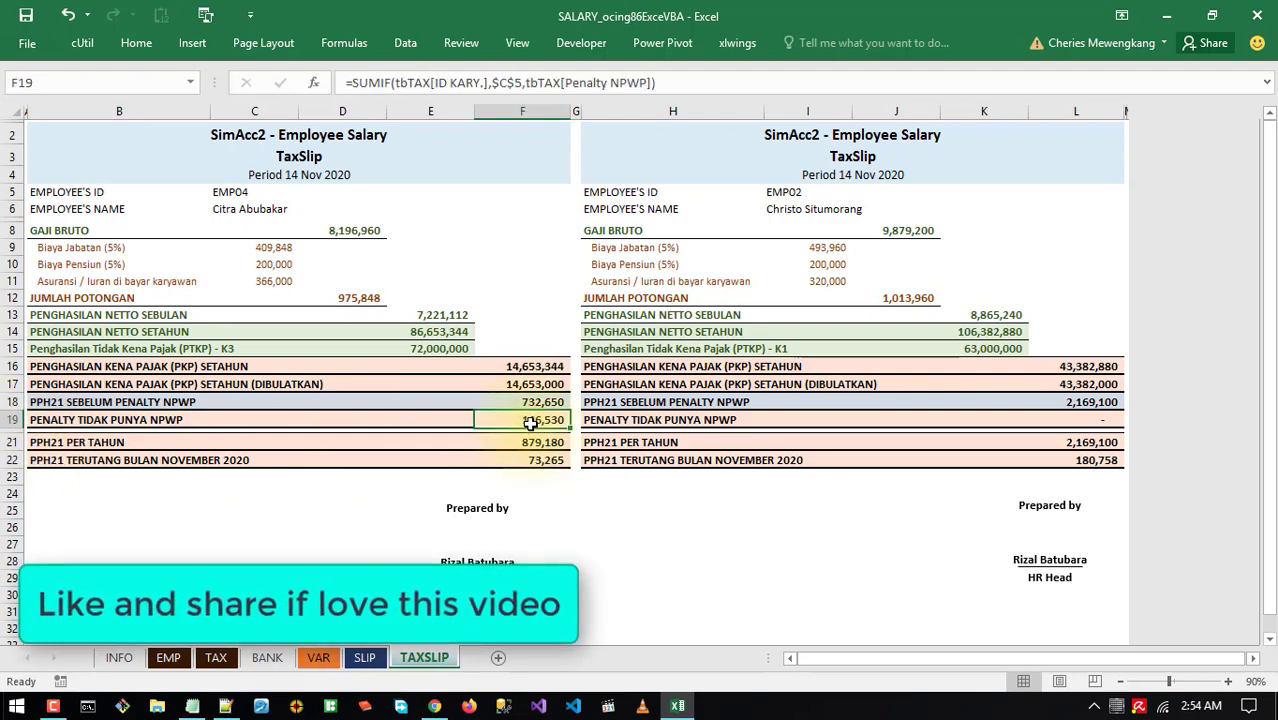
click(112, 446)
click(535, 444)
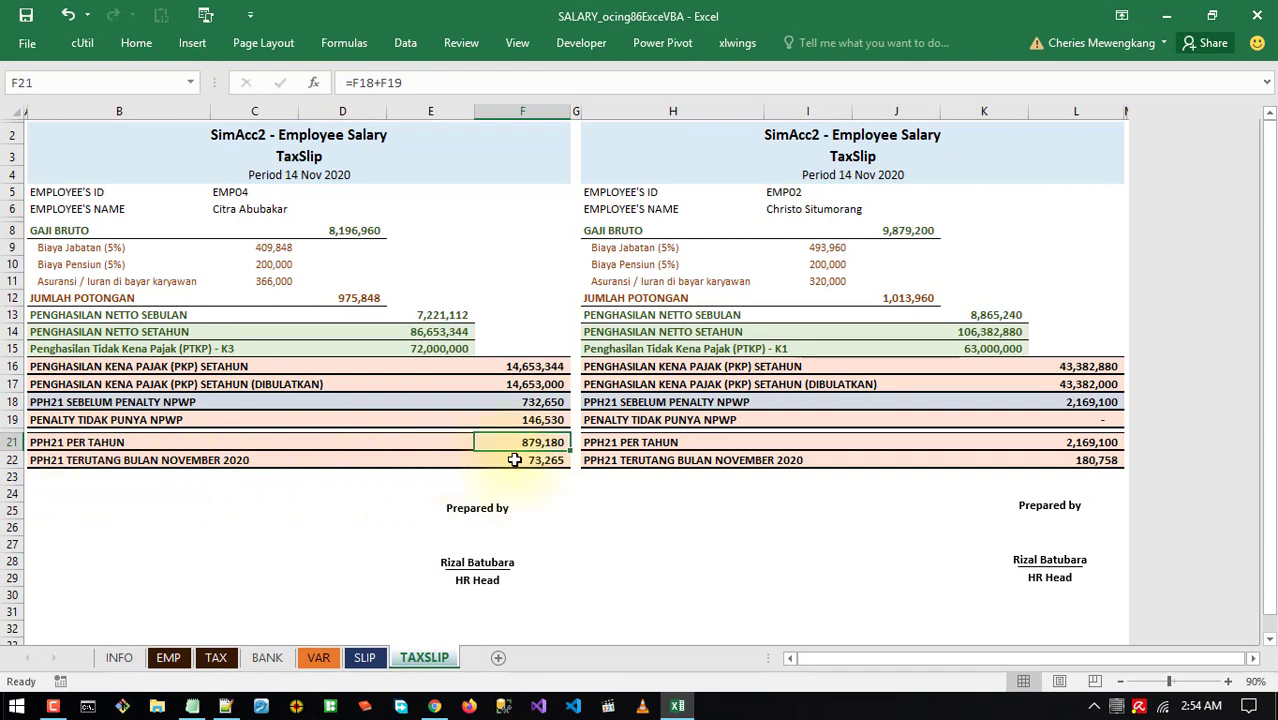
click(505, 460)
double_click(520, 461)
key(Return)
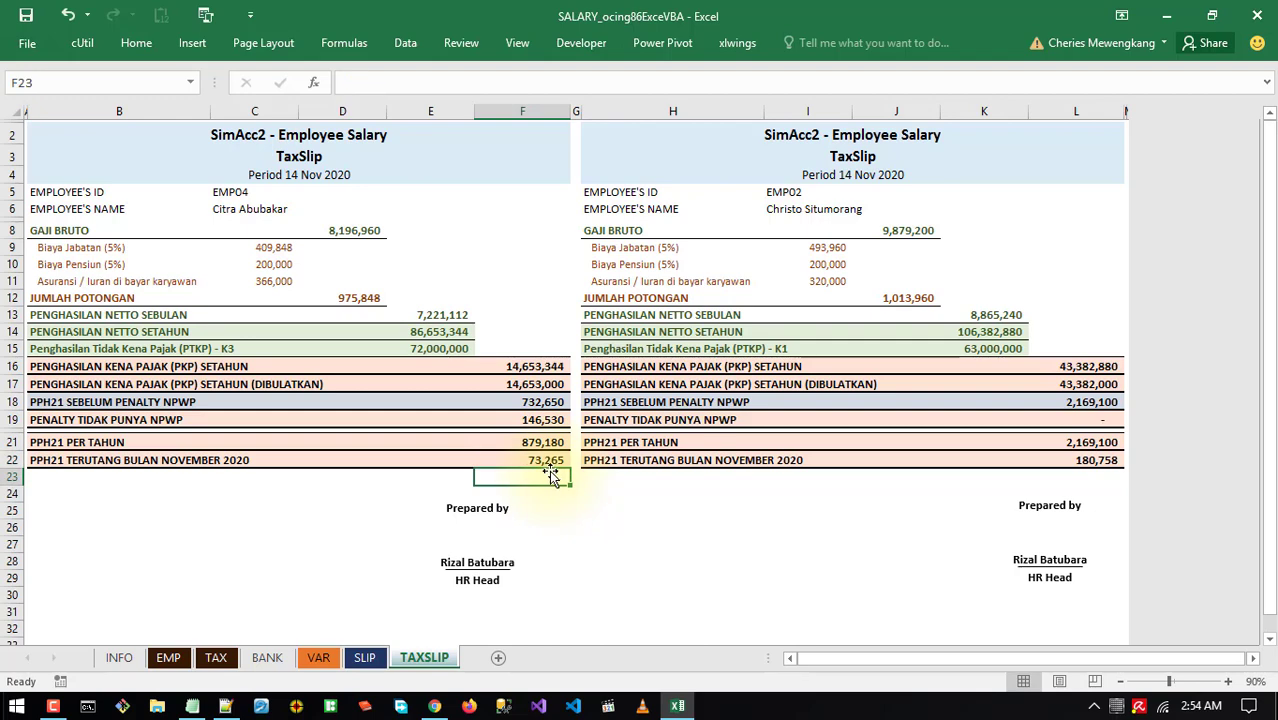
Confirm EMP04's 73,265 monthly PPH 21 on the TAX sheet, then return via TAXSLIP to EMP.
click(218, 657)
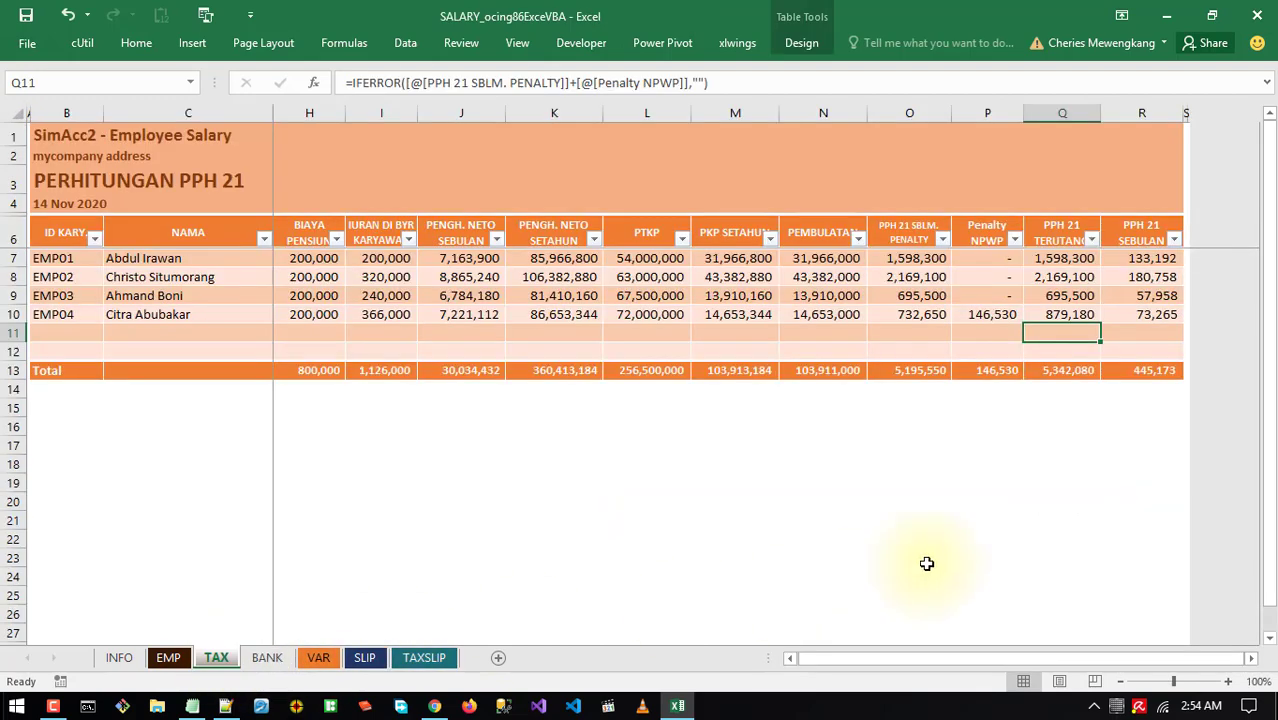
click(1143, 315)
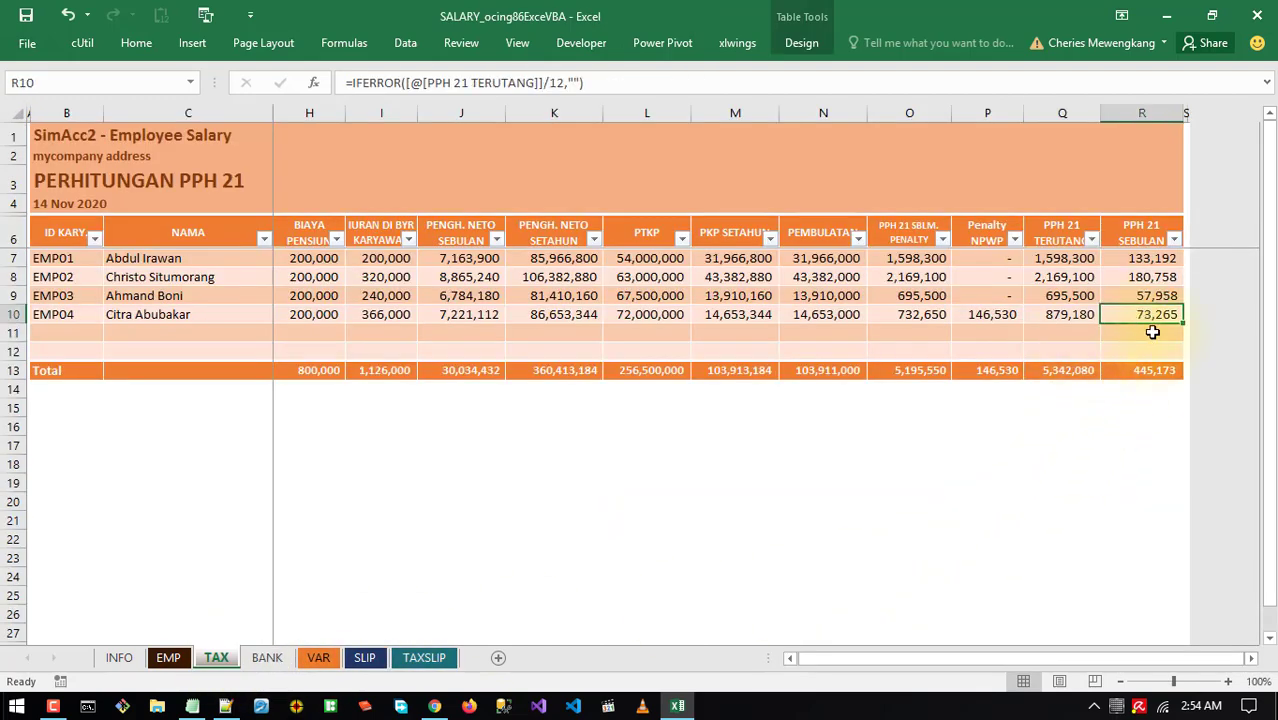
click(420, 657)
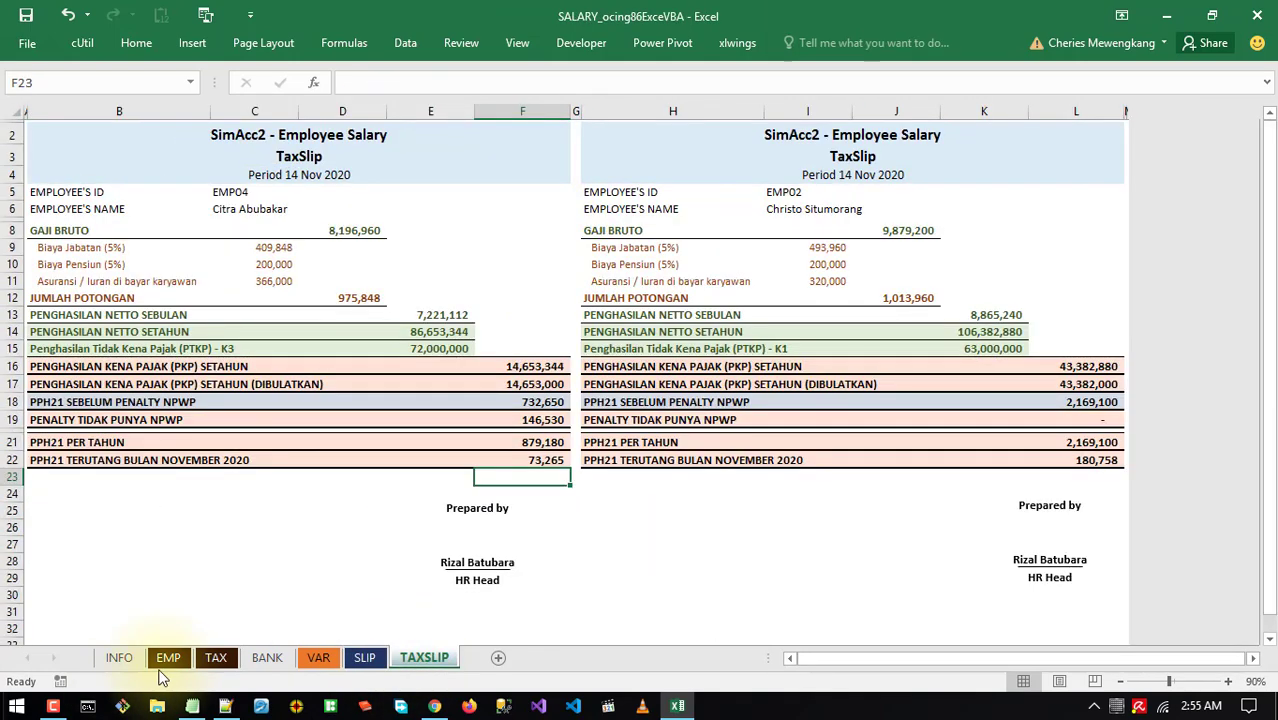
click(168, 657)
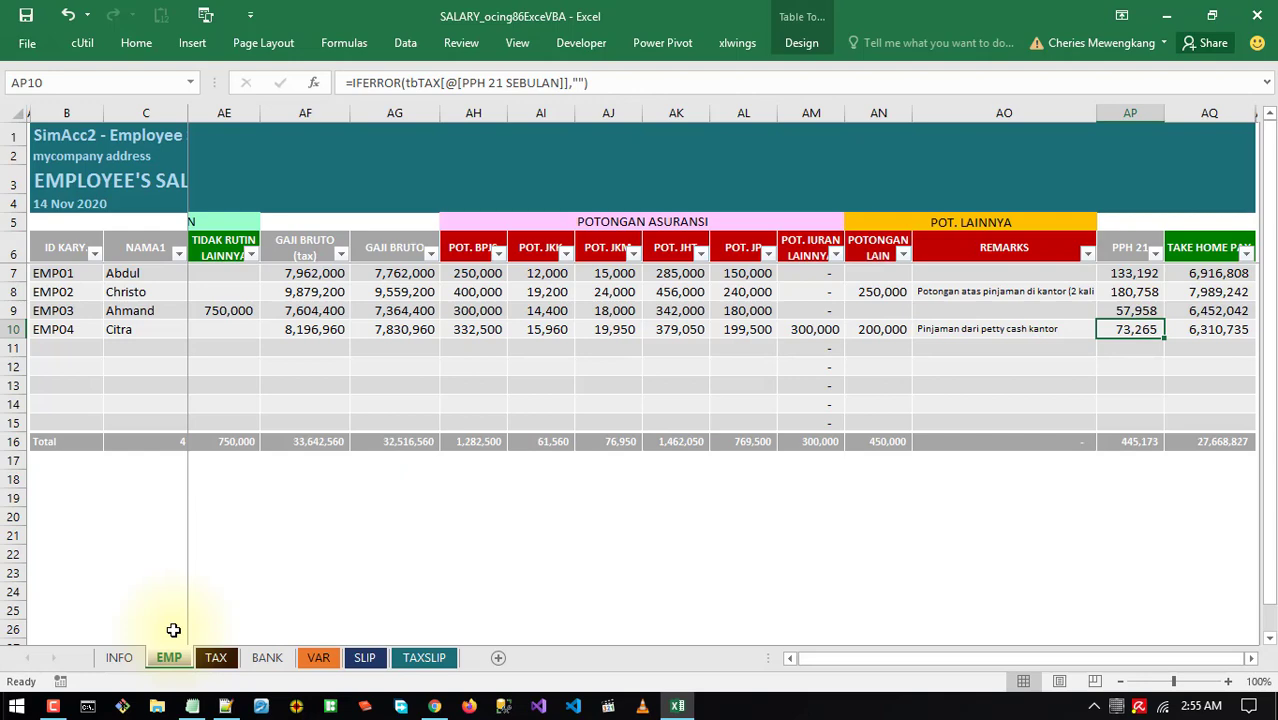
Bring up the GitHub page for SALARY_ocing86ExceVBA.xlsm in the browser and check its web address.
click(434, 706)
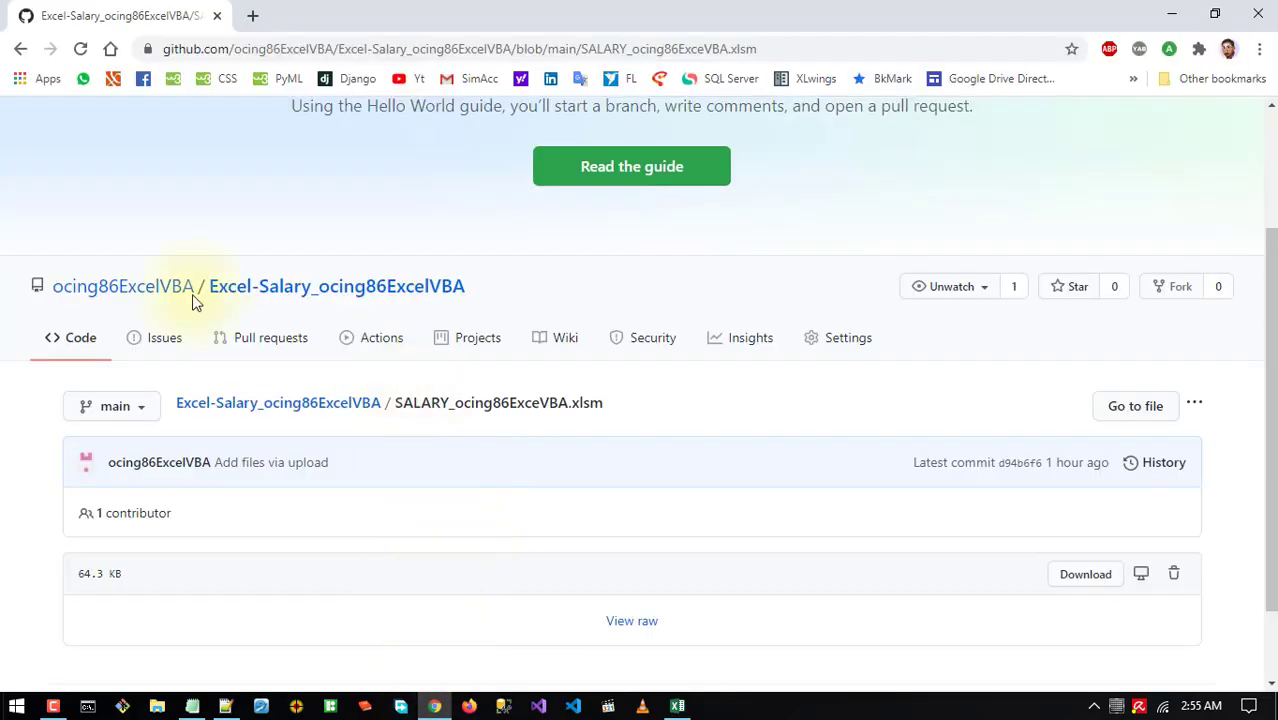
click(795, 48)
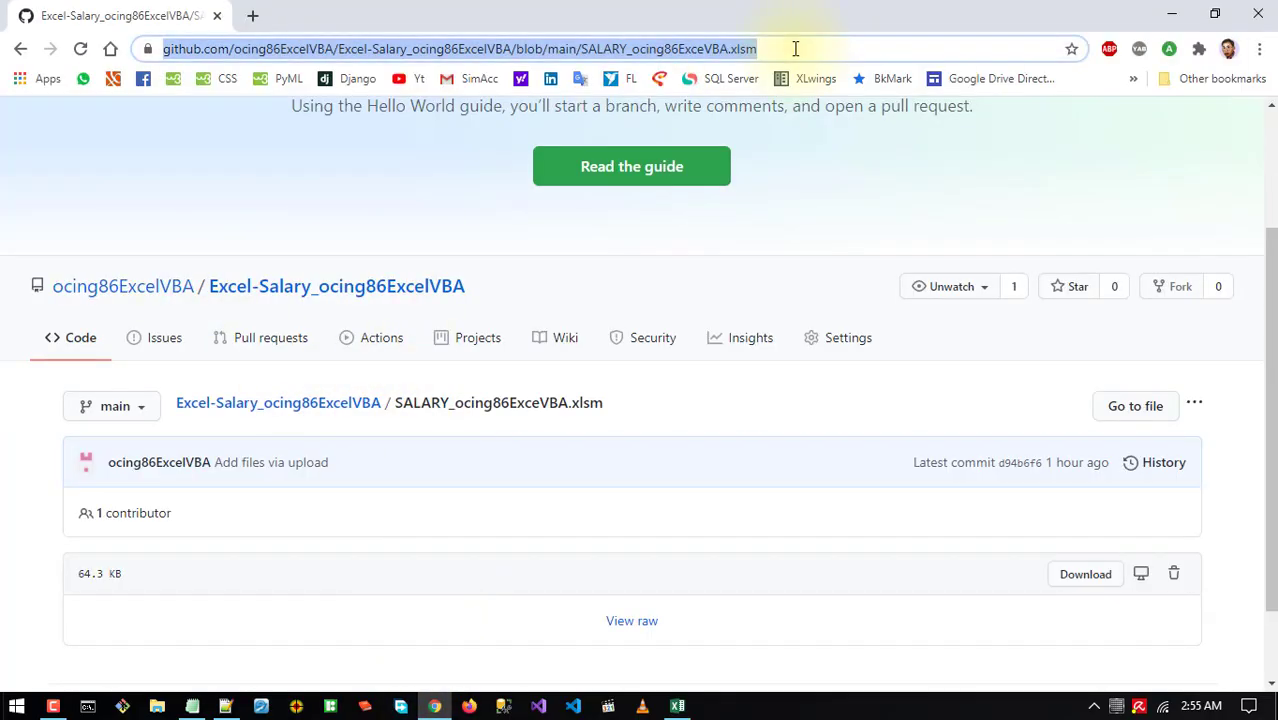
click(790, 48)
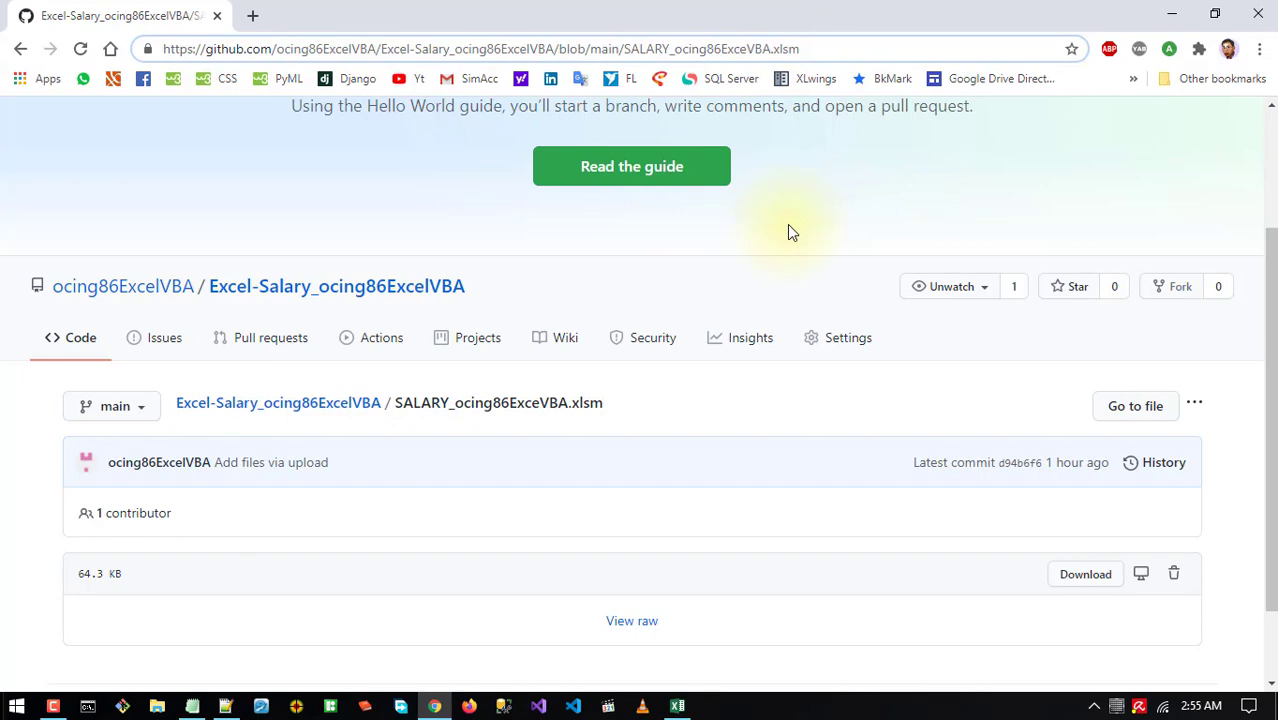
click(678, 706)
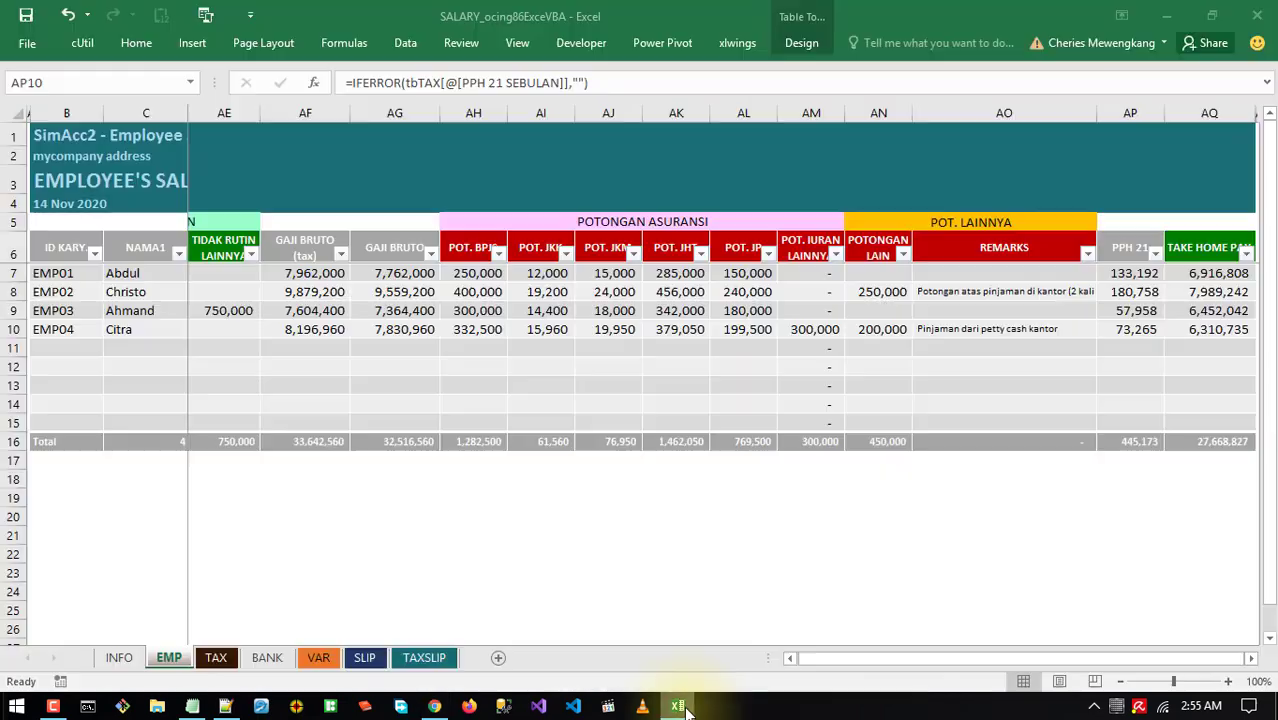
click(457, 381)
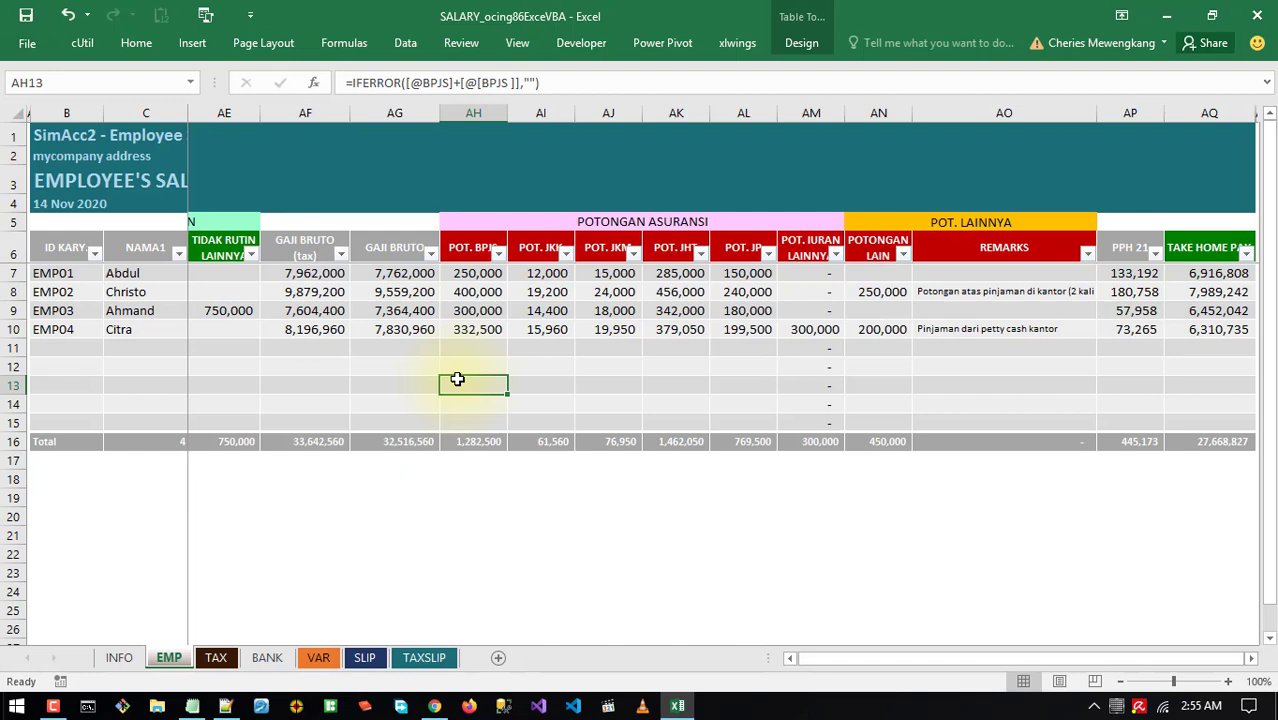
click(362, 385)
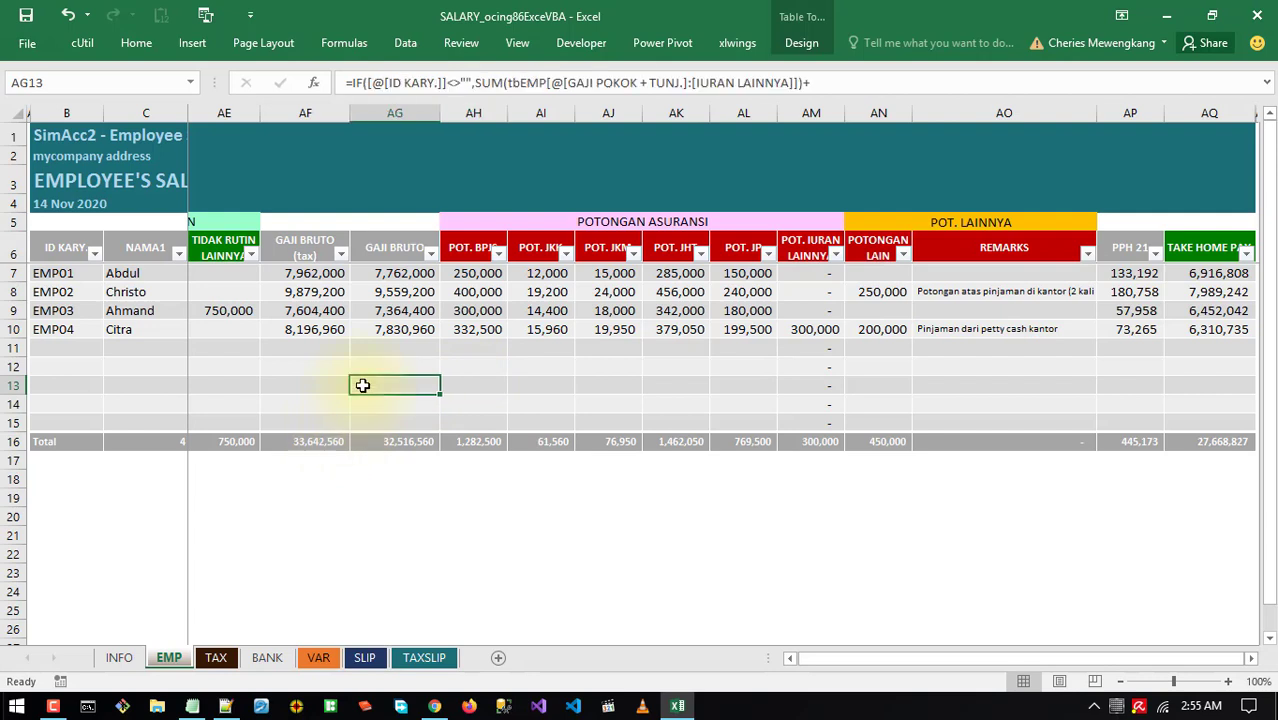